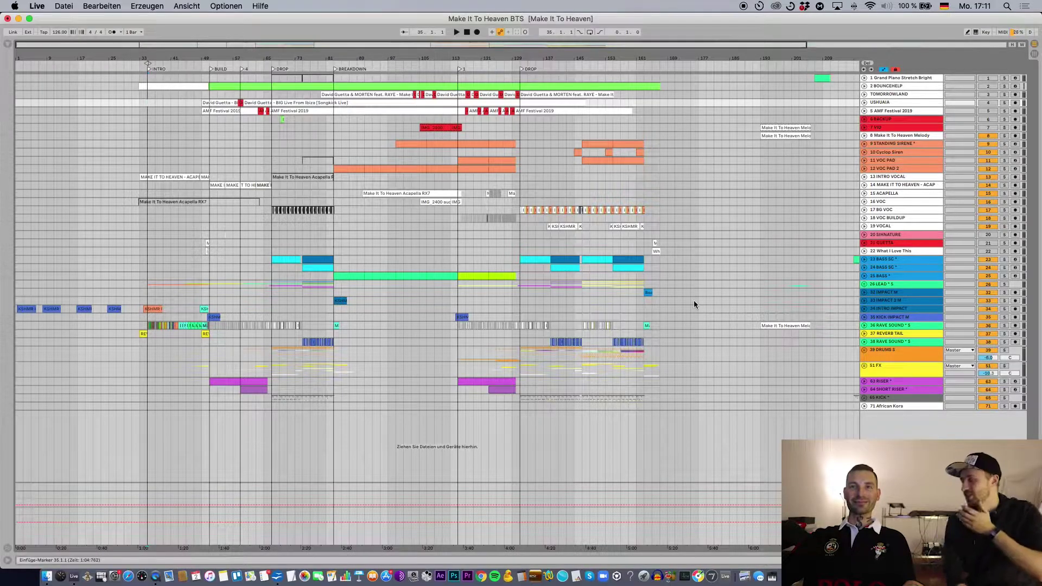
pyautogui.click(649, 293)
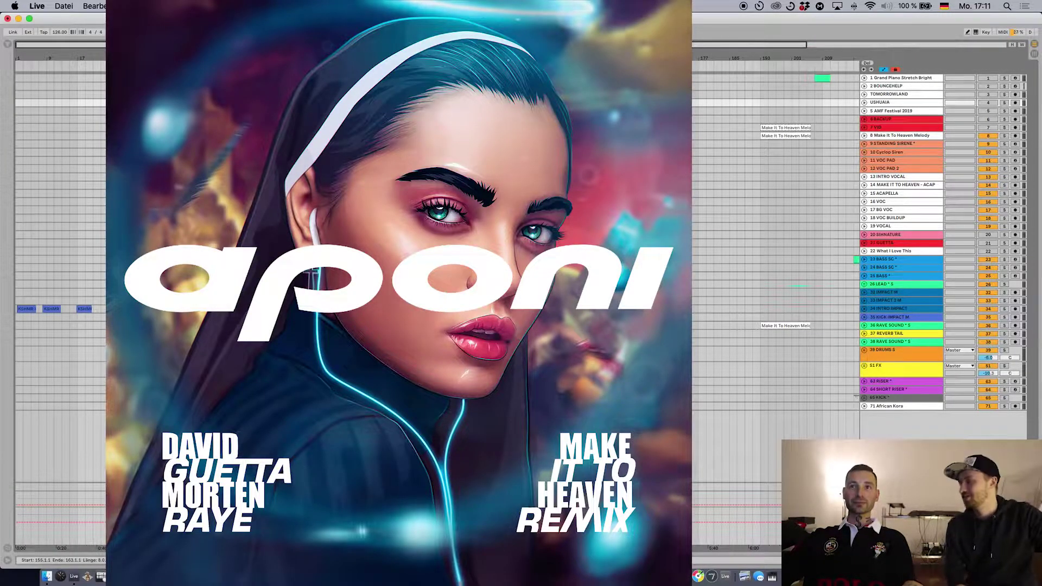
pyautogui.click(625, 275)
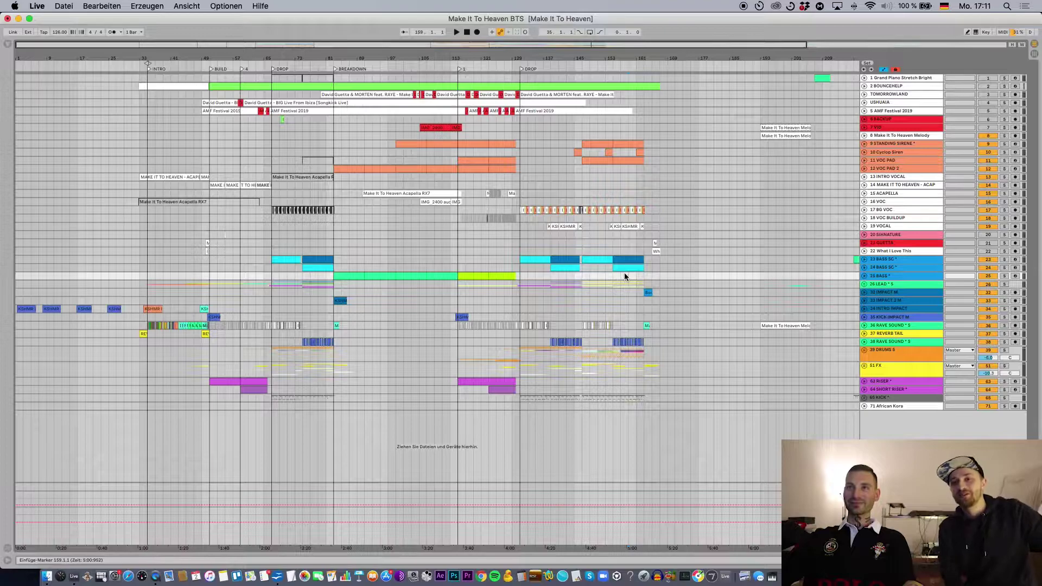
pyautogui.click(621, 275)
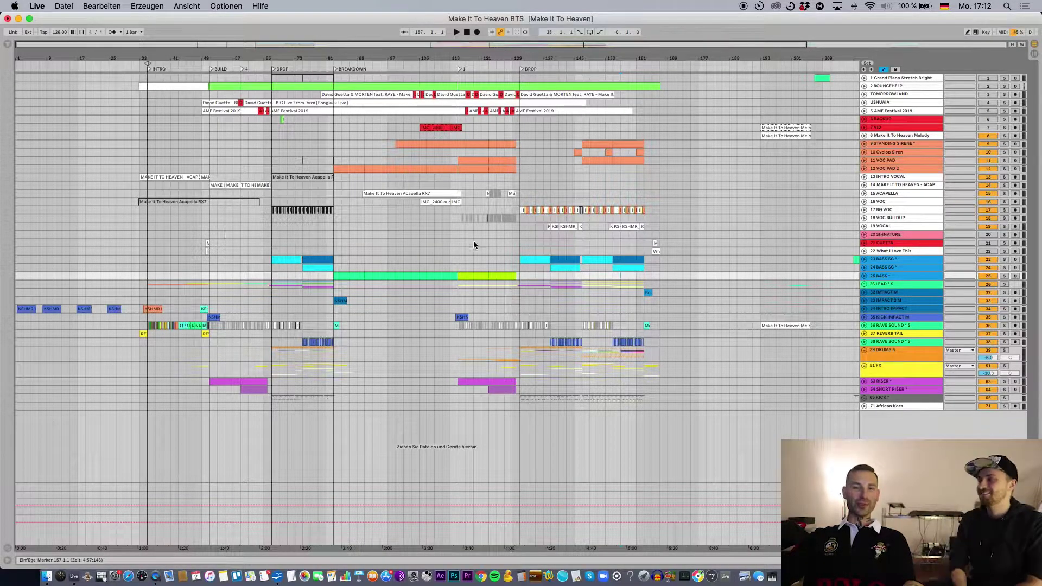
pyautogui.click(329, 269)
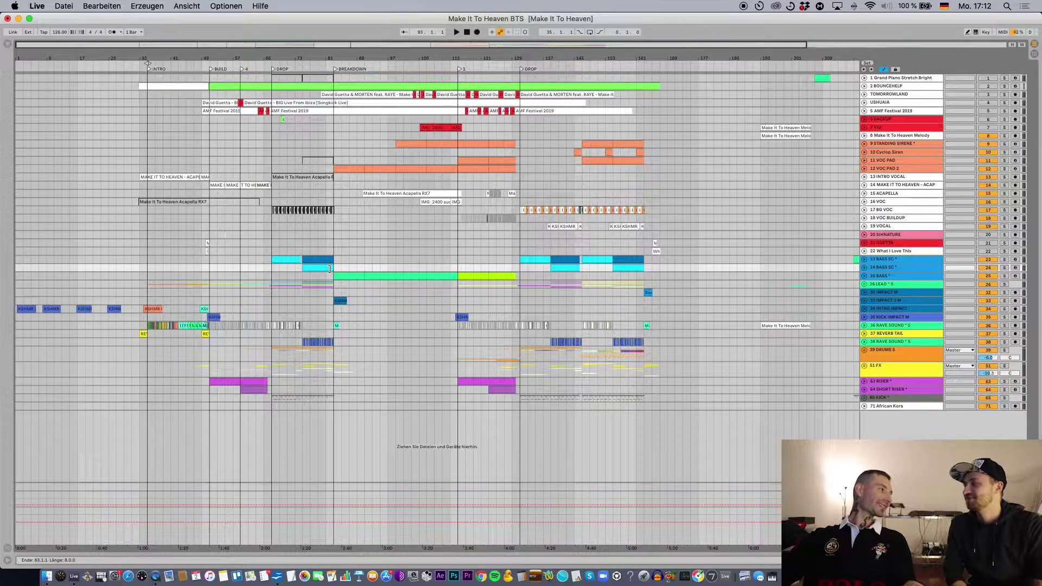
pyautogui.click(370, 310)
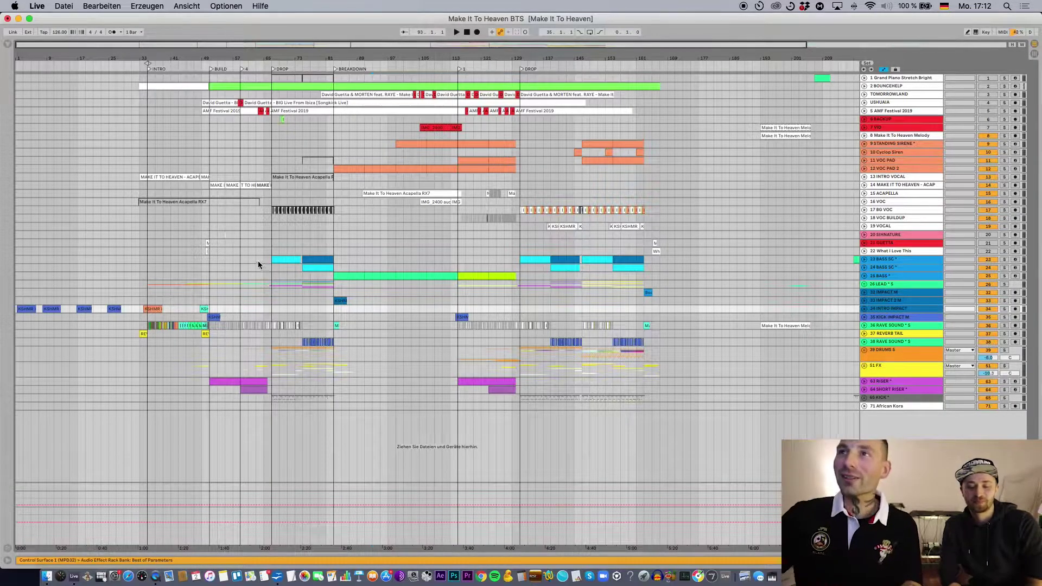
pyautogui.click(341, 328)
pyautogui.click(359, 137)
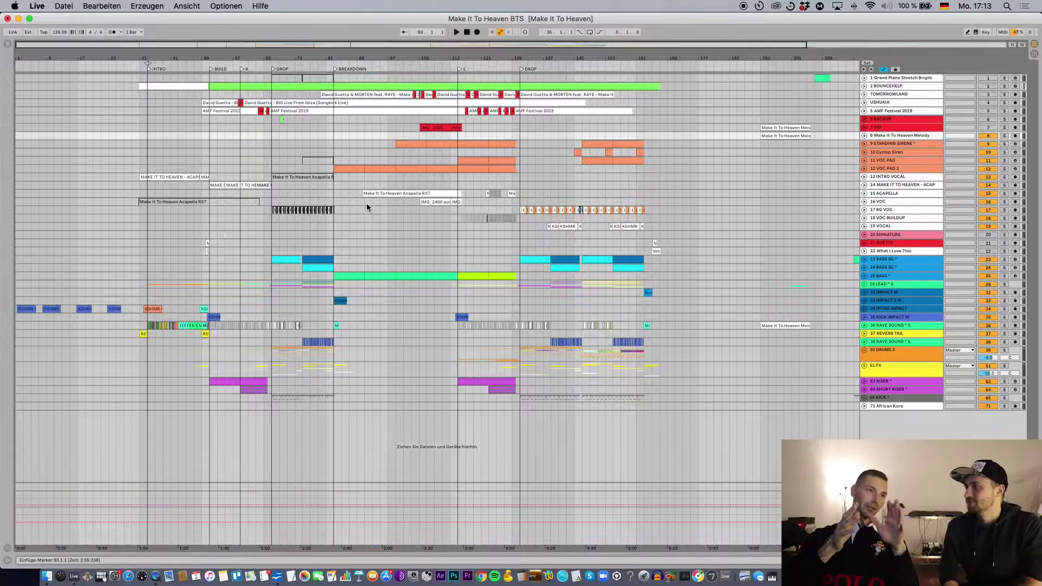
pyautogui.click(349, 210)
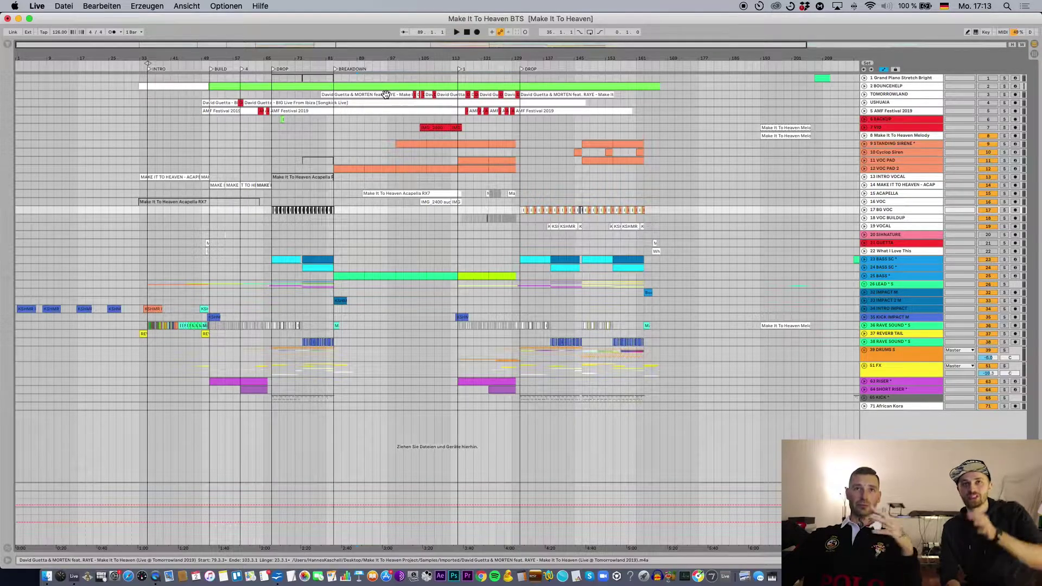
# Expand and collapse the TOMORROWLAND and VID tracks to examine the waveforms of their clips
pyautogui.click(865, 94)
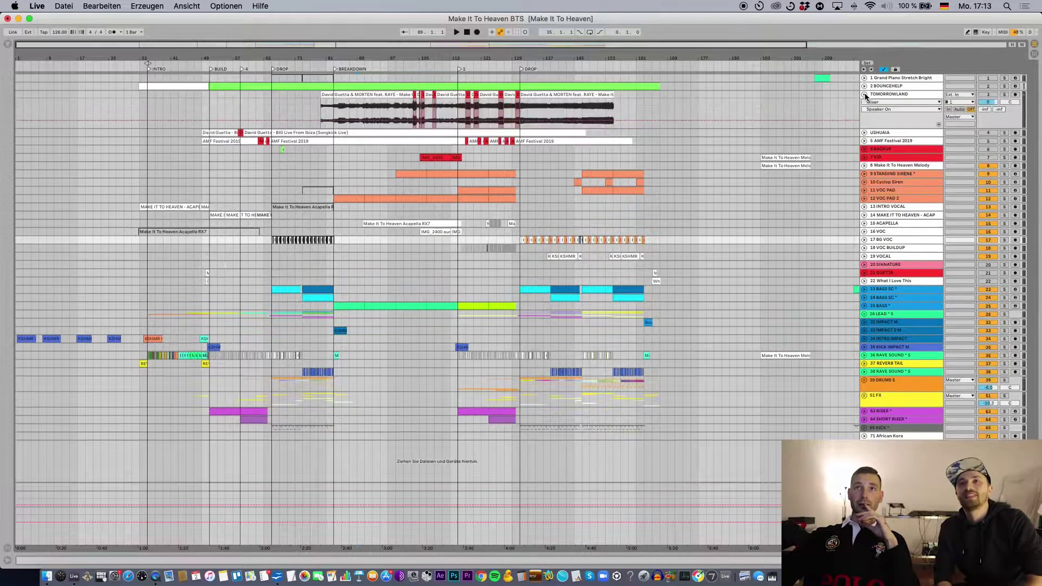
pyautogui.click(864, 95)
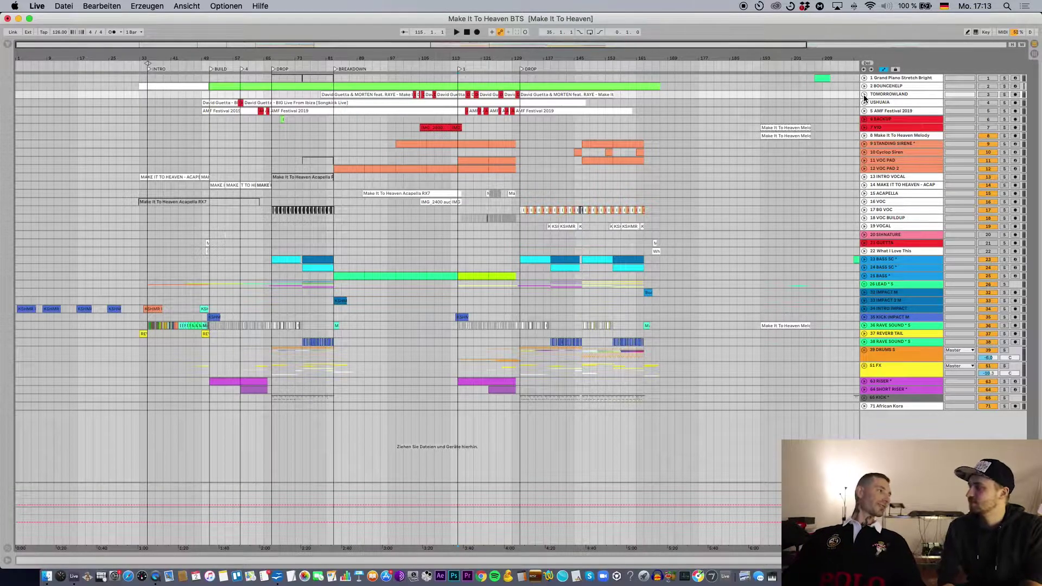
pyautogui.click(467, 129)
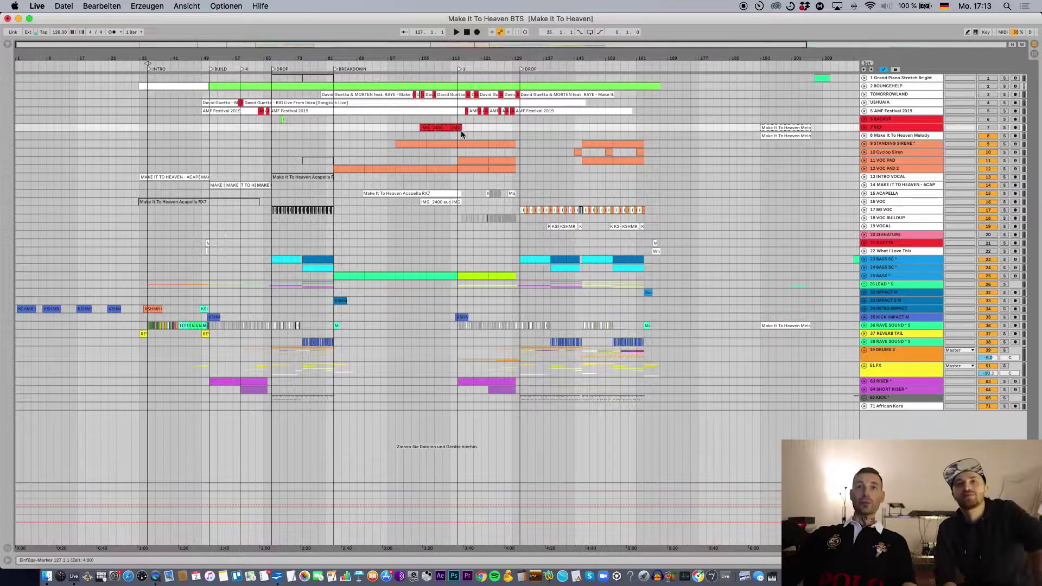
pyautogui.press('u')
pyautogui.click(428, 145)
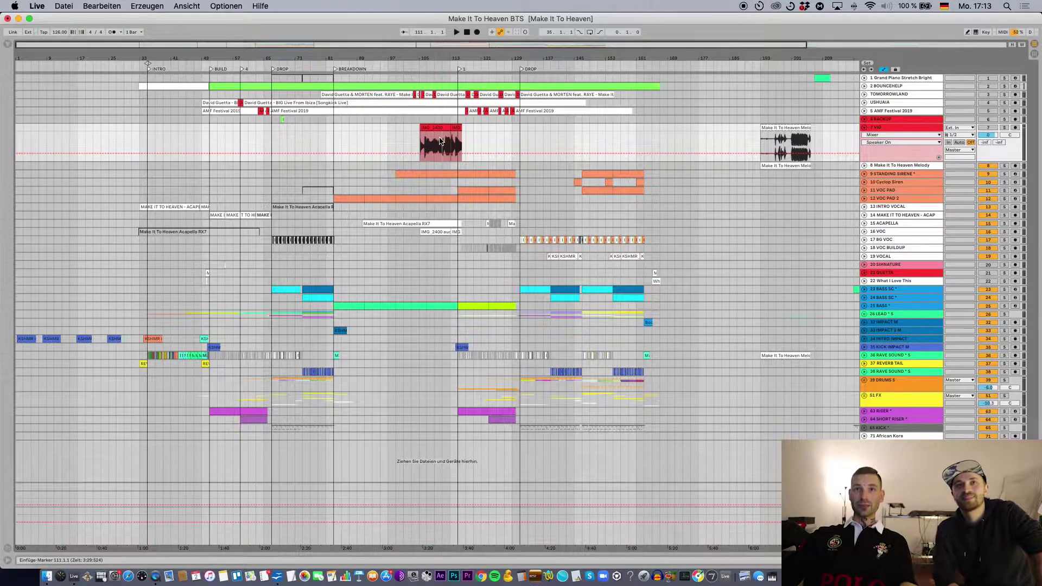
pyautogui.click(435, 142)
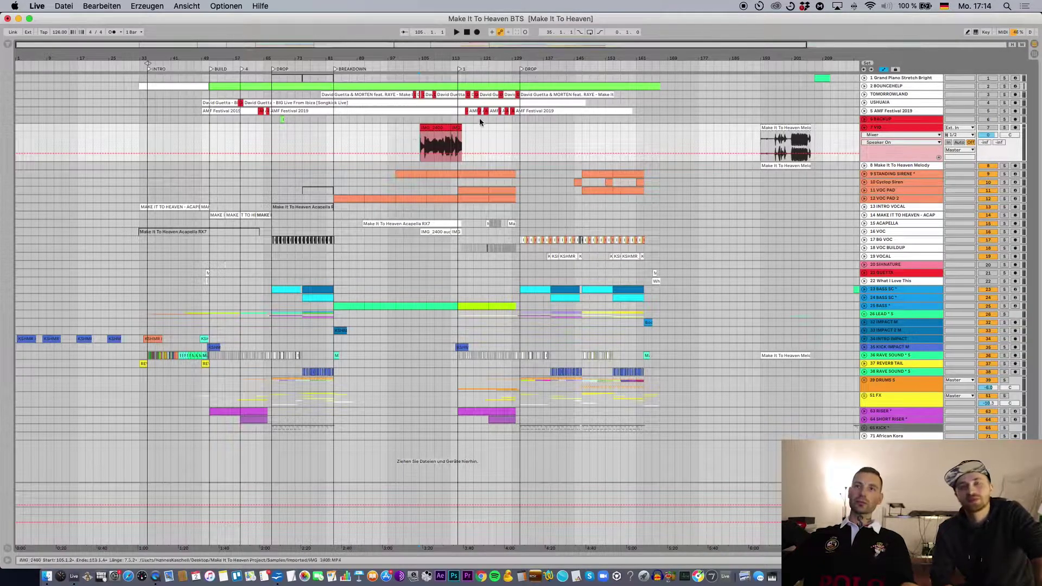
pyautogui.press('u')
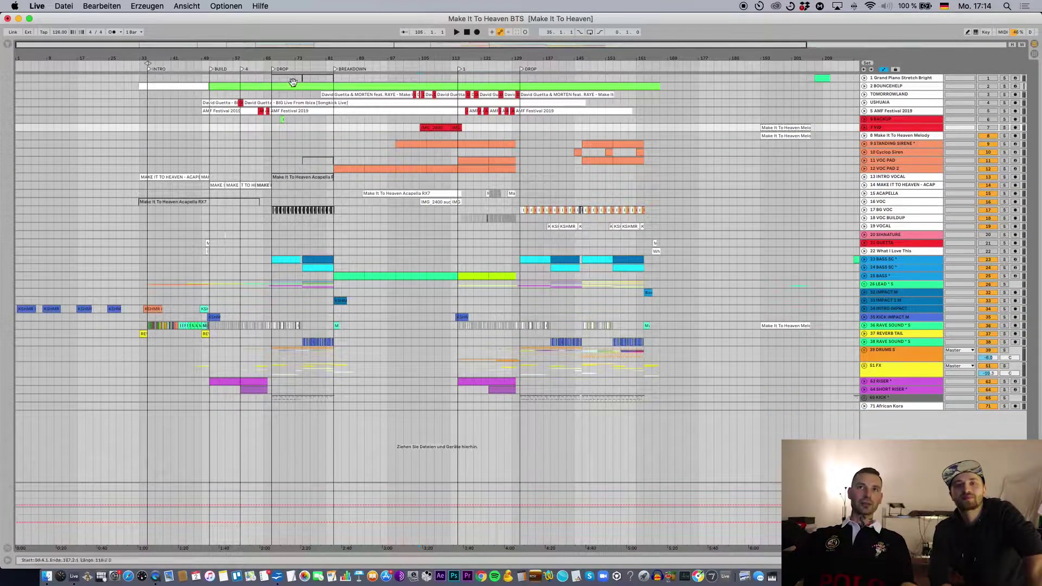
# Expand the USHUAIA and AMF Festival 2019 tracks and examine their red clips before the second drop
pyautogui.click(427, 120)
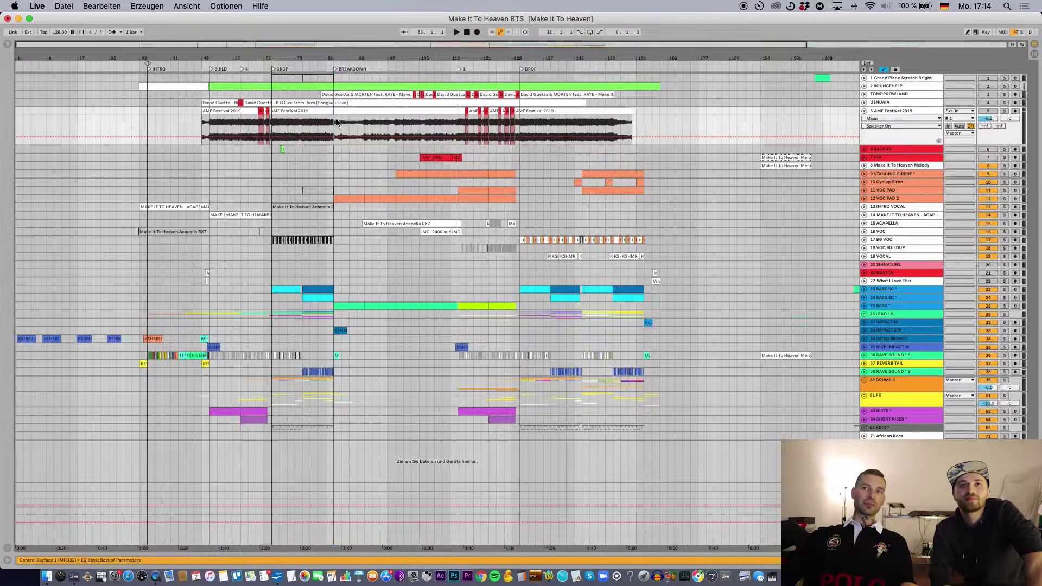
pyautogui.click(351, 150)
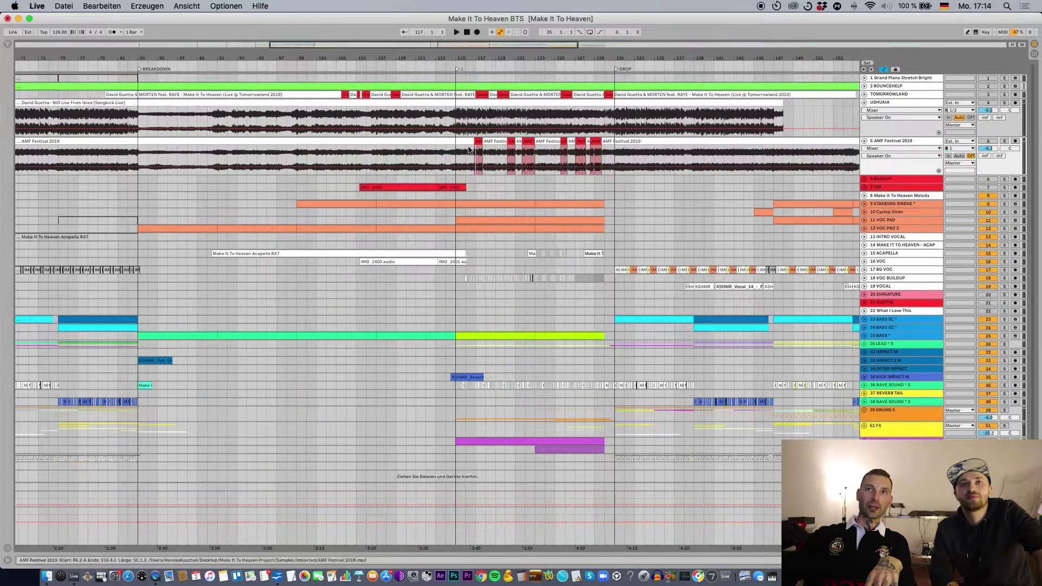
pyautogui.click(475, 159)
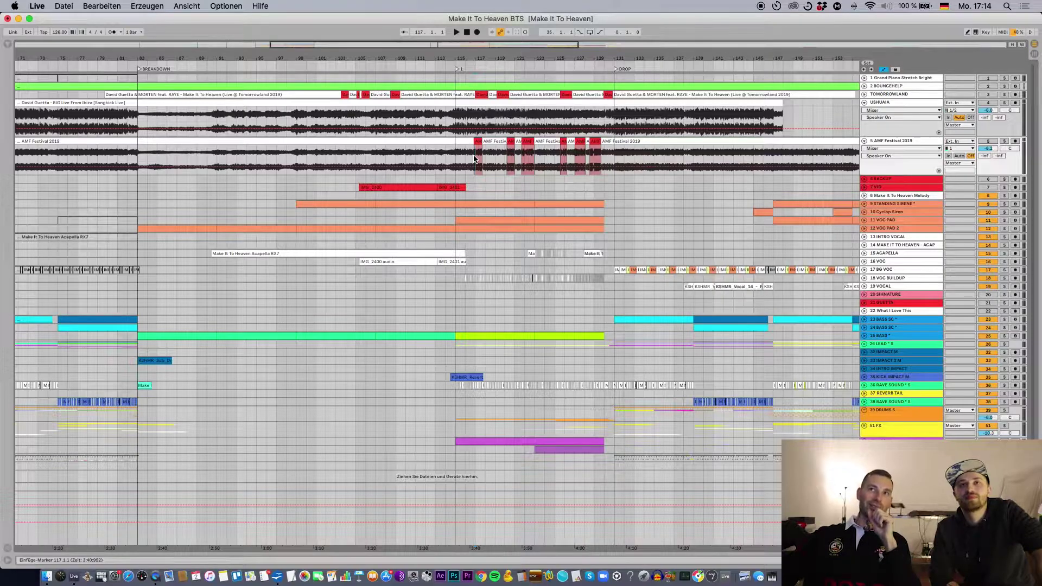
pyautogui.hscroll(-2, 474, 159)
pyautogui.click(496, 160)
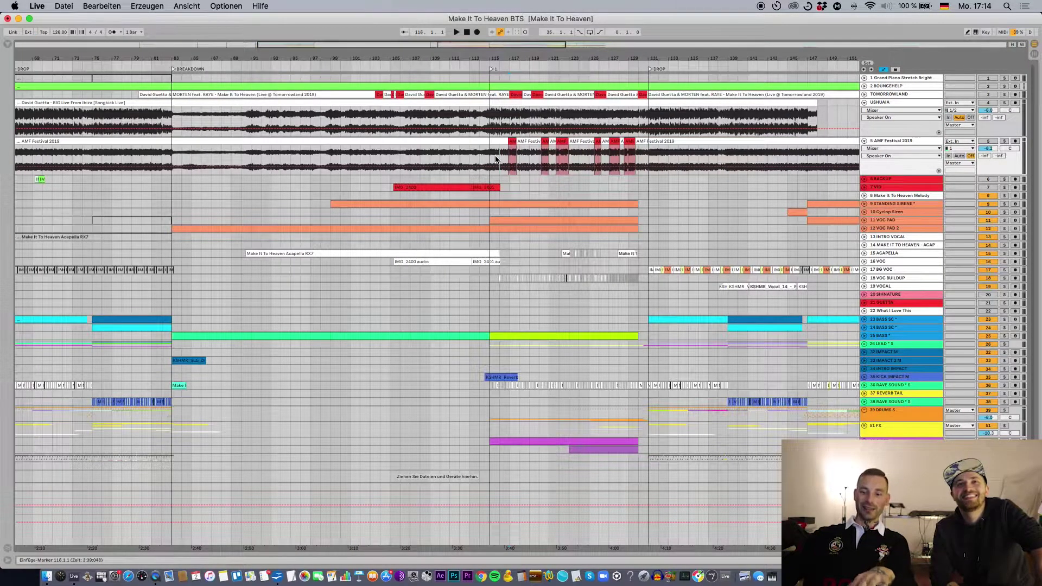
pyautogui.press('-')
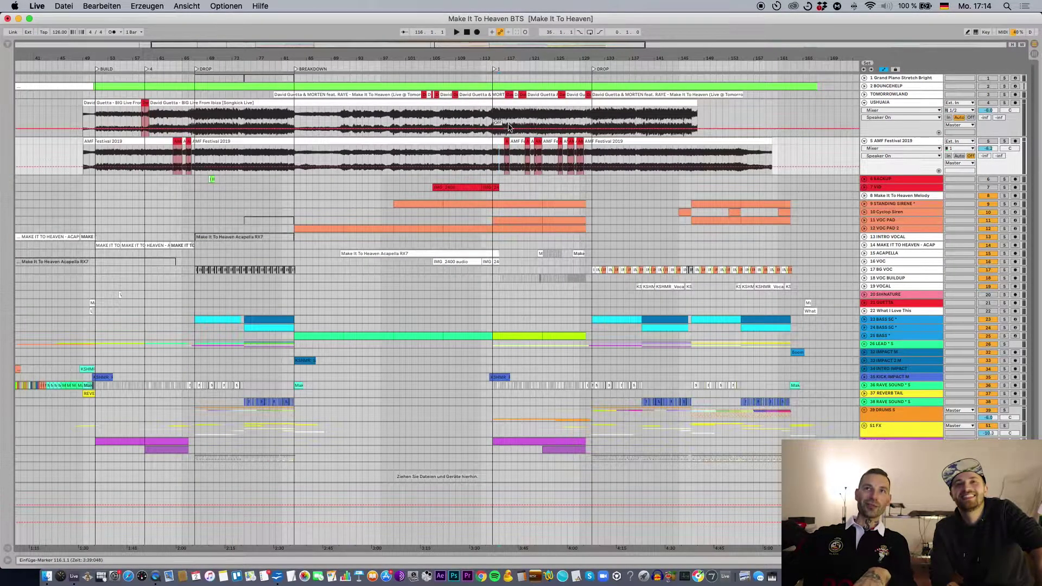
# Solo the USHUAIA track and listen to its passage from the late breakdown up to the second drop
pyautogui.moveTo(437, 115); pyautogui.dragTo(581, 115)
pyautogui.press('space')
pyautogui.click(587, 95)
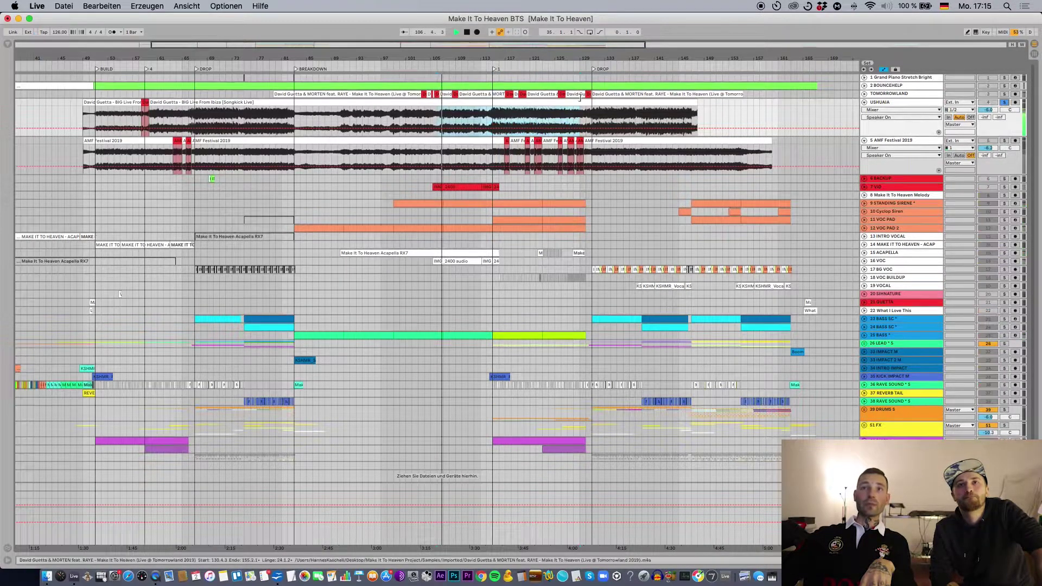
pyautogui.press('space')
pyautogui.click(592, 116)
pyautogui.moveTo(591, 115); pyautogui.dragTo(437, 115)
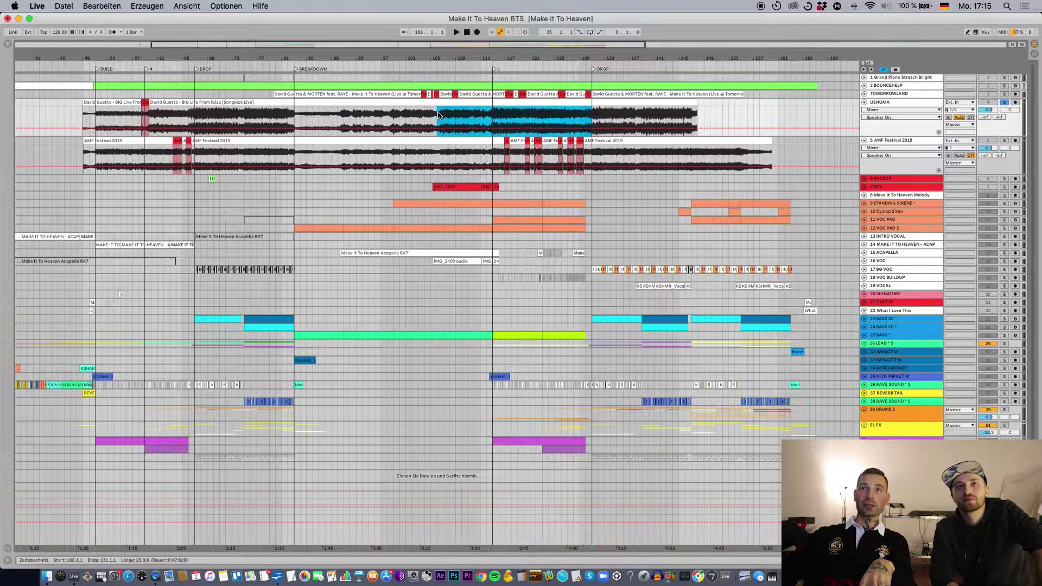
# Play the soloed USHUAIA track around its red clip at bar 58
pyautogui.click(139, 116)
pyautogui.press('space')
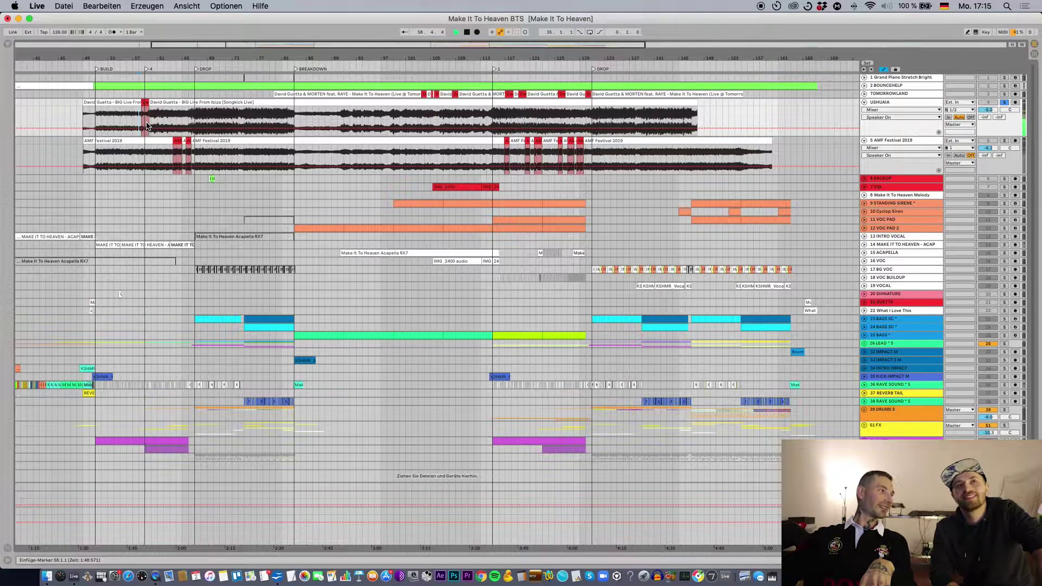
pyautogui.click(145, 103)
pyautogui.press('space')
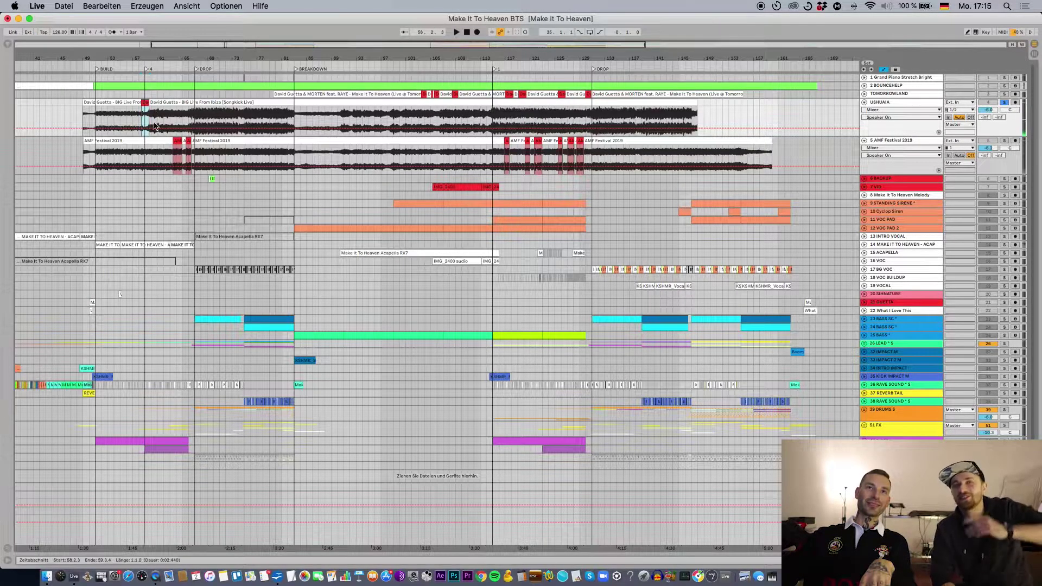
# Solo the AMF Festival 2019 track and play its red clip around bar 63
pyautogui.click(169, 154)
pyautogui.press('space')
pyautogui.press('space')
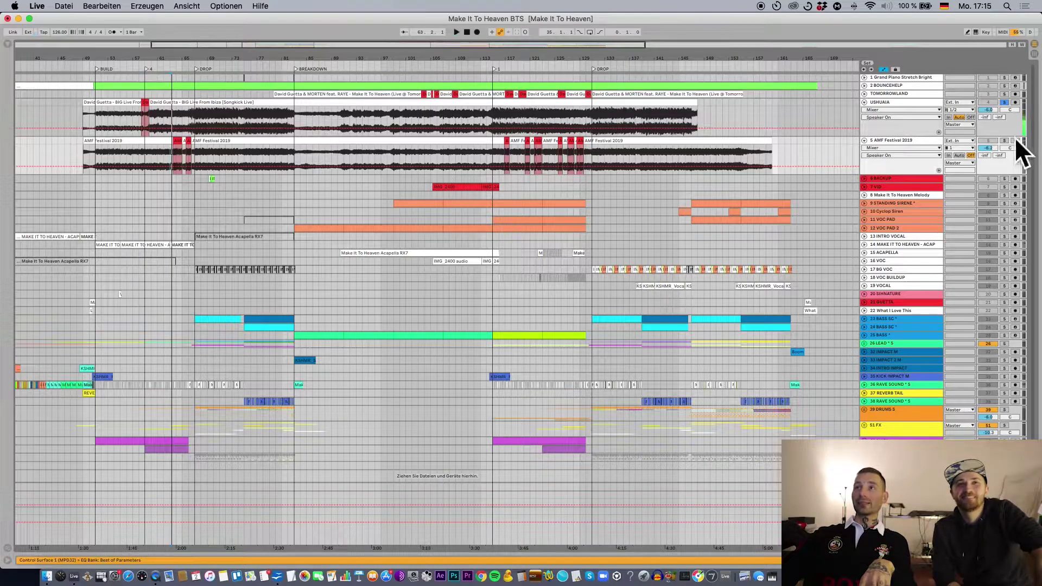
pyautogui.click(1004, 141)
pyautogui.press('space')
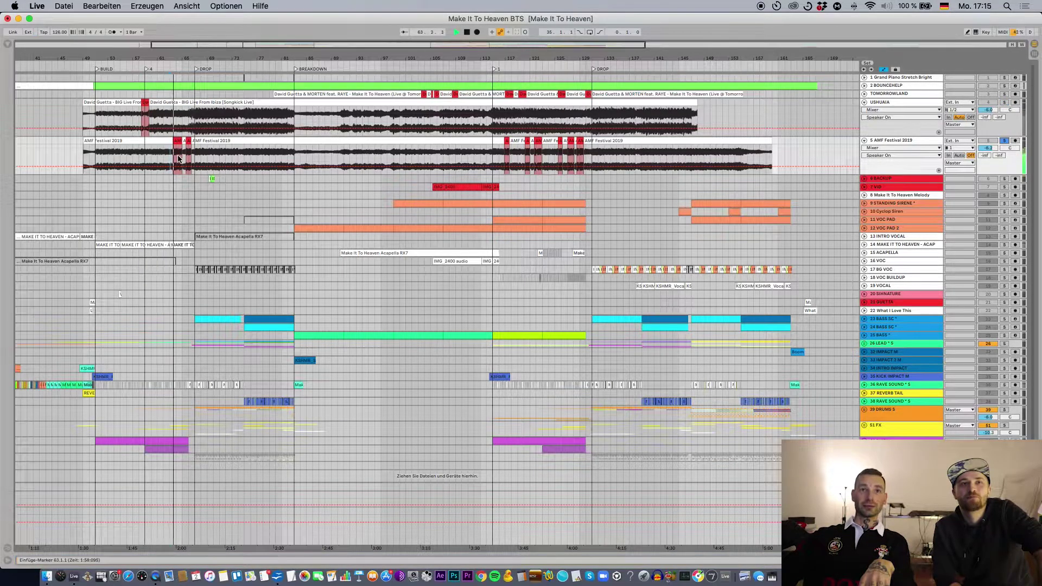
pyautogui.press('space')
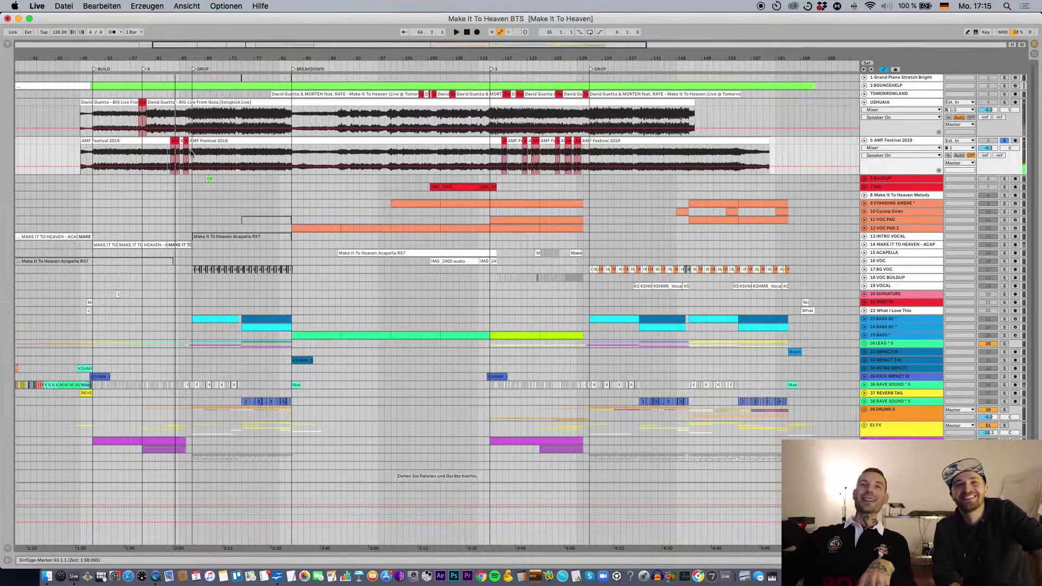
# Select the USHUAIA recording from bar 90 to the second drop and play it with only that track soloed
pyautogui.moveTo(329, 119); pyautogui.dragTo(584, 124)
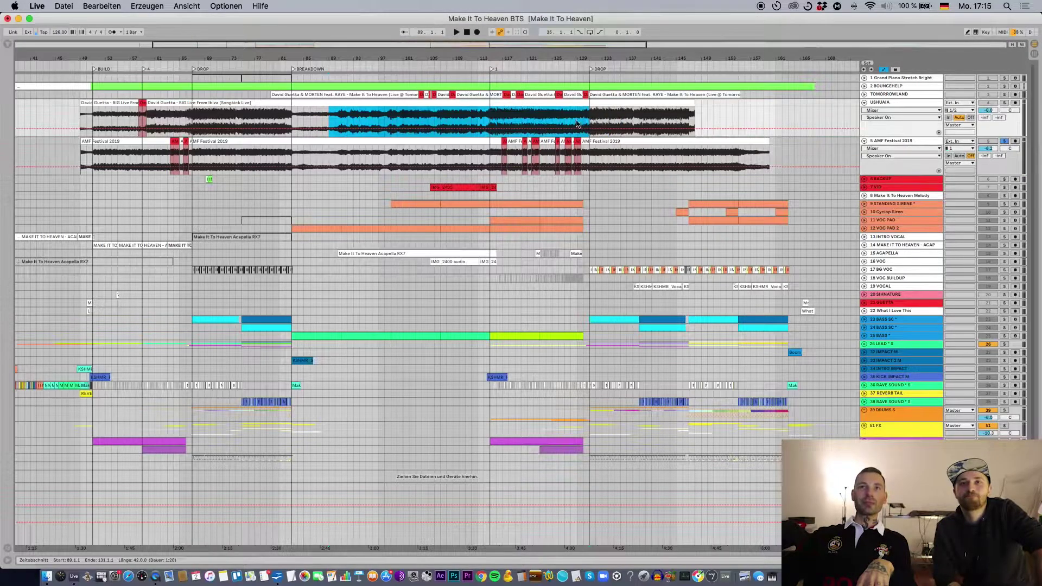
pyautogui.click(510, 118)
pyautogui.moveTo(329, 123); pyautogui.dragTo(591, 111)
pyautogui.click(488, 121)
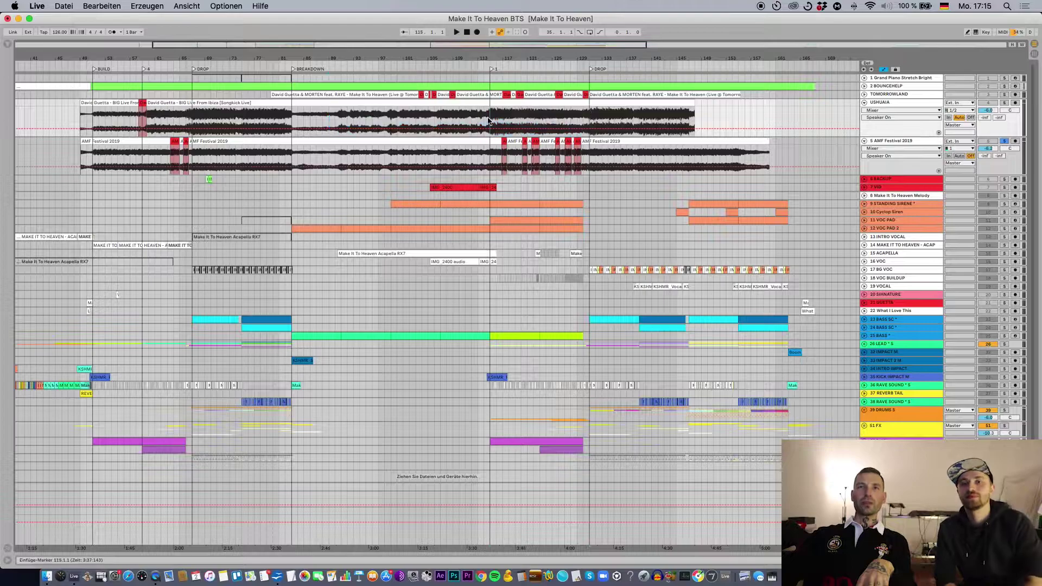
pyautogui.moveTo(335, 120); pyautogui.dragTo(590, 120)
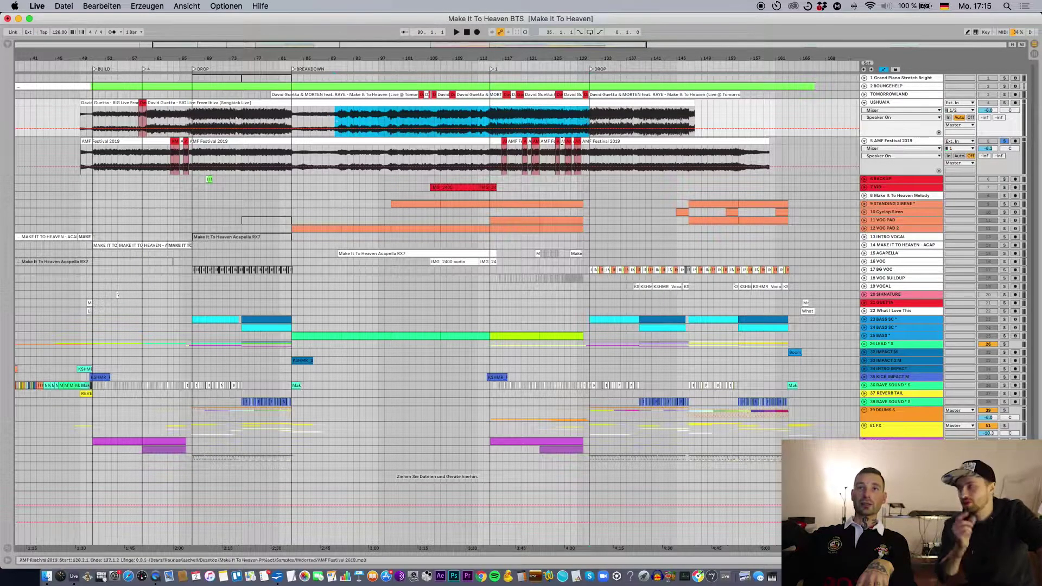
pyautogui.click(1005, 103)
pyautogui.press('space')
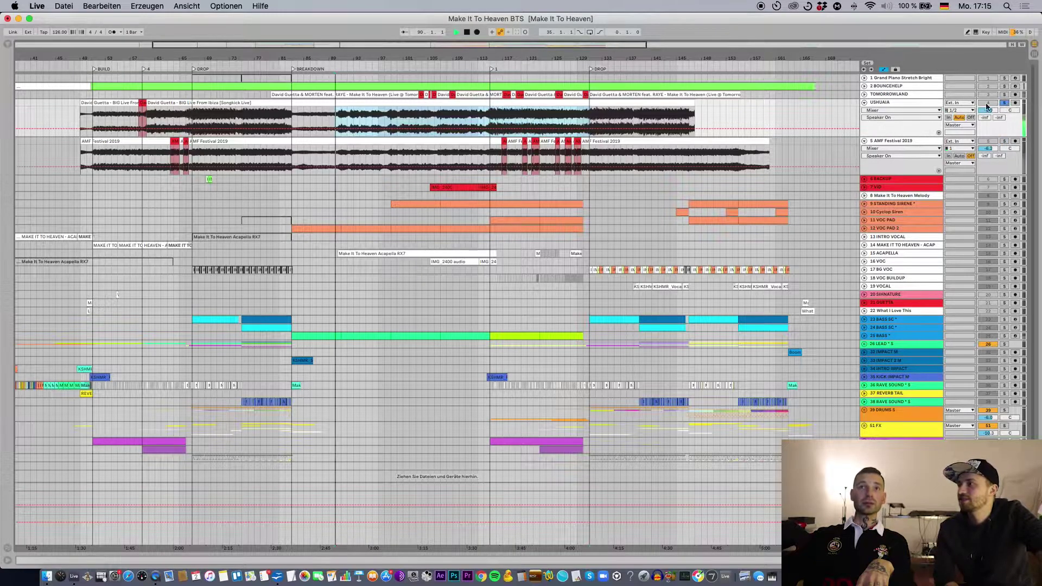
pyautogui.click(492, 122)
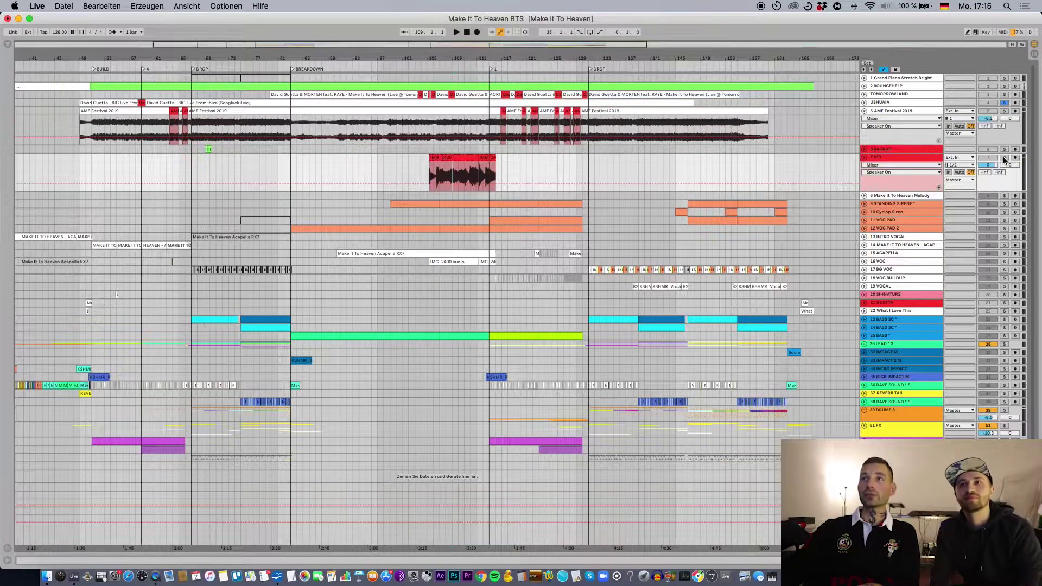
# Solo the VID track, play its recording from bar 109 and select the IMG_2400 clip
pyautogui.click(1003, 158)
pyautogui.press('space')
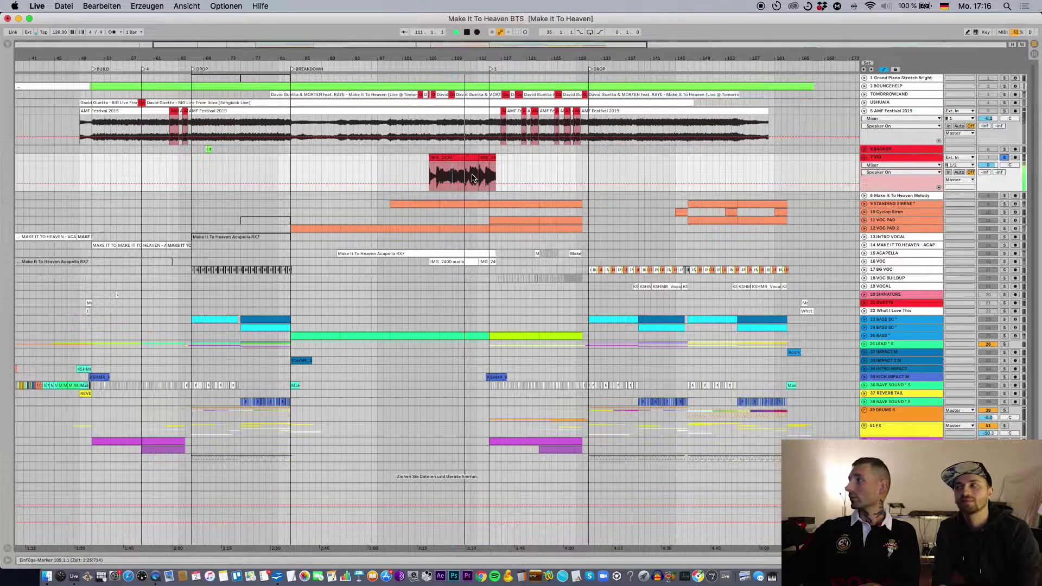
pyautogui.press('space')
pyautogui.click(451, 157)
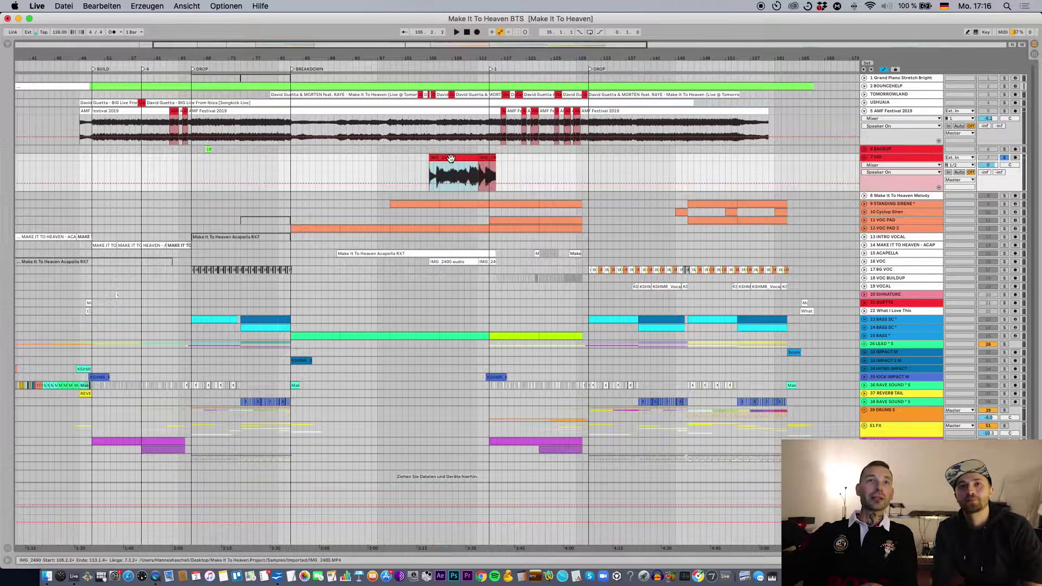
# Show the video window for the IMG_2400 clip and shrink it to about 643x829 to uncover the VID clip
pyautogui.click(198, 5)
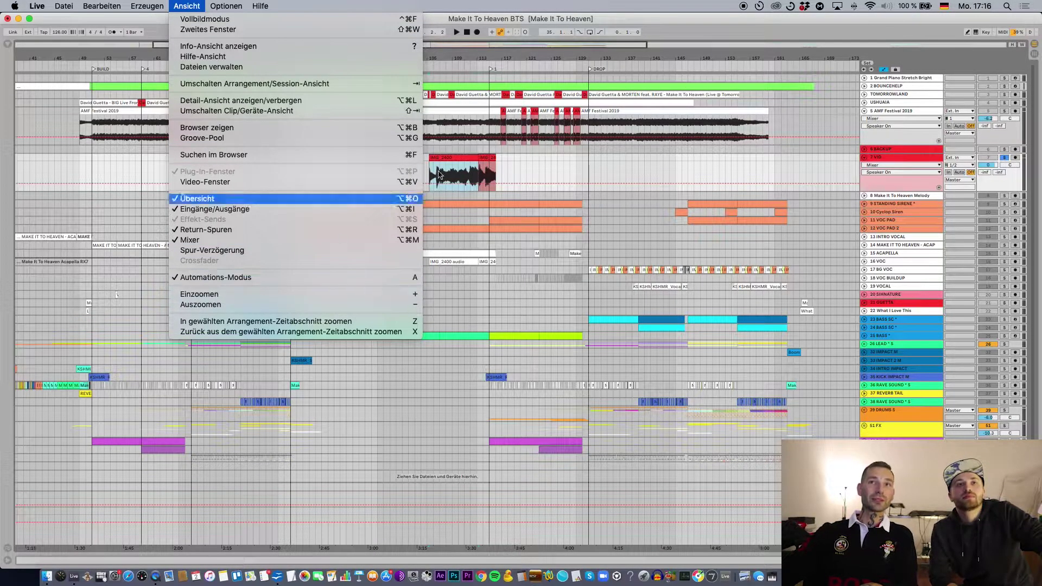
pyautogui.click(418, 182)
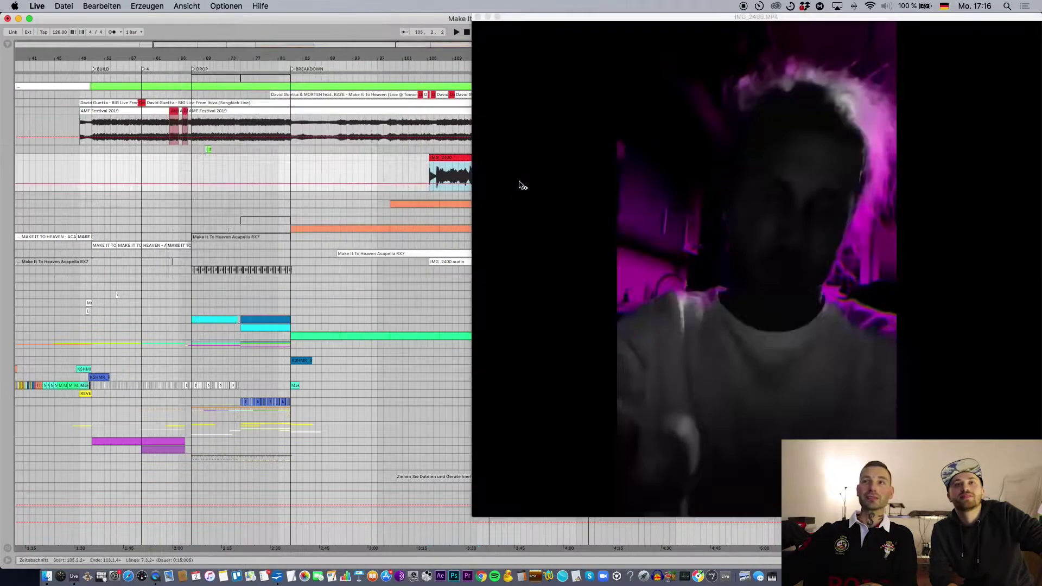
pyautogui.moveTo(470, 13); pyautogui.dragTo(561, 144)
pyautogui.click(435, 176)
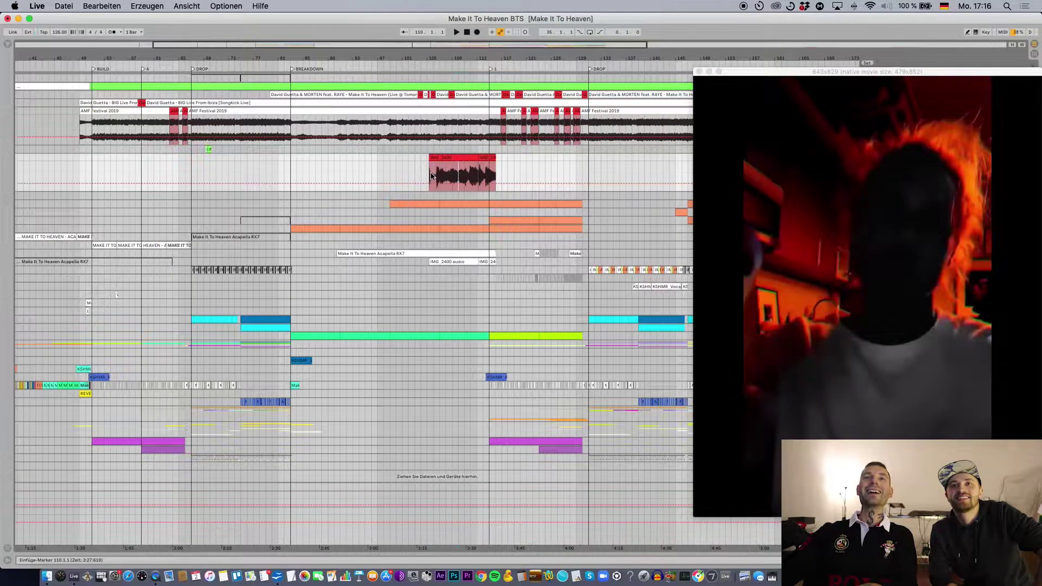
# Play the IMG_2400 clip with its video window moved clear of the track controls, close that window and stop playback
pyautogui.press('space')
pyautogui.press('space')
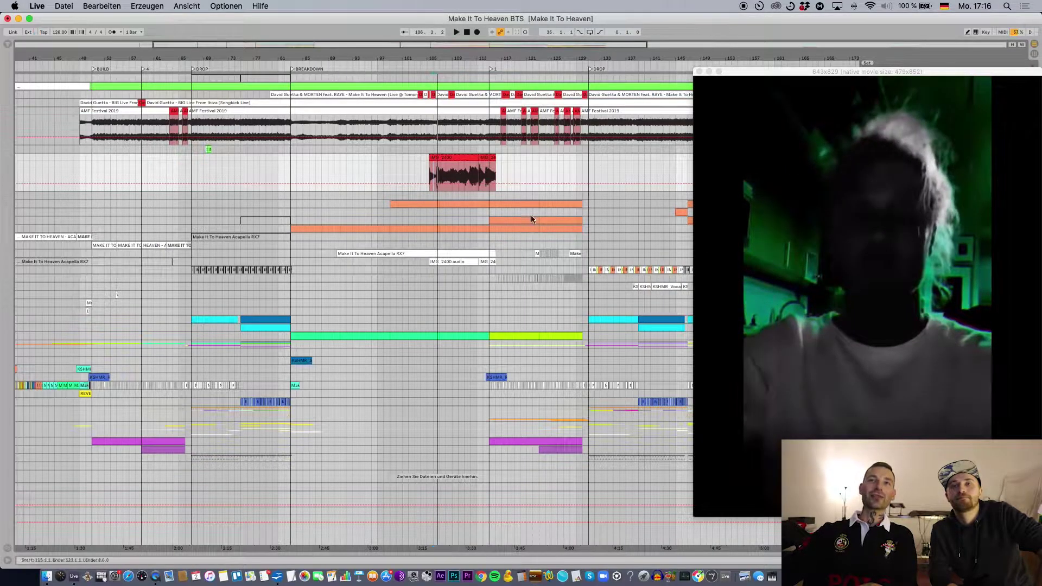
pyautogui.moveTo(768, 85); pyautogui.dragTo(726, 75)
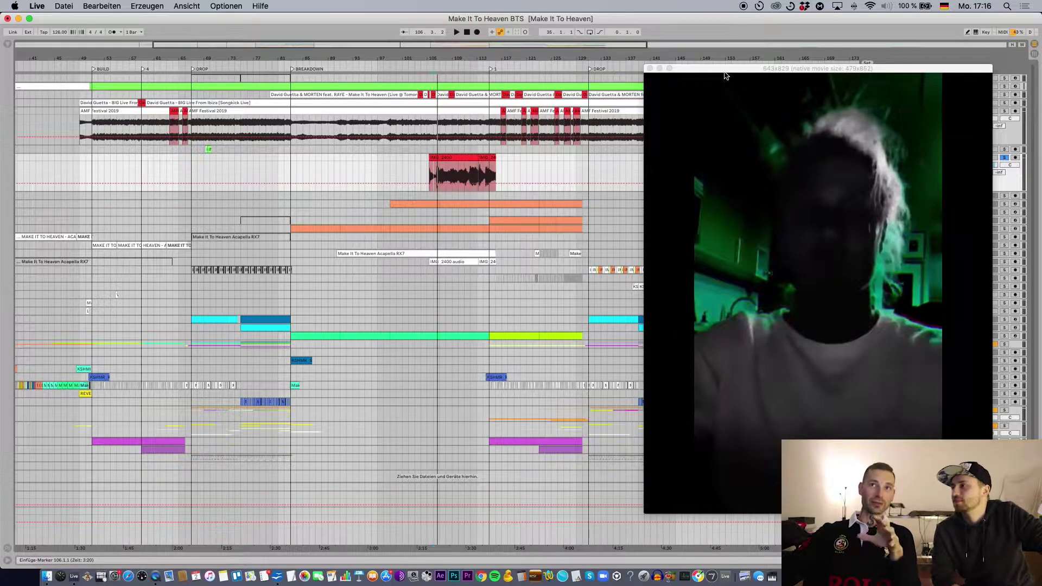
pyautogui.press('space')
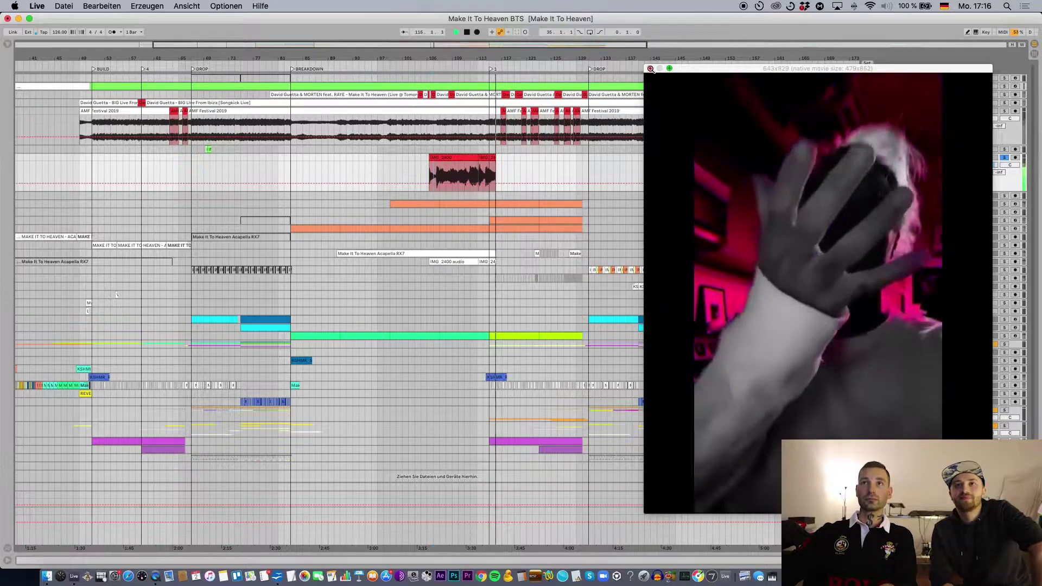
pyautogui.click(650, 69)
pyautogui.press('space')
pyautogui.moveTo(441, 173); pyautogui.dragTo(460, 174)
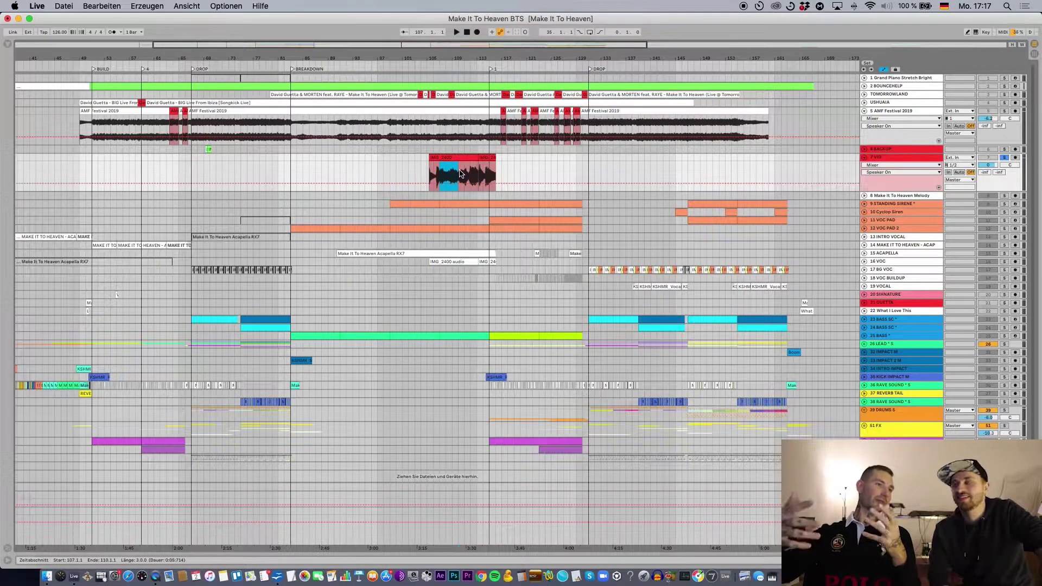
pyautogui.click(473, 174)
pyautogui.click(460, 174)
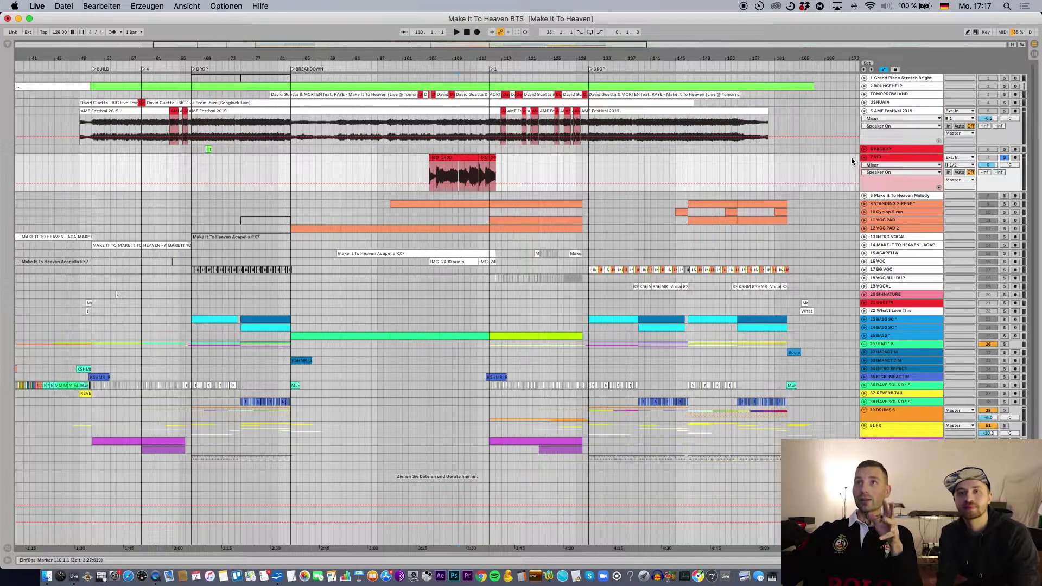
pyautogui.click(864, 158)
pyautogui.click(863, 158)
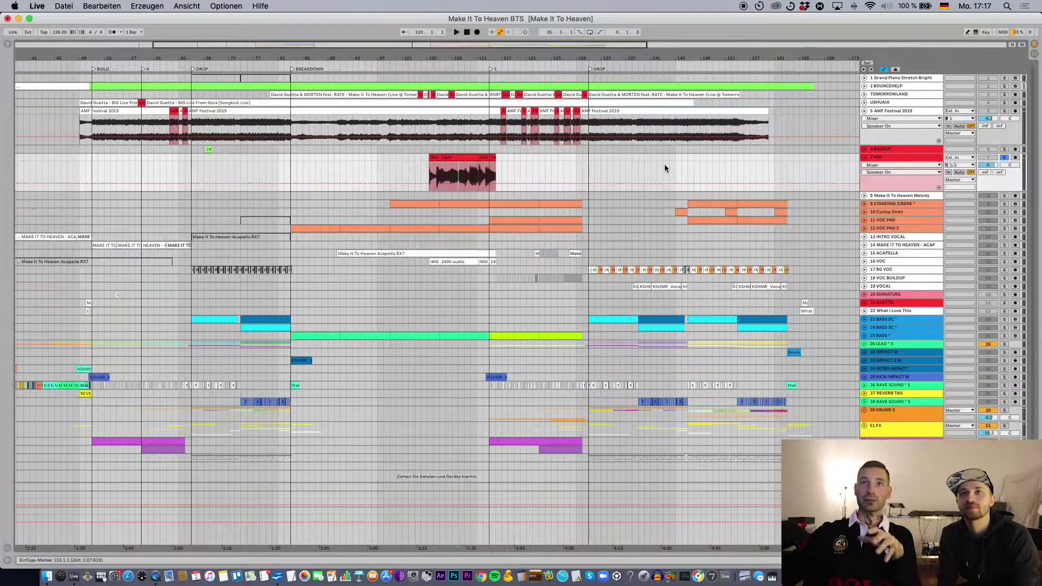
# Play the end of the VID recording from bar 114 and its beginning from bar 105
pyautogui.moveTo(483, 173); pyautogui.dragTo(517, 173)
pyautogui.click(483, 174)
pyautogui.press('space')
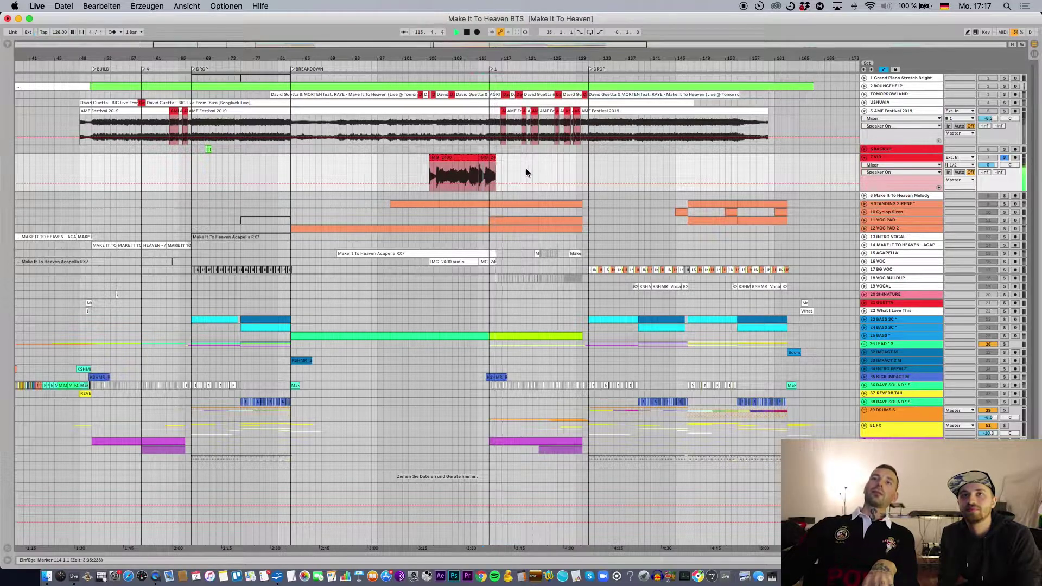
pyautogui.press('space')
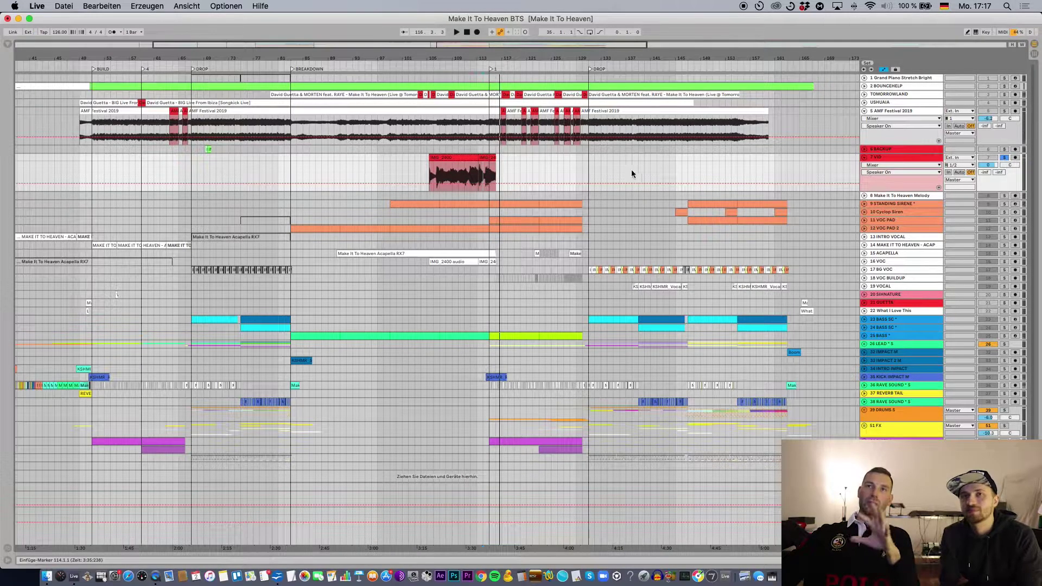
pyautogui.click(431, 171)
pyautogui.press('space')
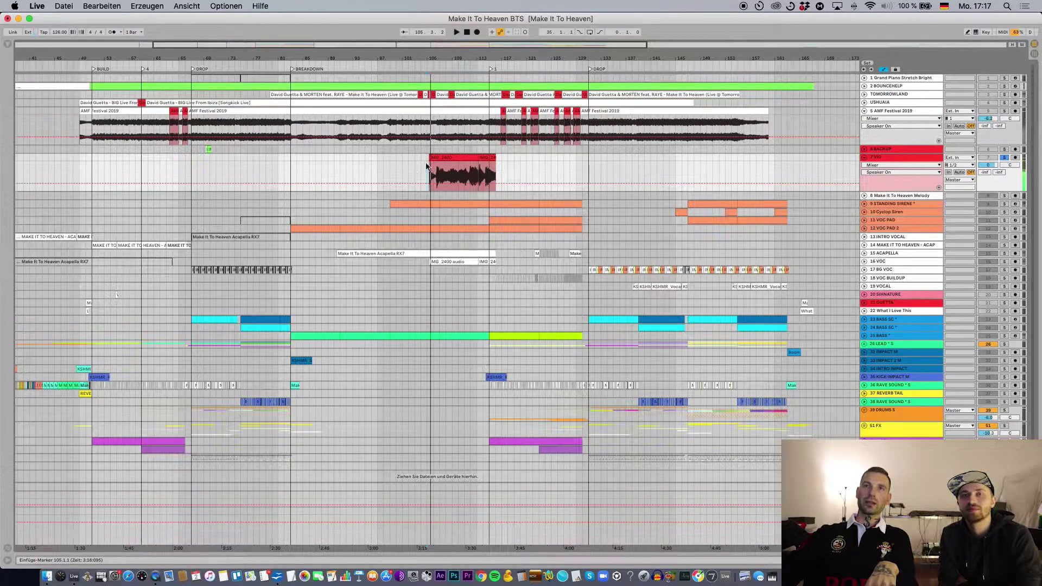
# Play from bar 100, solo the AMF Festival 2019 track in place of VID and collapse the VID track
pyautogui.moveTo(408, 171); pyautogui.dragTo(396, 171)
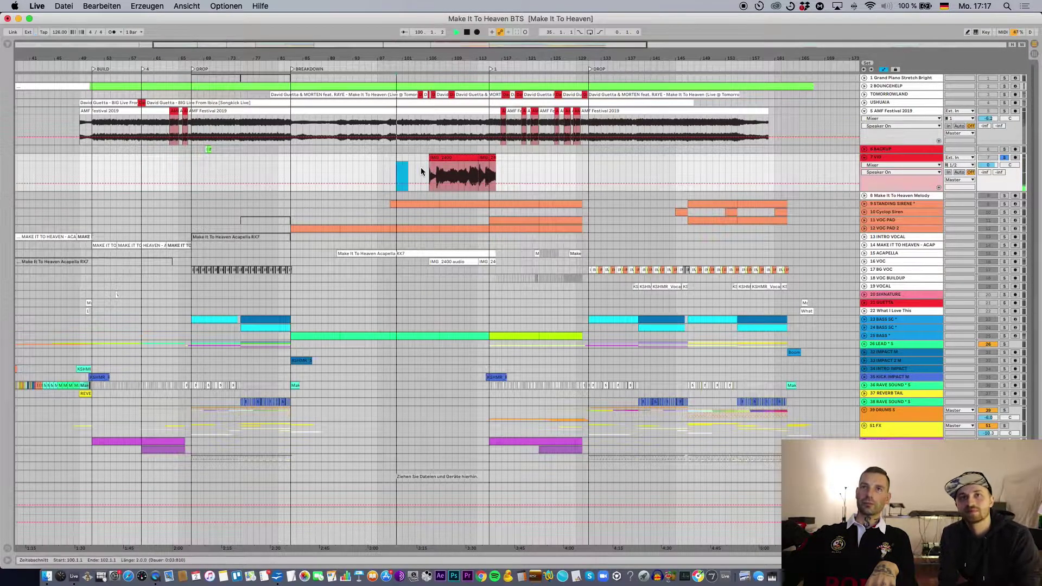
pyautogui.click(1004, 111)
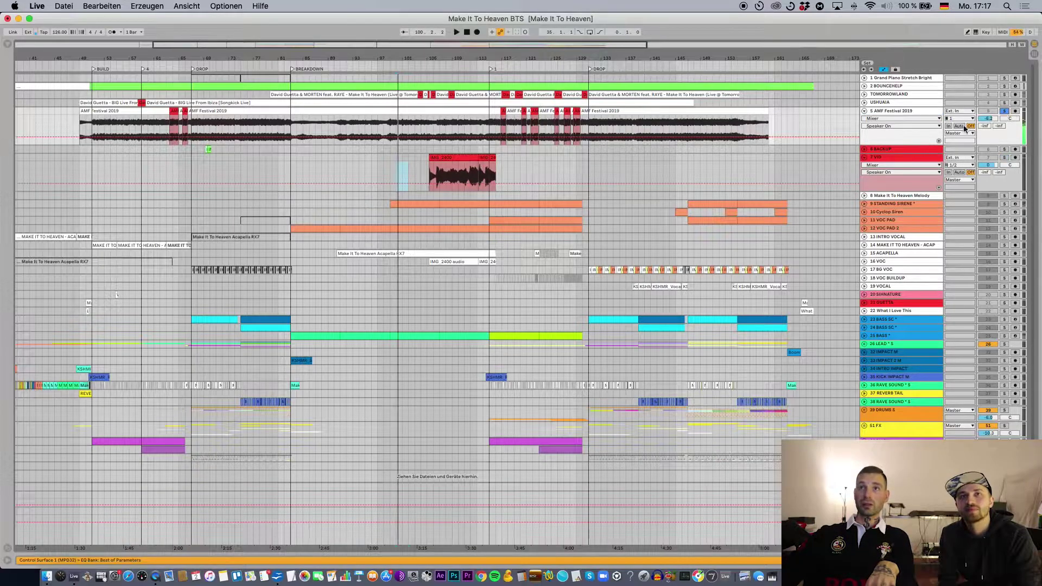
pyautogui.click(864, 158)
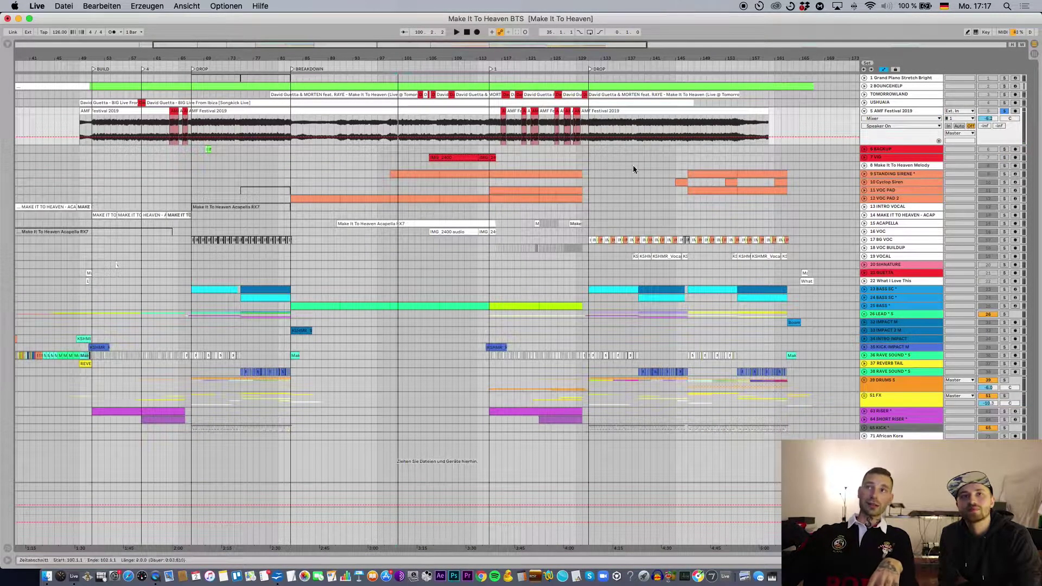
# Solo and expand the ACAPELLA track and play its Make It To Heaven Acapella RX7 clip from bar 104
pyautogui.click(409, 224)
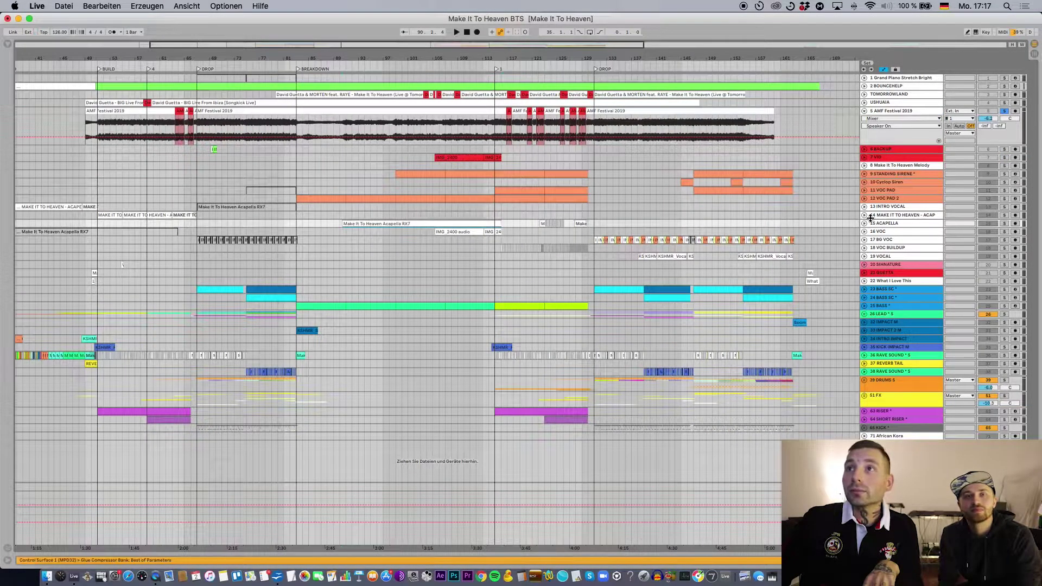
pyautogui.click(1004, 223)
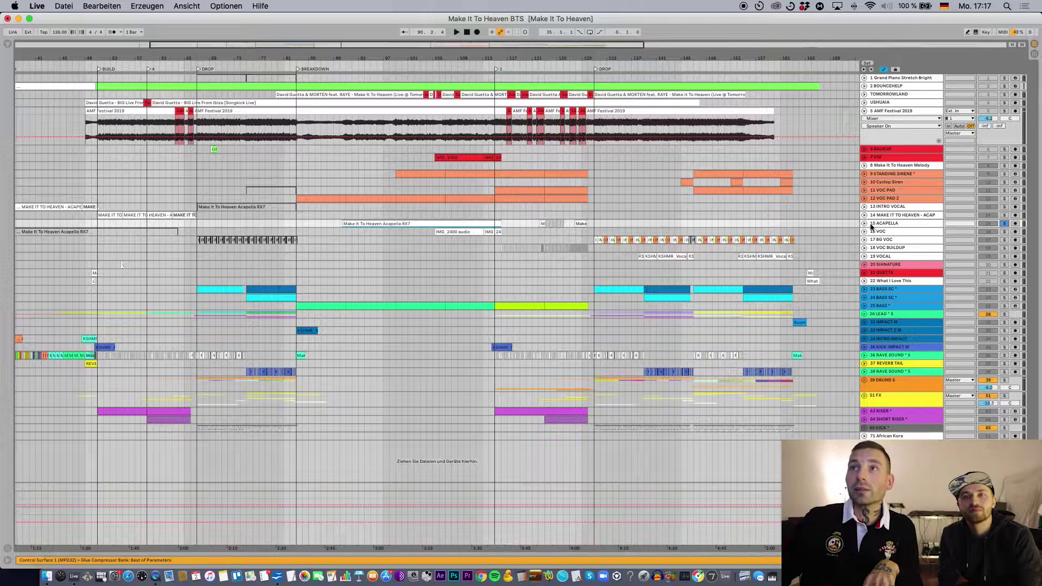
pyautogui.click(865, 224)
pyautogui.click(427, 239)
pyautogui.press('space')
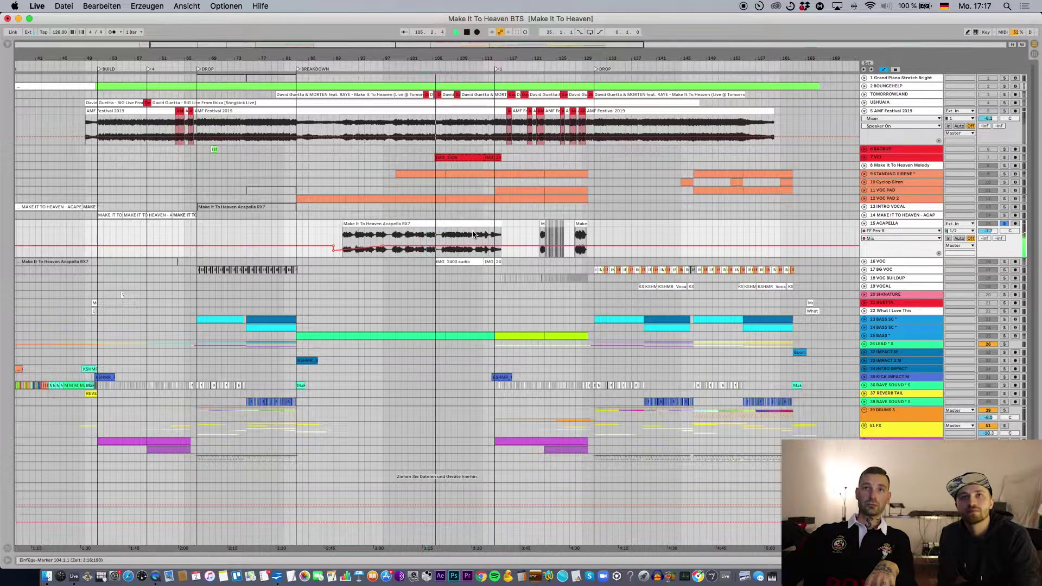
# Select about one bar of the acapella clip between the vocal phrases around bar 106 and play that range
pyautogui.click(440, 237)
pyautogui.press('space')
pyautogui.press('+')
pyautogui.press('+')
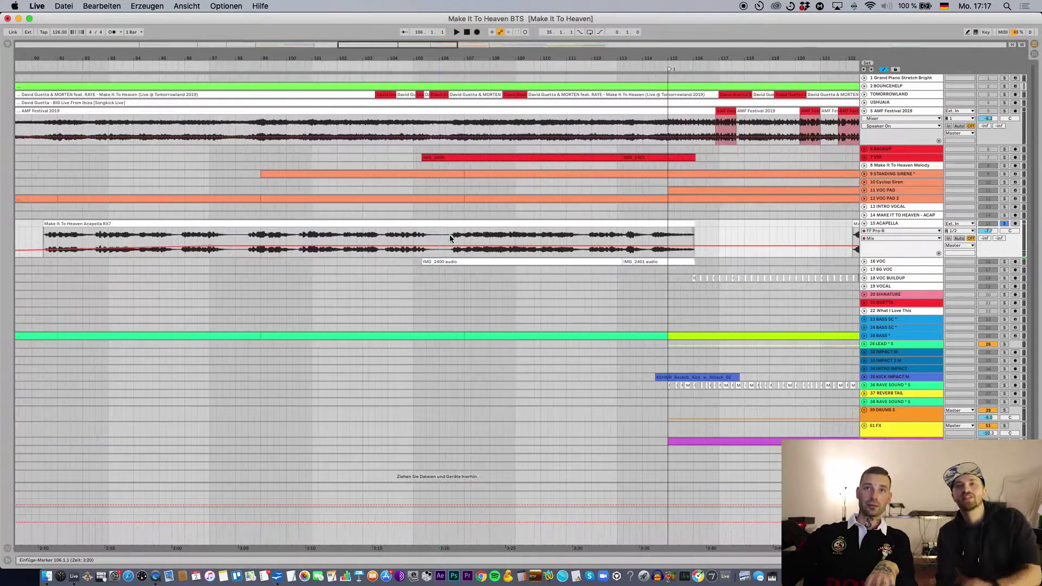
pyautogui.moveTo(426, 237); pyautogui.dragTo(451, 237)
pyautogui.press('space')
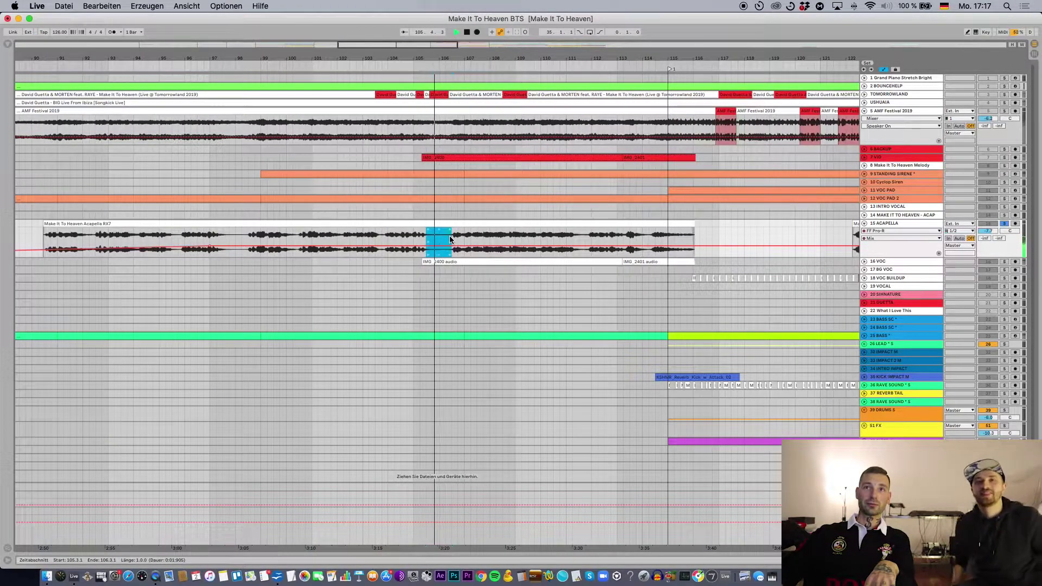
pyautogui.click(455, 238)
pyautogui.press('-')
pyautogui.press('-')
pyautogui.press('-')
pyautogui.press('-')
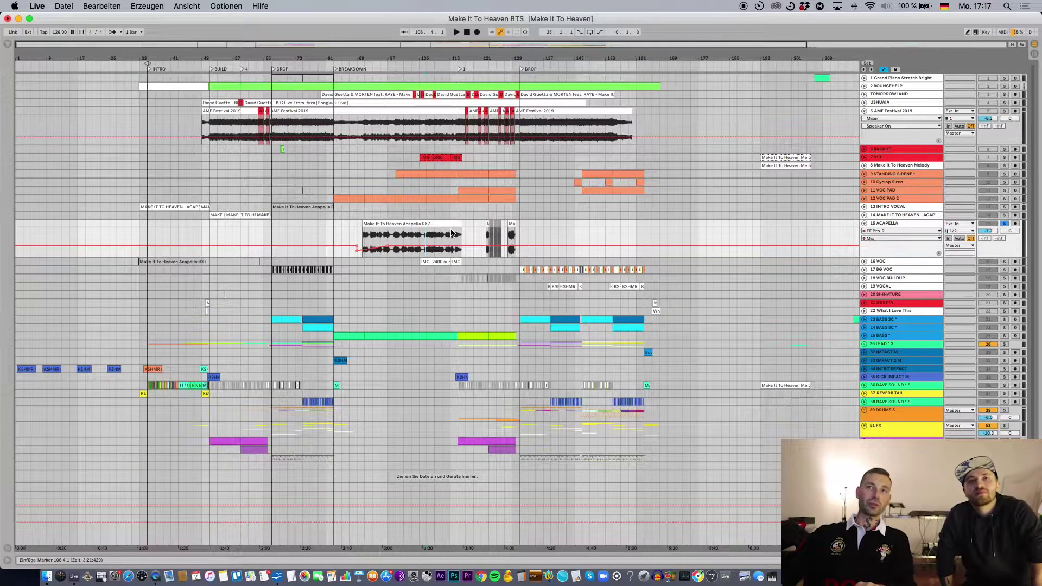
pyautogui.press('+')
pyautogui.press('+')
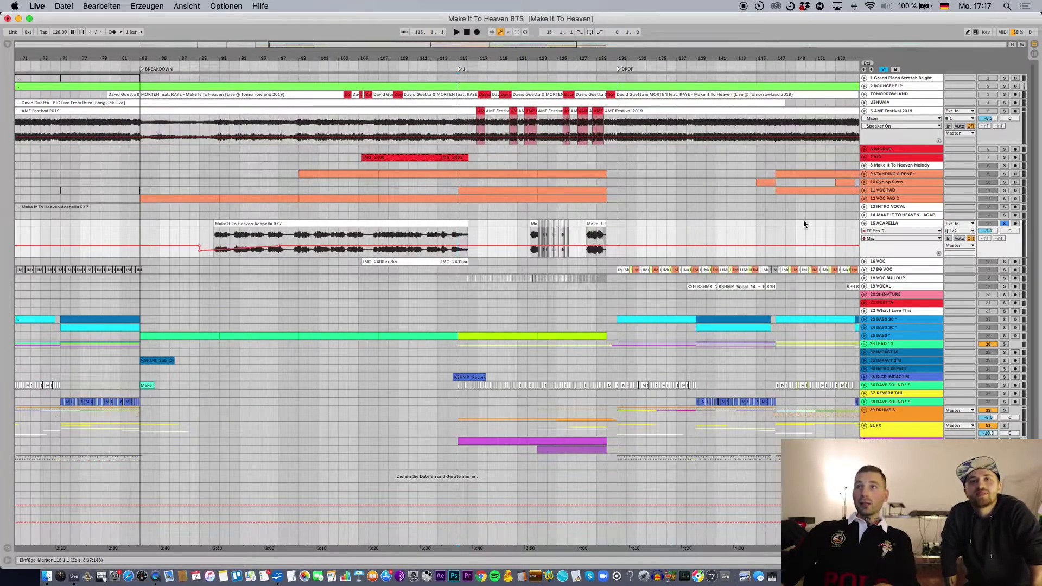
pyautogui.click(864, 223)
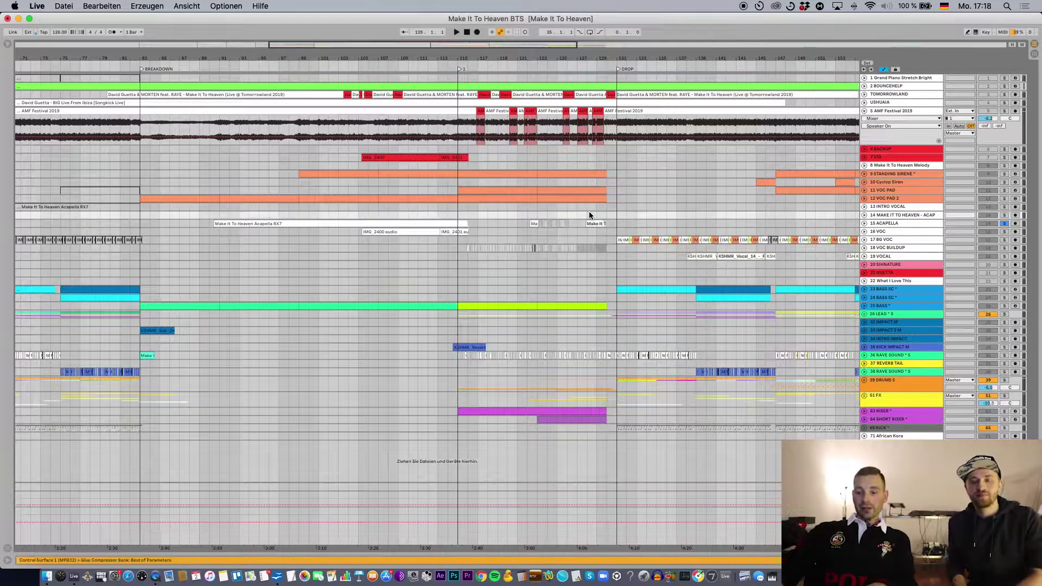
pyautogui.press('-')
pyautogui.press('-')
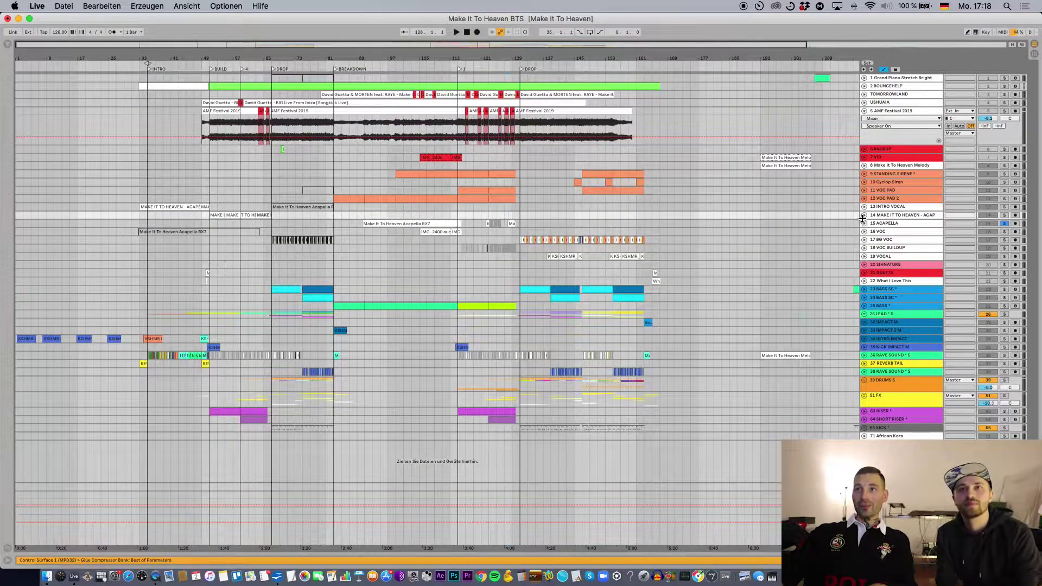
pyautogui.click(864, 223)
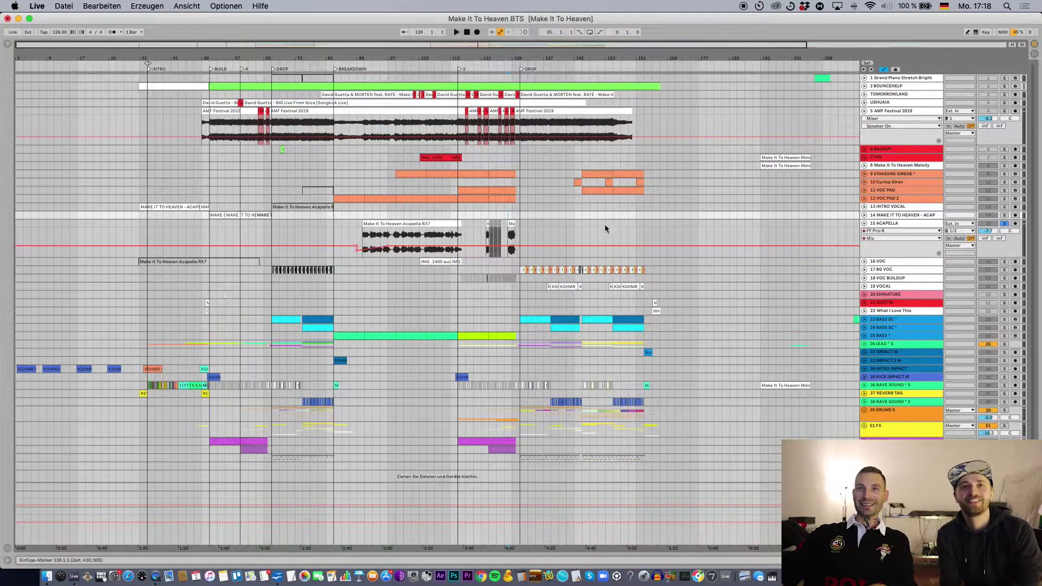
pyautogui.press('-')
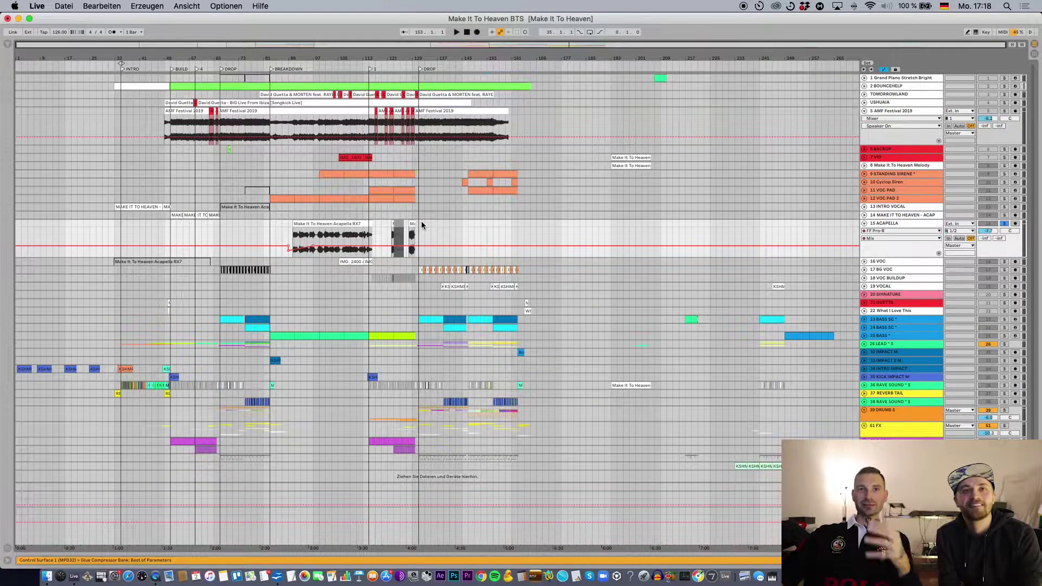
# Examine the acapella clip and the chopped vocal pieces after it between bars 105 and 121
pyautogui.click(350, 233)
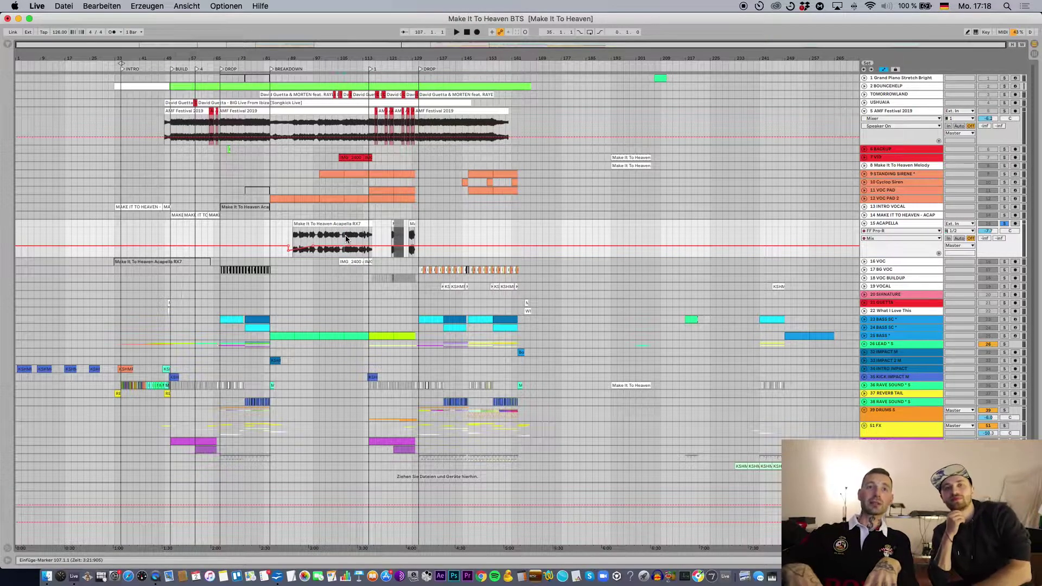
pyautogui.click(337, 234)
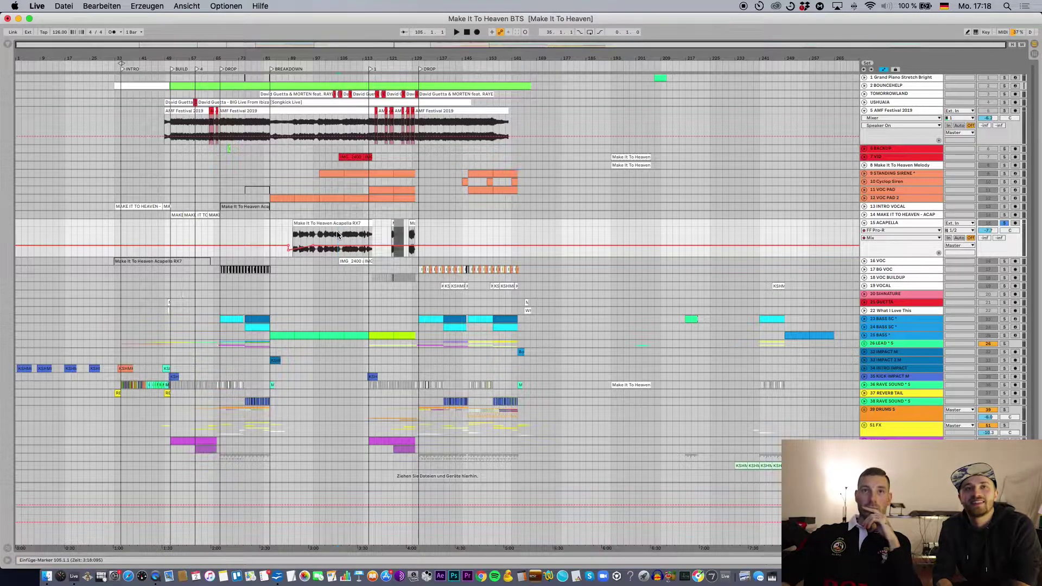
pyautogui.press('+')
pyautogui.press('+')
pyautogui.click(322, 236)
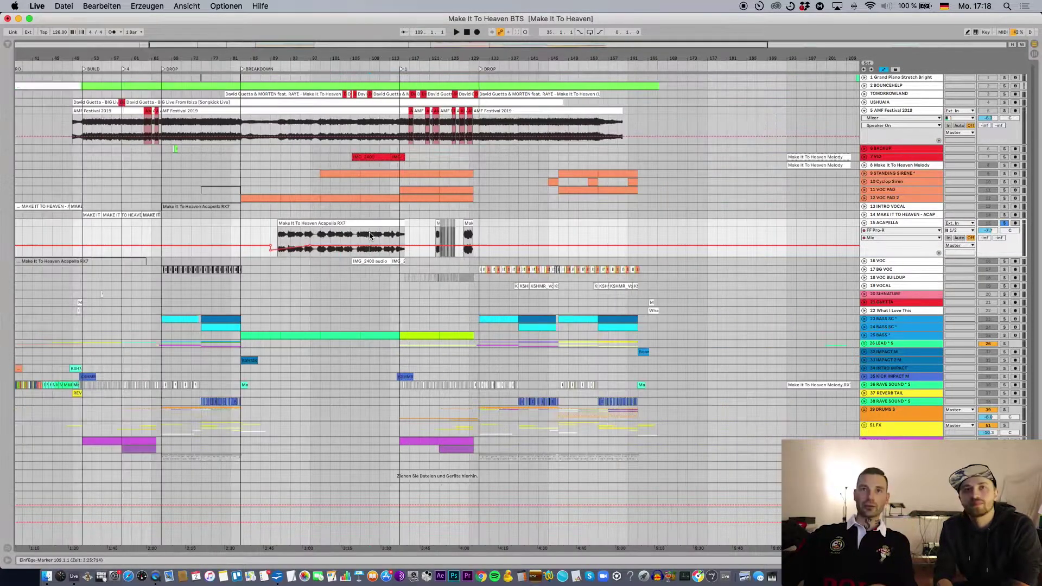
pyautogui.press('-')
pyautogui.click(357, 236)
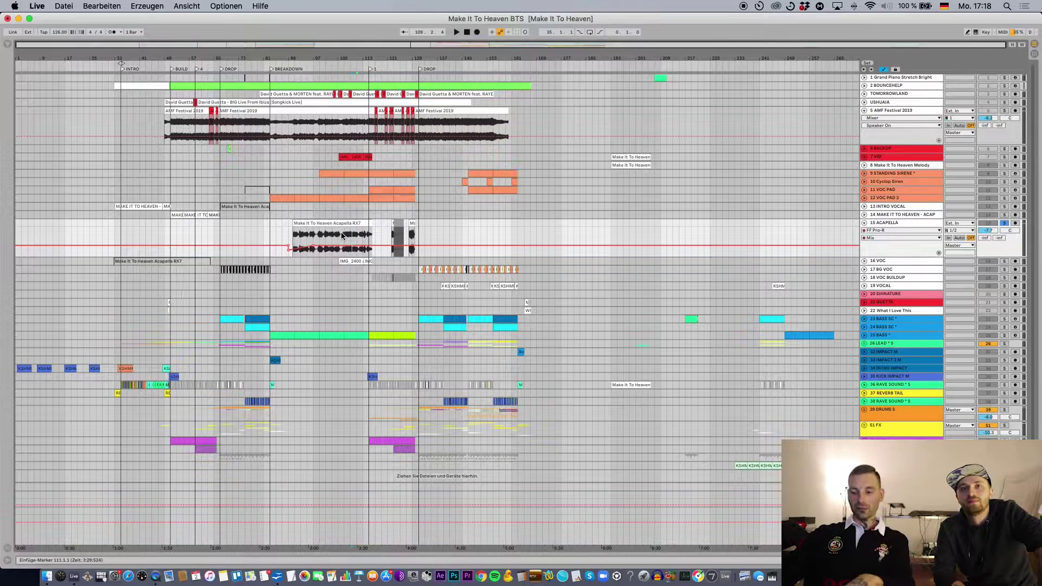
pyautogui.press('+')
pyautogui.click(399, 236)
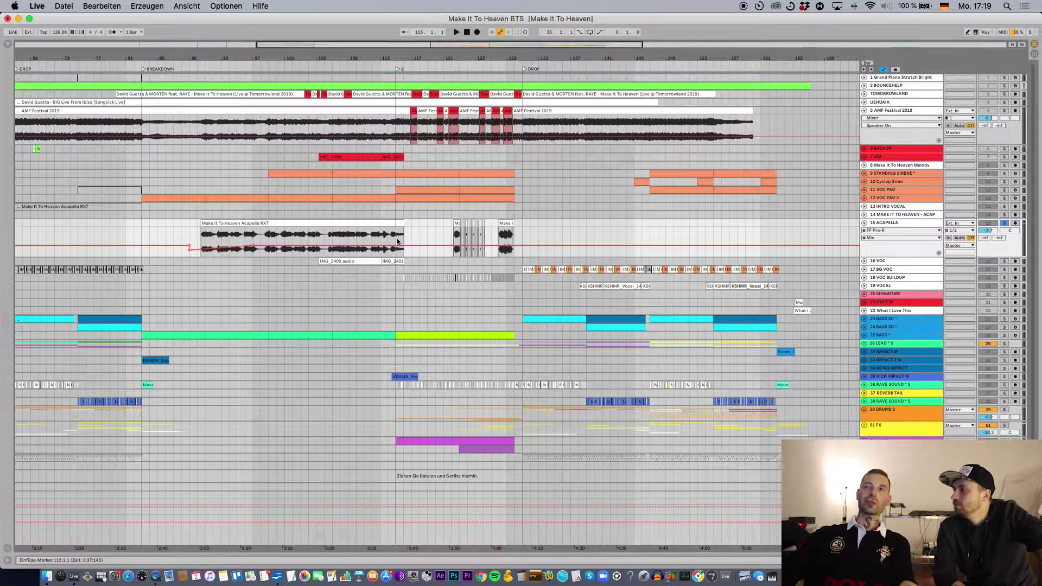
pyautogui.click(449, 234)
pyautogui.press('-')
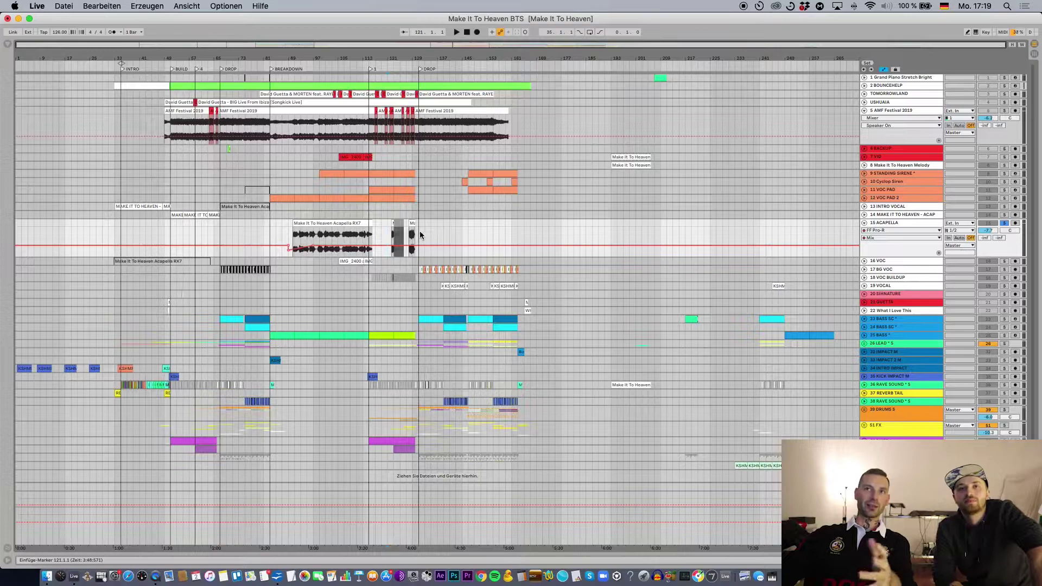
pyautogui.click(634, 230)
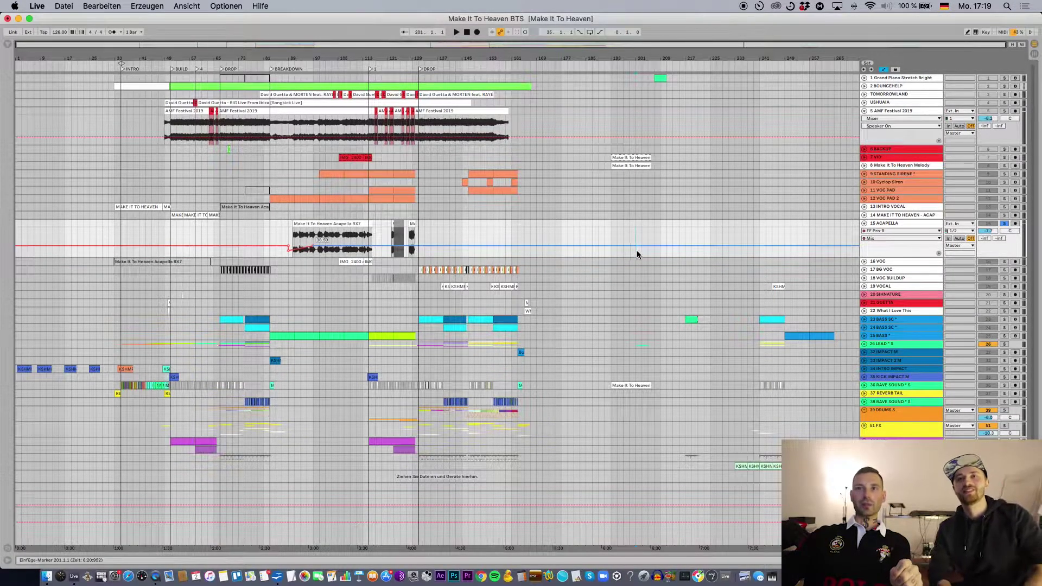
pyautogui.click(605, 288)
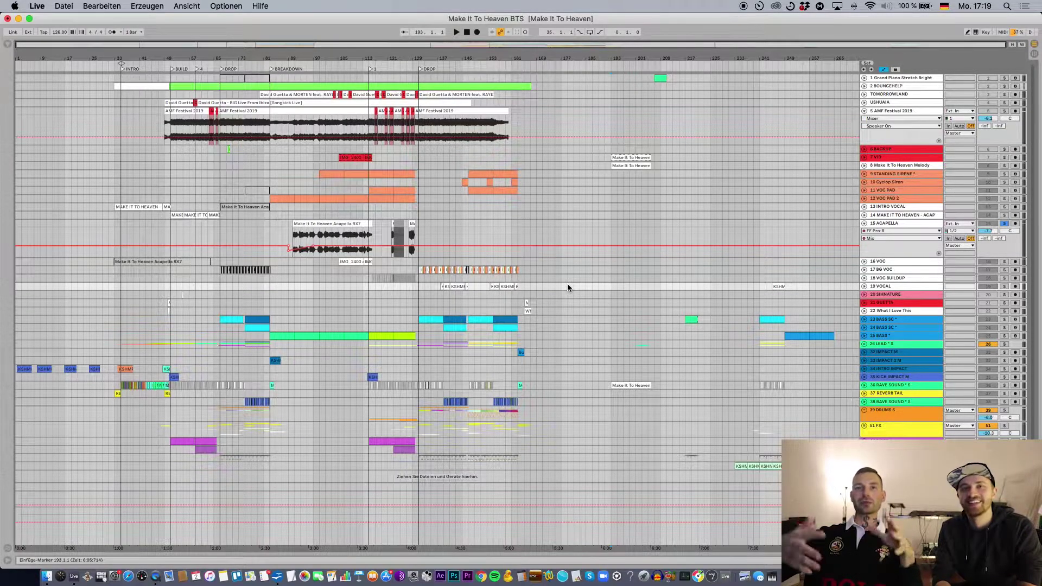
pyautogui.click(611, 292)
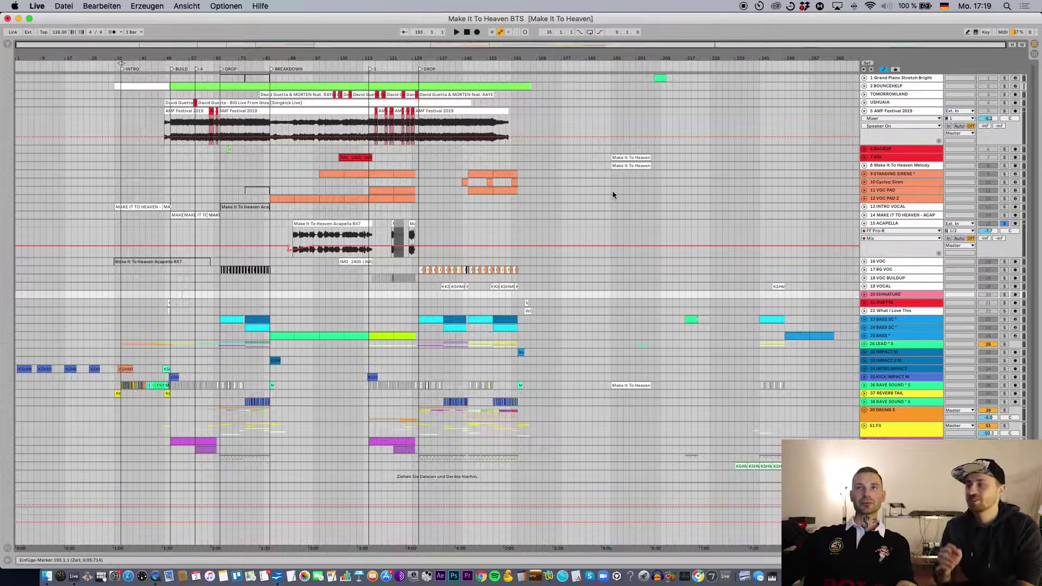
# Expand the Make It To Heaven Melody track and place the insert marker on the ACAPELLA track around bar 205
pyautogui.click(864, 166)
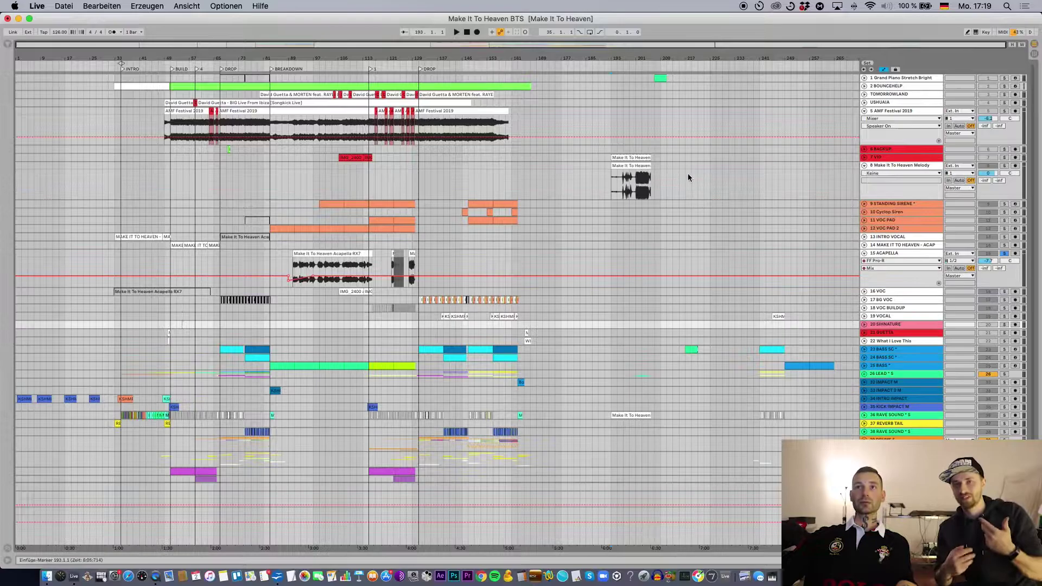
pyautogui.click(864, 158)
pyautogui.click(864, 157)
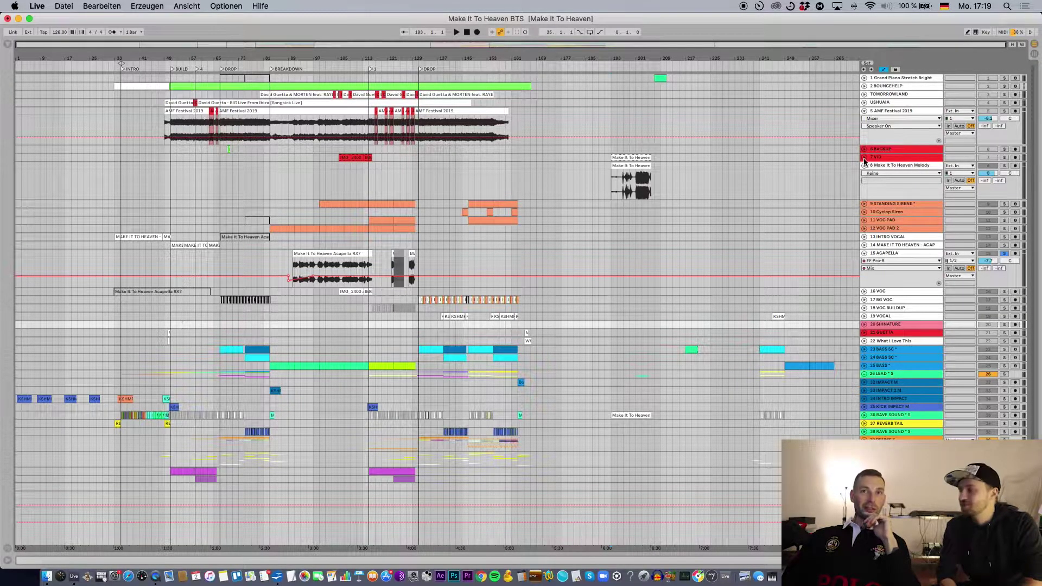
pyautogui.click(649, 281)
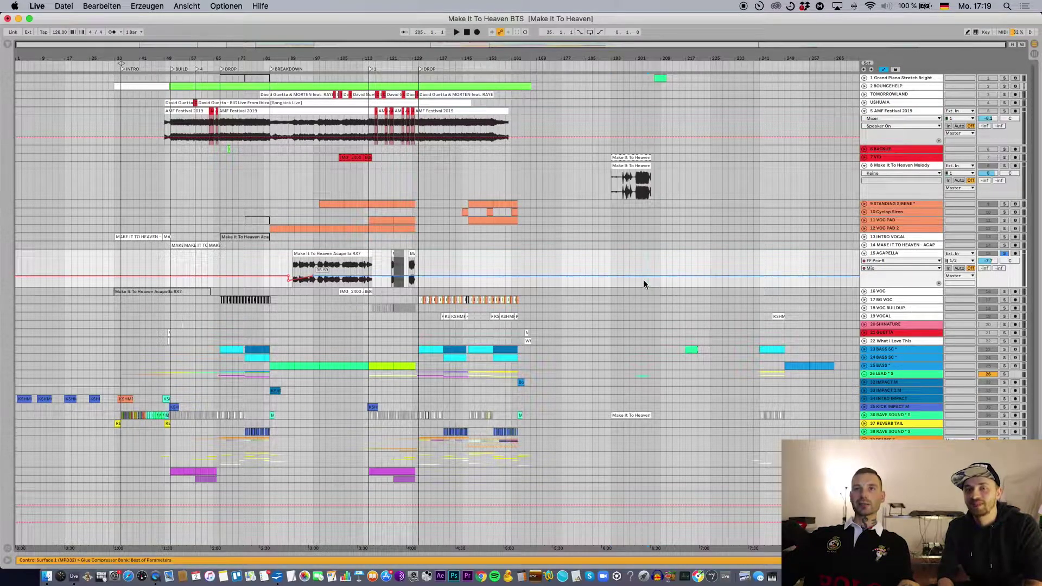
pyautogui.click(634, 235)
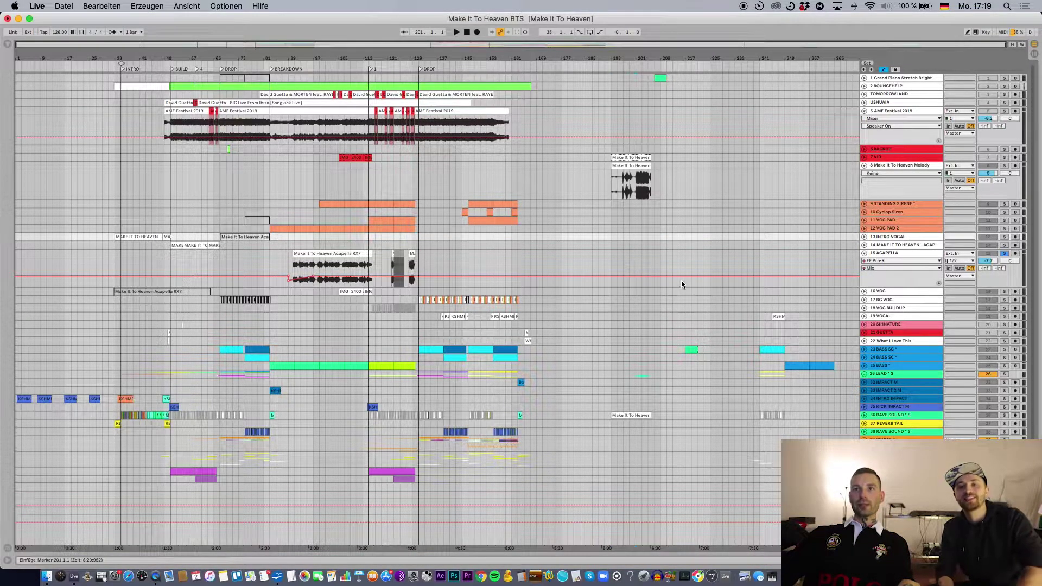
pyautogui.click(687, 339)
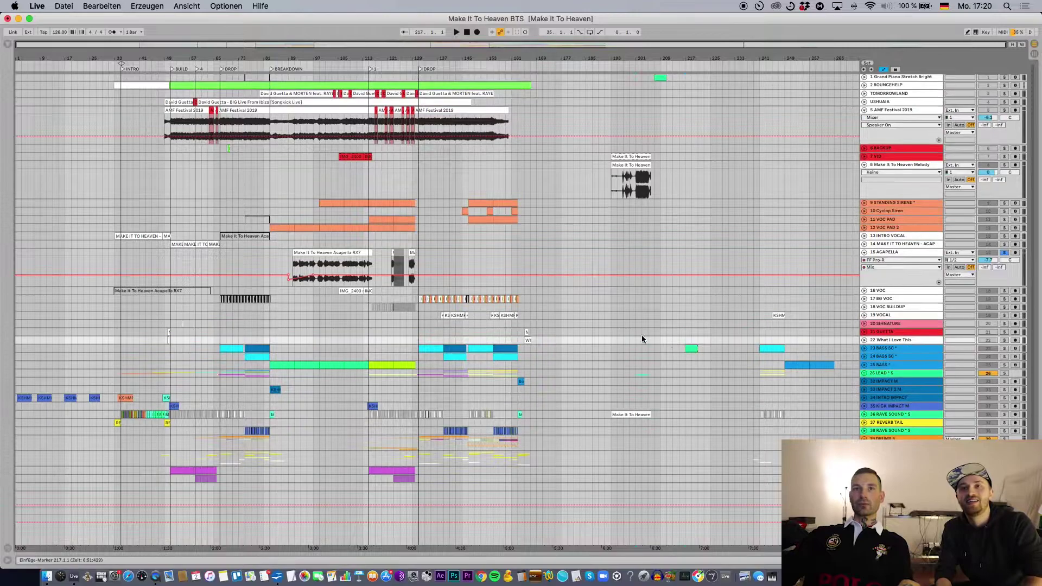
pyautogui.click(371, 238)
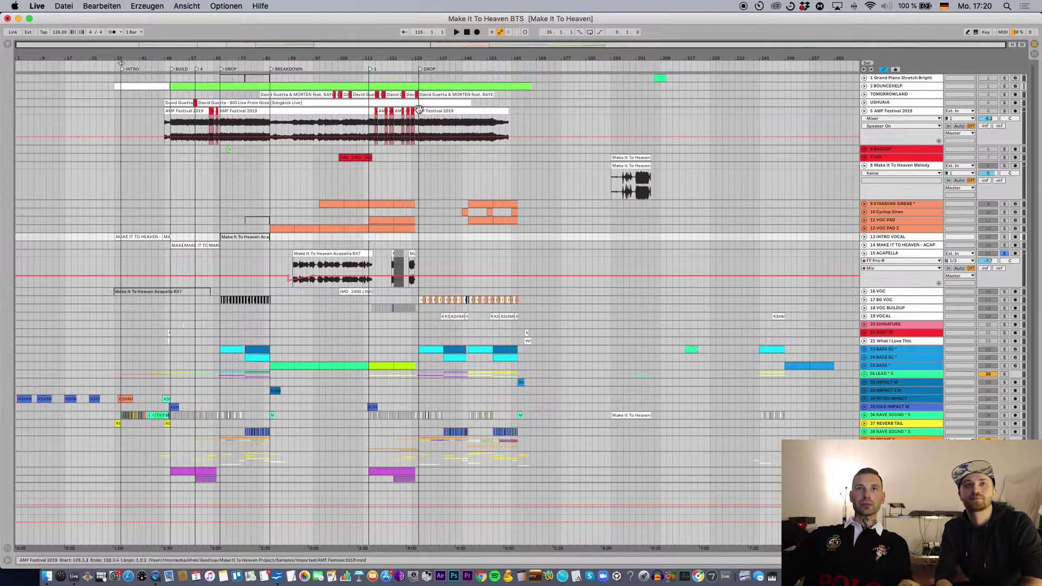
# Play the AMF Festival 2019 track in solo from bar 131 at the second drop and view its device chain
pyautogui.click(424, 118)
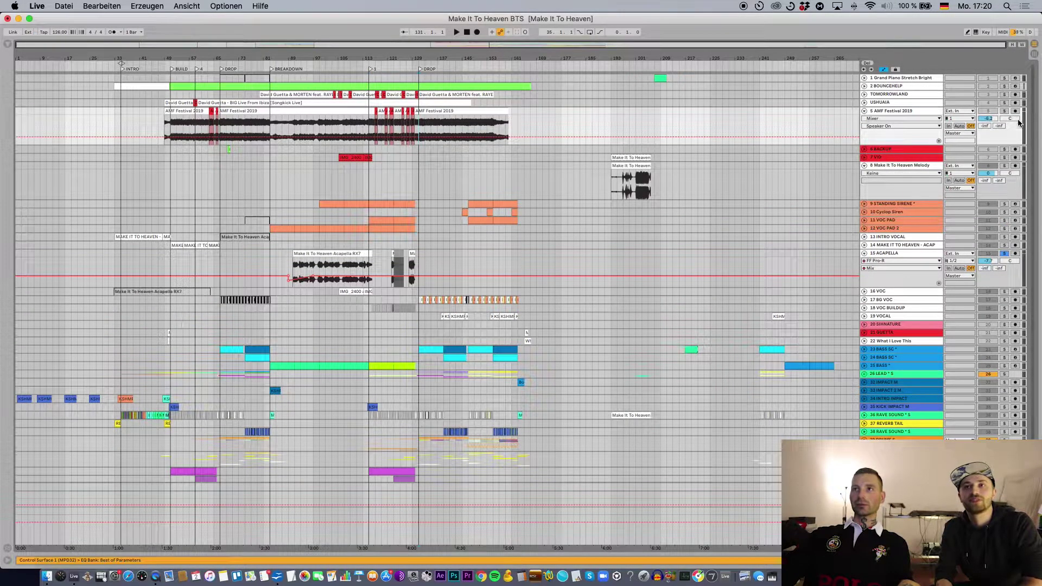
pyautogui.click(1003, 111)
pyautogui.press('space')
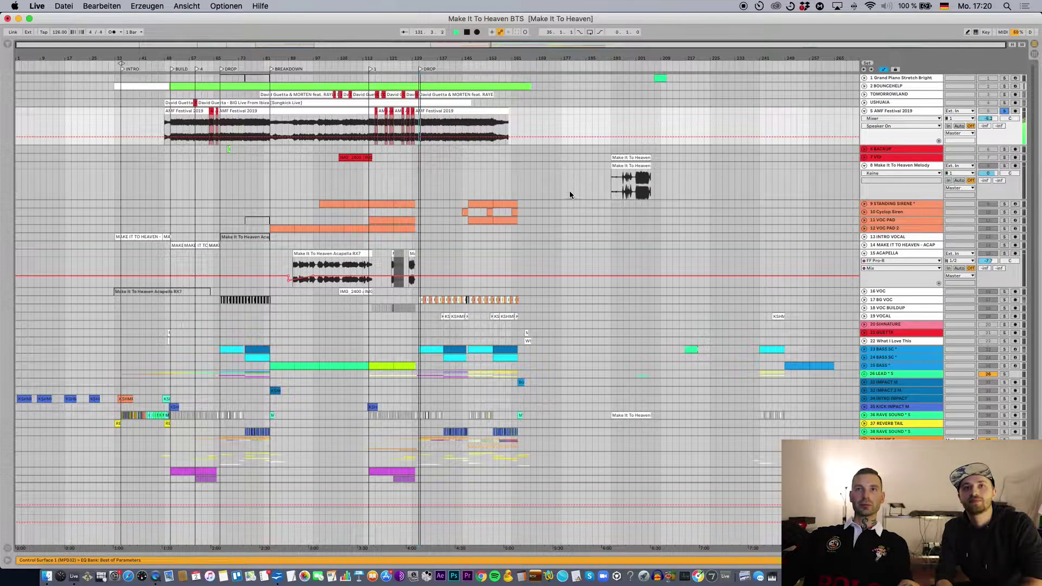
pyautogui.doubleClick(908, 110)
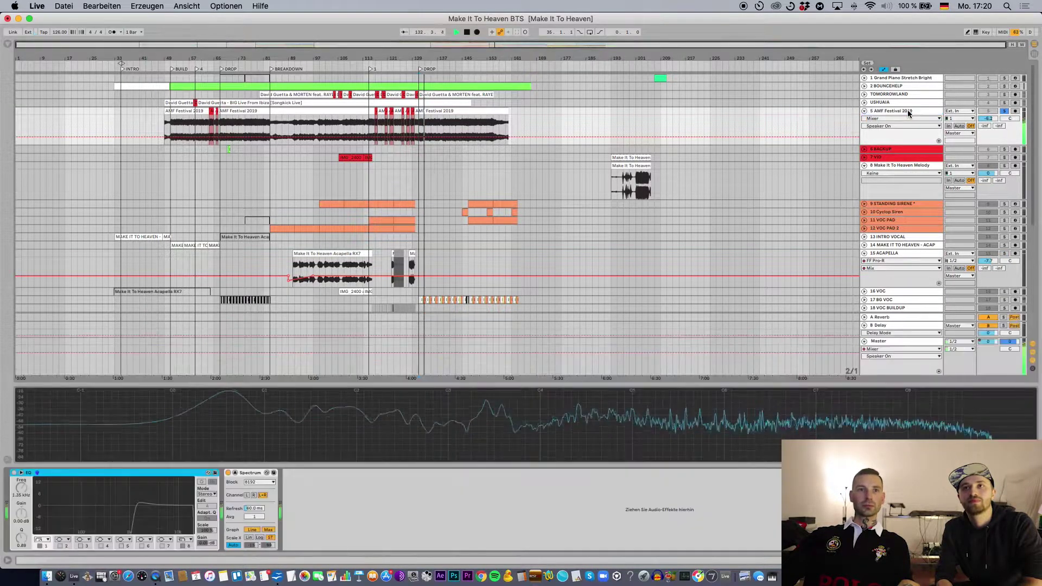
pyautogui.doubleClick(908, 111)
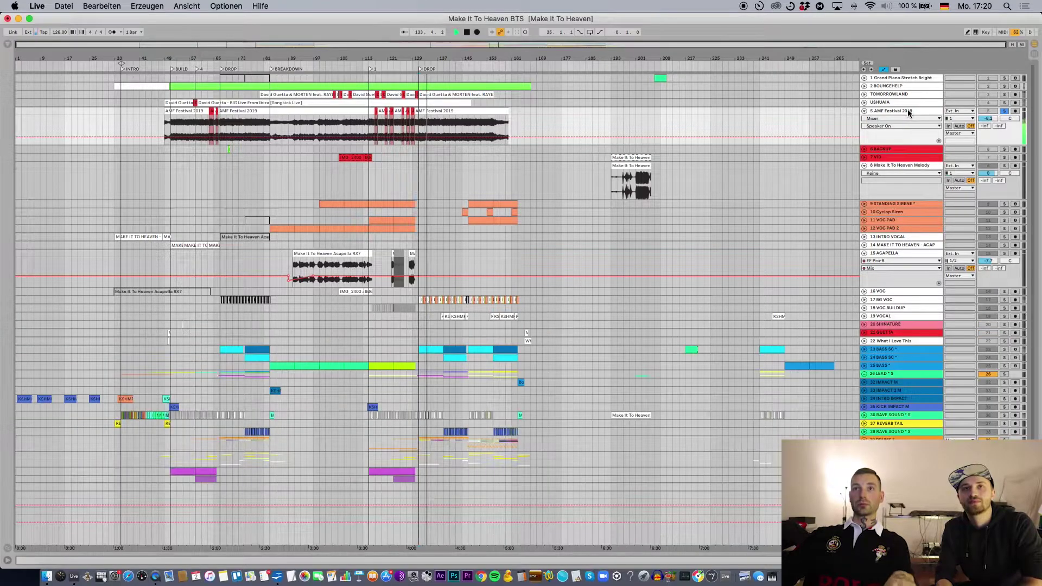
pyautogui.click(1004, 111)
pyautogui.press('space')
# Solo and expand the USHUAIA track and play its David Guetta live recording from bar 131
pyautogui.click(424, 123)
pyautogui.click(422, 122)
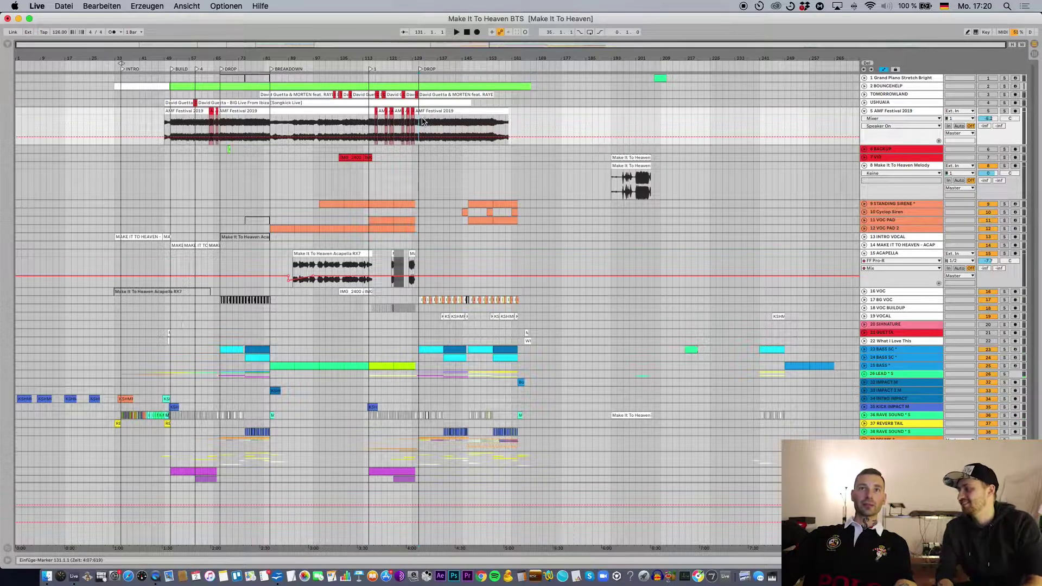
pyautogui.click(1004, 103)
pyautogui.click(864, 102)
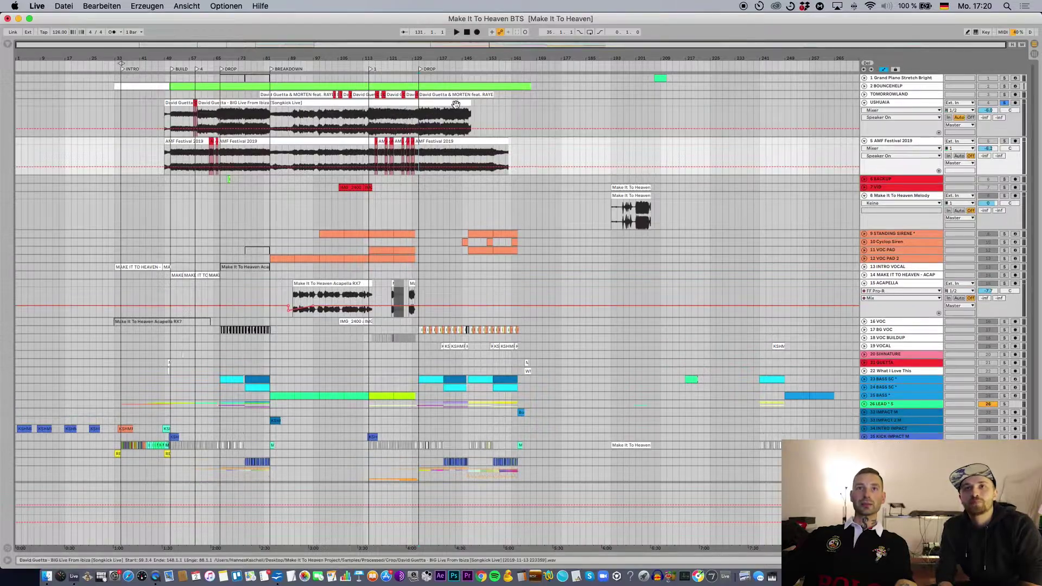
pyautogui.click(420, 118)
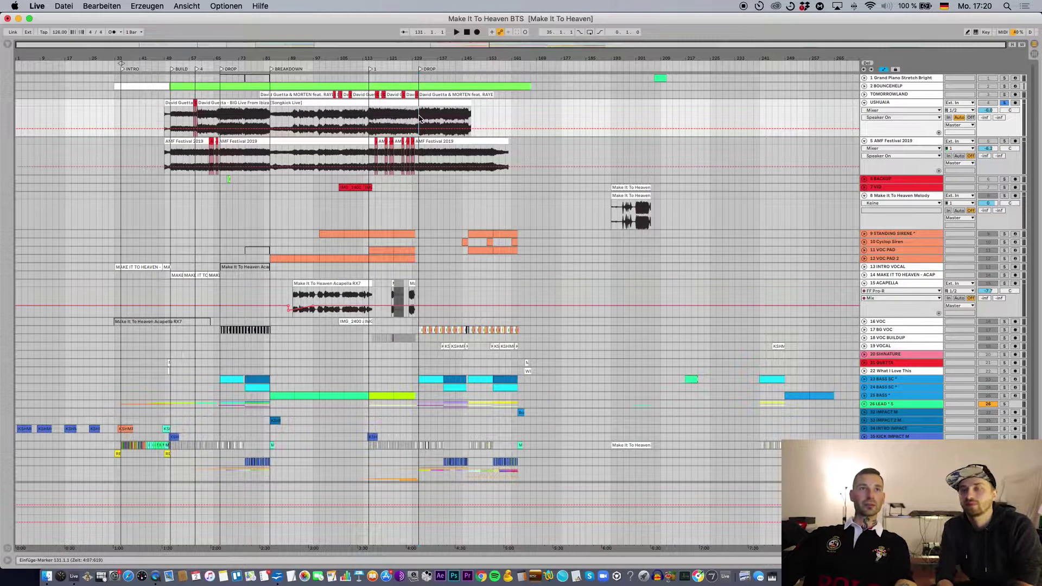
pyautogui.press('space')
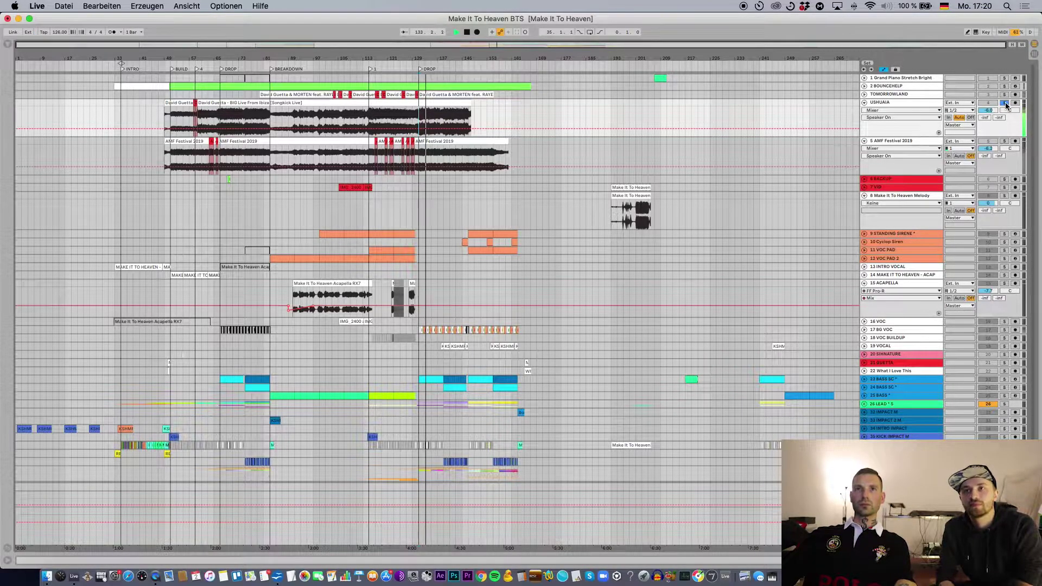
pyautogui.press('space')
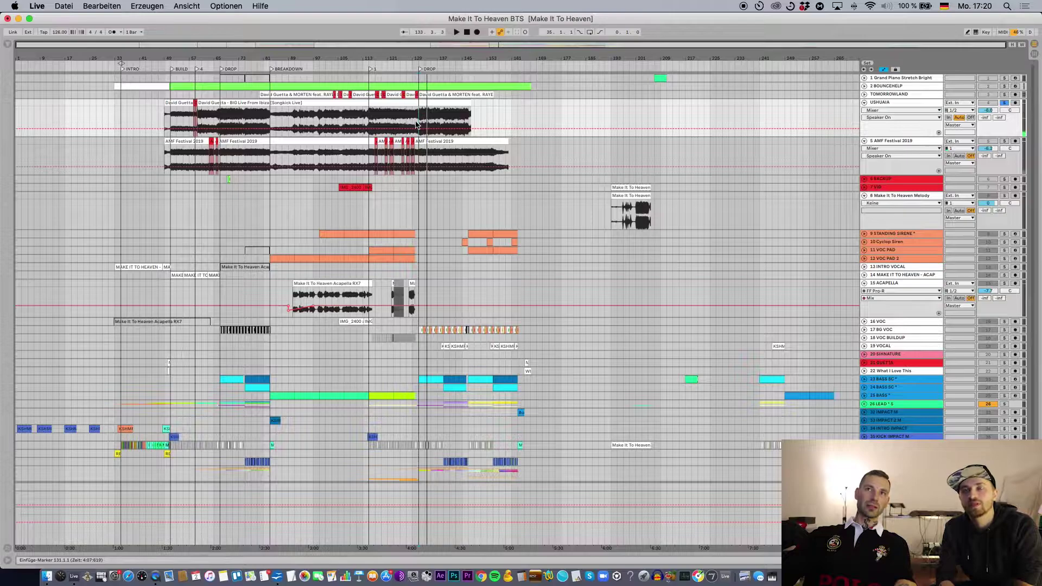
pyautogui.press('space')
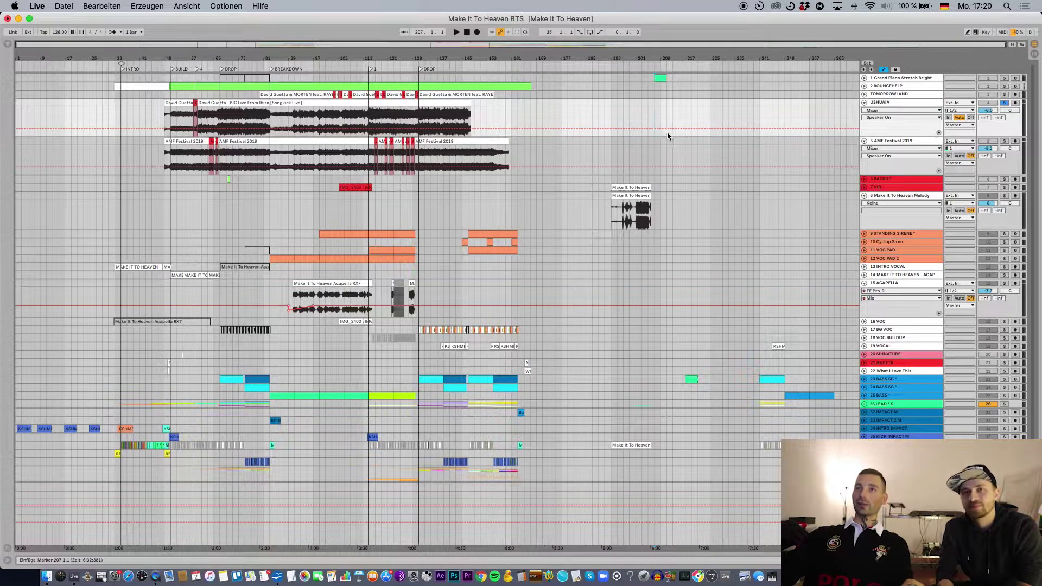
# Expand and solo the first BASS SC track and play its clips at bar 241 and bar 217
pyautogui.click(659, 152)
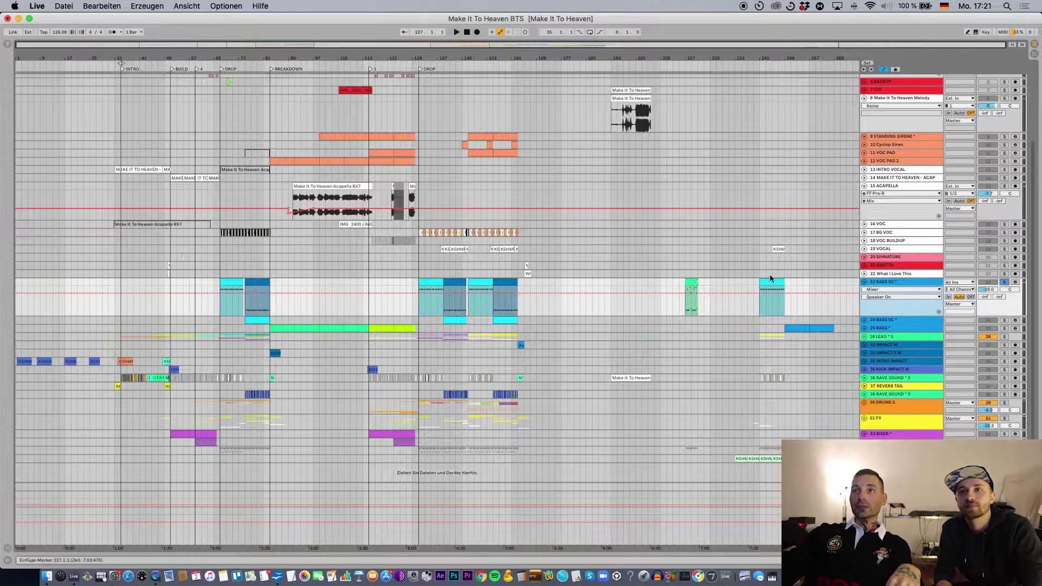
pyautogui.click(770, 283)
pyautogui.press('space')
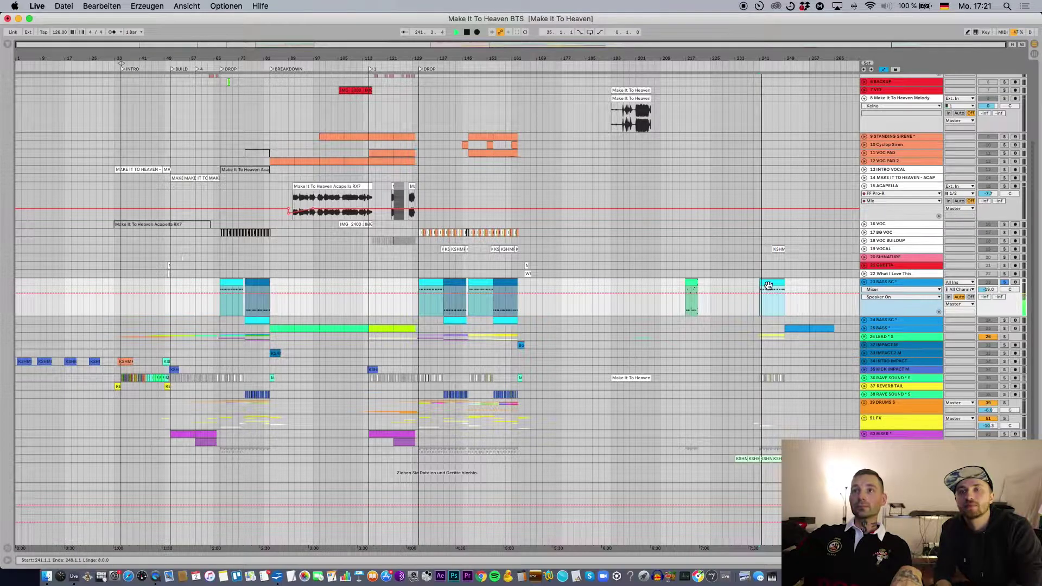
pyautogui.click(690, 282)
pyautogui.press('space')
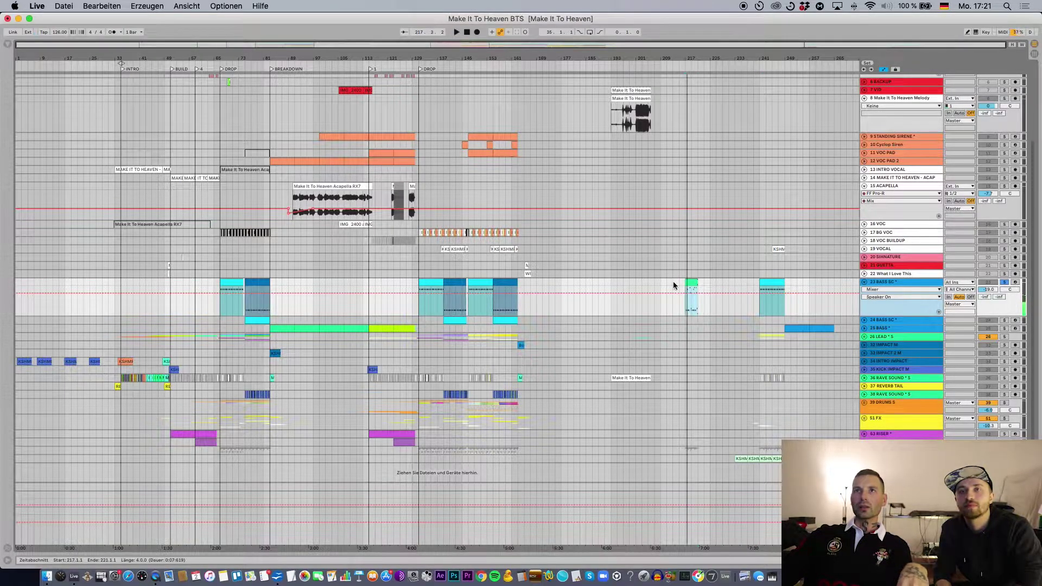
# Expand and solo the Grand Piano Stretch Bright track, open its MIDI clip at bar 207 and play it
pyautogui.scroll(5, 895, 276)
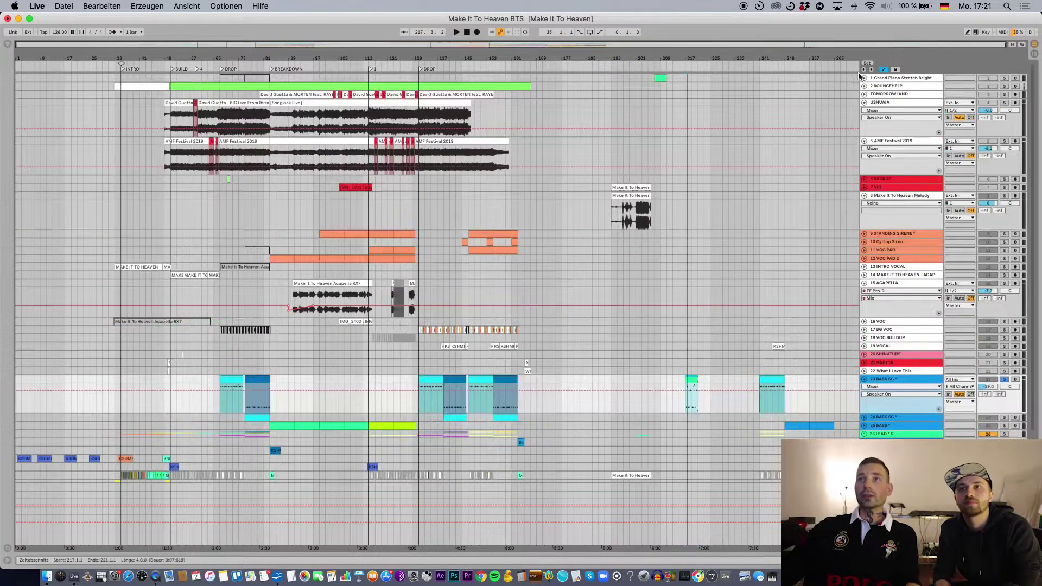
pyautogui.click(864, 77)
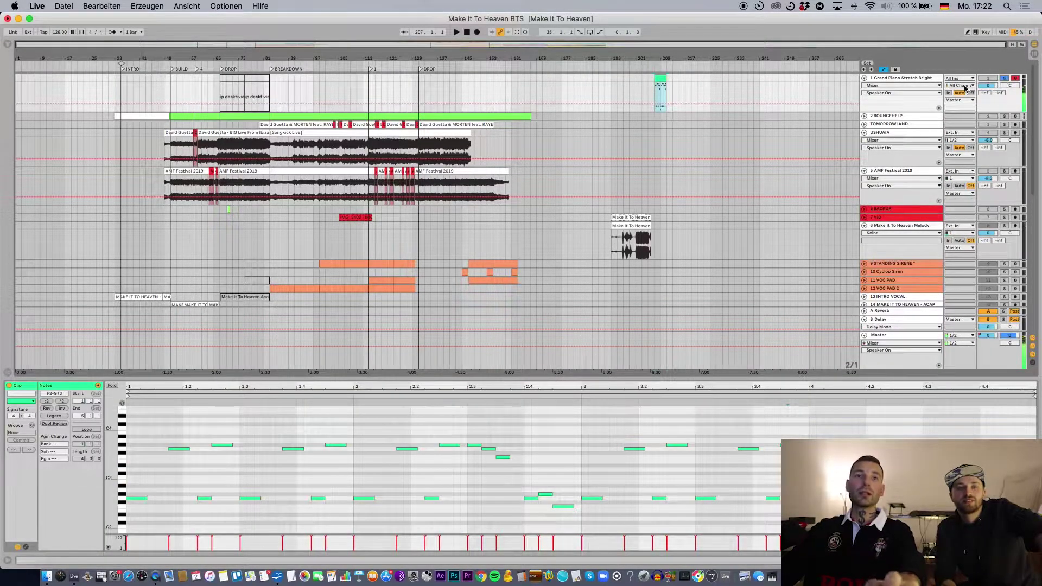
pyautogui.scroll(-1, 275, 493)
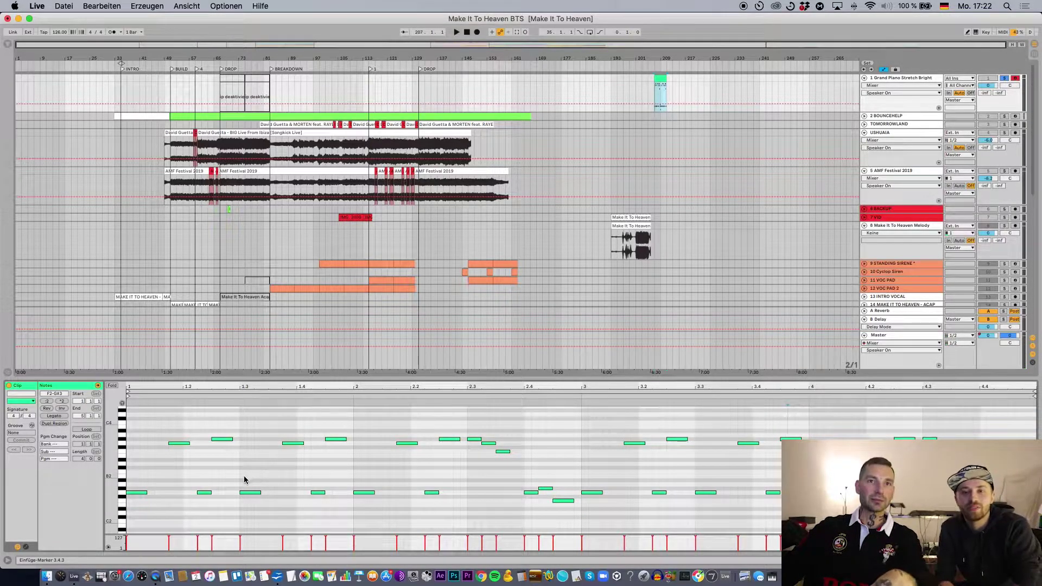
pyautogui.press('space')
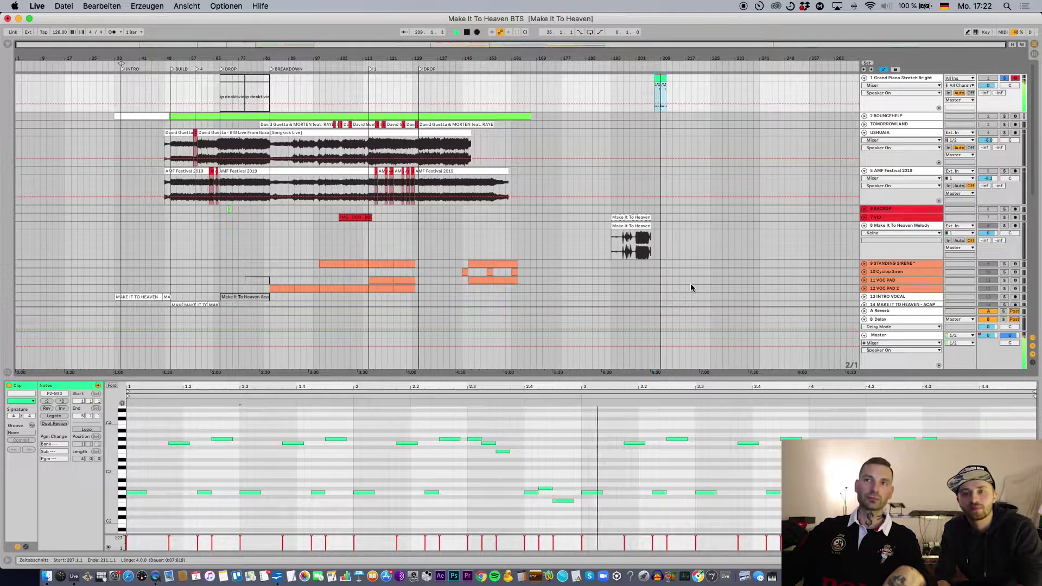
pyautogui.click(743, 479)
pyautogui.scroll(-2, 743, 477)
pyautogui.scroll(4, 741, 477)
pyautogui.press('space')
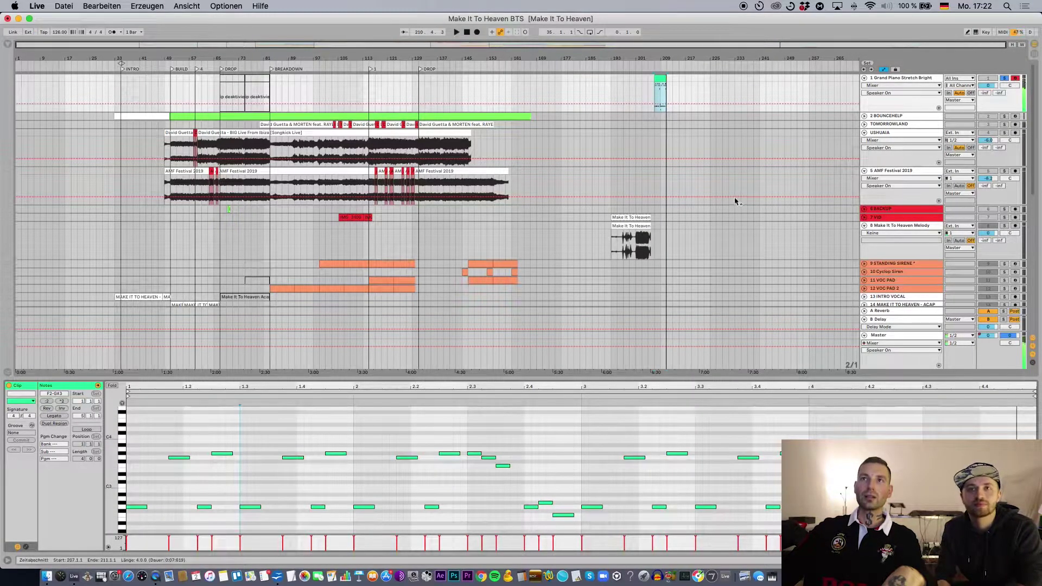
# Compare the notes of the BASS SC clip at bar 217 with those of the piano clip at bar 207
pyautogui.press('alt+super+l')
pyautogui.scroll(-3, 688, 221)
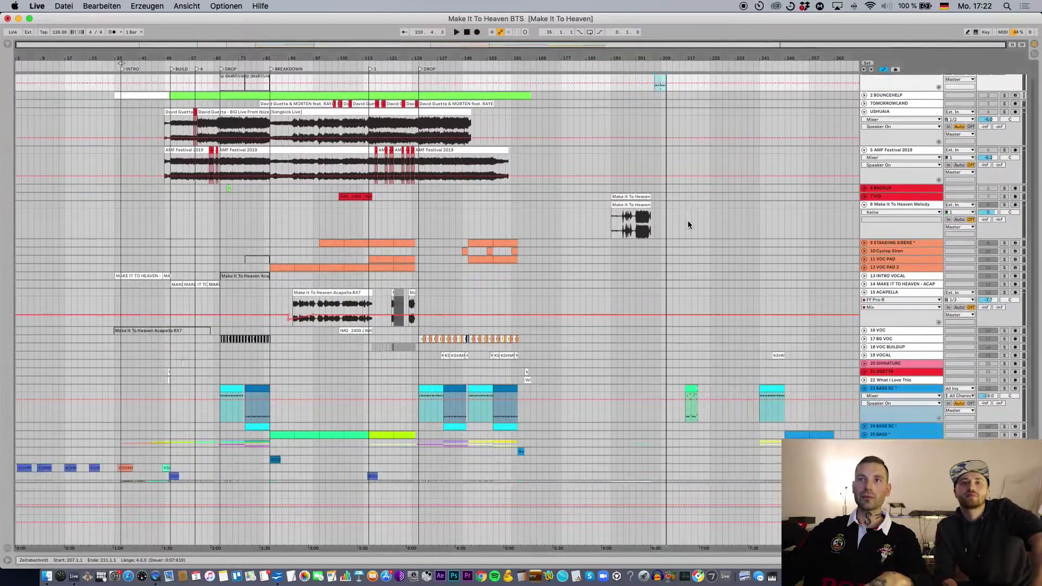
pyautogui.doubleClick(694, 371)
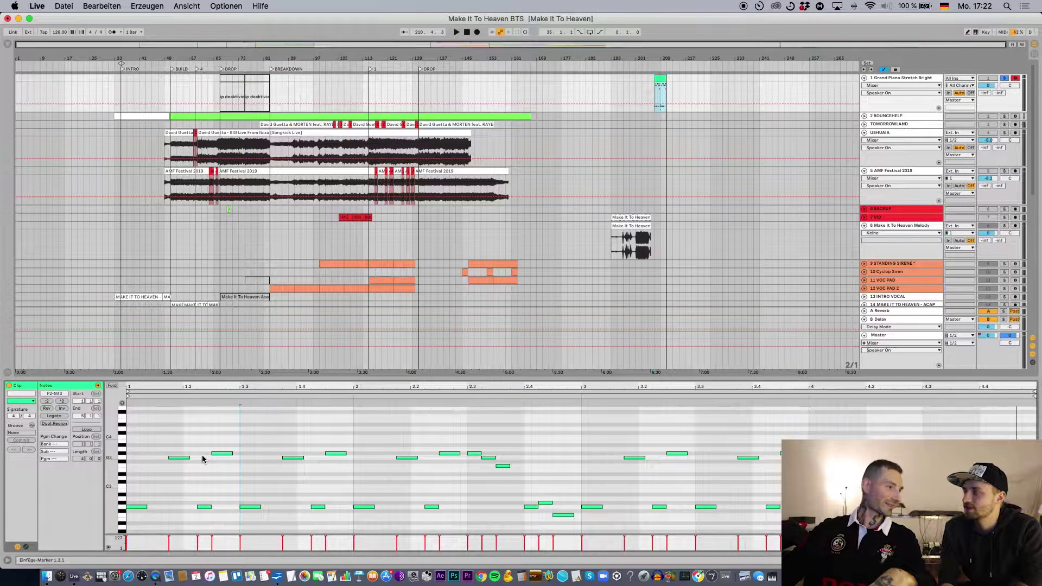
pyautogui.scroll(-5, 656, 195)
pyautogui.press('alt+super+l')
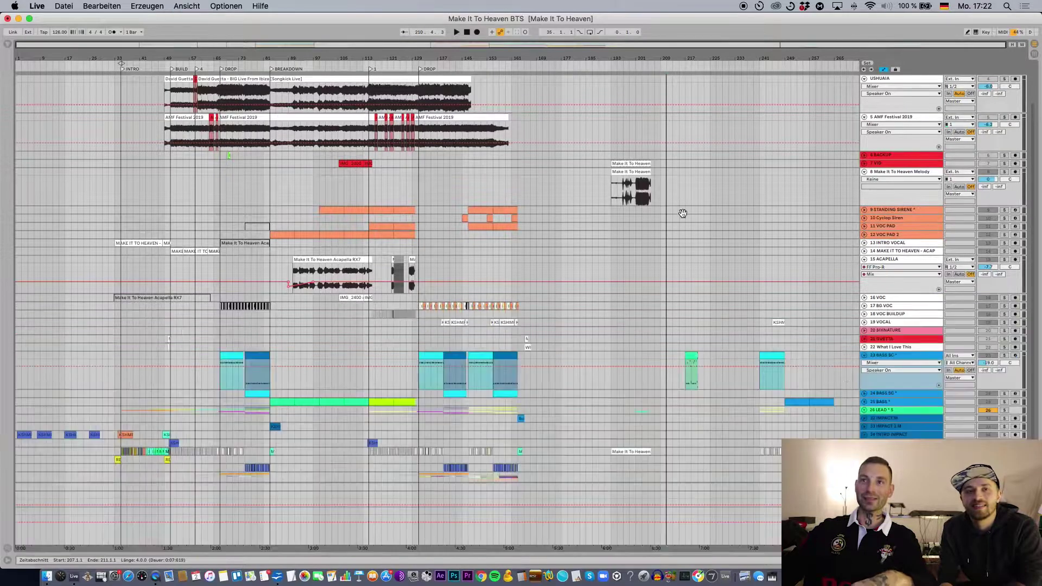
pyautogui.press('alt+super+l')
pyautogui.scroll(3, 687, 260)
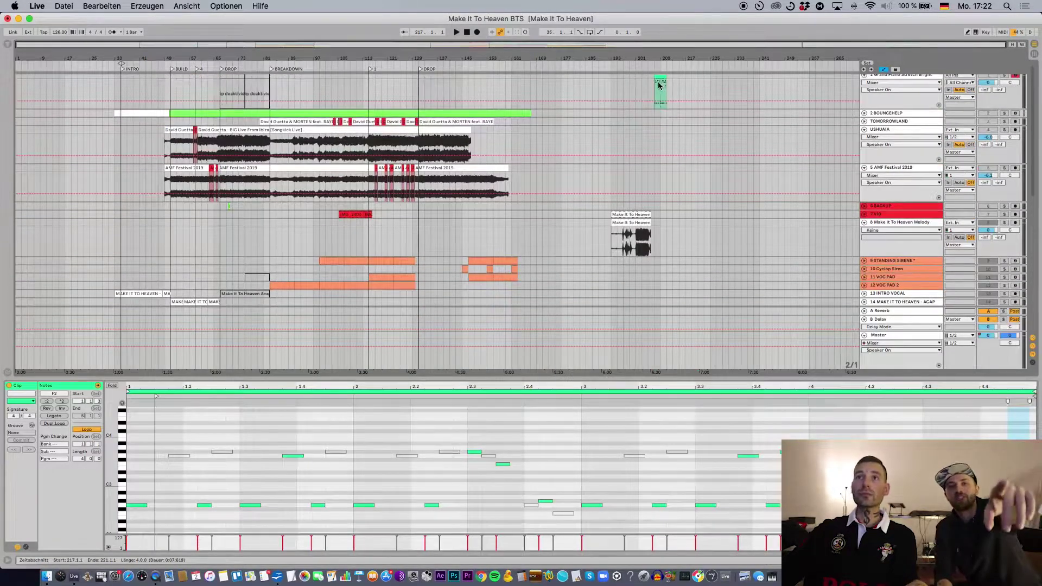
# Copy the Grand Piano Stretch Bright clip onto the soloed BASS SC track at bar 207 and play the copy
pyautogui.click(660, 83)
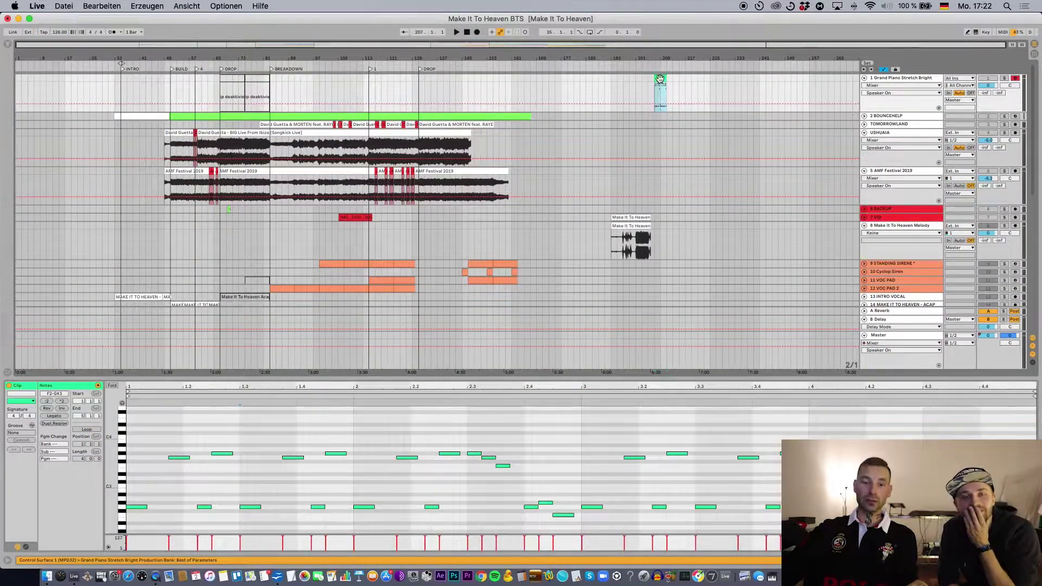
pyautogui.press('alt+super+l')
pyautogui.click(661, 410)
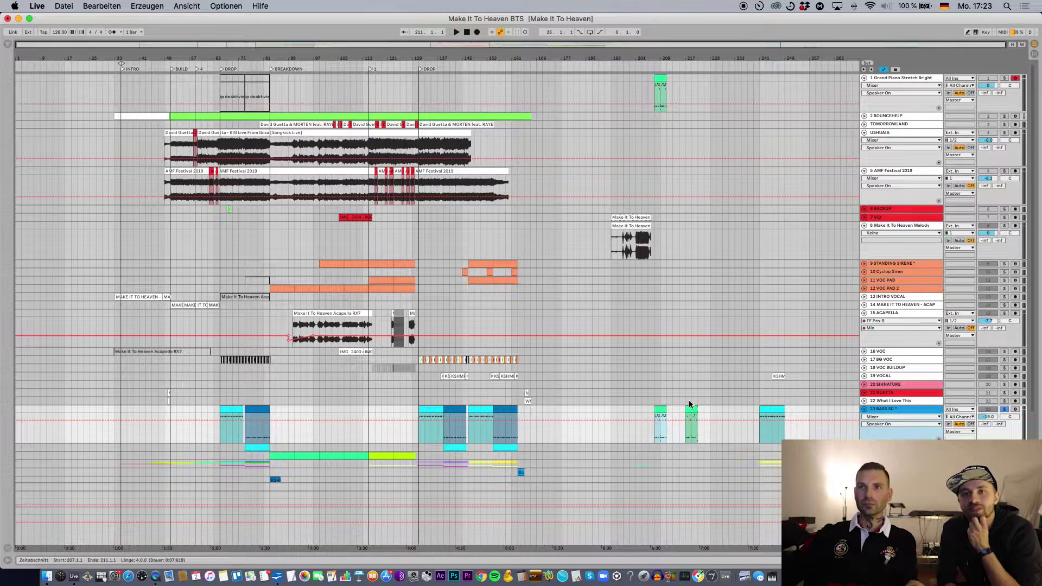
pyautogui.press('alt+super+l')
pyautogui.press('super+j')
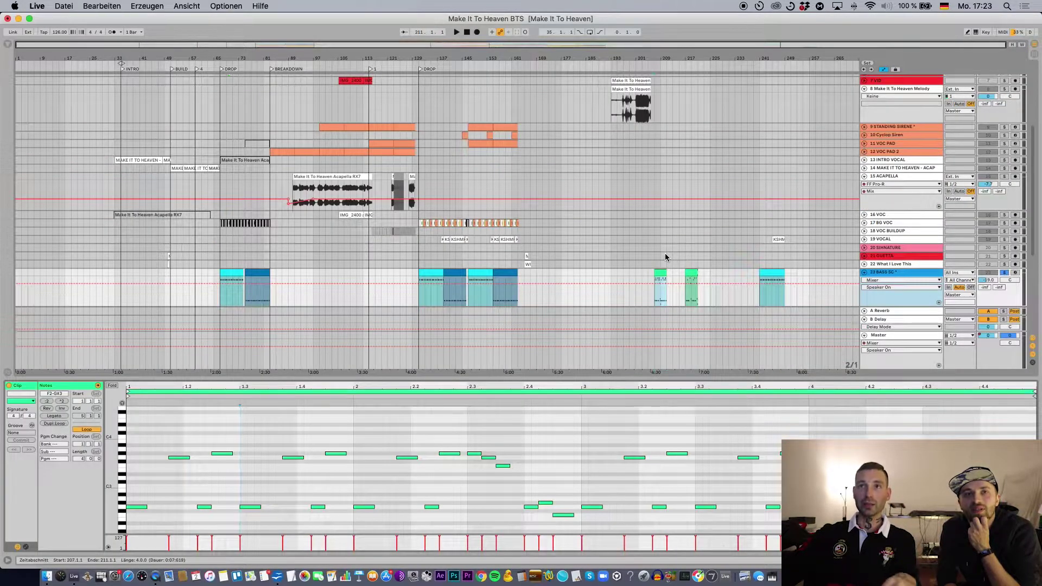
pyautogui.press('space')
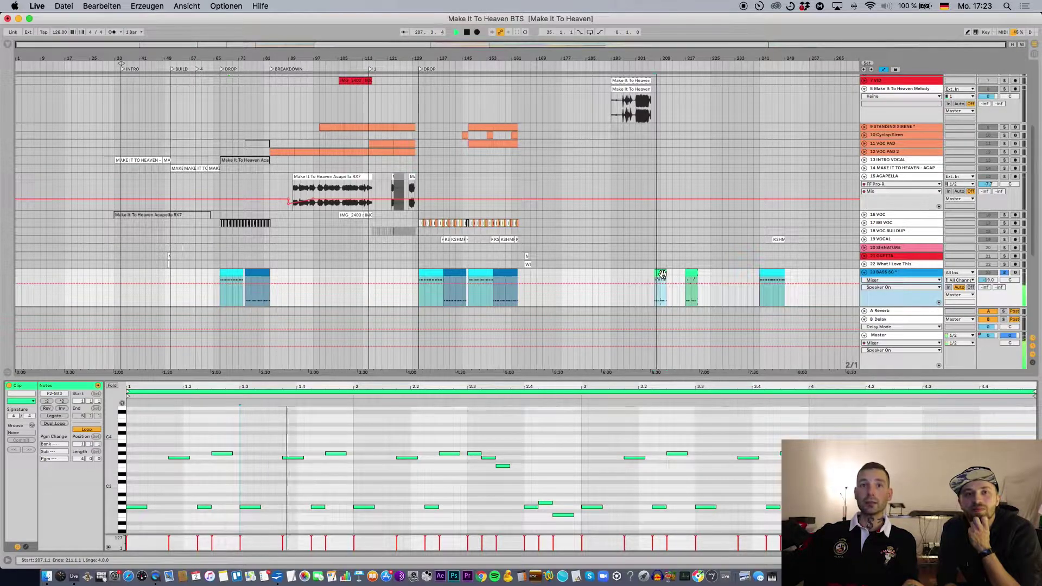
pyautogui.press('space')
pyautogui.press('alt+super+l')
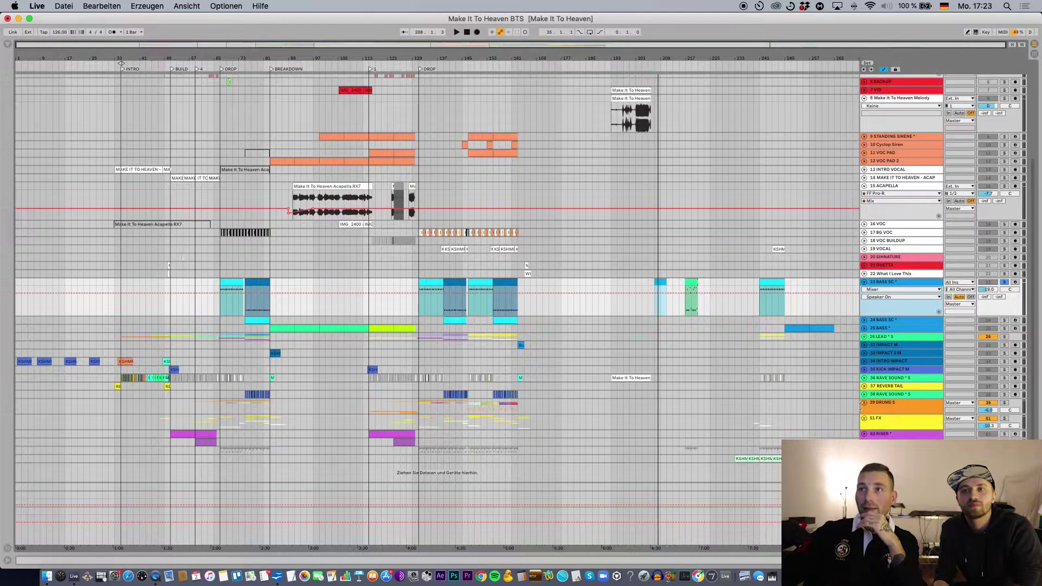
# Solo the USHUAIA track and play its drop from bar 131 again as a reference
pyautogui.scroll(5, 548, 198)
pyautogui.click(428, 157)
pyautogui.click(1005, 133)
pyautogui.press('space')
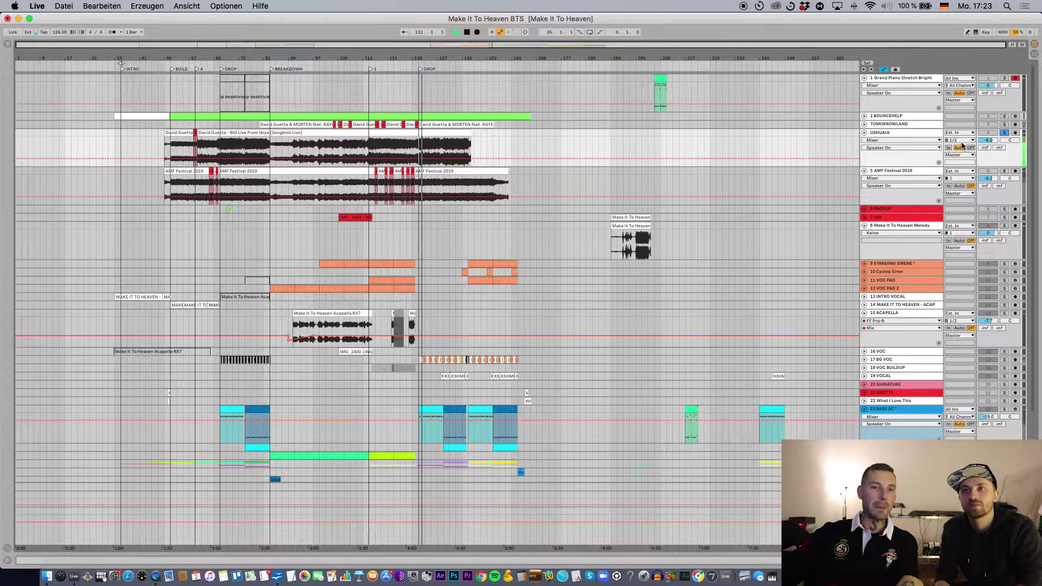
pyautogui.press('space')
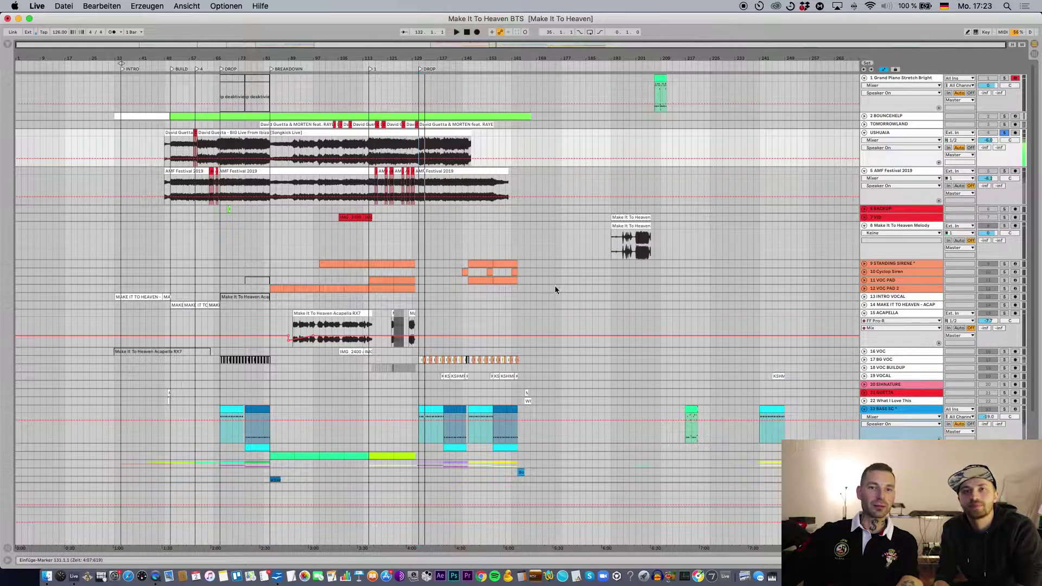
# Copy the Grand Piano Stretch Bright clip onto the PLUCK track at bar 207
pyautogui.scroll(-5, 562, 269)
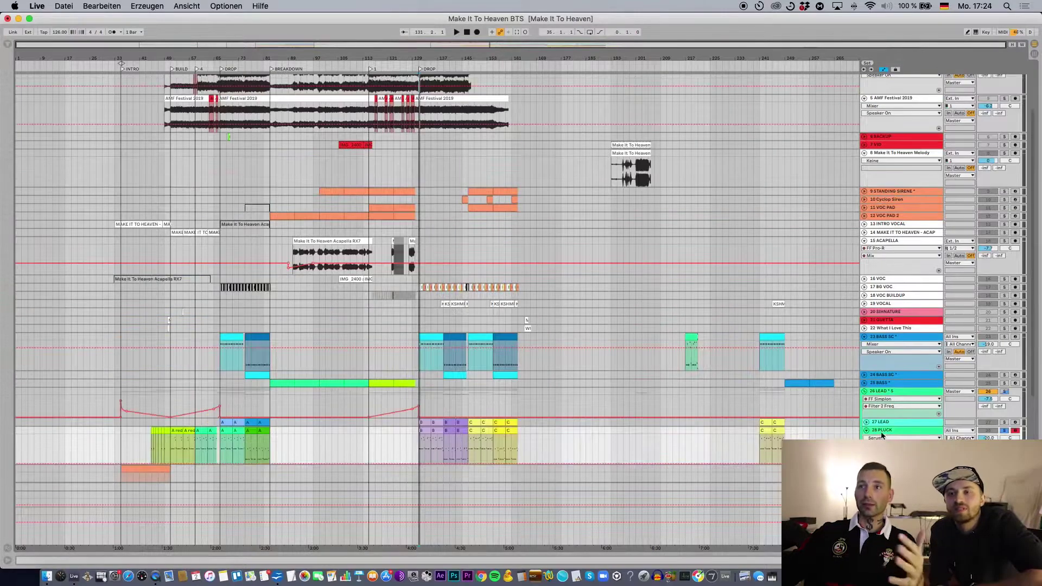
pyautogui.scroll(-2, 879, 422)
pyautogui.scroll(-1, 879, 420)
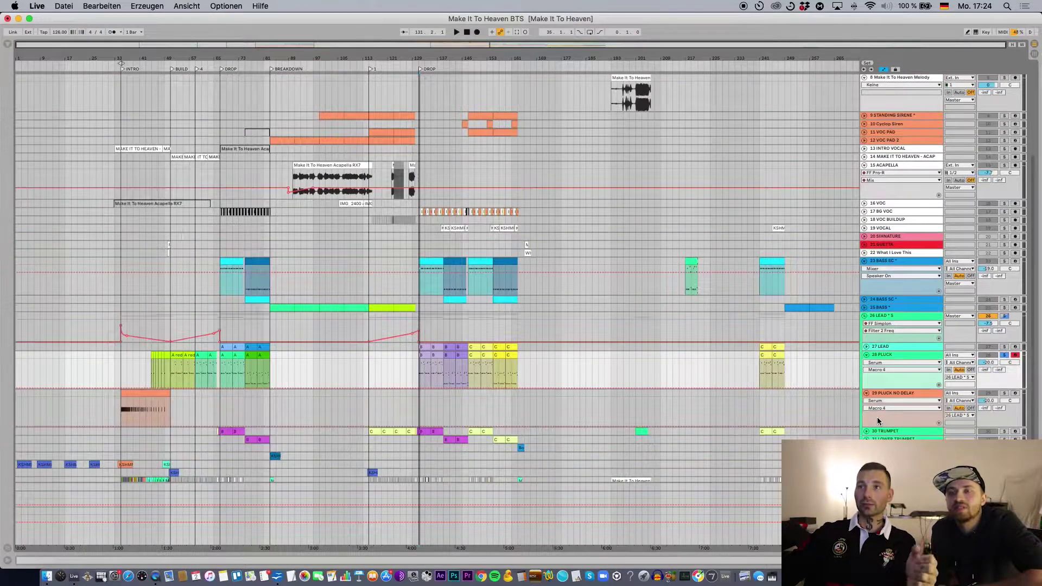
pyautogui.scroll(6, 772, 333)
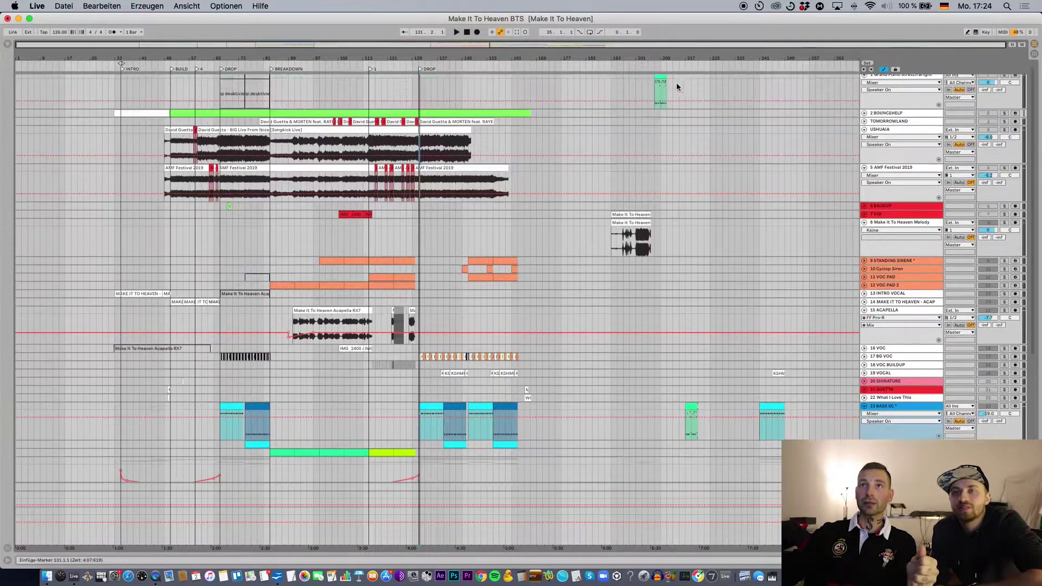
pyautogui.click(661, 79)
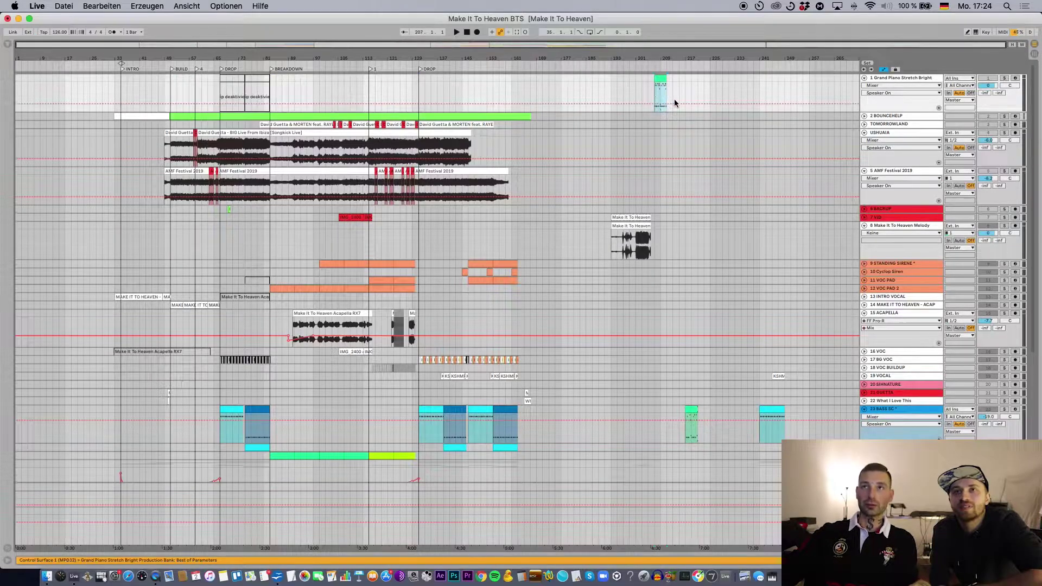
pyautogui.scroll(-8, 702, 324)
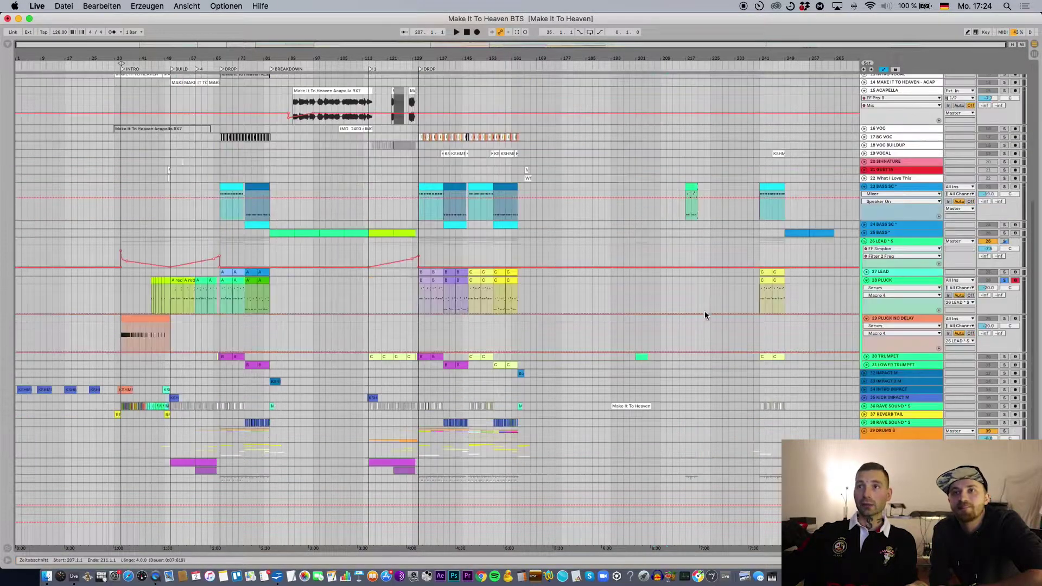
pyautogui.scroll(10, 644, 279)
pyautogui.scroll(-4, 645, 279)
pyautogui.click(656, 372)
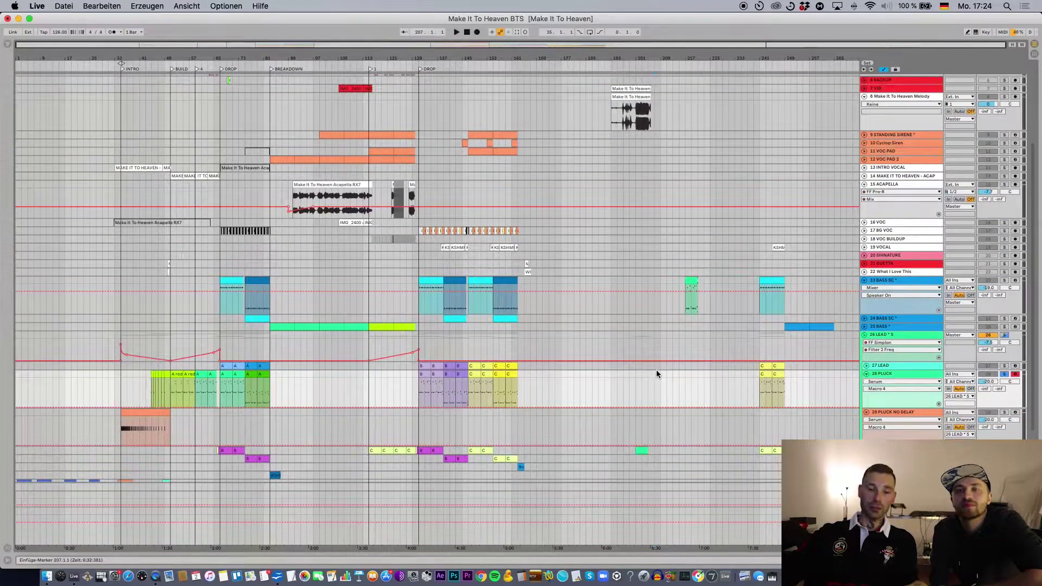
pyautogui.press('super+v')
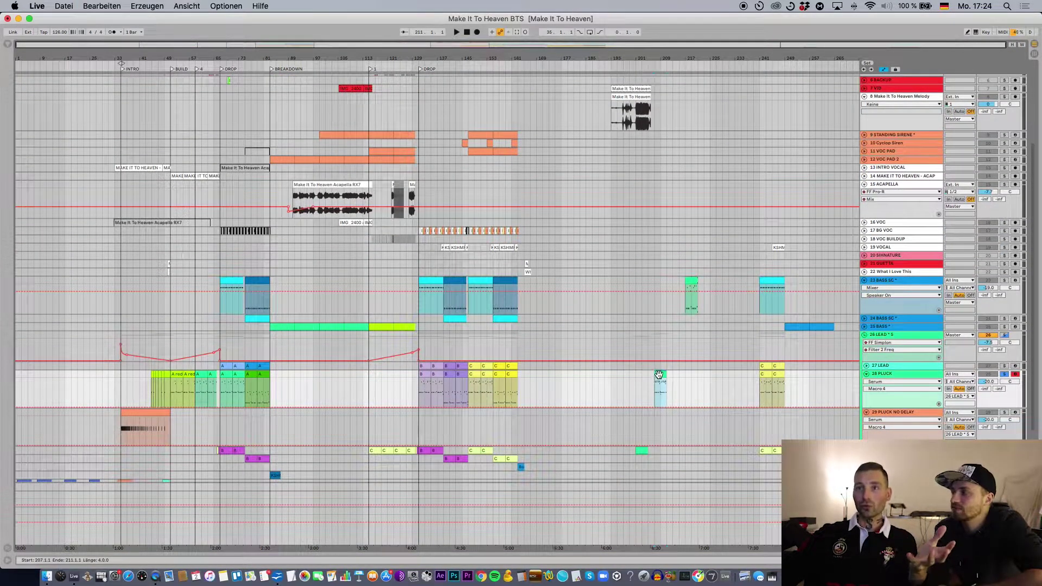
# Play the copied melody clip on the soloed PLUCK track from bar 207
pyautogui.scroll(1, 656, 382)
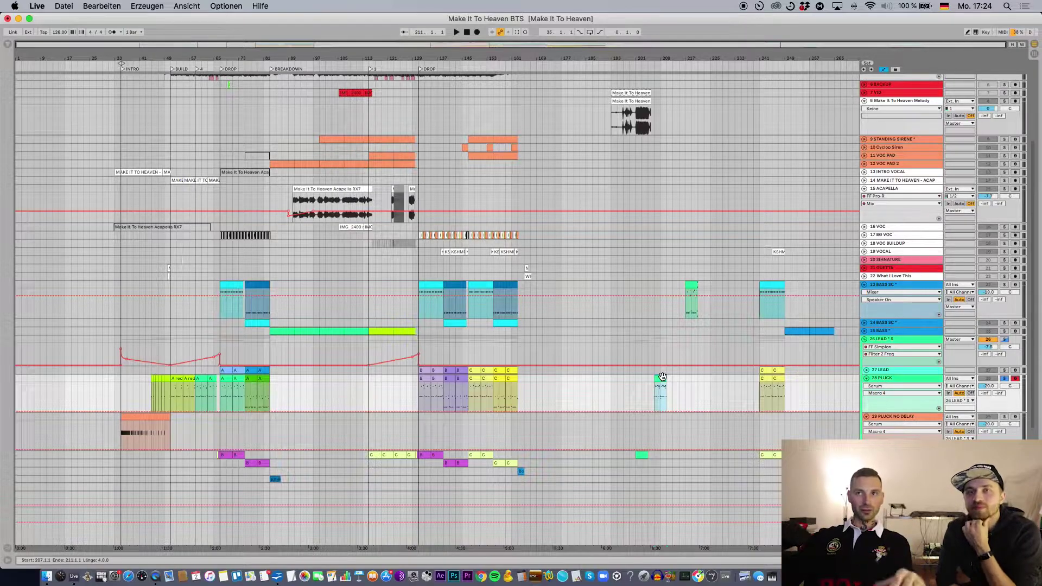
pyautogui.click(662, 376)
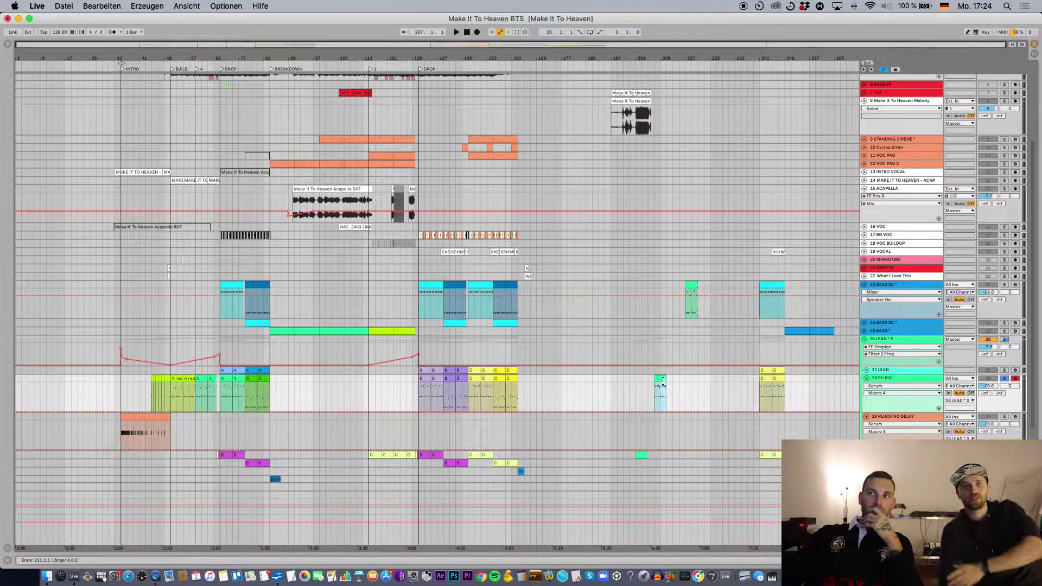
pyautogui.scroll(-2, 870, 378)
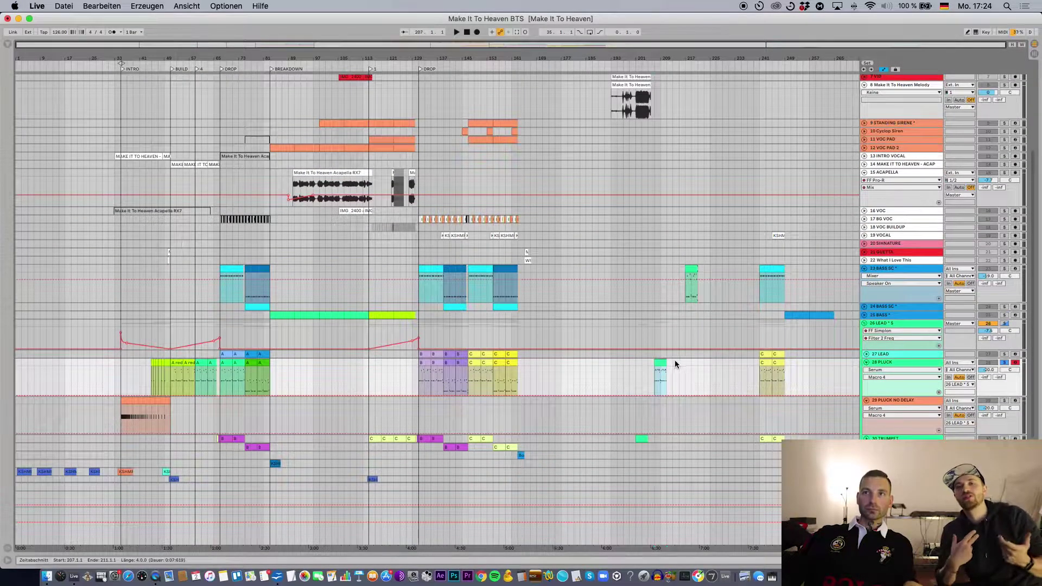
pyautogui.press('space')
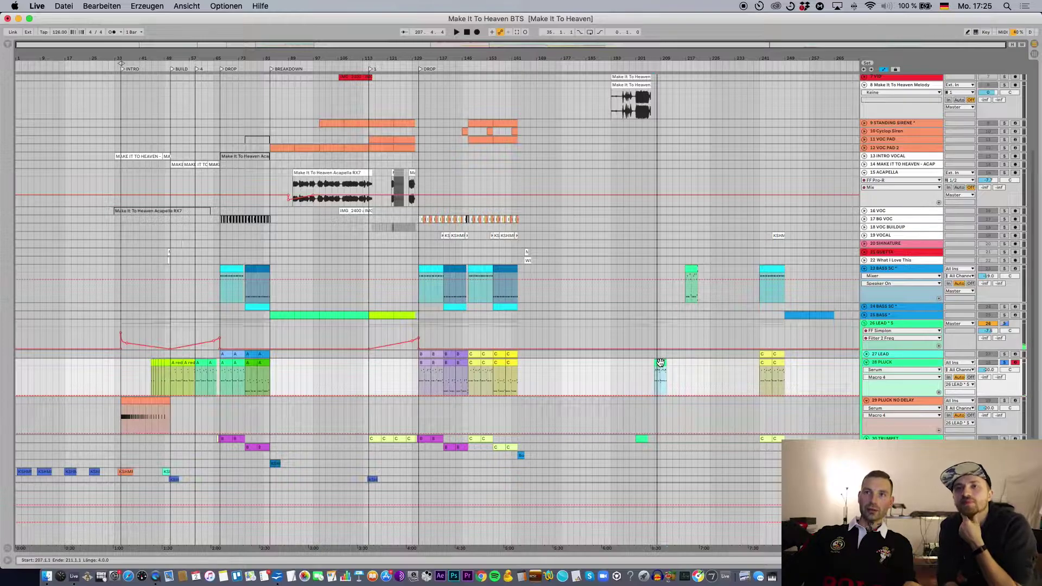
pyautogui.scroll(-1, 682, 354)
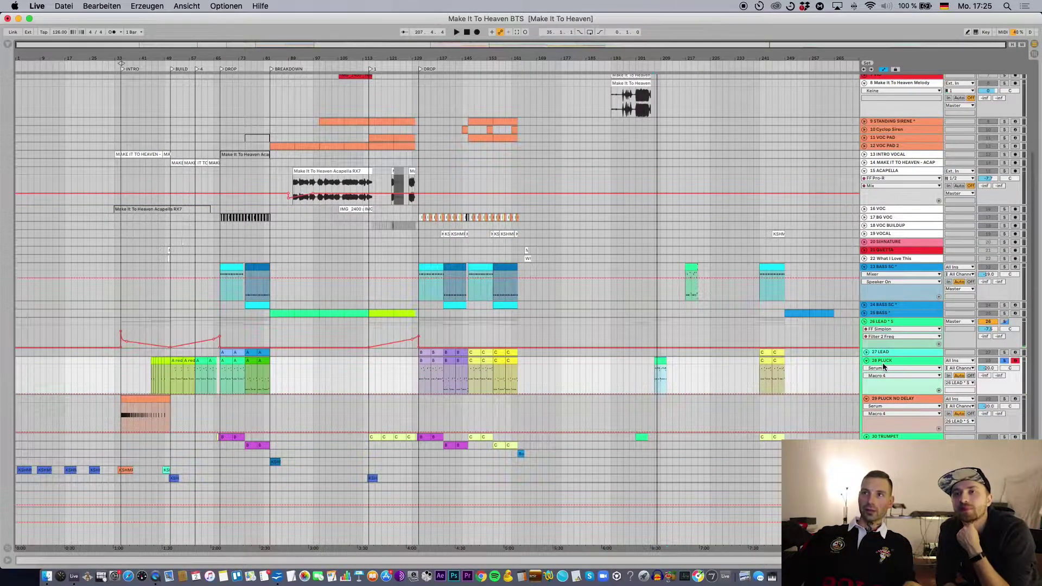
pyautogui.click(895, 362)
pyautogui.click(661, 361)
pyautogui.press('space')
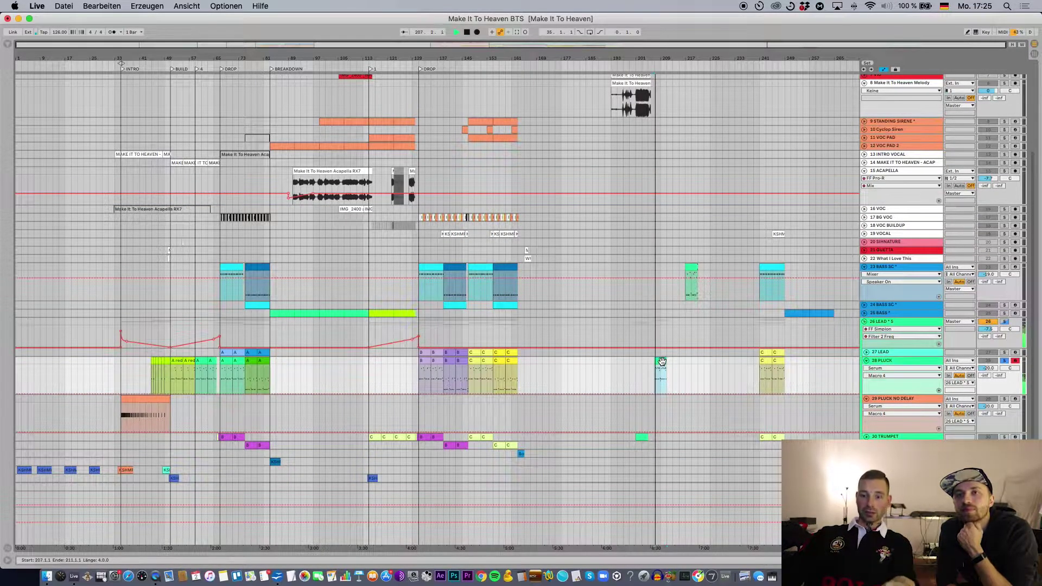
# Loop the PLUCK clip from bar 207 for four bars and open the track's Serum instrument window
pyautogui.press('super+l')
pyautogui.doubleClick(877, 362)
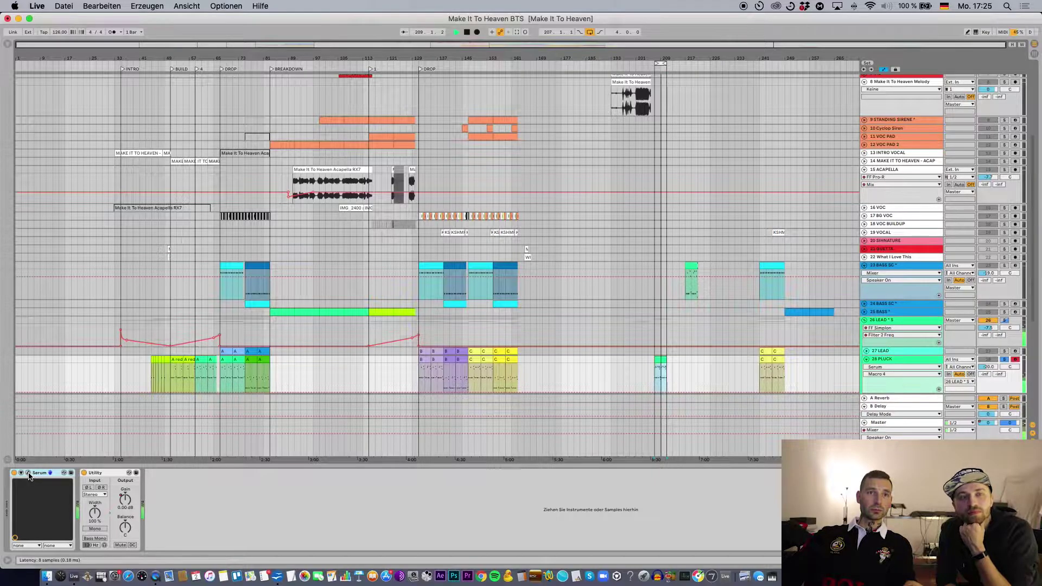
pyautogui.click(28, 474)
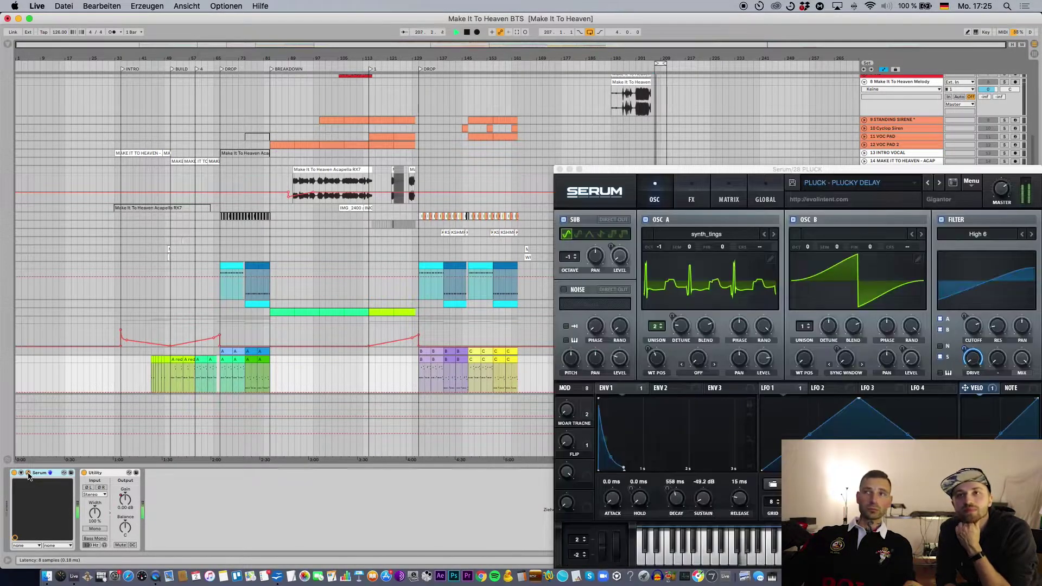
pyautogui.moveTo(728, 167); pyautogui.dragTo(598, 113)
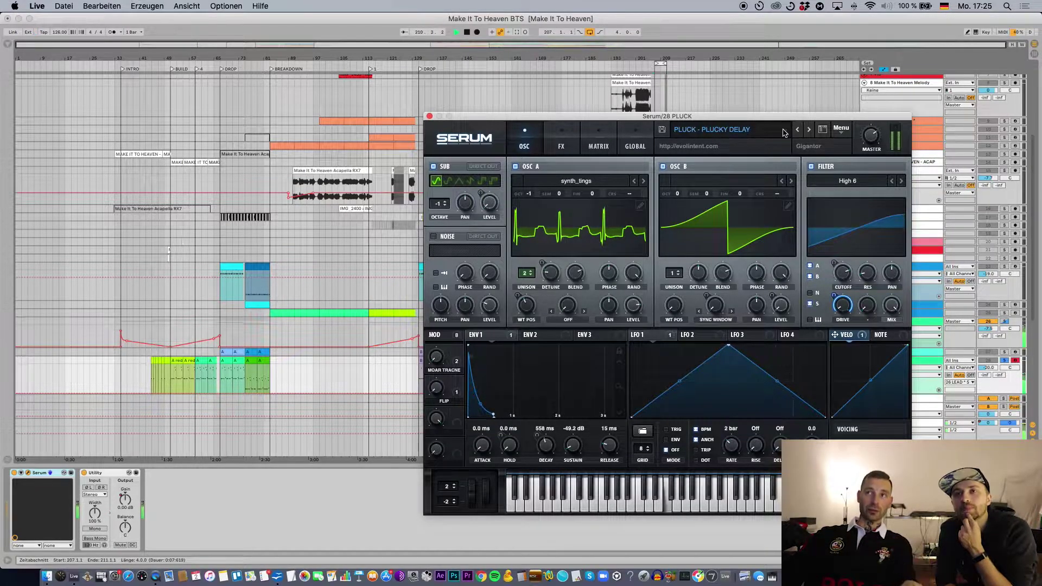
# Switch Serum to the SY ElectricLight [GS] tuned preset and play the looped melody with it
pyautogui.click(809, 132)
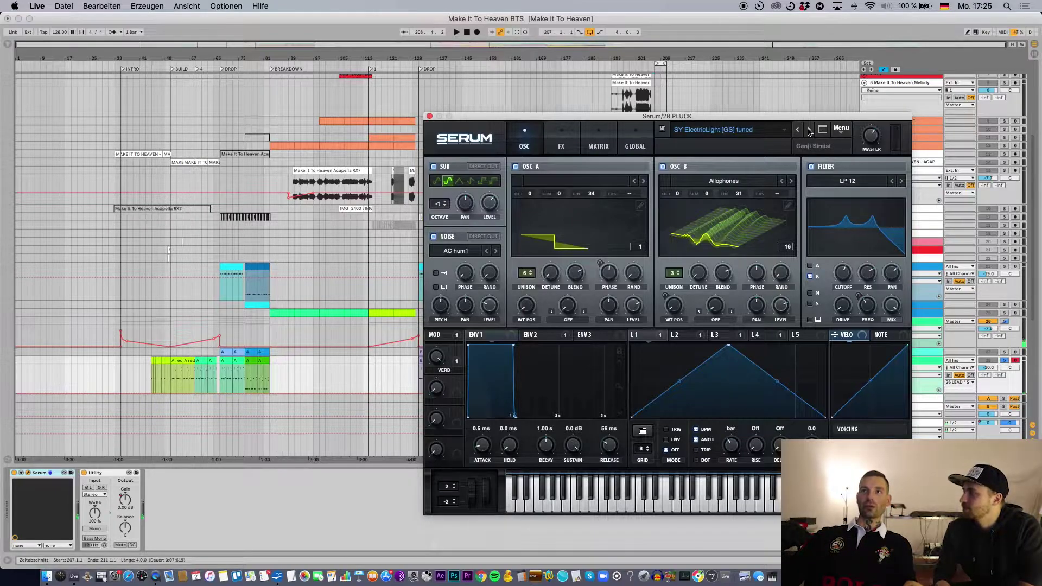
pyautogui.moveTo(702, 122); pyautogui.dragTo(435, 121)
pyautogui.click(665, 378)
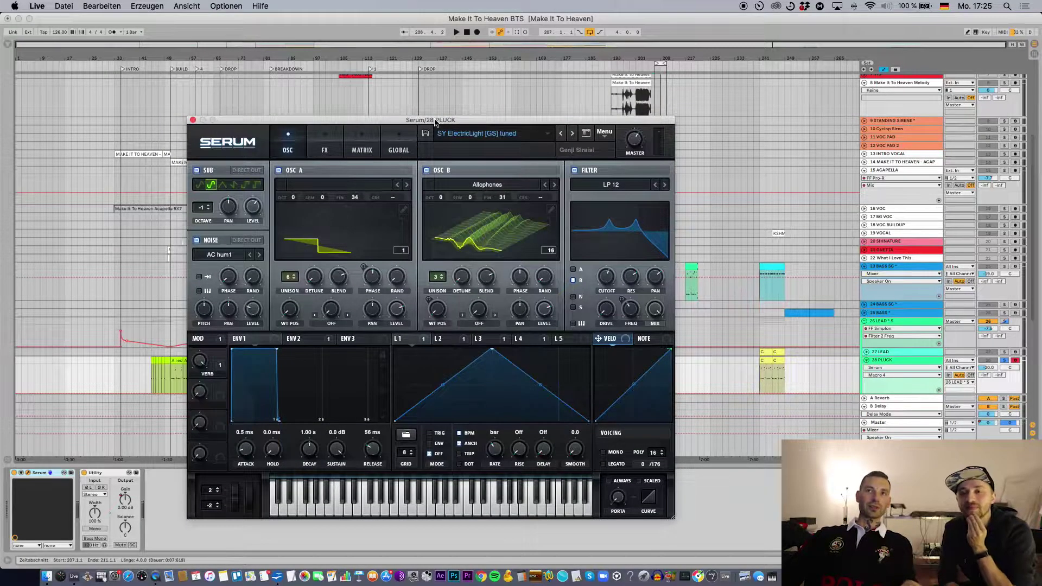
pyautogui.moveTo(566, 123); pyautogui.dragTo(568, 119)
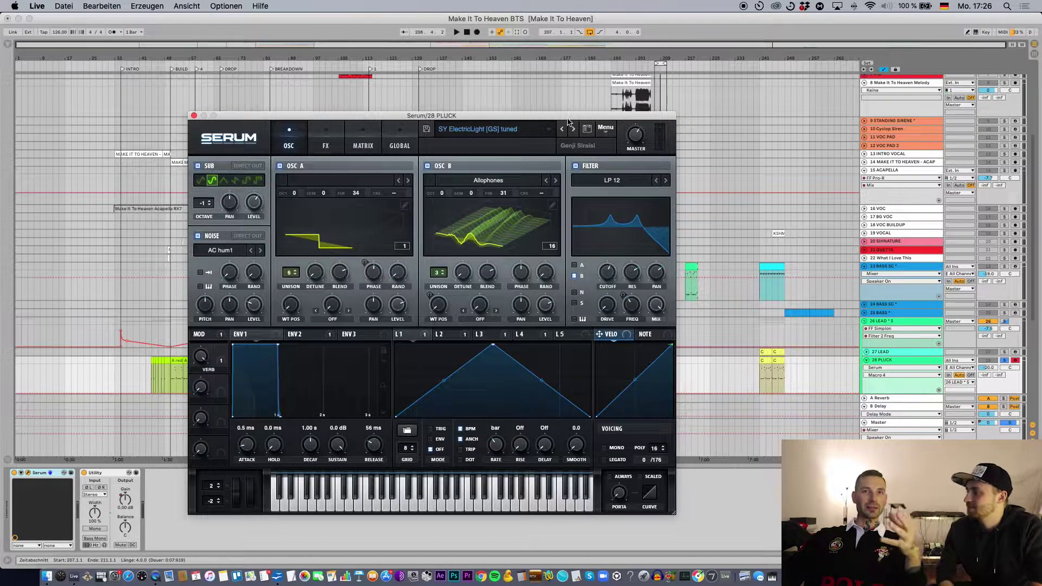
pyautogui.moveTo(568, 119); pyautogui.dragTo(569, 61)
pyautogui.press('space')
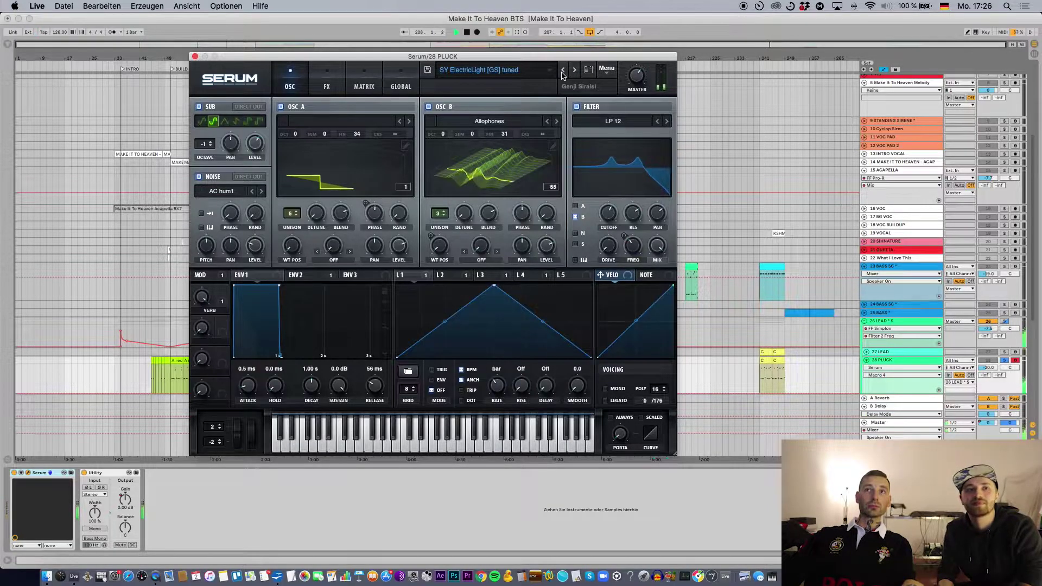
# Audition the Leads presets LD HelloKitty [CFA], LD Heavy Metal[SD] and LD Hardstyle Lead [SN] on the looped melody
pyautogui.click(526, 74)
pyautogui.click(478, 69)
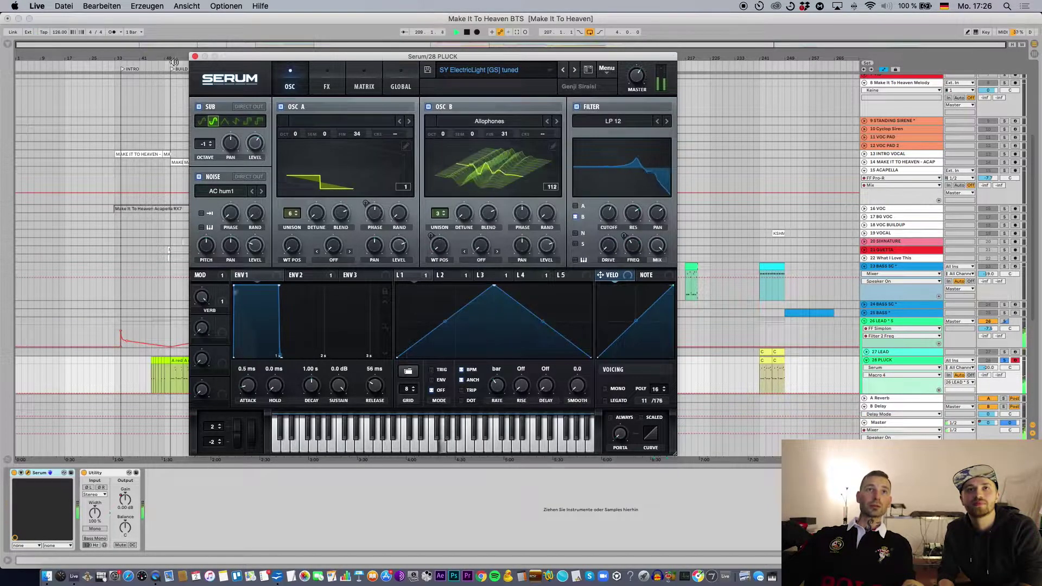
pyautogui.click(477, 69)
pyautogui.moveTo(514, 132)
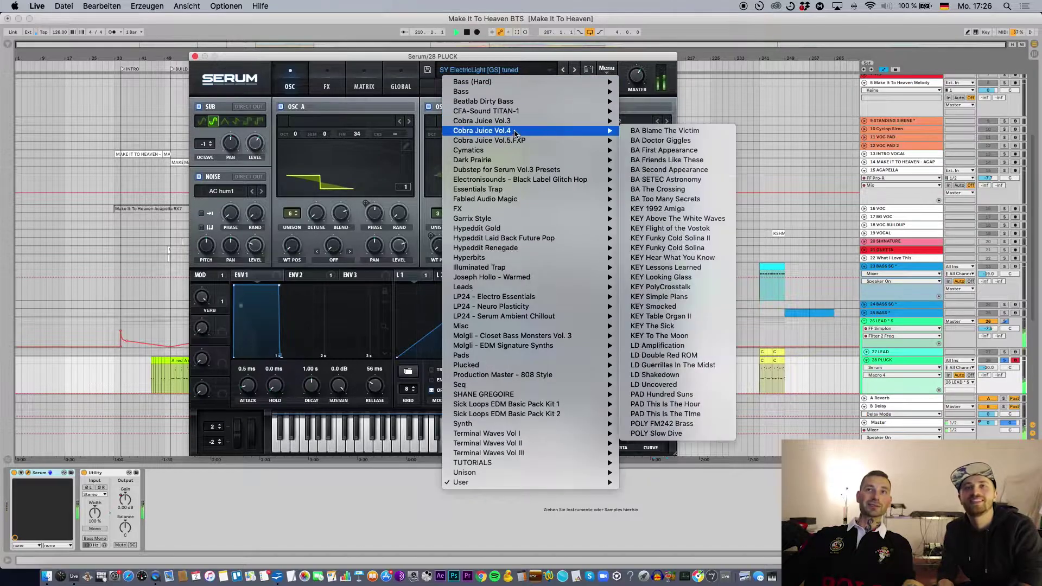
pyautogui.moveTo(521, 286)
pyautogui.click(659, 284)
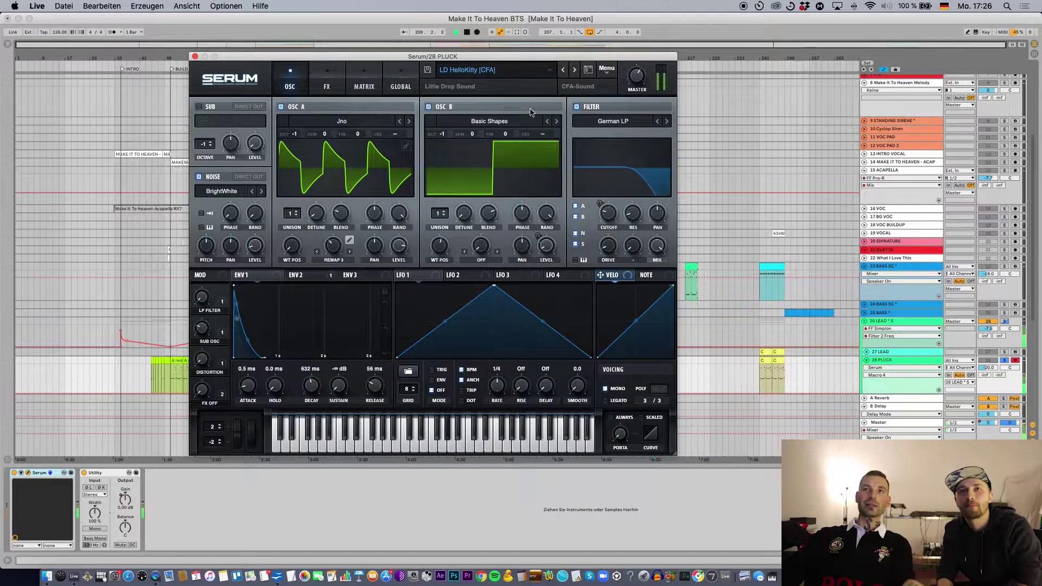
pyautogui.click(562, 70)
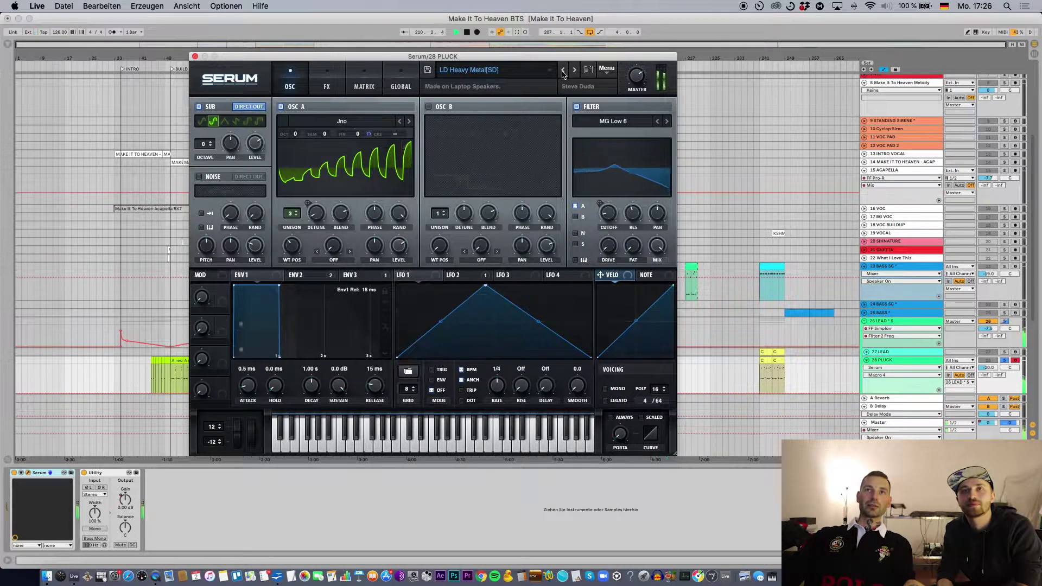
pyautogui.click(562, 71)
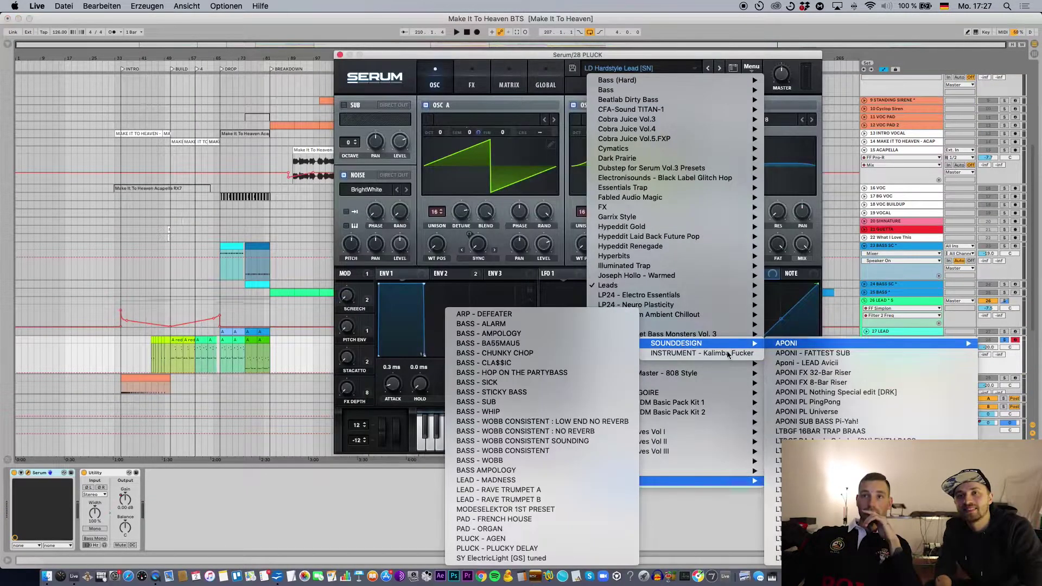
# Load the PLUCK - PLUCKY DELAY preset from Serum's User presets and close the instrument window
pyautogui.click(530, 549)
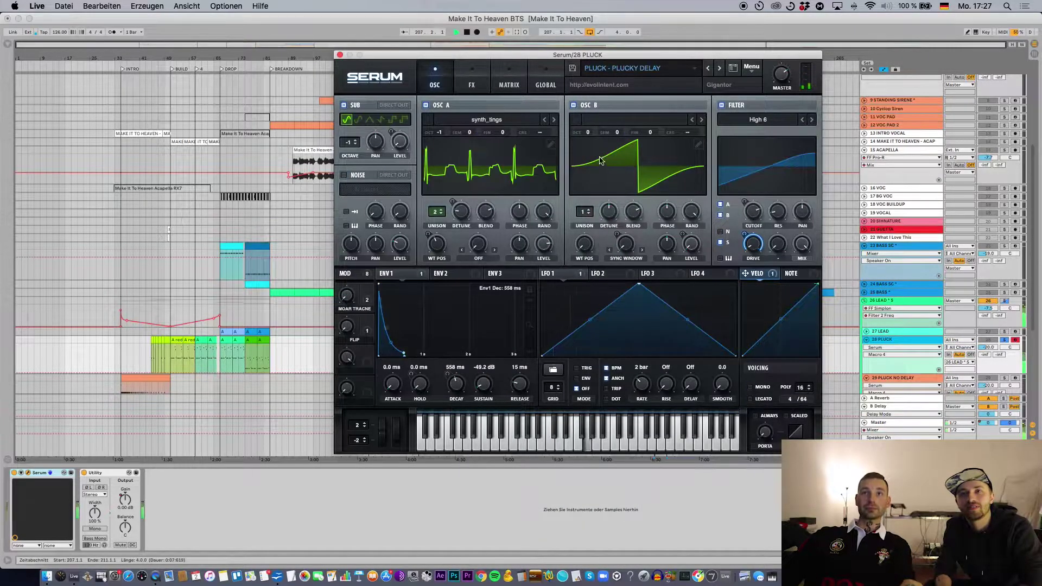
pyautogui.click(340, 55)
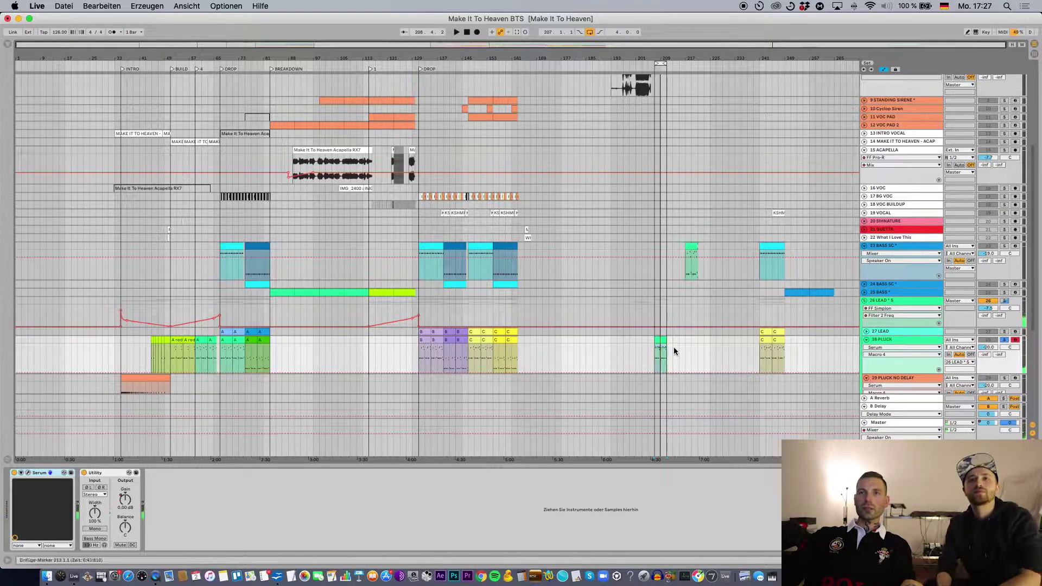
# Open the PLUCK track's first clip of the second drop at bar 131 and examine its deactivated notes
pyautogui.doubleClick(421, 340)
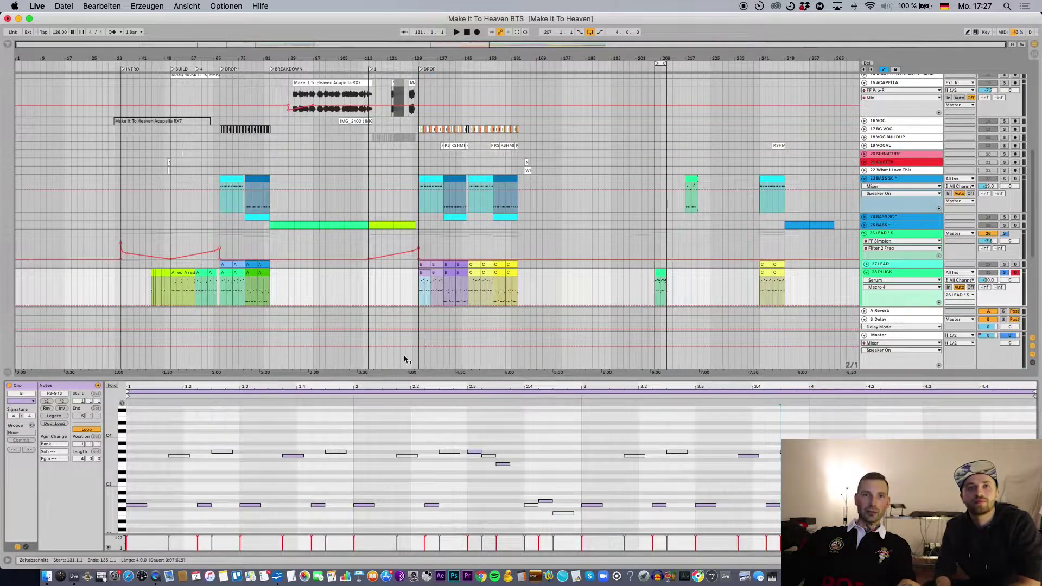
pyautogui.moveTo(242, 461); pyautogui.dragTo(149, 450)
pyautogui.click(207, 437)
# Play the PLUCK clip at bar 207 with clip looping on and the arrangement loop off
pyautogui.click(663, 274)
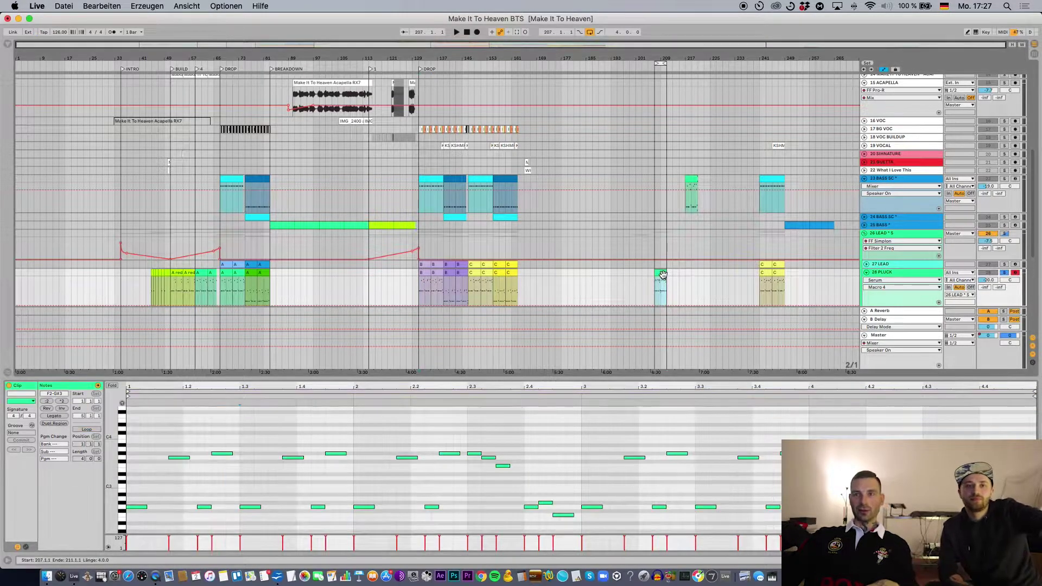
pyautogui.press('space')
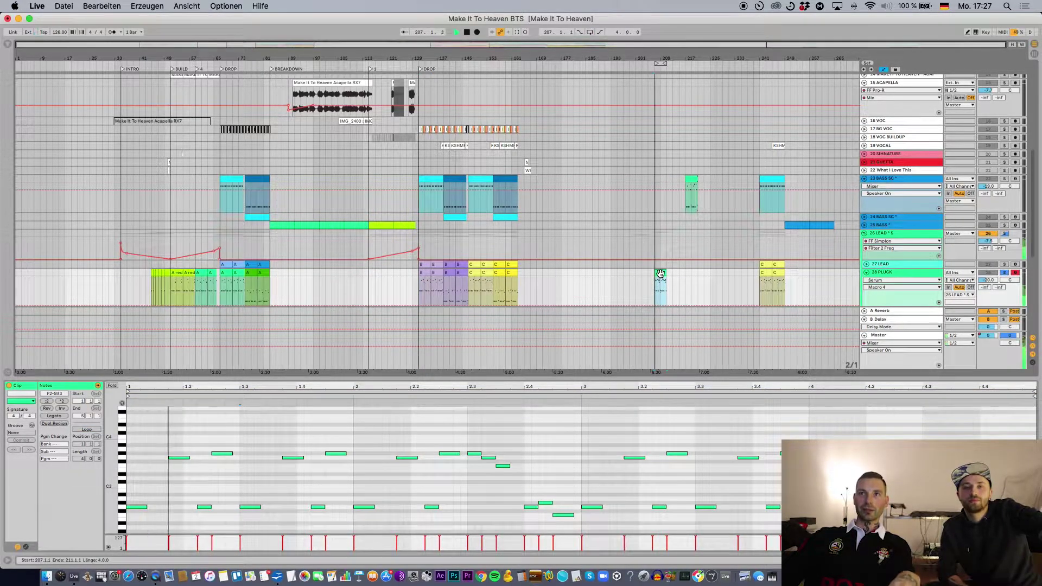
pyautogui.press('super+l')
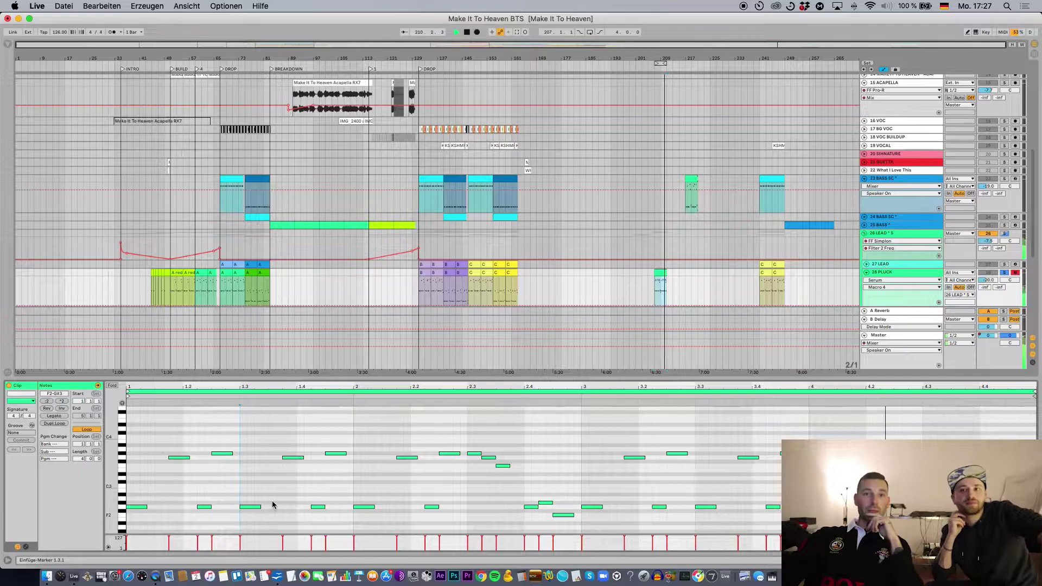
pyautogui.press('space')
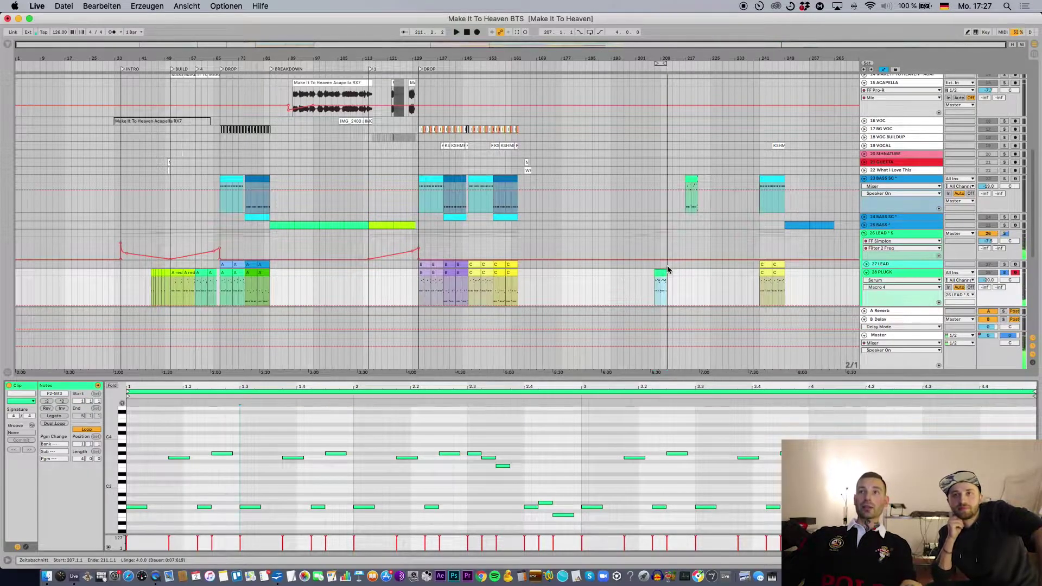
# Deactivate the first two upper notes, G3 and G#3, in the PLUCK clip at bar 207 and play its opening
pyautogui.click(663, 271)
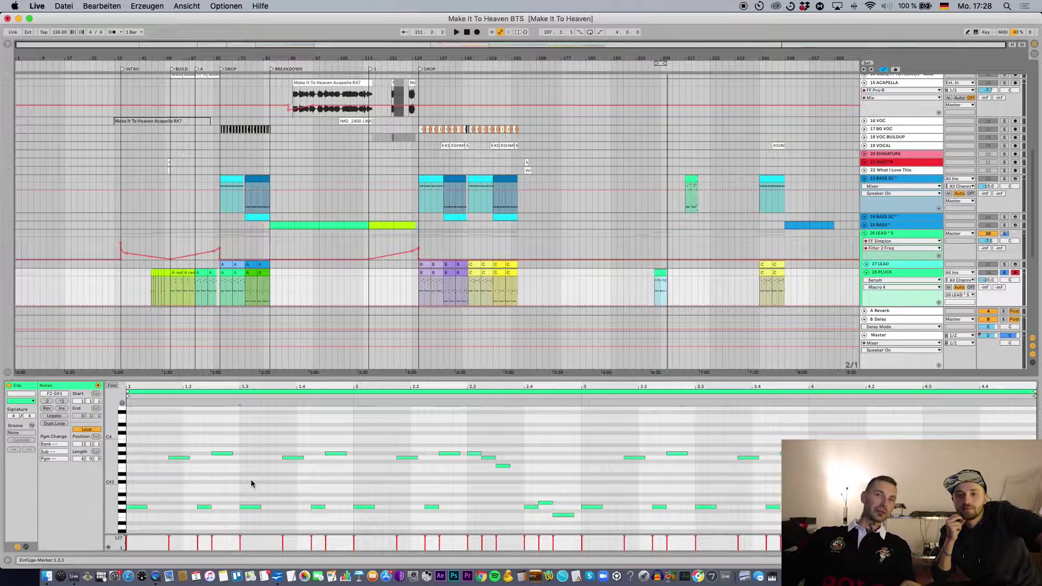
pyautogui.moveTo(163, 472); pyautogui.dragTo(226, 449)
pyautogui.press('space')
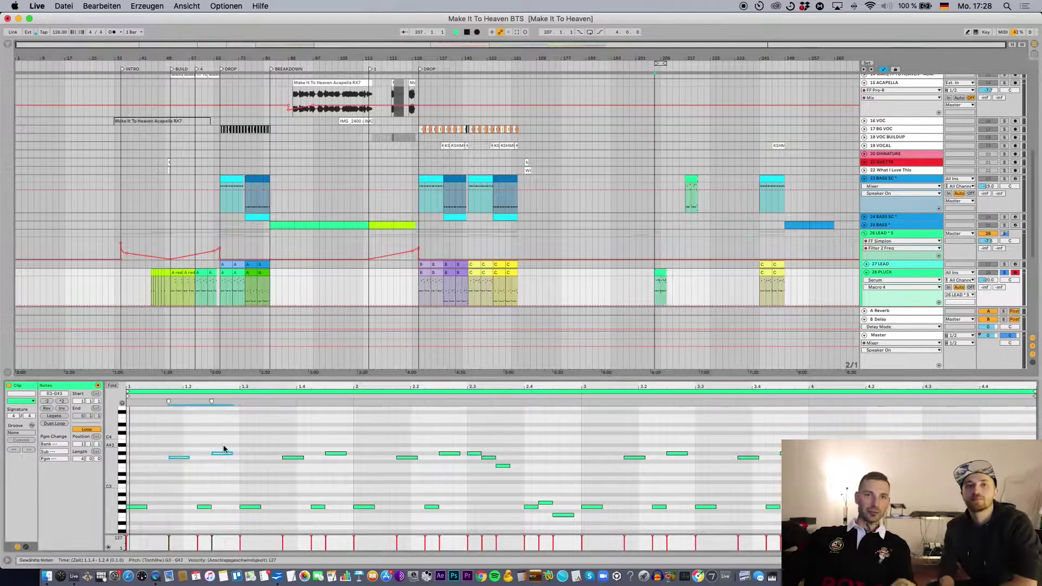
pyautogui.scroll(-2, 242, 483)
pyautogui.scroll(3, 242, 483)
pyautogui.click(242, 484)
pyautogui.press('space')
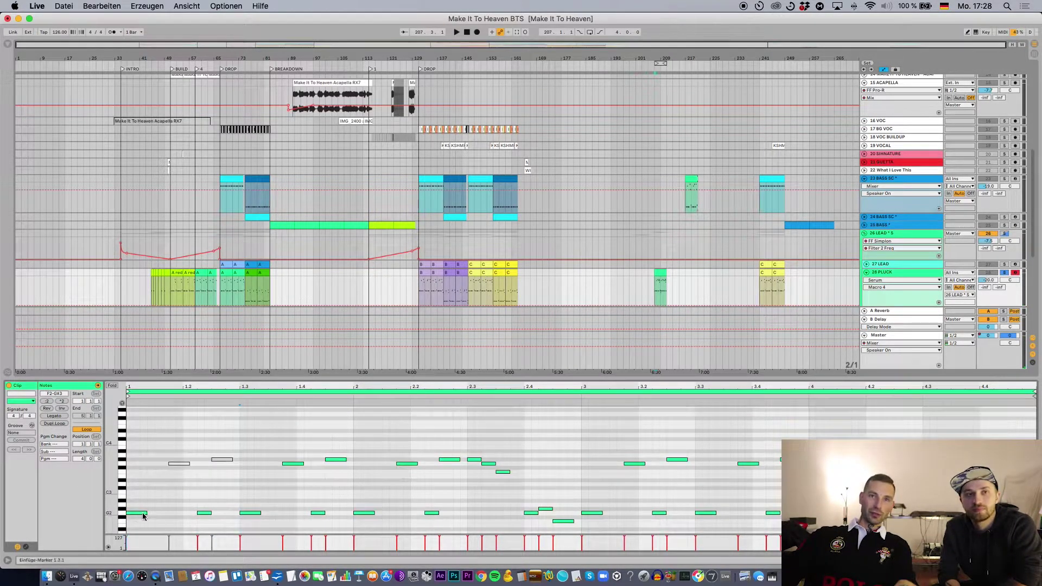
# Deactivate the next two upper notes, G3 and G#3, in the PLUCK clip and play bar 207 in a one-bar loop
pyautogui.scroll(-1, 216, 461)
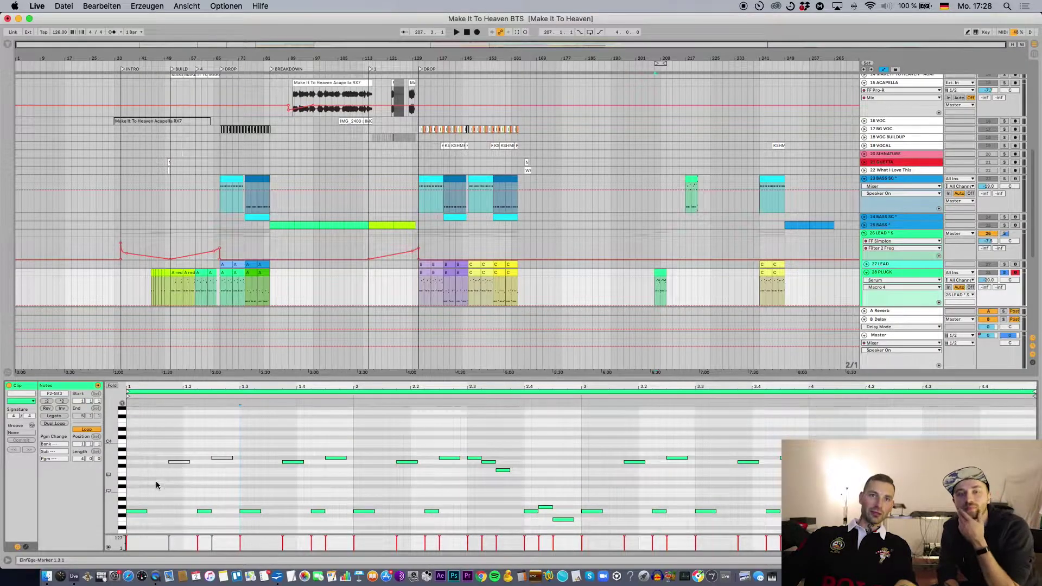
pyautogui.press('space')
pyautogui.scroll(1, 163, 486)
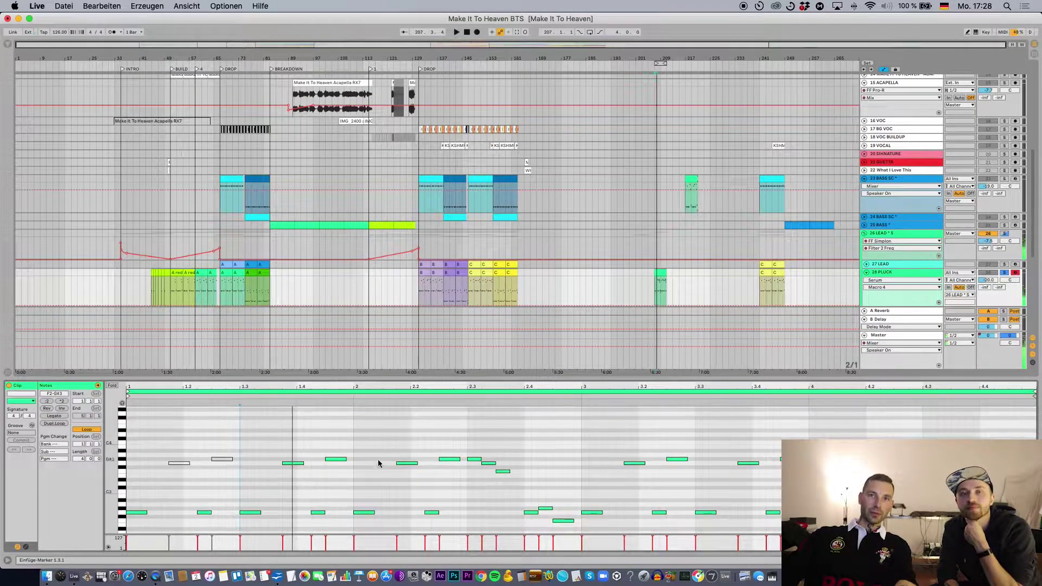
pyautogui.moveTo(646, 288); pyautogui.dragTo(660, 288)
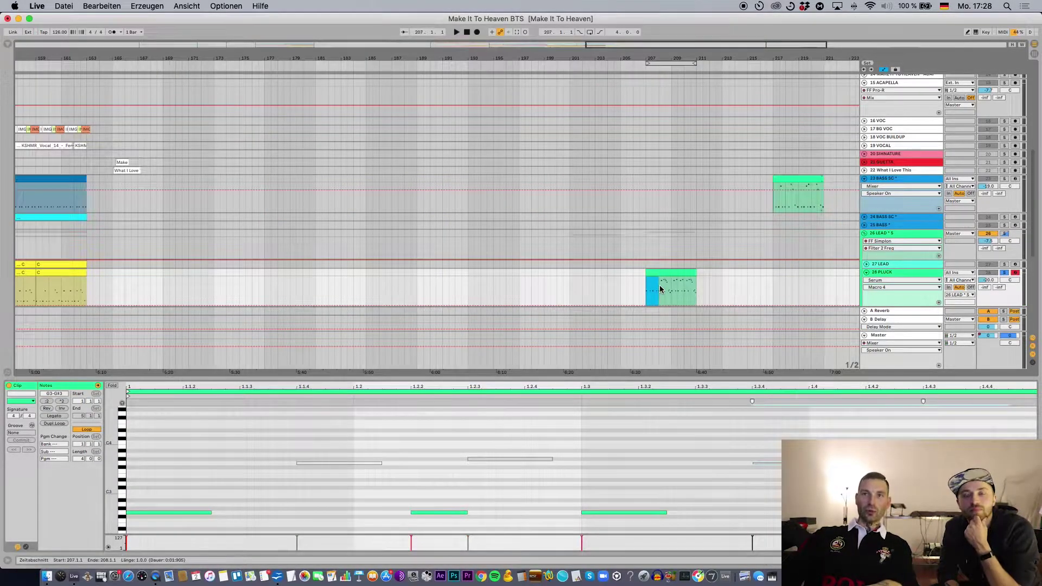
pyautogui.press('super+l')
pyautogui.press('space')
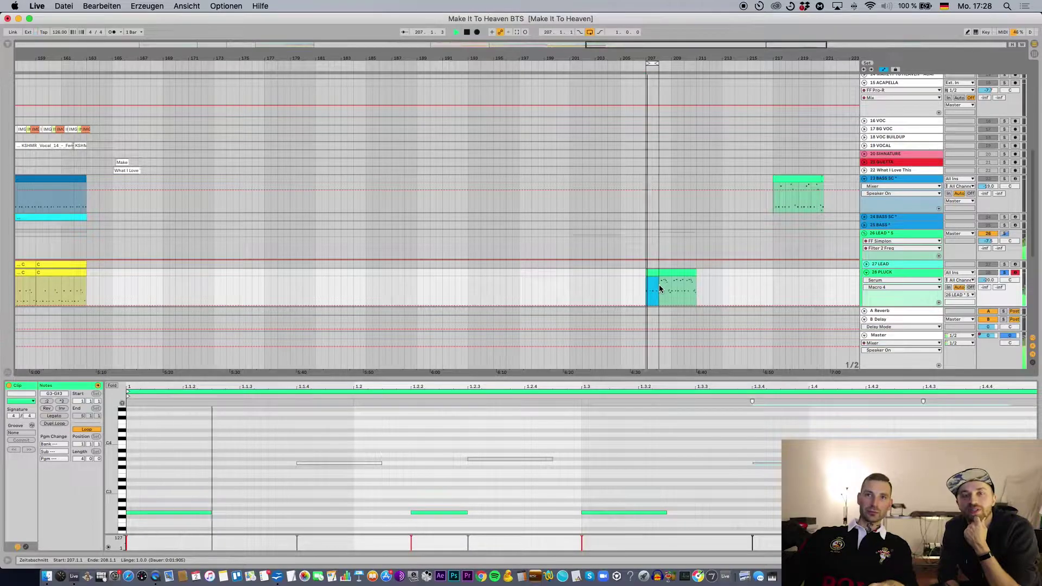
# Audition the looped bar with only its first G3 reactivated and with only its first G#3 reactivated, and deactivate them again
pyautogui.click(522, 450)
pyautogui.press('-')
pyautogui.press('-')
pyautogui.press('-')
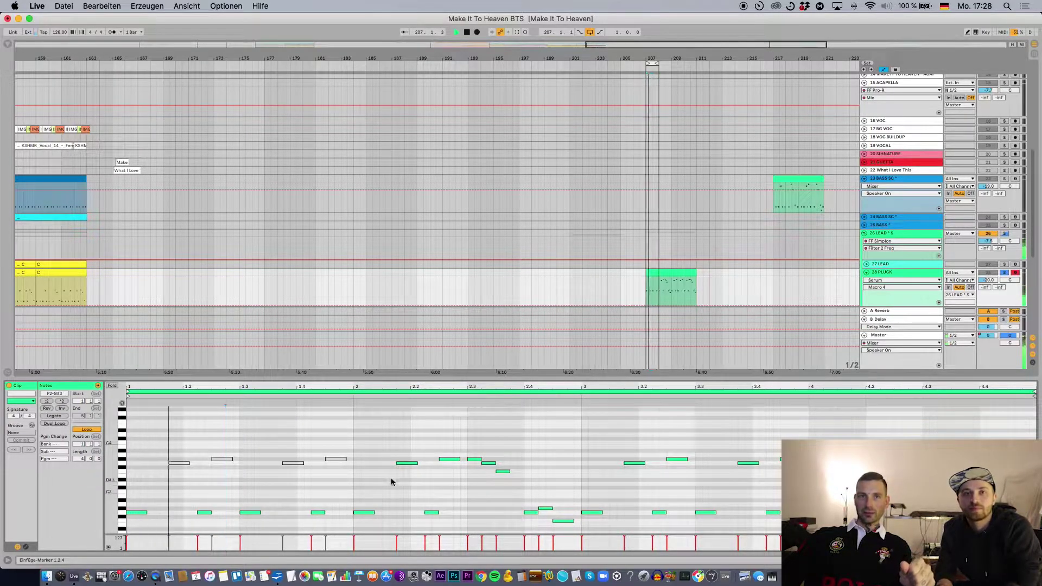
pyautogui.click(184, 463)
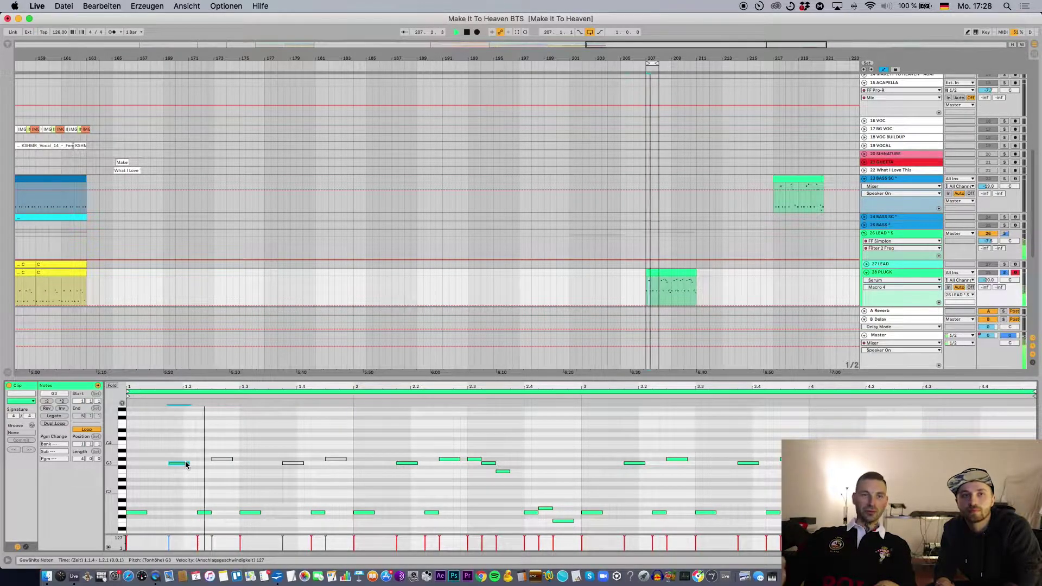
pyautogui.click(222, 460)
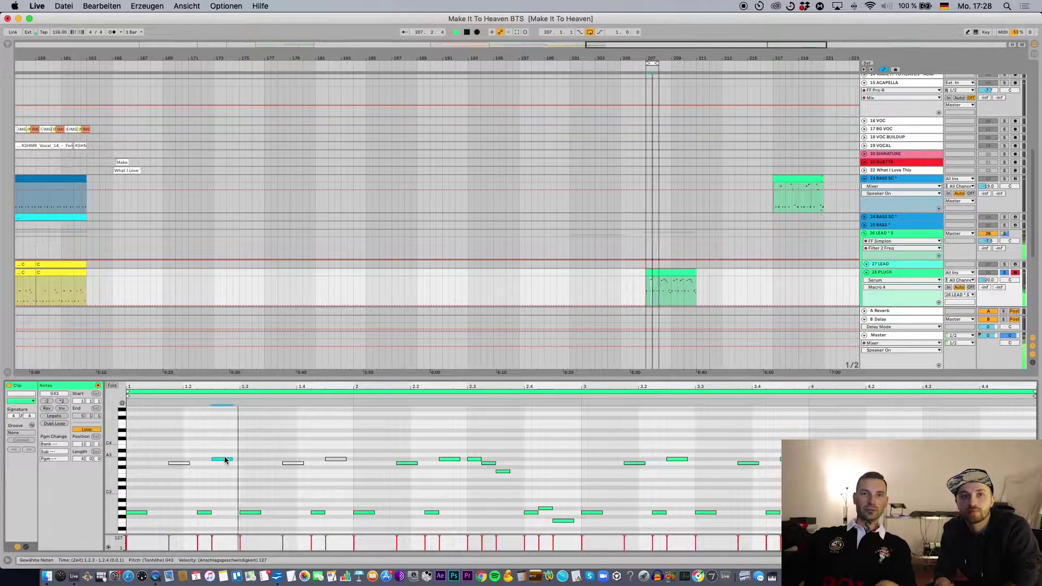
pyautogui.click(174, 449)
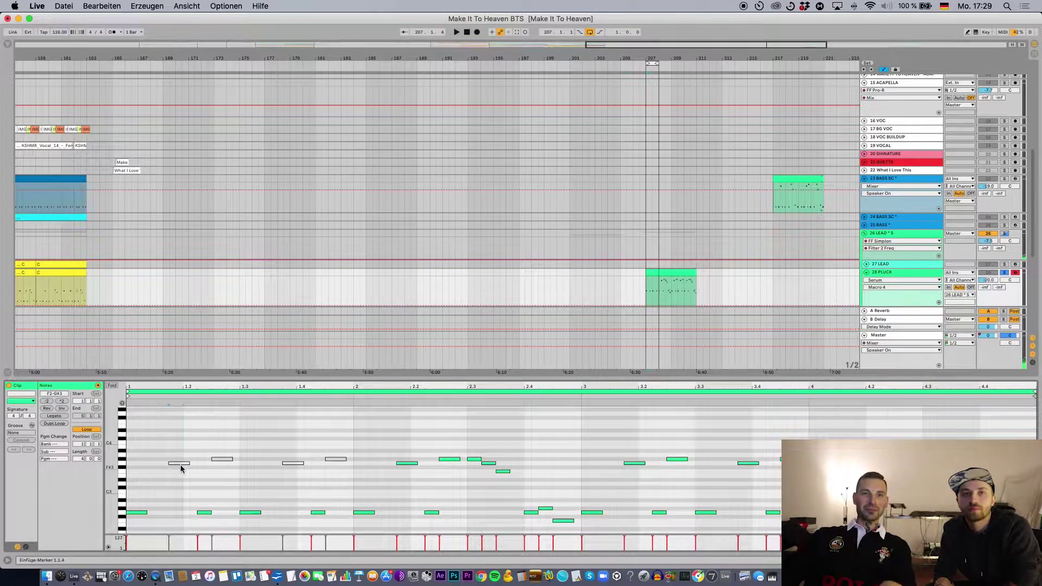
pyautogui.click(233, 470)
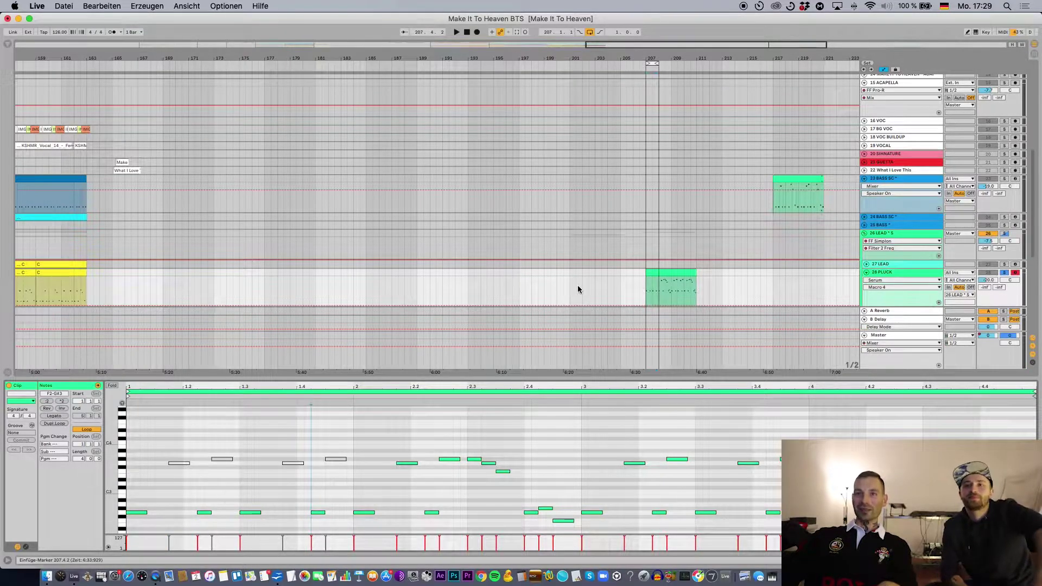
# Copy a yellow C clip to bar 211 on the PLUCK track and play it in a four-bar loop
pyautogui.click(582, 301)
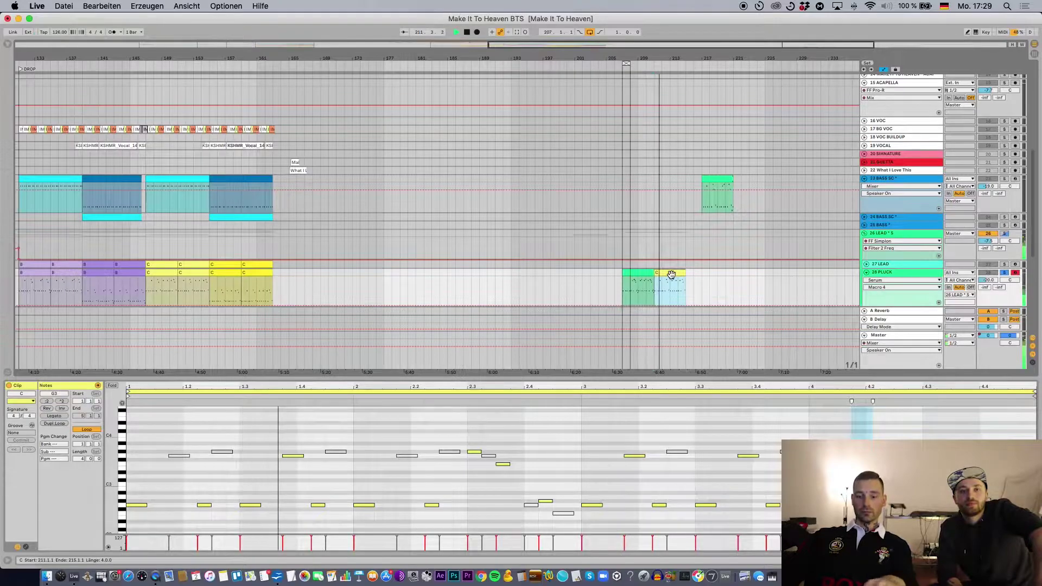
pyautogui.press('super+l')
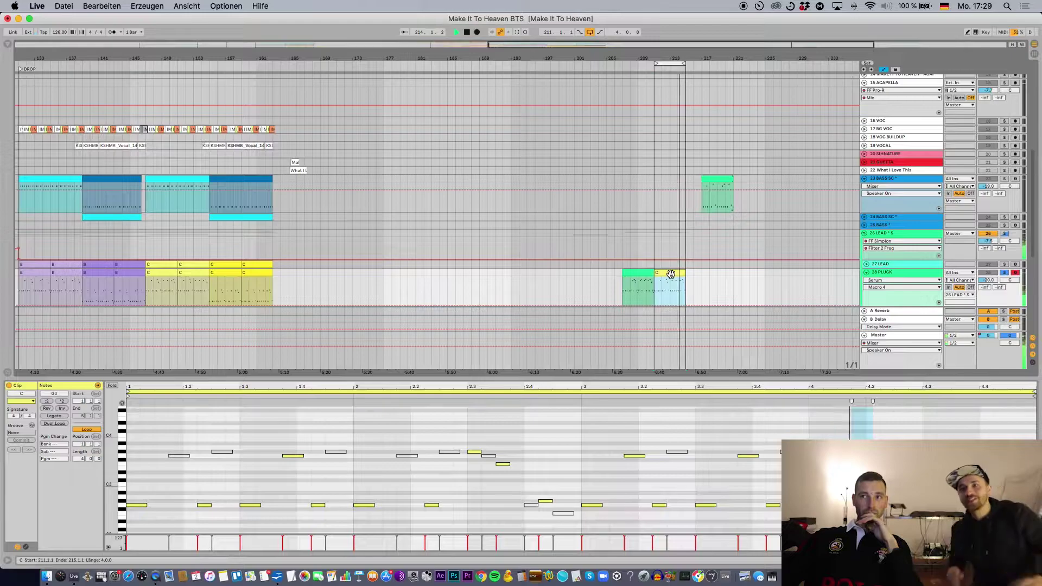
pyautogui.press('space')
pyautogui.click(441, 446)
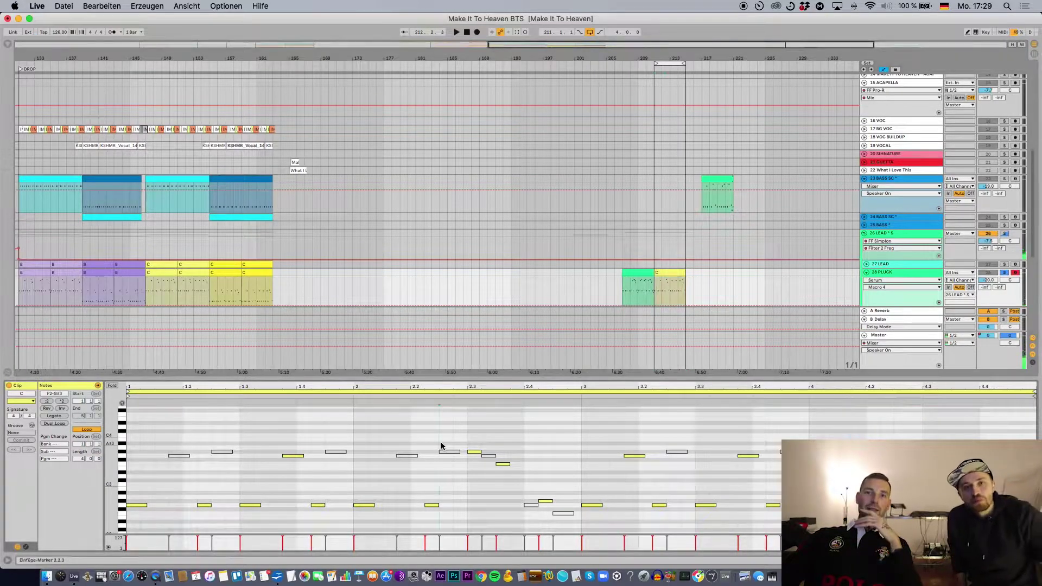
pyautogui.click(297, 457)
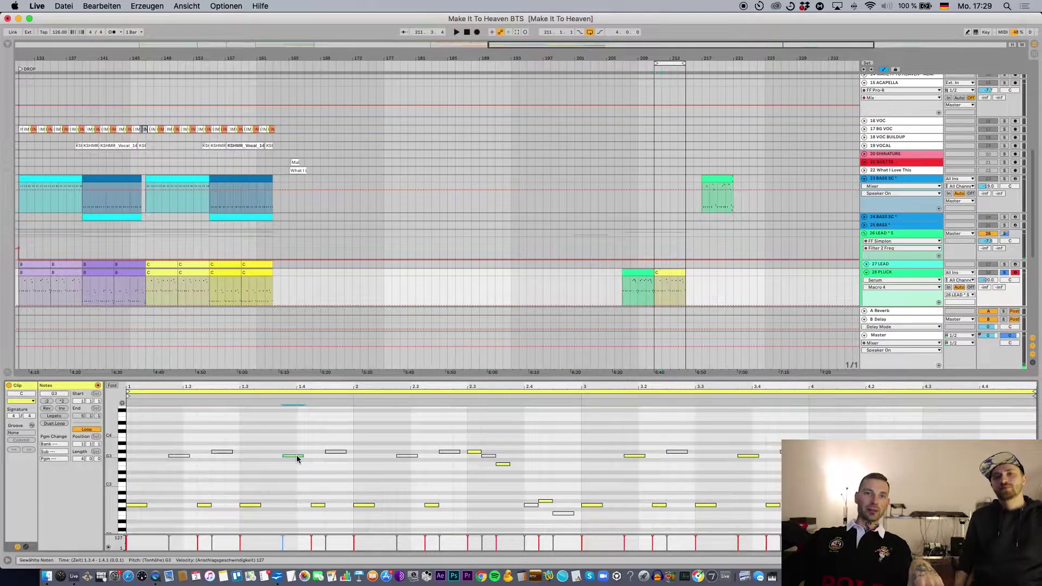
pyautogui.click(311, 476)
# Reactivate the four deactivated G3 and G#3 notes in the green PLUCK clip at bar 207 and play the whole clip
pyautogui.moveTo(375, 442); pyautogui.dragTo(162, 479)
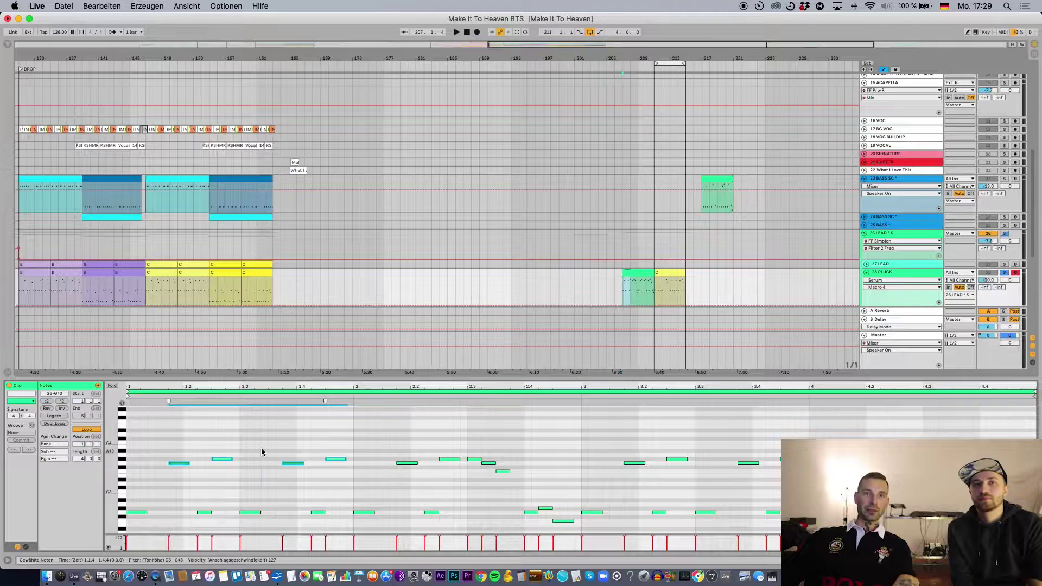
pyautogui.click(642, 272)
pyautogui.press('space')
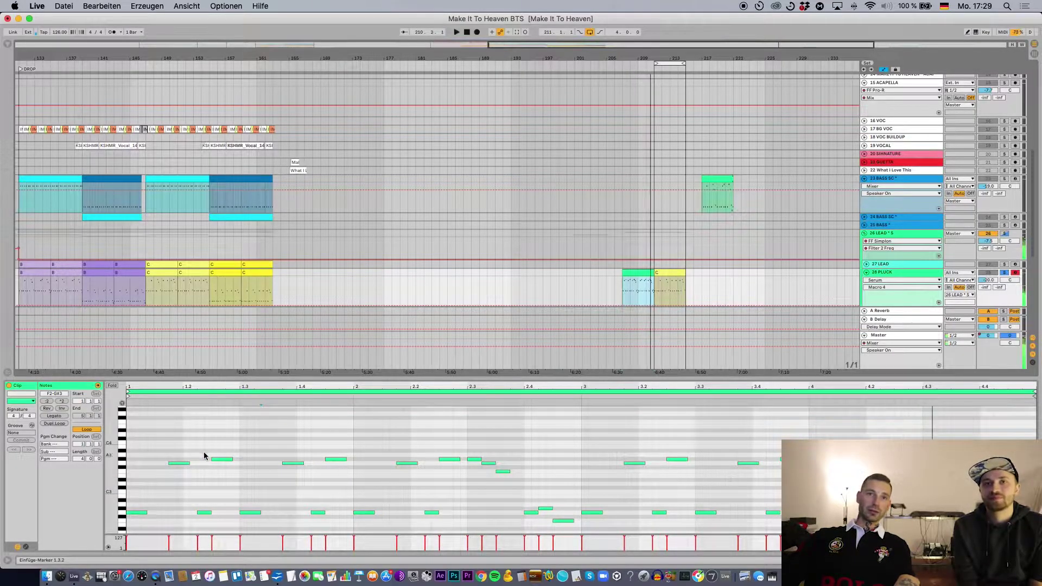
pyautogui.click(145, 459)
pyautogui.click(243, 446)
pyautogui.moveTo(240, 448); pyautogui.dragTo(139, 455)
pyautogui.click(132, 457)
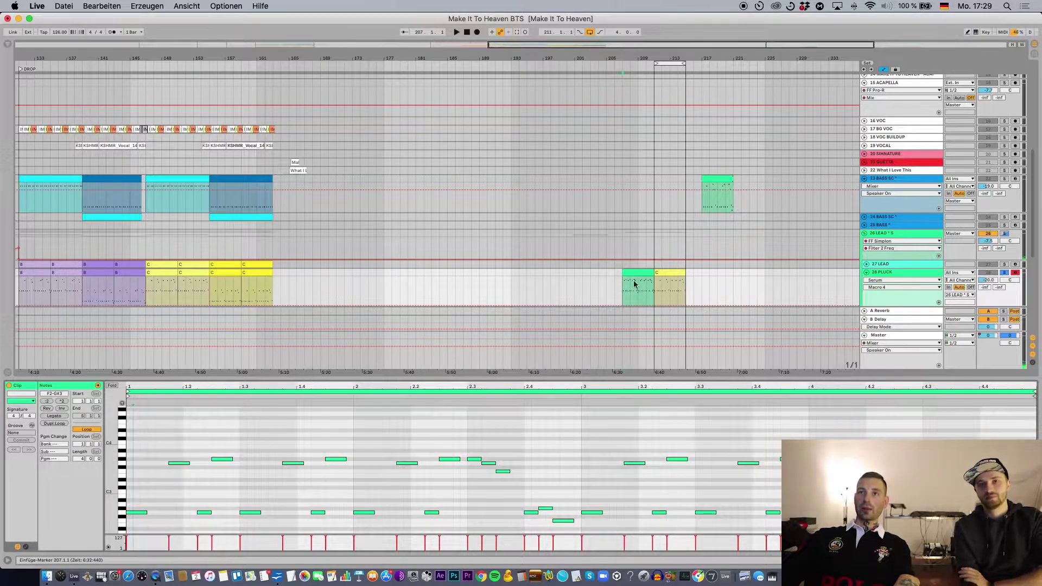
# Play the thinned-out C clip at bar 211 for comparison with the full melody
pyautogui.click(668, 272)
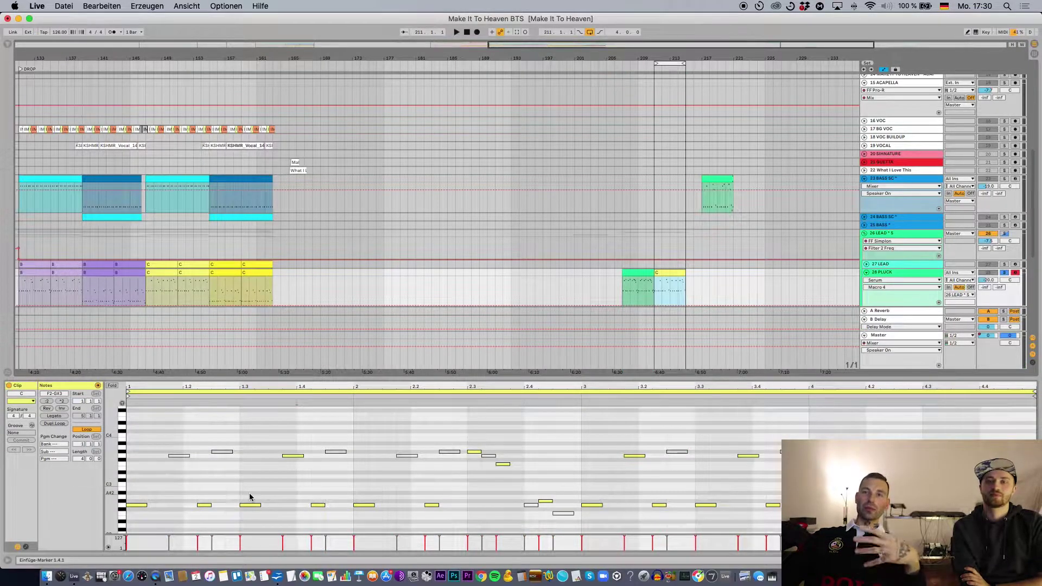
pyautogui.click(661, 269)
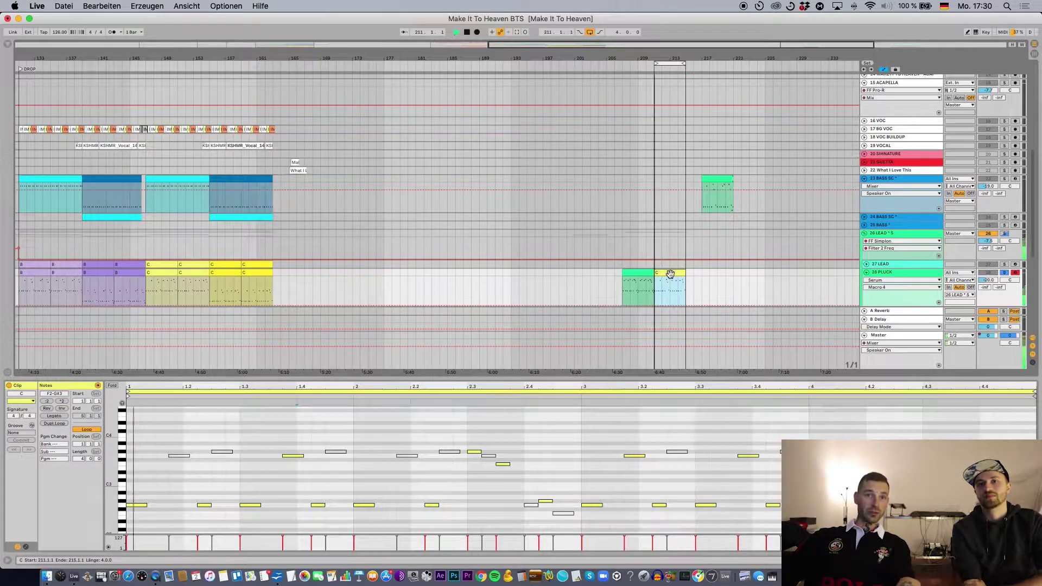
pyautogui.scroll(-1, 449, 486)
pyautogui.scroll(1, 478, 469)
pyautogui.scroll(1, 477, 469)
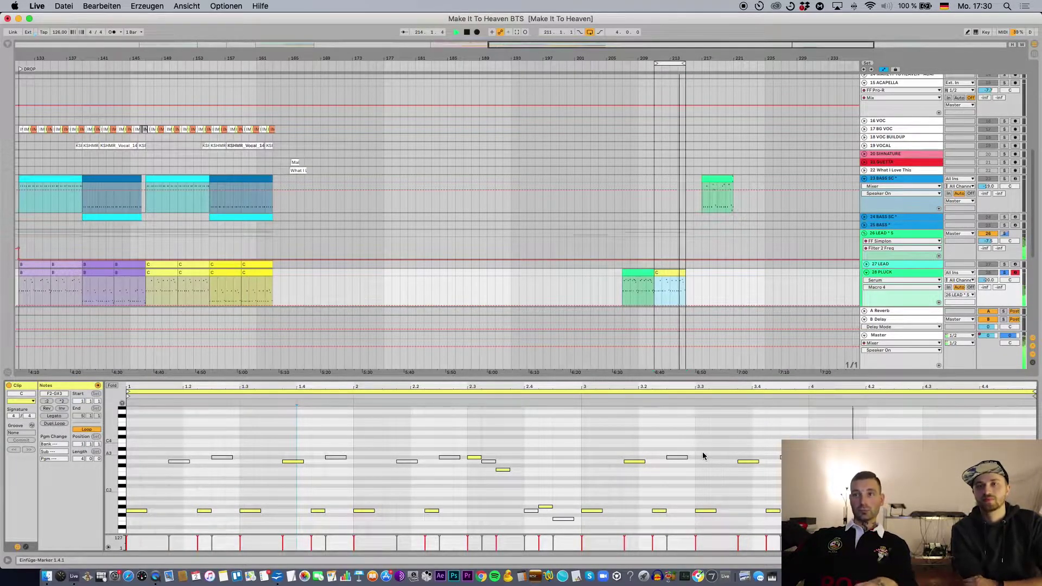
# Stop playback and delete the copied C clip at bar 211 of the PLUCK track
pyautogui.click(726, 296)
pyautogui.press('space')
pyautogui.click(672, 274)
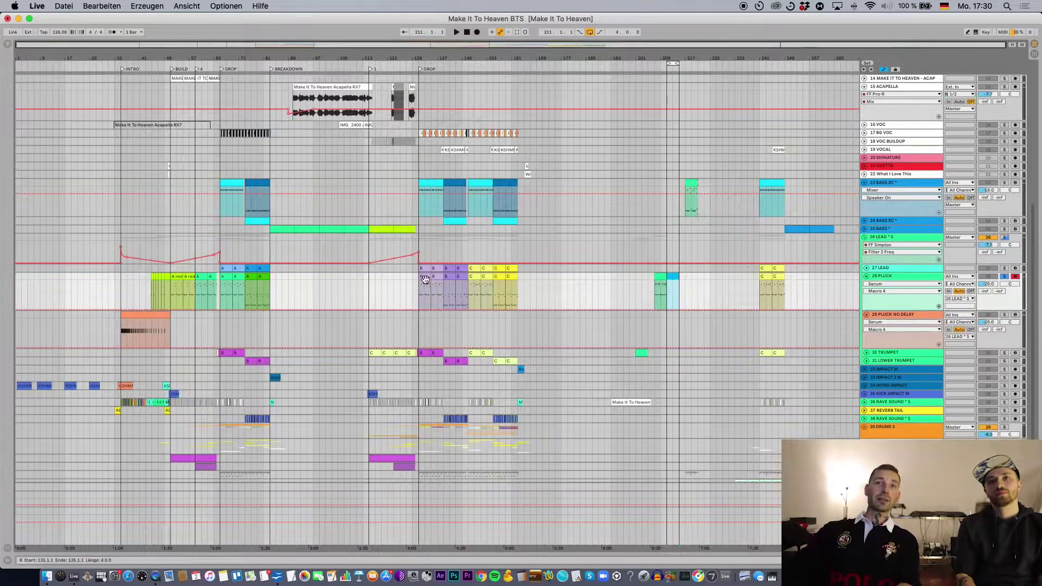
# Unfold the LEAD track above the PLUCK track so that its clips can be compared
pyautogui.scroll(3, 425, 279)
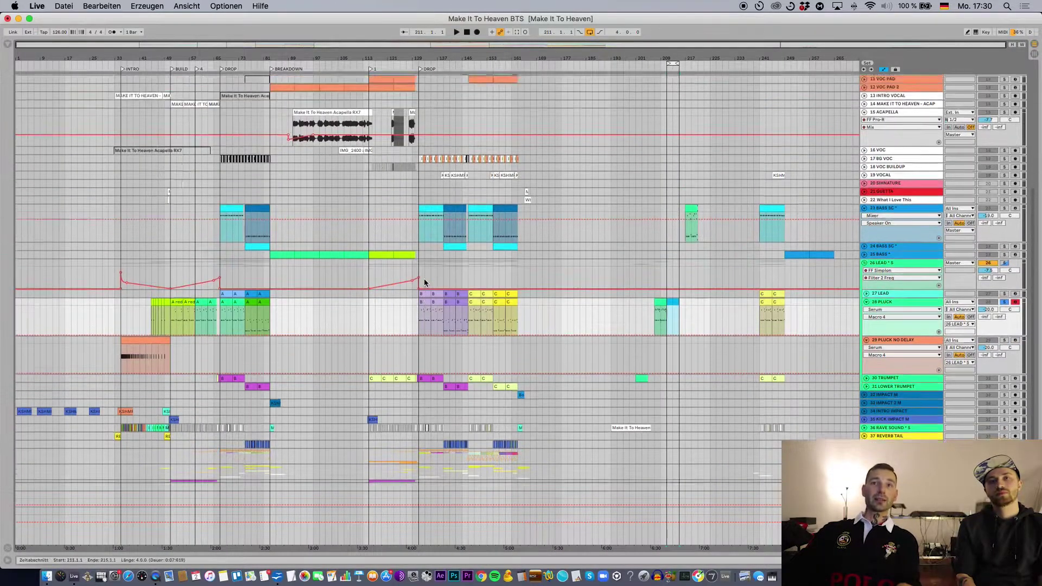
pyautogui.click(422, 320)
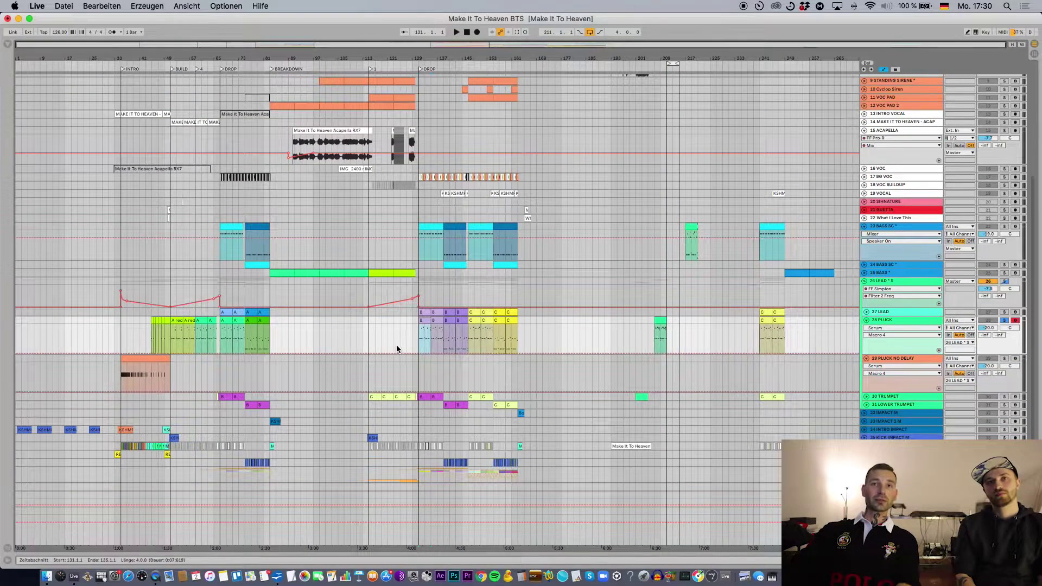
pyautogui.scroll(3, 396, 349)
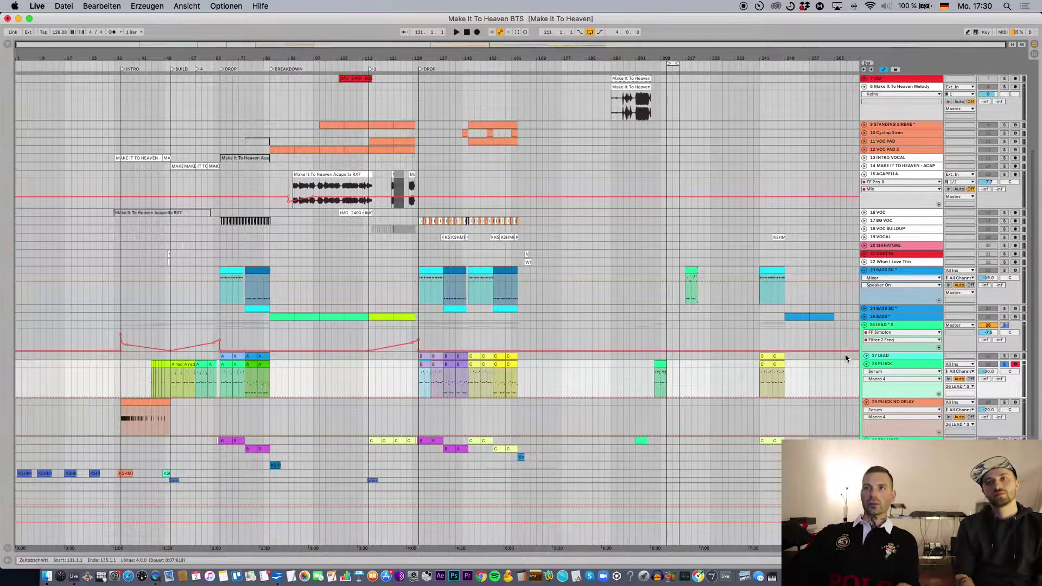
pyautogui.click(866, 357)
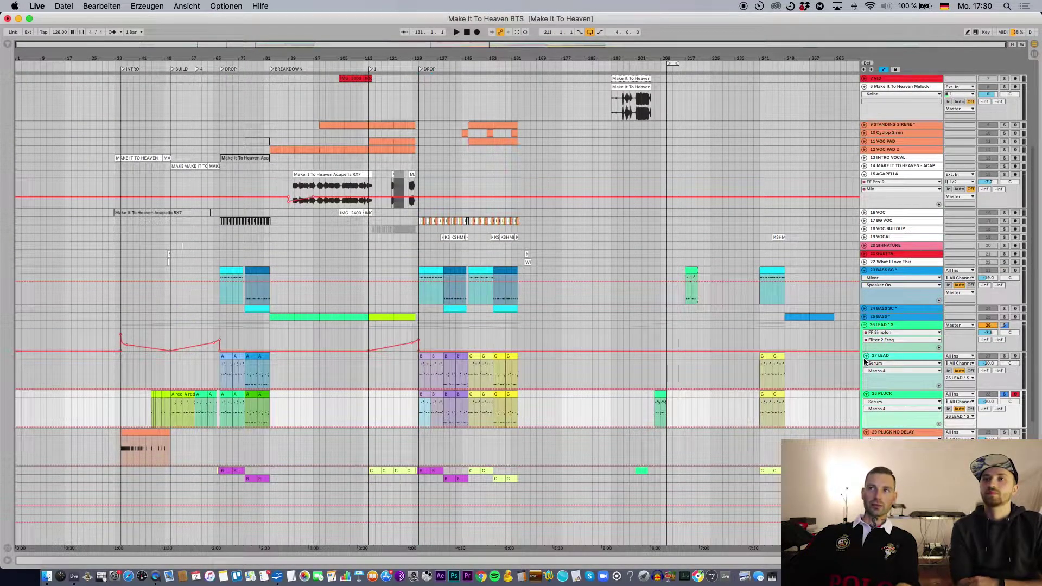
pyautogui.click(882, 358)
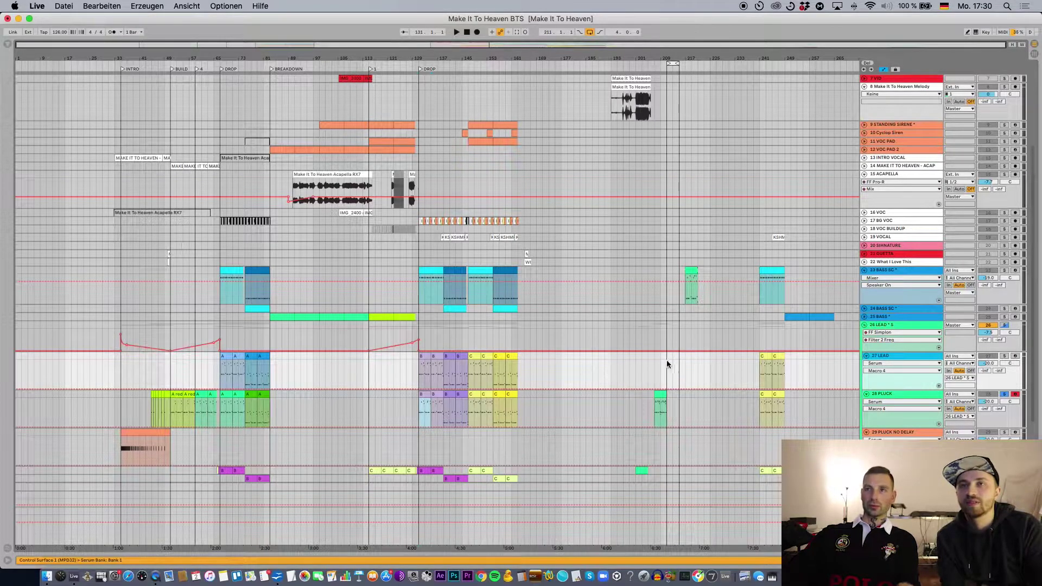
pyautogui.click(661, 394)
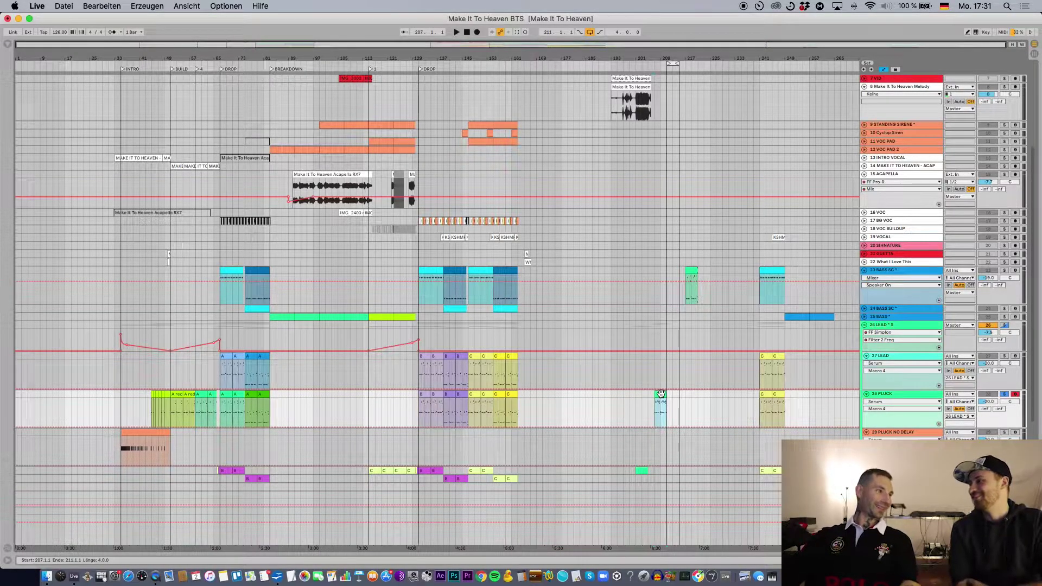
pyautogui.scroll(-3, 660, 393)
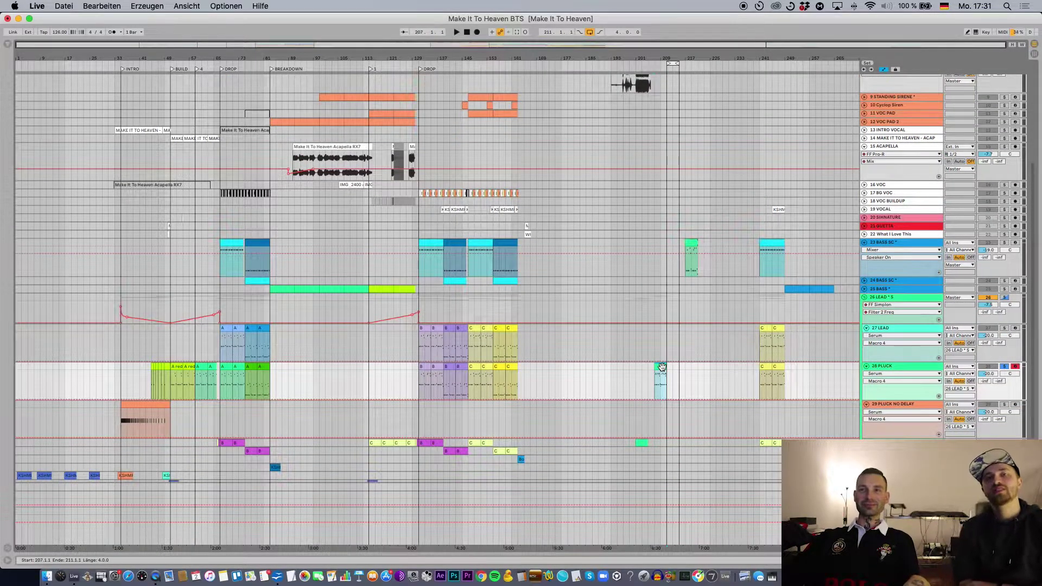
# Open the Serum instrument on the LEAD track to check its LD Ring Scream preset, and close its window
pyautogui.click(511, 357)
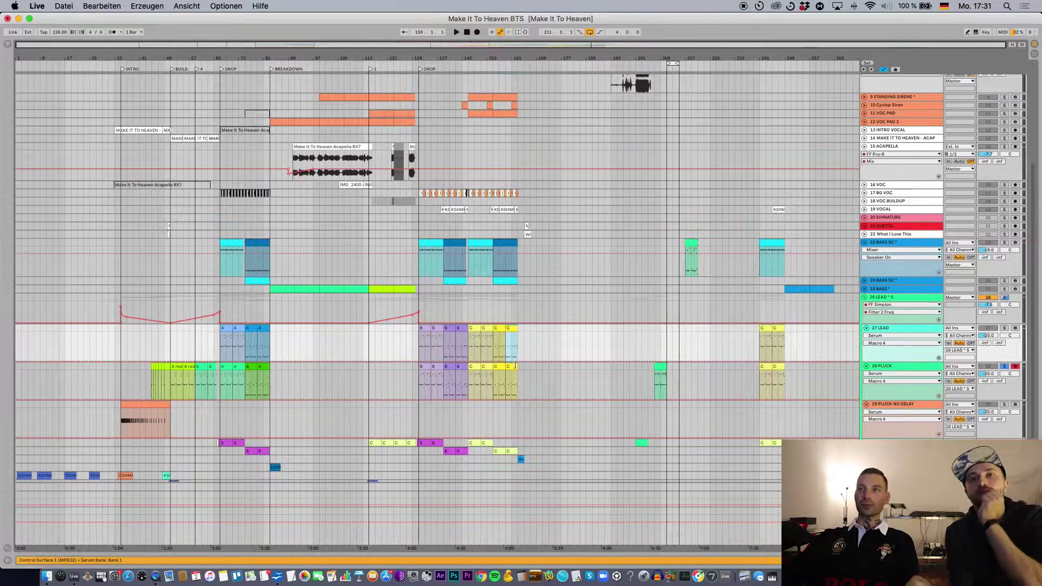
pyautogui.click(892, 367)
pyautogui.doubleClick(894, 327)
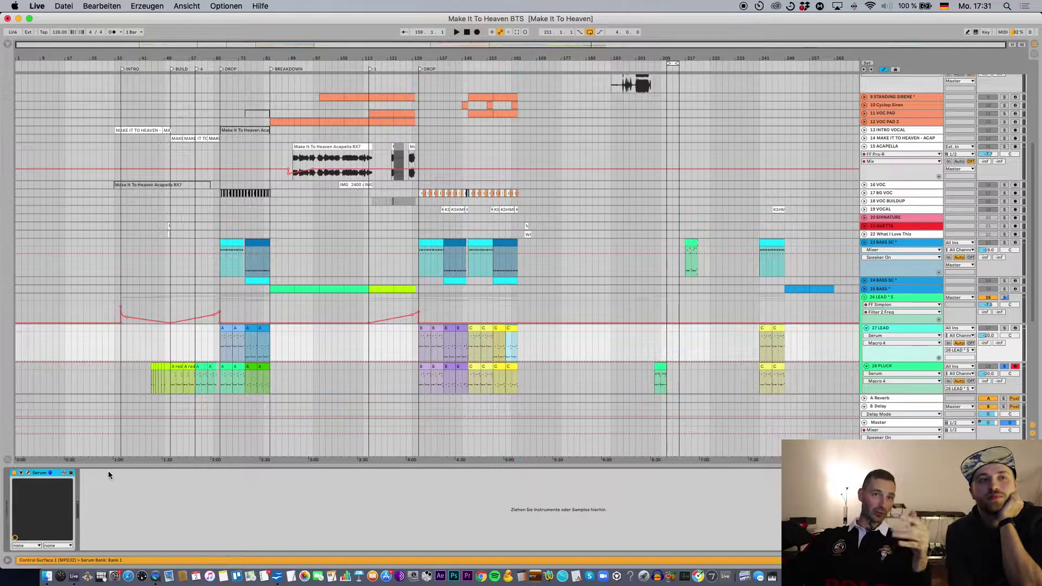
pyautogui.click(28, 473)
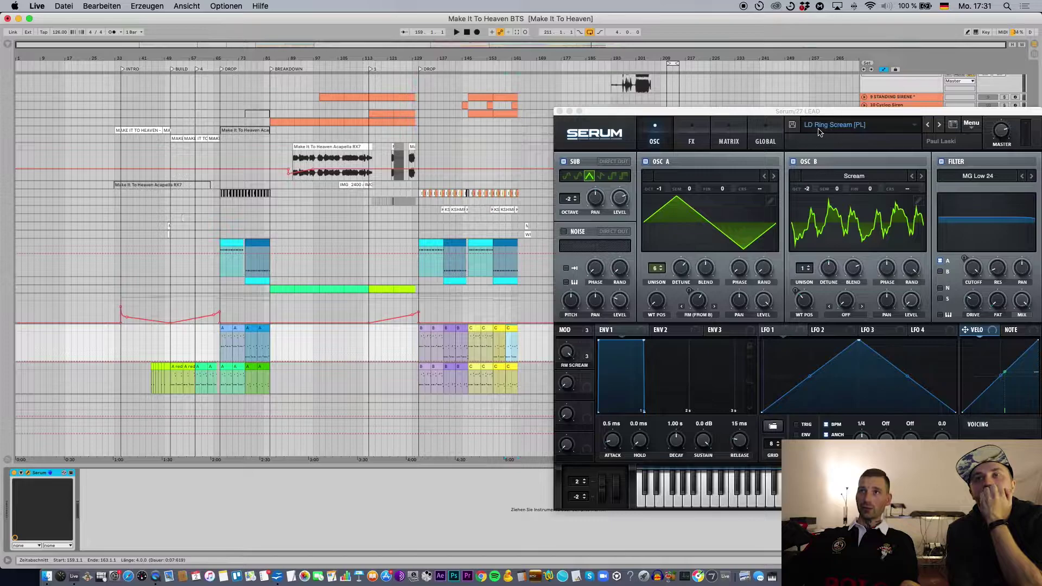
pyautogui.press('space')
pyautogui.click(559, 111)
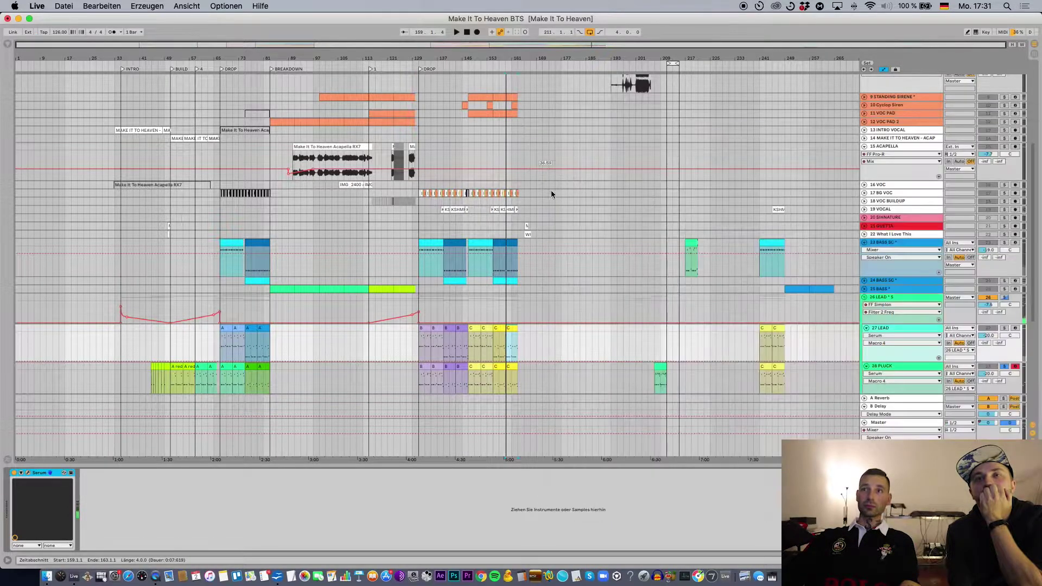
# Solo the LEAD track and play its clips from the start of the second drop at bar 131
pyautogui.click(1004, 327)
pyautogui.click(499, 336)
pyautogui.press('space')
pyautogui.click(427, 330)
pyautogui.press('space')
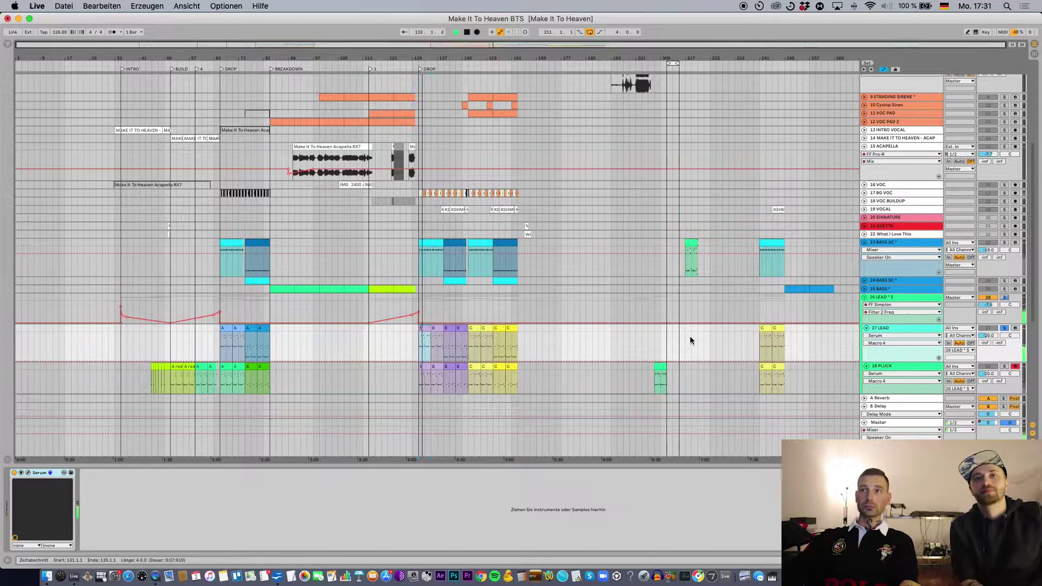
# Play the LEAD track's C clip from bar 241, stop playback and select the PLUCK clip at the same position
pyautogui.click(766, 335)
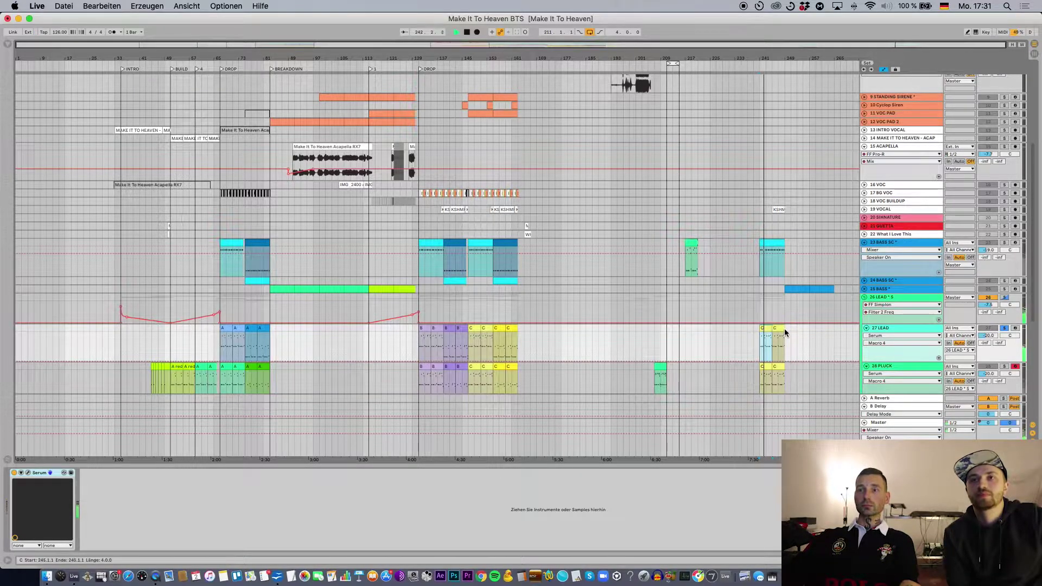
pyautogui.scroll(-4, 781, 330)
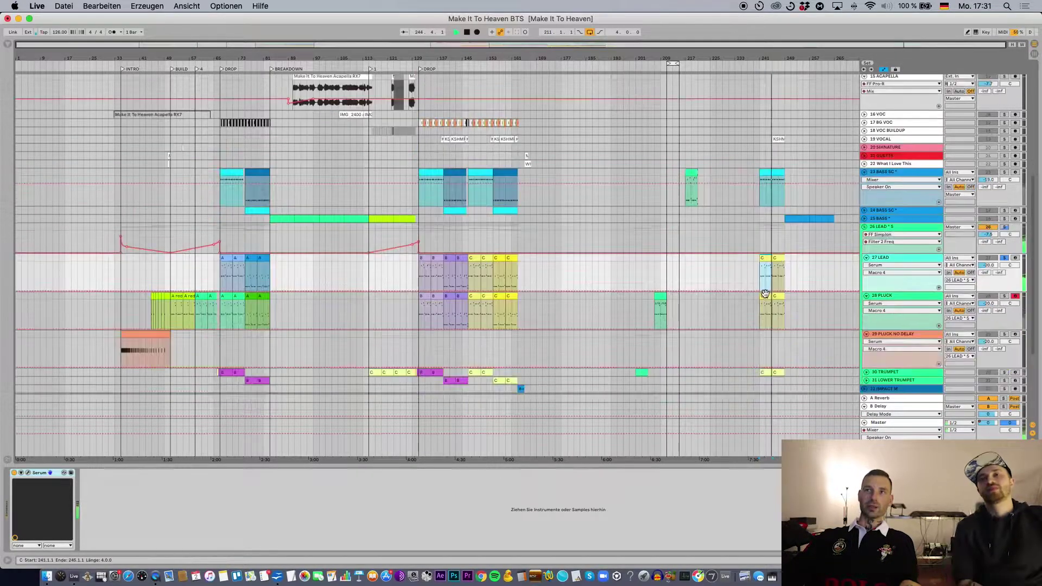
pyautogui.click(765, 297)
pyautogui.press('space')
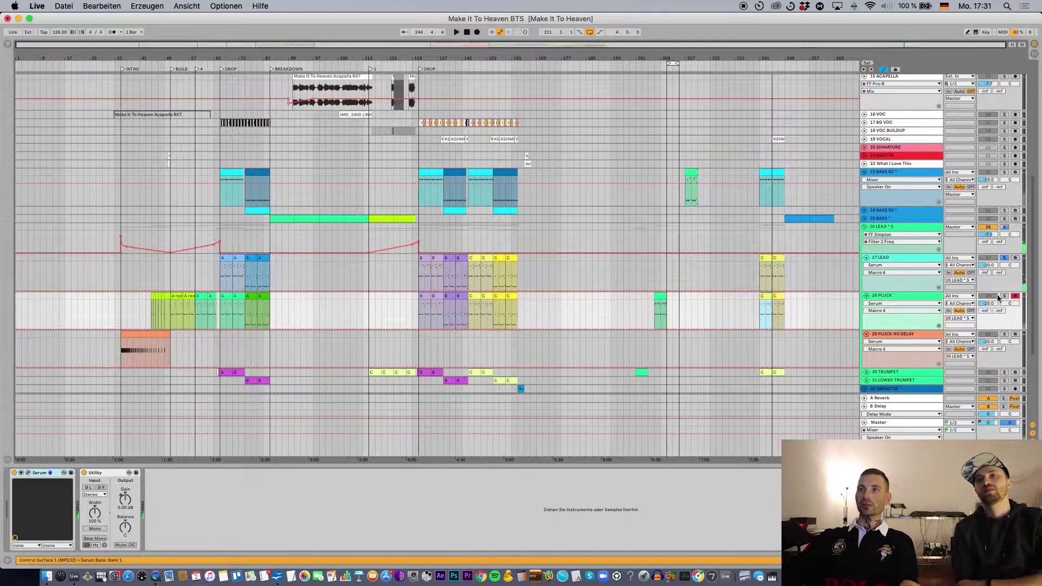
# Solo the PLUCK track and play its C clip from bar 241, and solo the LEAD track to hear its layer
pyautogui.click(1003, 297)
pyautogui.press('space')
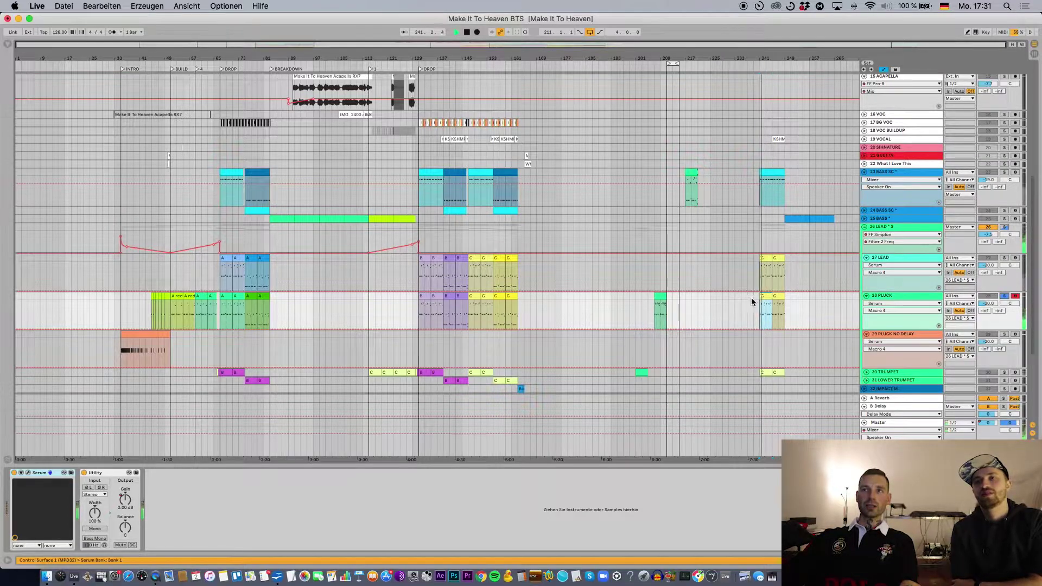
pyautogui.scroll(-1, 745, 301)
pyautogui.scroll(-3, 744, 297)
pyautogui.click(902, 274)
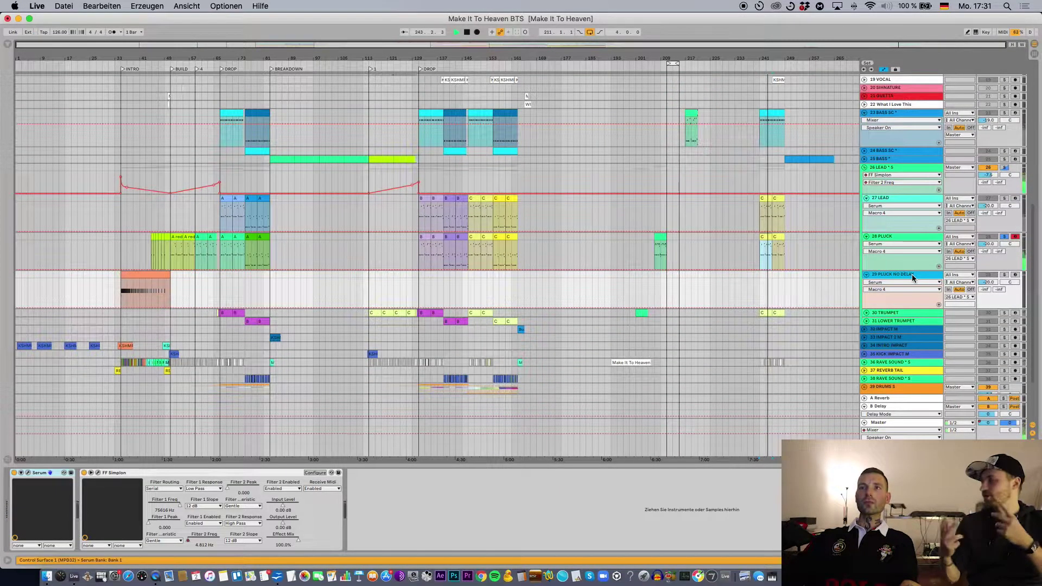
pyautogui.click(1003, 199)
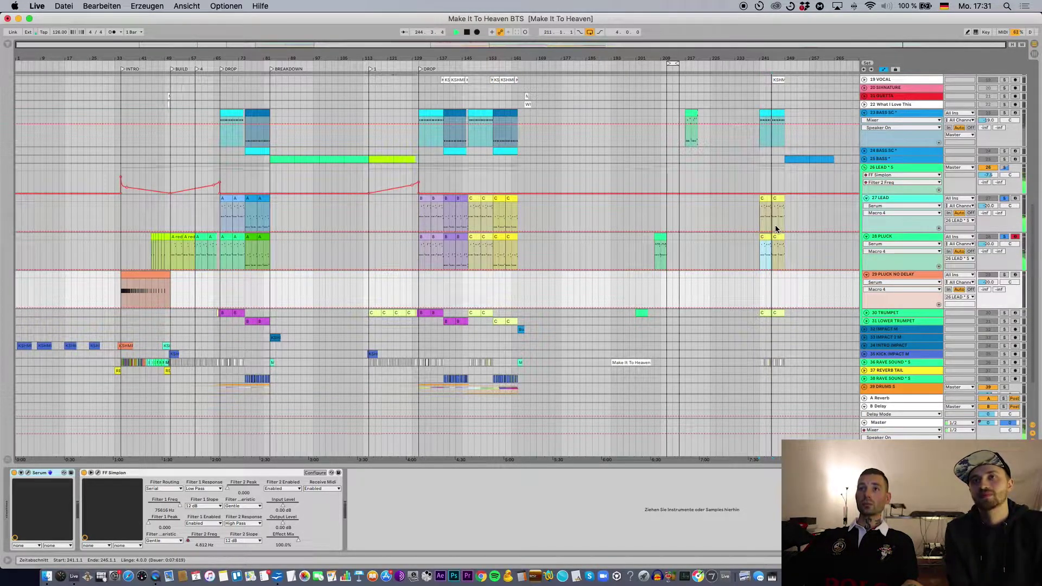
pyautogui.press('space')
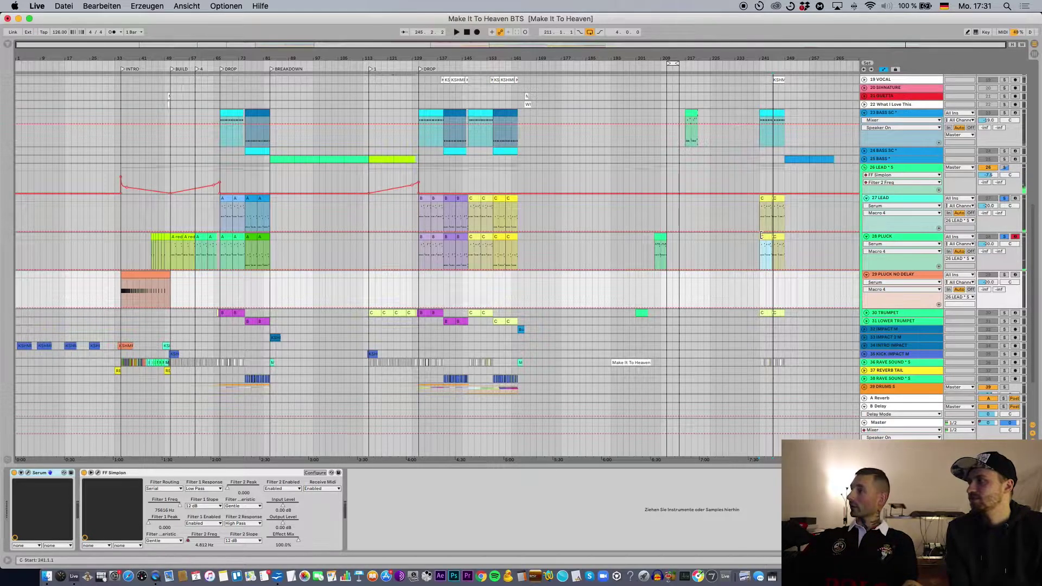
pyautogui.click(763, 292)
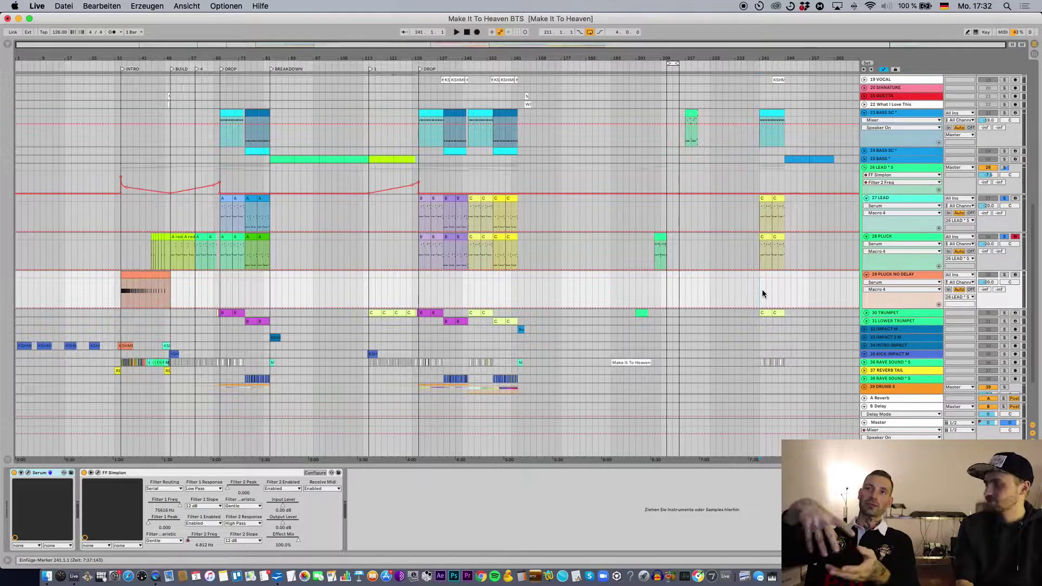
# Unfold the TRUMPET track, select its C clip at bar 241 and briefly play the soloed lead sound from there
pyautogui.click(866, 312)
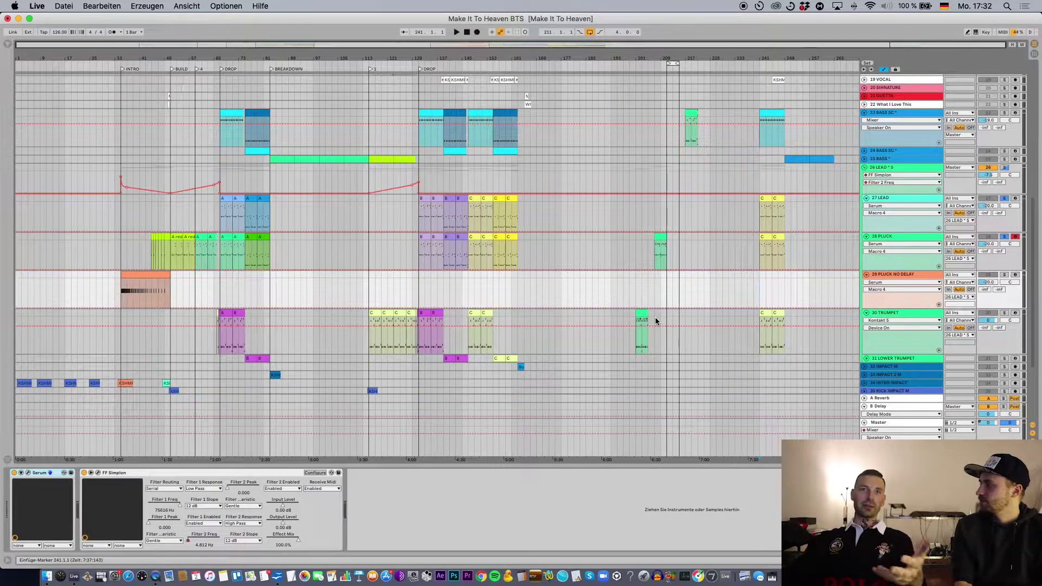
pyautogui.click(779, 317)
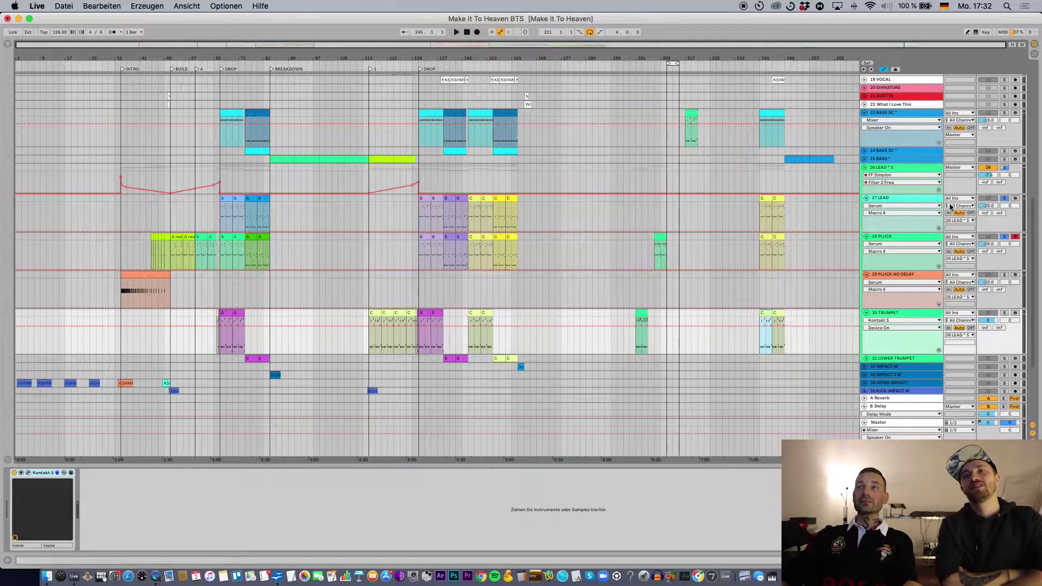
pyautogui.press('space')
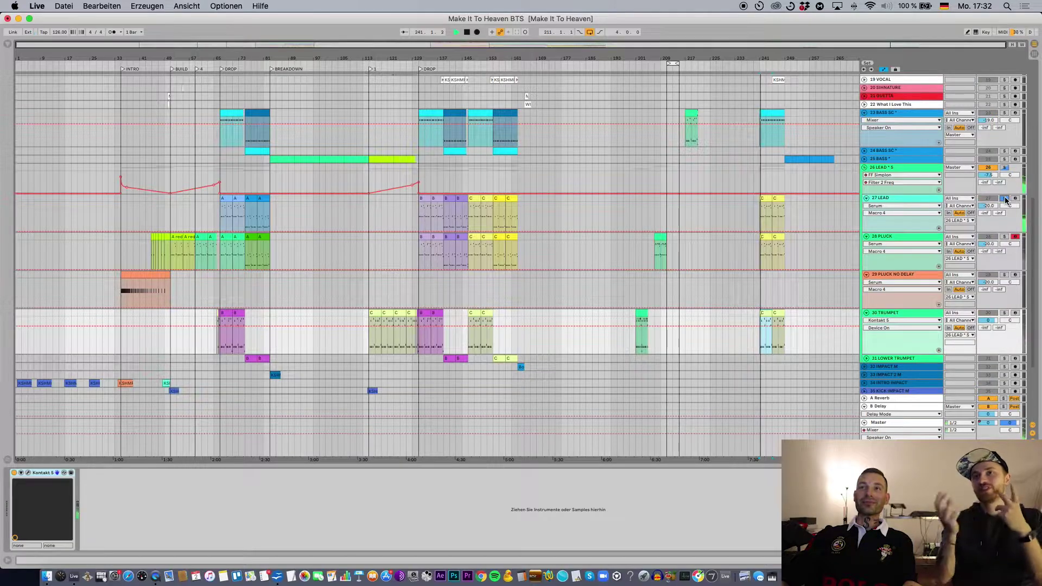
pyautogui.press('space')
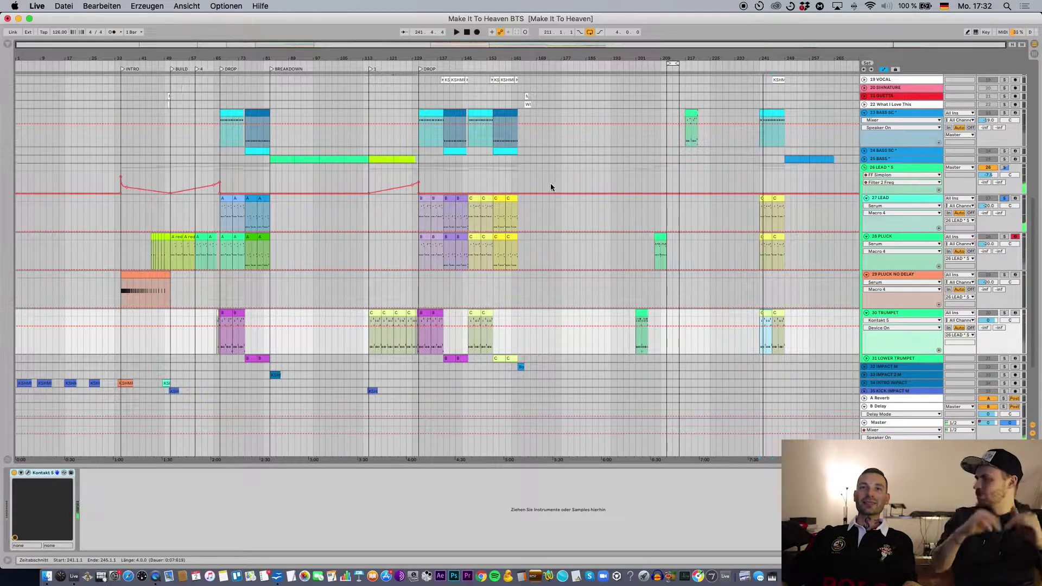
# Open the LEAD track's B clip at bar 131 to view its notes, and arm the LEAD track
pyautogui.doubleClick(423, 197)
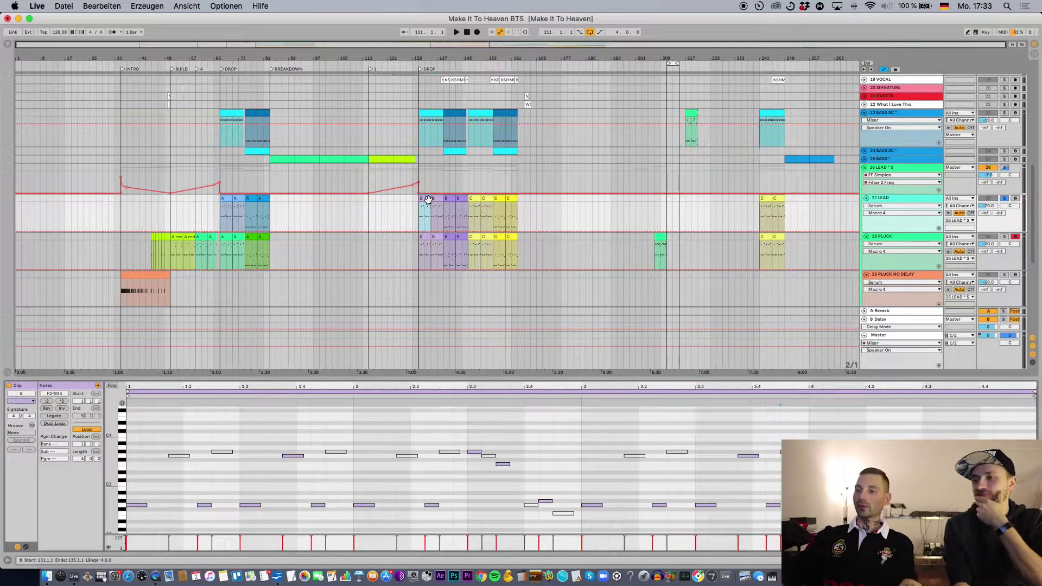
pyautogui.click(1015, 199)
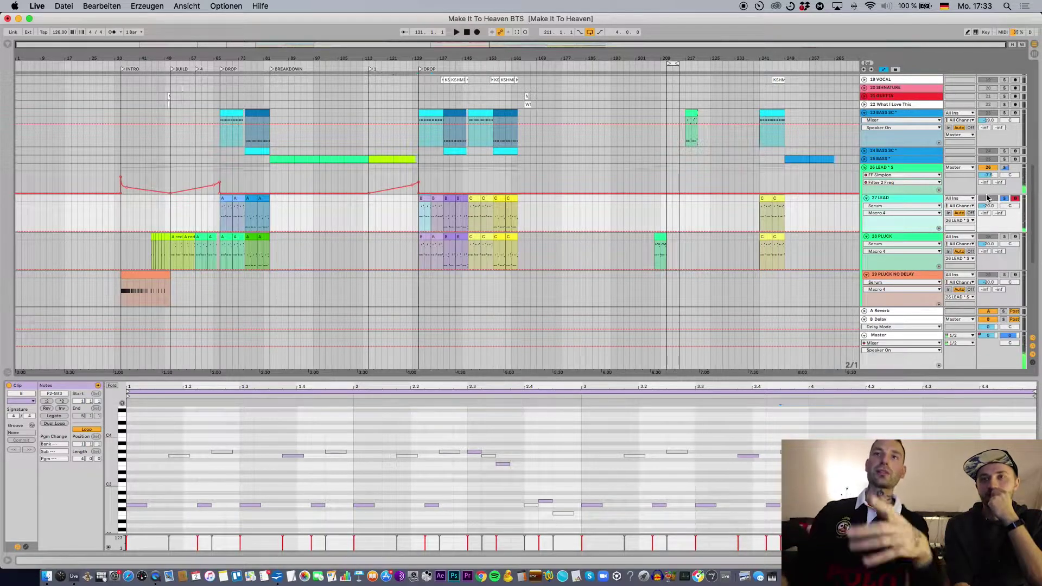
# Copy the PLUCK clip at bar 207 onto the LEAD track at the same position and play the copy
pyautogui.moveTo(667, 239); pyautogui.dragTo(661, 197)
pyautogui.press('space')
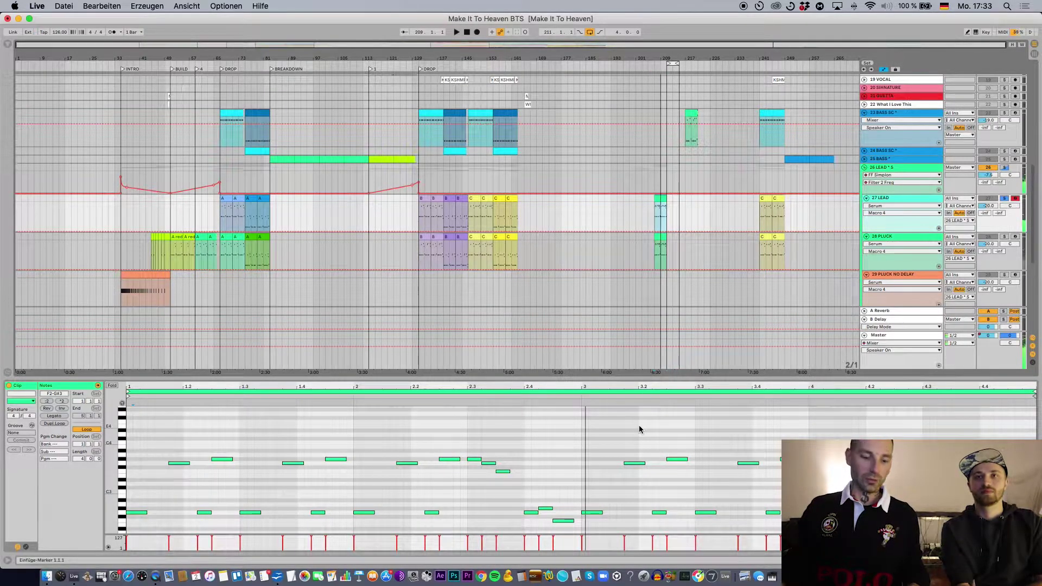
pyautogui.press('space')
pyautogui.press('space')
# Try the copied LEAD clip's notes transposed down an octave, and remove the copy again
pyautogui.hotkey('shift', 'Up')
pyautogui.hotkey('shift', 'Up')
pyautogui.hotkey('shift', 'Down')
pyautogui.hotkey('shift', 'Down')
pyautogui.hotkey('shift', 'Down')
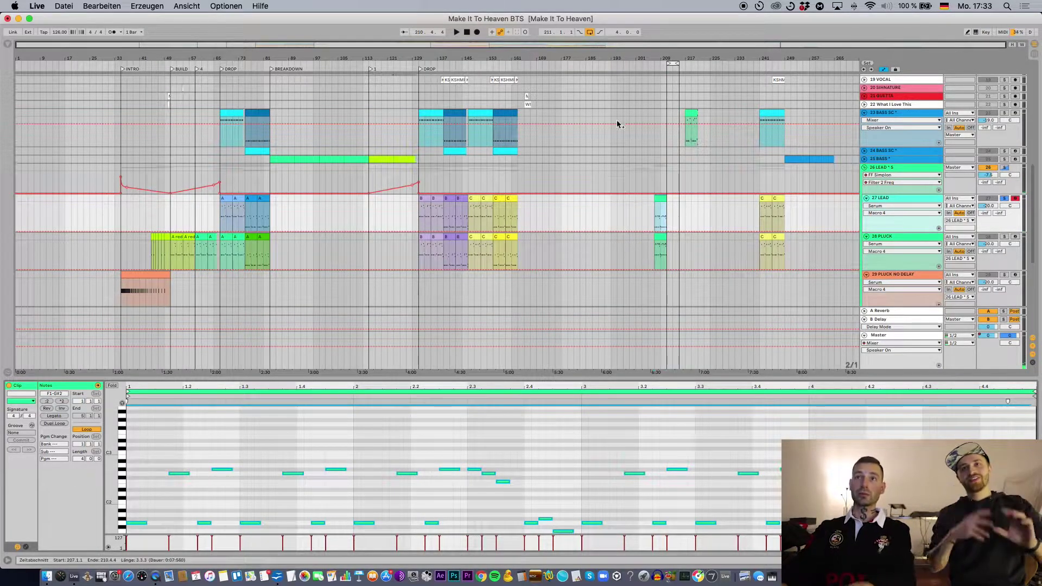
pyautogui.click(661, 214)
pyautogui.click(659, 240)
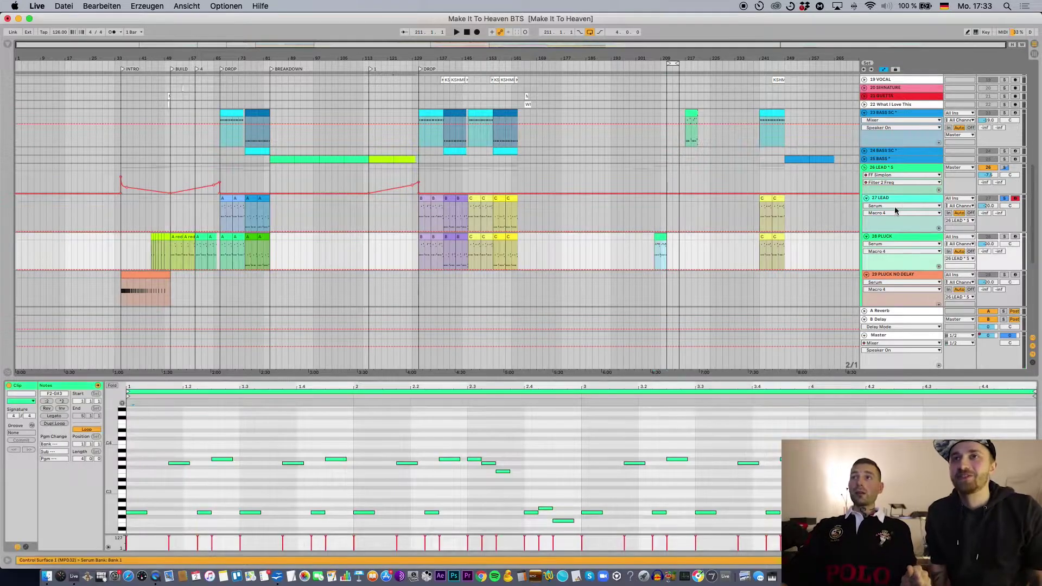
pyautogui.click(664, 217)
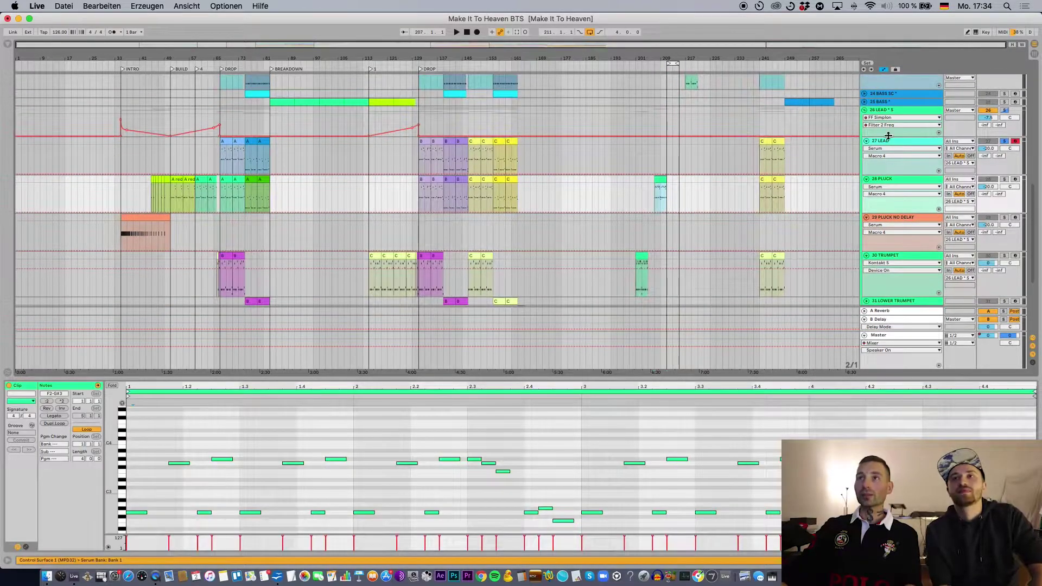
# Look through the LEAD, PLUCK NO DELAY and TRUMPET tracks, and display the PLUCK track's Serum and Utility devices
pyautogui.click(890, 146)
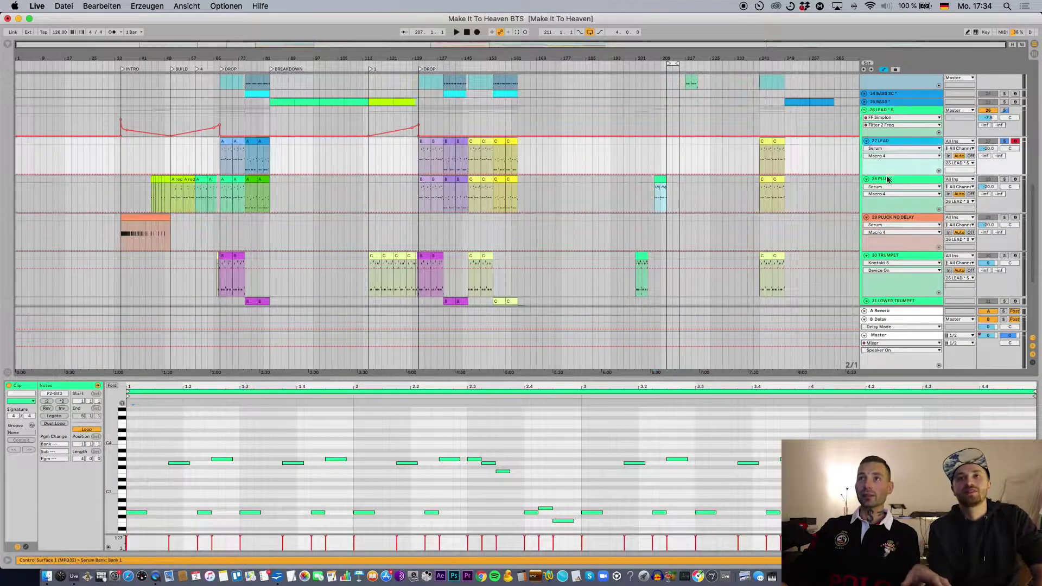
pyautogui.click(889, 218)
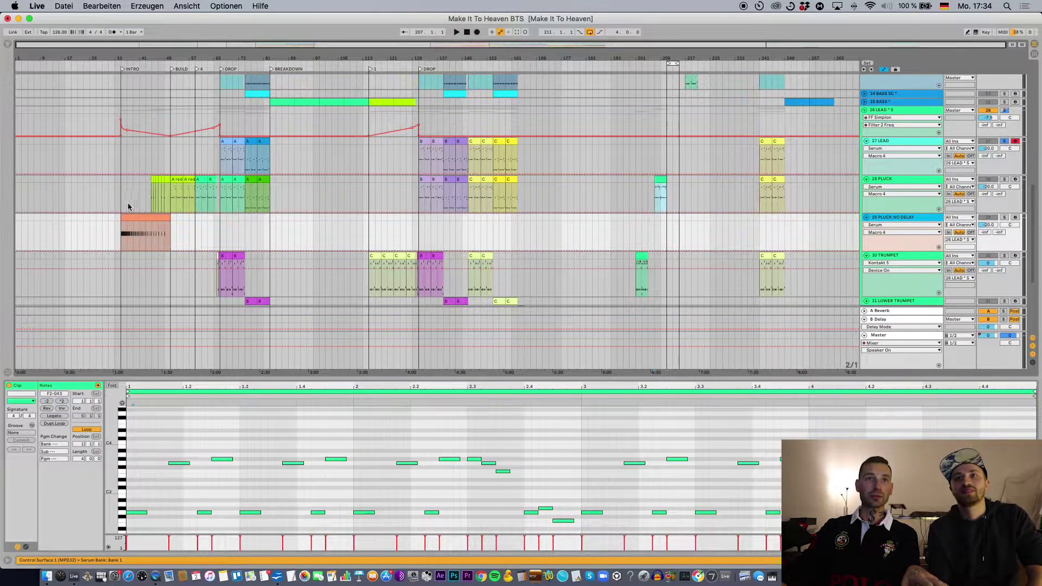
pyautogui.scroll(-2, 597, 217)
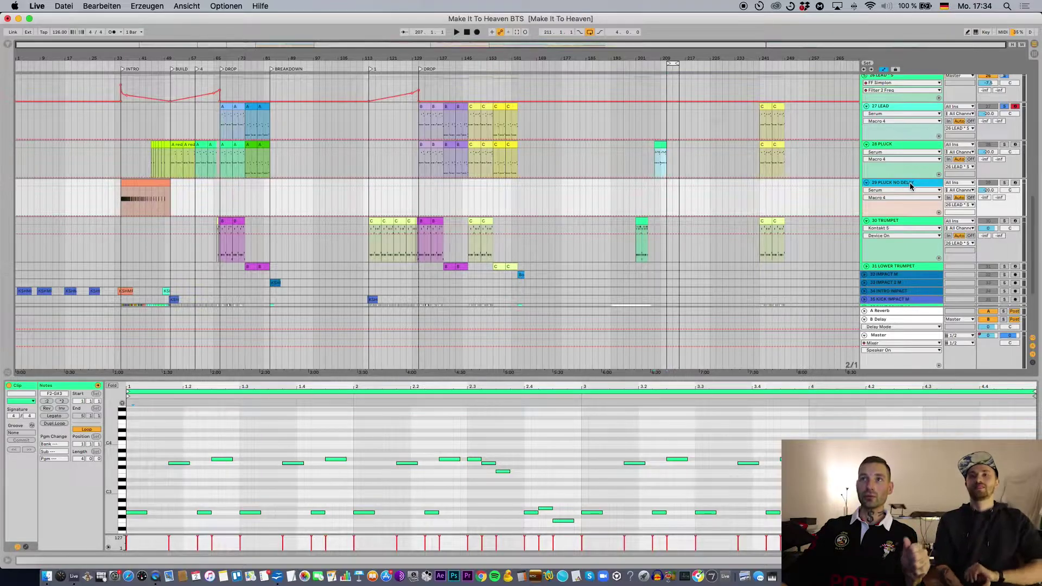
pyautogui.click(907, 224)
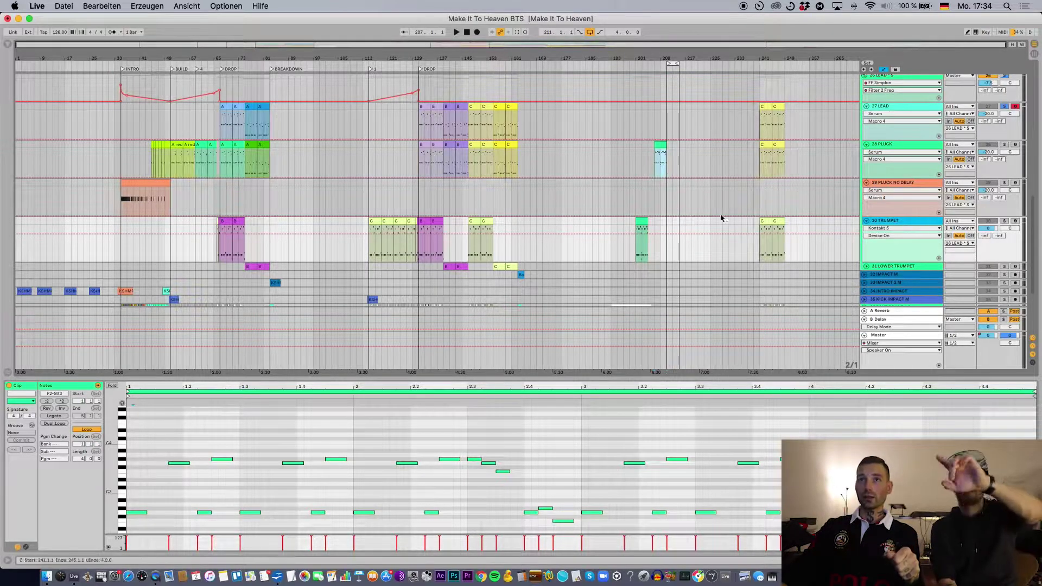
pyautogui.click(642, 223)
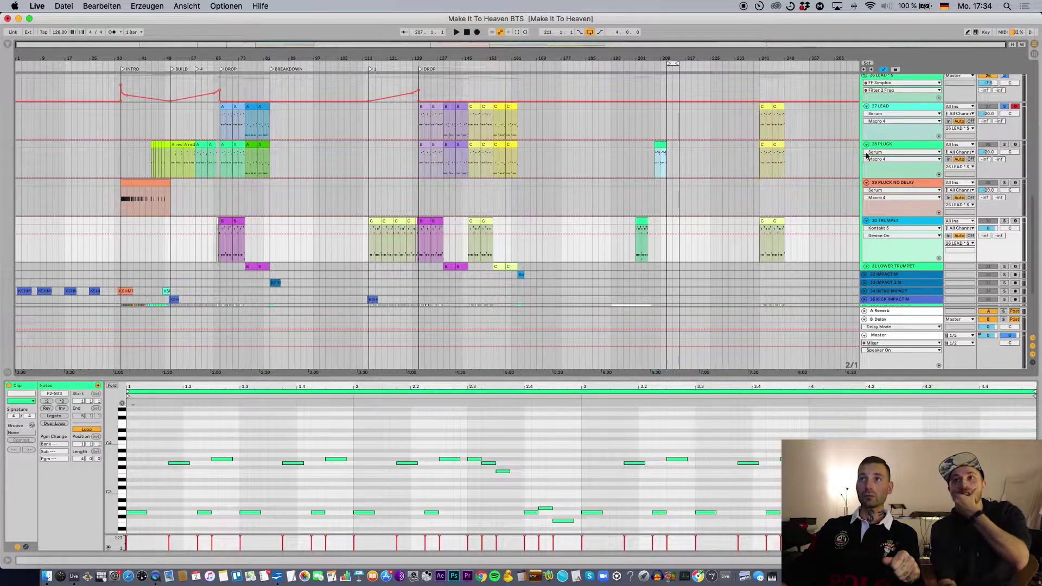
pyautogui.scroll(3, 904, 152)
pyautogui.click(903, 145)
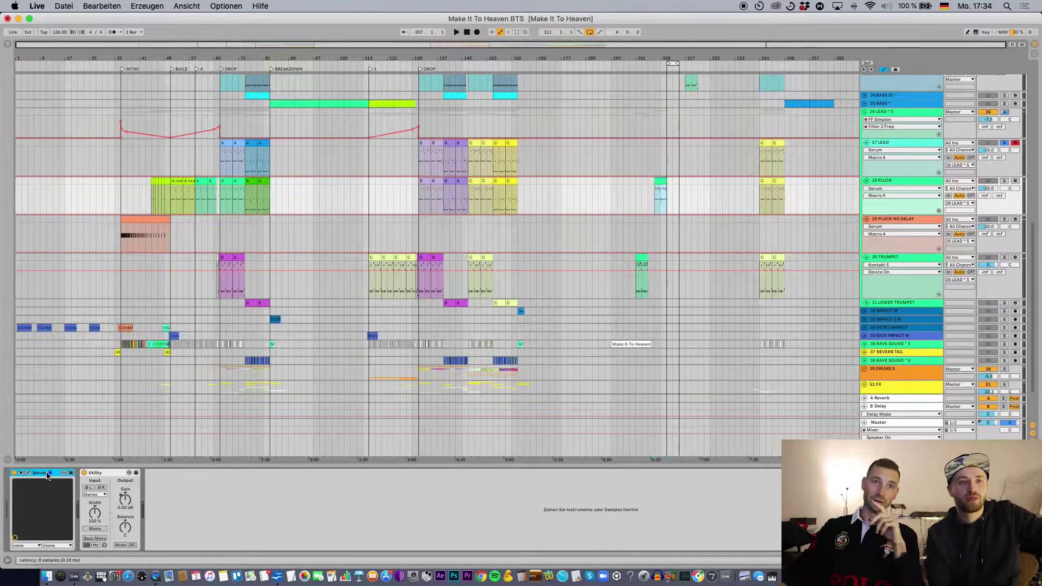
pyautogui.click(335, 497)
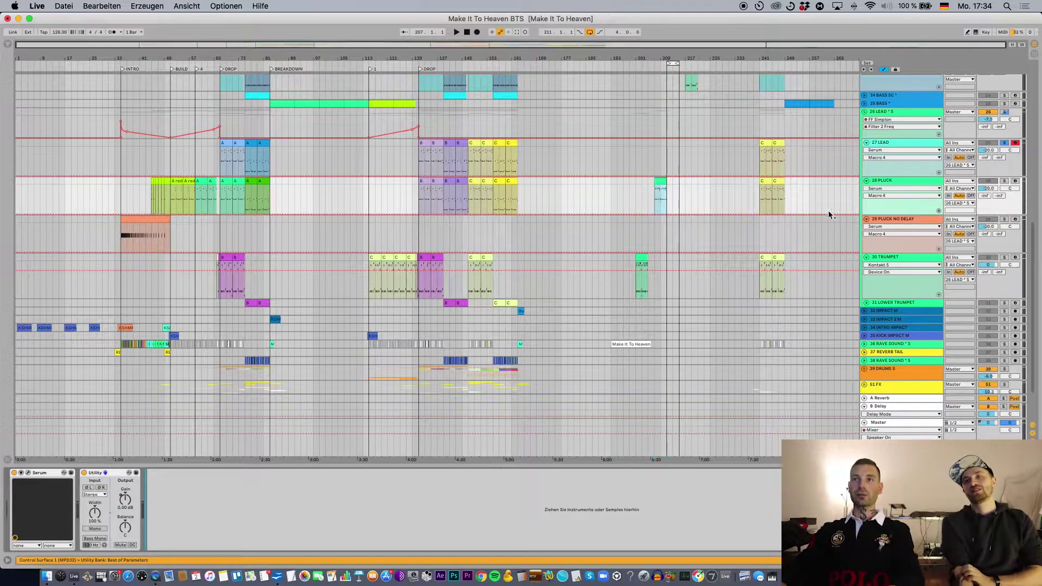
# Solo the TRUMPET track, play its clip from bar 201 with the detail view hidden, and stop playback
pyautogui.click(640, 256)
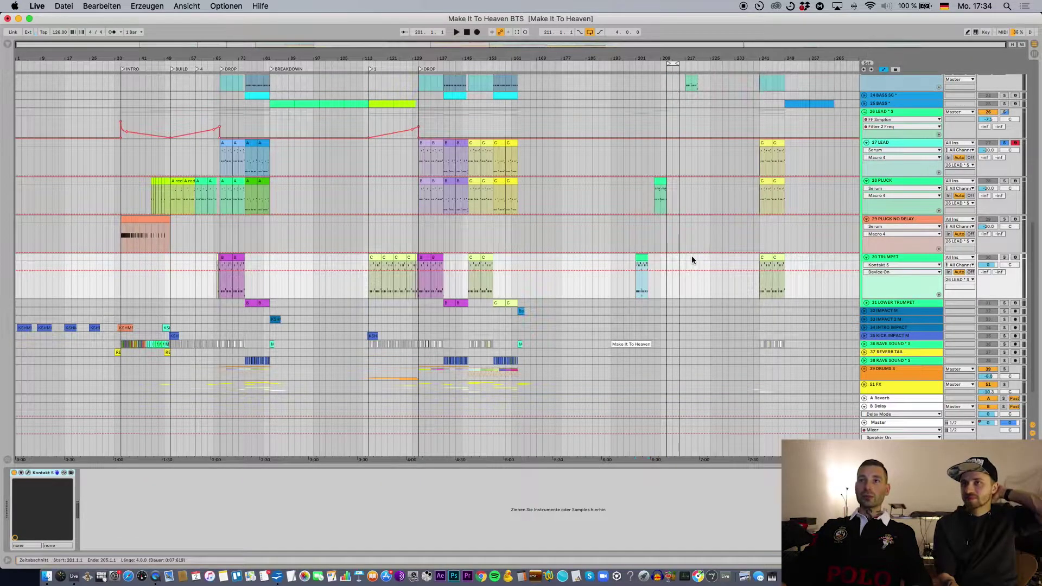
pyautogui.click(1005, 258)
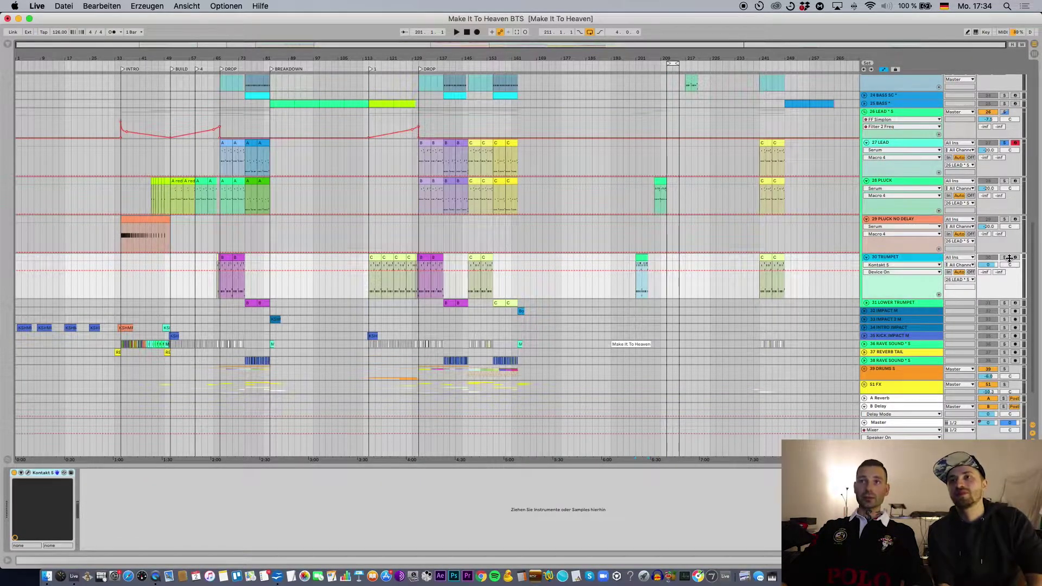
pyautogui.press('space')
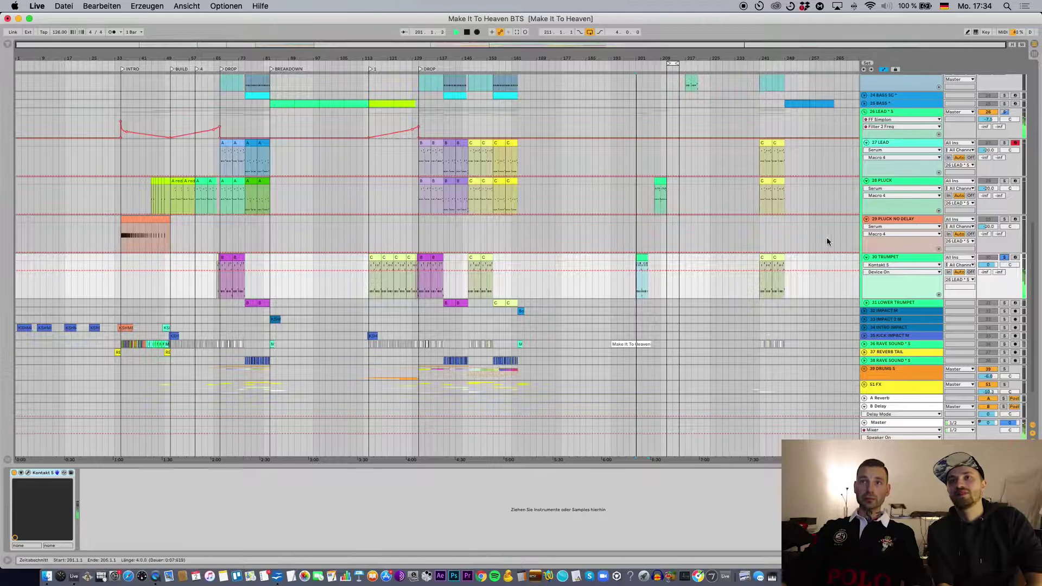
pyautogui.doubleClick(641, 258)
pyautogui.scroll(-2, 604, 268)
pyautogui.press('super+alt+l')
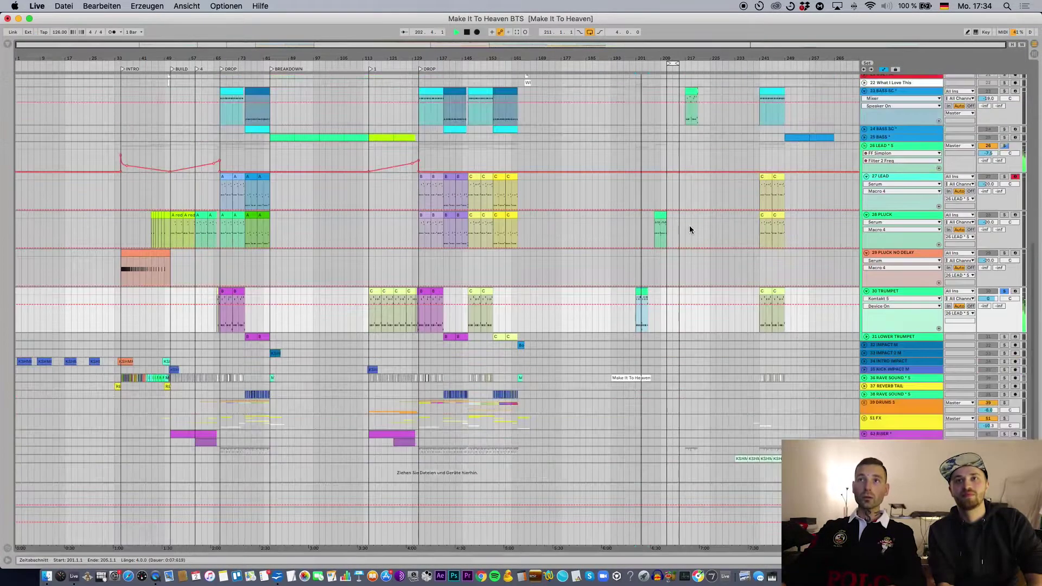
pyautogui.scroll(10, 687, 230)
pyautogui.scroll(-10, 687, 230)
pyautogui.press('space')
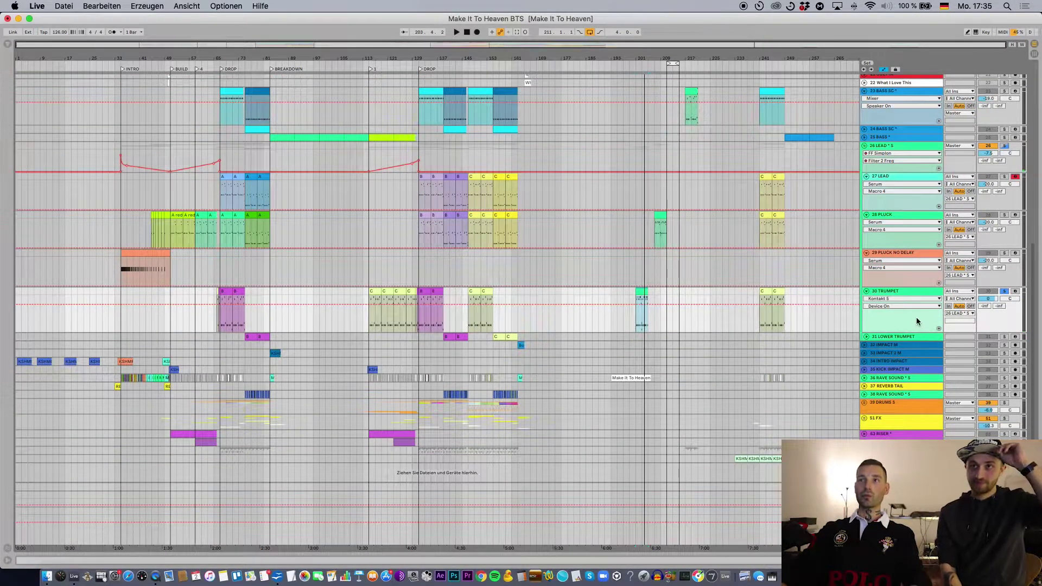
# Open the TRUMPET track's Kontakt 5 instrument, move its window to view the Session Horns - Performance patch, and close it
pyautogui.click(913, 292)
pyautogui.scroll(1, 912, 291)
pyautogui.doubleClick(907, 295)
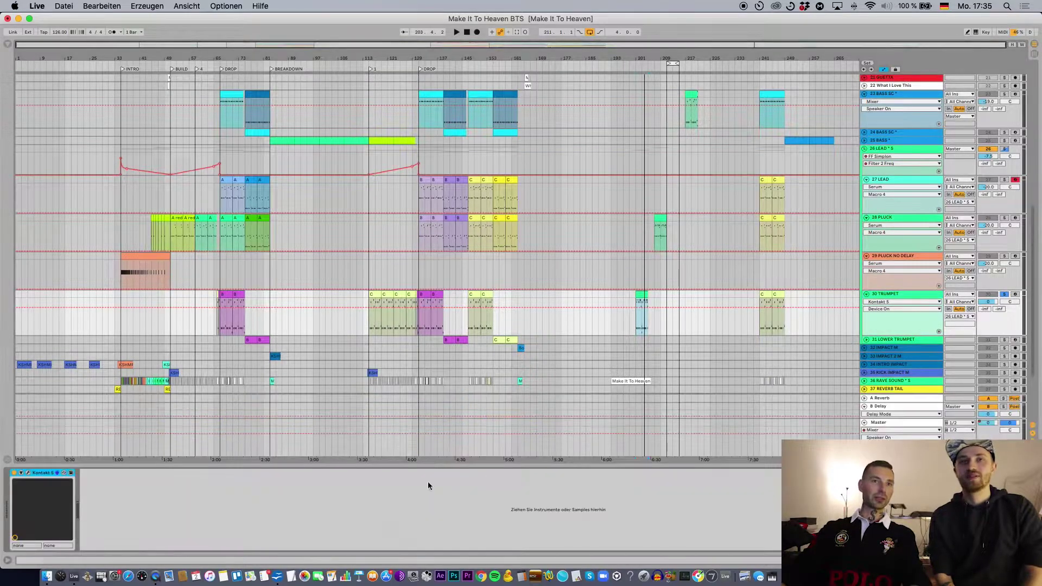
pyautogui.click(29, 472)
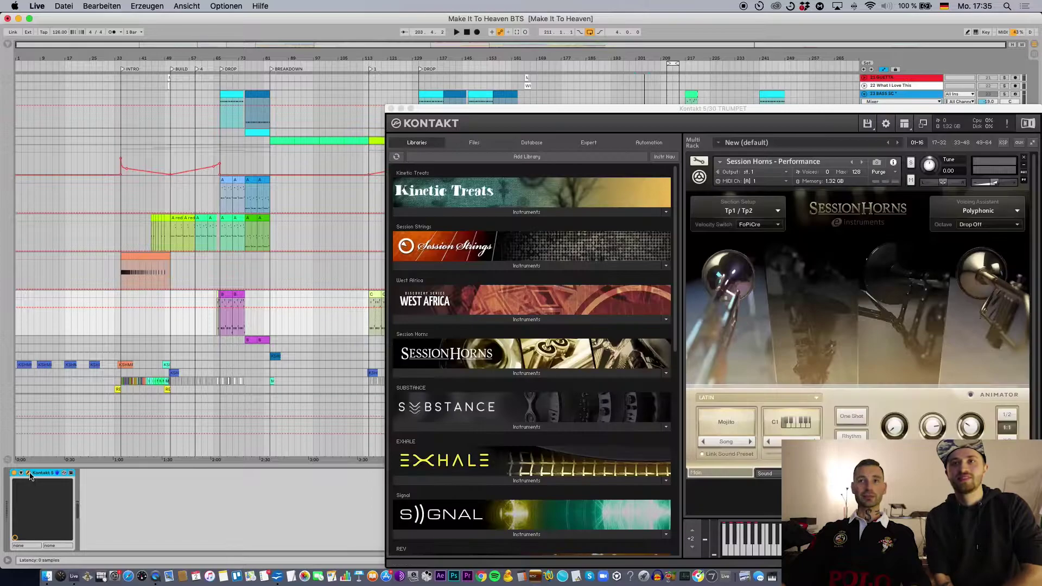
pyautogui.moveTo(770, 109); pyautogui.dragTo(572, 17)
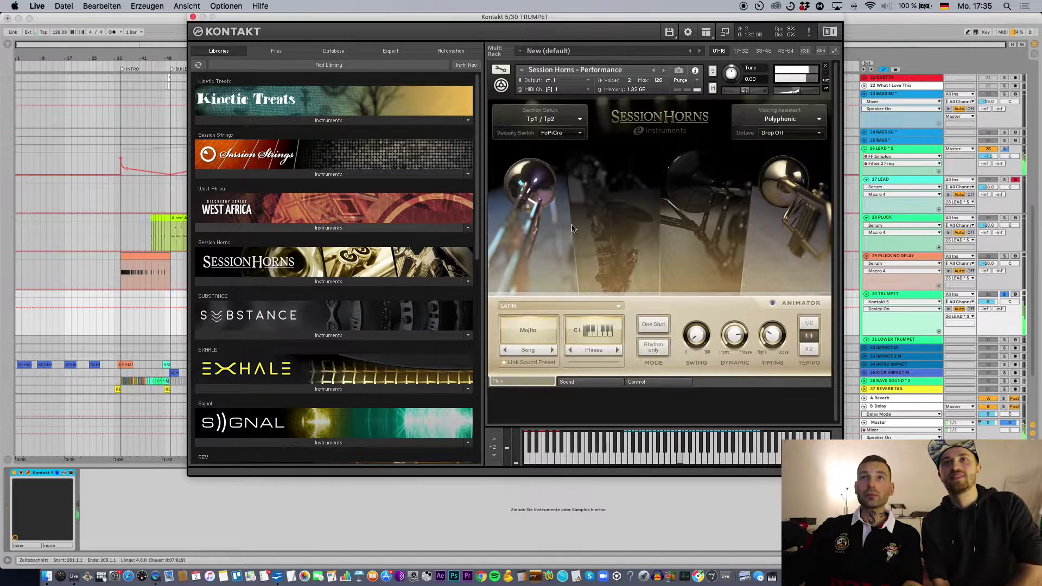
pyautogui.moveTo(489, 20)
pyautogui.mouseDown()
pyautogui.moveTo(478, 41)
pyautogui.moveTo(484, 30)
pyautogui.mouseUp()
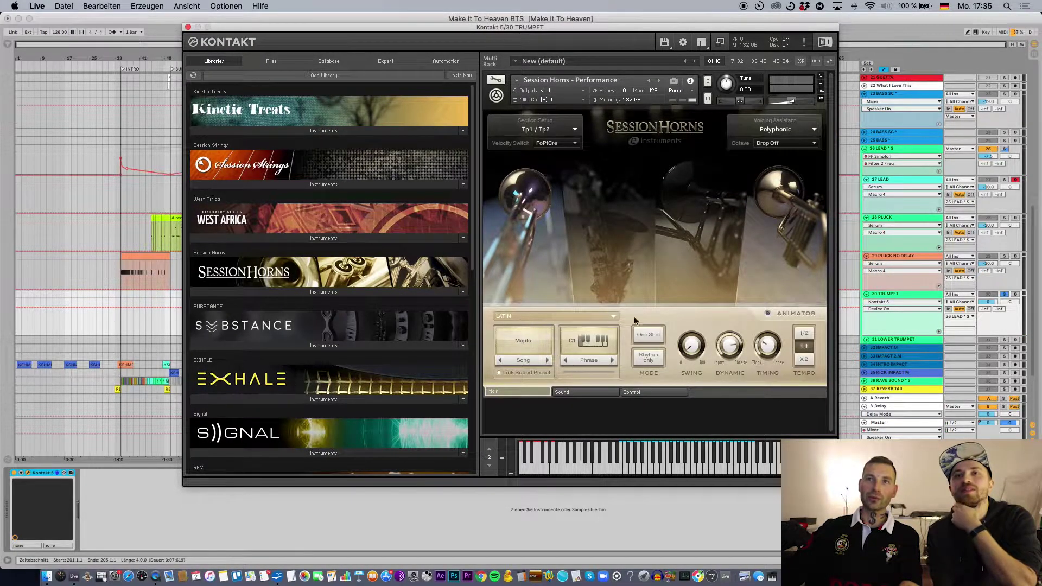
pyautogui.click(189, 27)
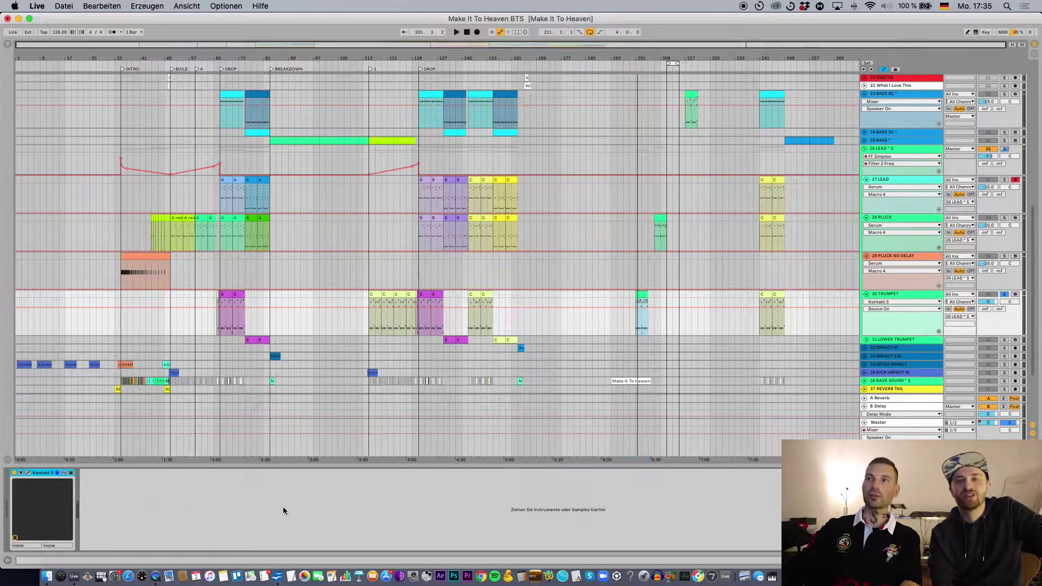
# Unfold the LOWER TRUMPET track, select its B clip at bar 139, and select the TRUMPET clip at bar 201 for comparison
pyautogui.scroll(-3, 868, 336)
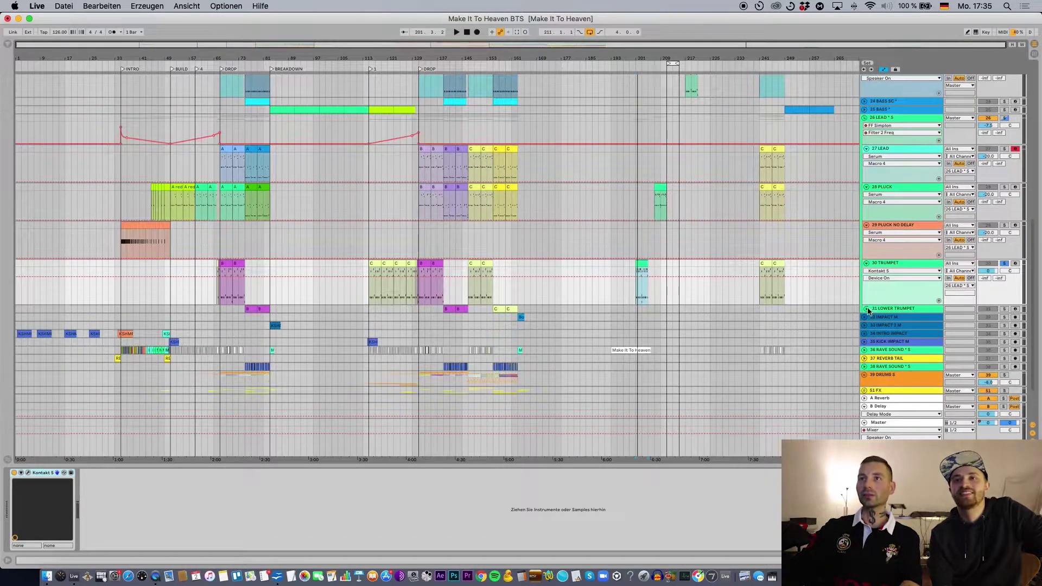
pyautogui.click(867, 309)
pyautogui.click(449, 312)
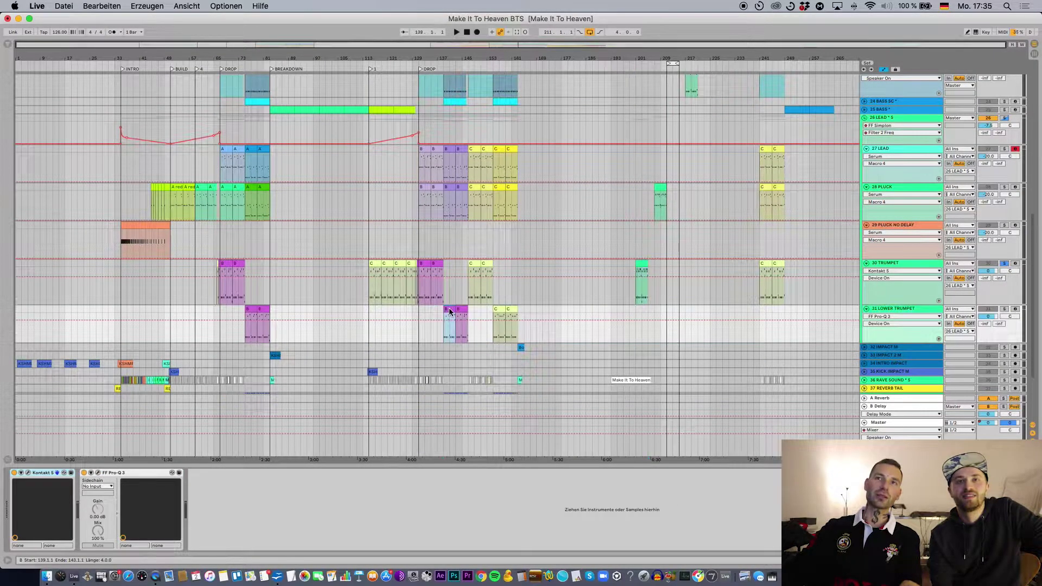
pyautogui.click(642, 274)
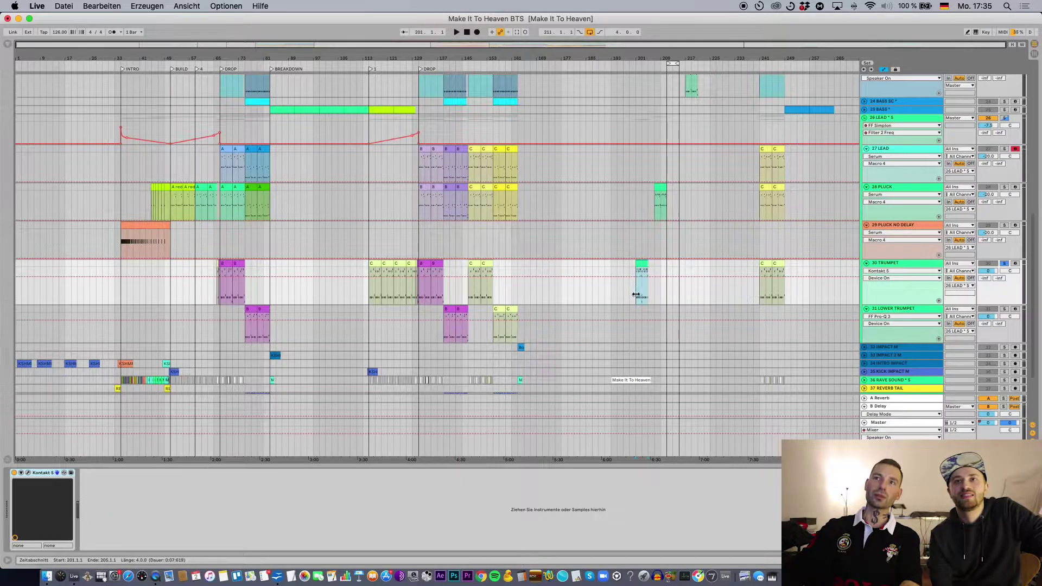
# Select the TRUMPET track's clip at bar 201 and arm the track for recording
pyautogui.click(917, 264)
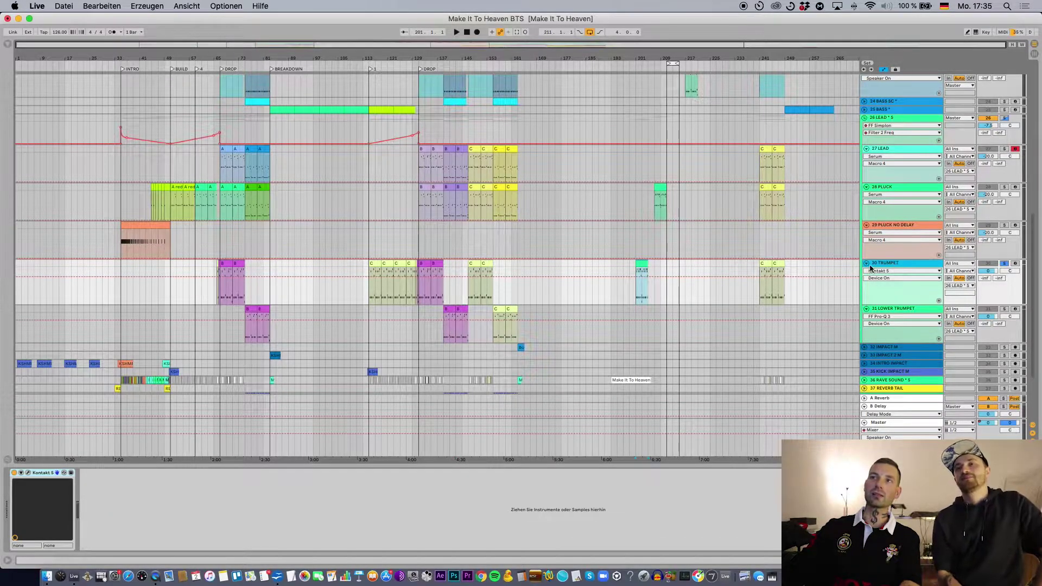
pyautogui.click(644, 293)
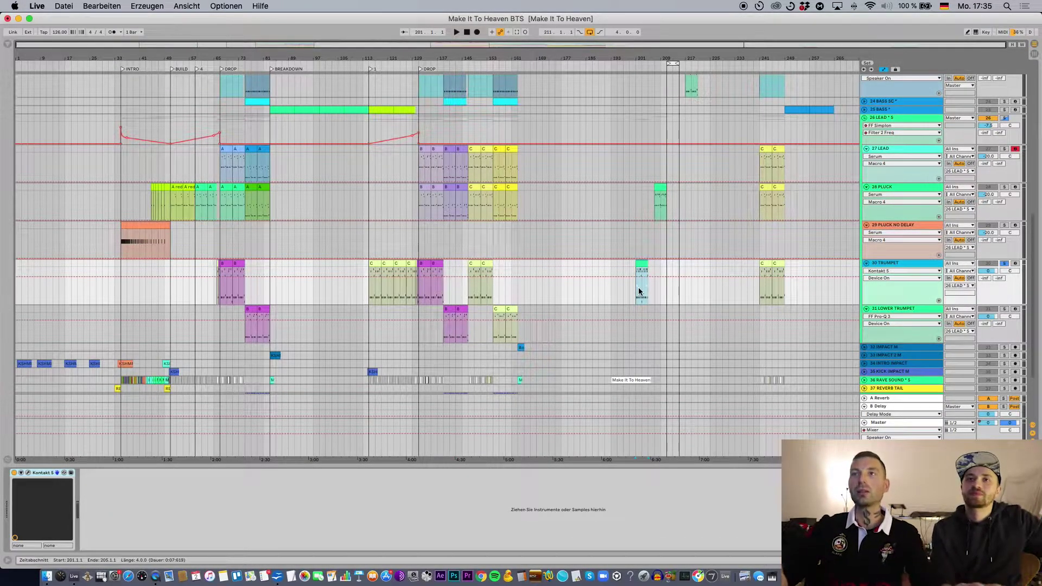
pyautogui.click(1018, 263)
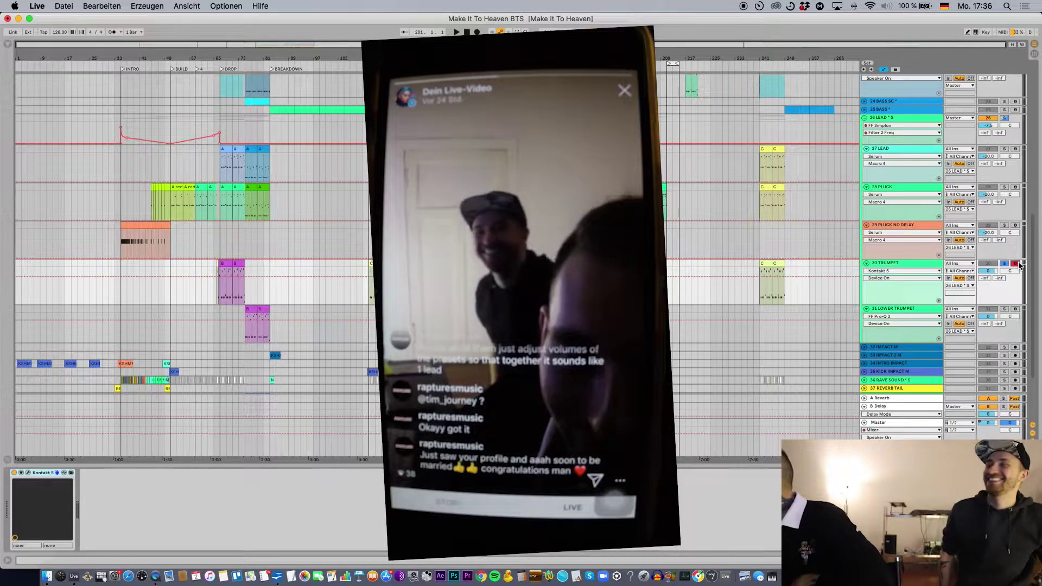
# Open the LOWER TRUMPET track's Kontakt 5 instrument, show the Session Horns main page with the section setup, and close the window
pyautogui.click(916, 310)
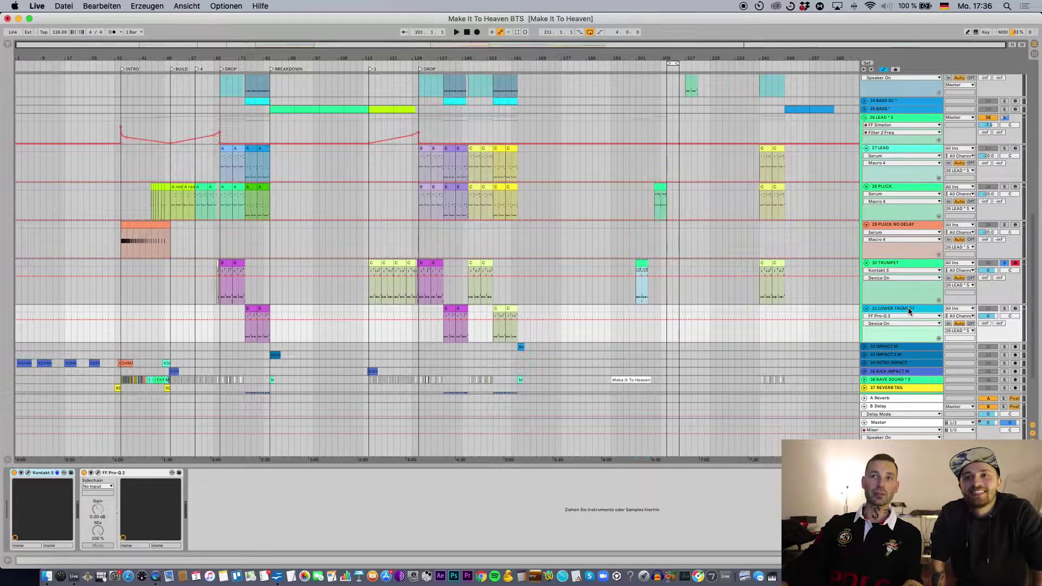
pyautogui.click(29, 473)
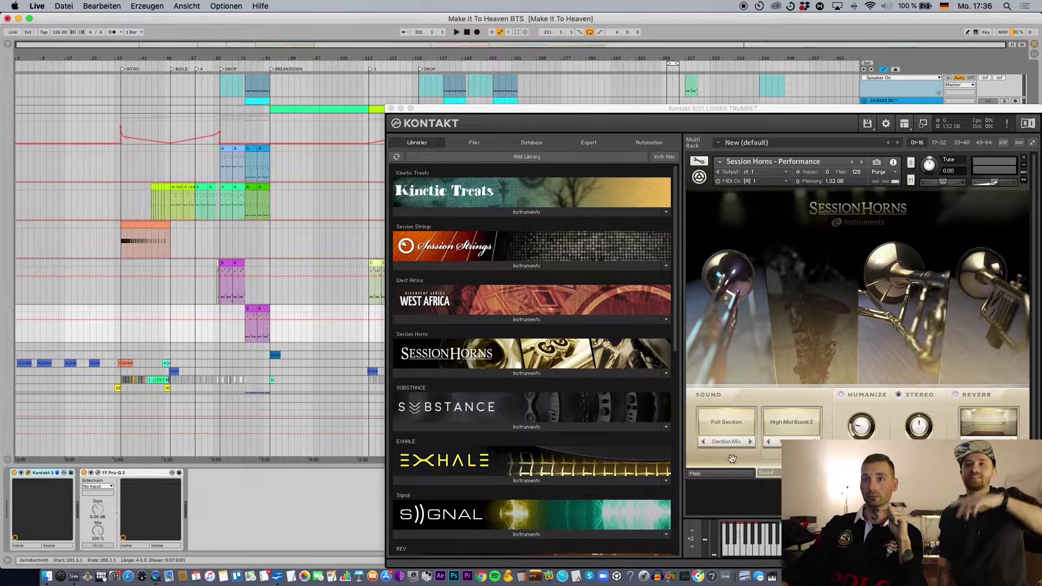
pyautogui.click(731, 474)
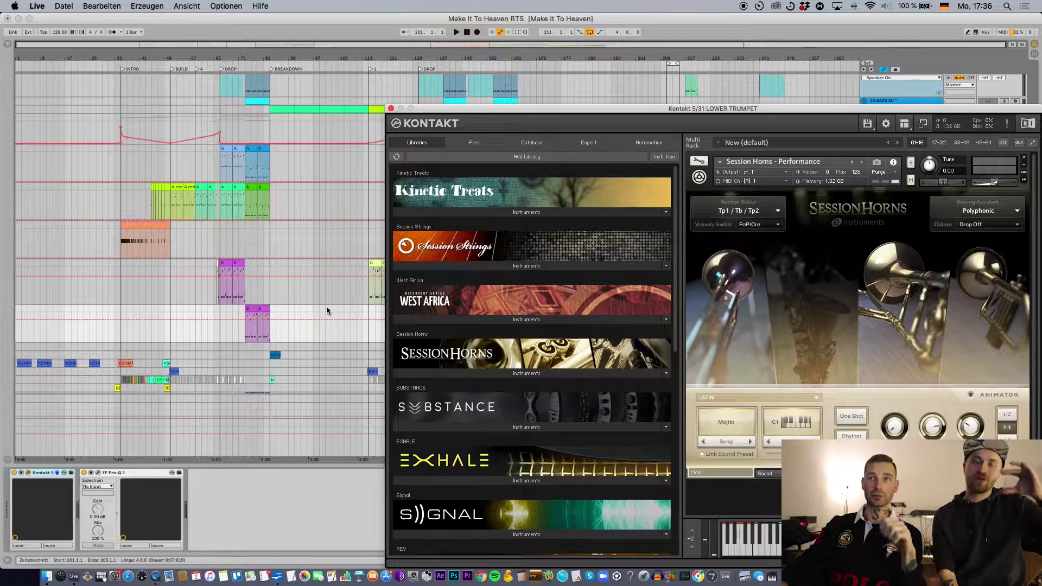
pyautogui.click(391, 108)
# Open the TRUMPET track's Kontakt 5 instrument to compare its section setup, and close the window
pyautogui.click(890, 263)
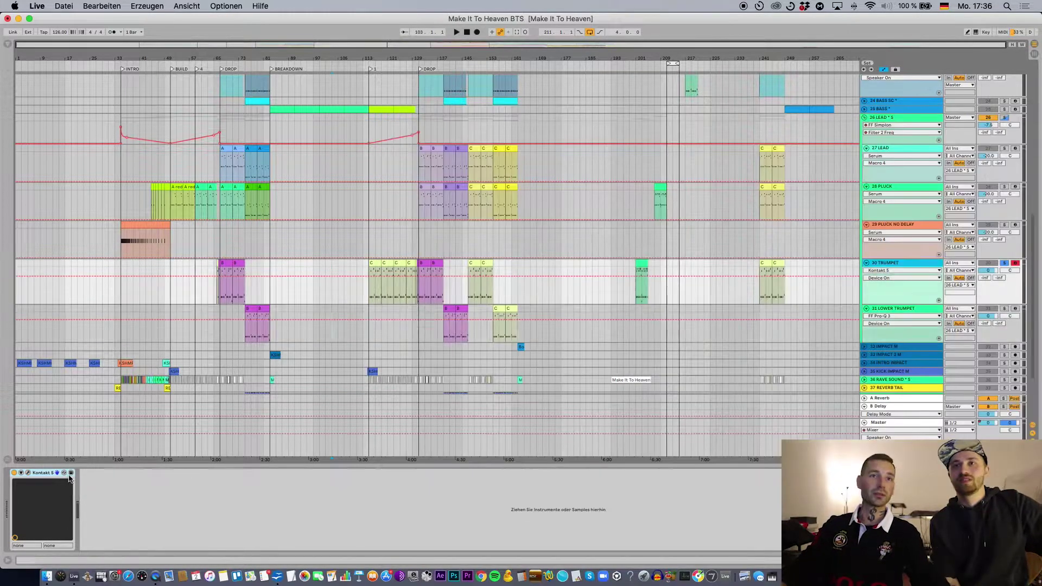
pyautogui.click(28, 473)
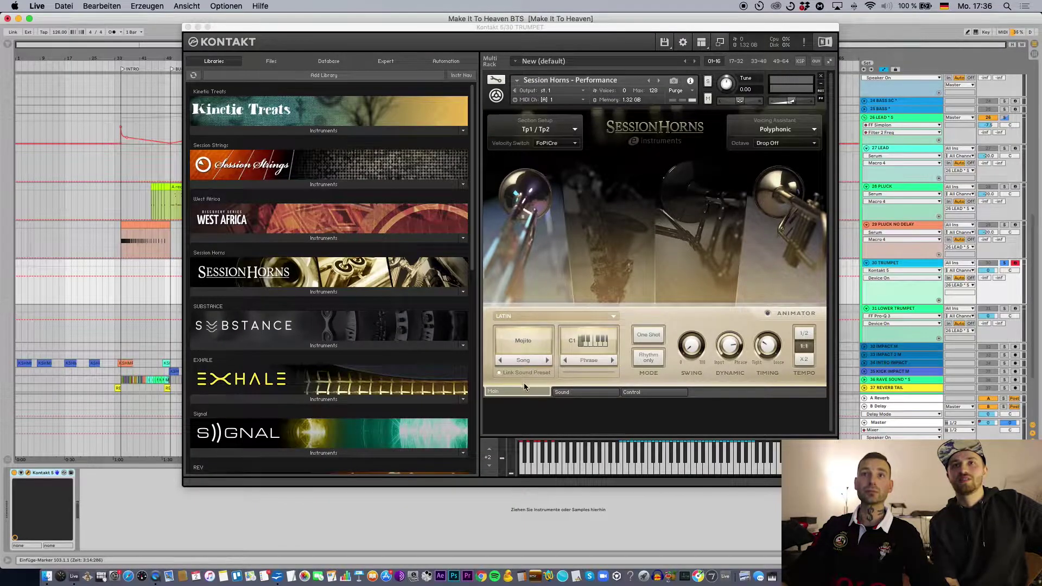
pyautogui.click(188, 27)
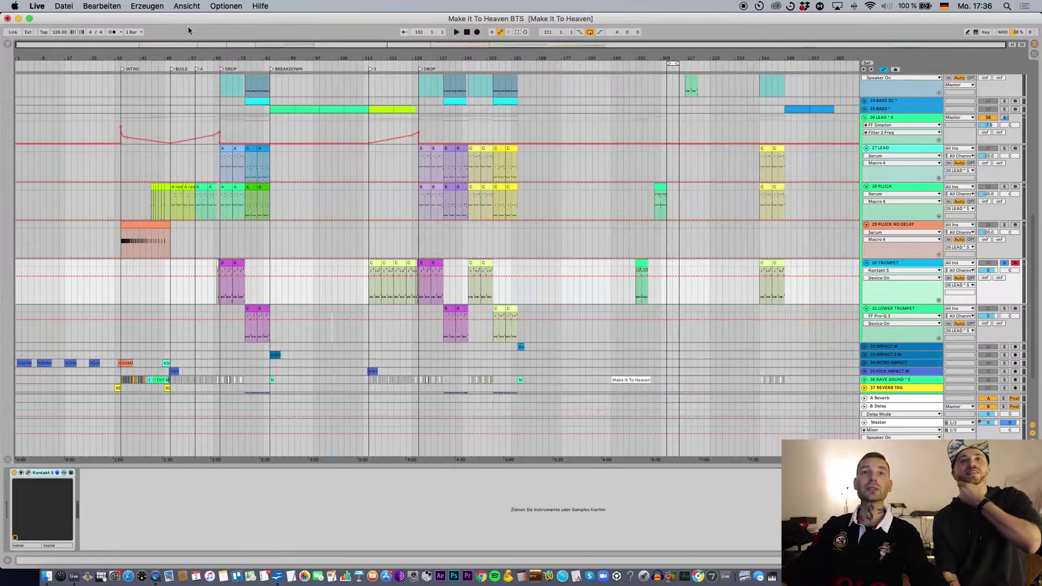
# Check the LOWER TRUMPET clip at bar 139 and play the TRUMPET track's B clip from bar 135
pyautogui.click(445, 308)
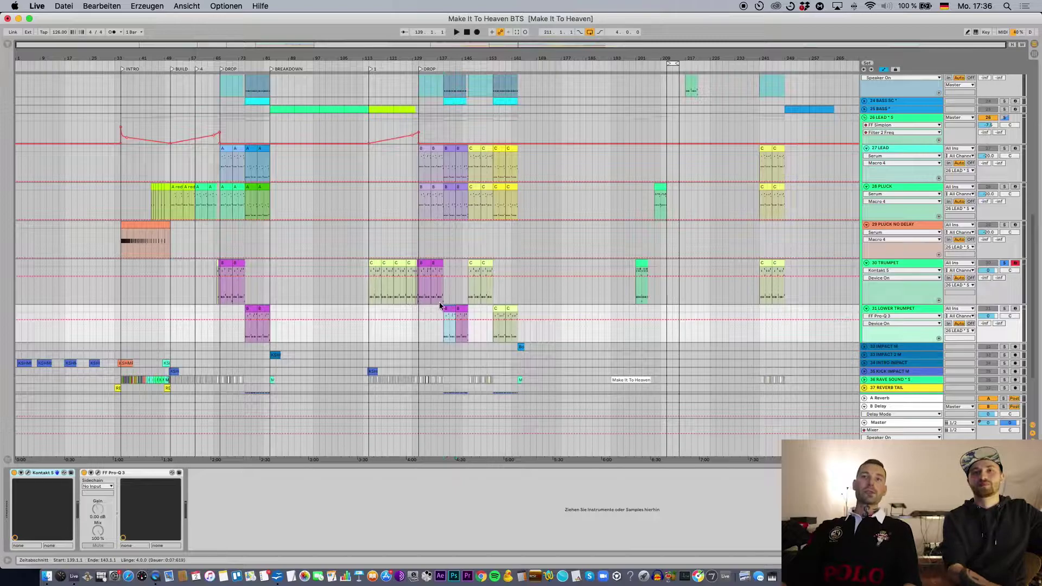
pyautogui.click(428, 286)
pyautogui.press('space')
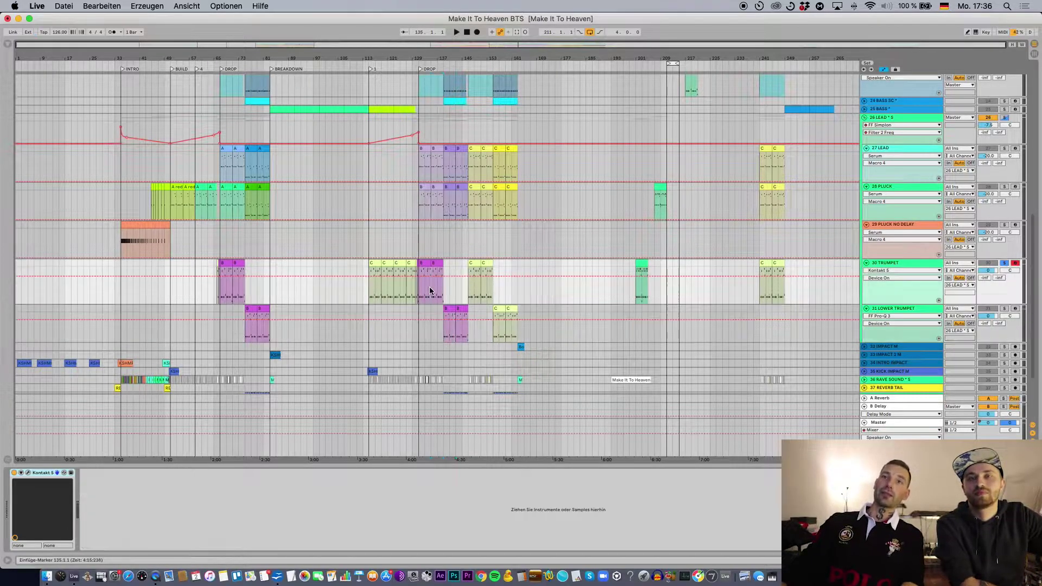
# Solo the LOWER TRUMPET track, play its B clip from bar 139, and stop playback
pyautogui.click(1004, 309)
pyautogui.click(450, 309)
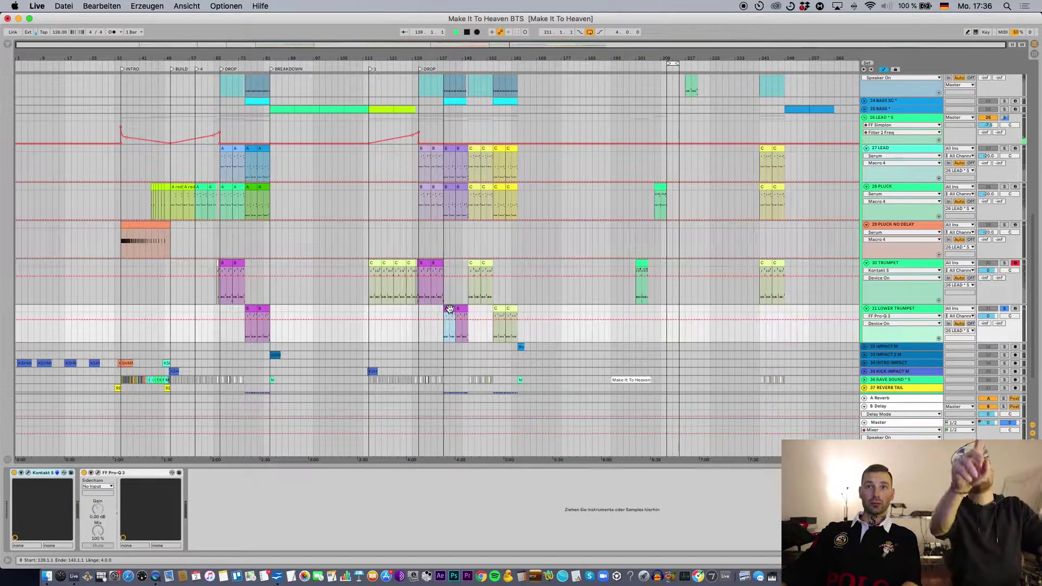
pyautogui.click(460, 309)
pyautogui.press('space')
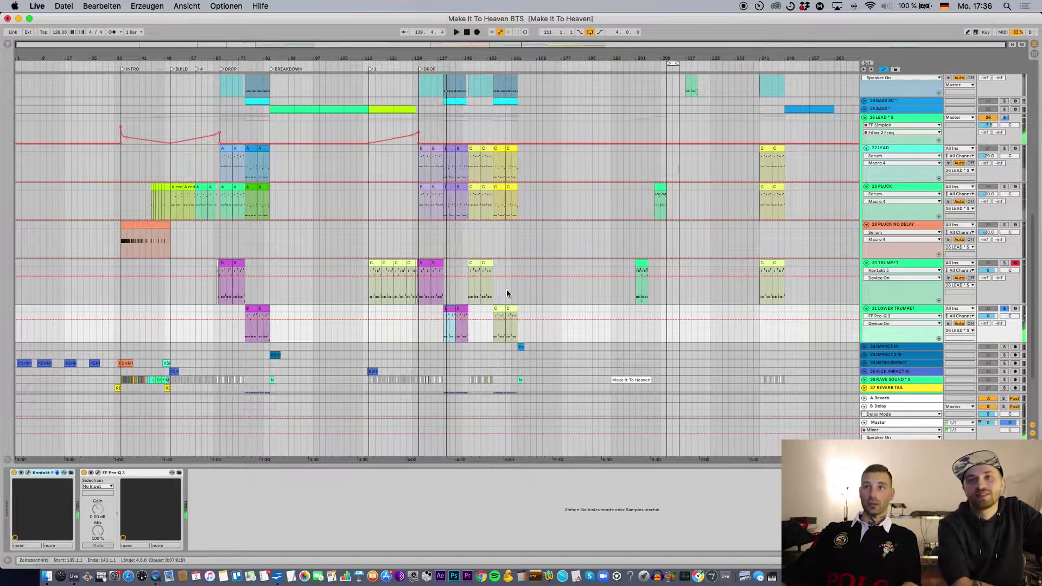
# Fold the TRUMPET, LOWER TRUMPET, PLUCK NO DELAY, PLUCK and LEAD tracks in the LEAD group
pyautogui.click(867, 263)
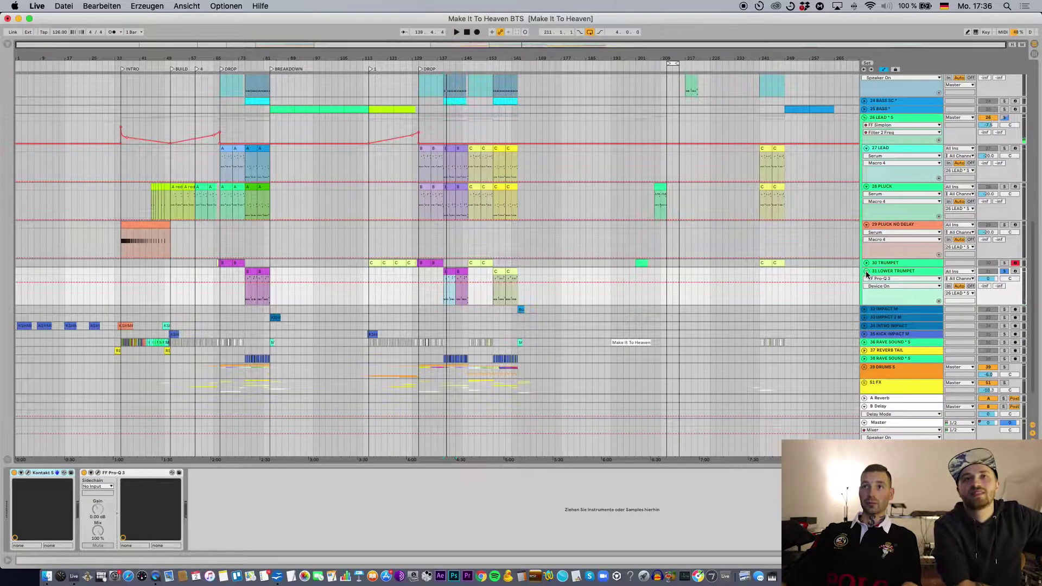
pyautogui.click(866, 271)
pyautogui.scroll(5, 886, 232)
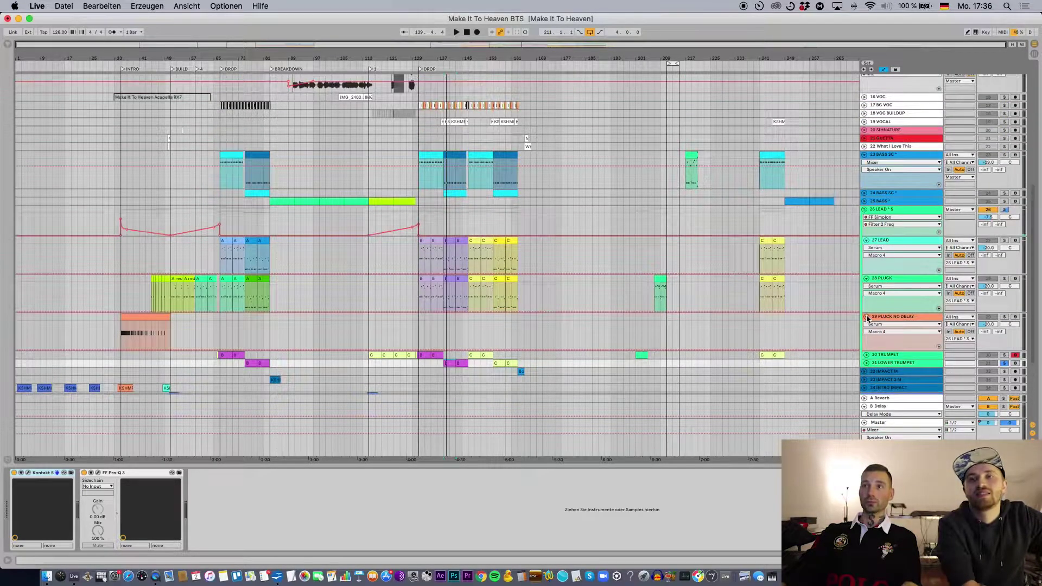
pyautogui.click(866, 317)
pyautogui.click(866, 278)
pyautogui.click(867, 242)
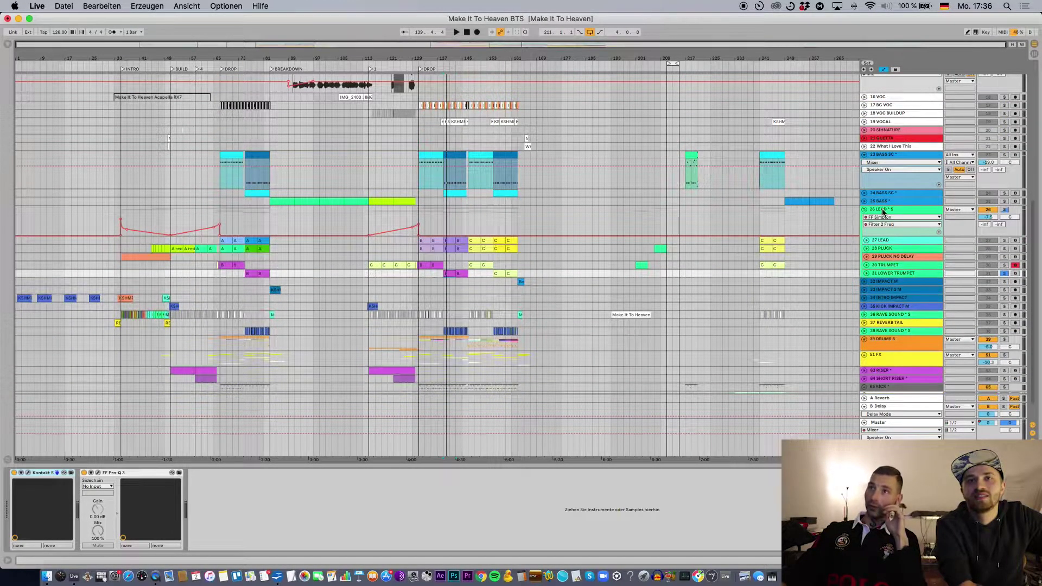
# Display the LEAD group's effect chain and look through its compressors, FF Simplon, Audio Effect Rack and EQs
pyautogui.click(884, 210)
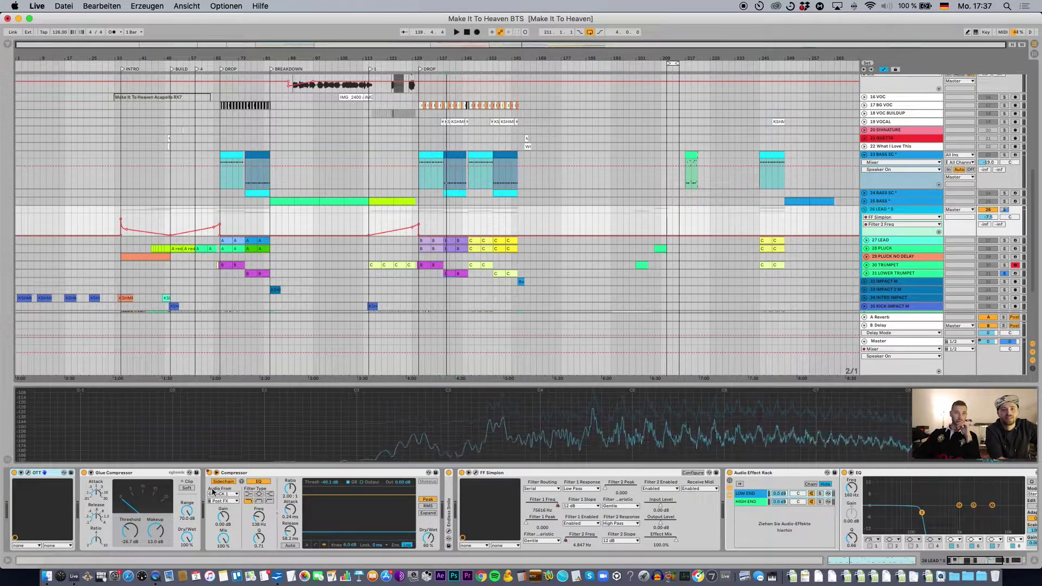
pyautogui.hscroll(3, 601, 500)
pyautogui.hscroll(10, 602, 500)
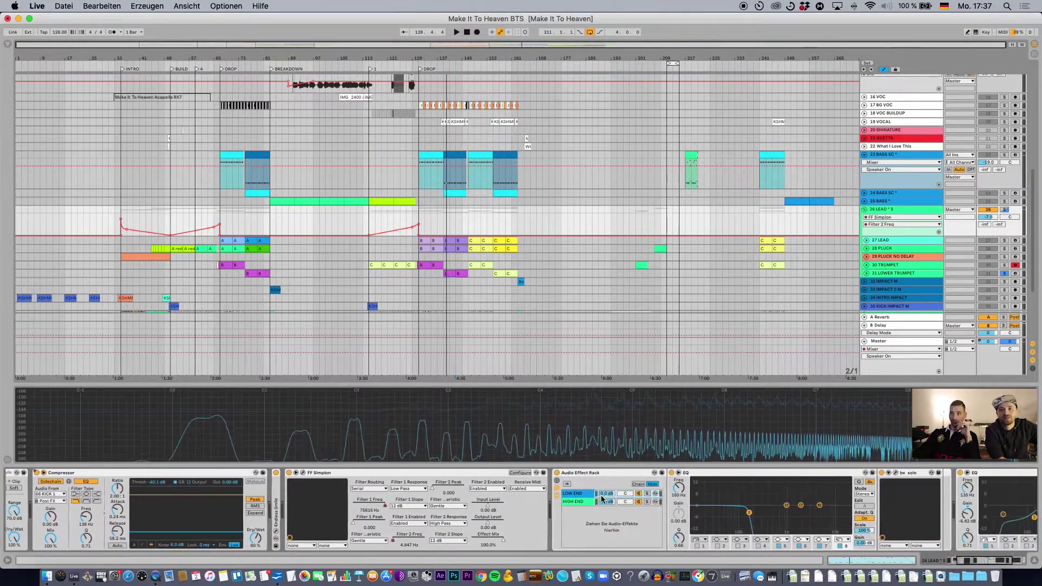
pyautogui.hscroll(-12, 601, 500)
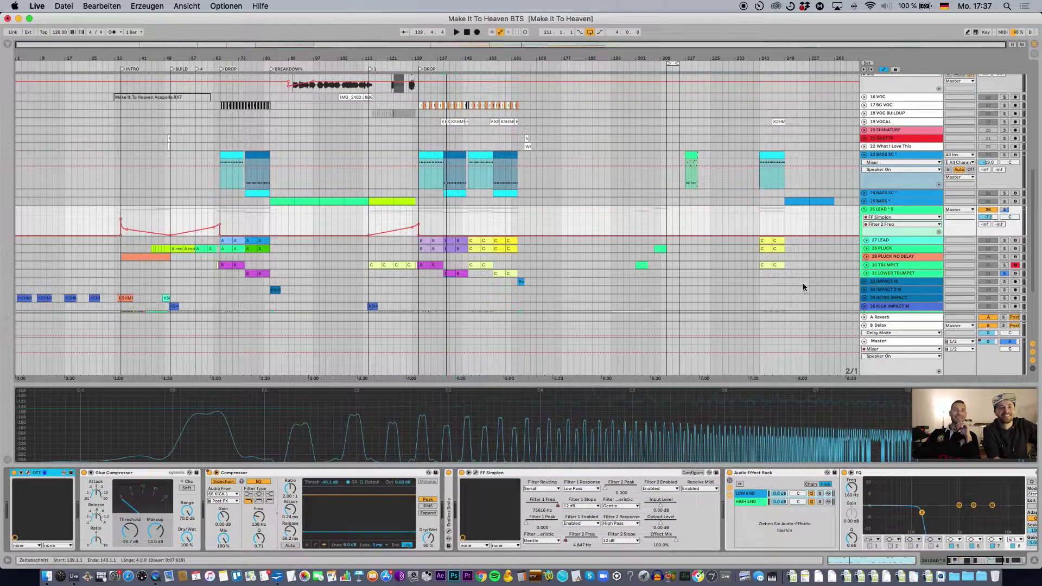
# Solo the whole LEAD group, play the first drop from bar 67, and stop playback
pyautogui.click(888, 244)
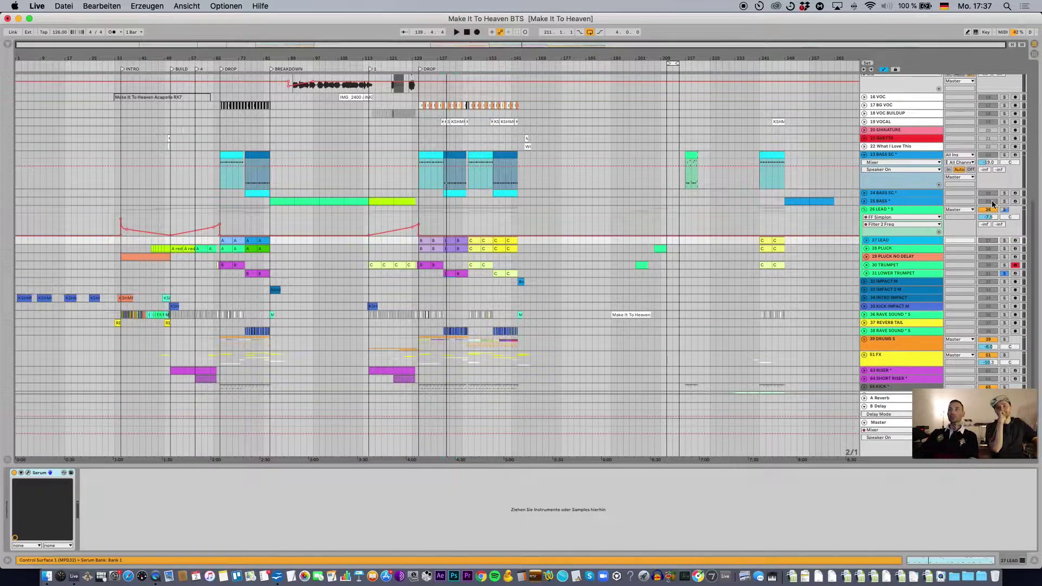
pyautogui.click(1004, 210)
pyautogui.click(227, 241)
pyautogui.press('space')
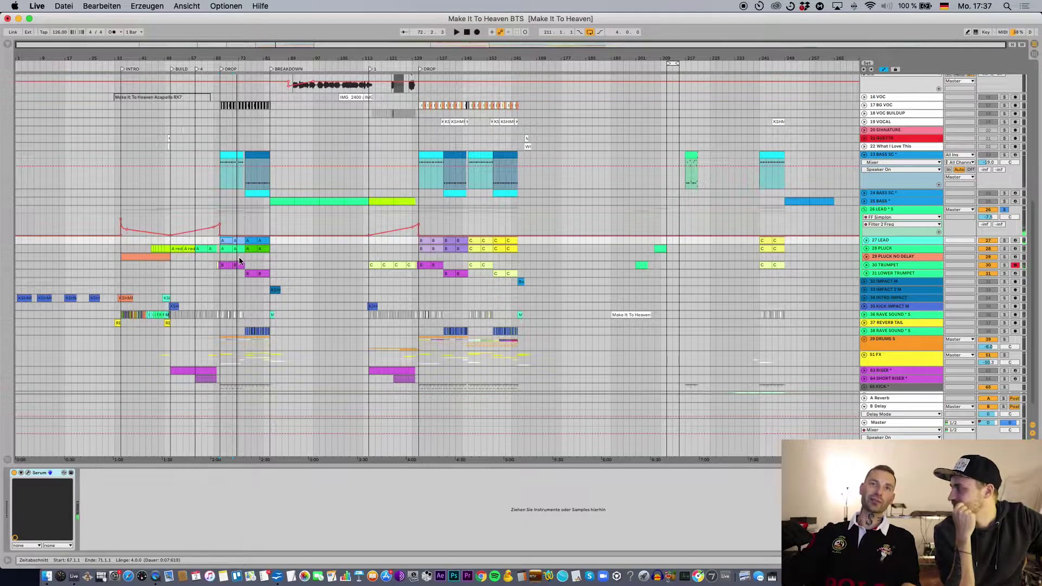
pyautogui.press('space')
# Enlarge the first drop in the arrangement and play the soloed LEAD group through its second half
pyautogui.click(229, 258)
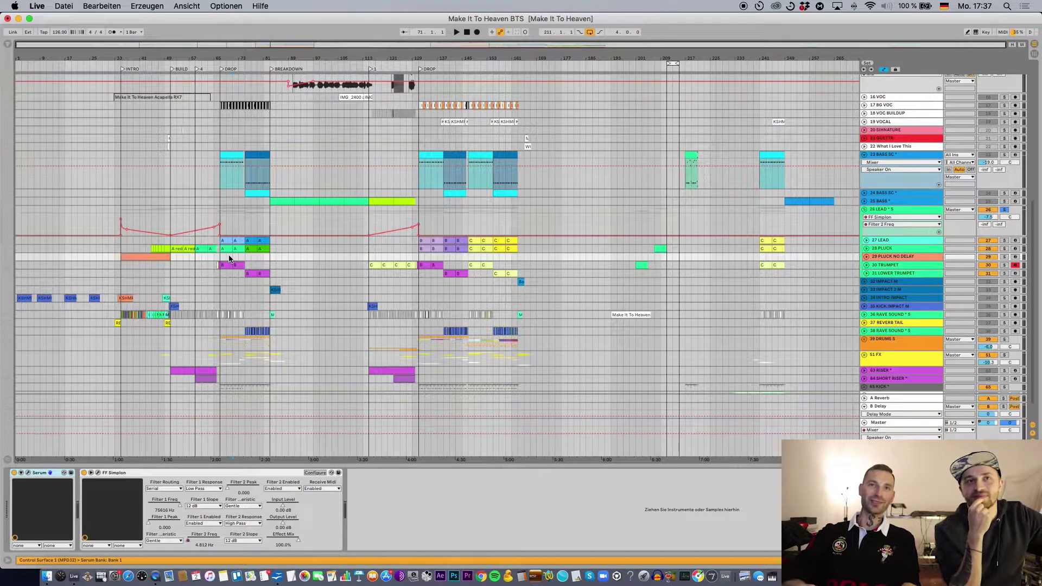
pyautogui.press('+')
pyautogui.click(255, 258)
pyautogui.press('space')
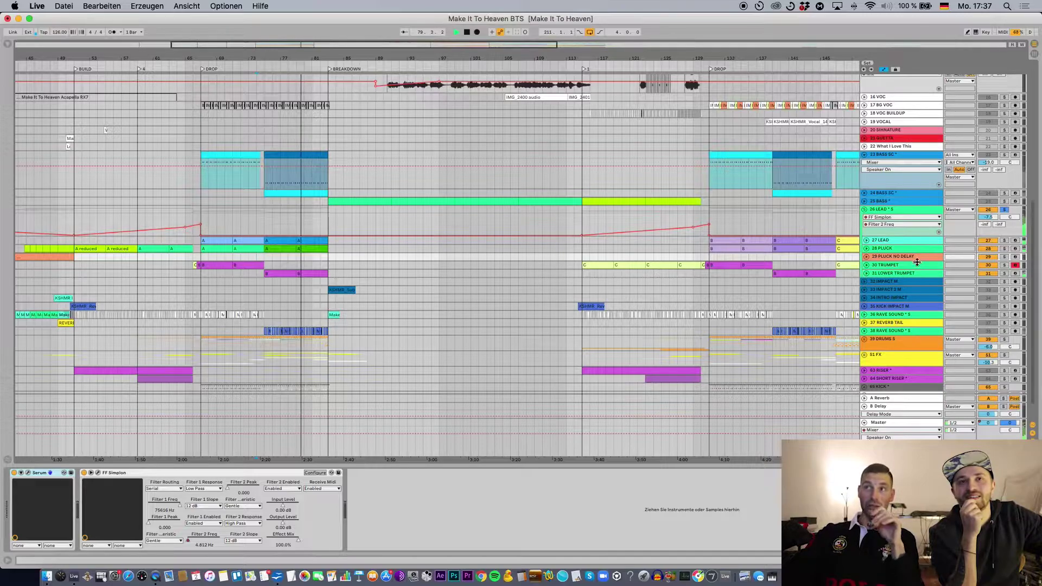
# Examine the LEAD group's effect chain through to the last EQ and Spectrum during playback, and stop playback
pyautogui.click(920, 210)
pyautogui.hscroll(8, 731, 540)
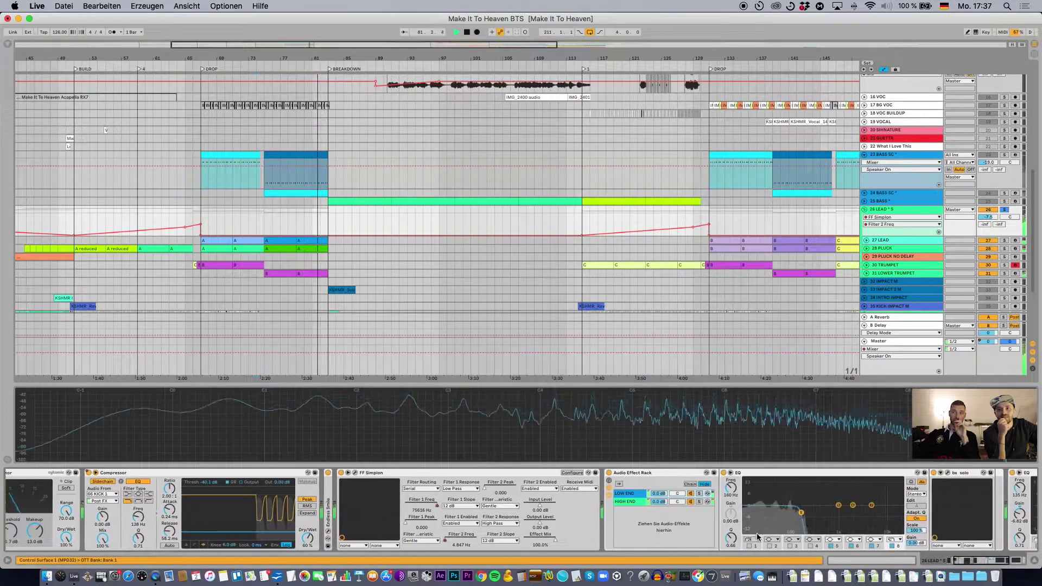
pyautogui.hscroll(5, 731, 533)
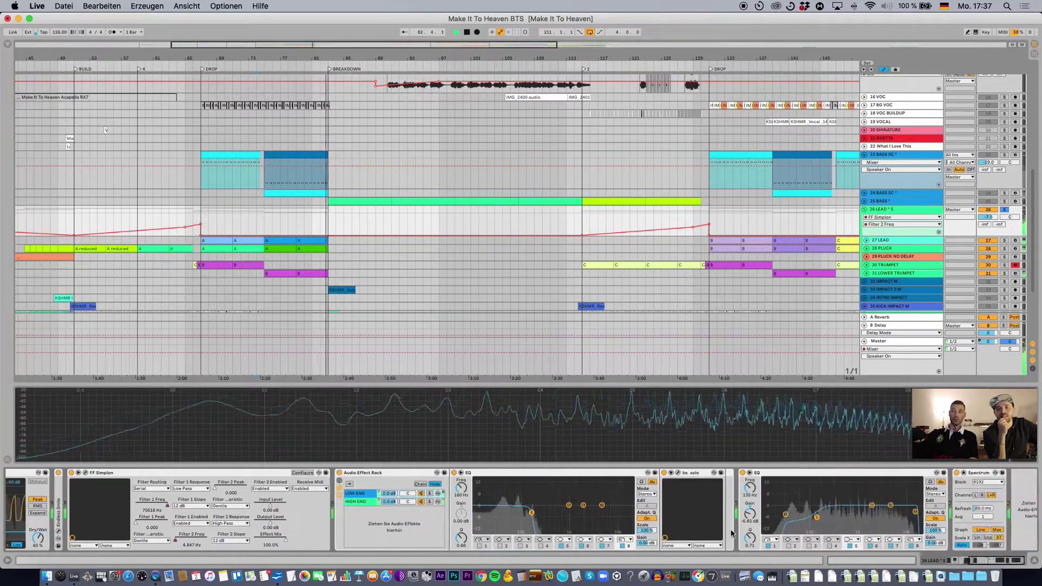
pyautogui.press('space')
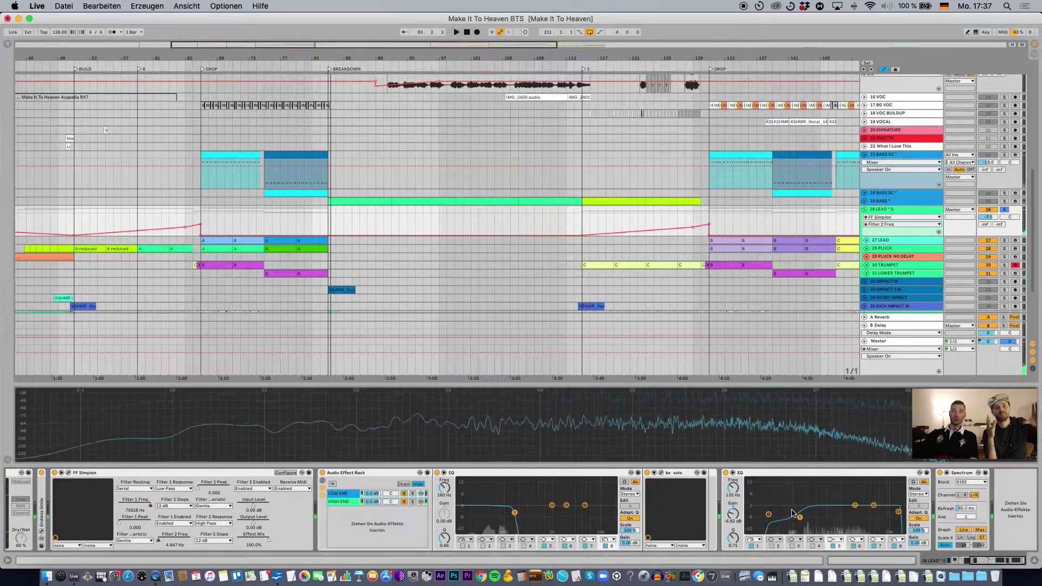
pyautogui.hscroll(-1, 730, 491)
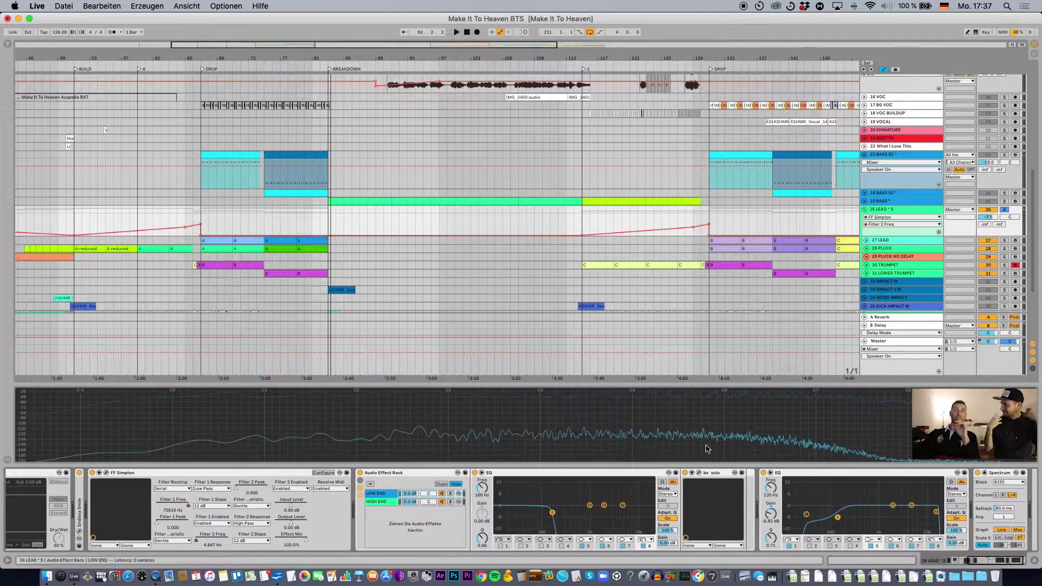
# Hide the device view, play the soloed LEAD group from bar 115 into the TRUMPET track's C clips, and stop playback
pyautogui.click(529, 273)
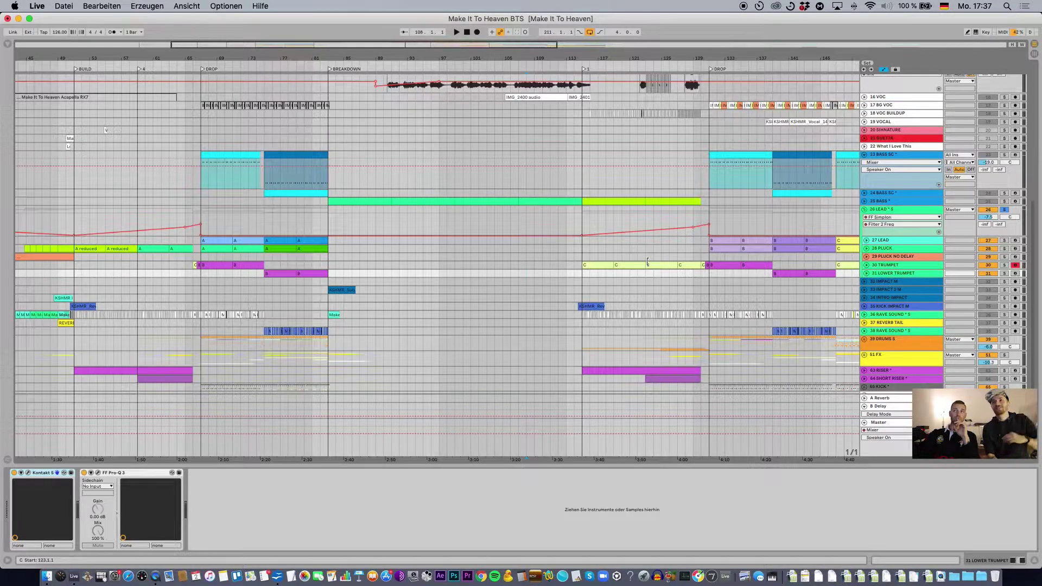
pyautogui.click(880, 212)
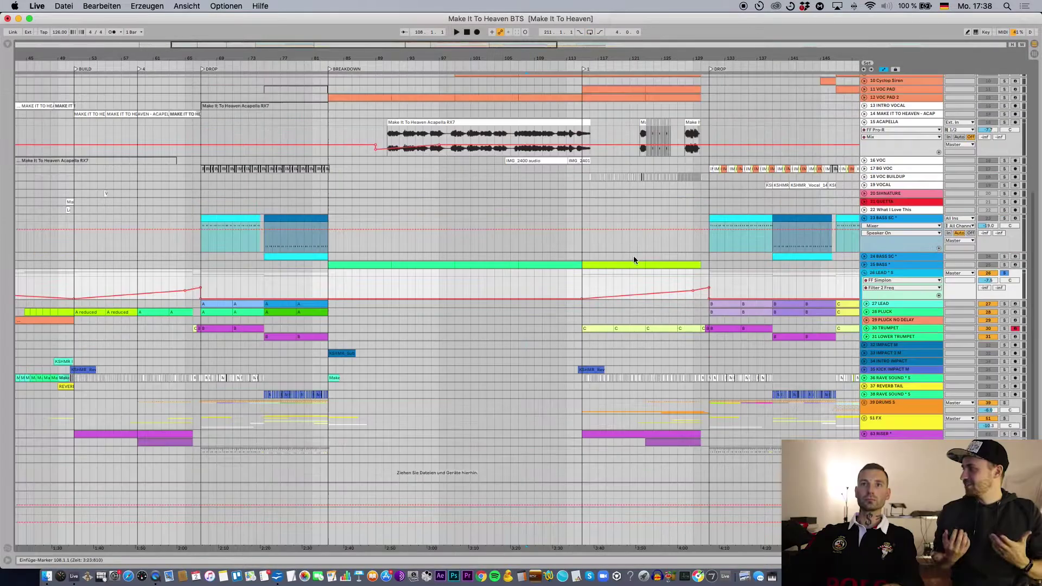
pyautogui.click(494, 325)
pyautogui.press('-')
pyautogui.press('-')
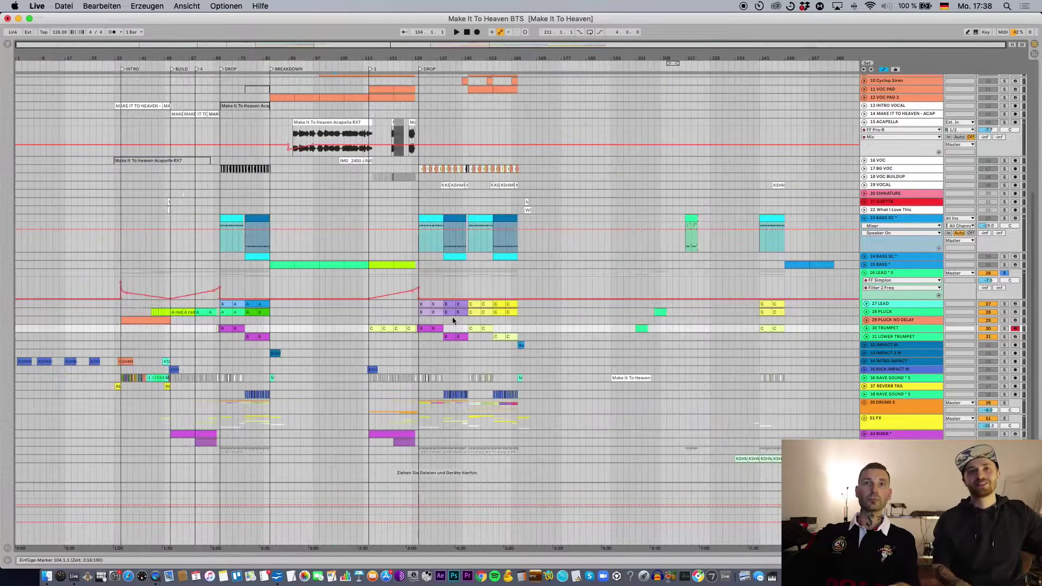
pyautogui.scroll(1, 374, 328)
pyautogui.press('space')
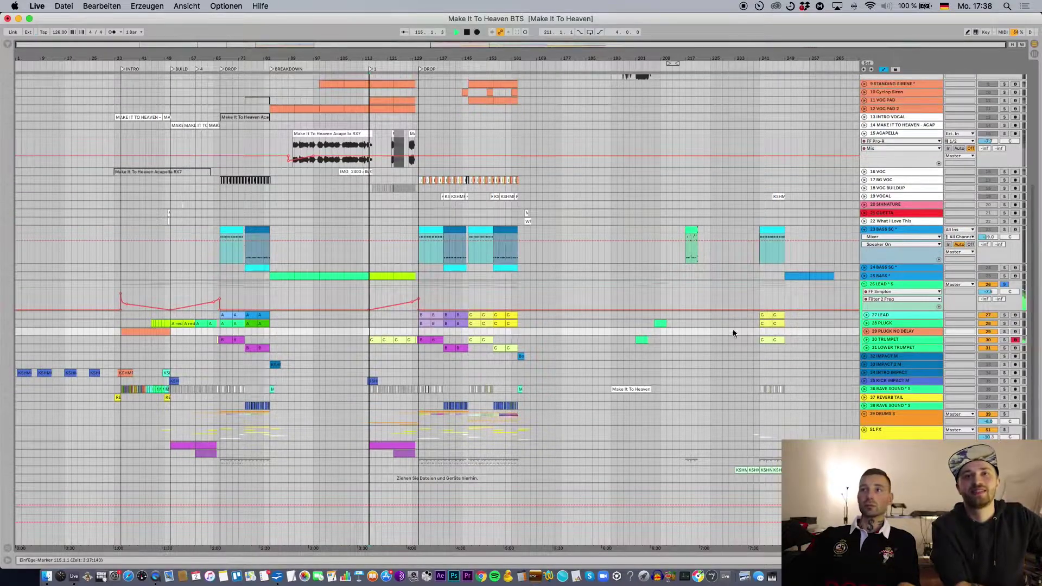
pyautogui.click(399, 340)
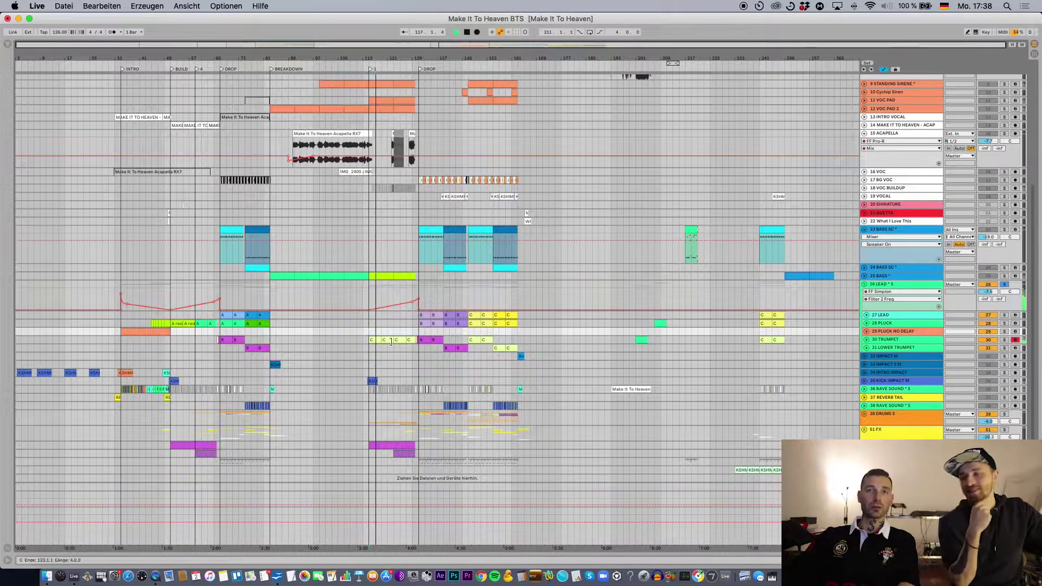
pyautogui.click(408, 341)
pyautogui.press('space')
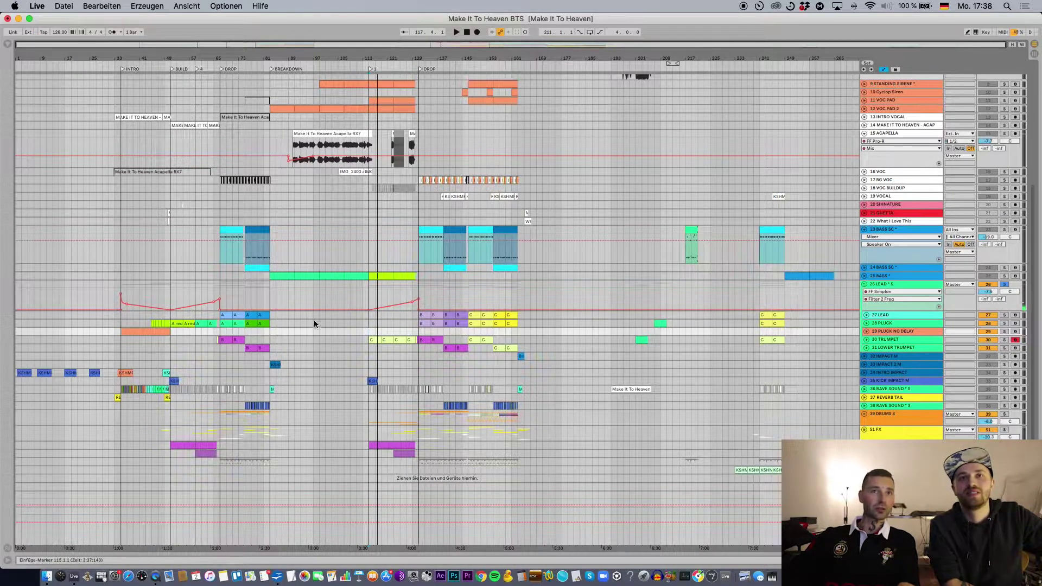
# Play the soloed LEAD group from bar 59 in the first build-up and select the PLUCK track
pyautogui.click(196, 334)
pyautogui.press('space')
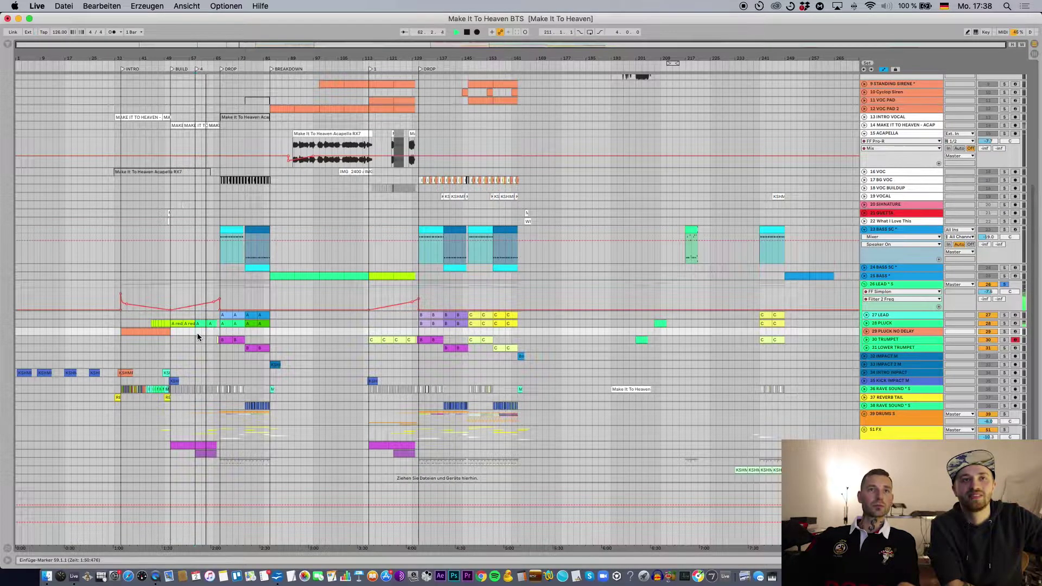
pyautogui.click(911, 323)
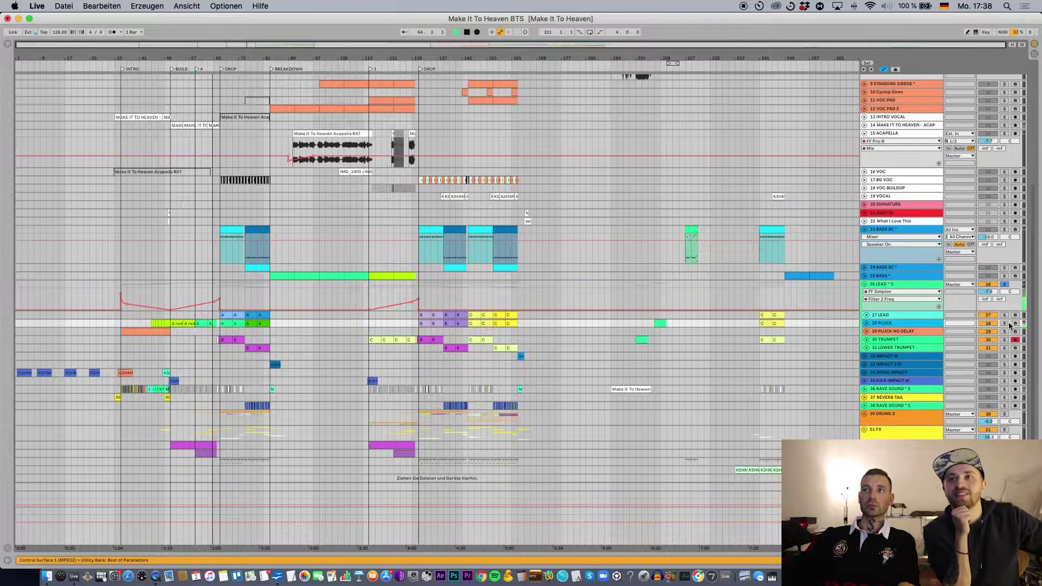
# Stop playback, select the clip on the PLUCK NO DELAY track, and show the LEAD group's effect chain
pyautogui.press('space')
pyautogui.click(159, 331)
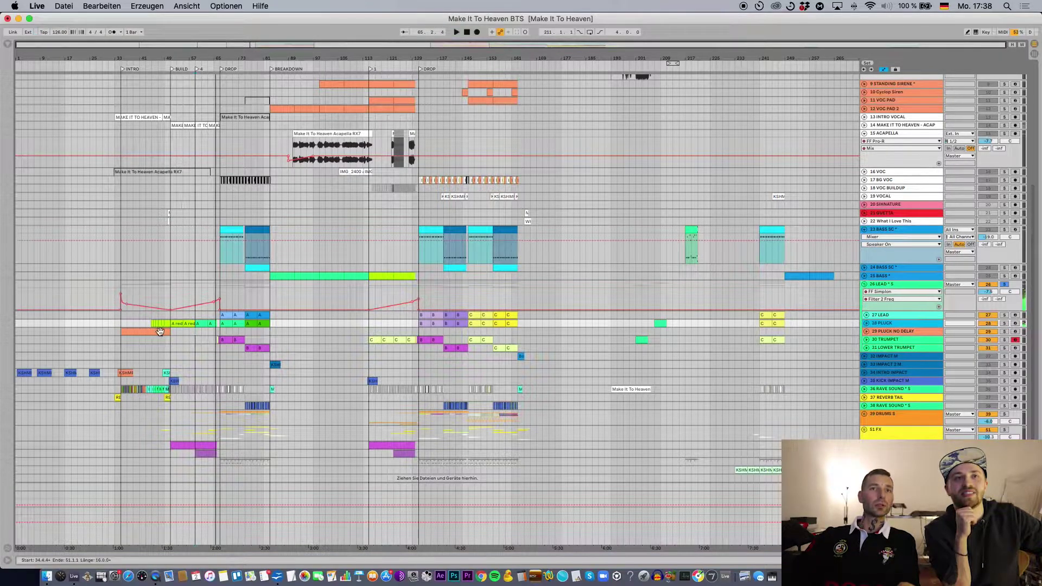
pyautogui.doubleClick(896, 284)
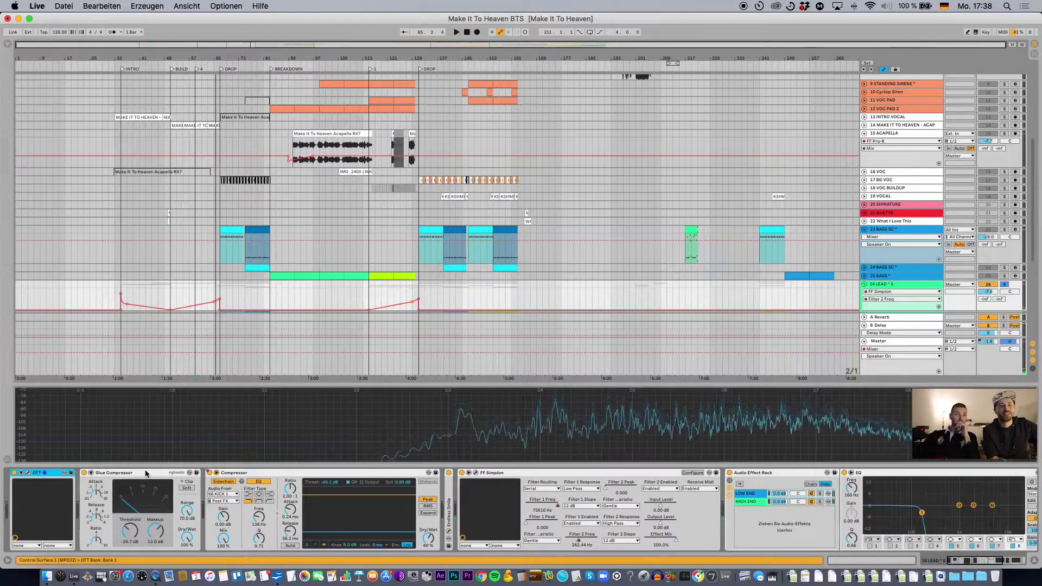
# Open the OTT plug-in window on the LEAD group, audition the group briefly, close the window and stop playback
pyautogui.doubleClick(50, 474)
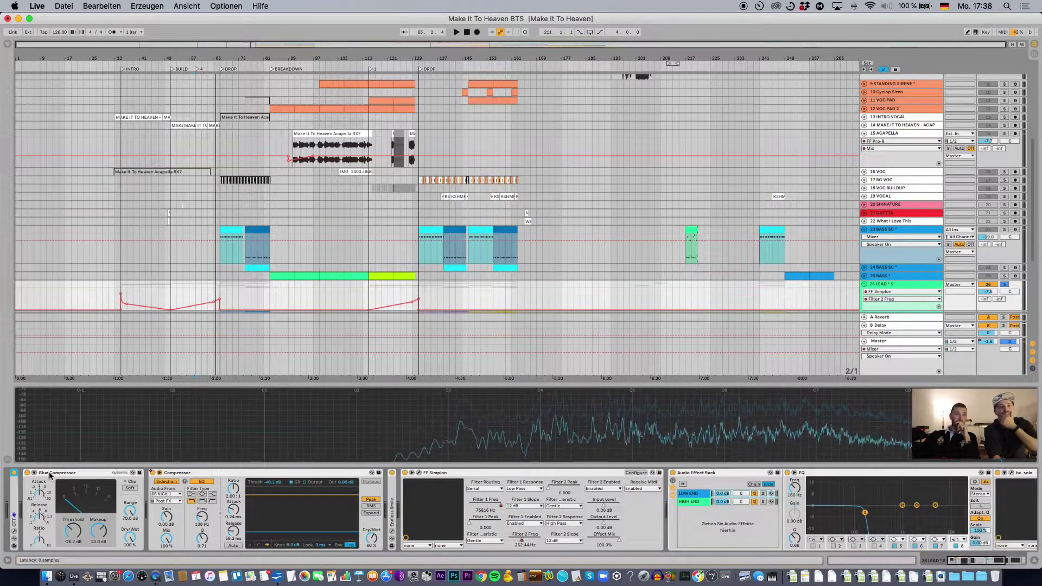
pyautogui.doubleClick(14, 494)
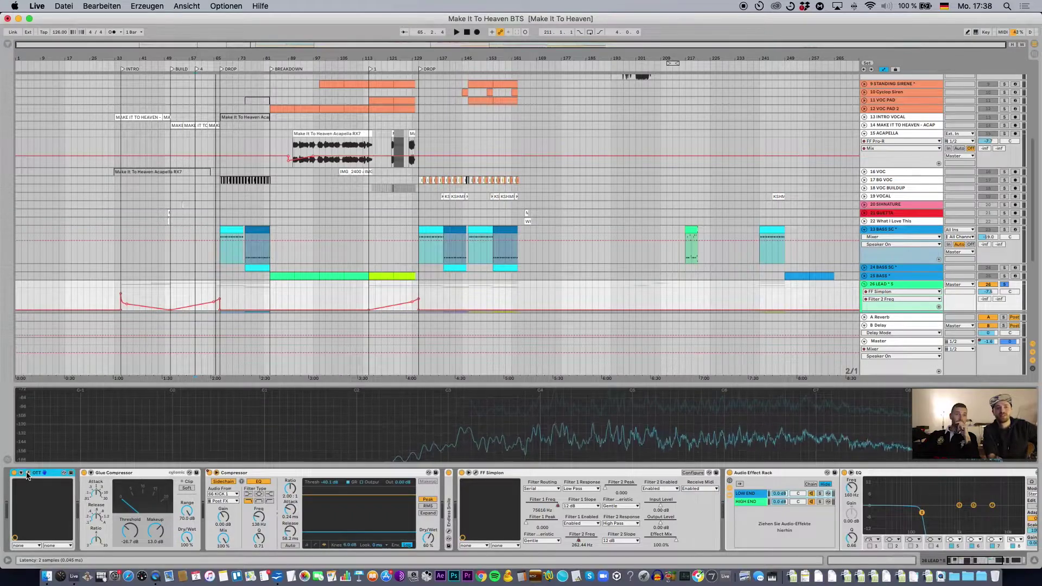
pyautogui.click(27, 476)
pyautogui.press('space')
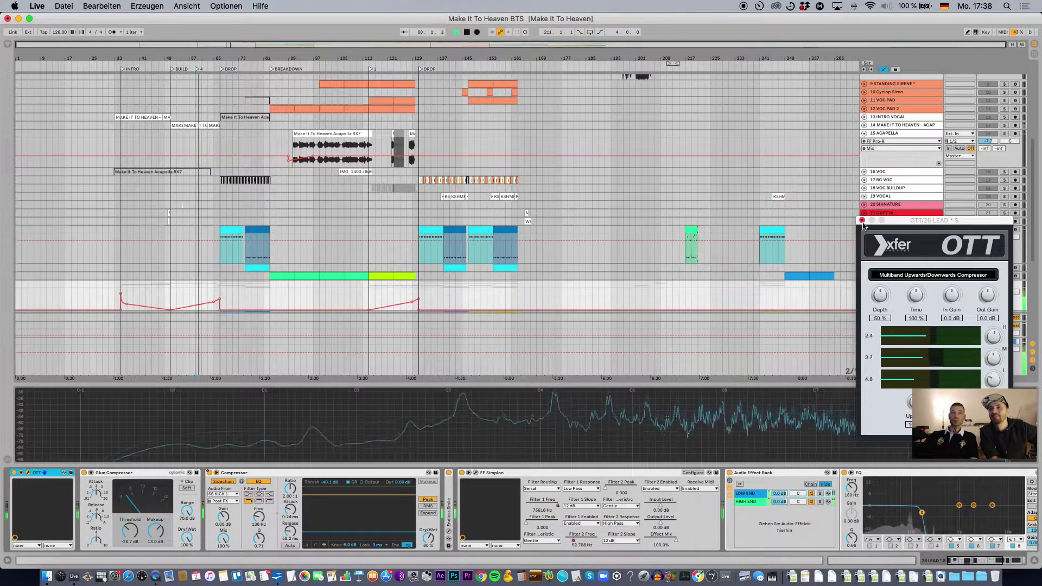
pyautogui.click(862, 221)
pyautogui.press('space')
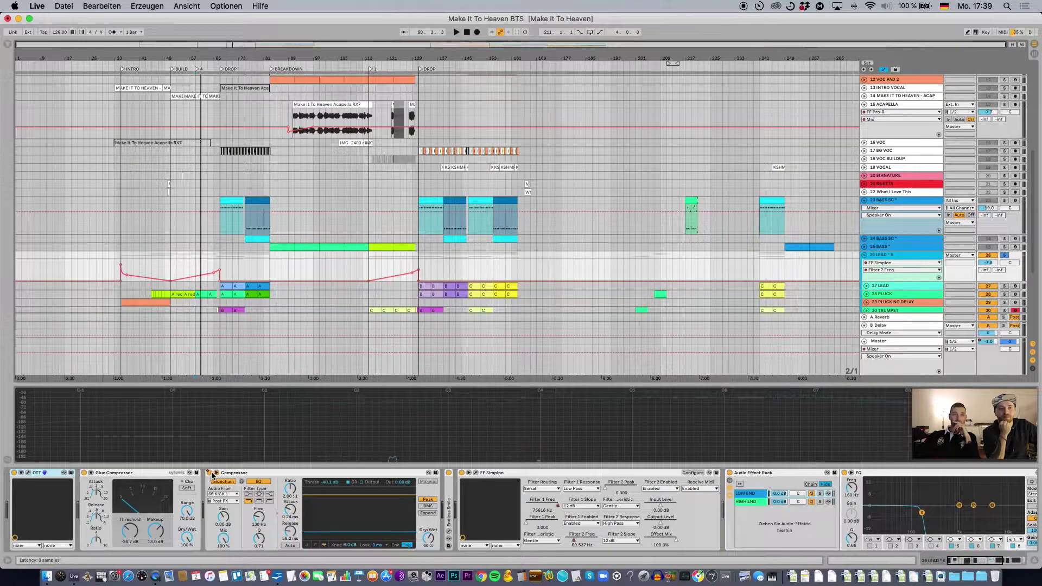
# Show the LEAD group Compressor's Device On automation in the arrangement
pyautogui.rightClick(209, 473)
pyautogui.click(234, 483)
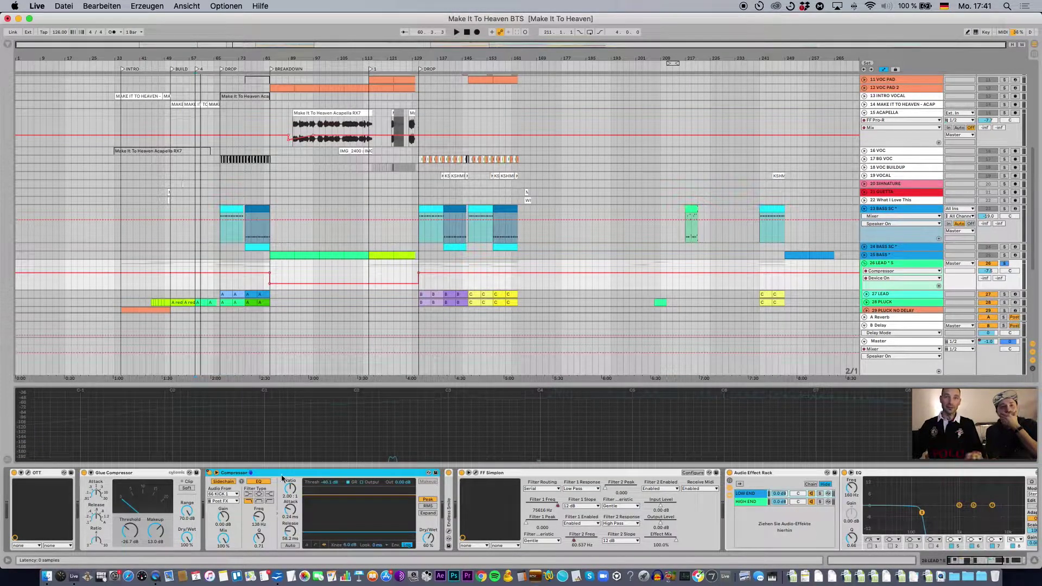
# Expand Endless Smile in the LEAD chain, view its Intensity and preset in the plug-in window, and close the window
pyautogui.doubleClick(450, 494)
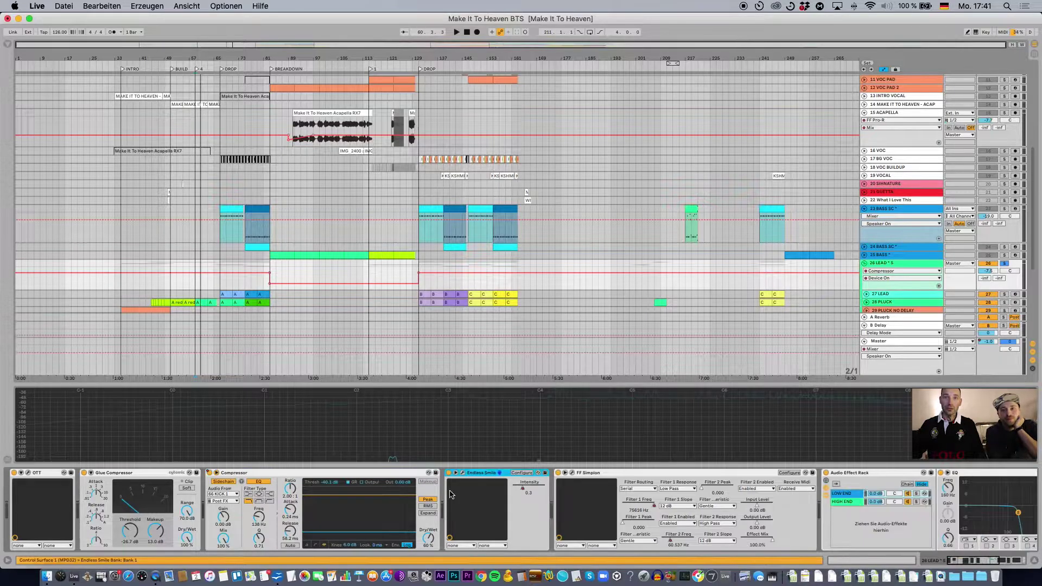
pyautogui.doubleClick(482, 475)
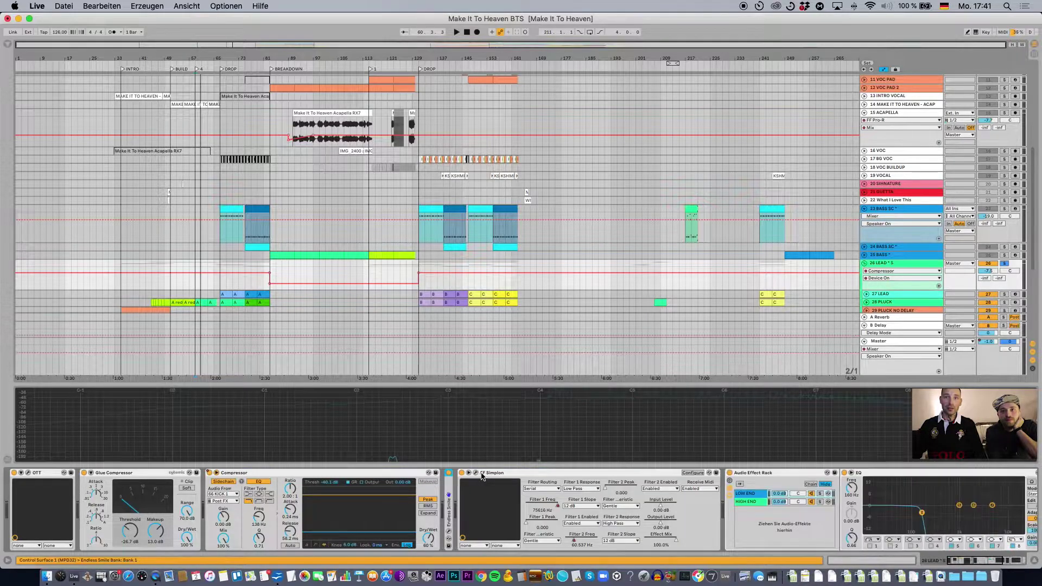
pyautogui.doubleClick(451, 485)
pyautogui.click(461, 474)
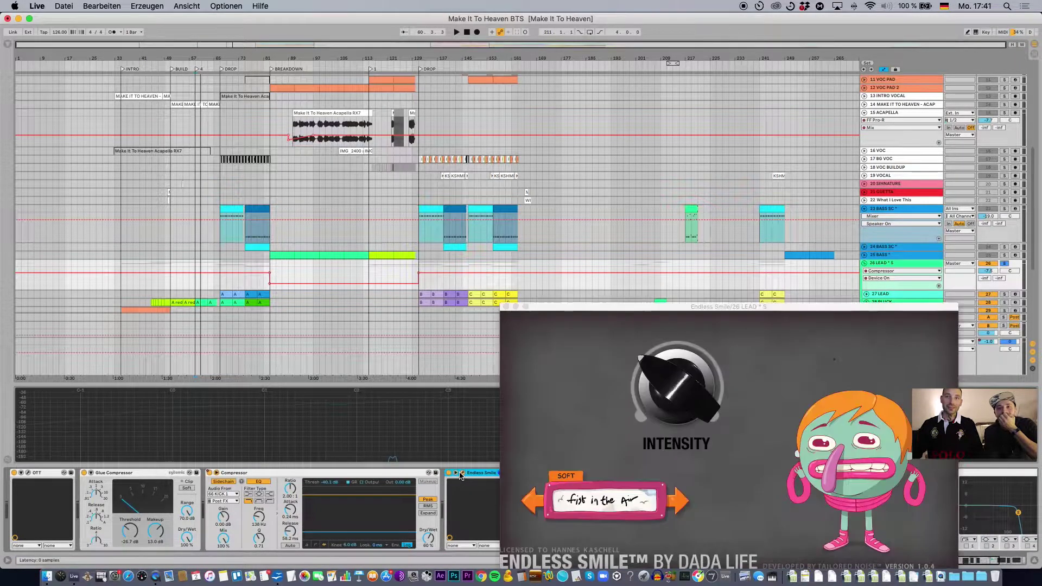
pyautogui.moveTo(589, 315); pyautogui.dragTo(533, 192)
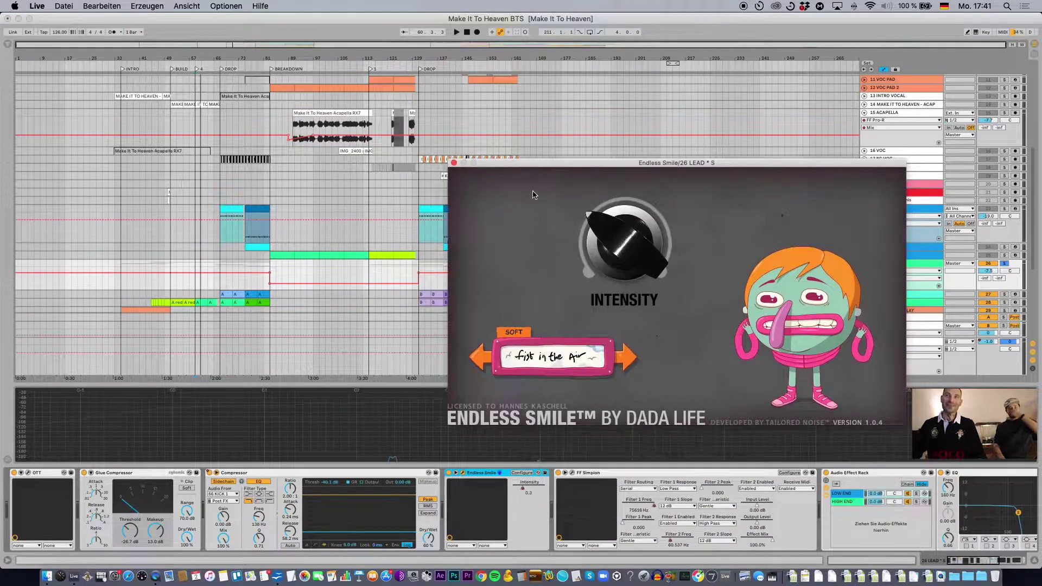
pyautogui.click(454, 163)
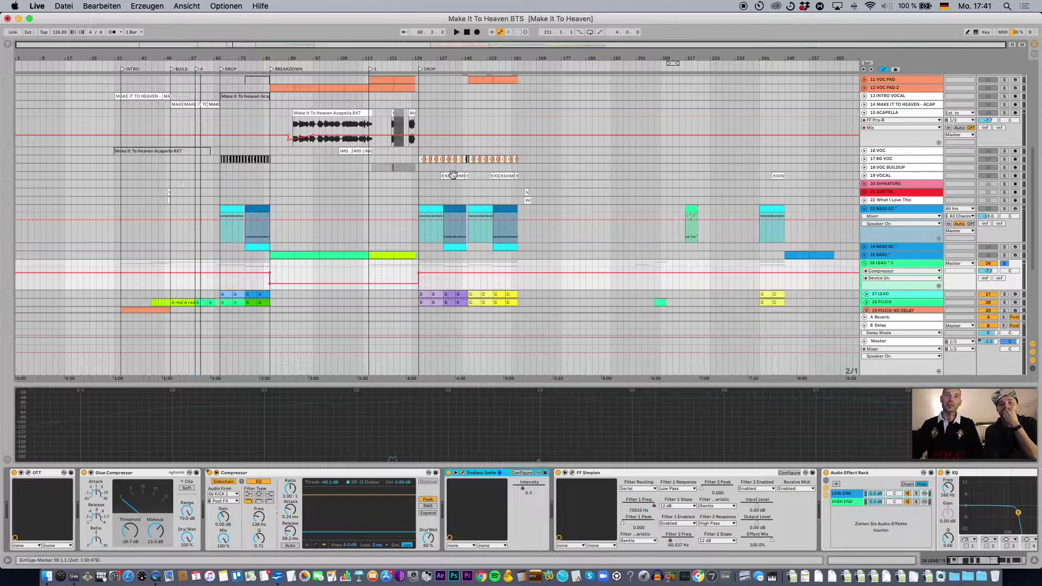
# Collapse the Endless Smile device in the LEAD chain
pyautogui.doubleClick(480, 476)
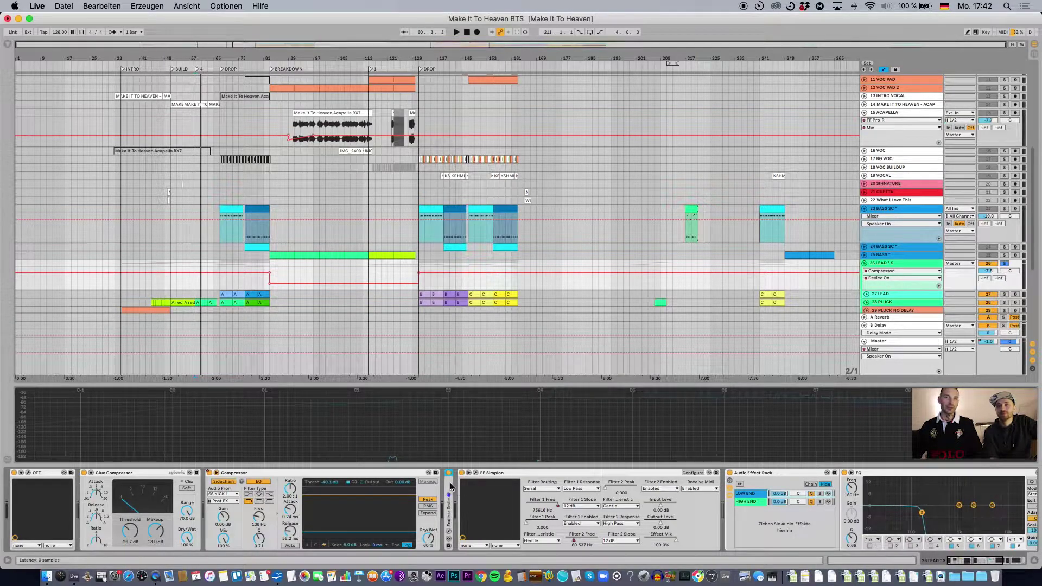
pyautogui.doubleClick(451, 487)
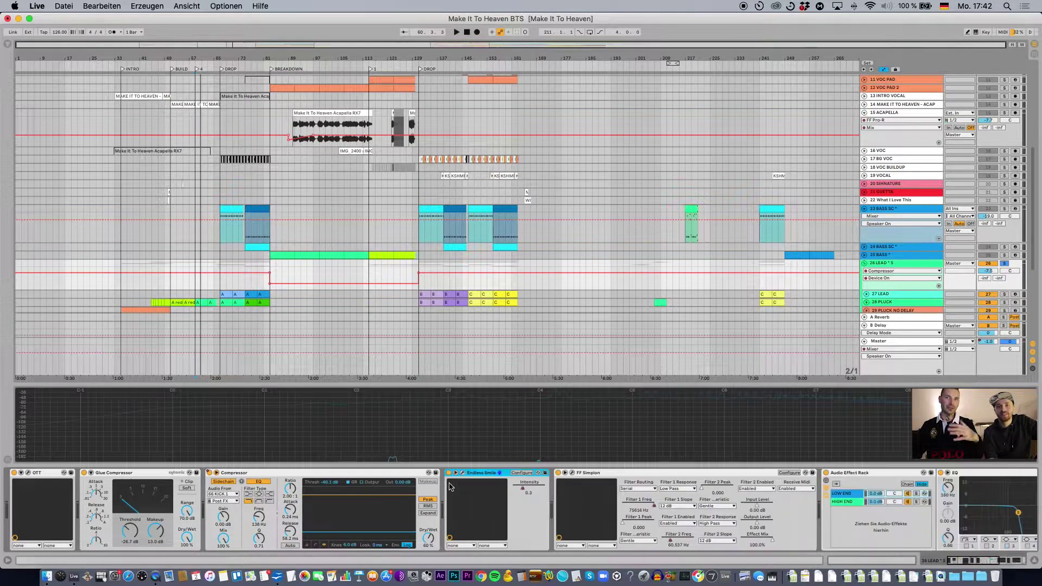
pyautogui.doubleClick(478, 476)
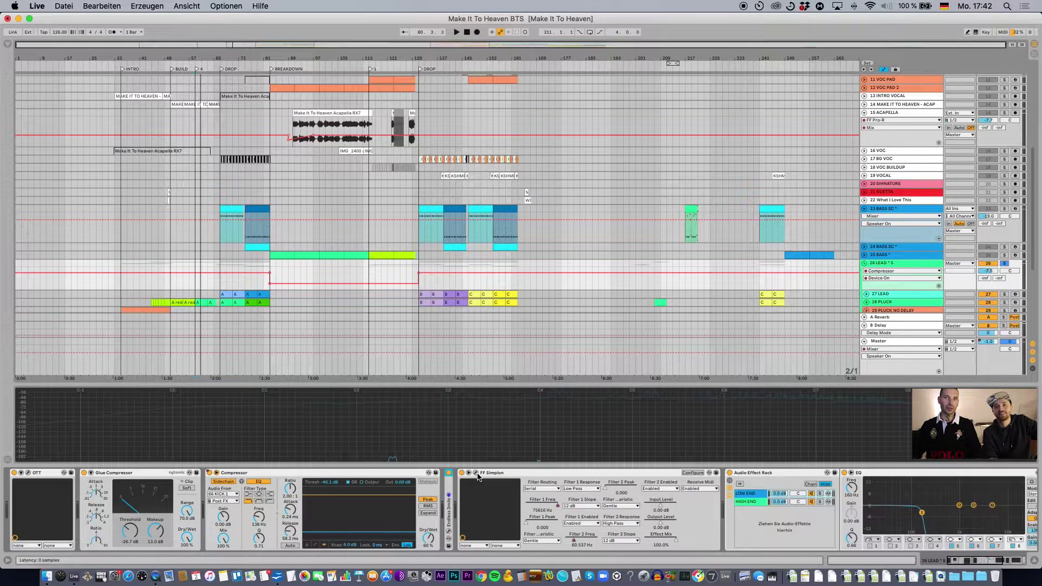
pyautogui.doubleClick(451, 489)
pyautogui.doubleClick(470, 475)
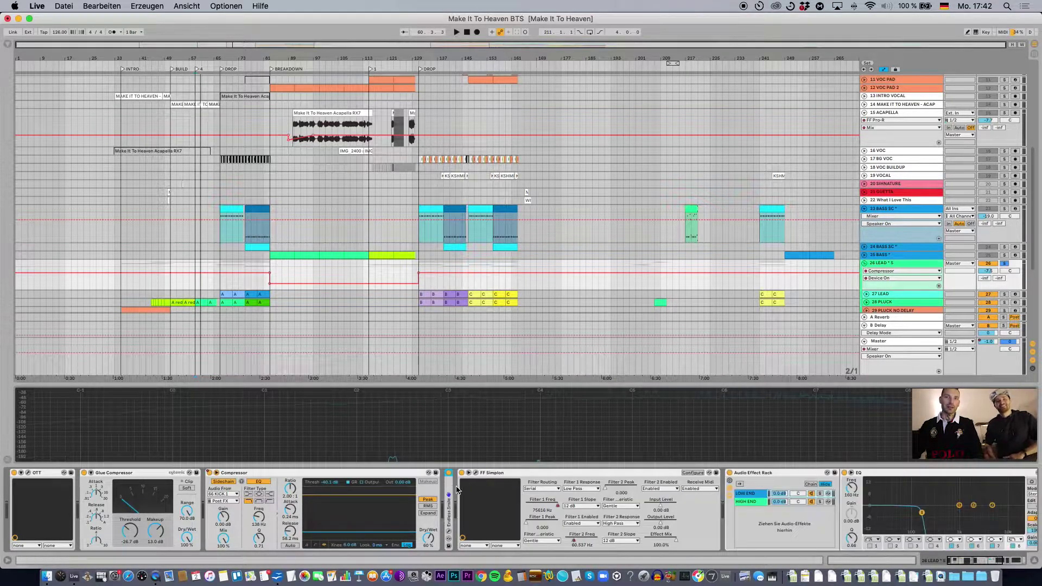
# Collapse the FF Simplon device in the LEAD chain
pyautogui.doubleClick(508, 476)
pyautogui.doubleClick(464, 490)
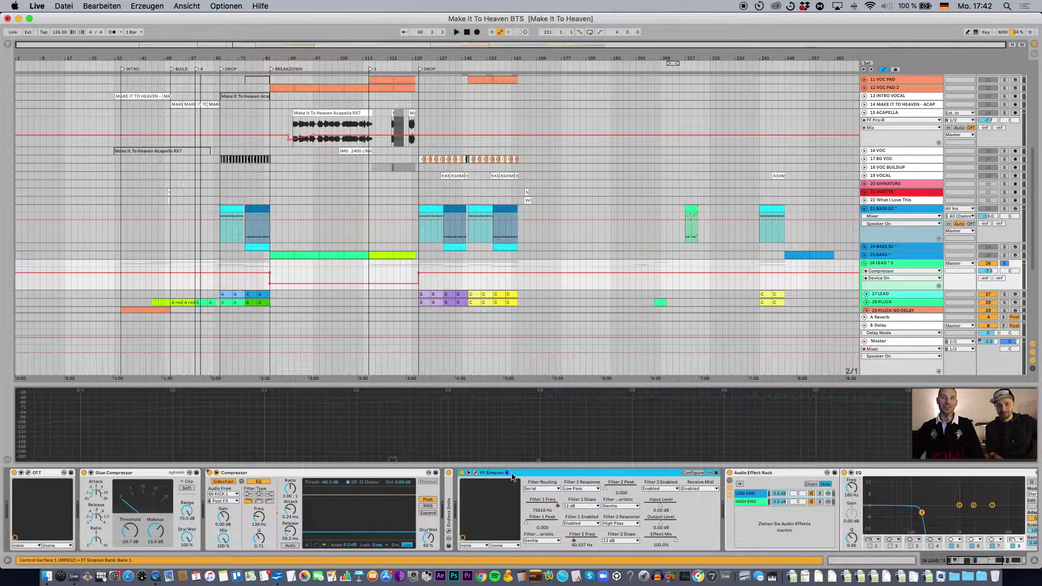
pyautogui.doubleClick(510, 477)
pyautogui.doubleClick(464, 491)
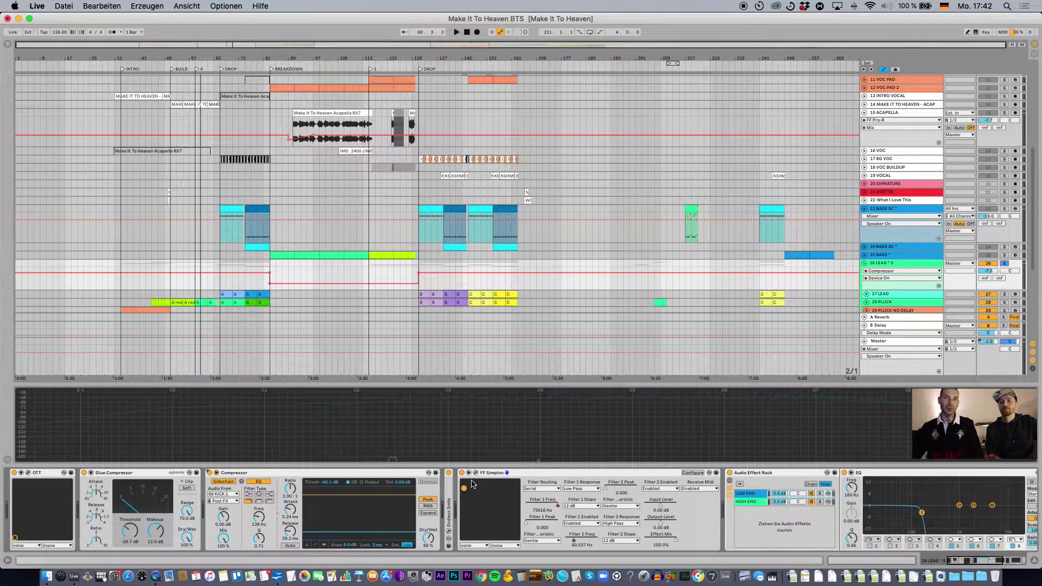
pyautogui.doubleClick(527, 477)
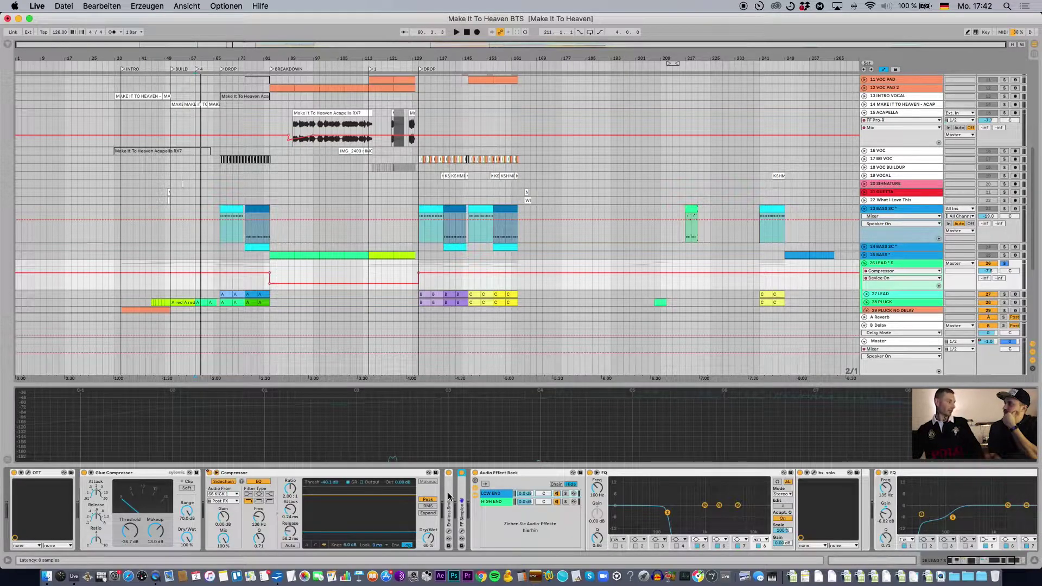
# Collapse the Audio Effect Rack in the LEAD chain and keep the following EQ expanded
pyautogui.click(499, 475)
pyautogui.doubleClick(498, 475)
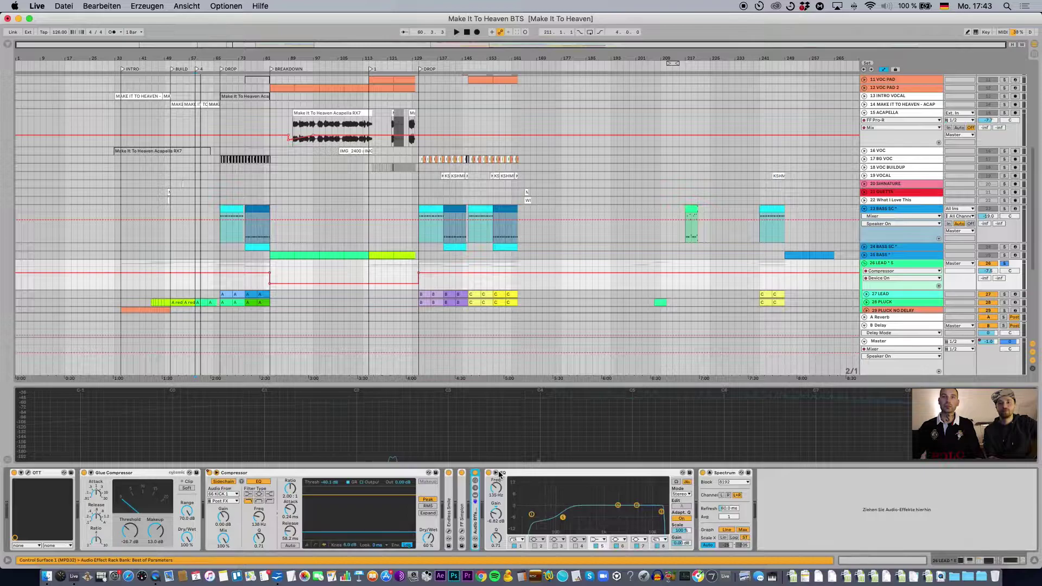
pyautogui.doubleClick(497, 474)
pyautogui.doubleClick(487, 487)
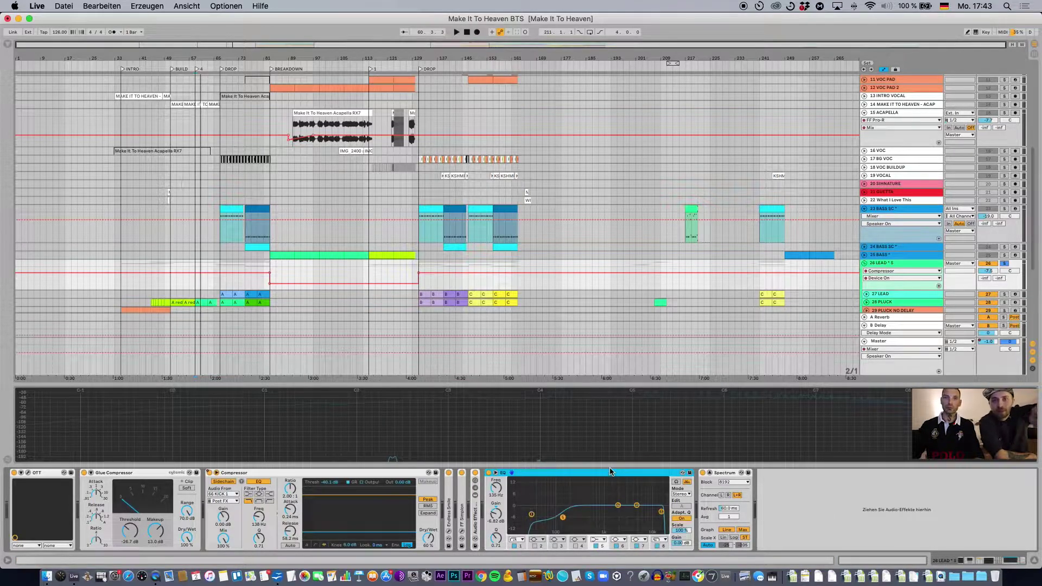
# Expand FF Simplon, open its plug-in window over the middle of the arrangement, and play the LEAD group
pyautogui.doubleClick(465, 498)
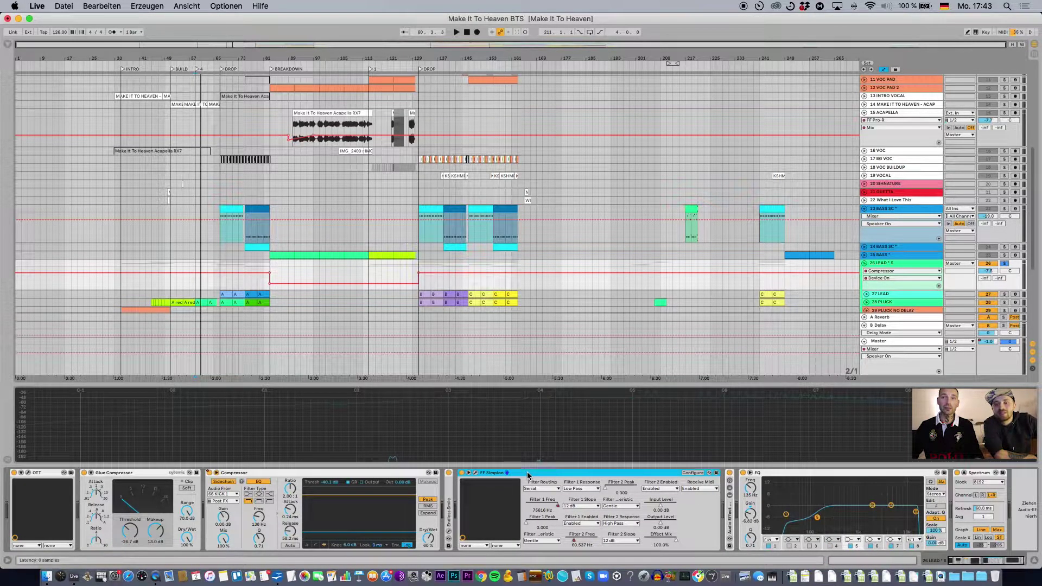
pyautogui.click(478, 474)
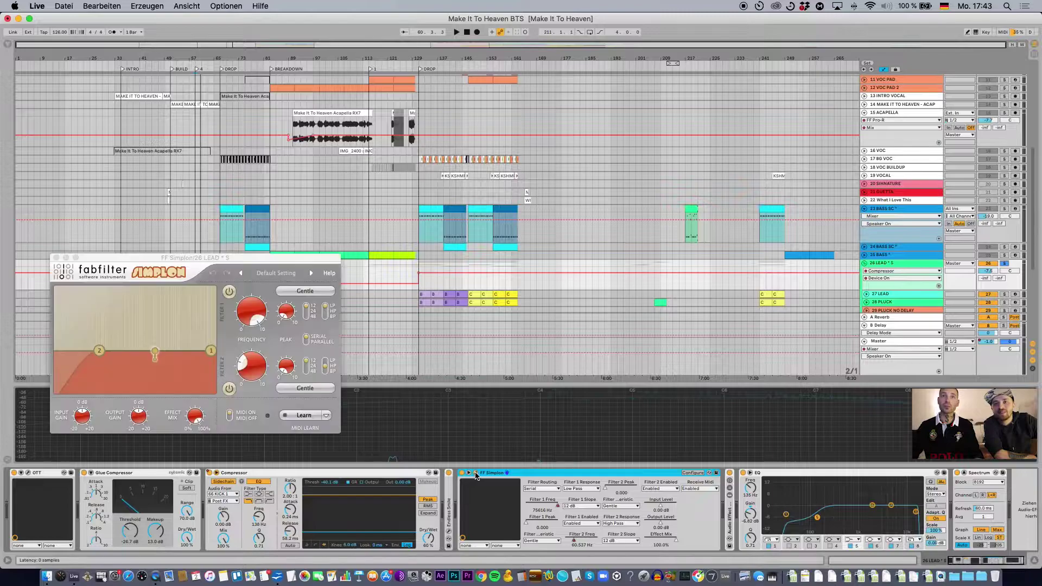
pyautogui.moveTo(228, 258); pyautogui.dragTo(409, 182)
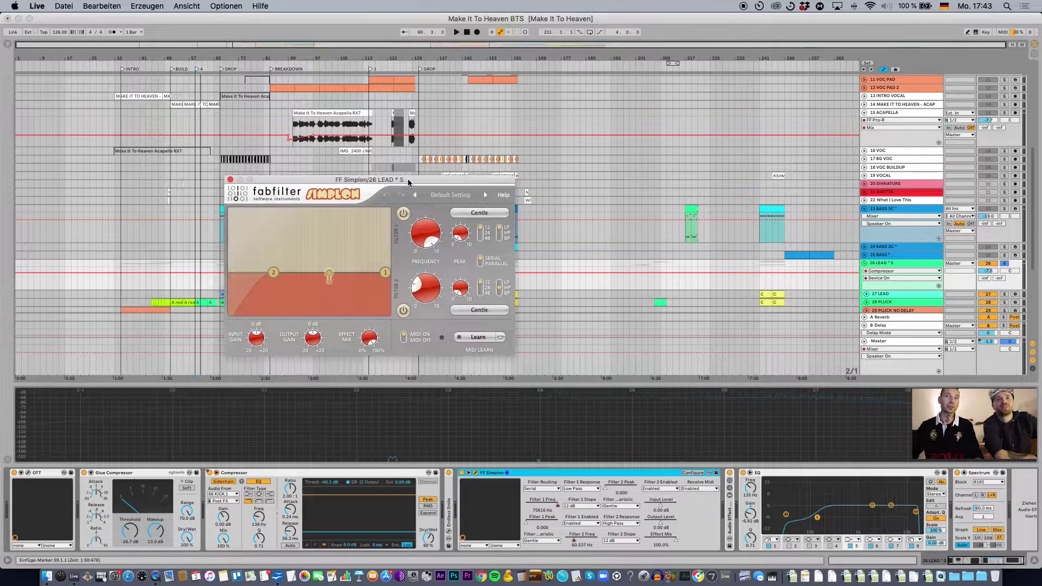
pyautogui.moveTo(296, 183); pyautogui.dragTo(538, 167)
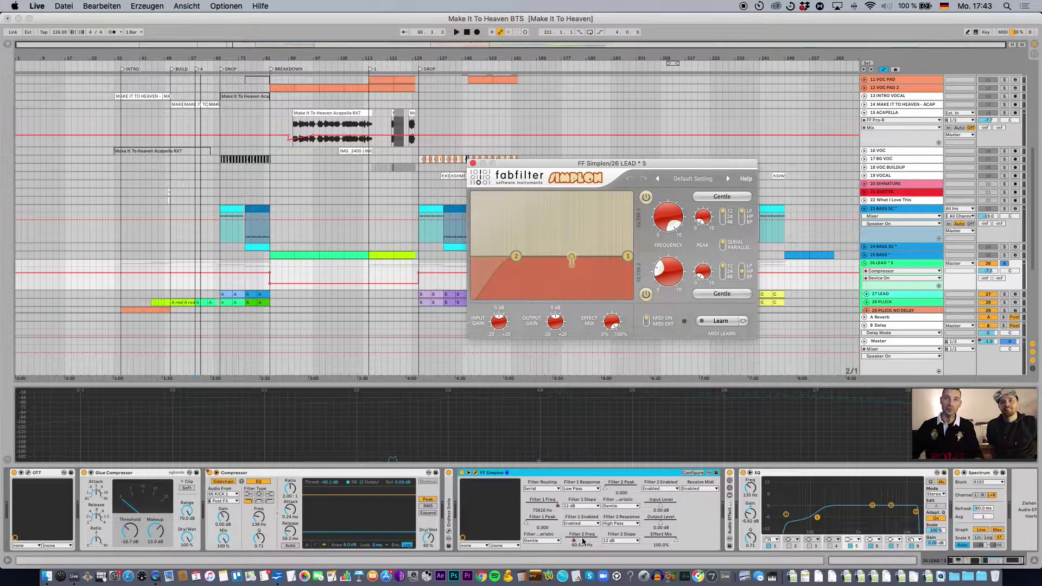
pyautogui.press('space')
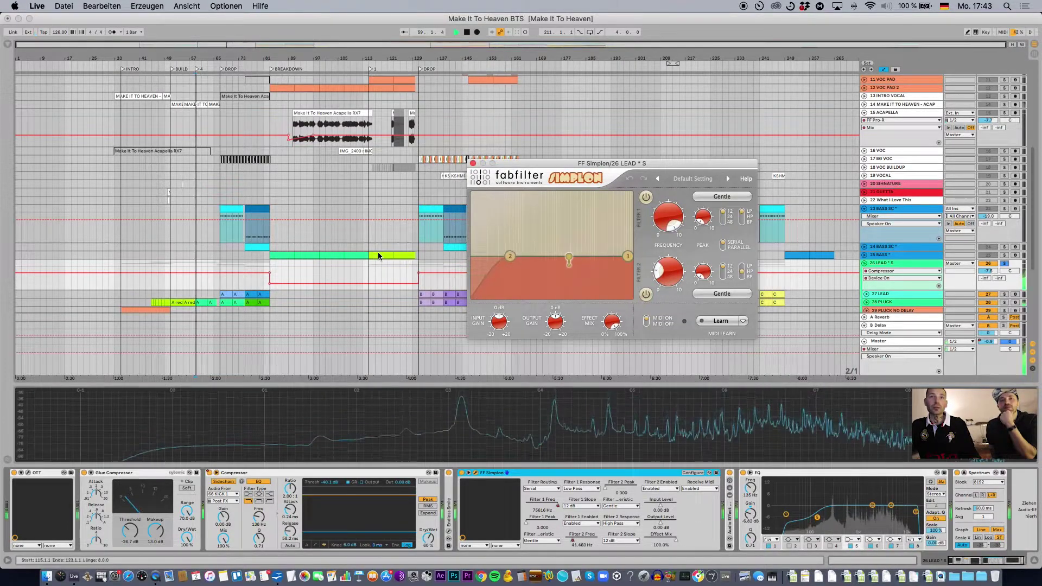
# Restart playback from bar 115 and reselect the LEAD group to watch the Simplon filters move
pyautogui.click(378, 254)
pyautogui.press('space')
pyautogui.press('space')
pyautogui.scroll(1, 895, 263)
pyautogui.scroll(-3, 894, 264)
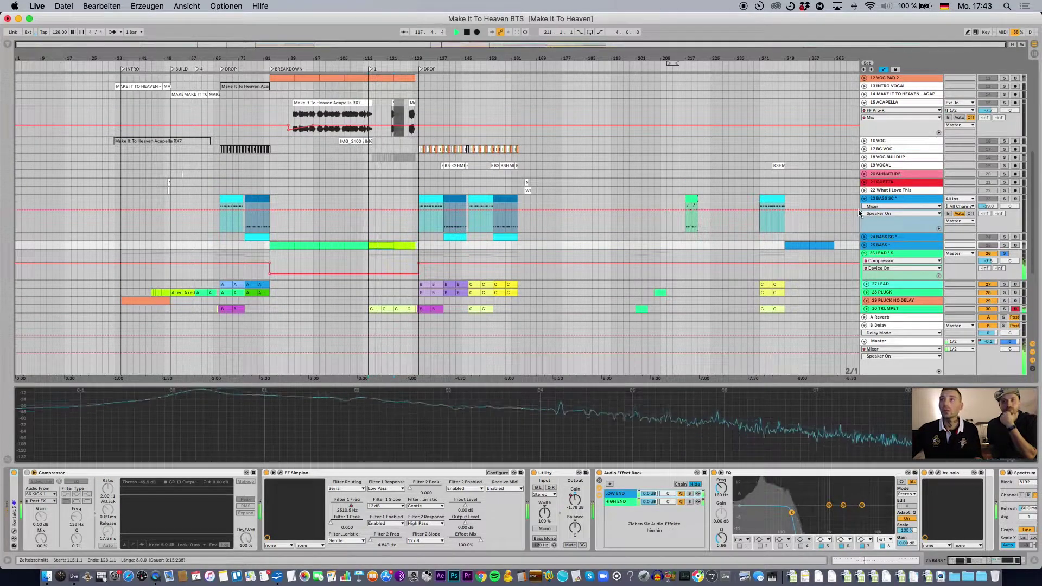
pyautogui.click(890, 252)
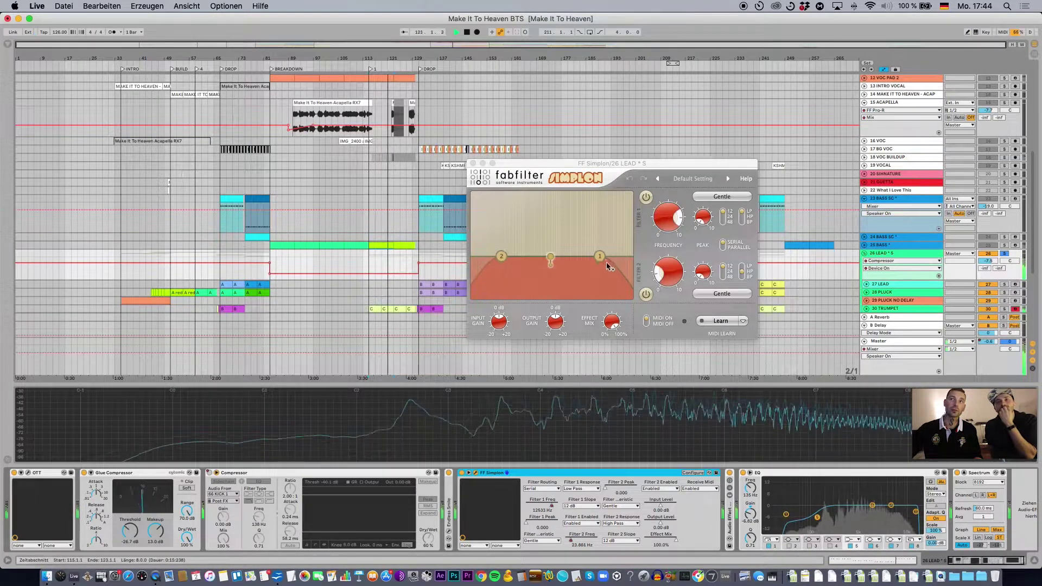
# Show Simplon's Filter 1 Freq automation on the LEAD group, stop playback at bar 127, and re-enable the overridden automation
pyautogui.click(670, 219)
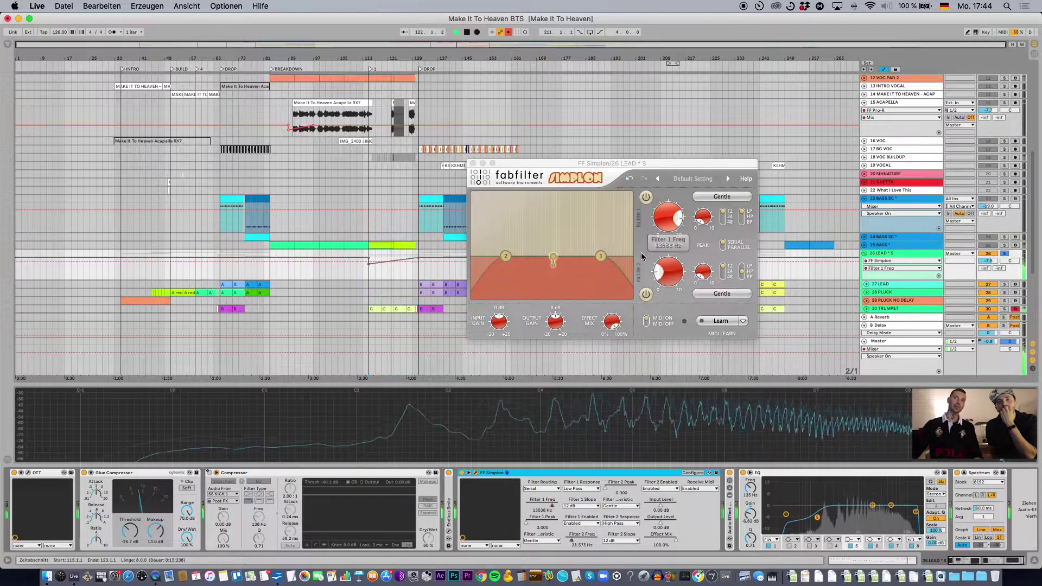
pyautogui.click(403, 277)
pyautogui.press('space')
pyautogui.click(509, 32)
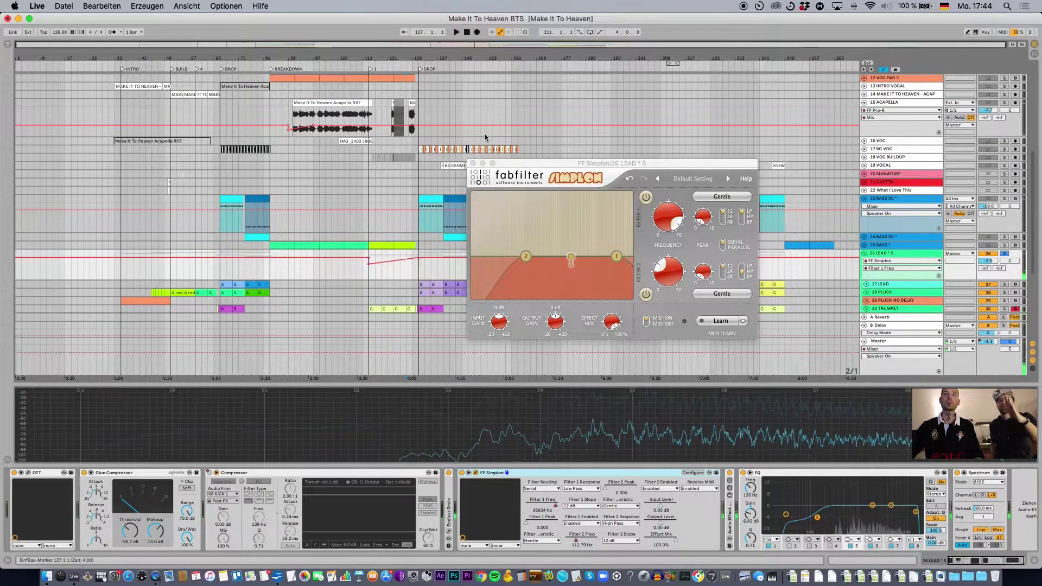
# Close the Simplon window and collapse FF Simplon, the Compressor and the Glue Compressor in the LEAD chain
pyautogui.click(472, 163)
pyautogui.scroll(-2, 402, 249)
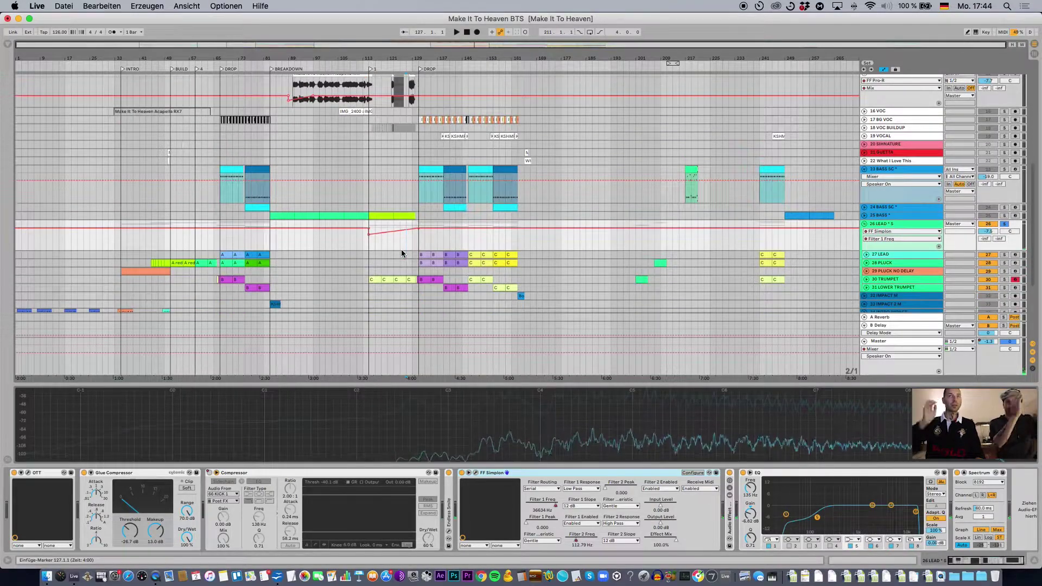
pyautogui.scroll(-1, 451, 295)
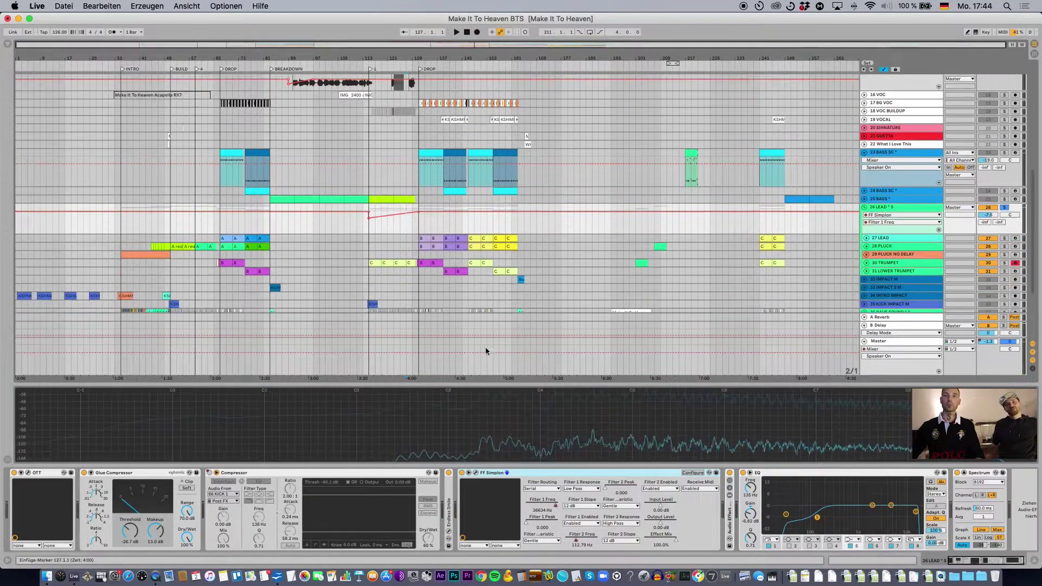
pyautogui.doubleClick(500, 473)
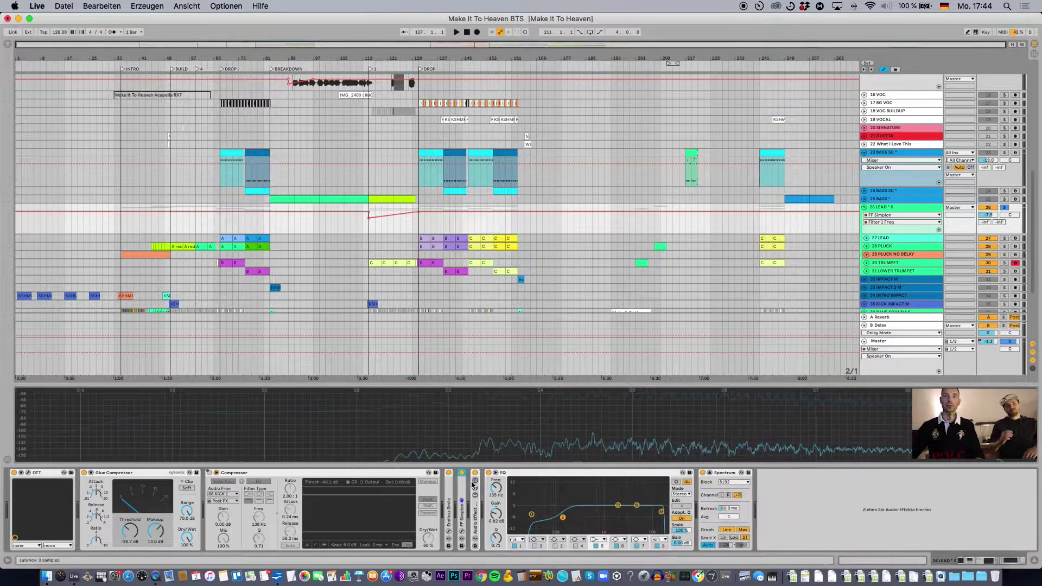
pyautogui.doubleClick(234, 473)
pyautogui.click(118, 474)
pyautogui.doubleClick(118, 475)
# Bypass Endless Smile, FF Simplon, the Audio Effect Rack and the last EQ on the LEAD group
pyautogui.click(110, 473)
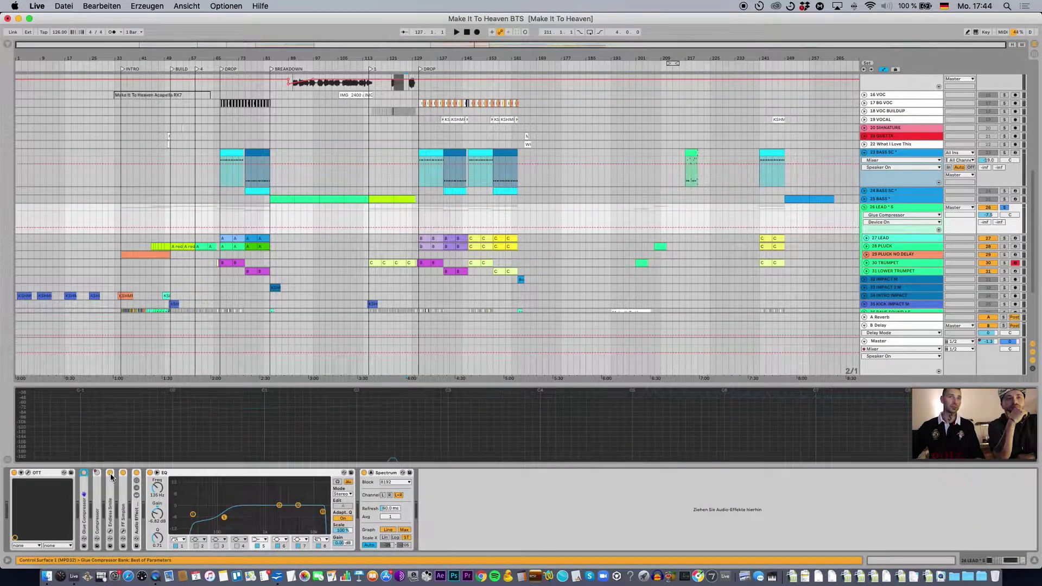
pyautogui.click(123, 473)
pyautogui.click(136, 472)
pyautogui.click(150, 473)
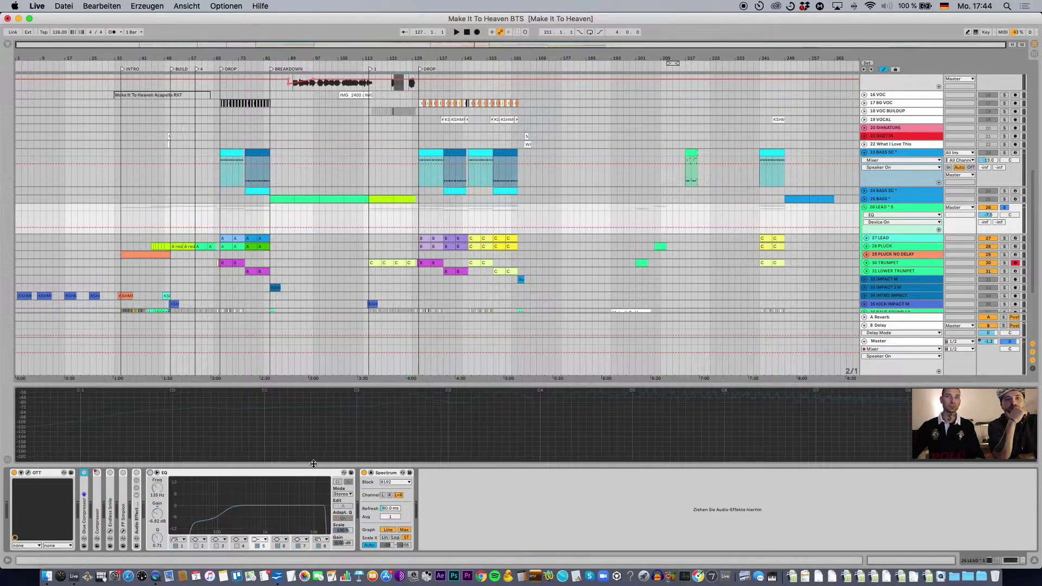
# Bypass Spectrum and OTT in the LEAD group's effect chain, keeping the LEAD group selected
pyautogui.click(364, 473)
pyautogui.click(49, 473)
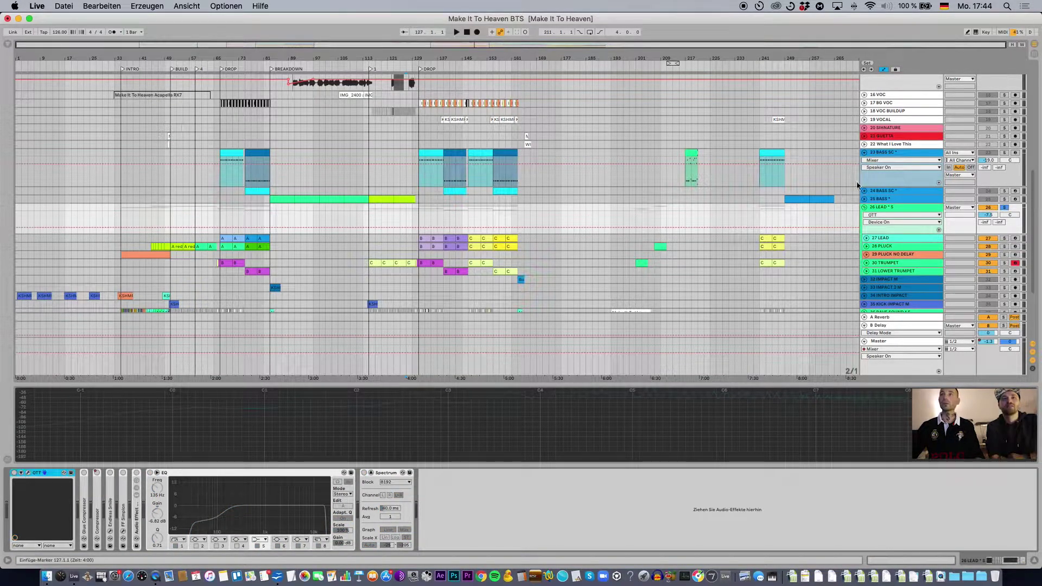
pyautogui.click(921, 208)
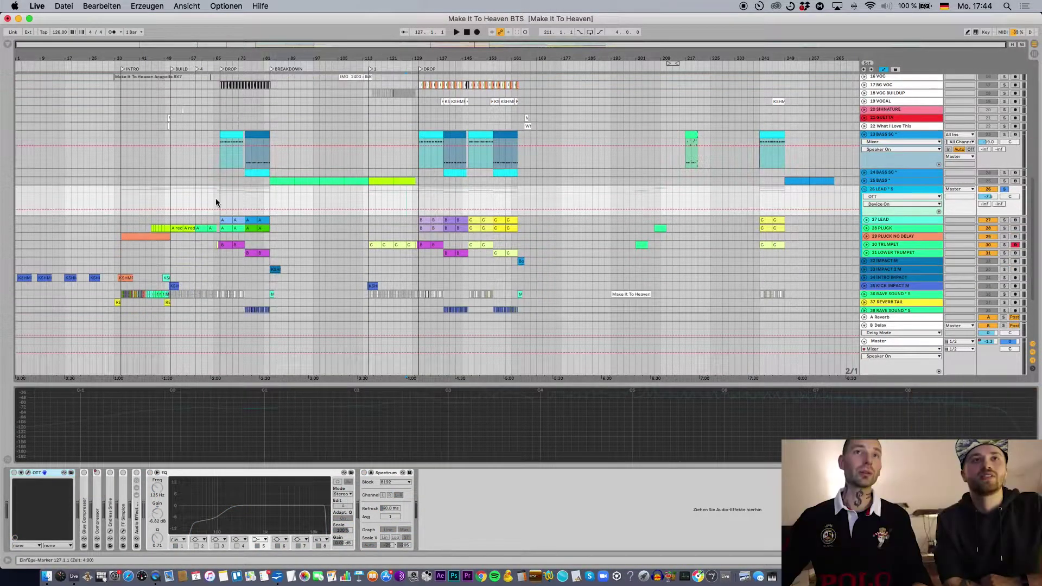
# Play the first drop from bar 67 and compare the LEAD group with OTT switched off and on
pyautogui.click(219, 195)
pyautogui.press('space')
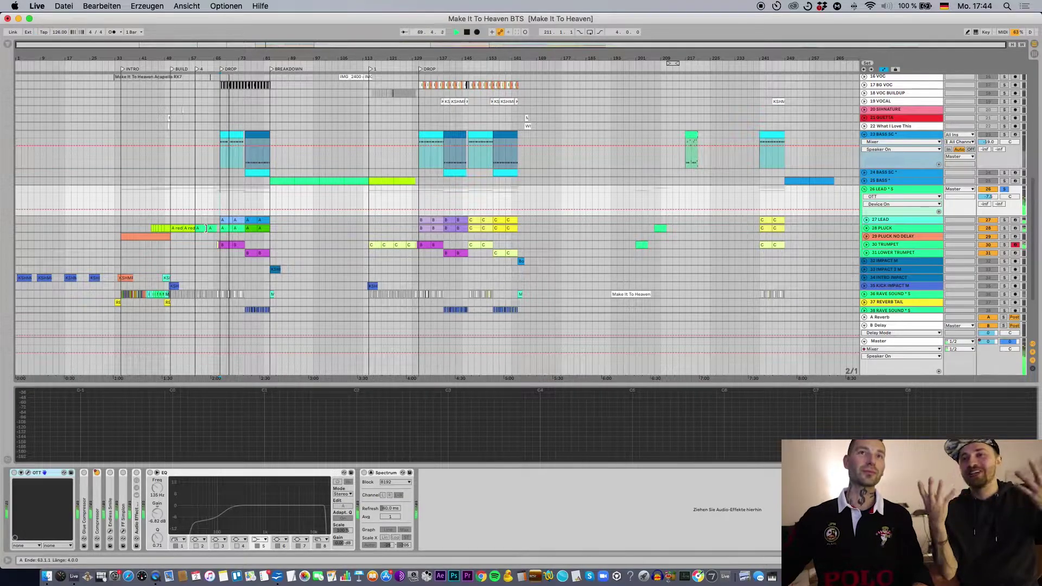
pyautogui.click(218, 197)
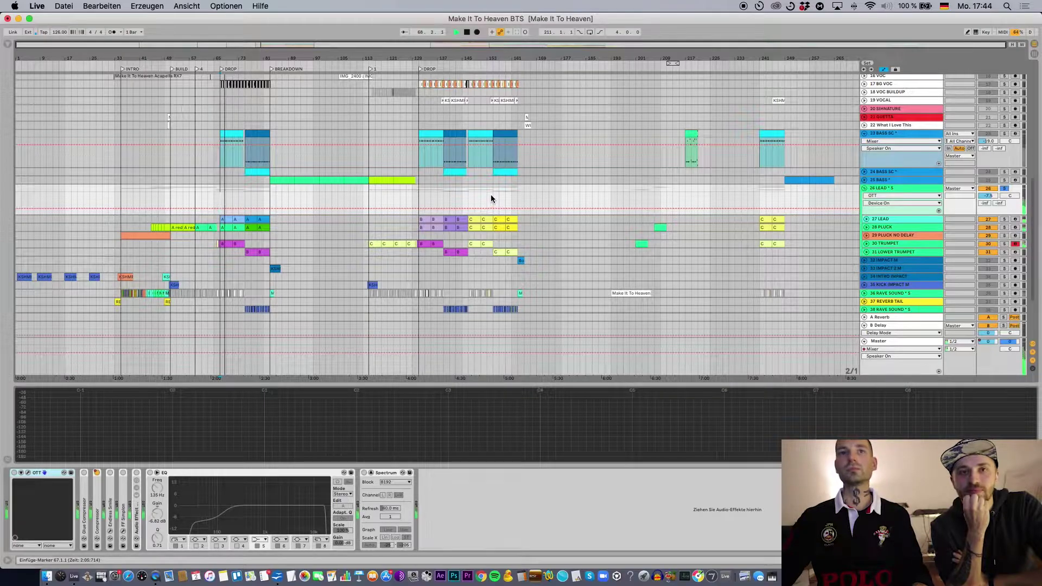
pyautogui.click(14, 473)
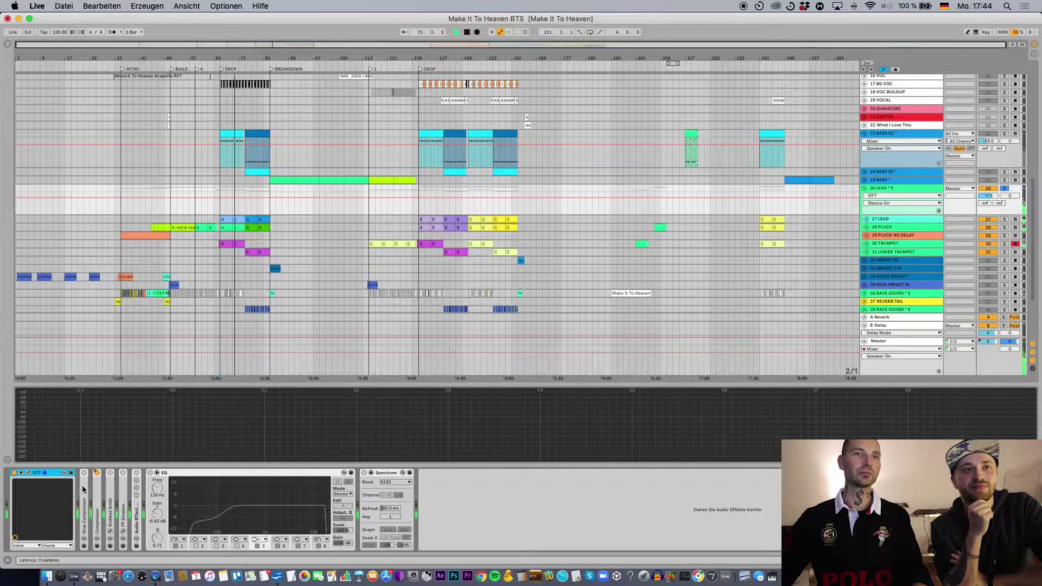
pyautogui.click(14, 474)
pyautogui.press('space')
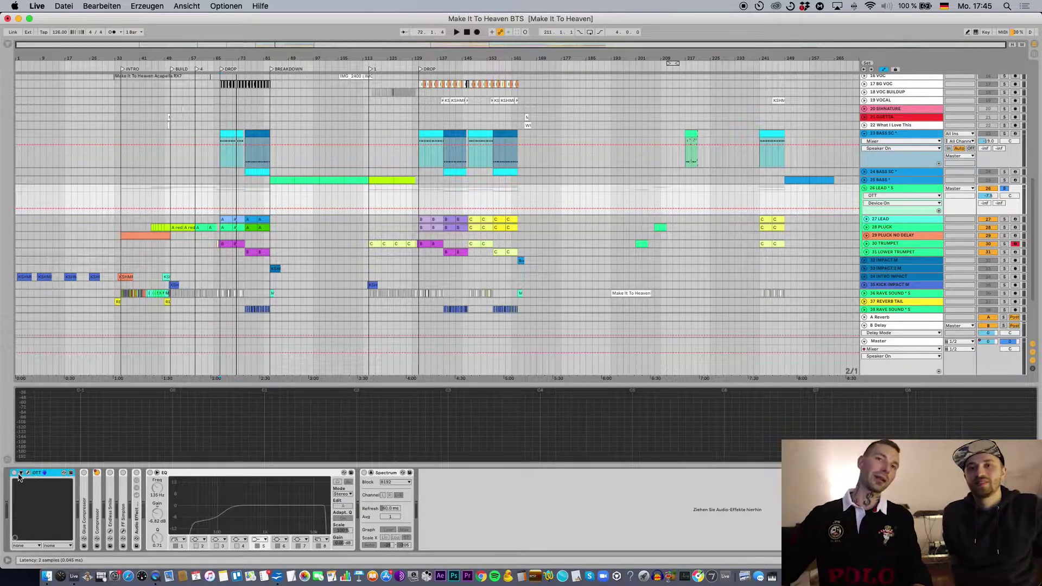
# Play the second drop from bar 131, compare the LEAD group with OTT off and on, and leave OTT enabled
pyautogui.click(323, 198)
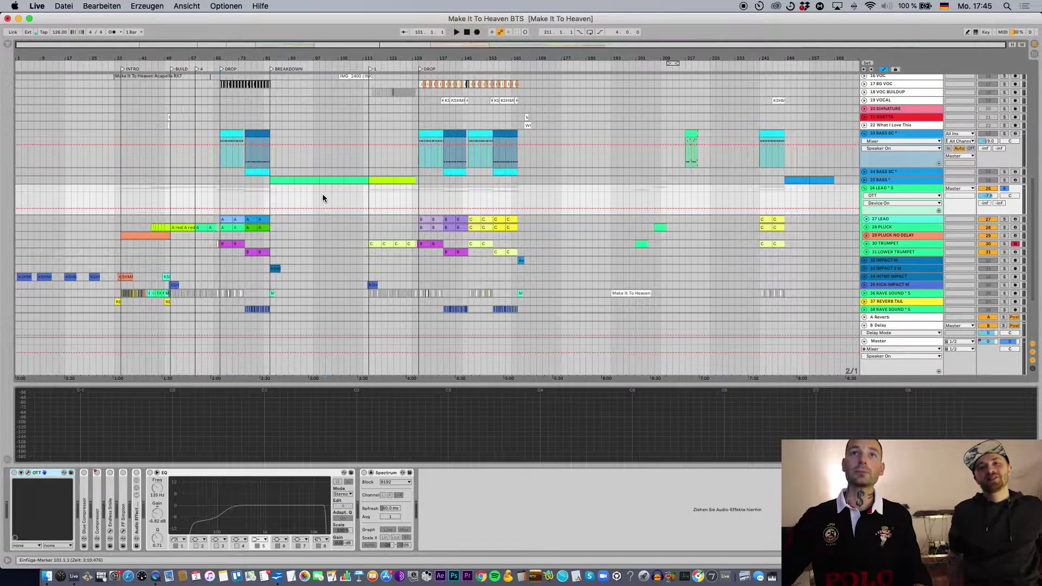
pyautogui.click(891, 188)
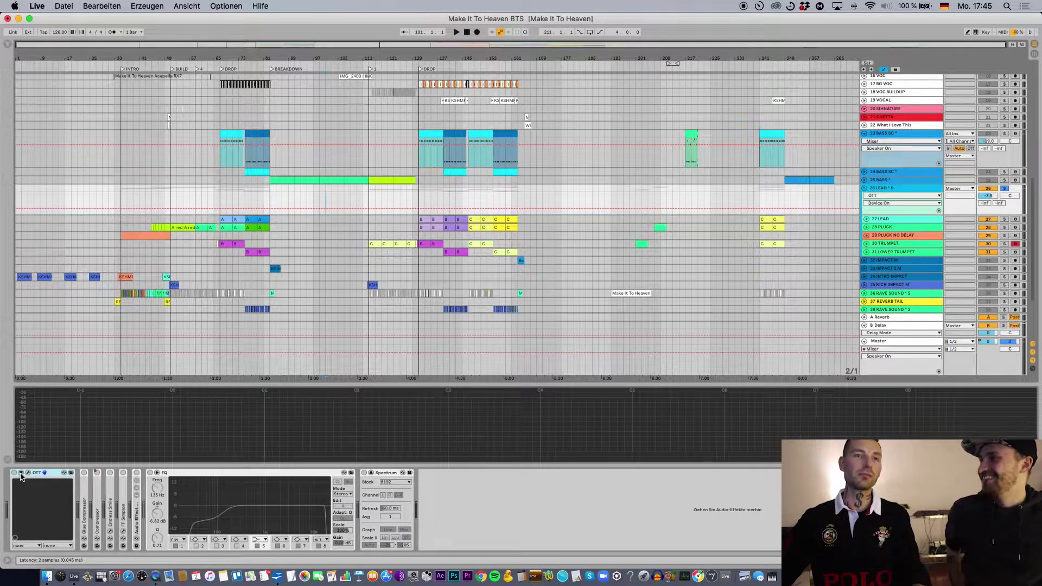
pyautogui.click(36, 475)
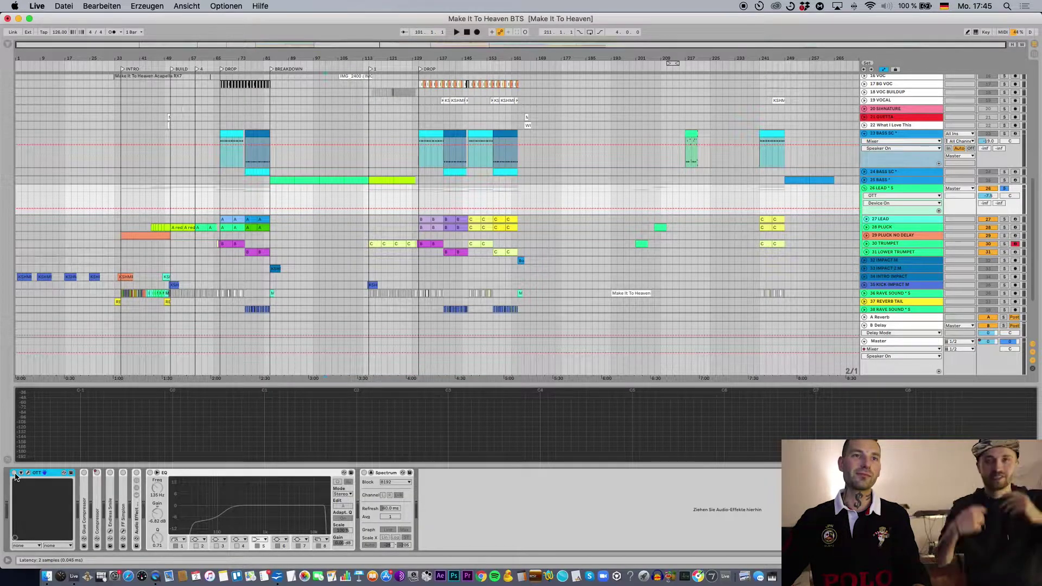
pyautogui.click(418, 250)
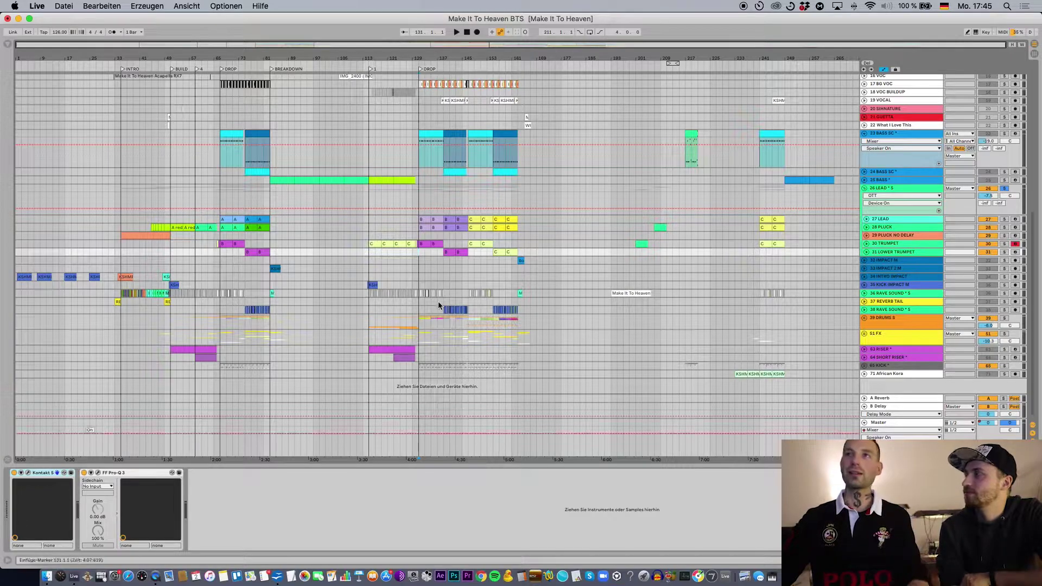
pyautogui.click(900, 191)
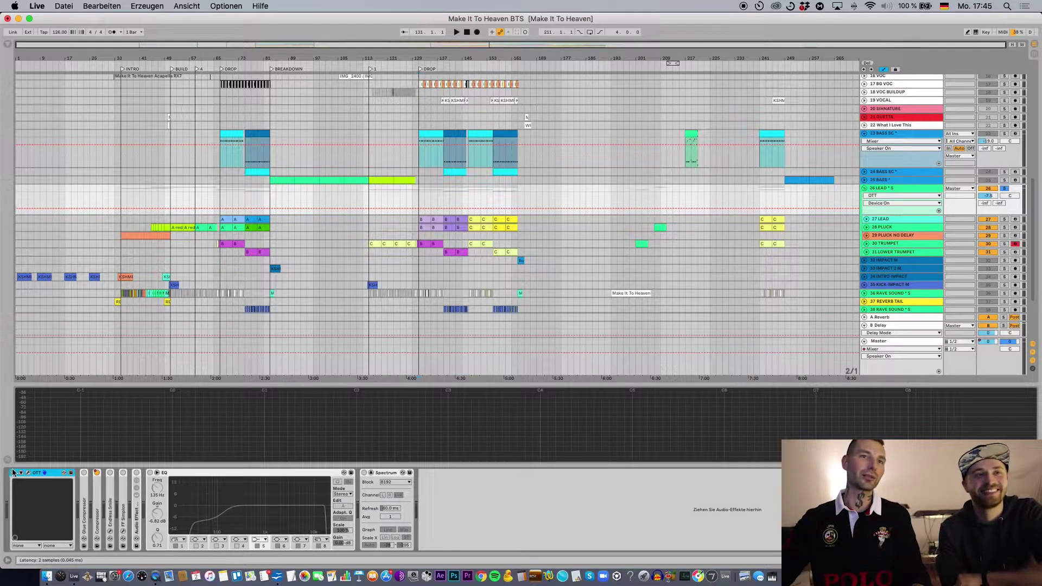
pyautogui.press('space')
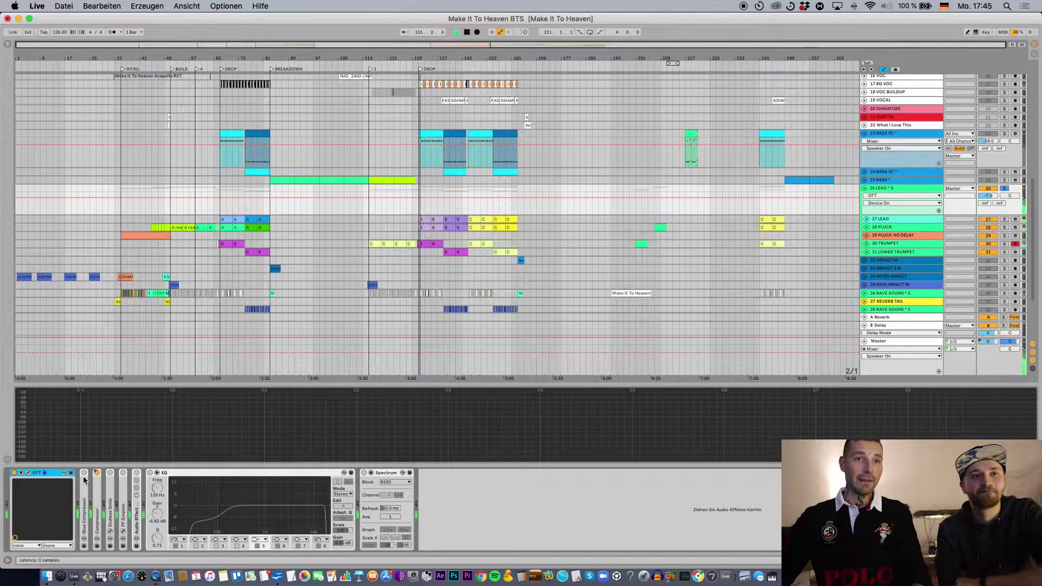
pyautogui.click(14, 473)
pyautogui.click(14, 473)
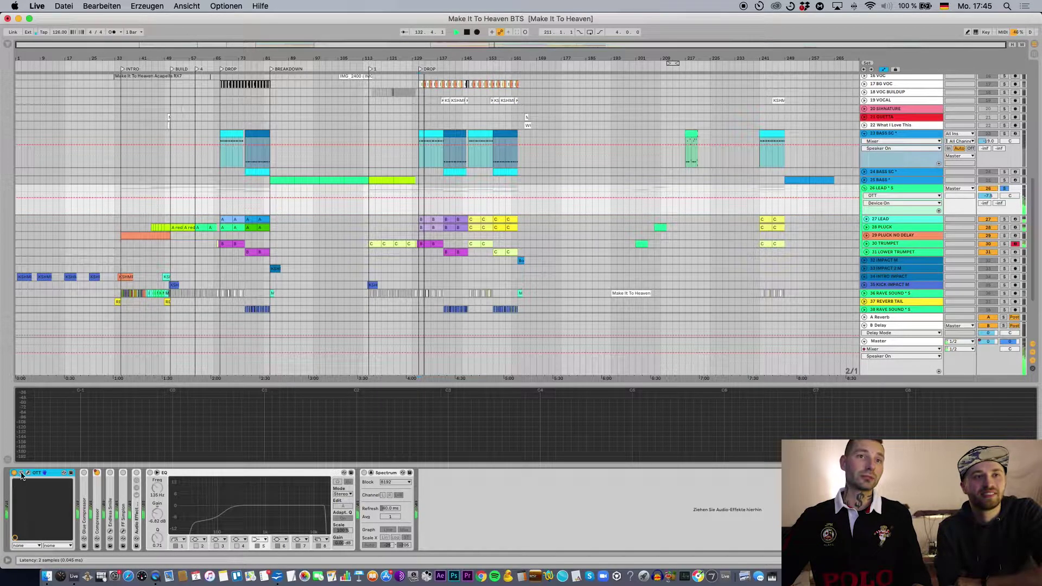
# Unfold and enable the first Glue Compressor in the LEAD chain, stop playback and expand the LOWER TRUMPET track
pyautogui.doubleClick(84, 476)
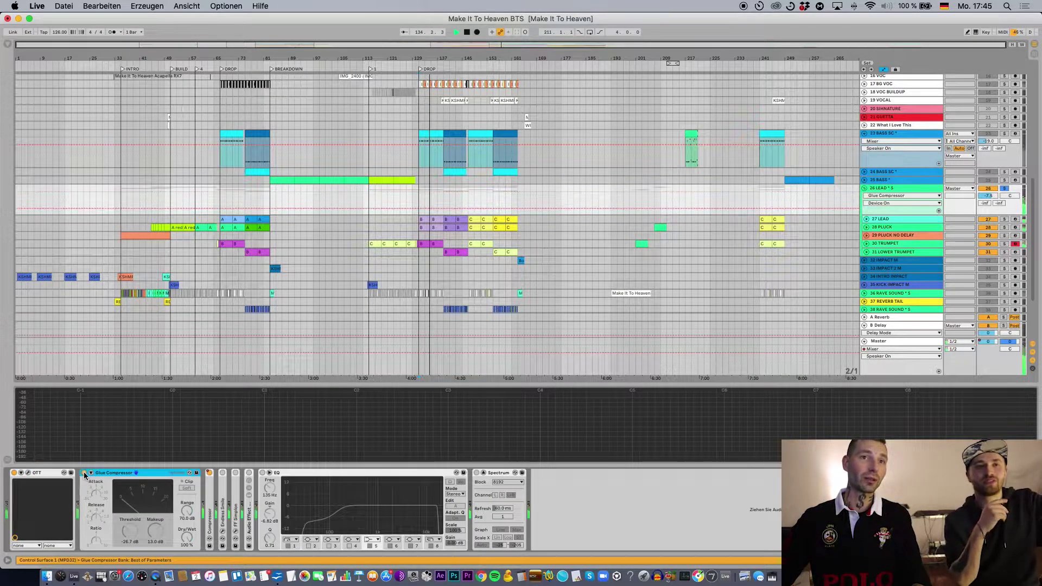
pyautogui.press('space')
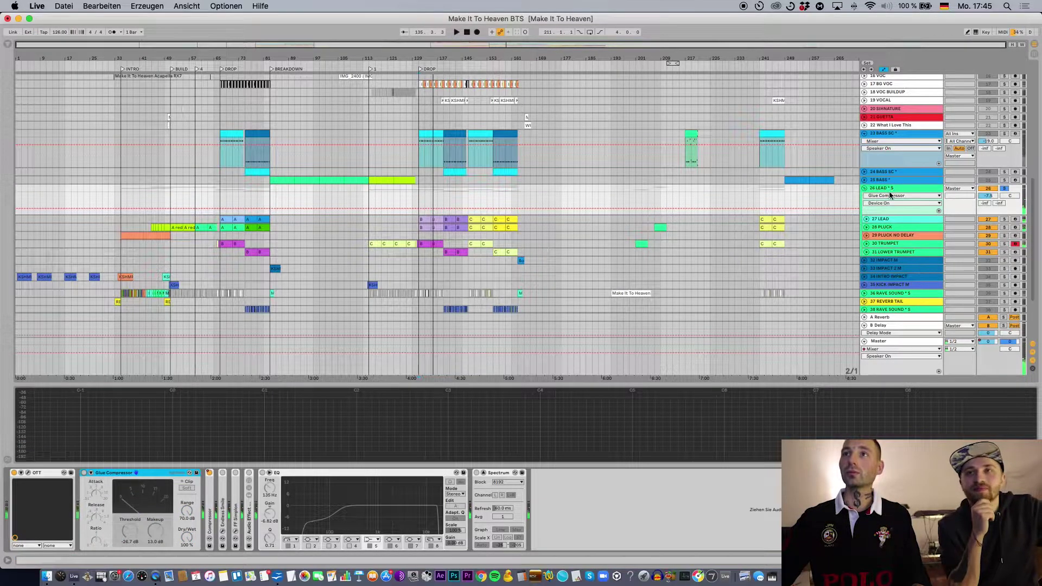
pyautogui.click(866, 253)
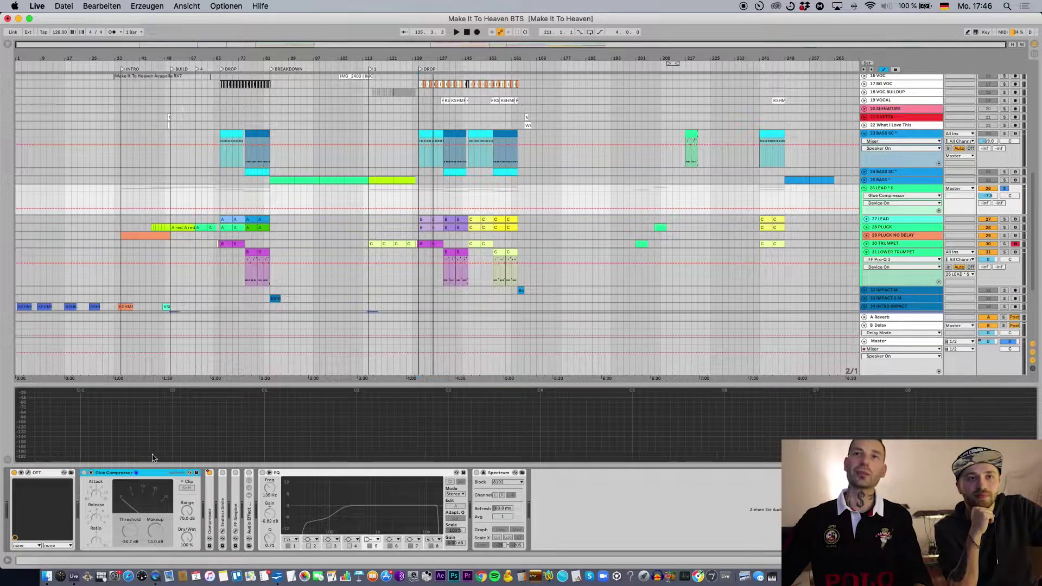
pyautogui.click(85, 477)
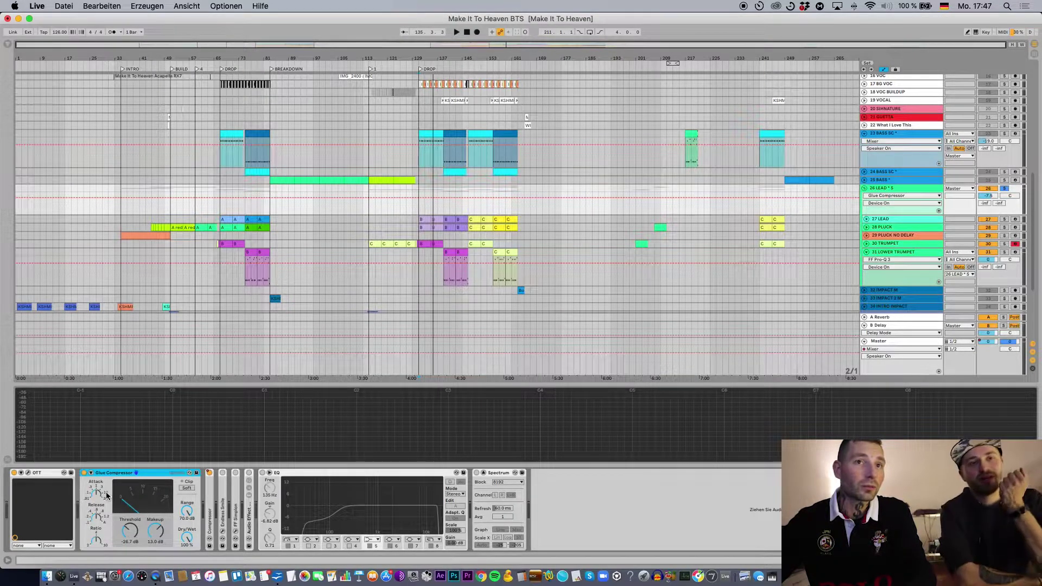
# Add a second Glue Compressor from the browser's Green collection after the existing one and bypass the original
pyautogui.press('super+alt+b')
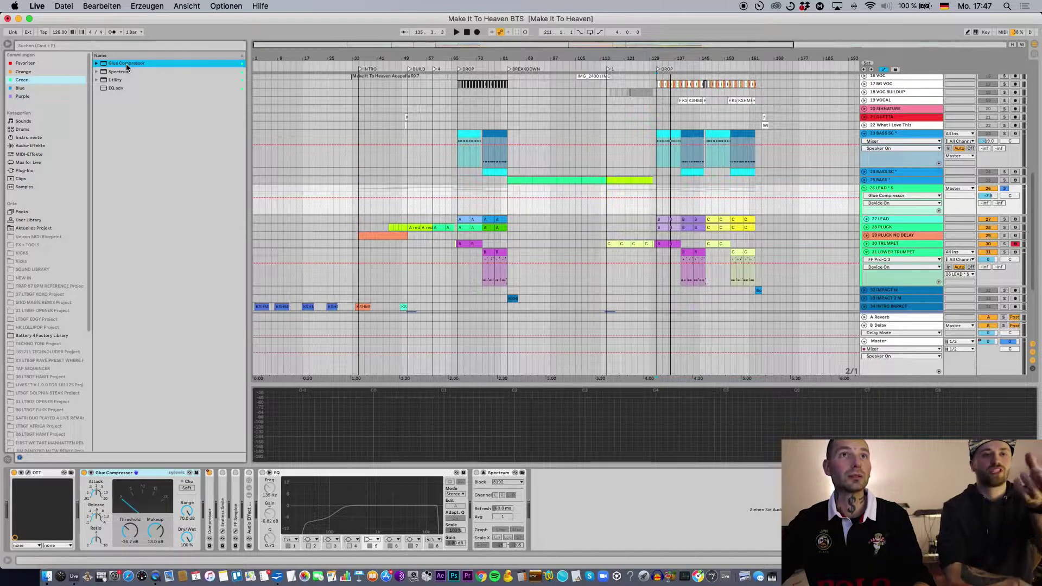
pyautogui.moveTo(208, 464); pyautogui.dragTo(204, 490)
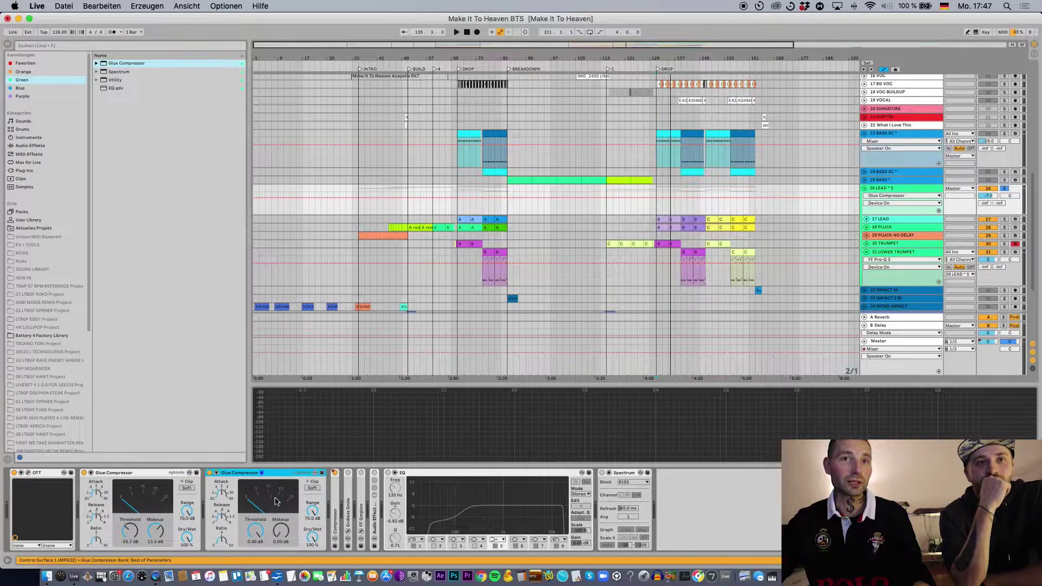
pyautogui.click(85, 472)
pyautogui.press('space')
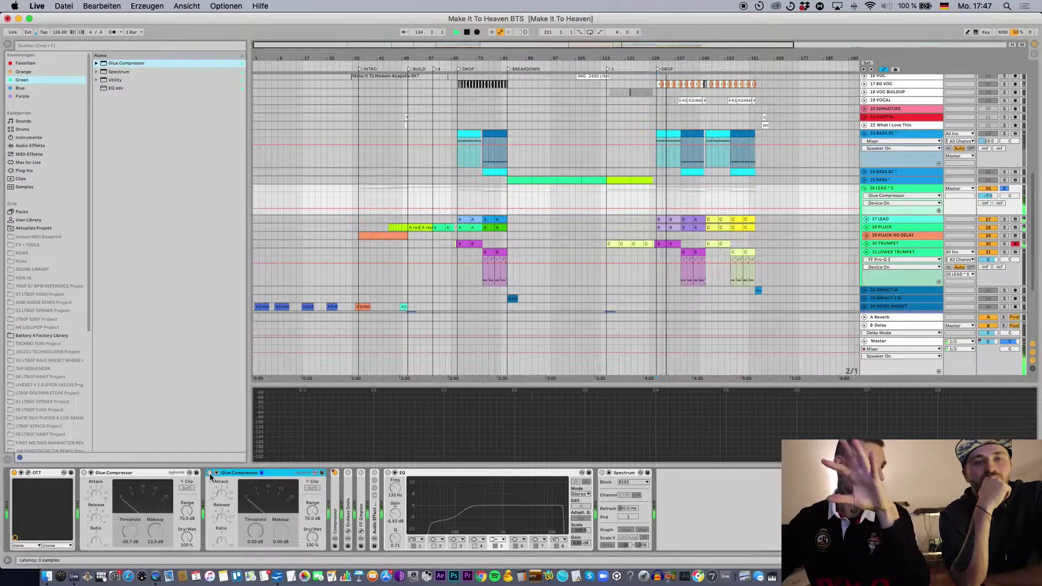
pyautogui.press('space')
pyautogui.click(210, 474)
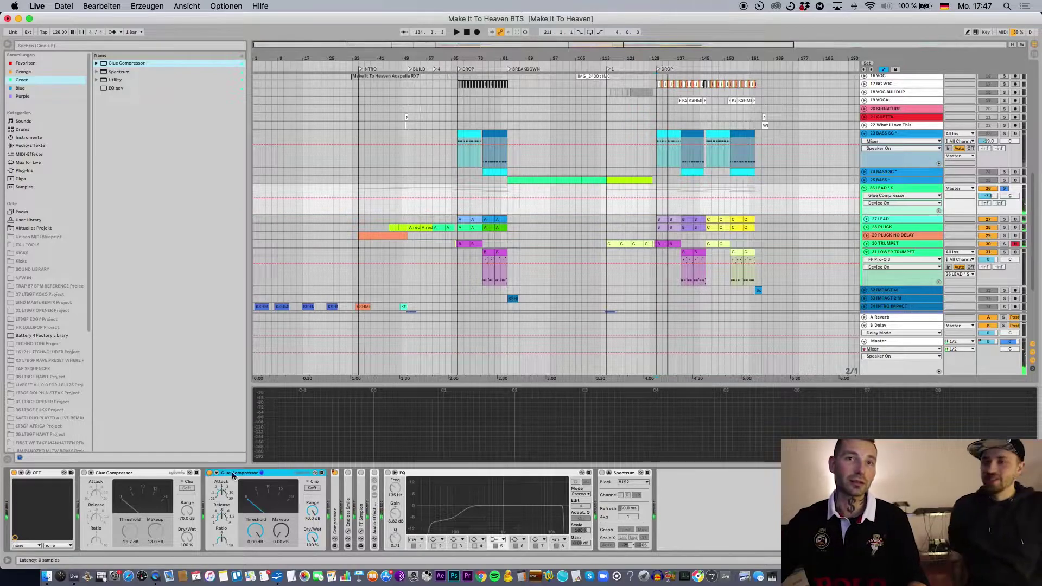
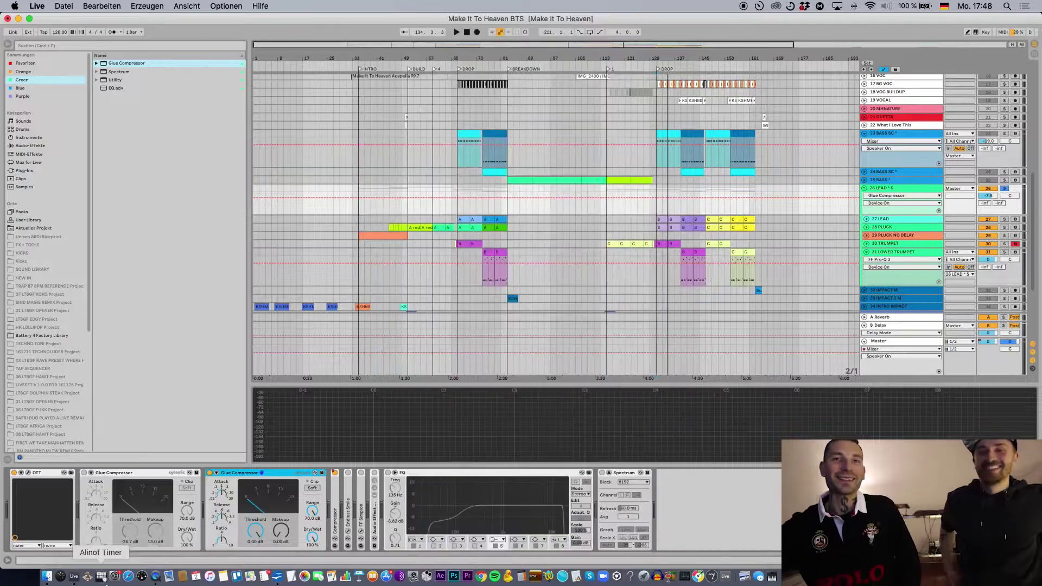
# During playback, try a lower Threshold and 12.4 dB Makeup on the second Glue Compressor, and delete that device
pyautogui.press('space')
pyautogui.moveTo(248, 524); pyautogui.dragTo(280, 500)
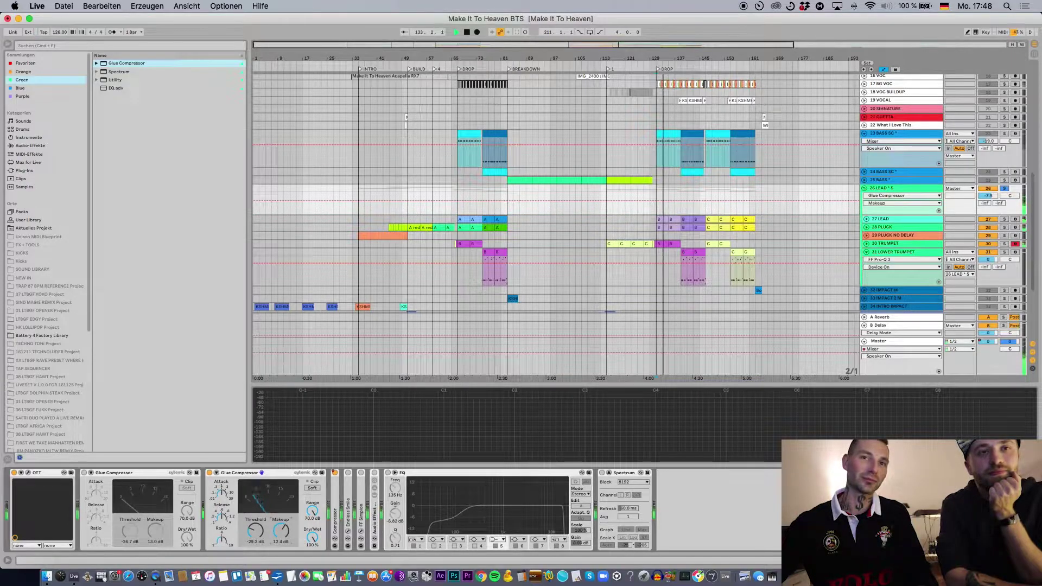
pyautogui.click(227, 476)
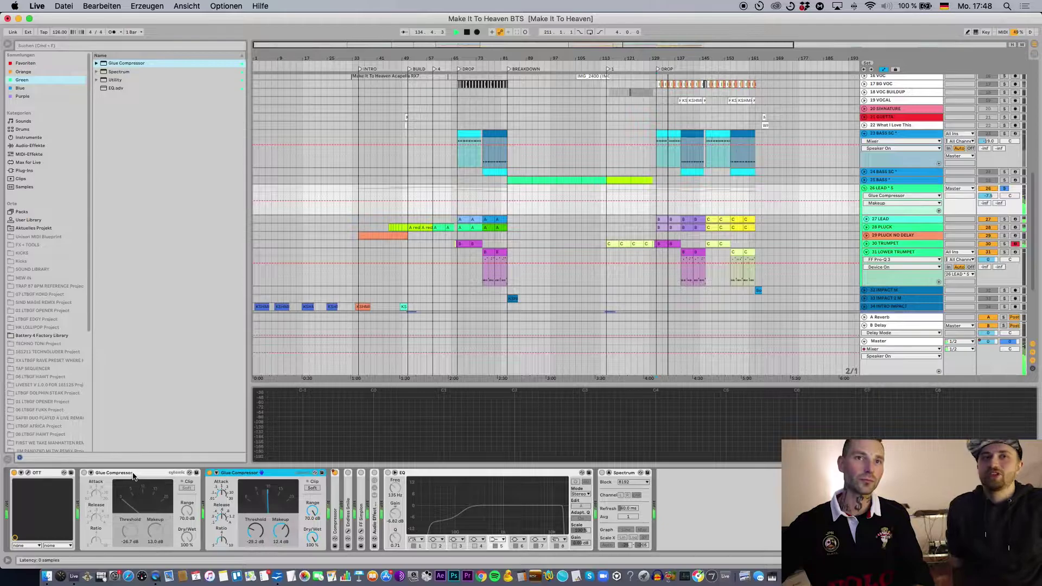
pyautogui.press('Delete')
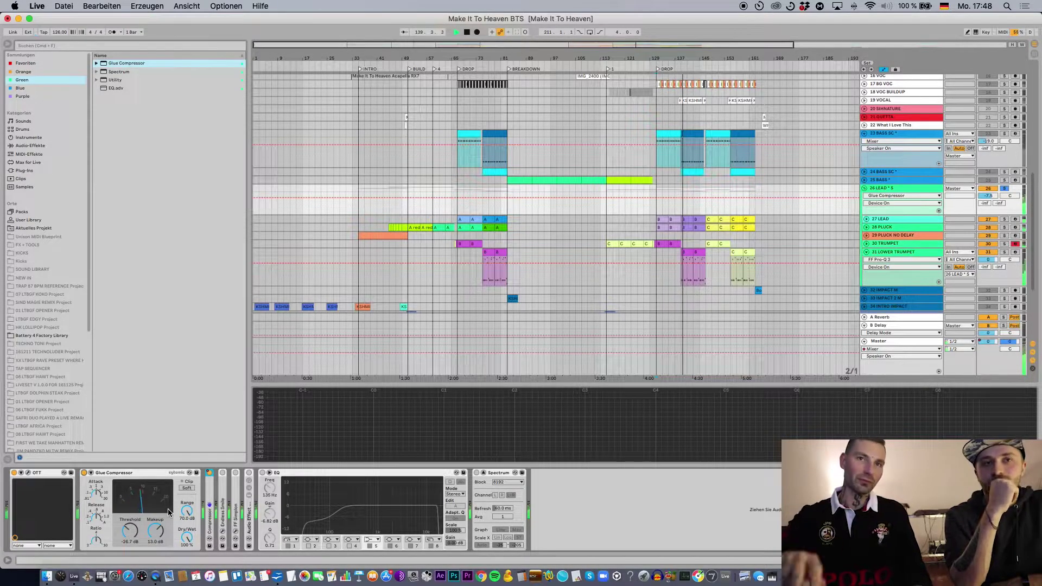
# Unfold the sidechain Compressor in the LEAD chain and bring the LEAD group's devices back into view after selecting the bar 131 clip
pyautogui.doubleClick(212, 492)
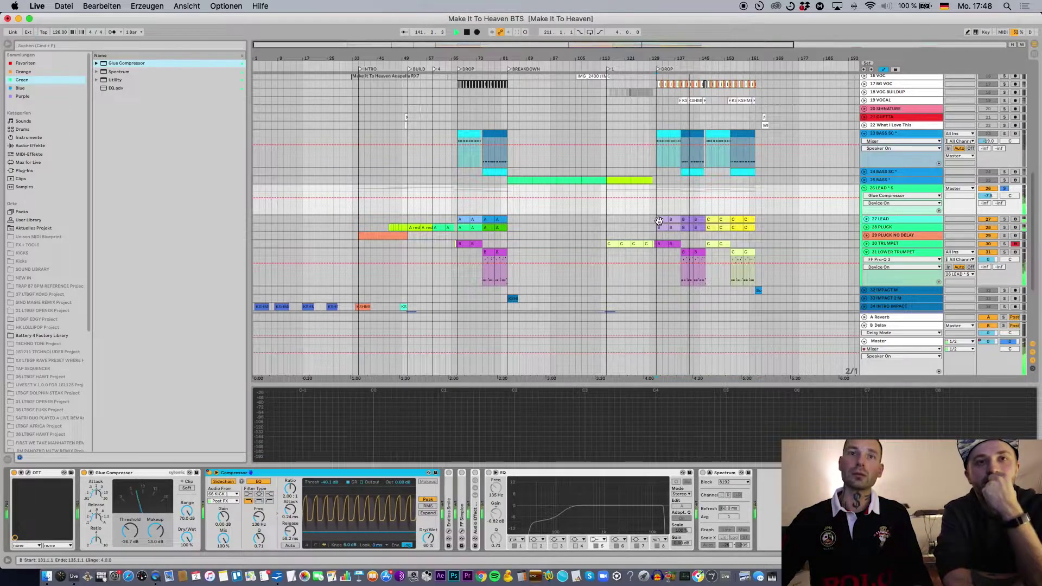
pyautogui.click(660, 220)
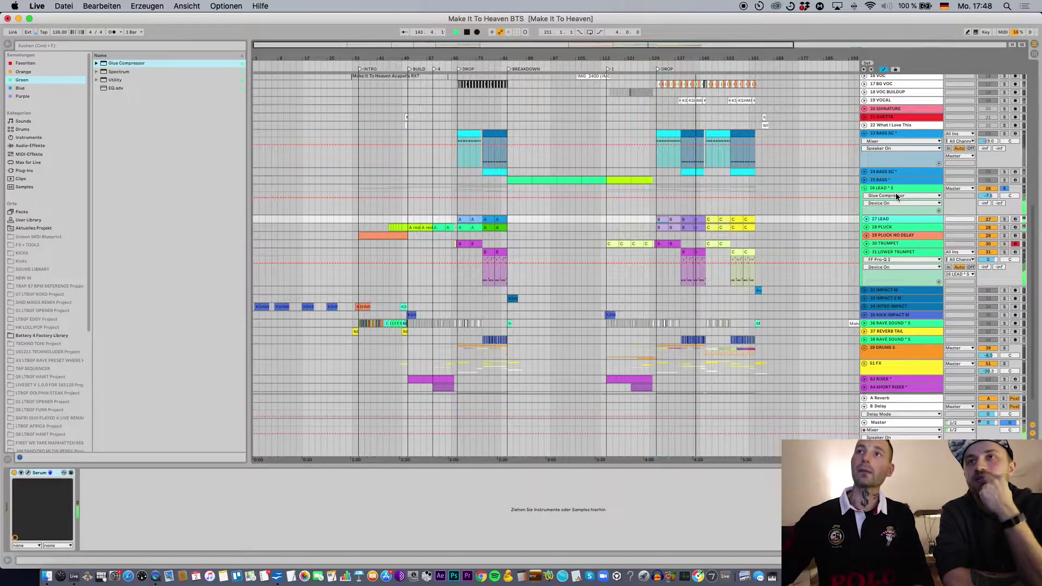
pyautogui.click(912, 196)
pyautogui.click(913, 189)
pyautogui.click(912, 188)
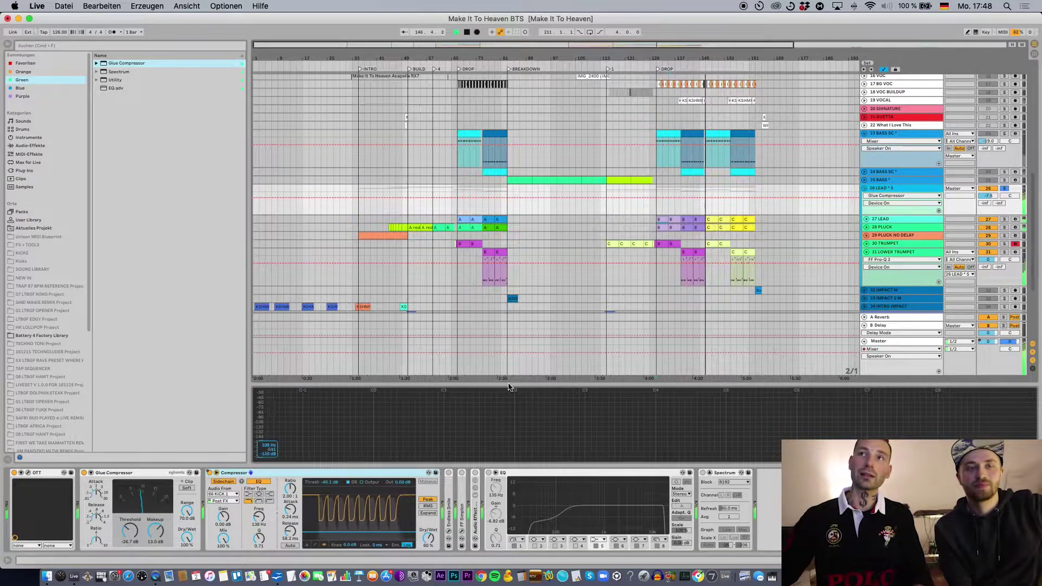
# Solo the KICK group alongside the LEAD group and restart playback from bar 131
pyautogui.scroll(-5, 705, 233)
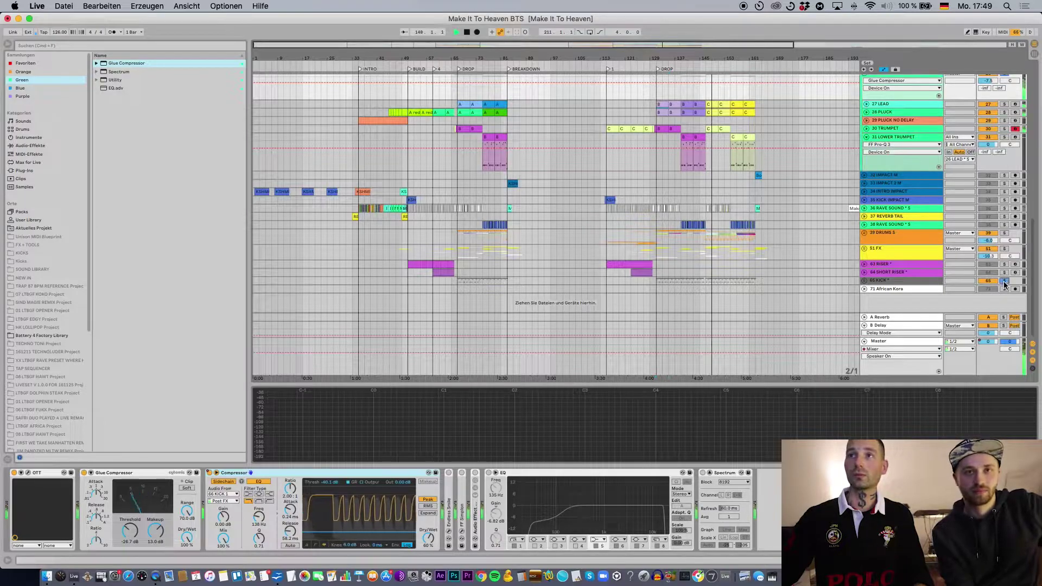
pyautogui.scroll(5, 683, 242)
pyautogui.click(656, 223)
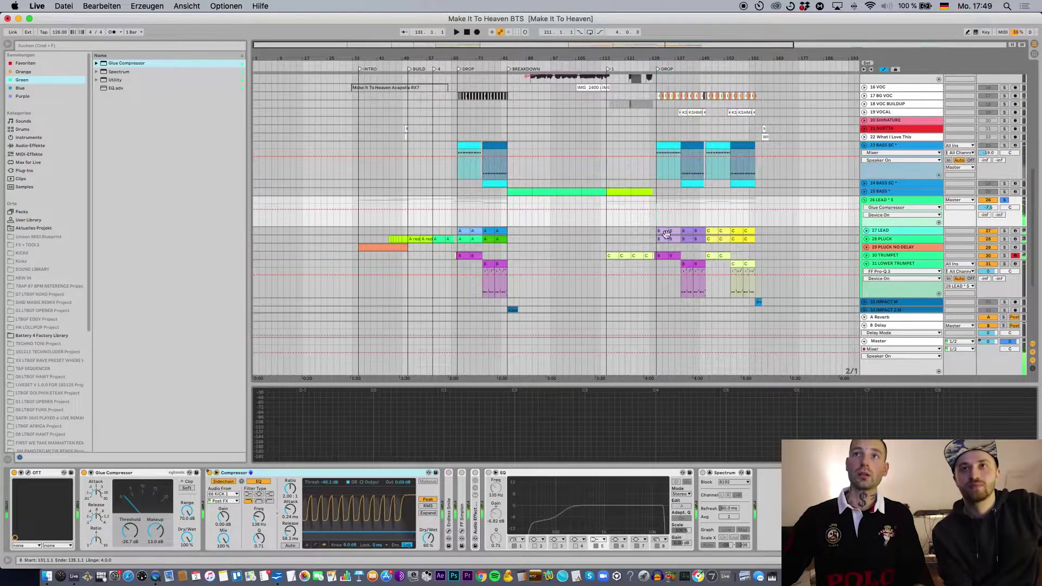
pyautogui.scroll(-2, 683, 262)
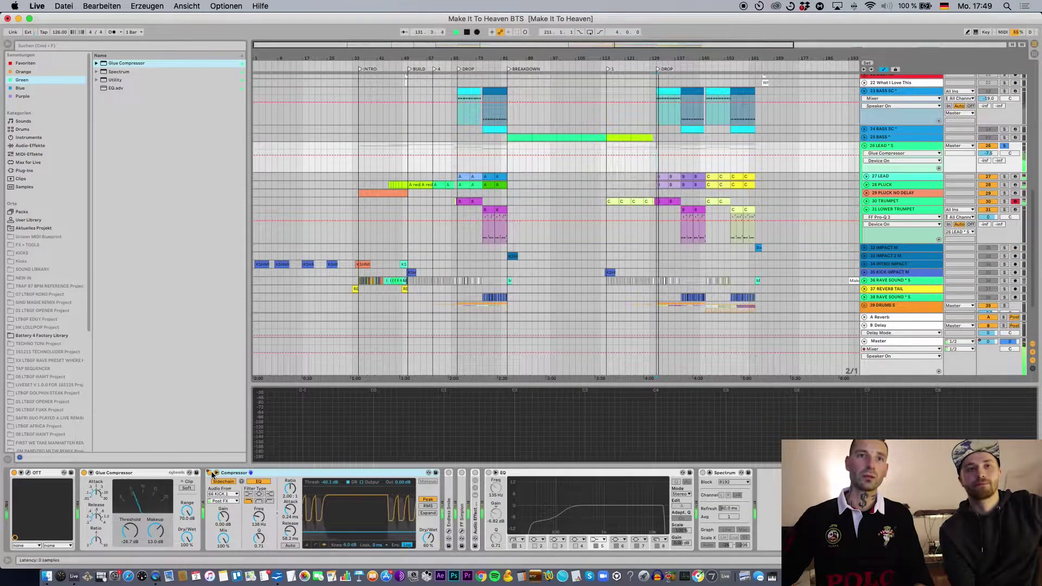
# Toggle the LEAD group's Compressor off and on during playback to compare the sidechain effect, and stop playback
pyautogui.click(210, 474)
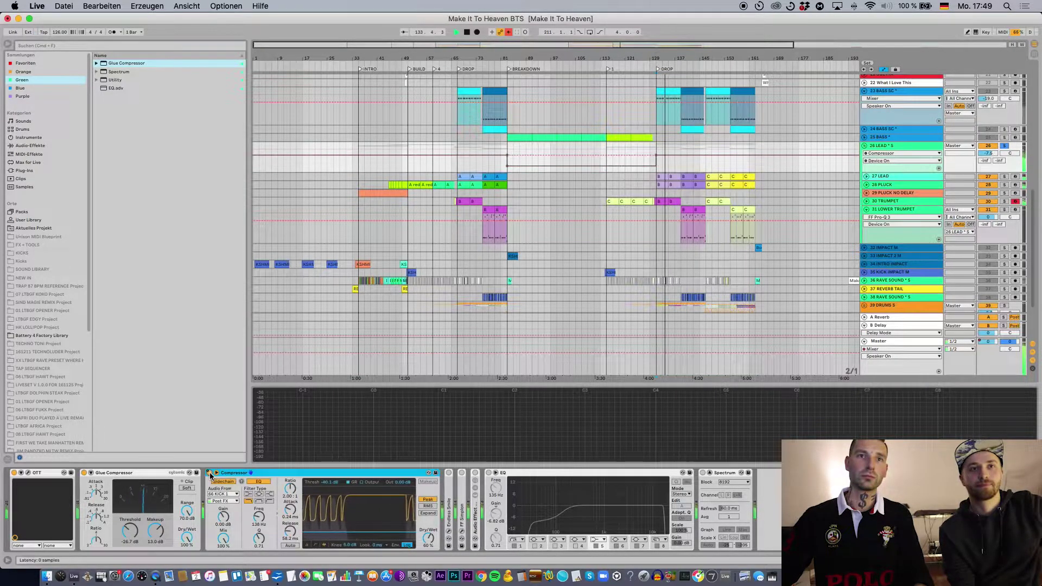
pyautogui.click(210, 474)
pyautogui.press('space')
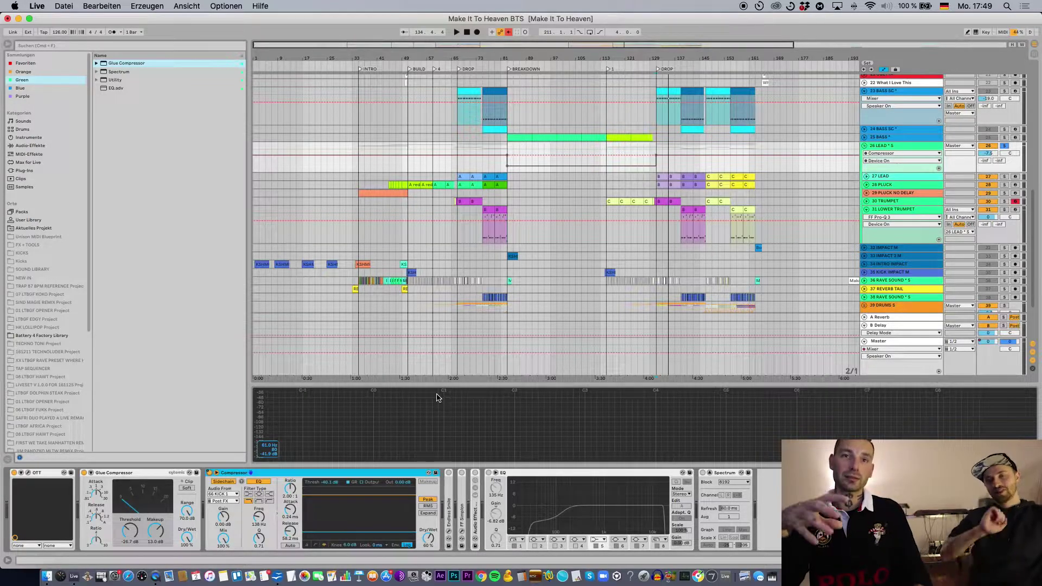
# Re-enable the overridden Compressor automation and place the insert marker at bar 131 on the LOWER TRUMPET track
pyautogui.click(668, 240)
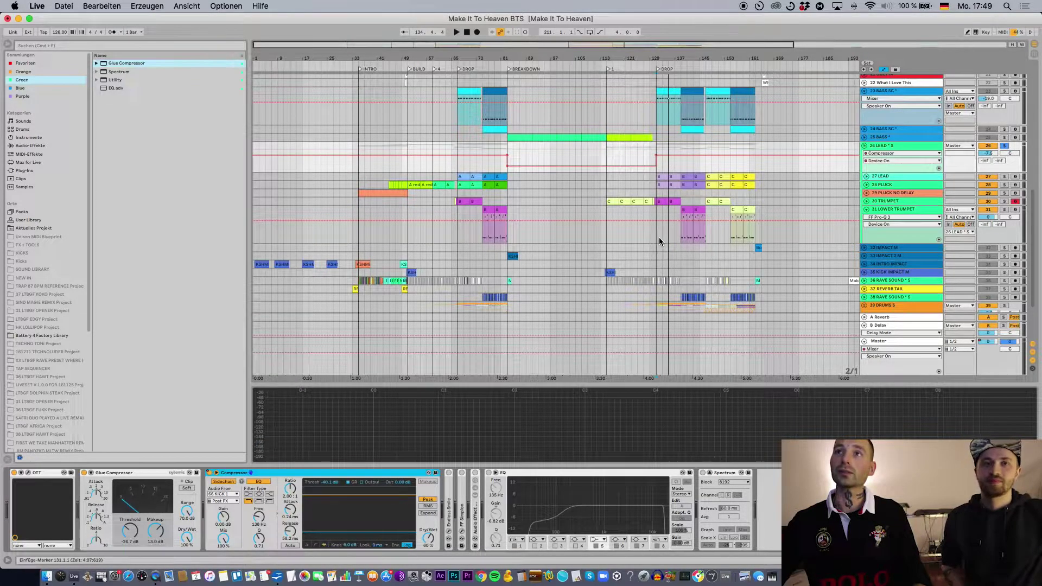
pyautogui.click(658, 241)
pyautogui.scroll(2, 651, 254)
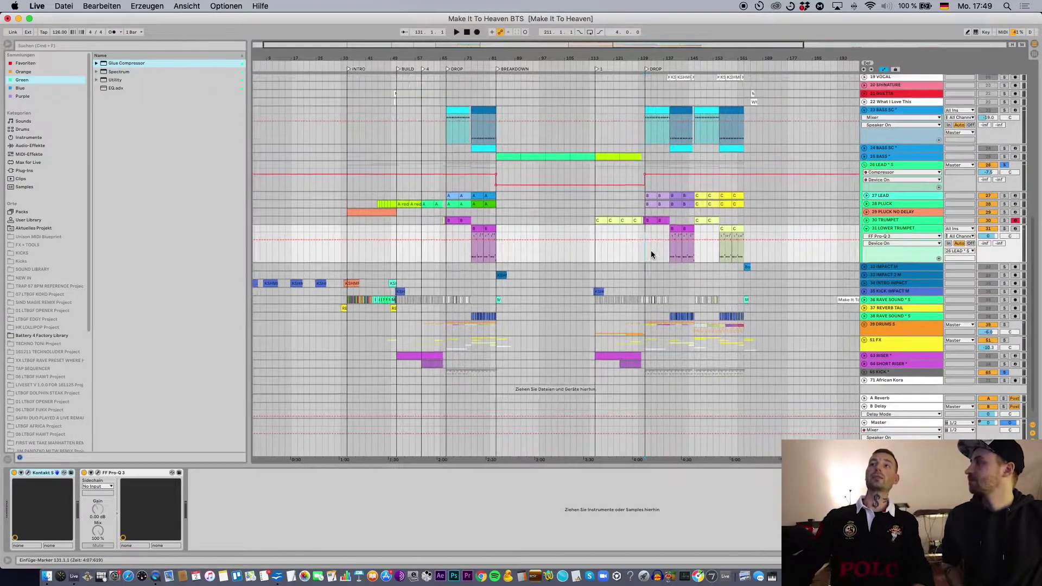
# Bring the LEAD group's devices into view and select the folded Endless Smile device in its chain
pyautogui.click(913, 172)
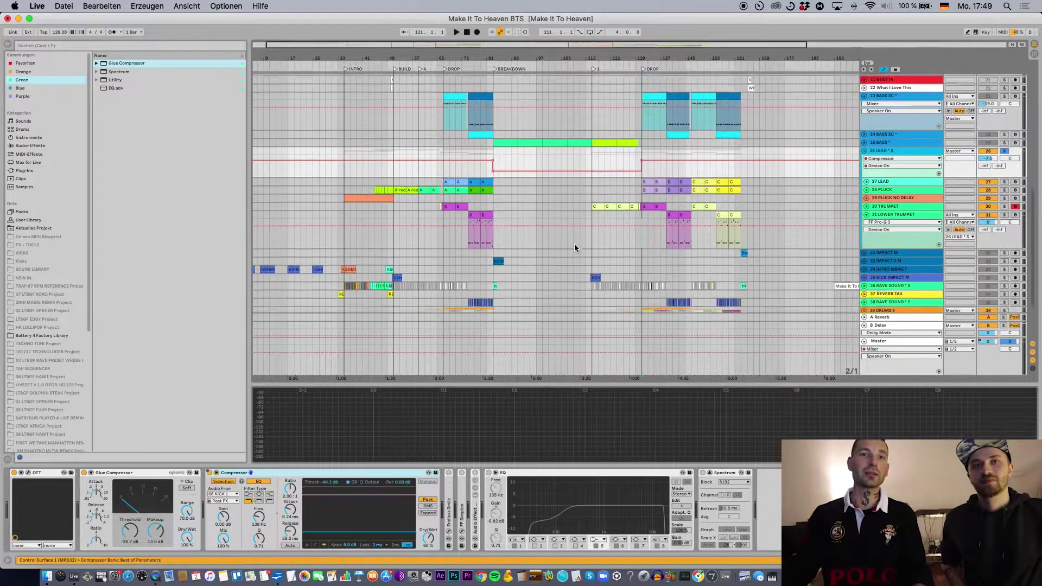
pyautogui.scroll(-3, 574, 243)
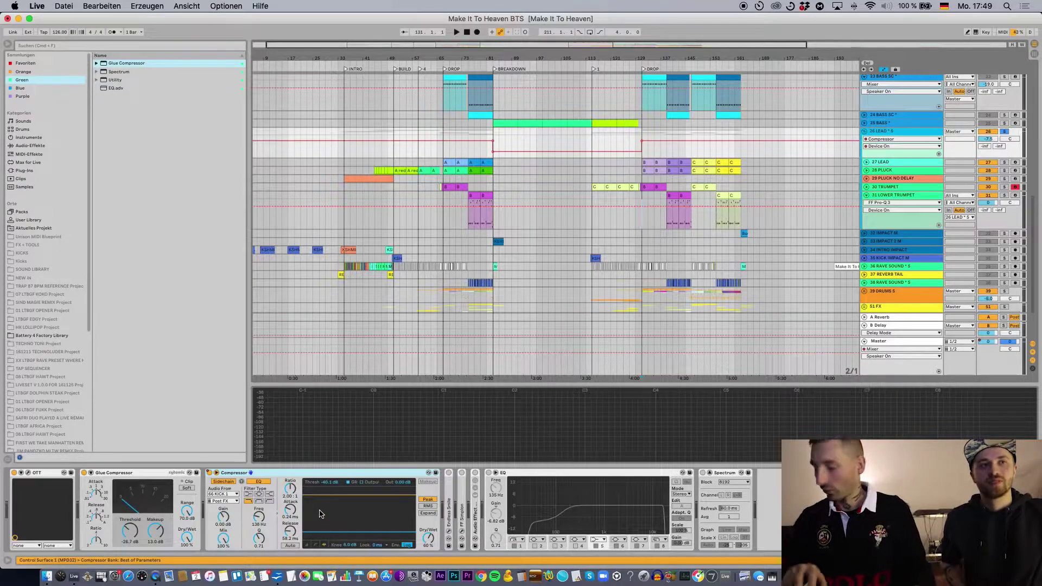
pyautogui.click(450, 492)
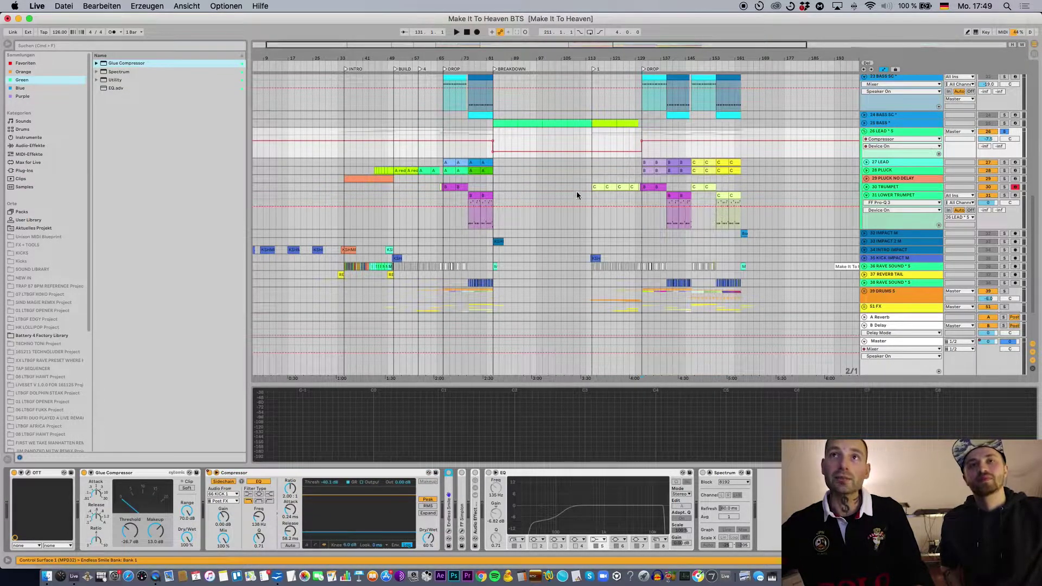
pyautogui.scroll(1, 586, 173)
pyautogui.click(450, 474)
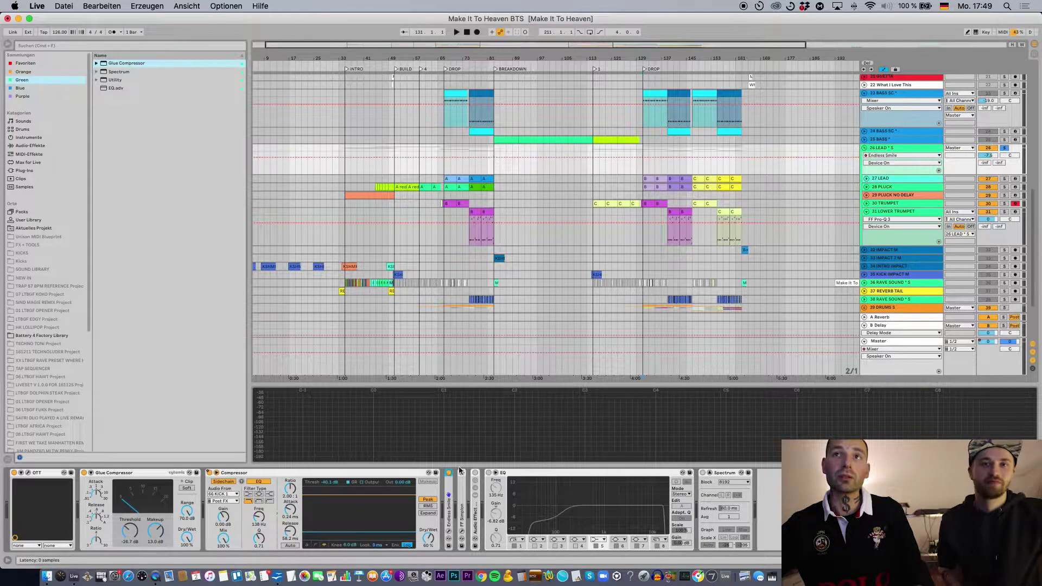
# Place the insert marker at bar 115 and play the build-up with the LEAD group's devices in view
pyautogui.click(595, 194)
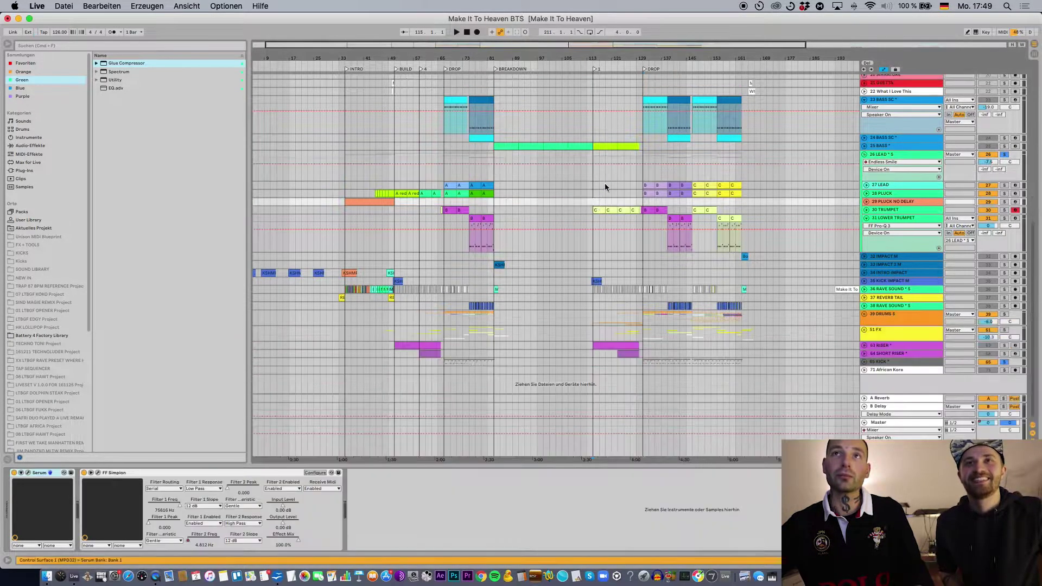
pyautogui.click(908, 155)
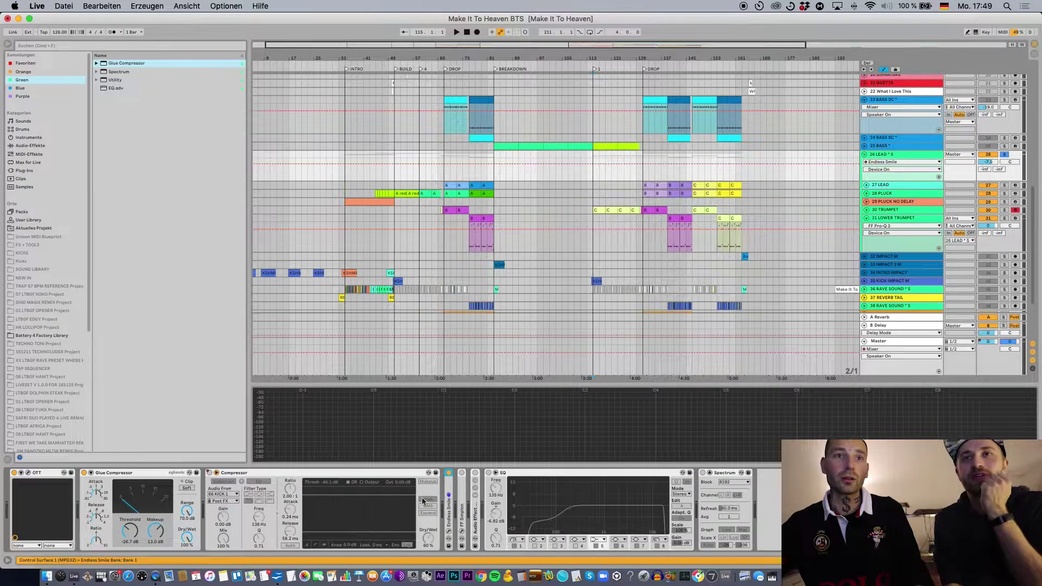
pyautogui.click(595, 183)
pyautogui.click(900, 152)
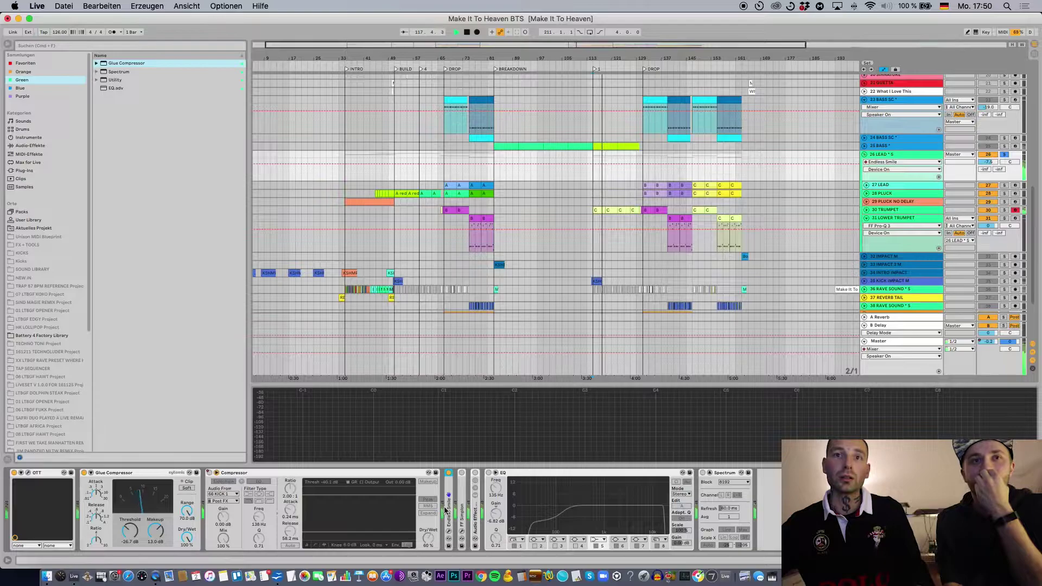
# Unfold Endless Smile in the LEAD chain and display its Intensity automation on the group's lane
pyautogui.doubleClick(449, 488)
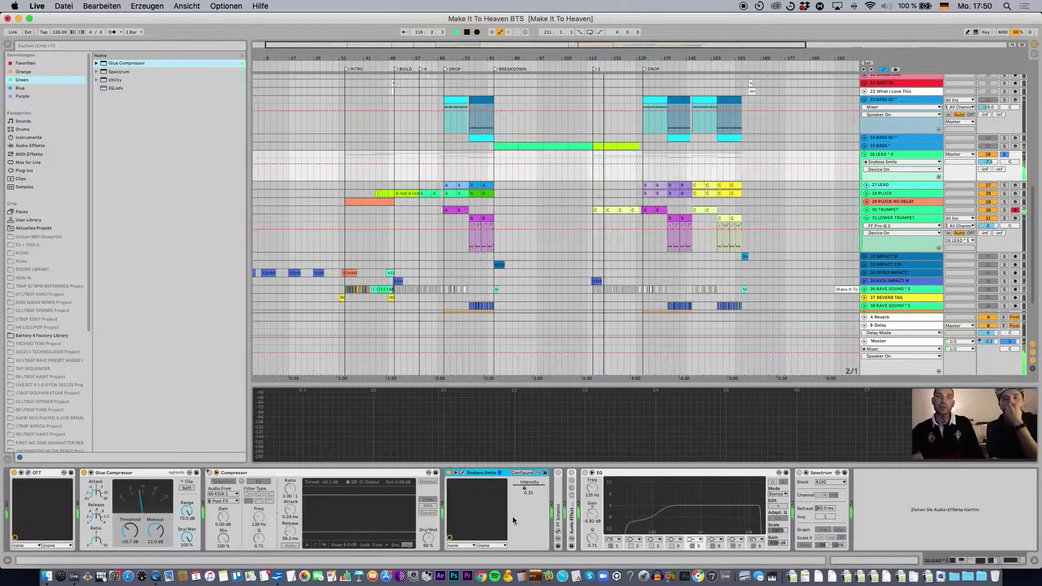
pyautogui.rightClick(524, 491)
pyautogui.click(543, 495)
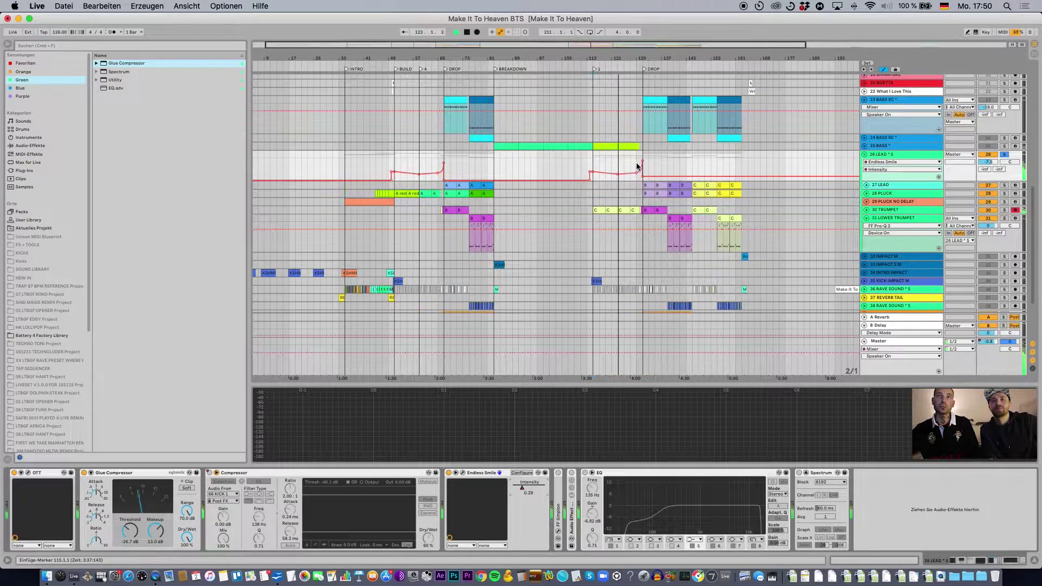
# Place the insert marker at bar 129 and restart playback to hear the Endless Smile intensity peak before the drop
pyautogui.click(437, 167)
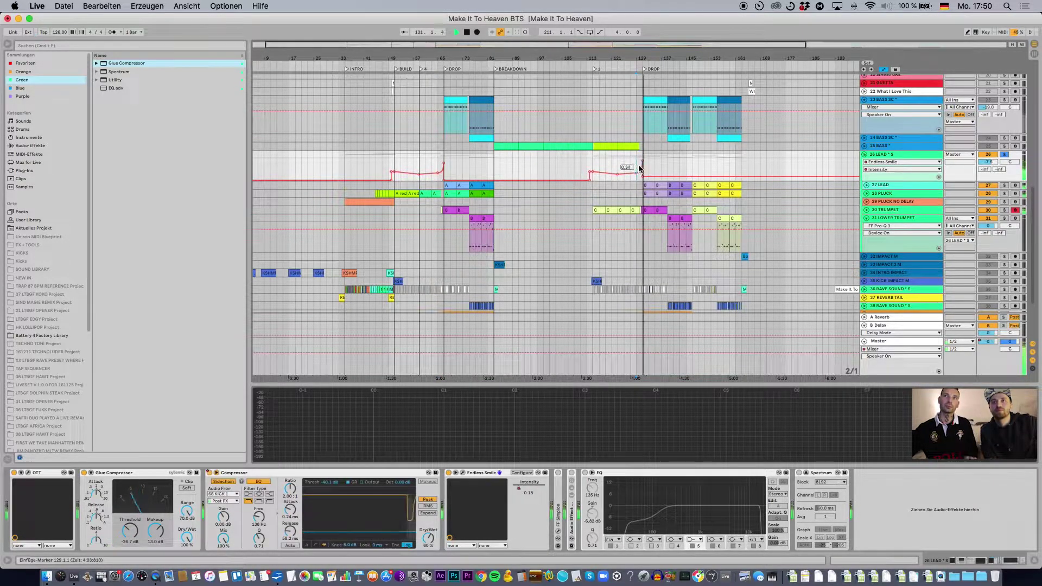
pyautogui.press('space')
pyautogui.press('space')
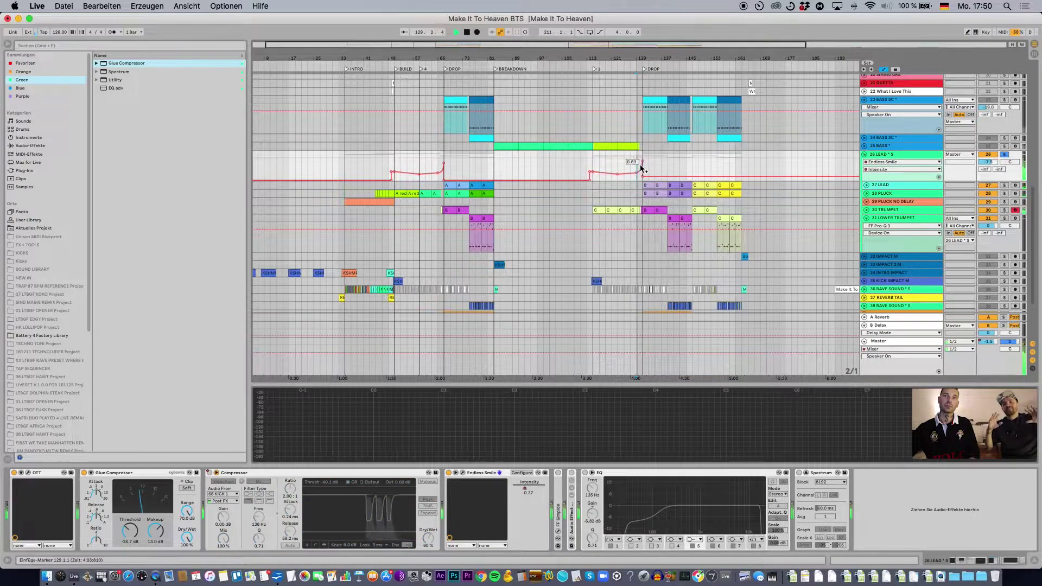
# Open the Endless Smile plug-in window, watch the Intensity knob while playing from bar 127, and close the window
pyautogui.click(462, 473)
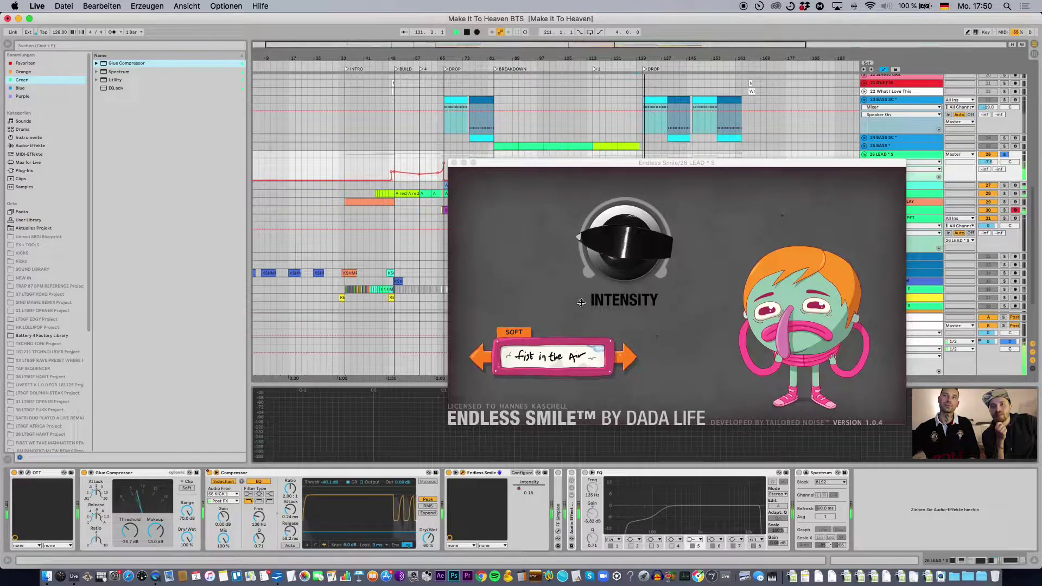
pyautogui.moveTo(630, 163); pyautogui.dragTo(612, 235)
pyautogui.click(633, 163)
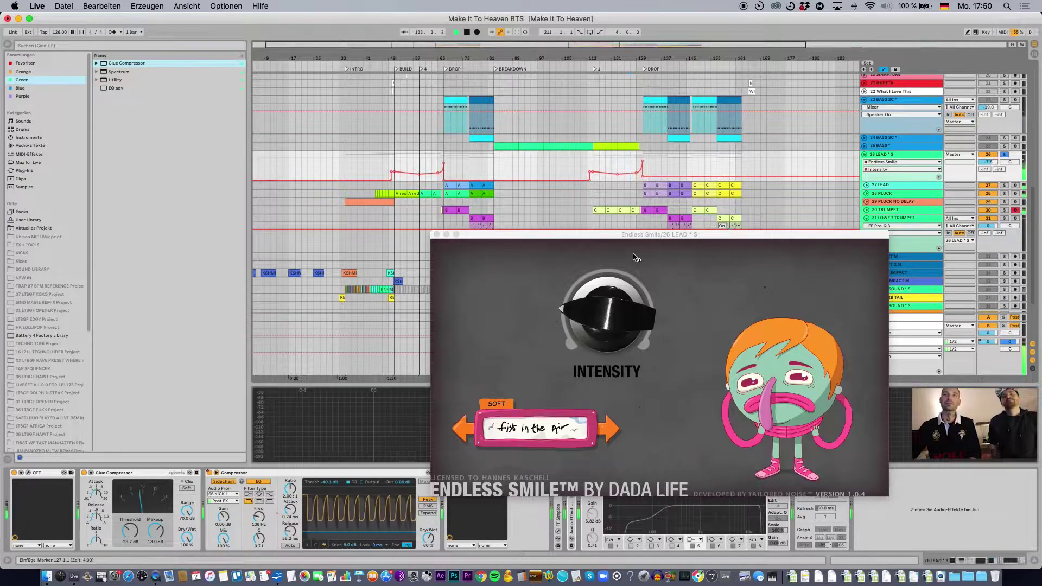
pyautogui.moveTo(627, 235); pyautogui.dragTo(593, 207)
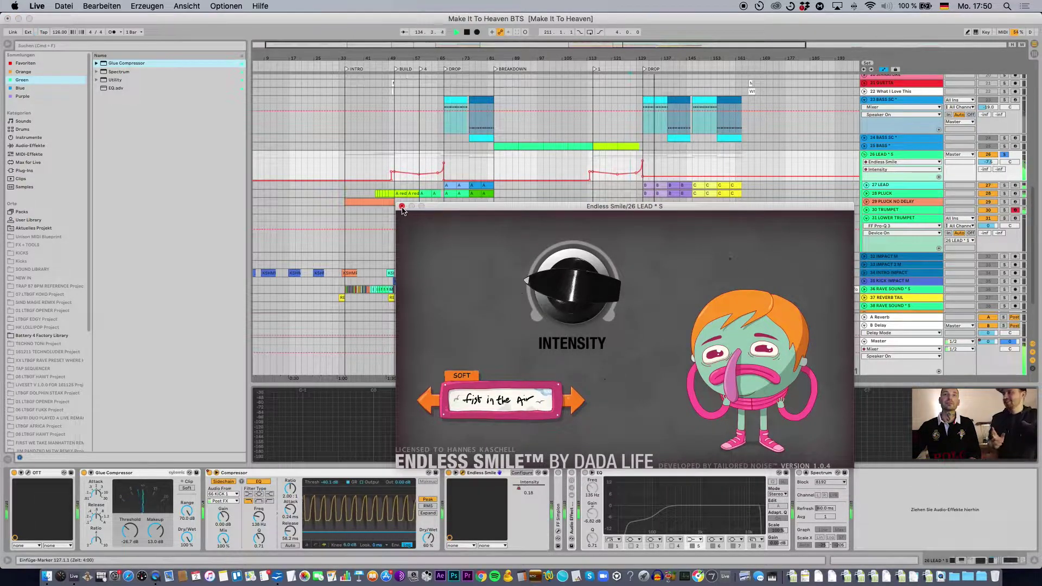
pyautogui.click(402, 206)
# Stop at bar 129 and bring the LEAD group's devices back into view
pyautogui.click(634, 246)
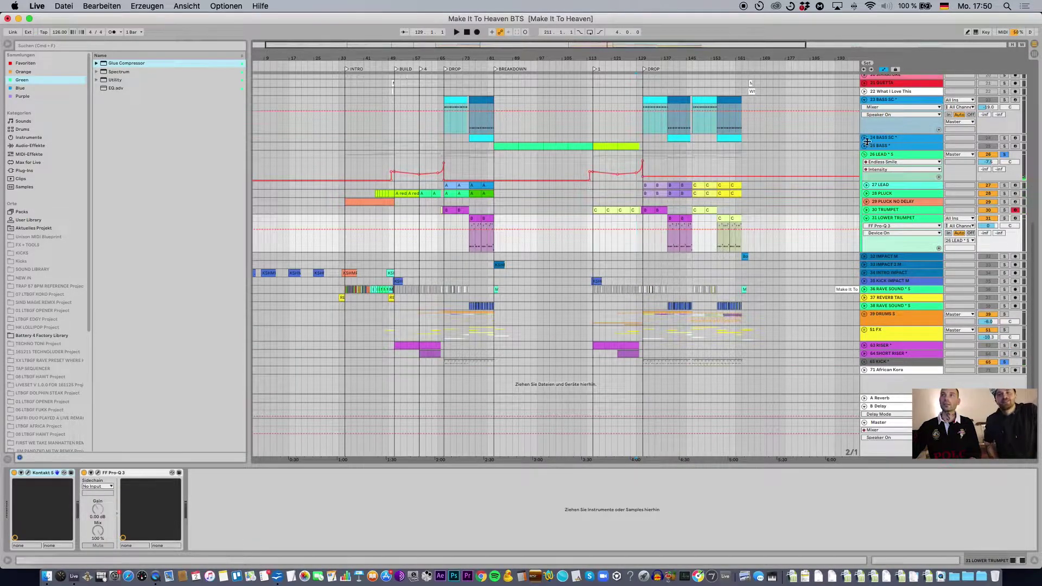
pyautogui.click(901, 155)
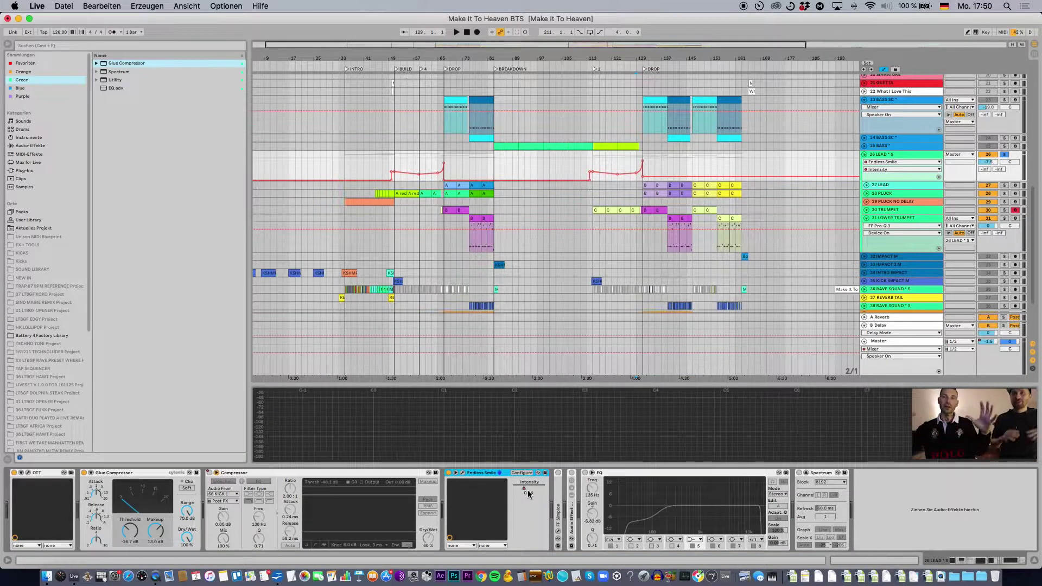
pyautogui.click(643, 189)
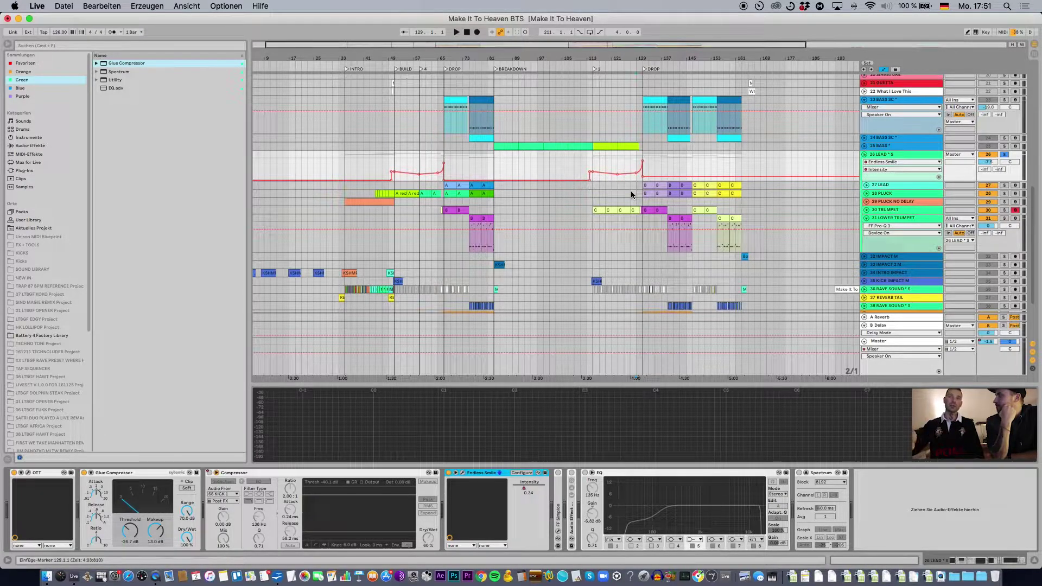
# Reopen the Endless Smile plug-in window to inspect its Intensity knob and selected preset, and close it again
pyautogui.click(465, 473)
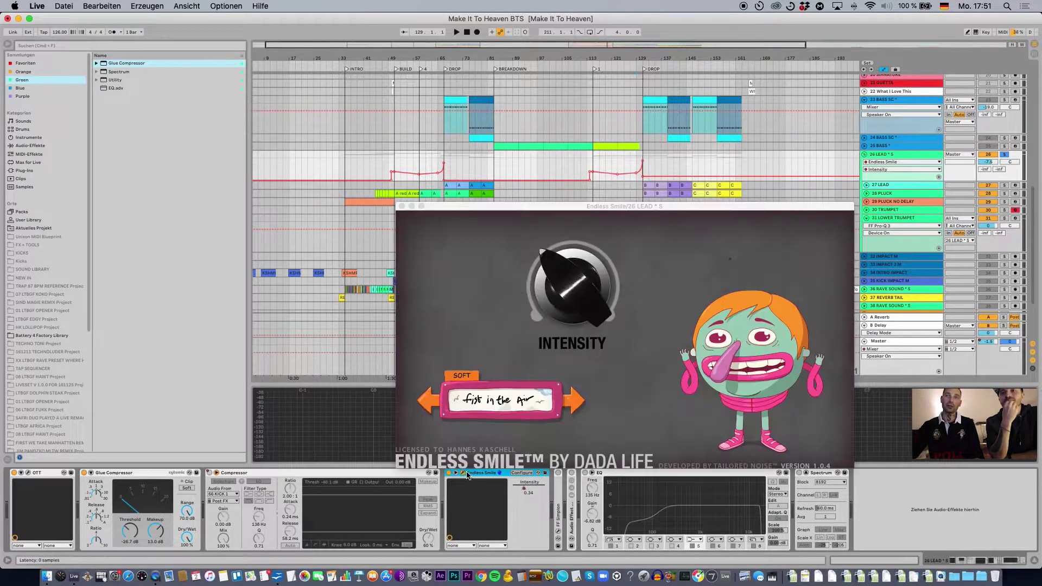
pyautogui.click(402, 207)
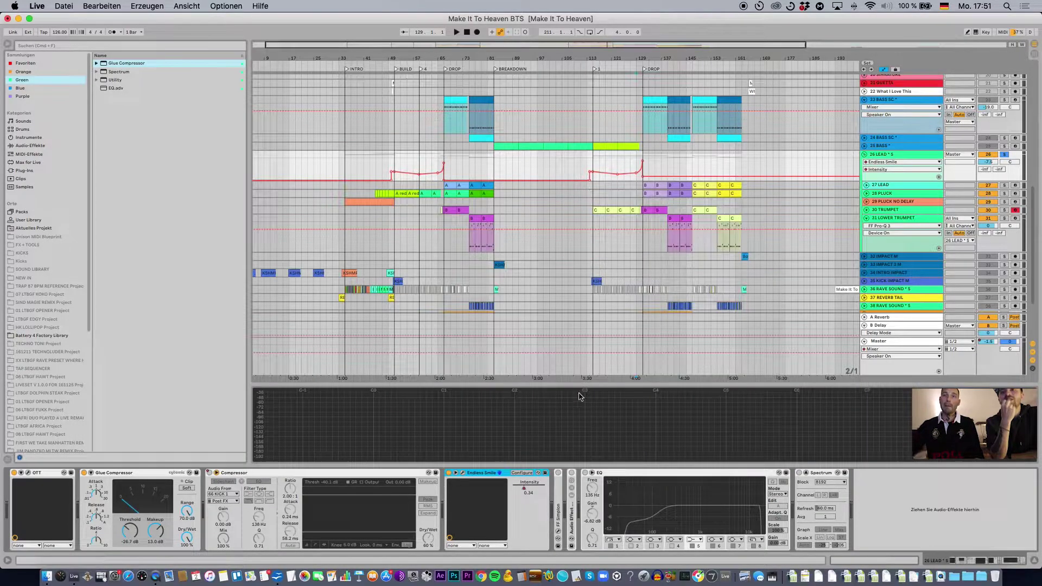
pyautogui.click(465, 472)
pyautogui.click(402, 206)
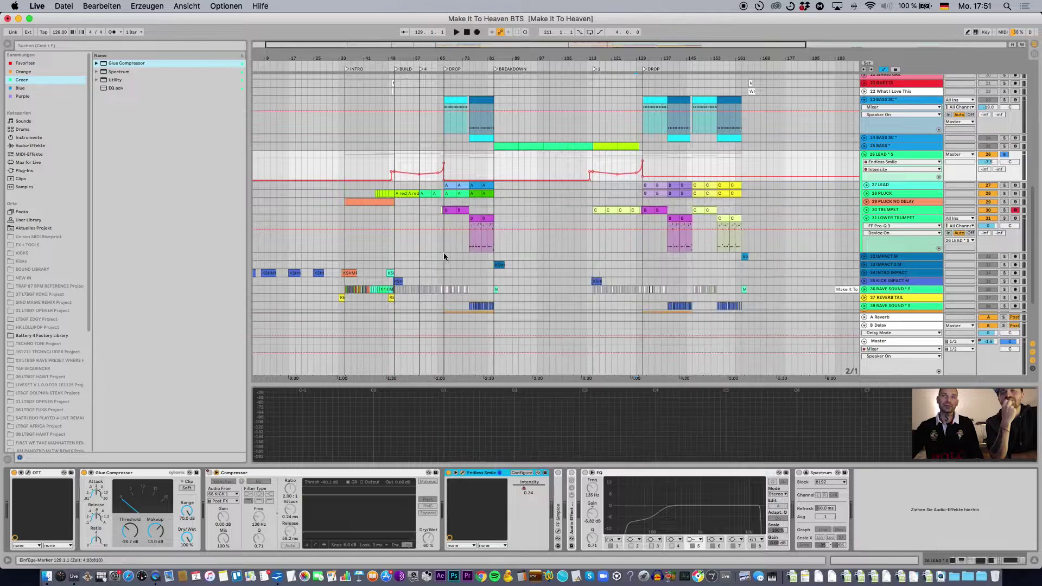
# Unfold FF Simplon in the LEAD chain and inspect its two filters in the plug-in window
pyautogui.doubleClick(559, 493)
pyautogui.click(589, 474)
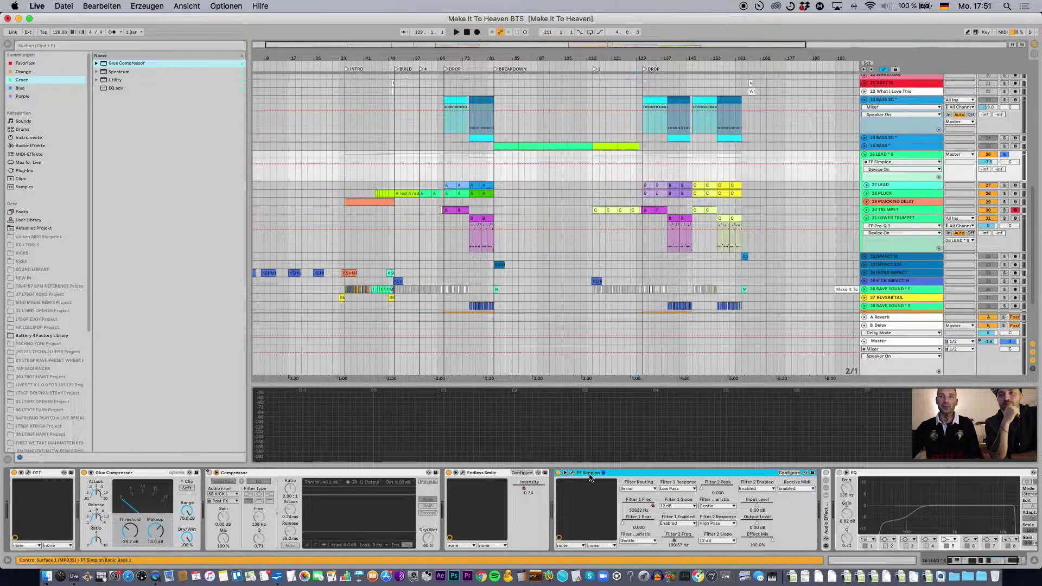
pyautogui.click(573, 474)
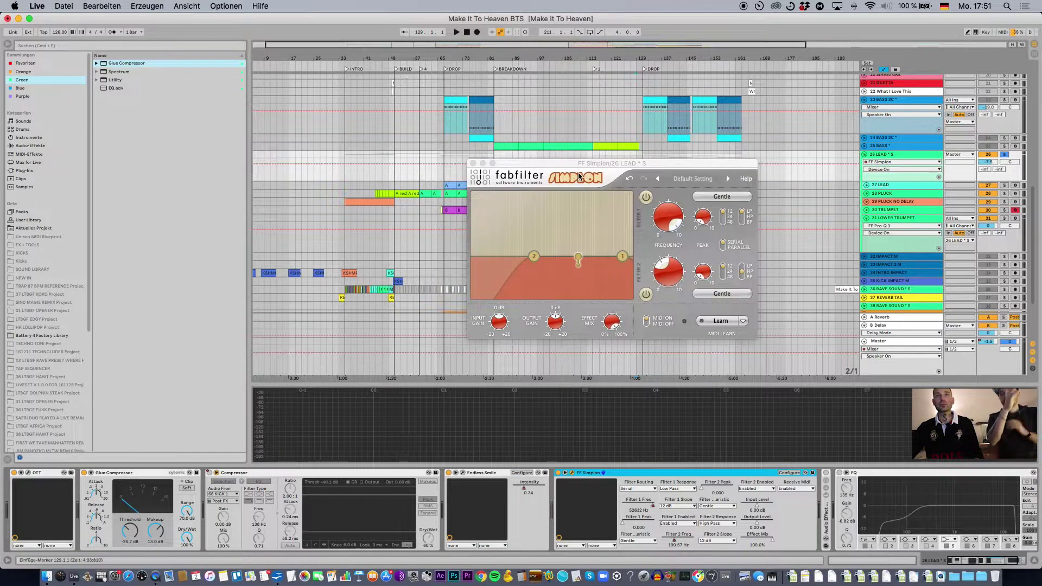
pyautogui.moveTo(560, 170); pyautogui.dragTo(729, 162)
pyautogui.click(640, 157)
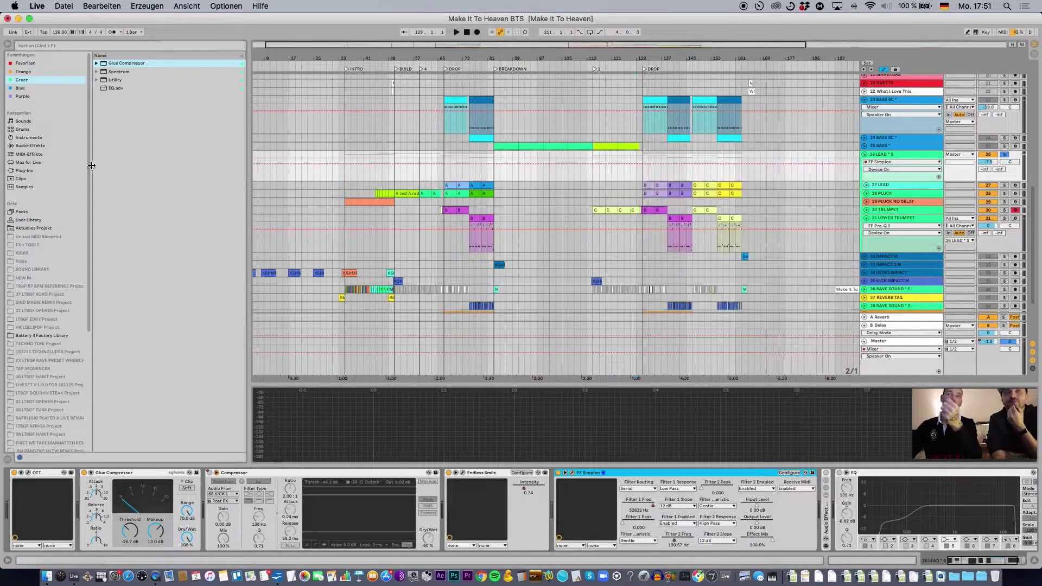
# Reopen the FF Simplon window, move it below the clips to explain its filters, and close it
pyautogui.click(569, 473)
pyautogui.moveTo(719, 164); pyautogui.dragTo(416, 178)
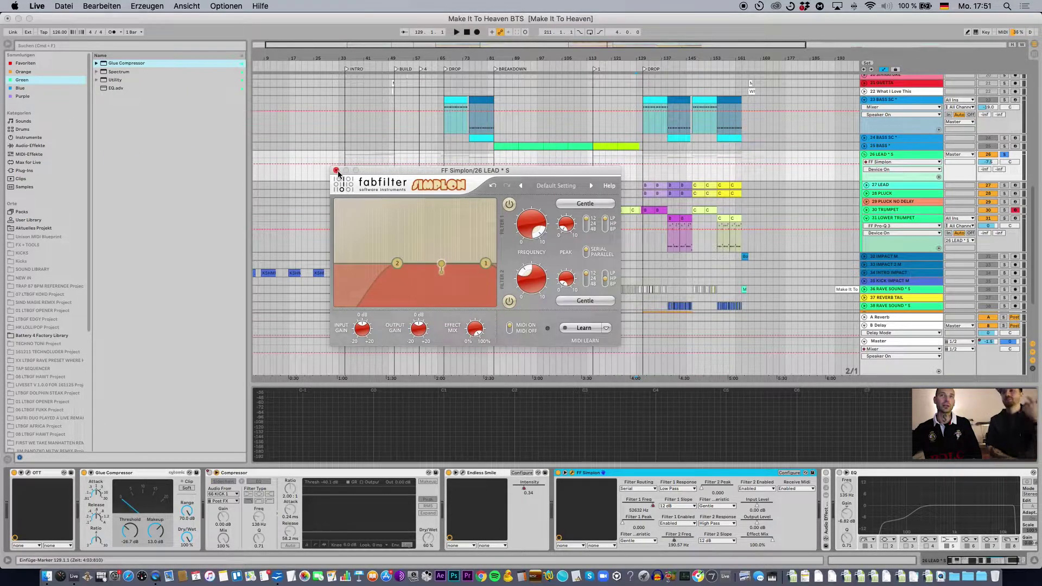
pyautogui.moveTo(543, 170); pyautogui.dragTo(556, 330)
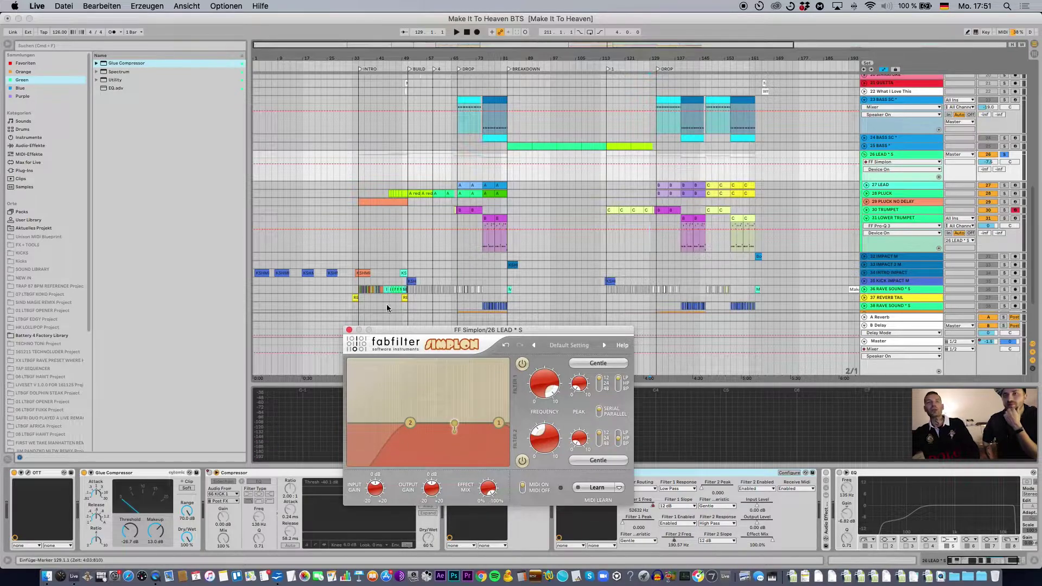
pyautogui.click(349, 332)
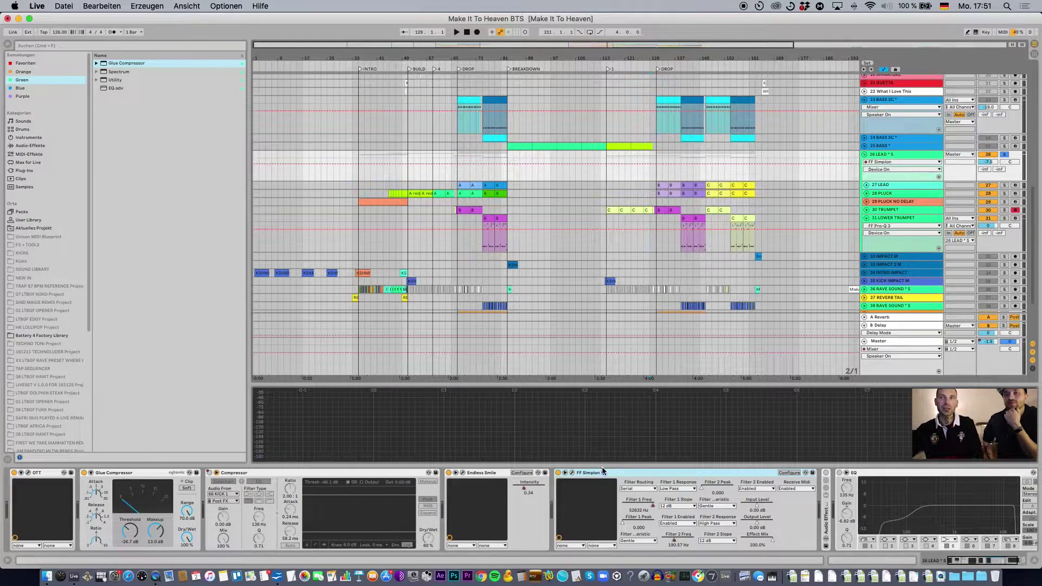
# Watch FF Simplon's filters move in its plug-in window while playing the build-up from bar 113, and close the window
pyautogui.click(574, 473)
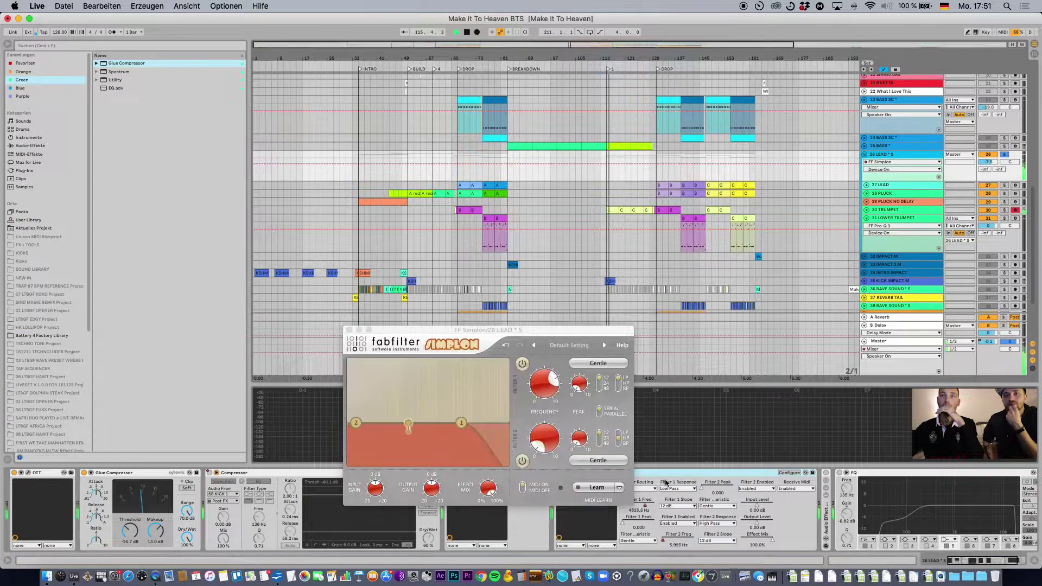
pyautogui.moveTo(506, 331); pyautogui.dragTo(475, 209)
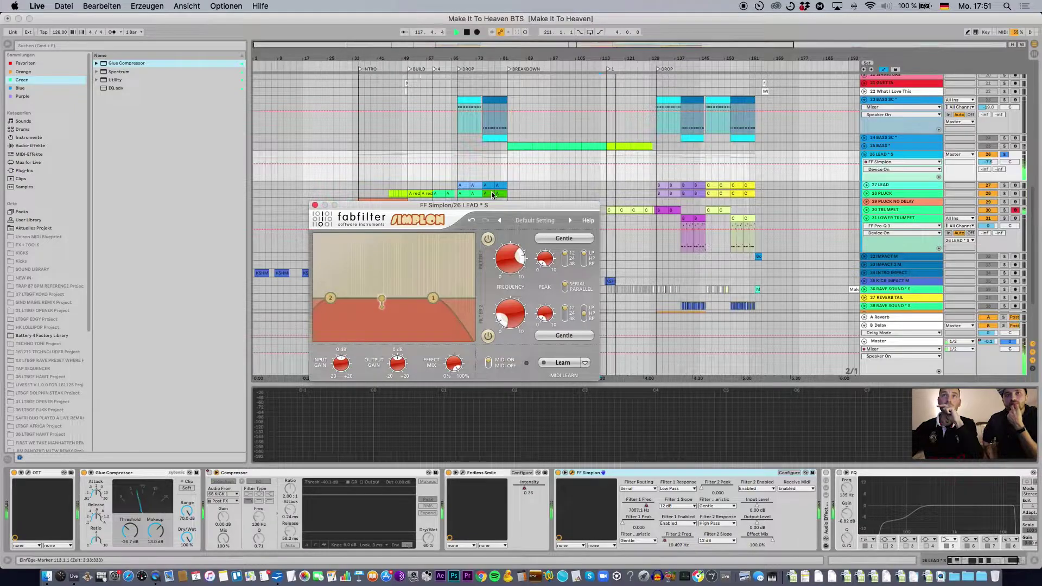
pyautogui.moveTo(494, 209); pyautogui.dragTo(498, 277)
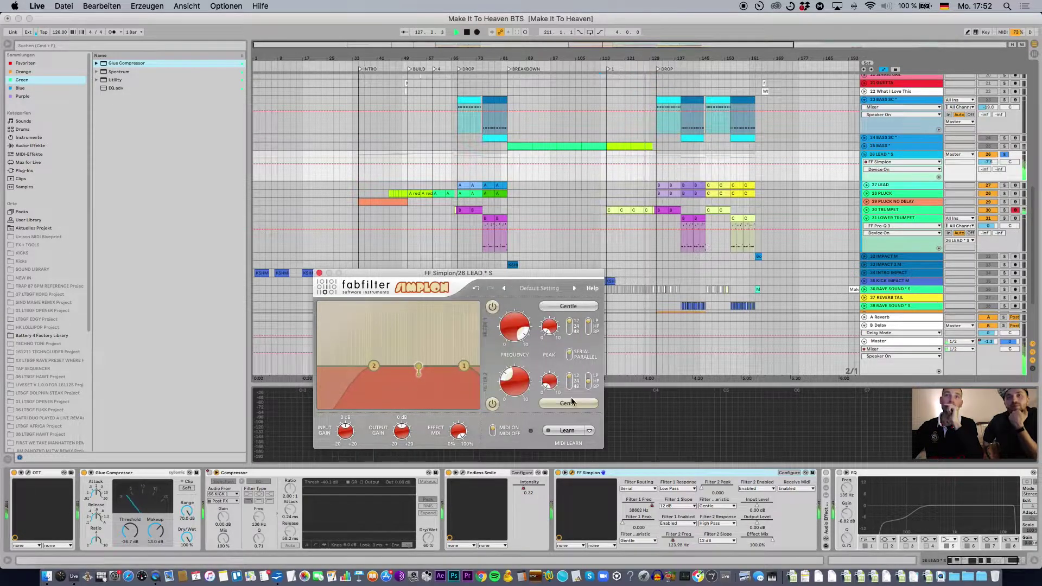
pyautogui.click(319, 273)
# Show FF Simplon's Filter 1 Freq and Filter 2 Freq automation on the LEAD lane and play from bar 127
pyautogui.click(652, 504)
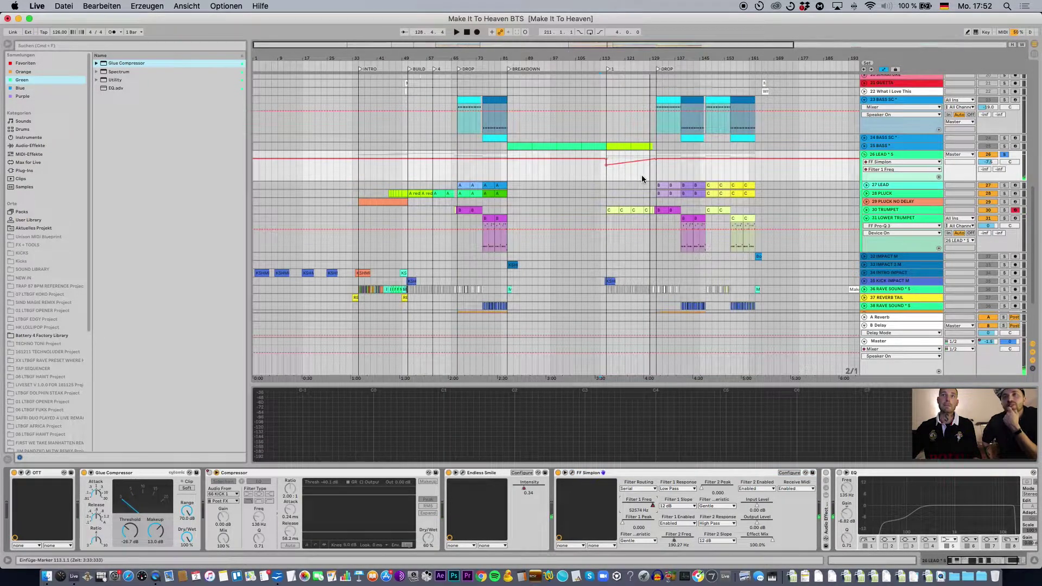
pyautogui.rightClick(674, 543)
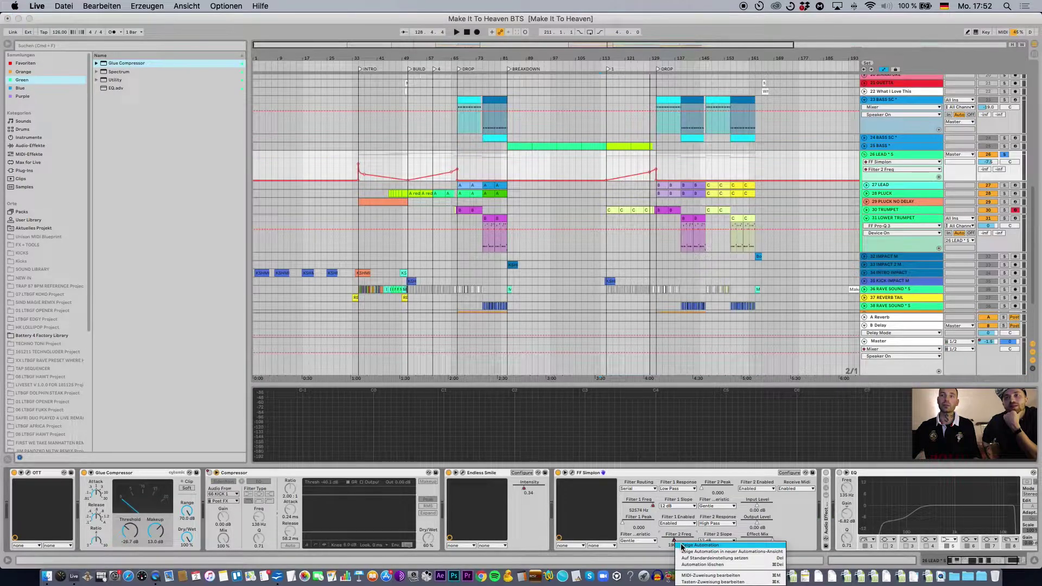
pyautogui.click(642, 167)
pyautogui.press('space')
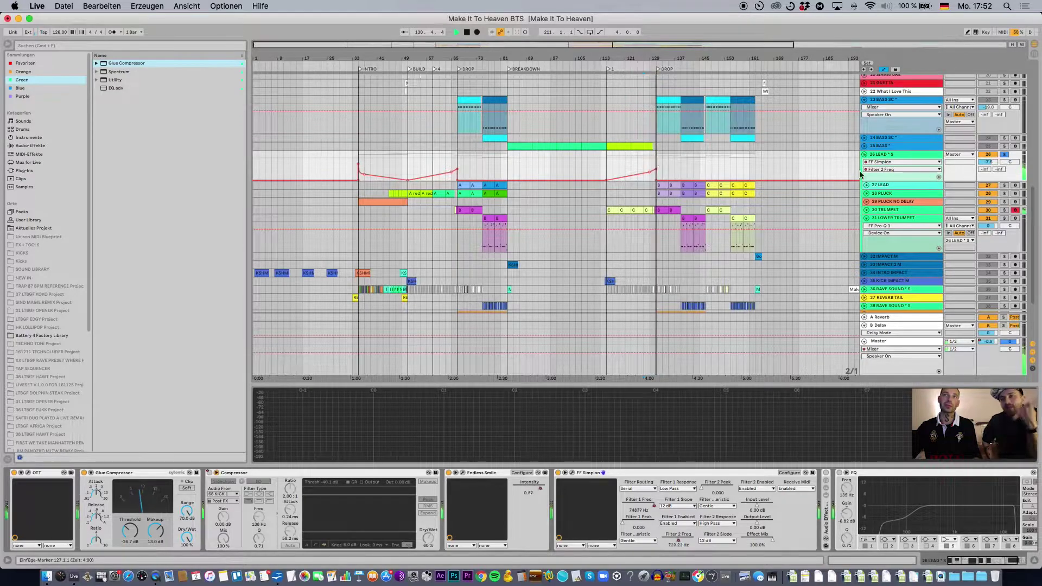
# Stop playback, select the folded Audio Effect Rack after FF Simplon, and unfold and refold it
pyautogui.press('space')
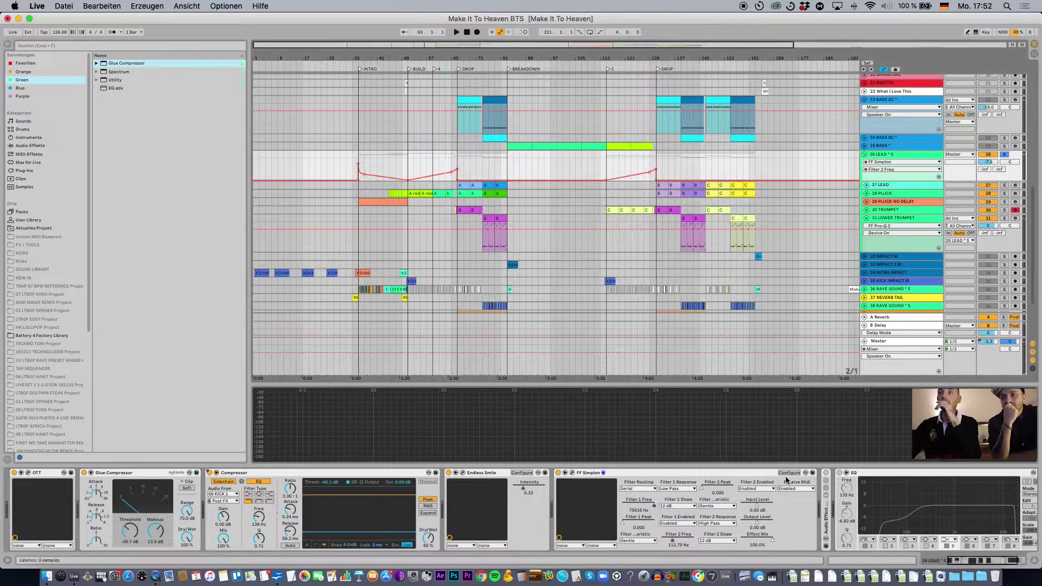
pyautogui.hscroll(5, 705, 502)
pyautogui.click(709, 521)
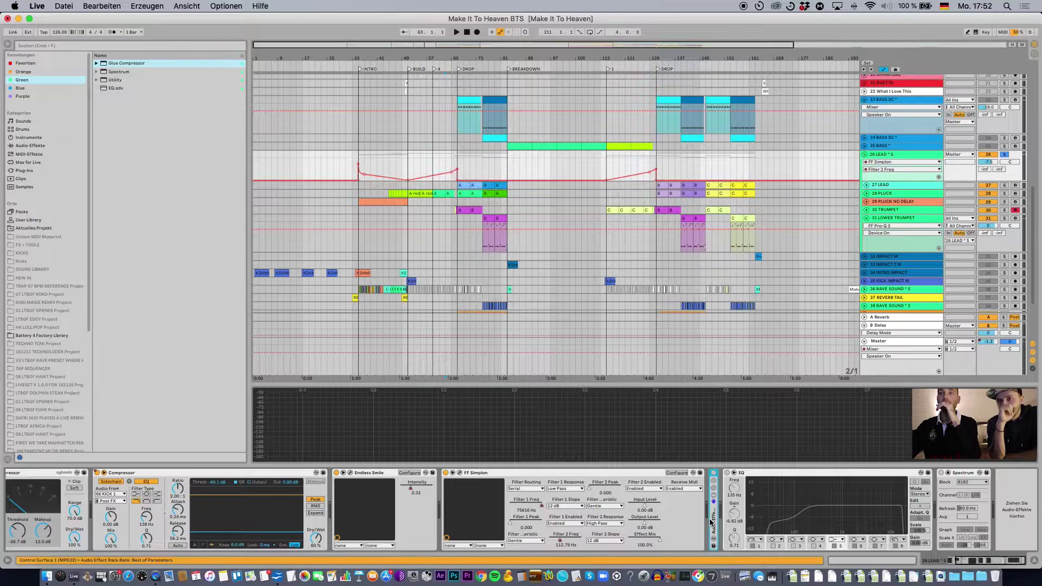
pyautogui.doubleClick(711, 521)
pyautogui.doubleClick(744, 473)
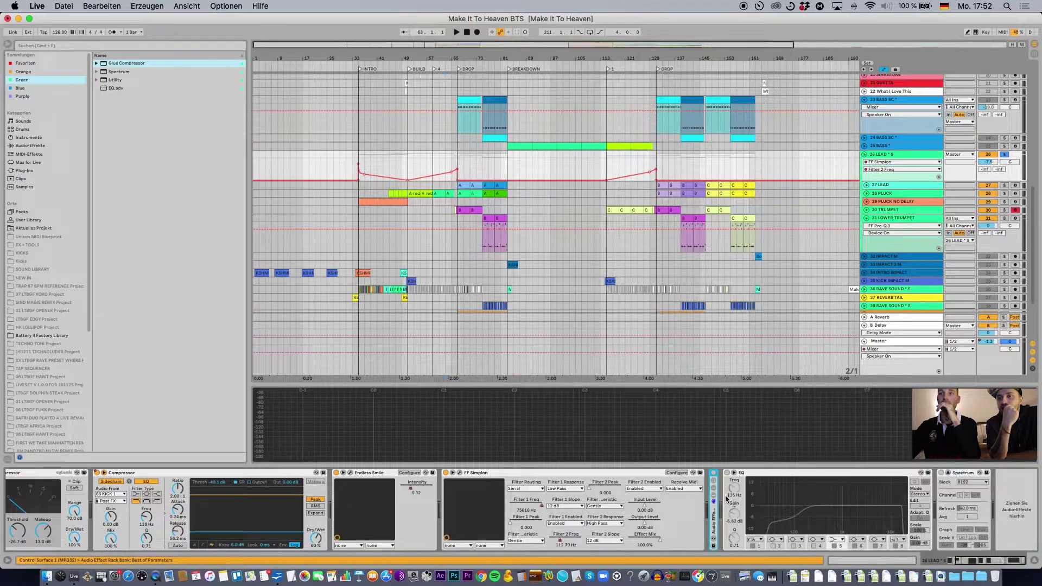
# Fold FF Simplon, unfold the Audio Effect Rack after it, switch the rack on, and show its LOW END chain
pyautogui.doubleClick(487, 474)
pyautogui.doubleClick(459, 514)
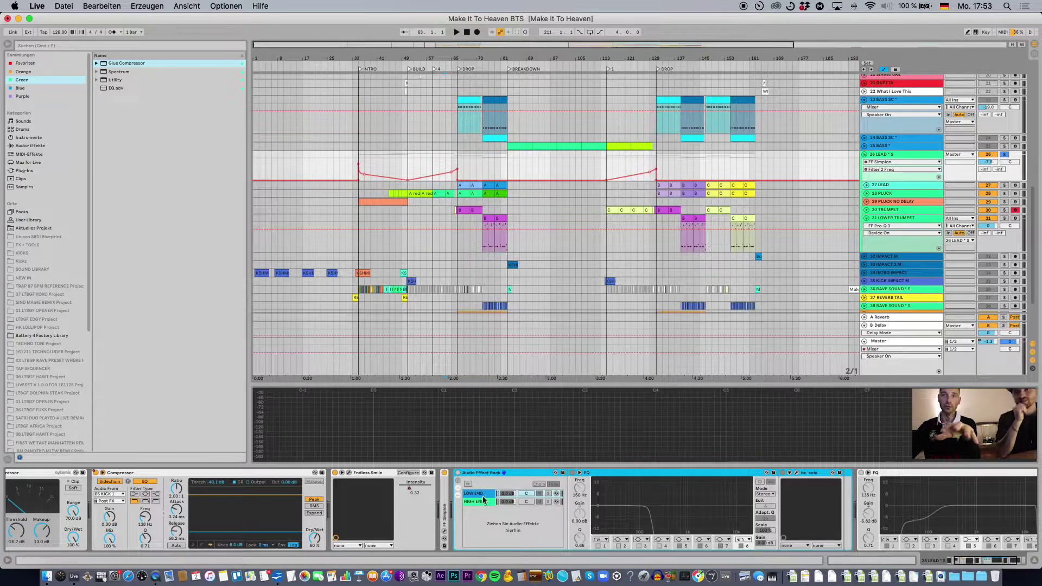
pyautogui.click(483, 525)
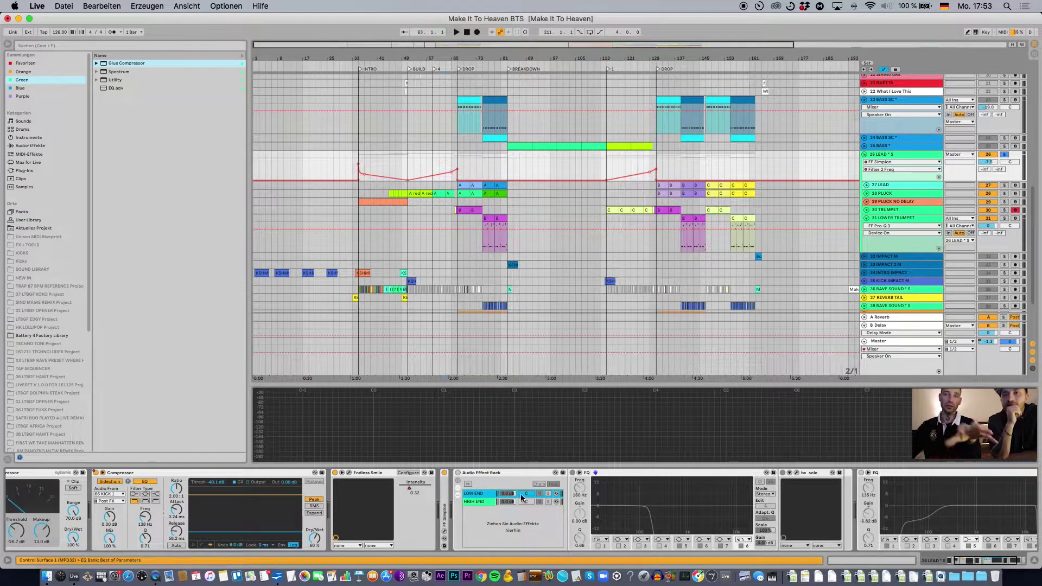
pyautogui.click(478, 495)
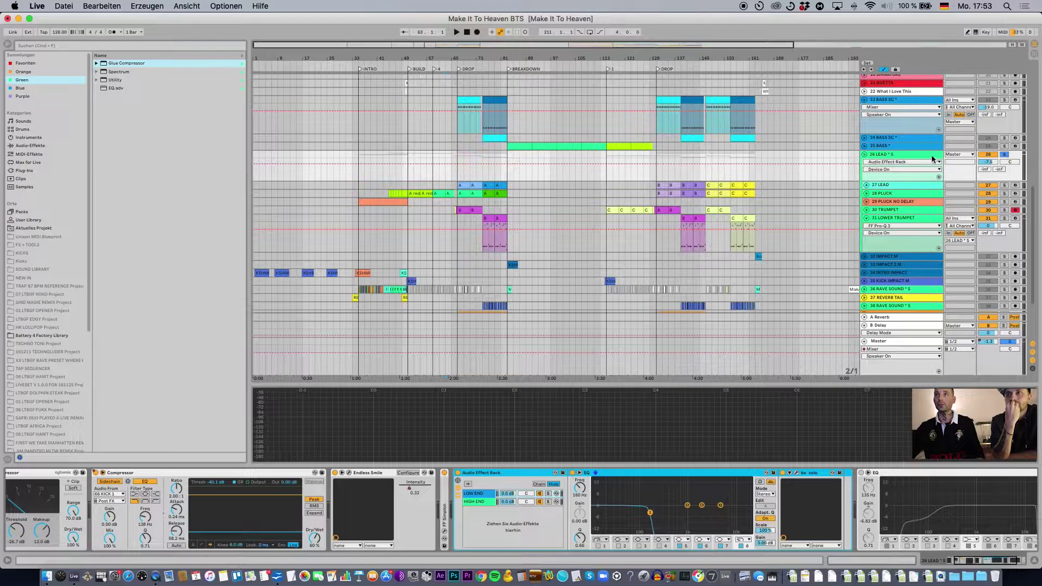
# Play the soloed LEAD group from the second drop at bar 131 while toggling the rack's LOW END and HIGH END chains to compare them
pyautogui.click(658, 174)
pyautogui.press('space')
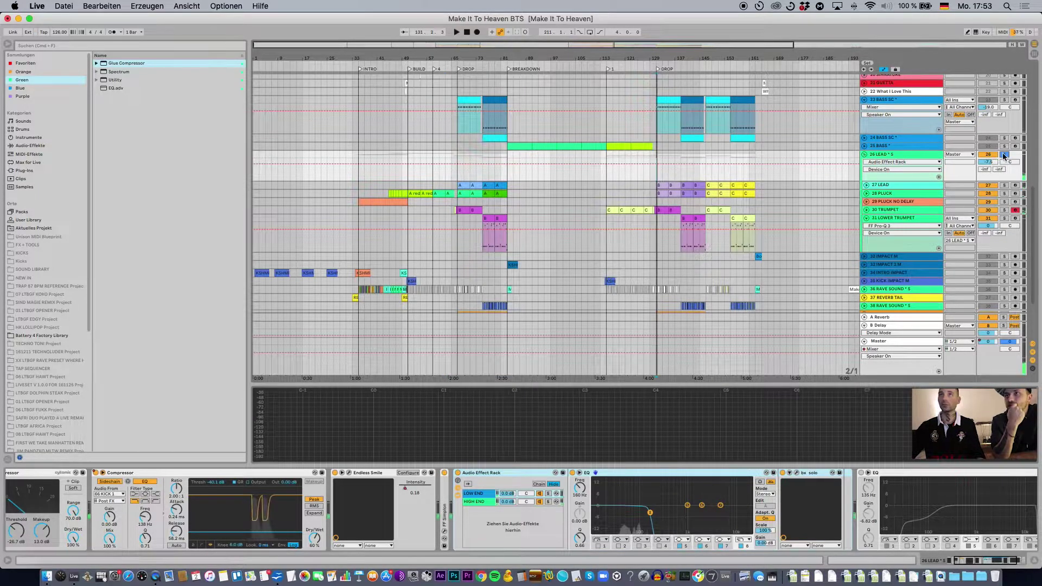
pyautogui.click(1004, 154)
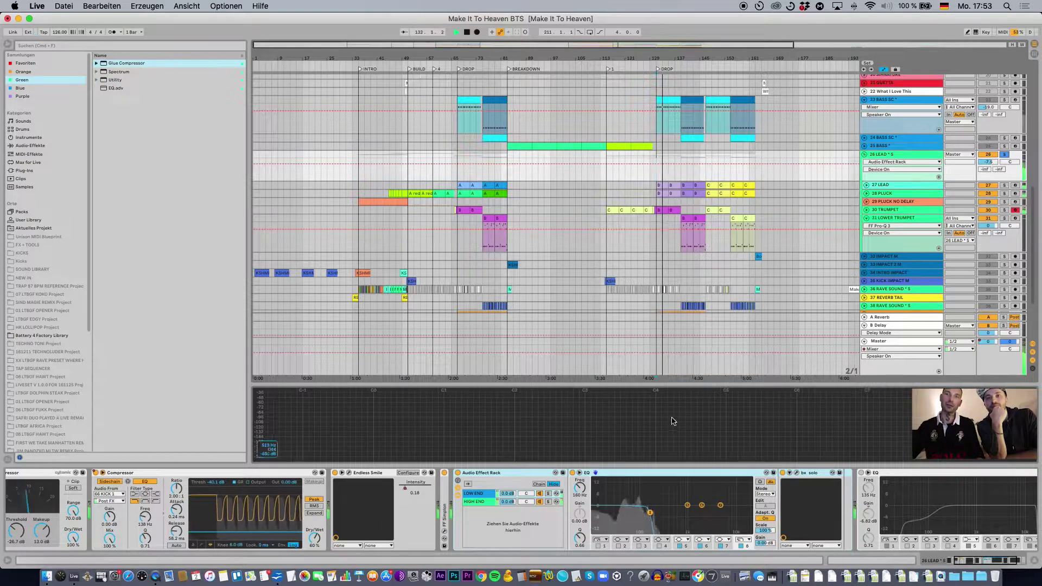
pyautogui.click(540, 494)
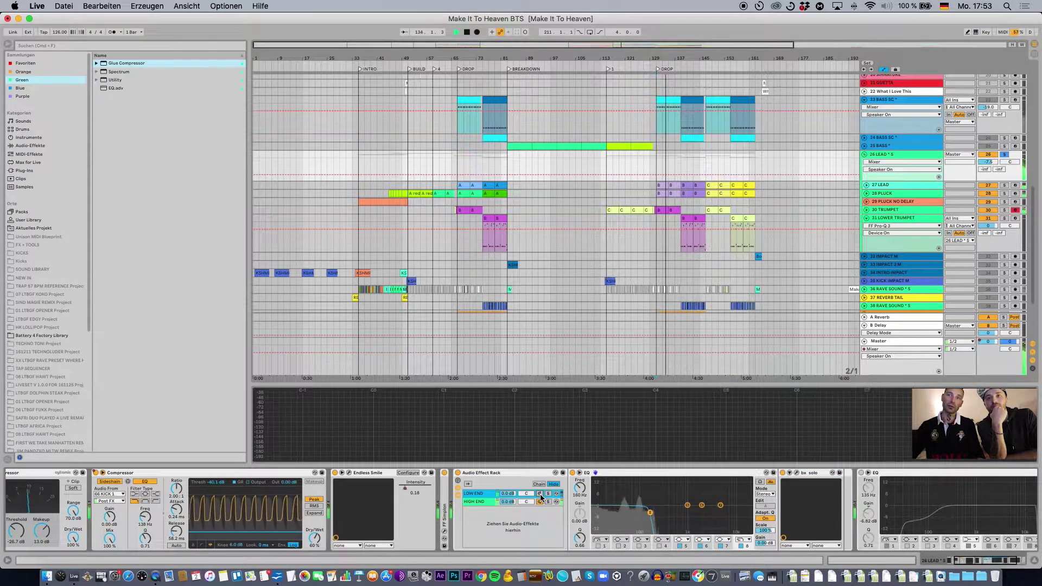
pyautogui.click(540, 502)
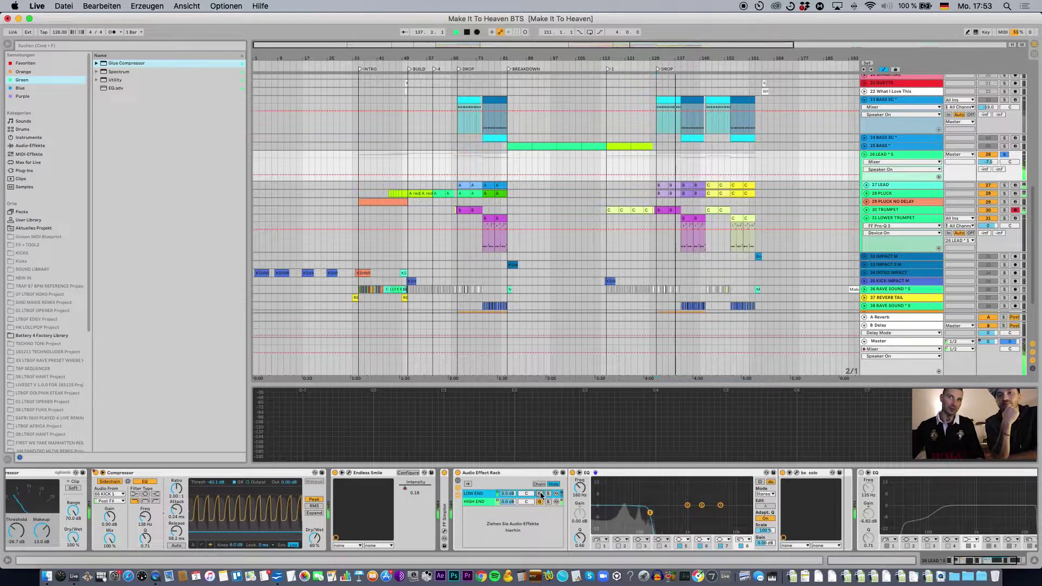
pyautogui.click(540, 494)
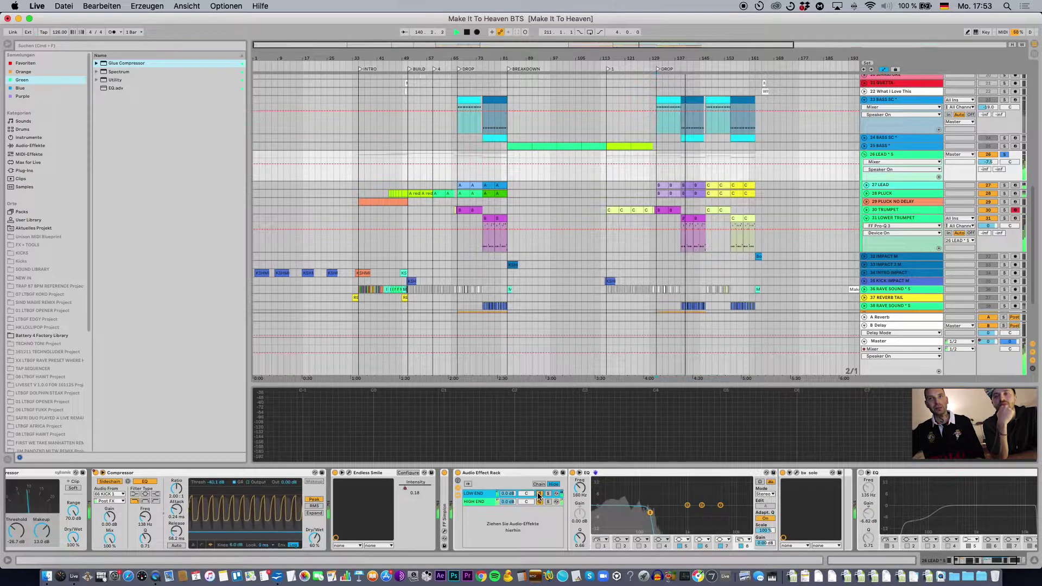
# Select the LOWER TRUMPET clip at bar 139, then return to the LEAD group's device chain and select its Audio Effect Rack
pyautogui.click(687, 216)
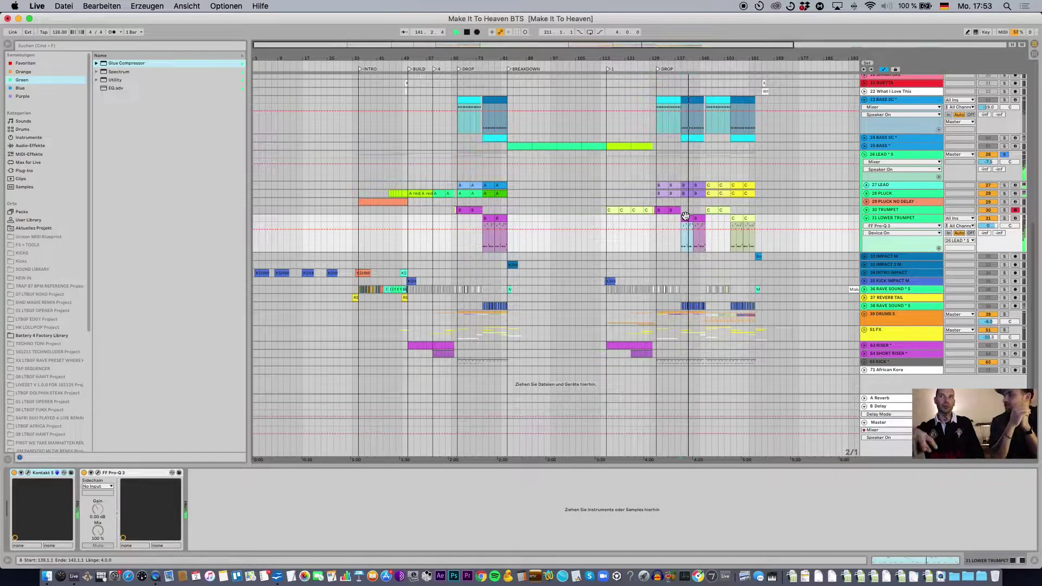
pyautogui.click(891, 155)
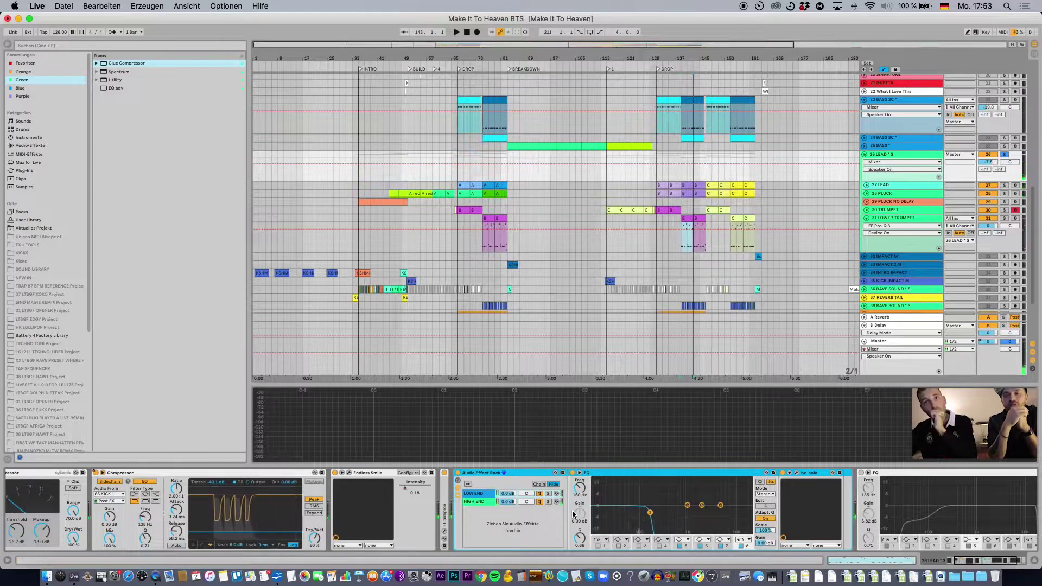
pyautogui.hscroll(3, 540, 515)
pyautogui.hscroll(1, 537, 516)
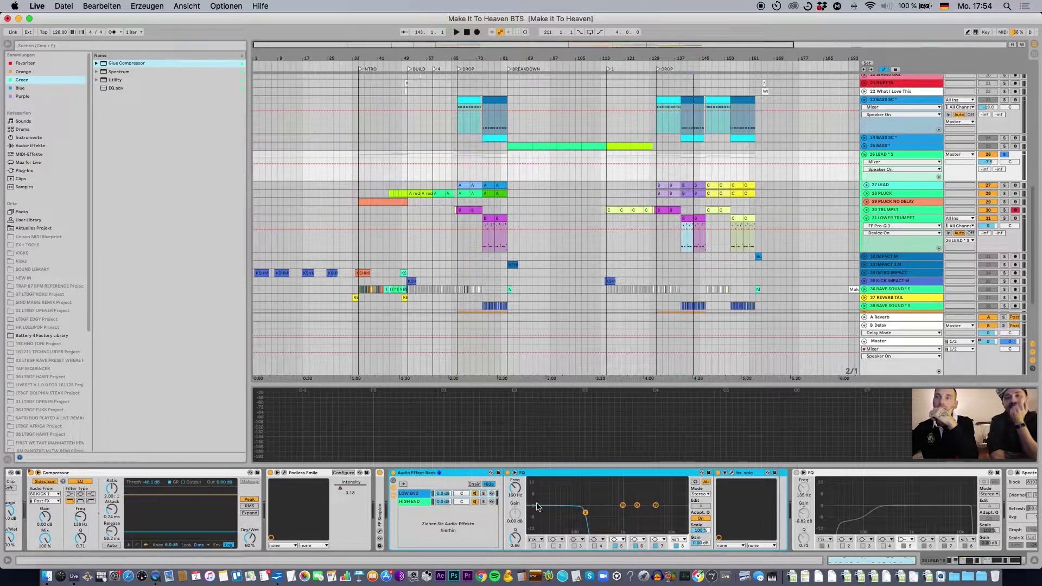
pyautogui.scroll(-1, 686, 276)
pyautogui.click(464, 475)
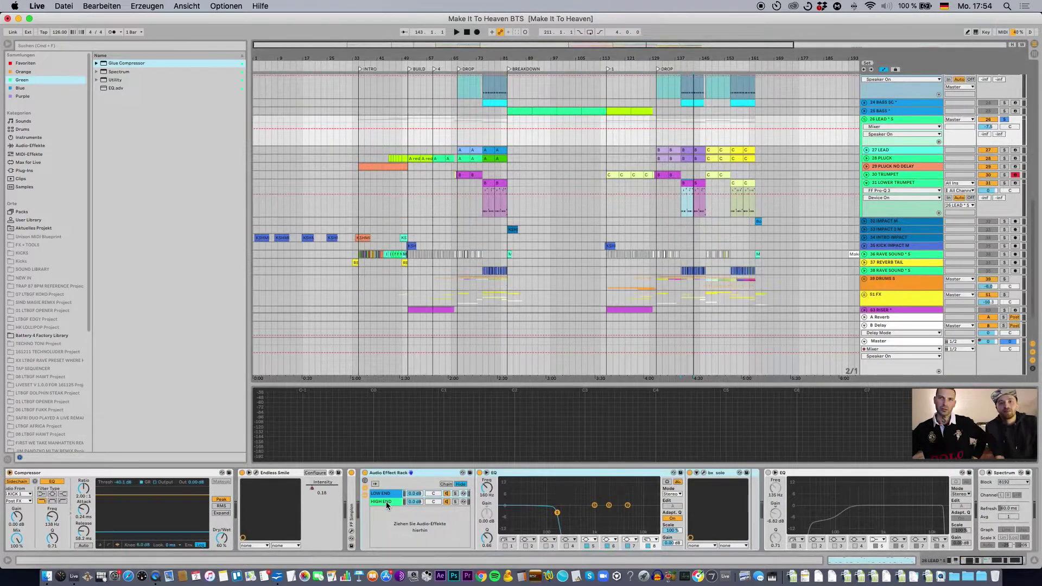
# Show the HIGH END and LOW END chains in turn, open the LOW END chain's bx_solo window to view its stereo width, and close it
pyautogui.click(387, 502)
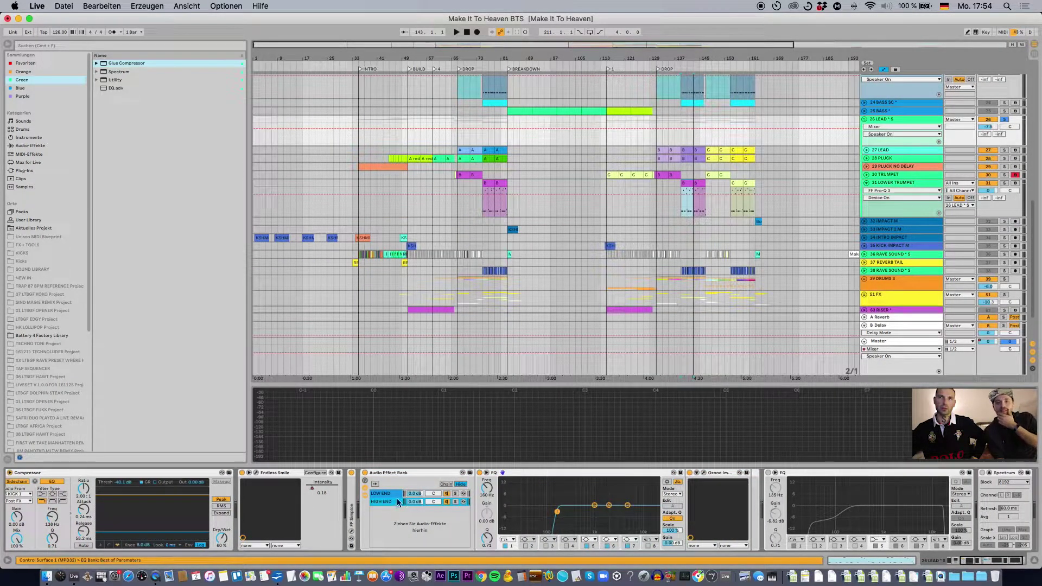
pyautogui.click(396, 494)
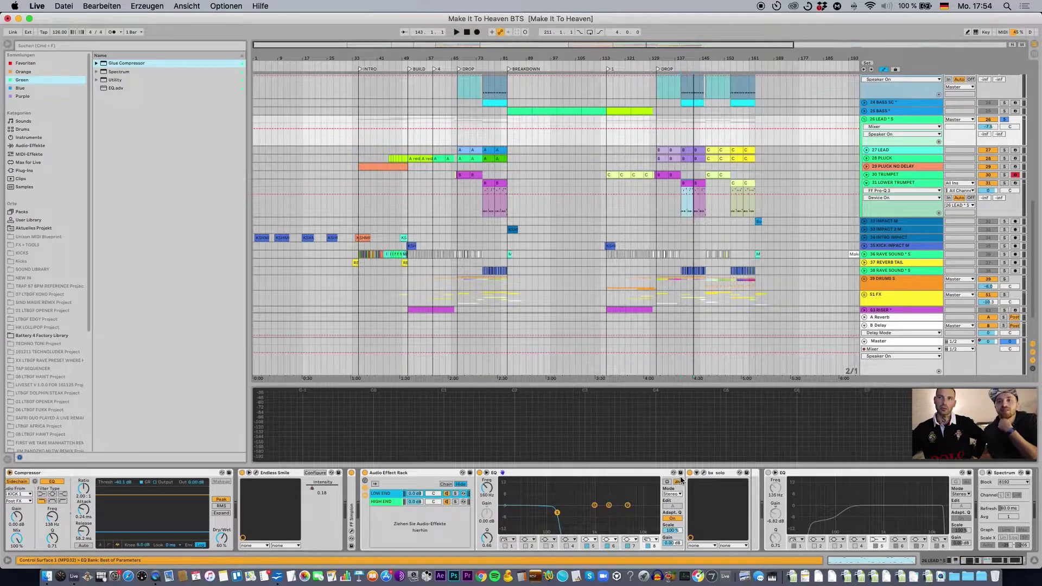
pyautogui.click(704, 473)
pyautogui.moveTo(854, 357); pyautogui.dragTo(820, 334)
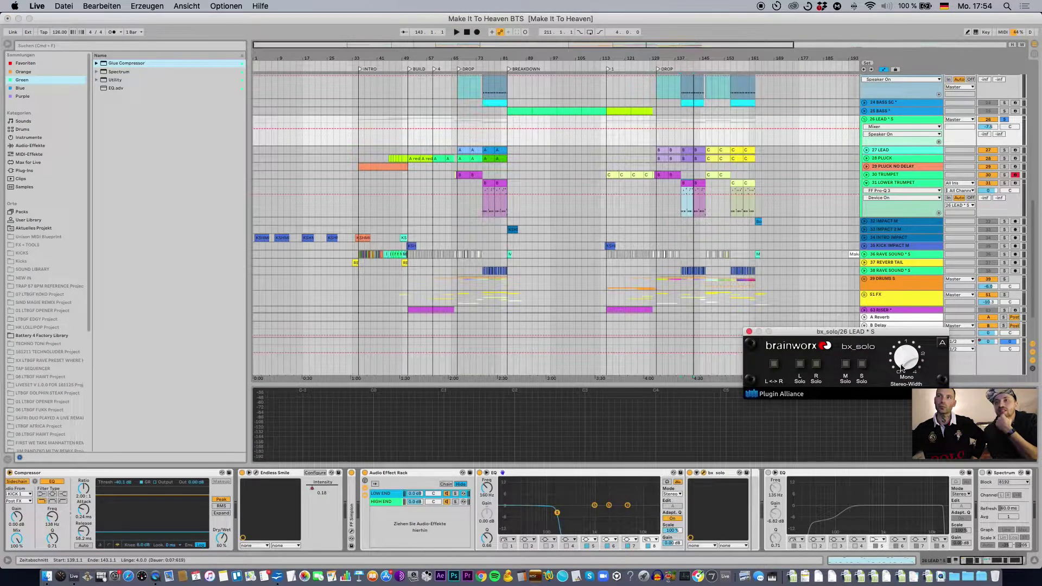
pyautogui.click(748, 332)
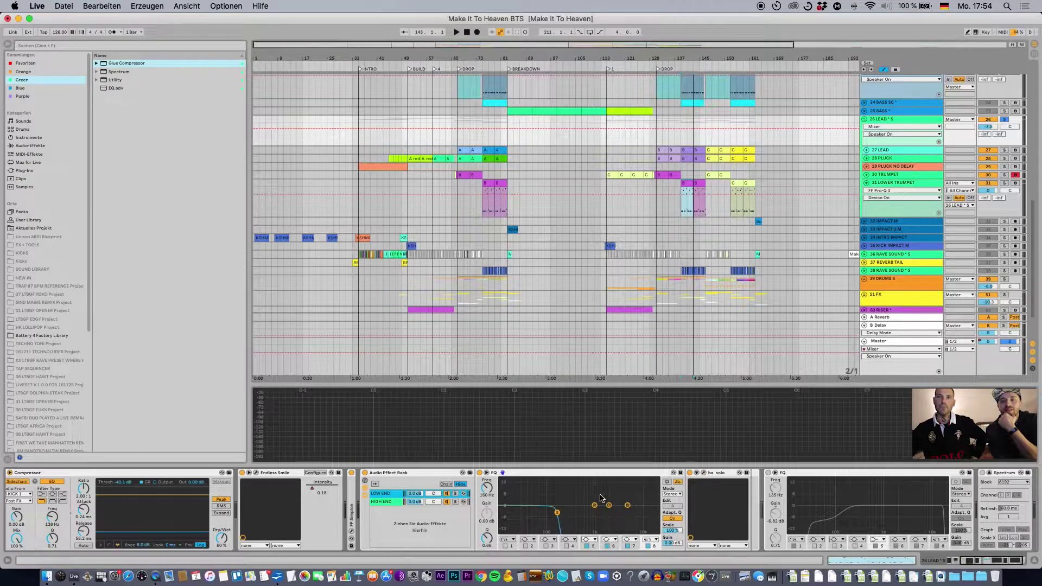
# Show the HIGH END chain, open its Ozone Imager window, and move the window up over the arrangement to view its width settings
pyautogui.click(392, 502)
pyautogui.click(703, 474)
pyautogui.moveTo(771, 376); pyautogui.dragTo(637, 111)
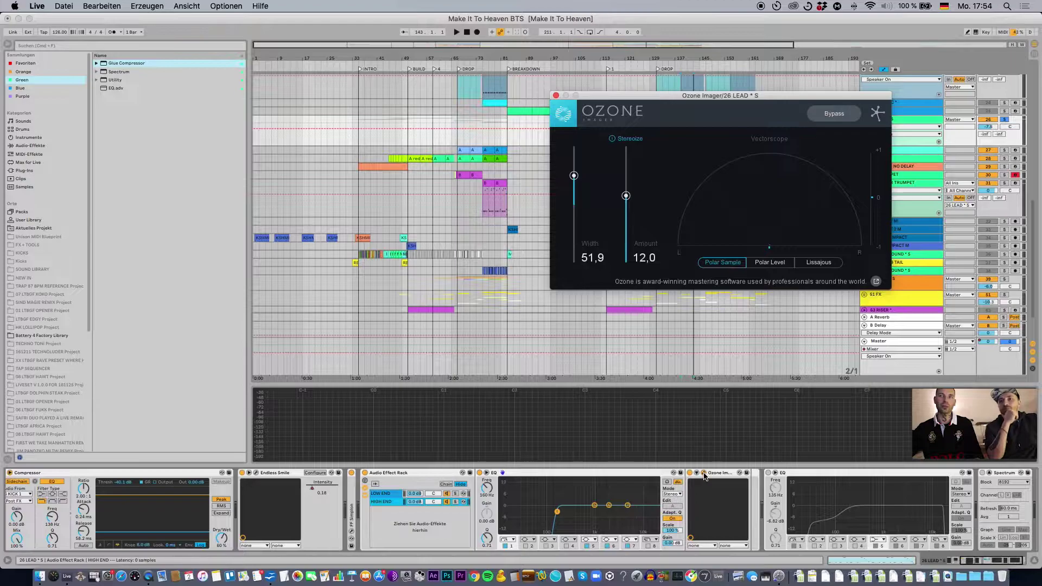
# Play the second drop and compare the HIGH END chain's Ozone Imager bypassed and active while viewing its vectorscope
pyautogui.press('space')
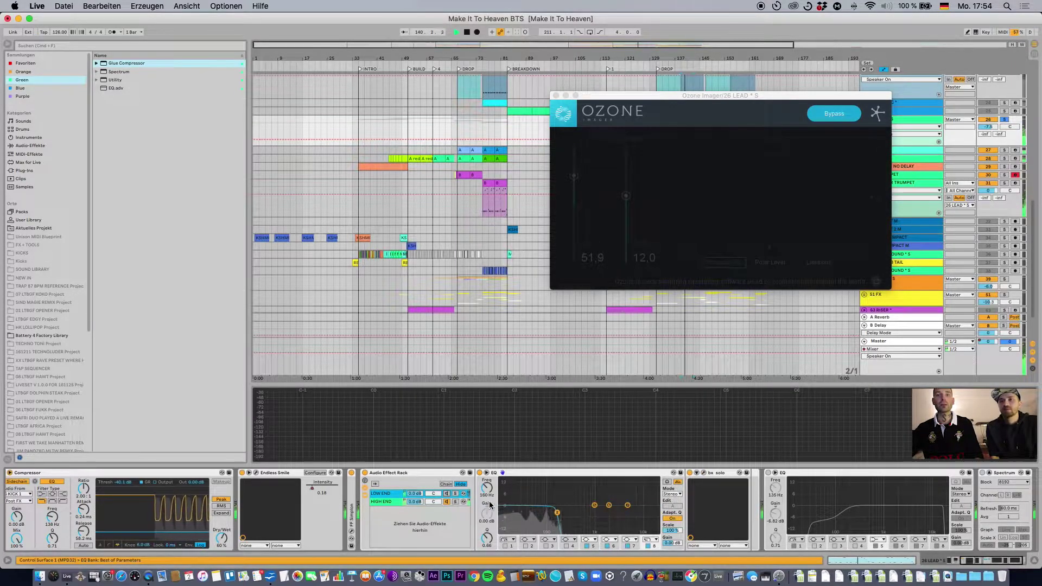
pyautogui.click(395, 500)
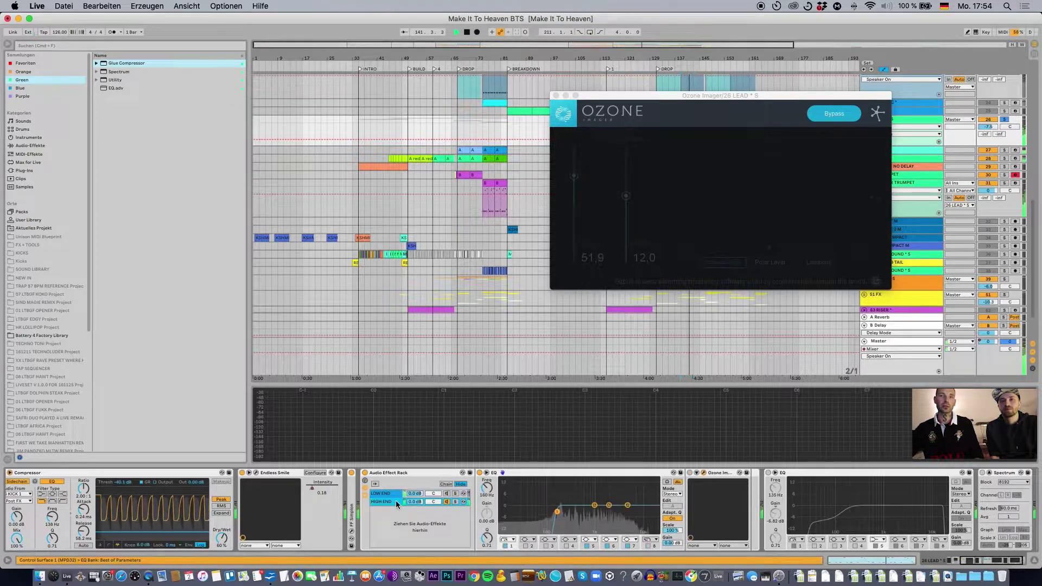
pyautogui.click(703, 473)
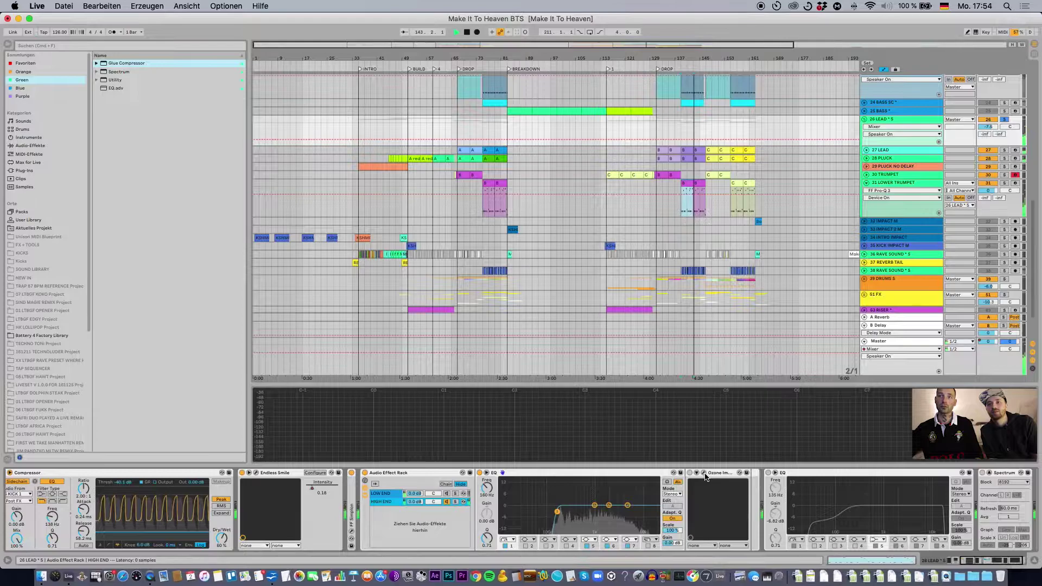
pyautogui.click(704, 473)
pyautogui.click(689, 473)
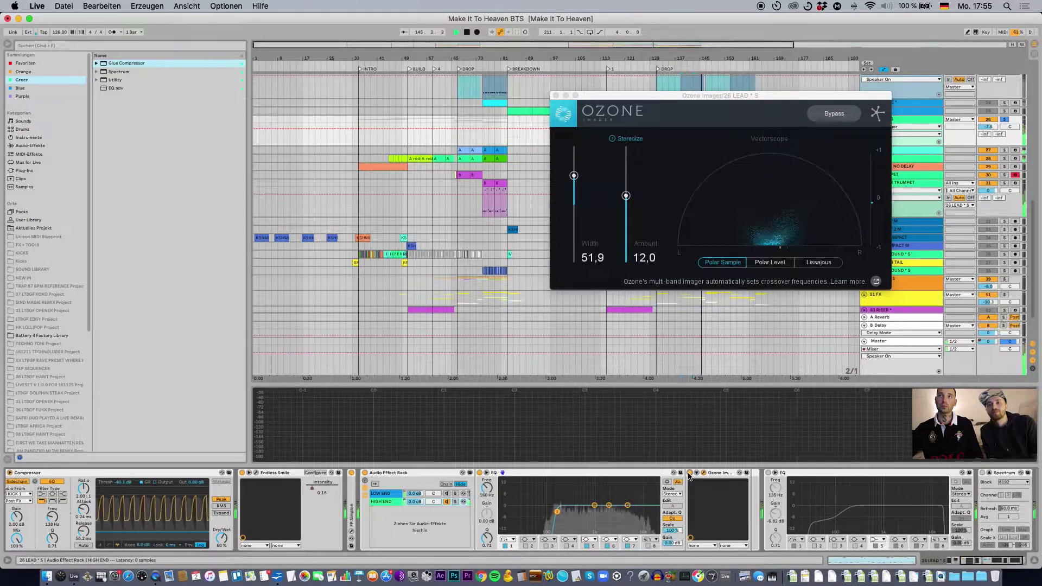
pyautogui.click(690, 472)
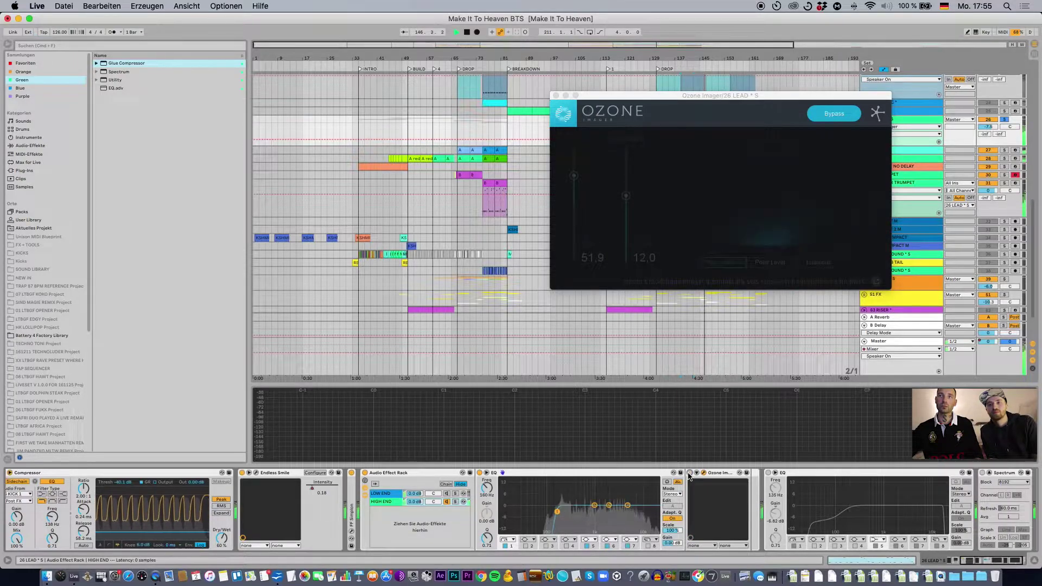
pyautogui.click(690, 474)
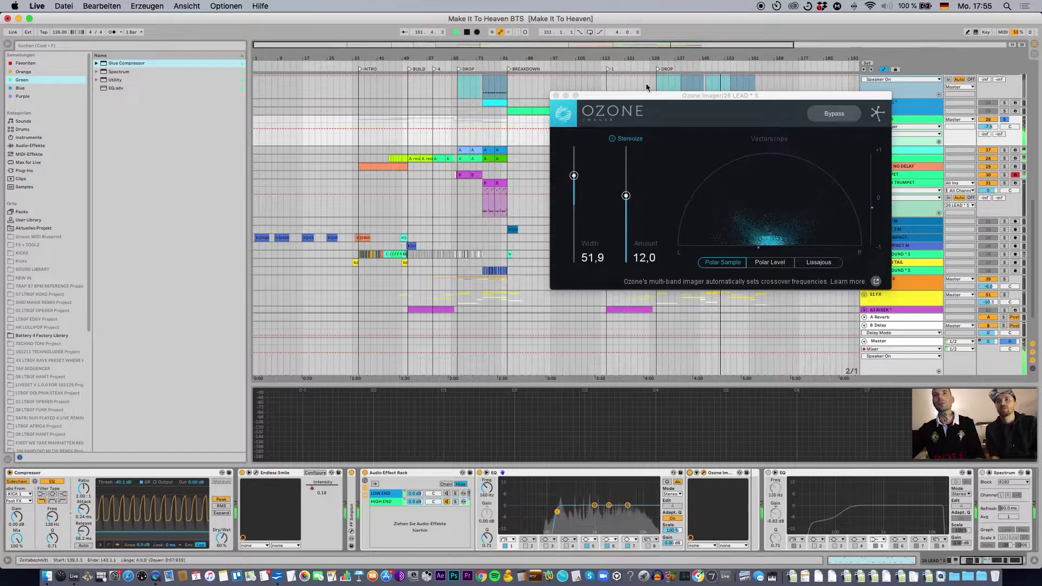
pyautogui.click(556, 96)
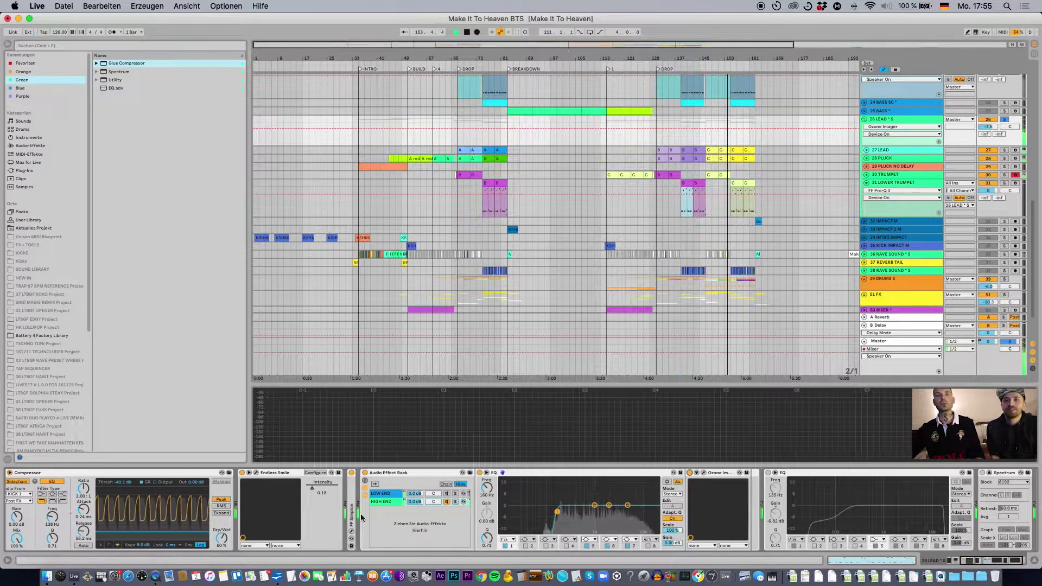
# Audition the rack's LOW END and HIGH END chains by muting them, and review the HIGH END chain's Ozone Imager
pyautogui.click(446, 502)
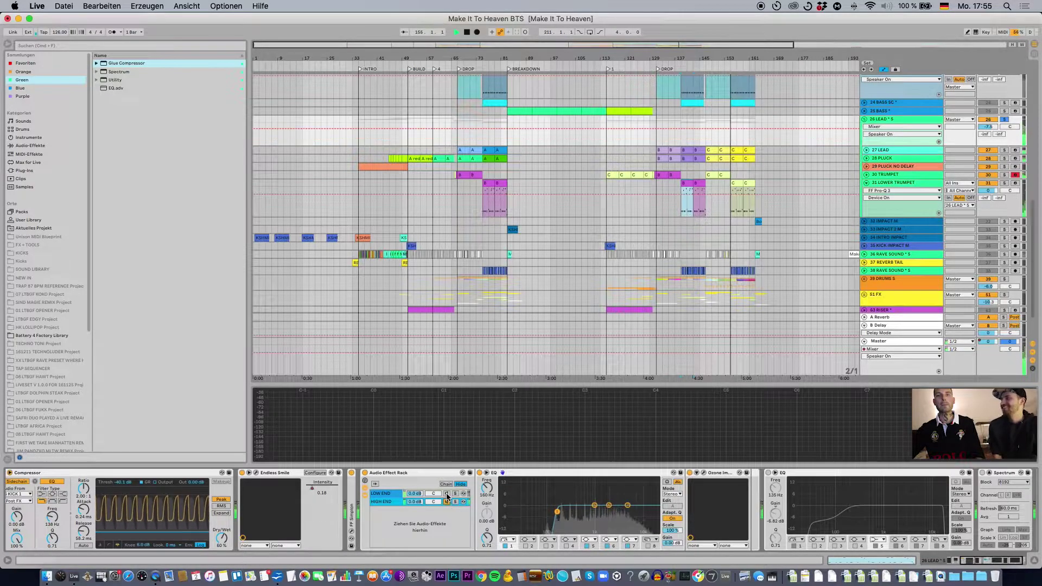
pyautogui.click(447, 494)
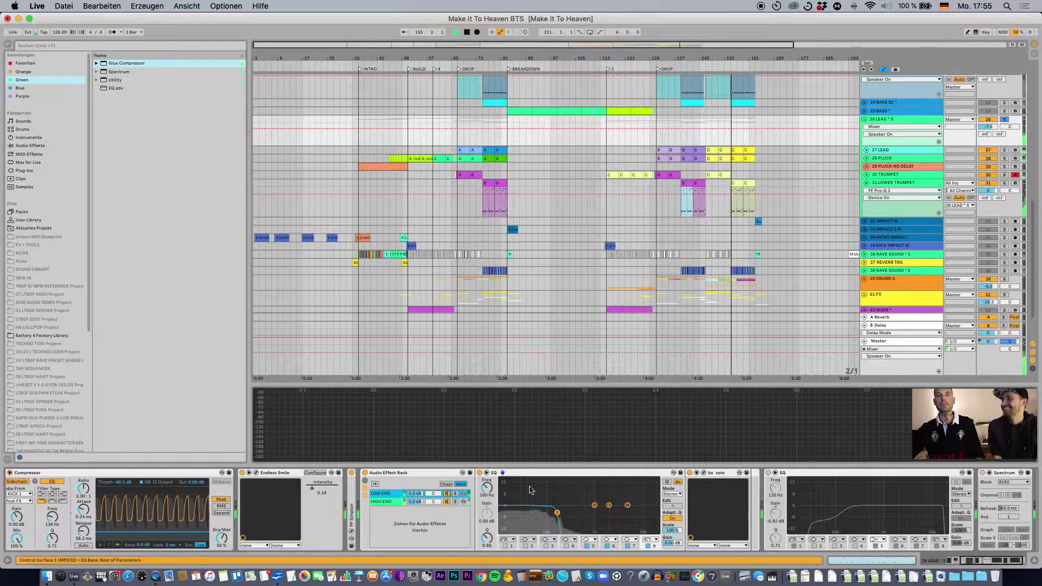
pyautogui.click(396, 501)
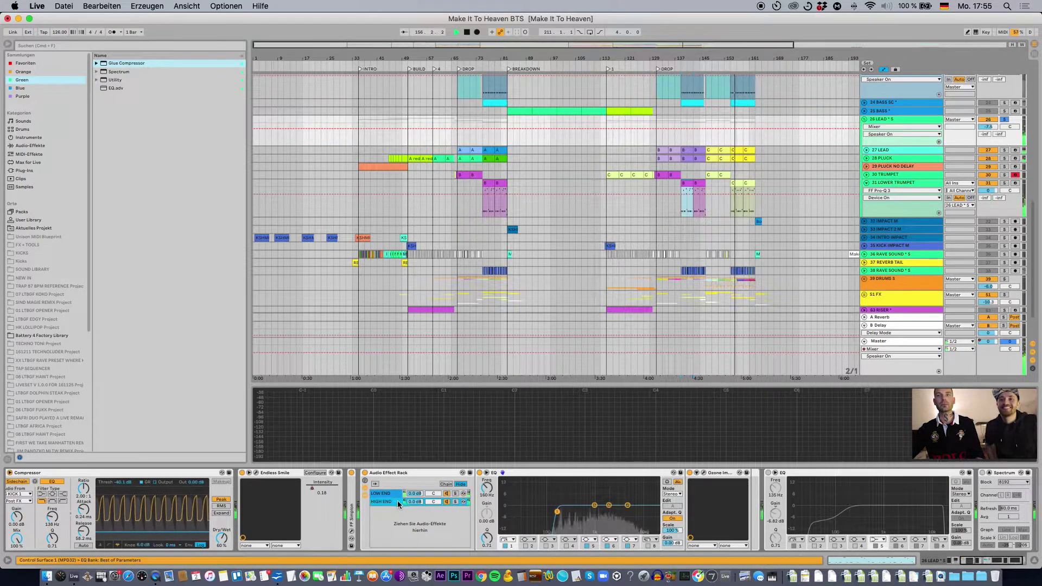
pyautogui.click(704, 473)
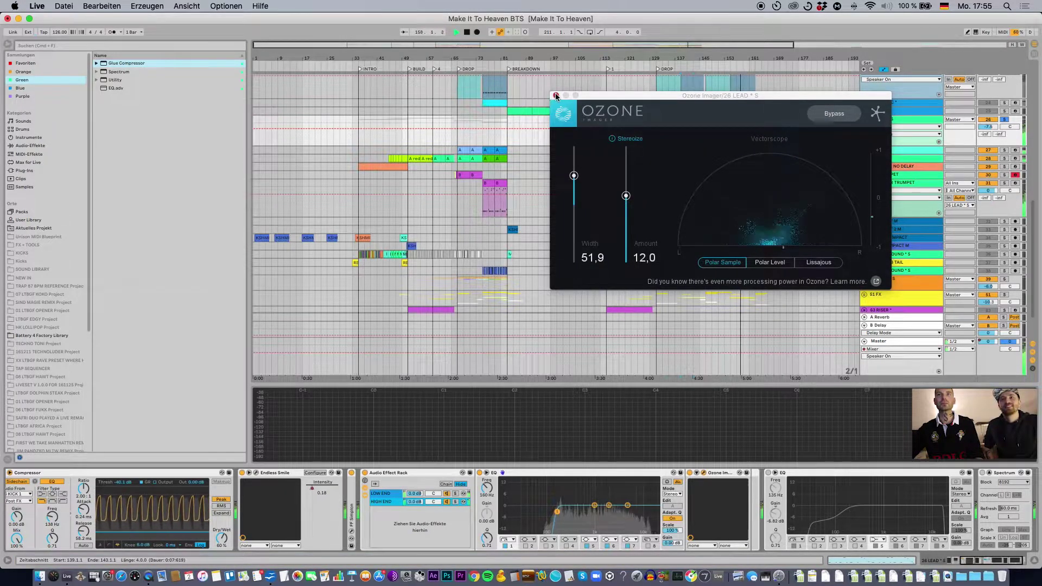
pyautogui.click(556, 96)
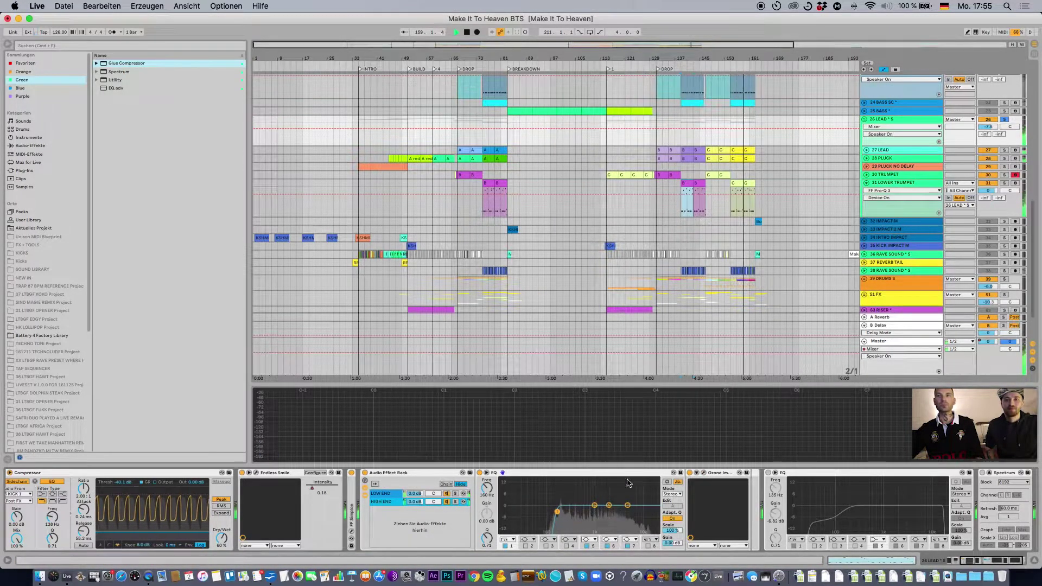
# Restart playback and compare the lead group with the EQ after the Audio Effect Rack switched on and off
pyautogui.press('space')
pyautogui.hscroll(3, 692, 476)
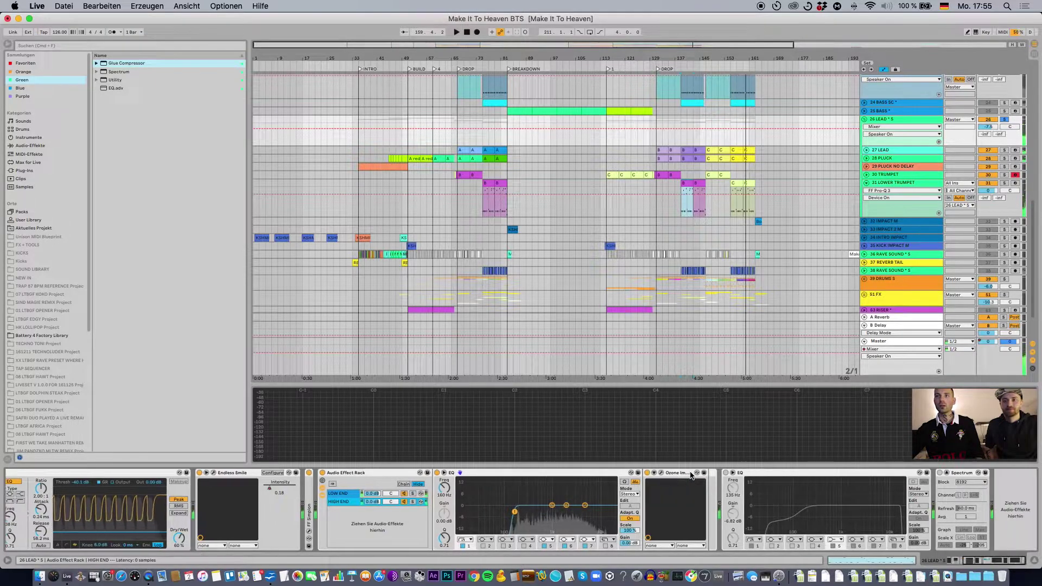
pyautogui.click(727, 473)
pyautogui.press('space')
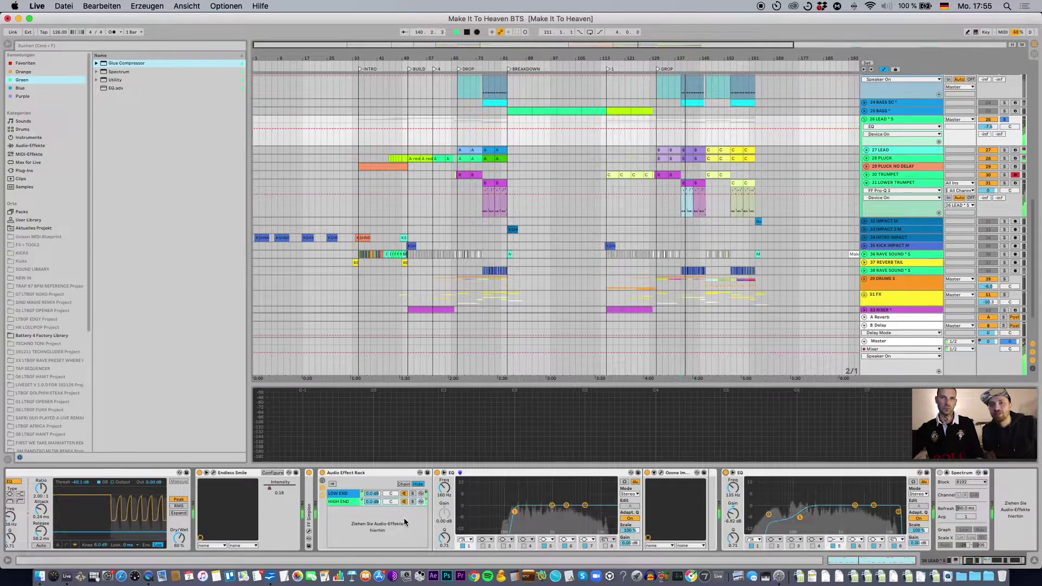
pyautogui.click(725, 473)
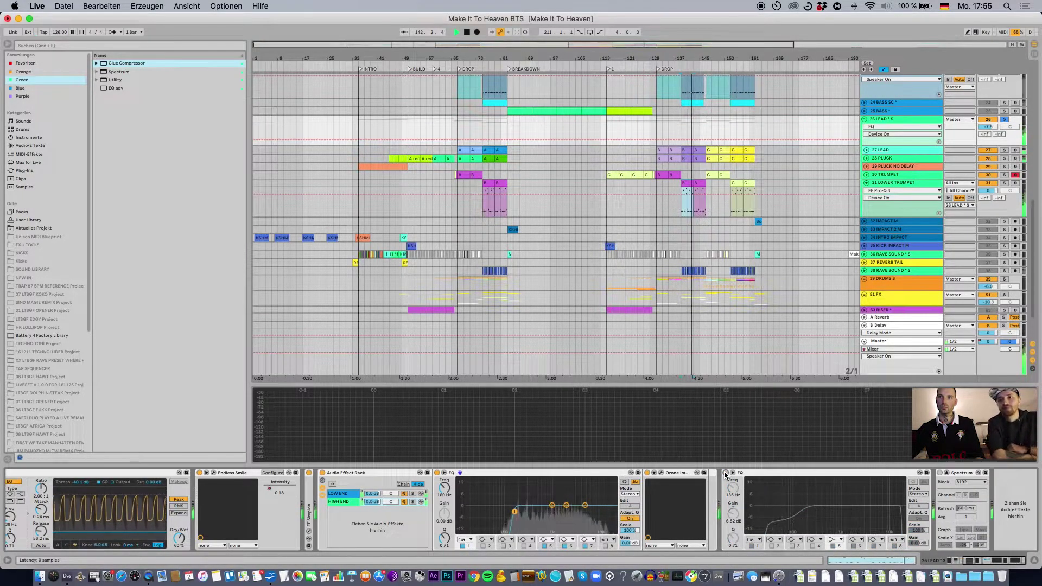
pyautogui.click(726, 472)
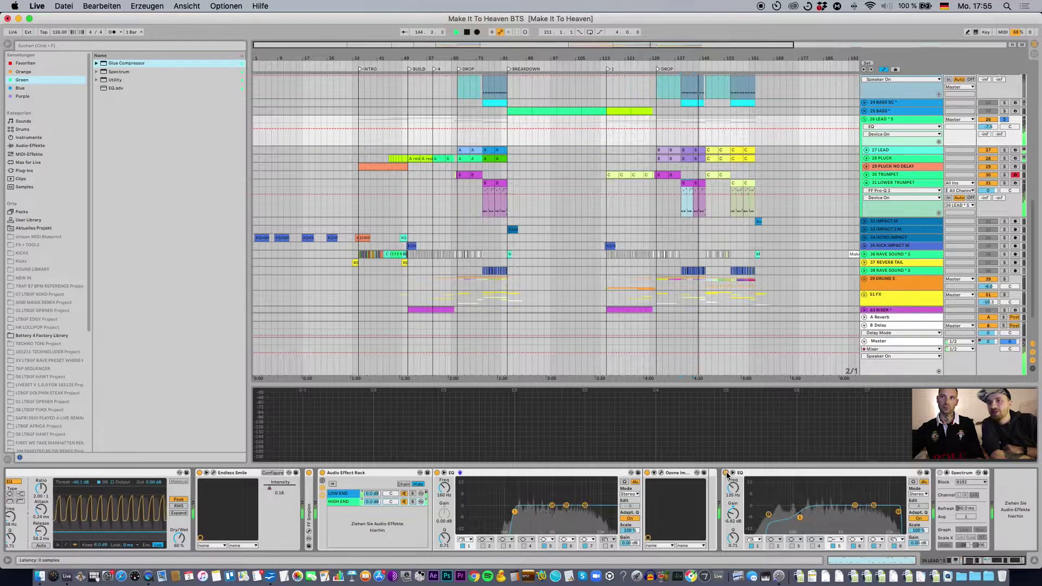
pyautogui.click(726, 473)
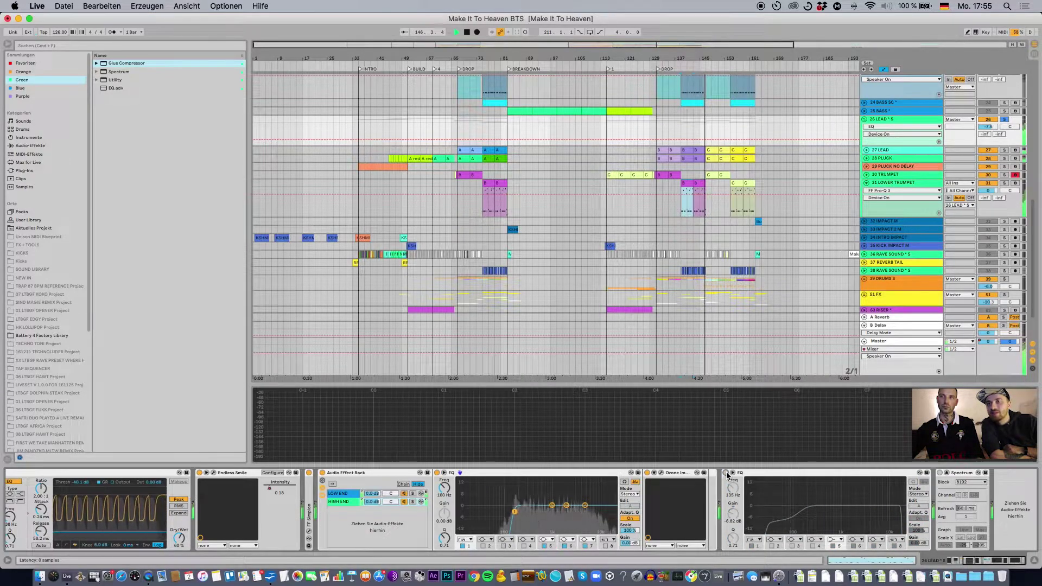
pyautogui.click(726, 473)
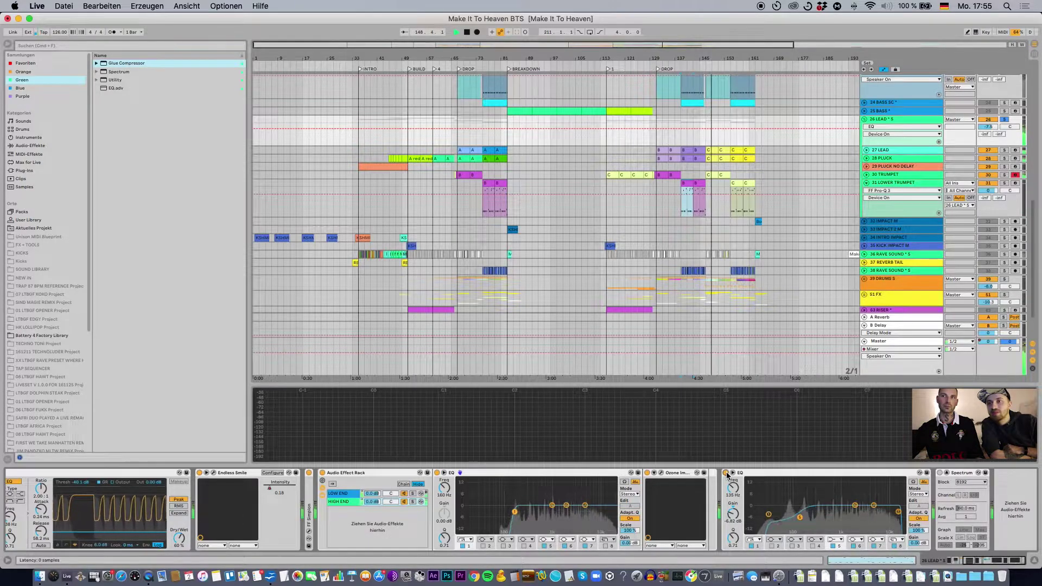
pyautogui.click(725, 473)
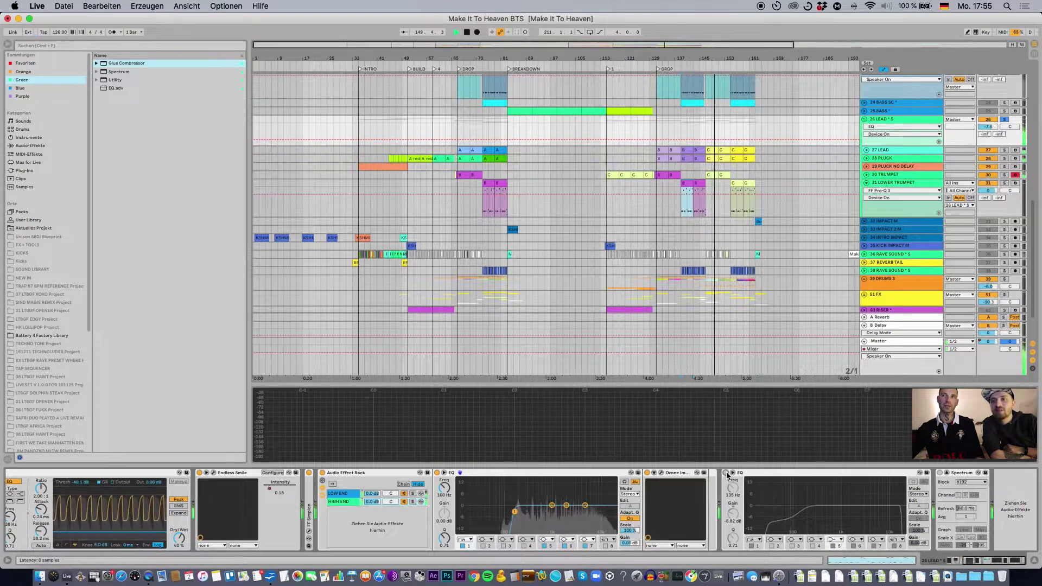
pyautogui.press('space')
# Play the second drop from bar 139, compare the 26 LEAD group's last EQ off and on, and leave it switched on
pyautogui.click(688, 183)
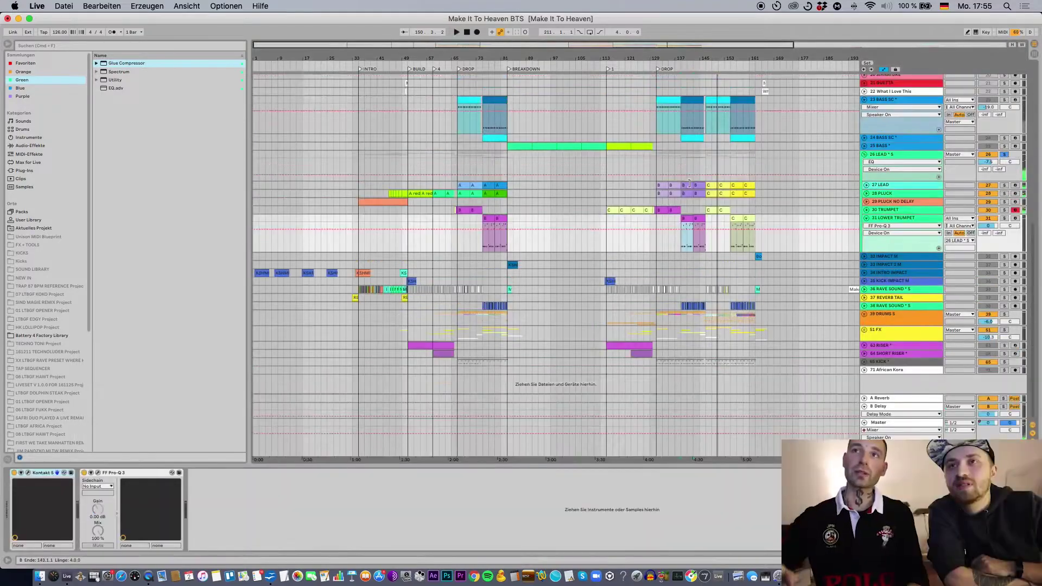
pyautogui.press('space')
pyautogui.press('space')
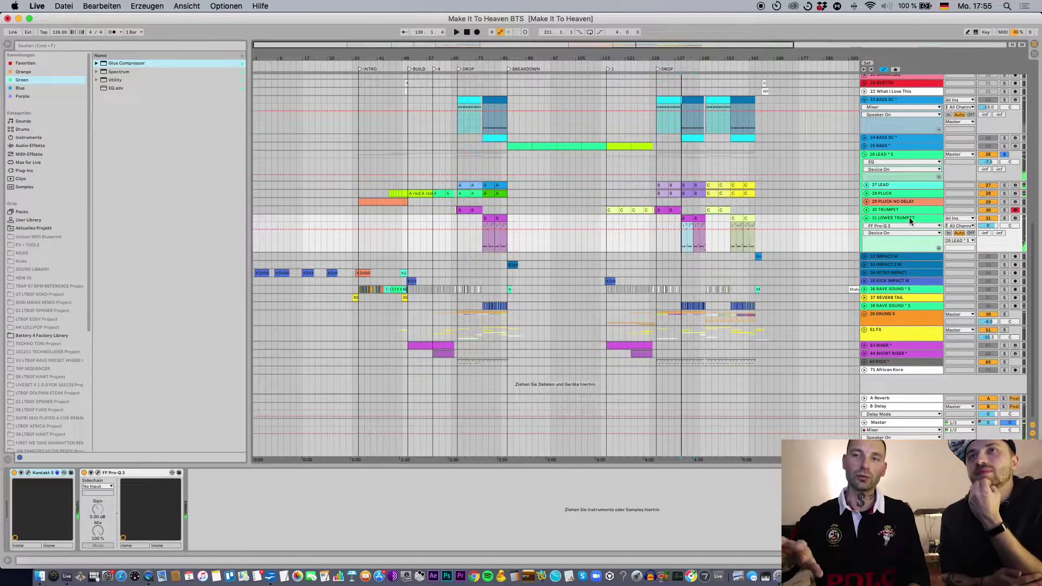
pyautogui.click(897, 155)
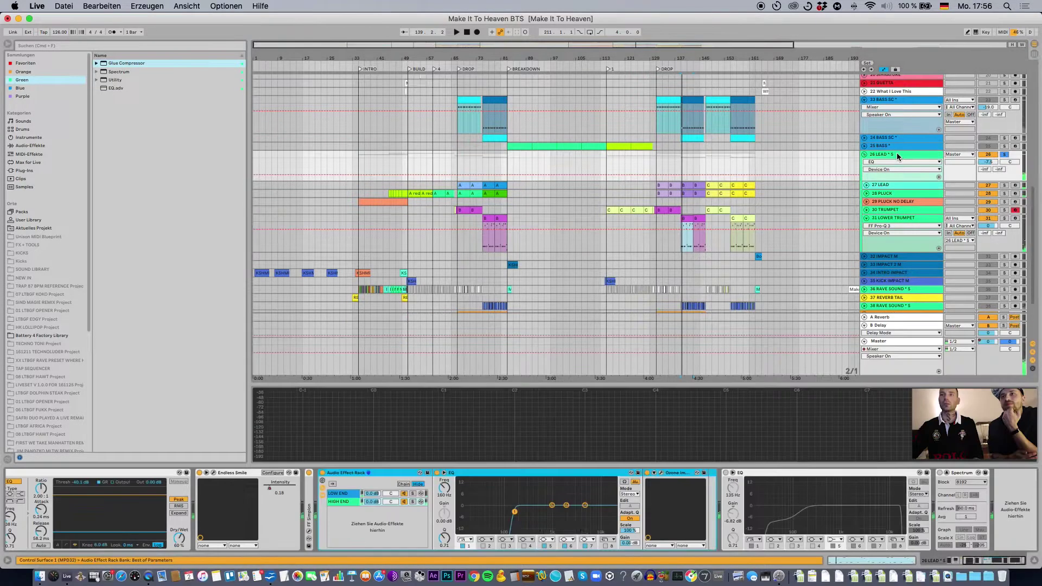
pyautogui.press('space')
pyautogui.click(725, 473)
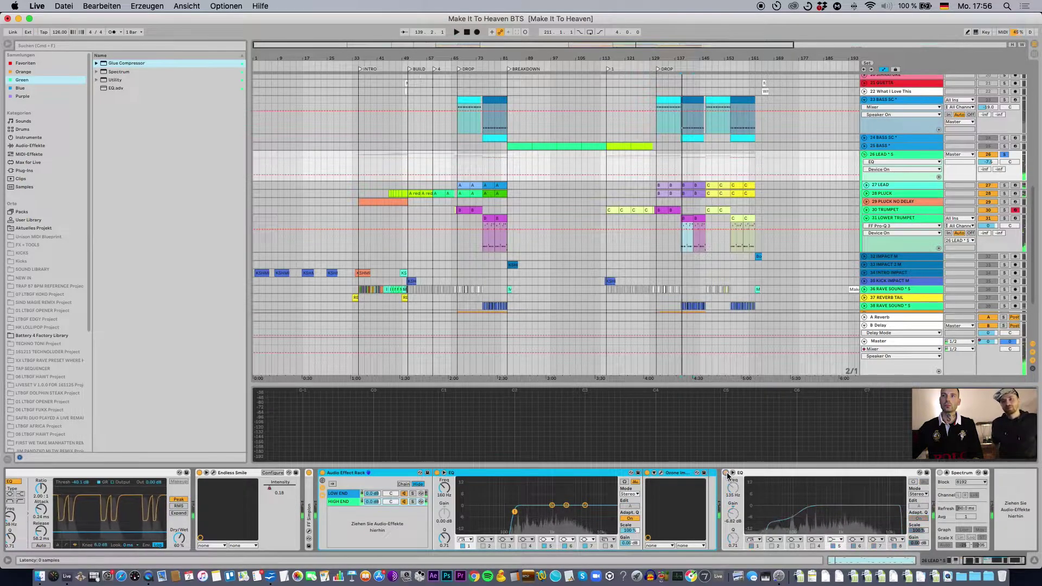
pyautogui.click(725, 472)
pyautogui.click(726, 473)
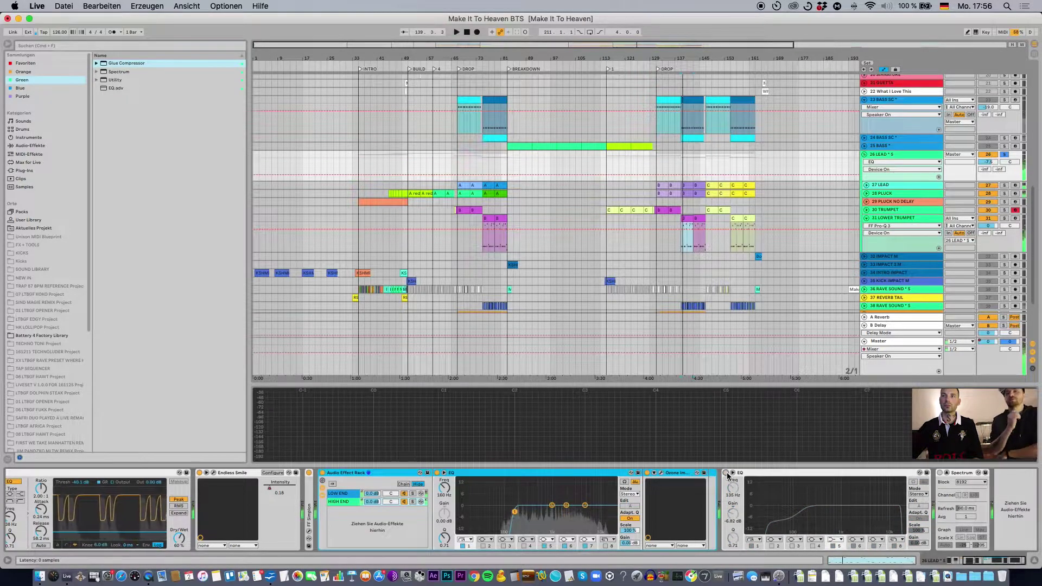
pyautogui.click(725, 473)
pyautogui.hscroll(-3, 727, 476)
pyautogui.click(779, 473)
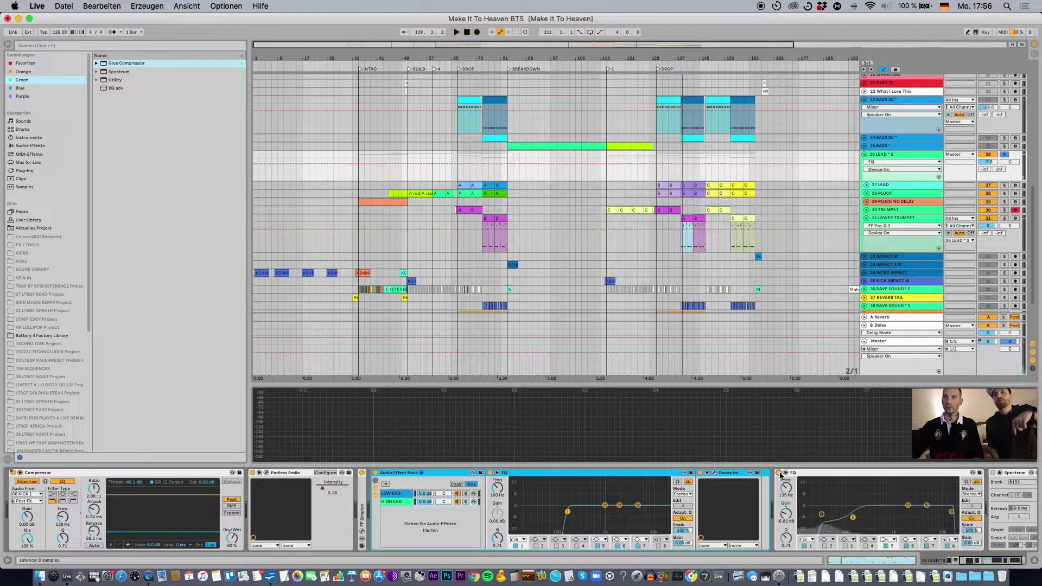
pyautogui.hscroll(-1, 814, 496)
pyautogui.hscroll(2, 848, 517)
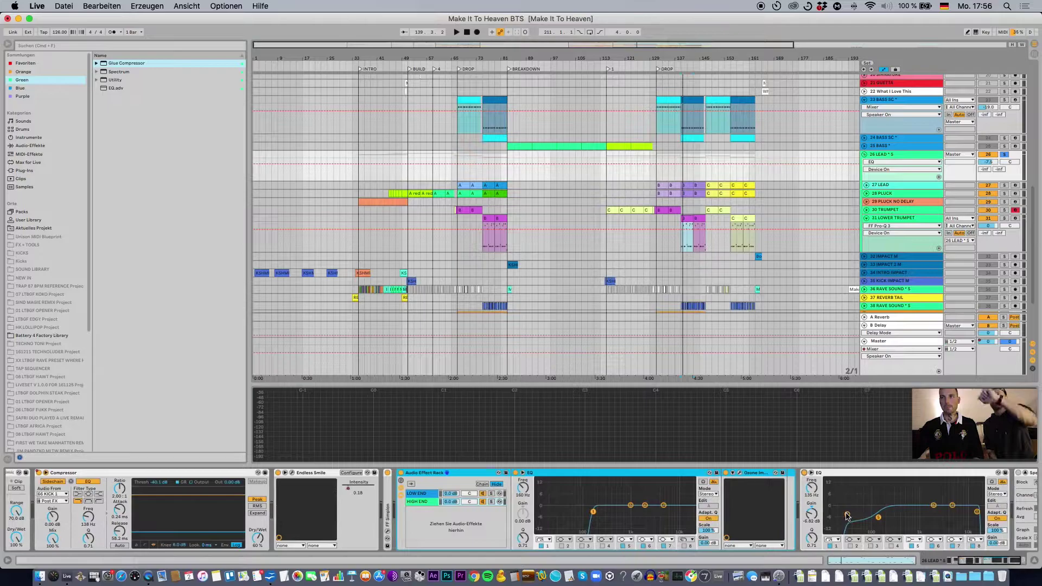
pyautogui.scroll(-3, 798, 284)
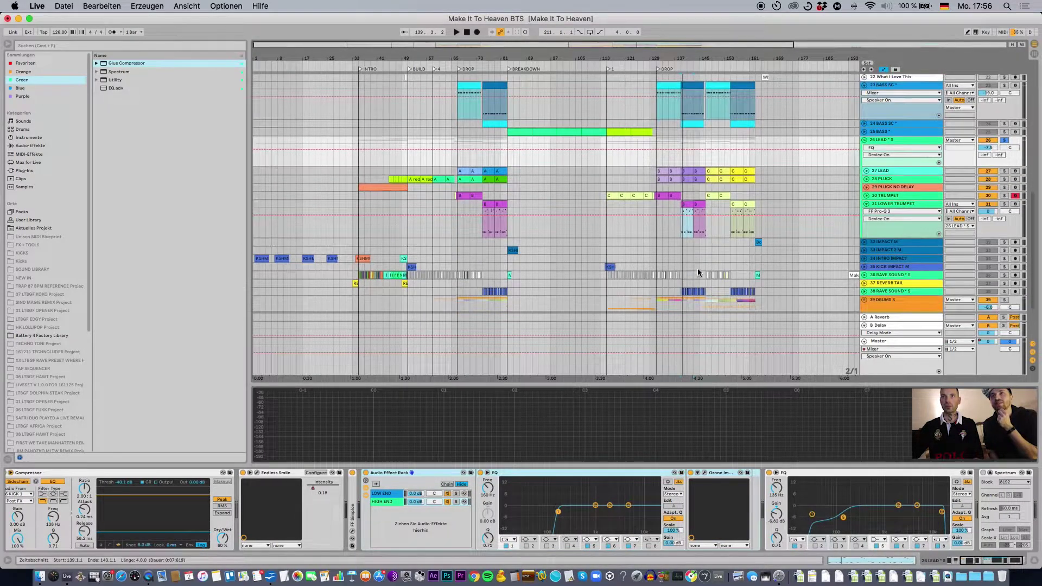
pyautogui.scroll(-3, 724, 264)
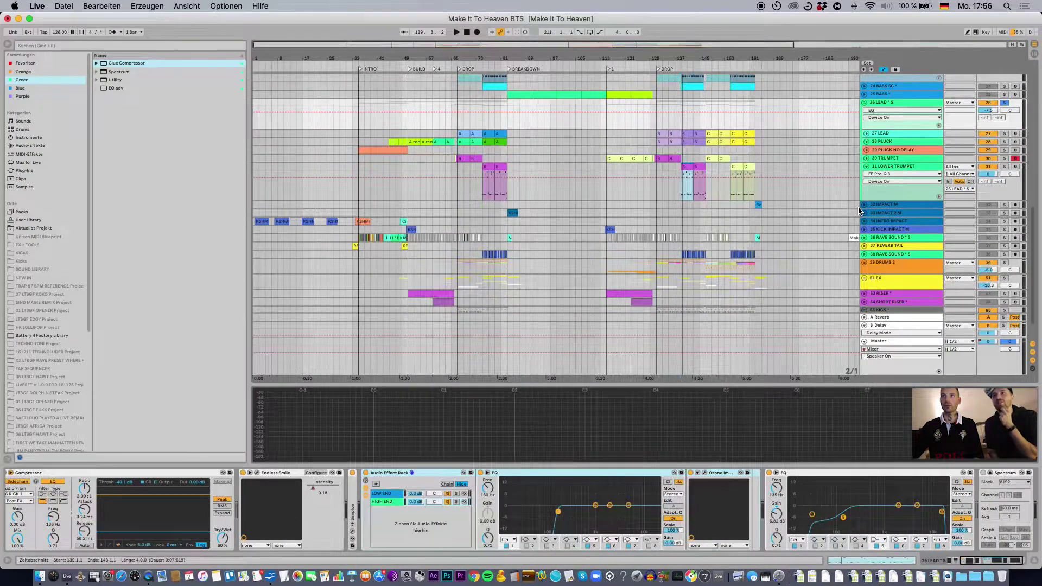
pyautogui.scroll(-3, 841, 239)
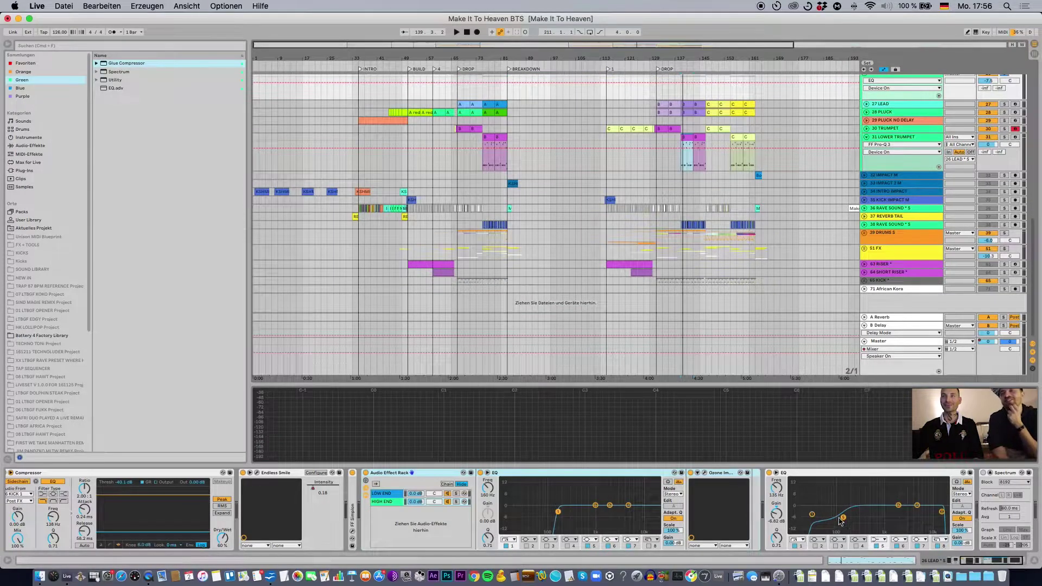
pyautogui.hscroll(-3, 805, 503)
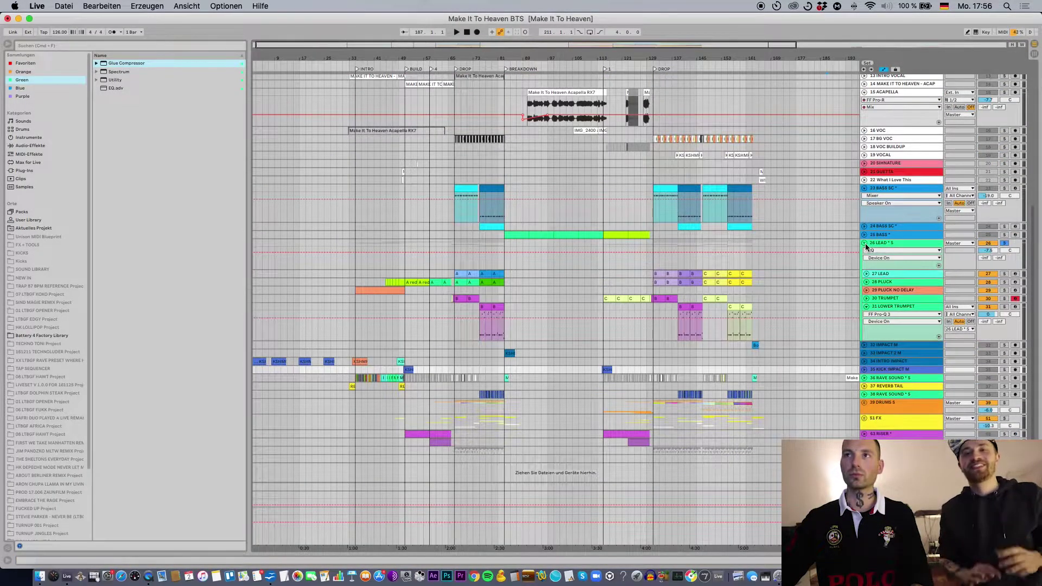
pyautogui.scroll(1, 866, 248)
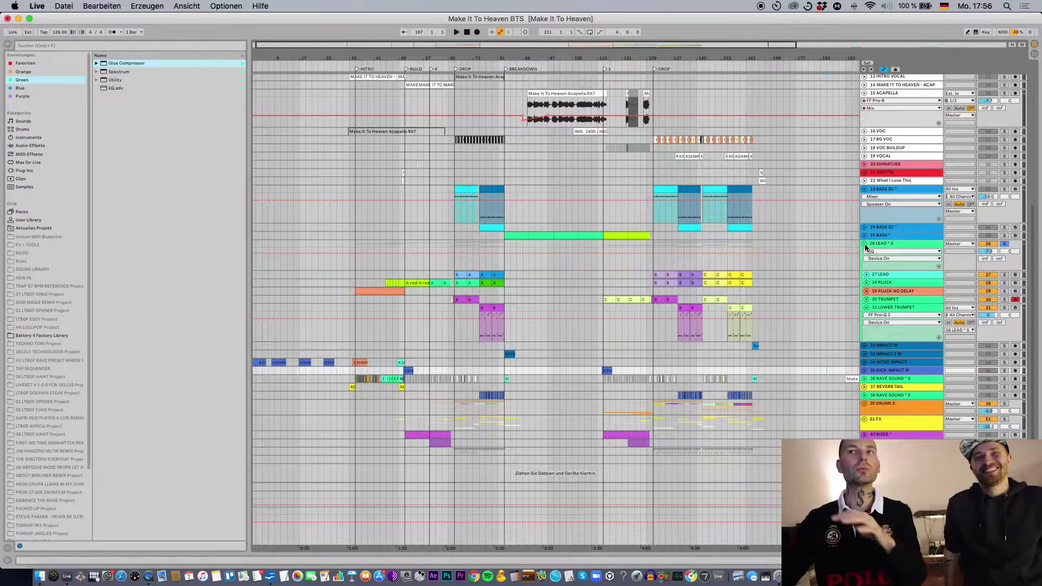
# Open the 26 LEAD group's device chain and collapse the devices between the Compressor and the Spectrum
pyautogui.click(865, 245)
pyautogui.click(865, 245)
pyautogui.doubleClick(881, 246)
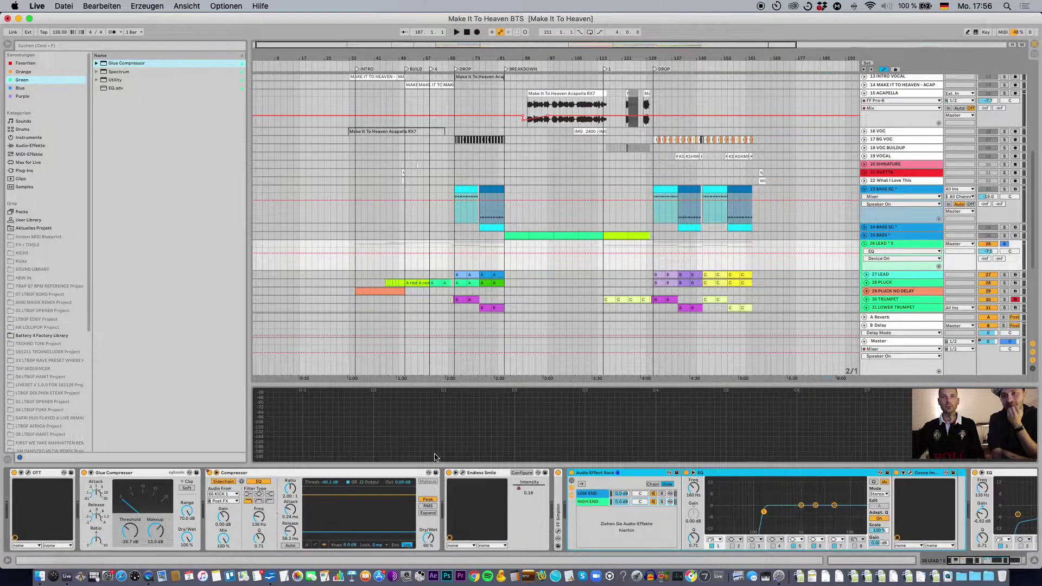
pyautogui.scroll(1, 657, 364)
pyautogui.doubleClick(496, 473)
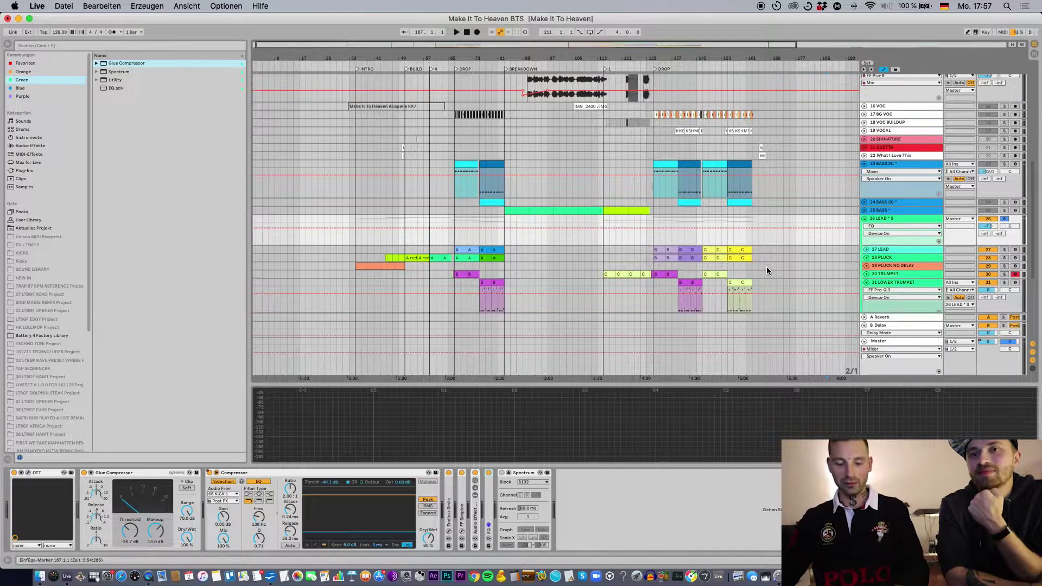
pyautogui.press('super+alt+l')
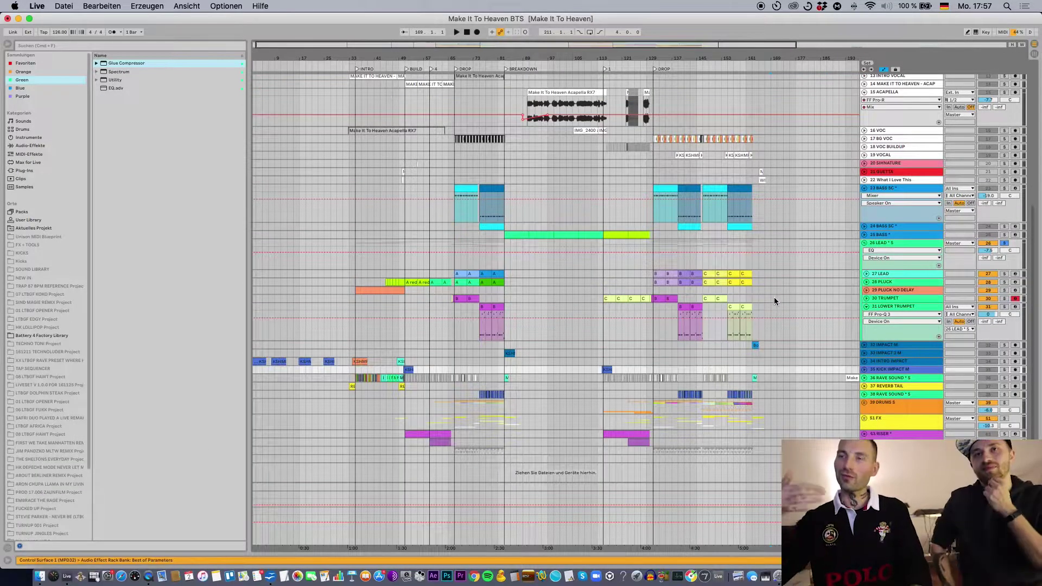
pyautogui.doubleClick(900, 240)
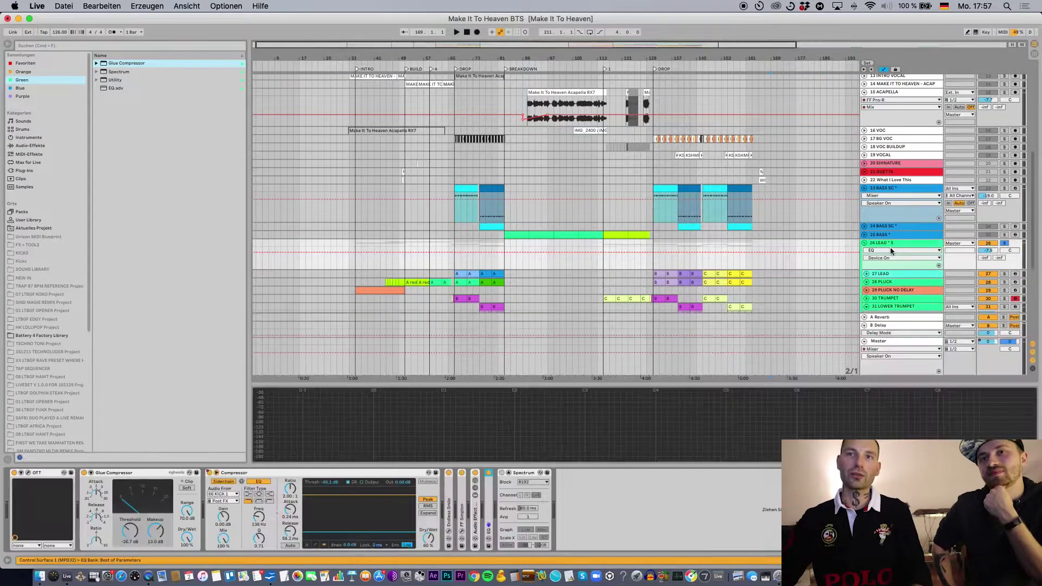
# Hide the 26 LEAD group's device chain and fold the group's tracks in the arrangement
pyautogui.click(476, 519)
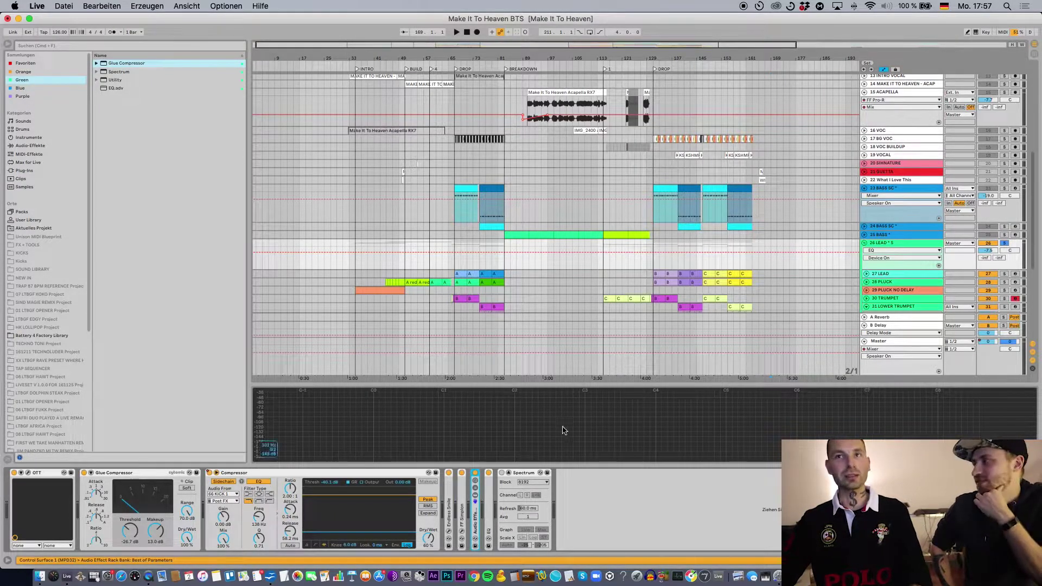
pyautogui.doubleClick(896, 244)
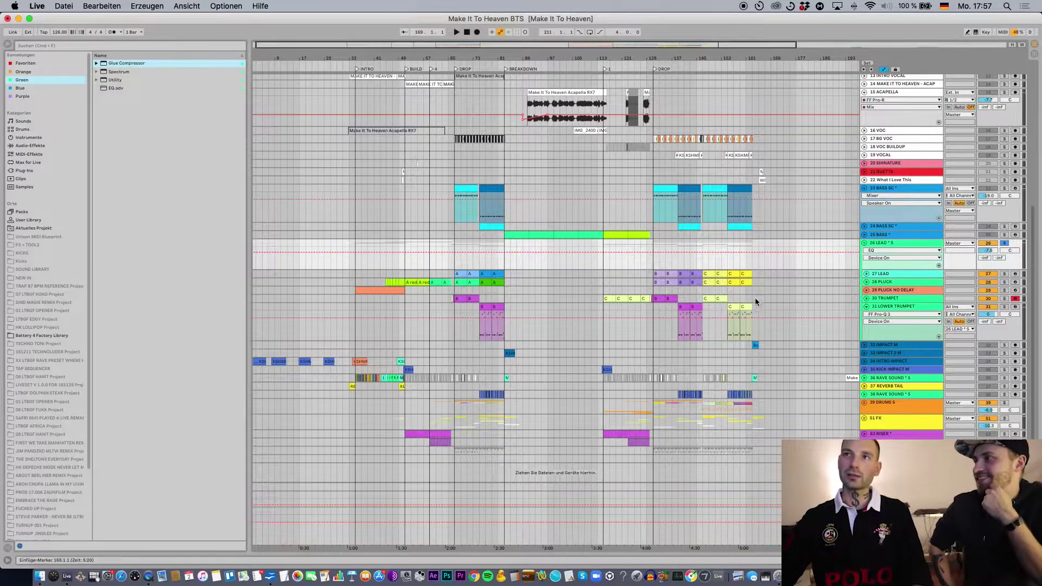
pyautogui.click(865, 242)
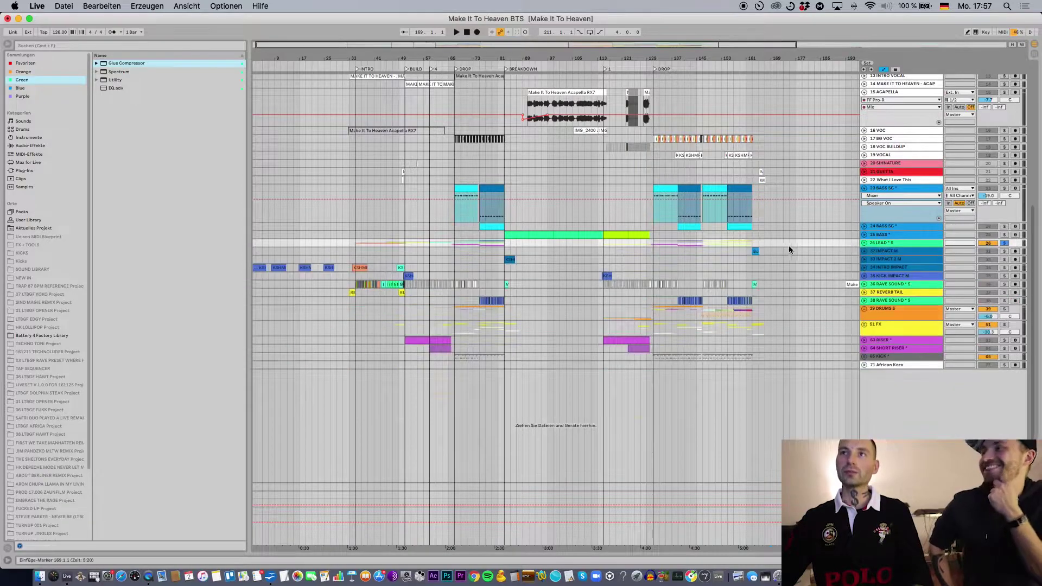
pyautogui.click(864, 243)
pyautogui.click(864, 243)
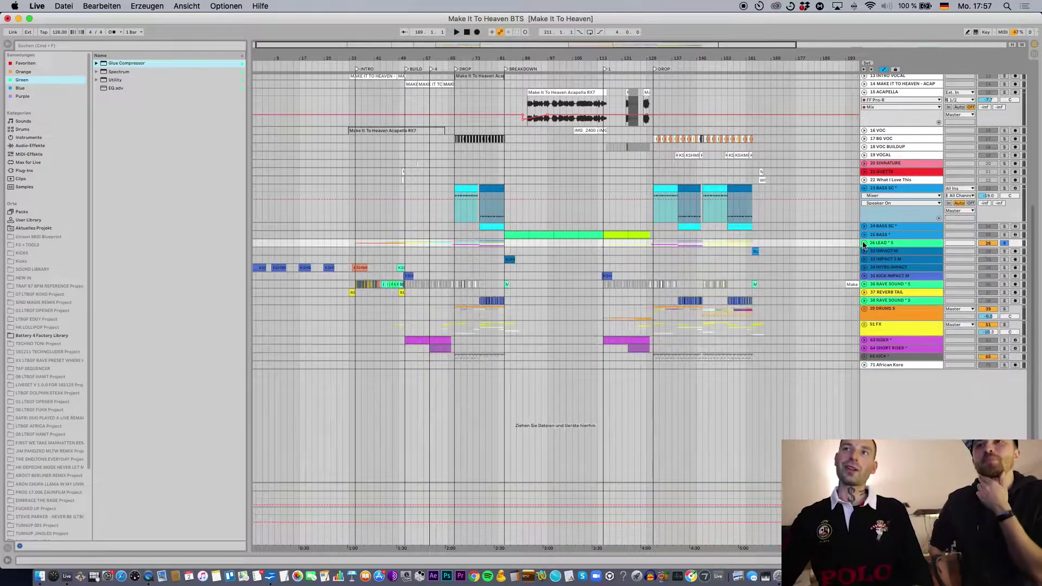
pyautogui.click(864, 243)
pyautogui.click(864, 243)
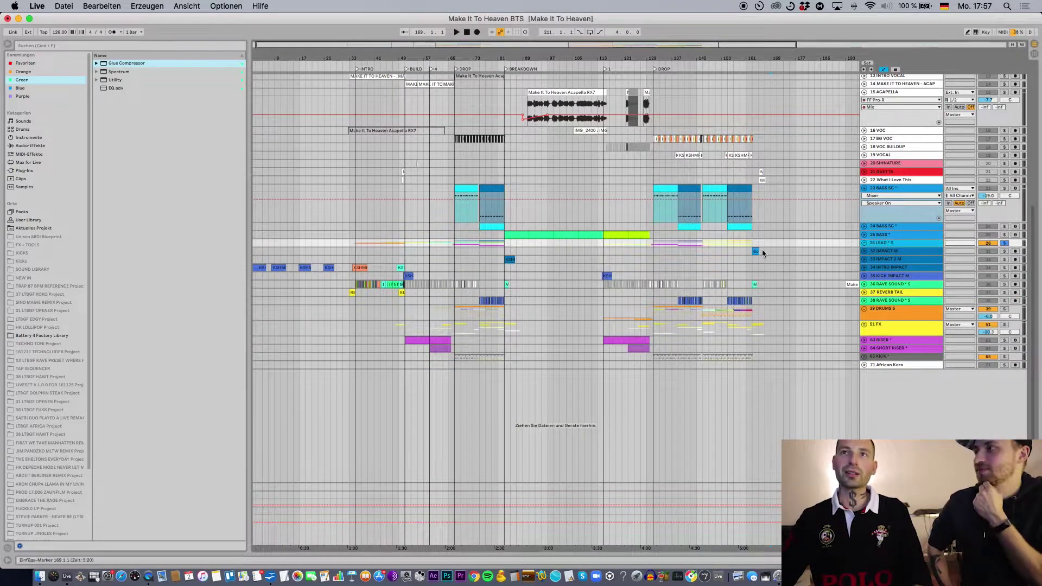
# Solo the 23 BASS SC track, play it from the first drop at bar 67, and show its device chain
pyautogui.click(893, 190)
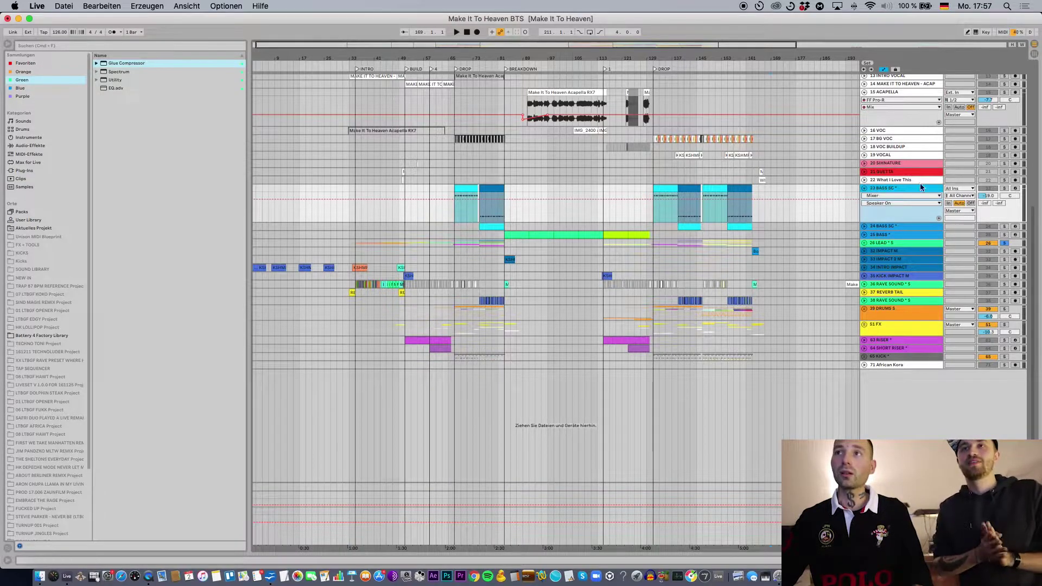
pyautogui.click(1002, 189)
pyautogui.click(467, 189)
pyautogui.press('space')
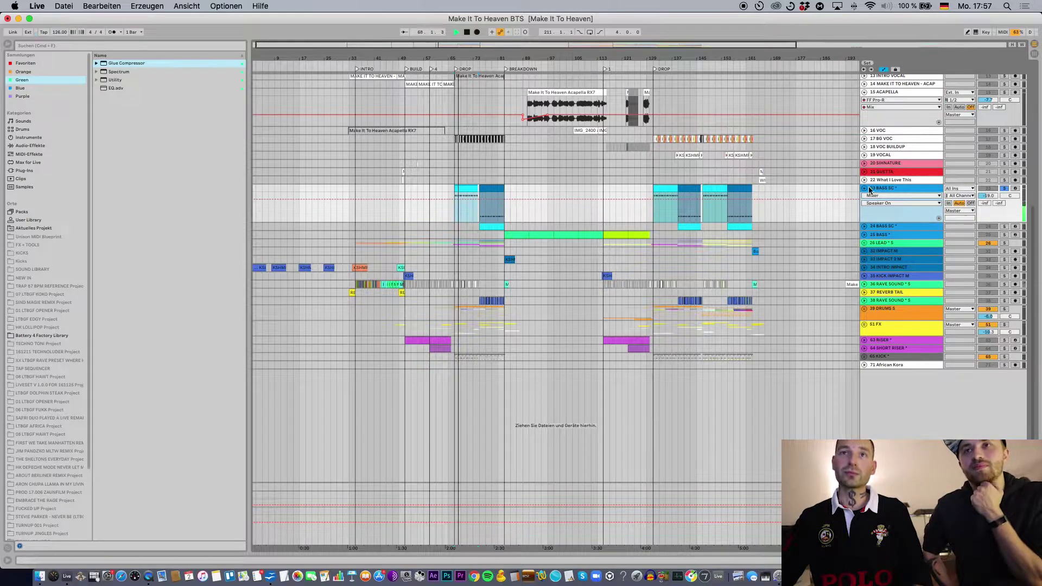
pyautogui.click(495, 187)
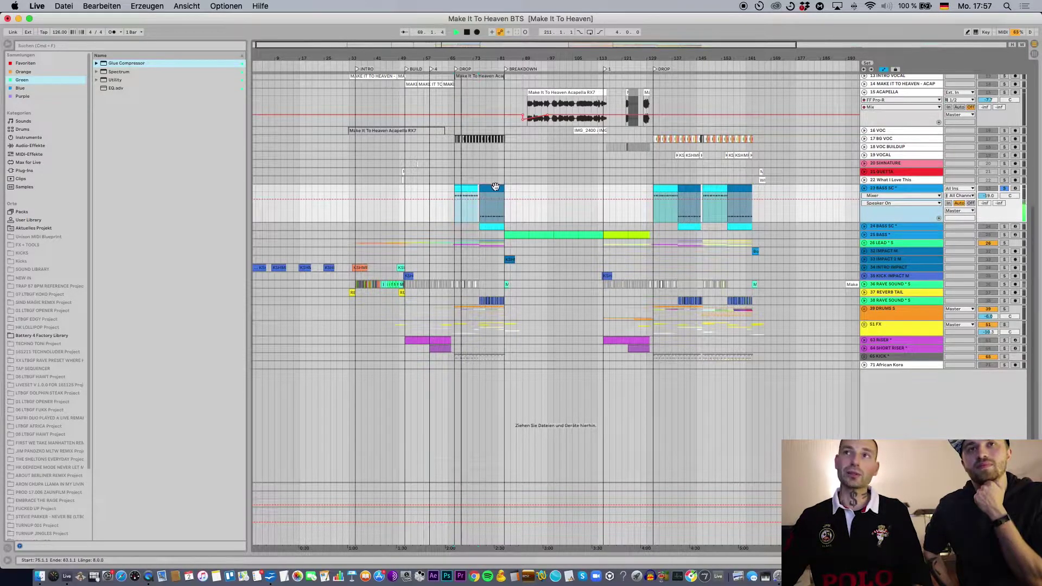
pyautogui.doubleClick(915, 189)
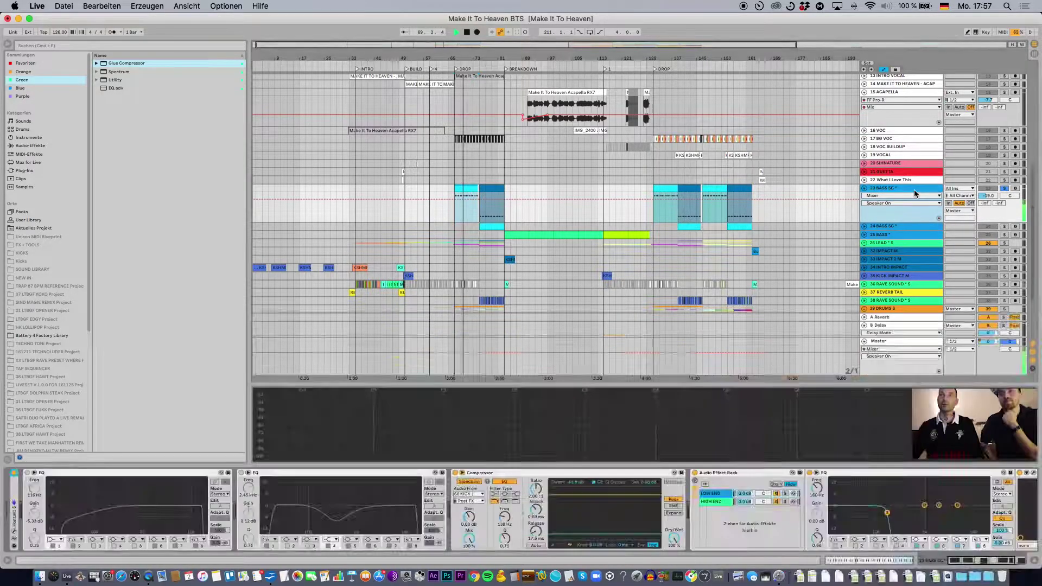
# Open the 23 BASS SC track's Kontakt 5 instrument, review the main page of its SUBSTANCE preset X1 Aponi Bell Air, and close it
pyautogui.doubleClick(16, 497)
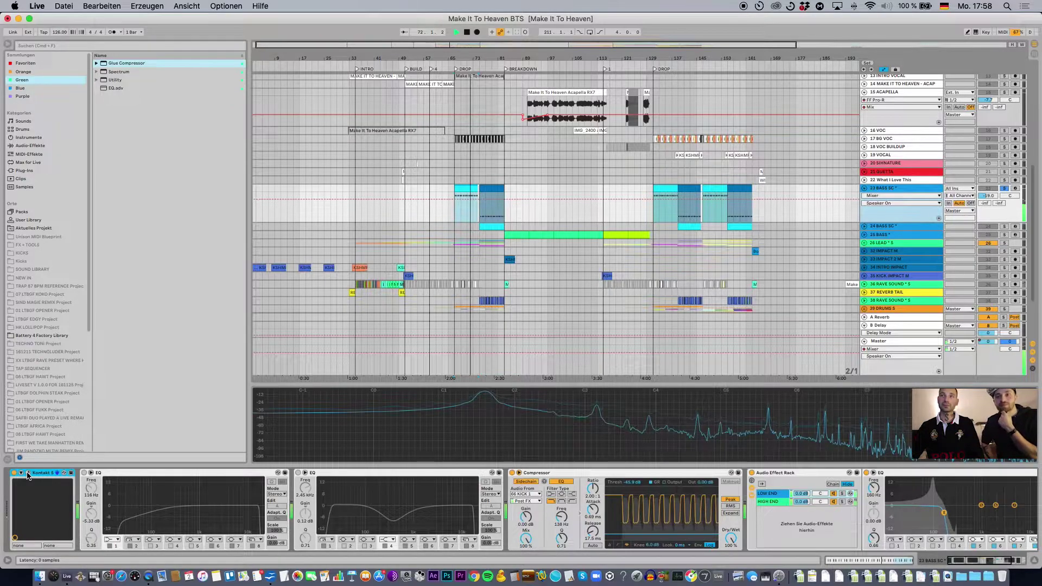
pyautogui.click(28, 473)
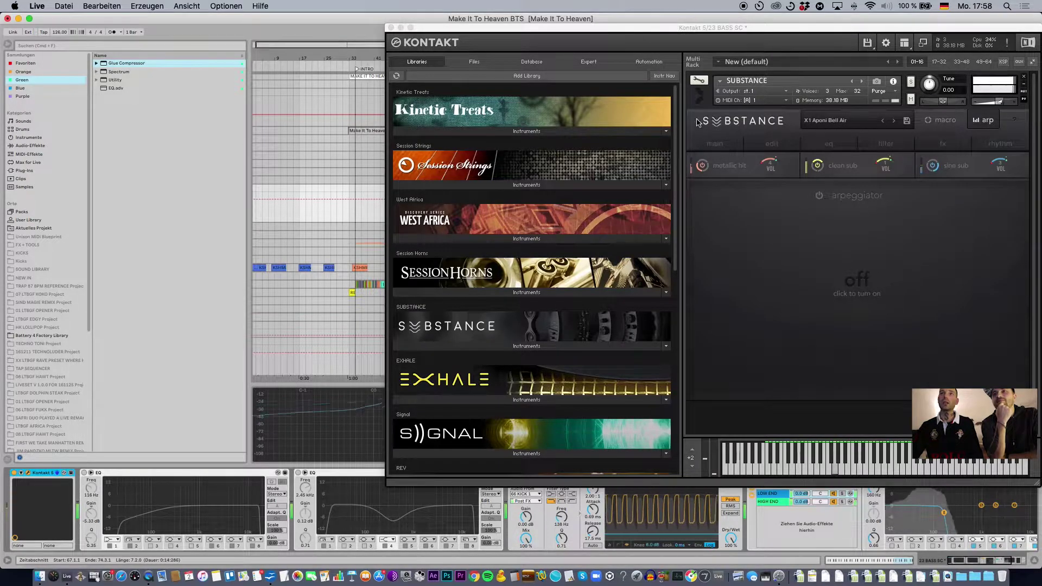
pyautogui.moveTo(643, 42); pyautogui.dragTo(500, 39)
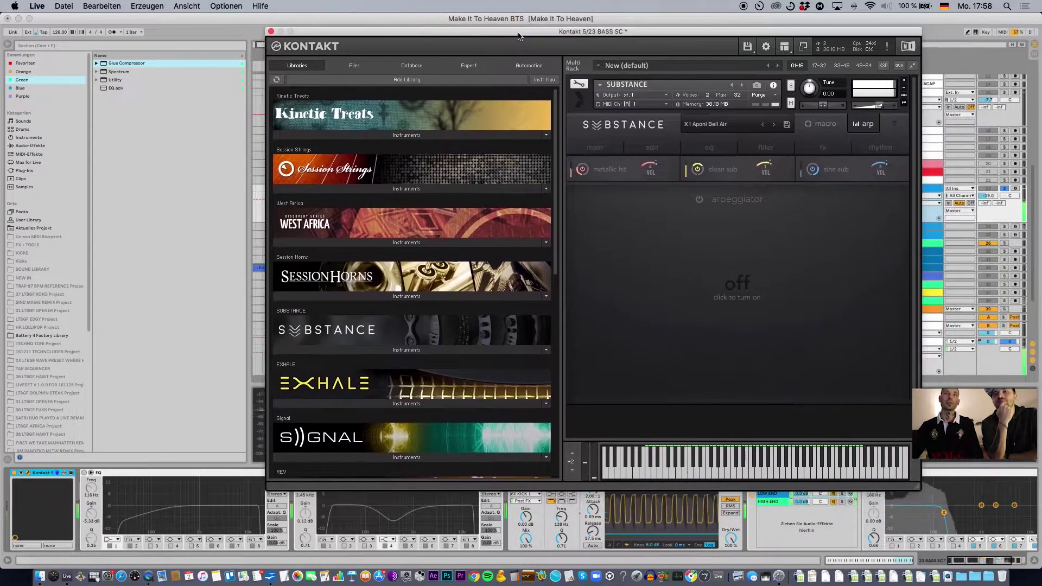
pyautogui.moveTo(353, 40); pyautogui.dragTo(327, 24)
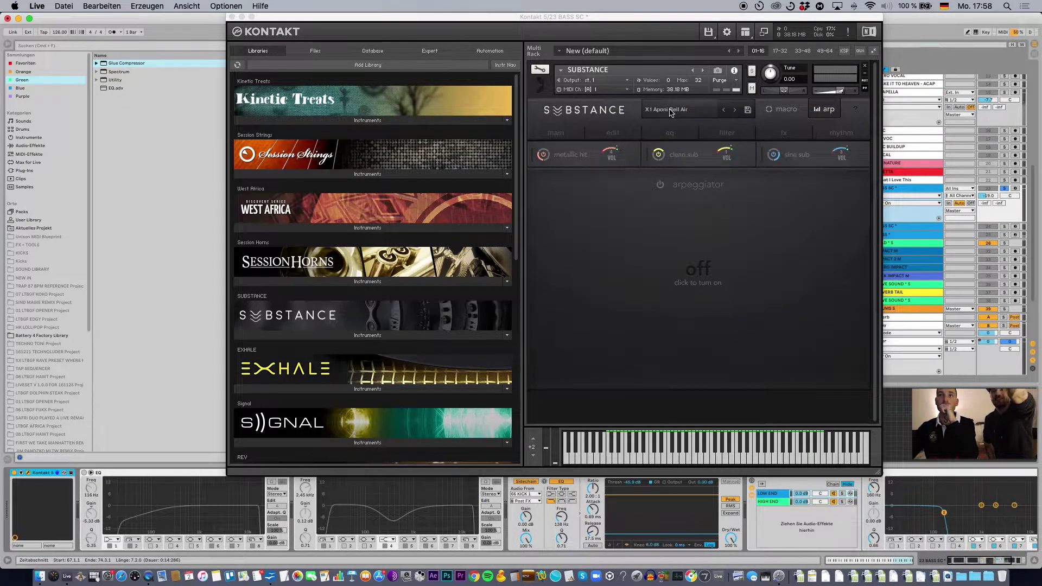
pyautogui.click(583, 114)
pyautogui.click(594, 134)
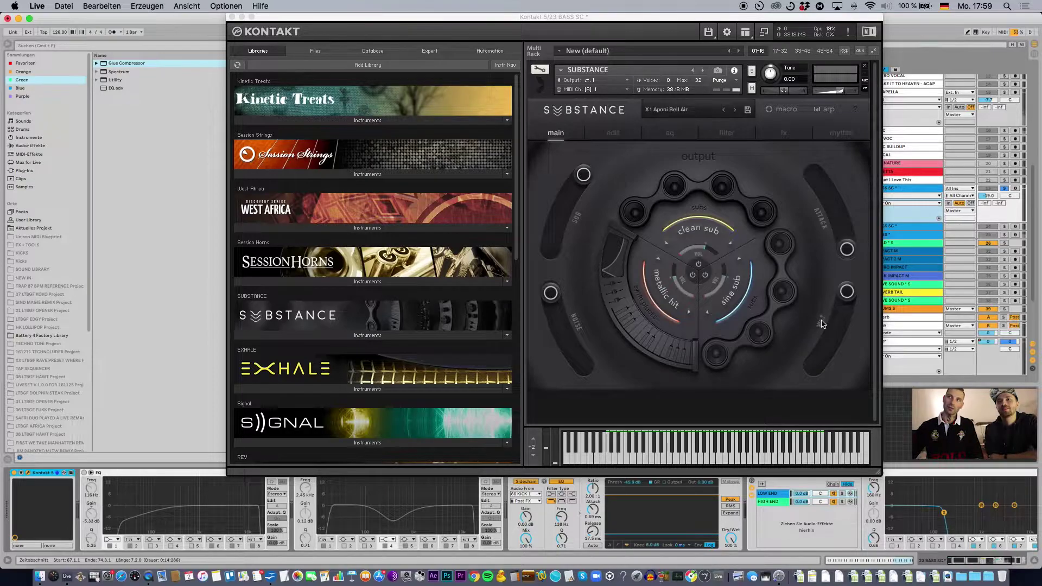
pyautogui.click(231, 17)
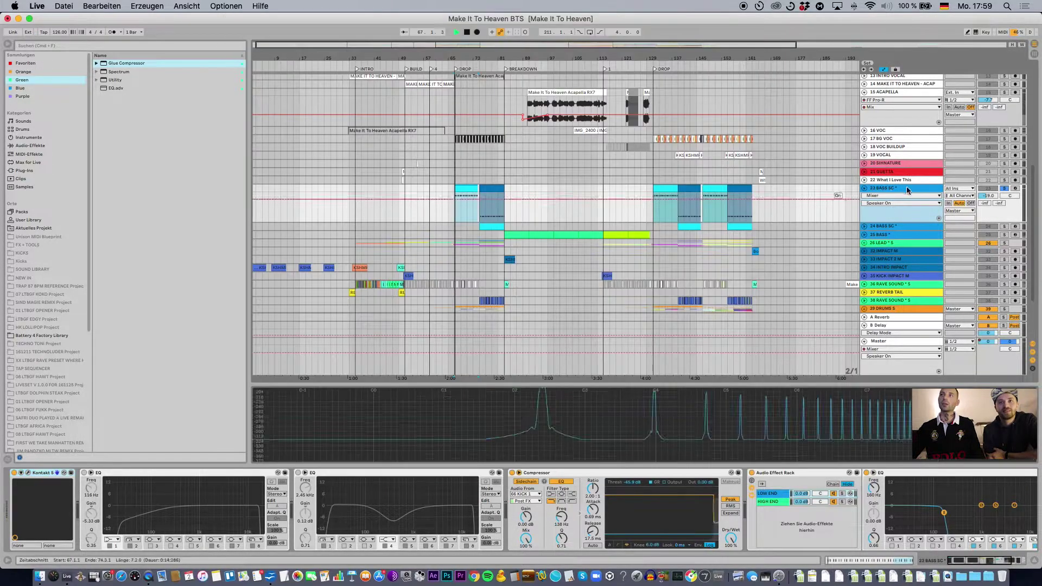
# Restart playback and compare the 23 BASS SC track with its Audio Effect Rack switched off and on, leaving it on
pyautogui.press('space')
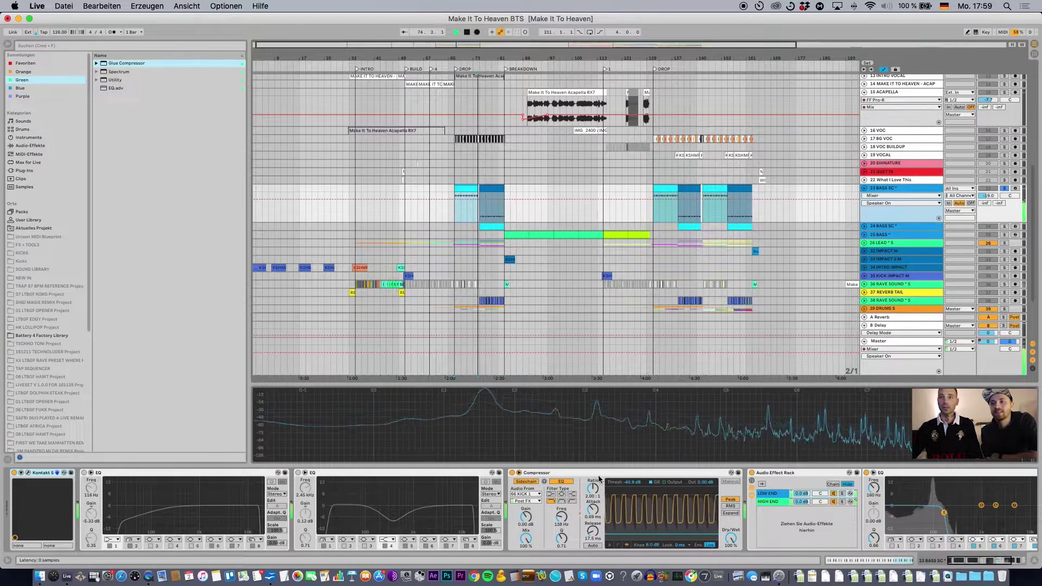
pyautogui.hscroll(3, 627, 474)
pyautogui.hscroll(4, 626, 474)
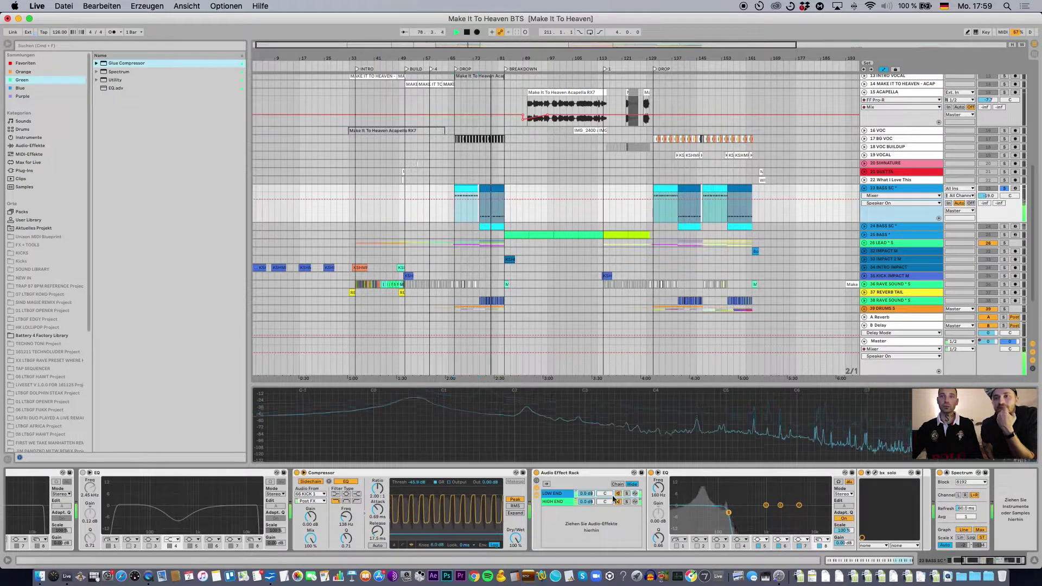
pyautogui.click(537, 473)
pyautogui.click(537, 474)
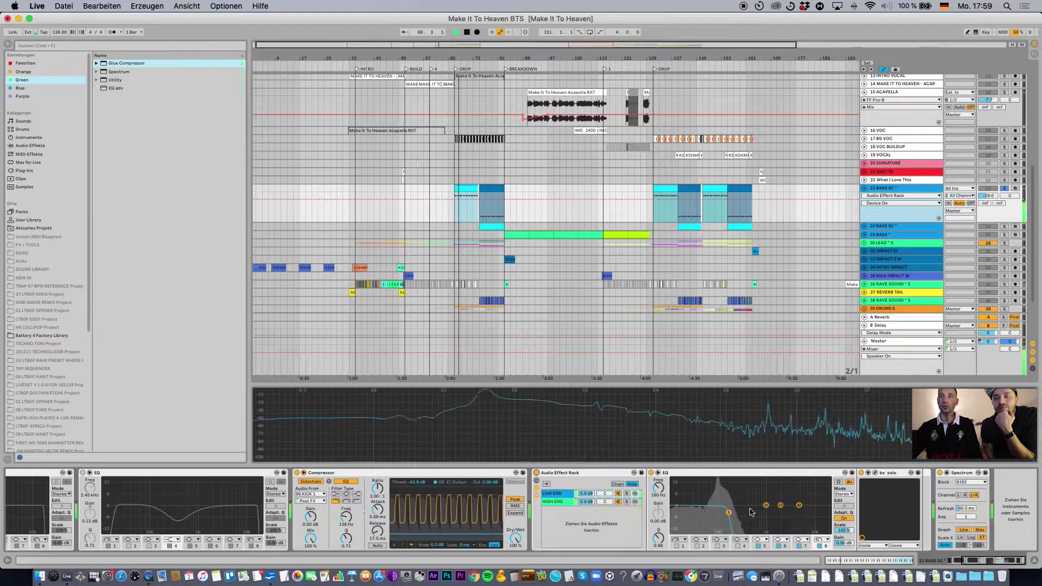
# Review the EQ and Ozone Imager in the bass rack's HIGH END chain, and collapse the Audio Effect Rack
pyautogui.click(560, 502)
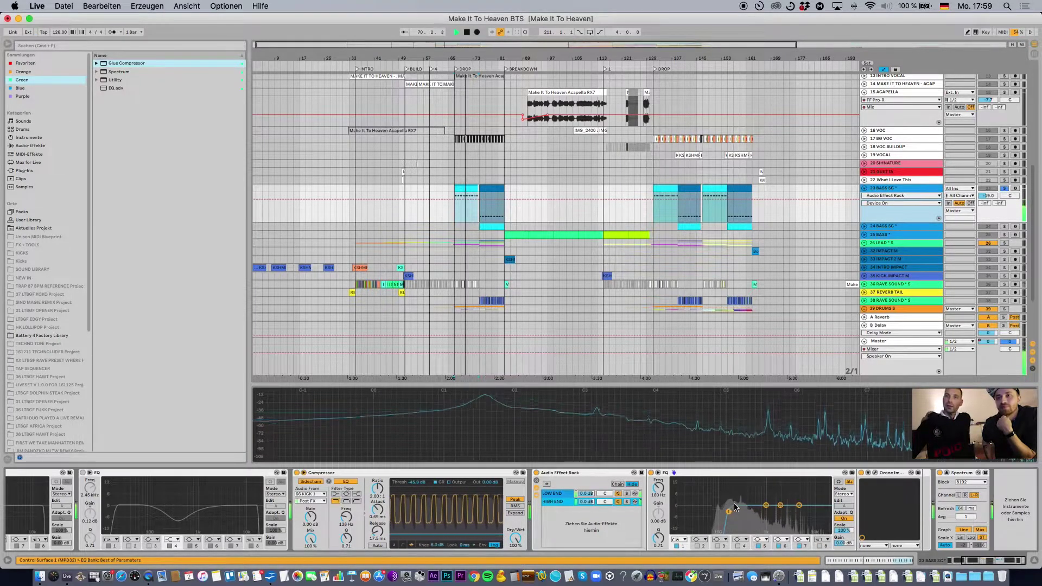
pyautogui.click(876, 474)
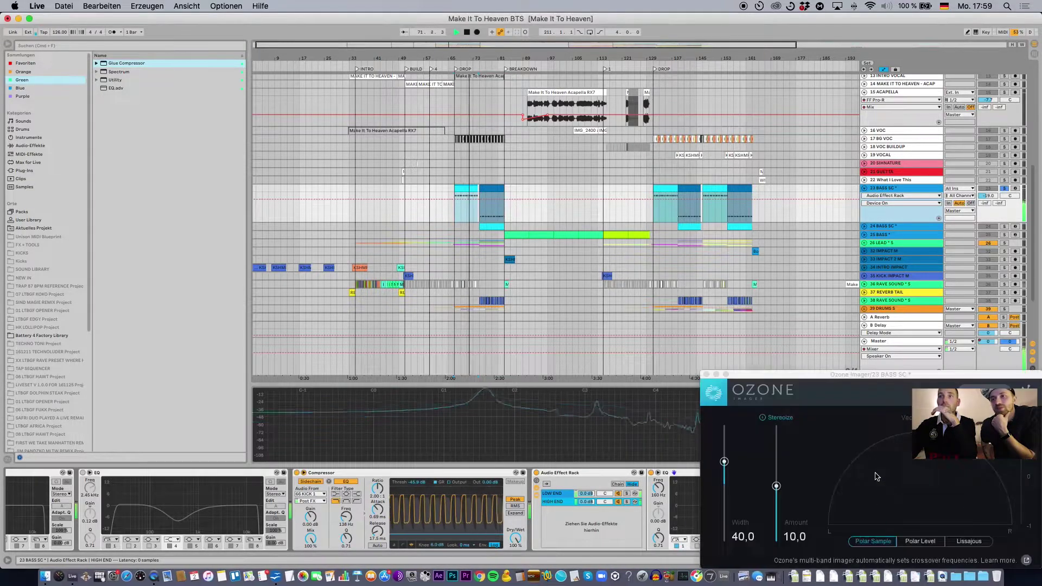
pyautogui.click(705, 374)
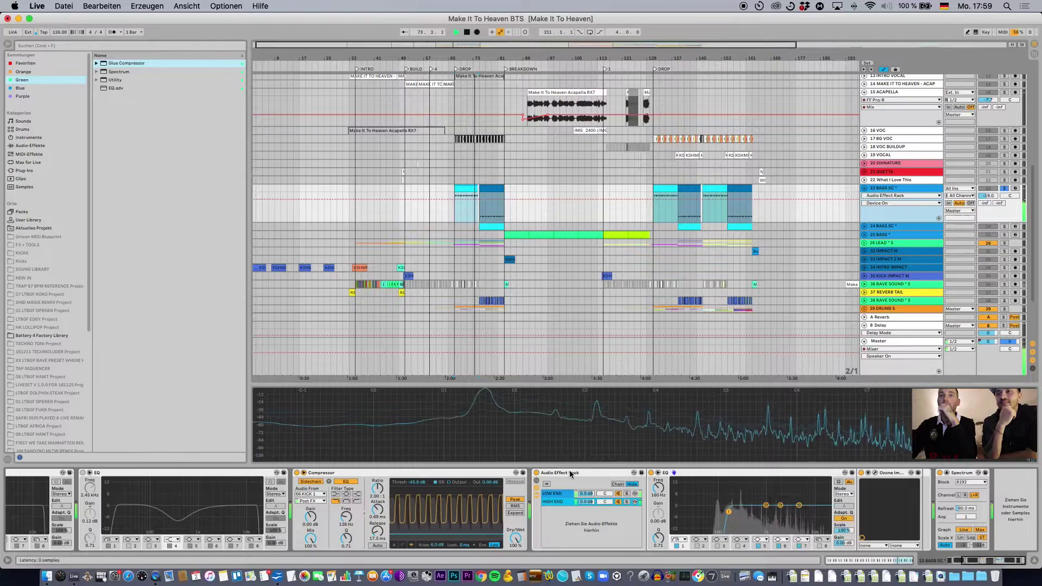
pyautogui.hscroll(2, 678, 219)
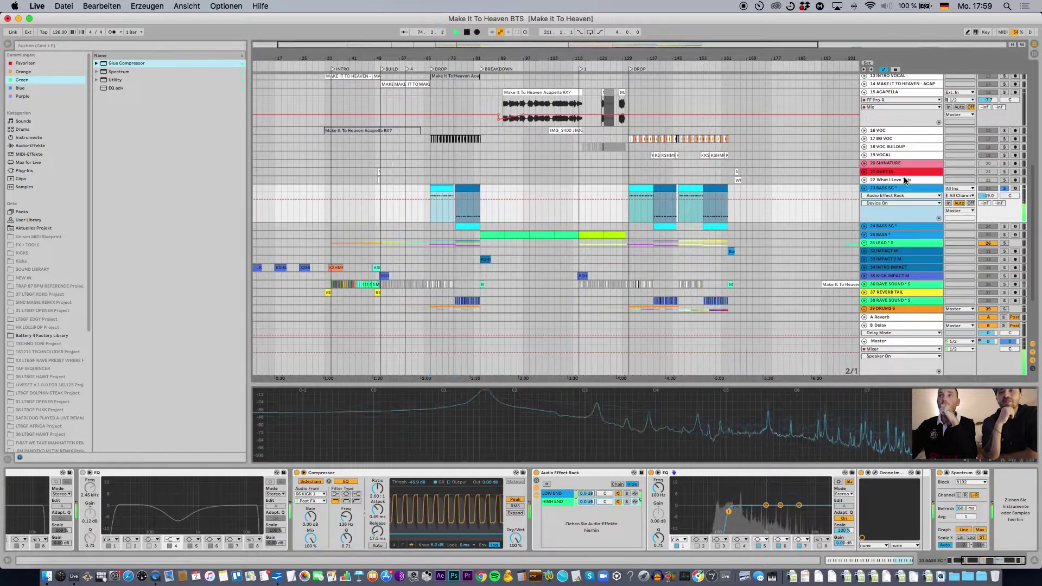
pyautogui.doubleClick(565, 477)
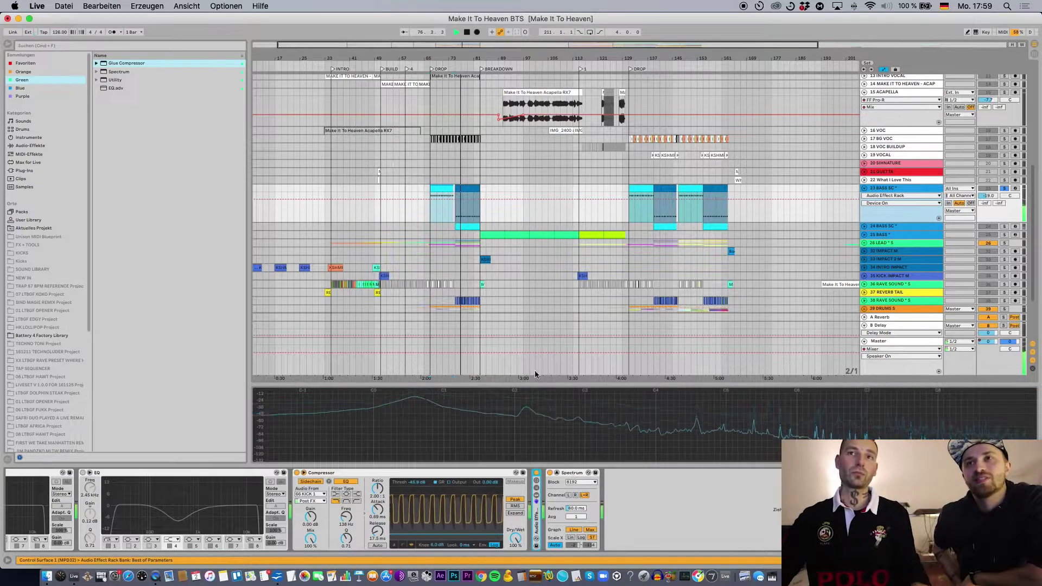
# Unfold and solo the 24 BASS SC track, and play its first clip from bar 75
pyautogui.hscroll(-2, 527, 342)
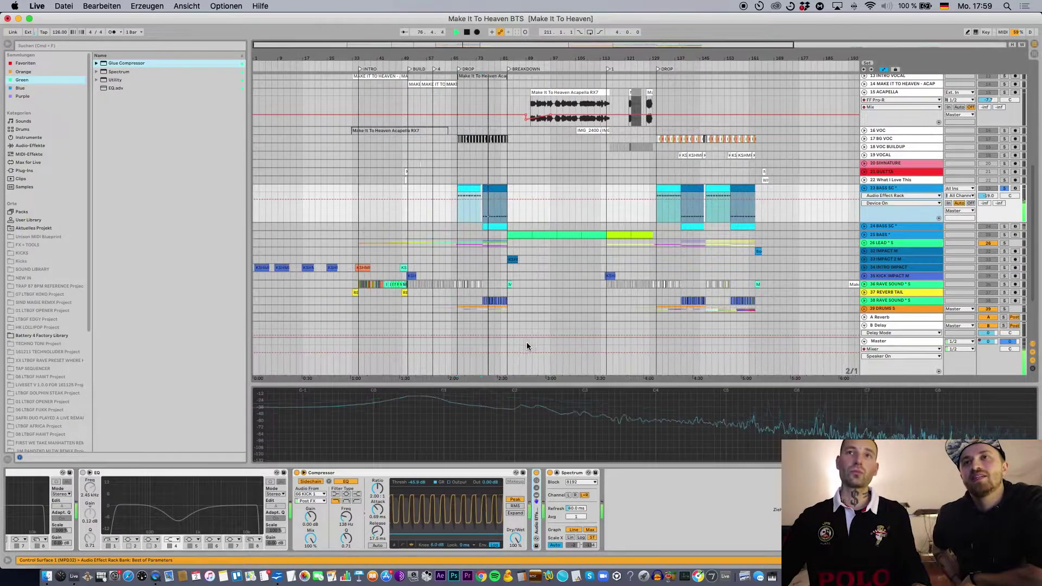
pyautogui.click(866, 228)
pyautogui.click(995, 229)
pyautogui.click(1004, 227)
pyautogui.click(490, 226)
pyautogui.press('space')
pyautogui.press('space')
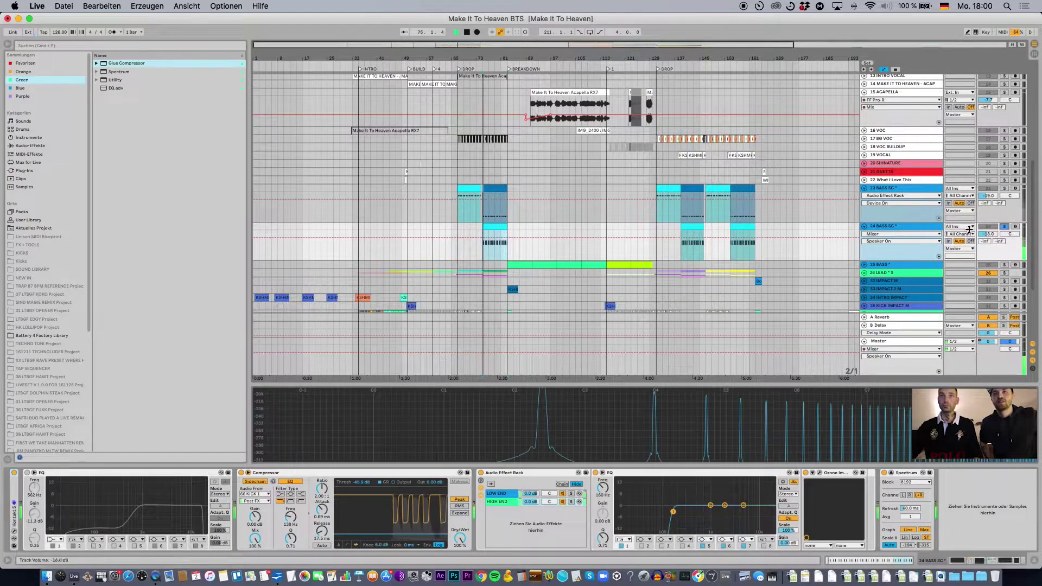
# Solo the 23 BASS SC track again, compare its first-drop clips with the 24 BASS SC clip, and show the 24 BASS SC device chain
pyautogui.click(1004, 188)
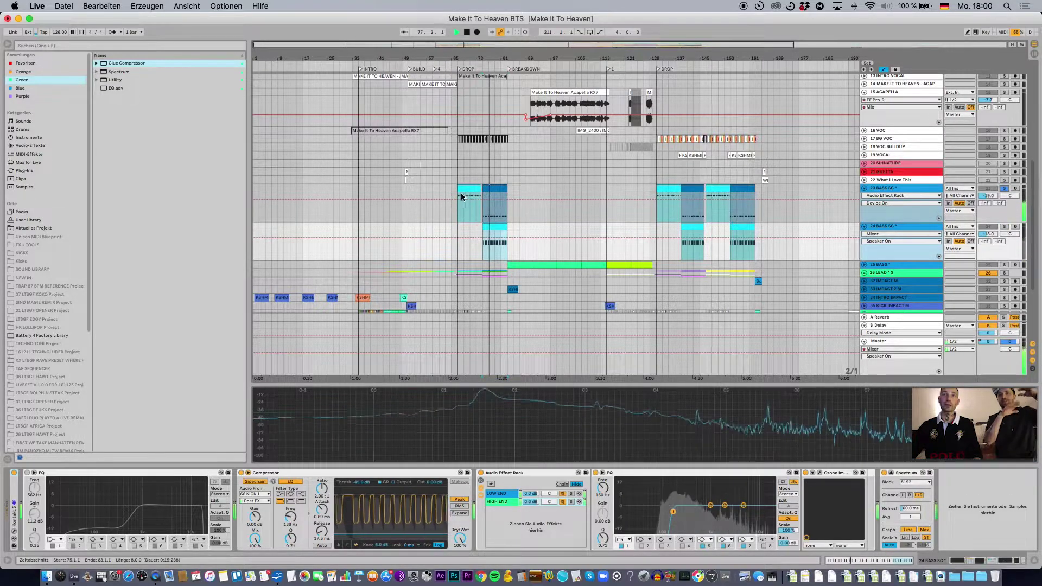
pyautogui.click(487, 194)
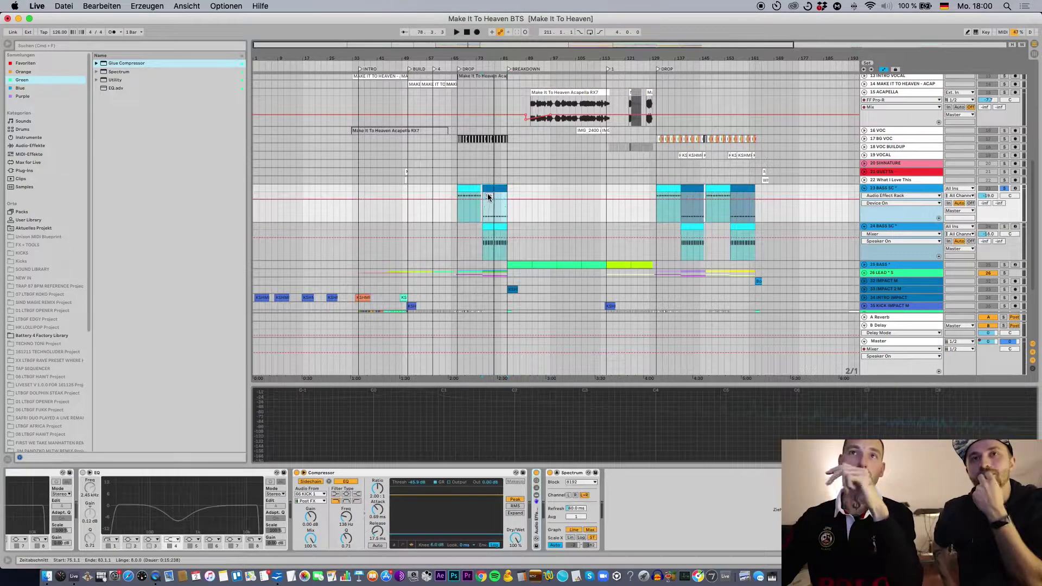
pyautogui.click(493, 234)
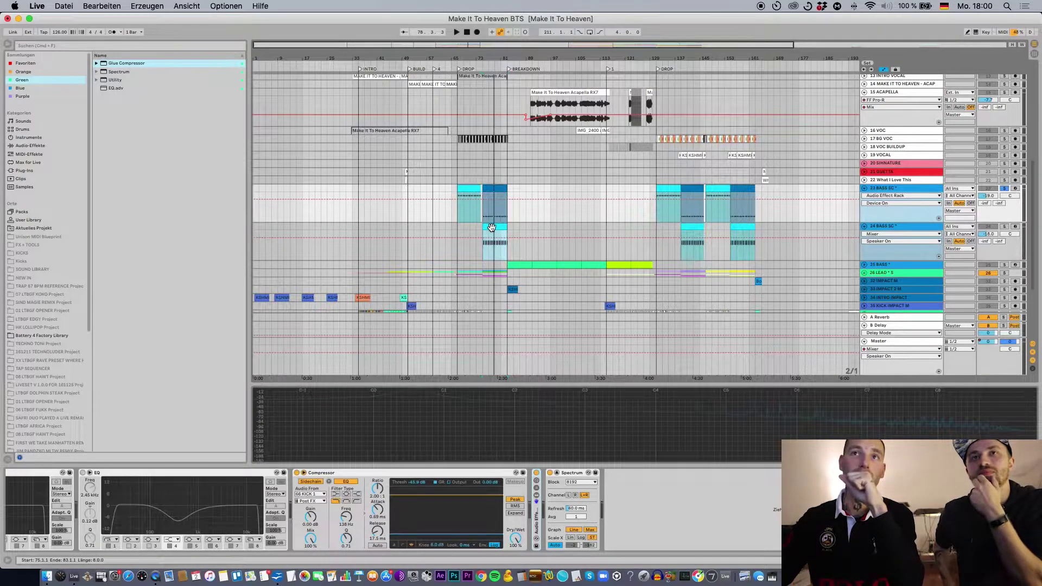
pyautogui.click(471, 187)
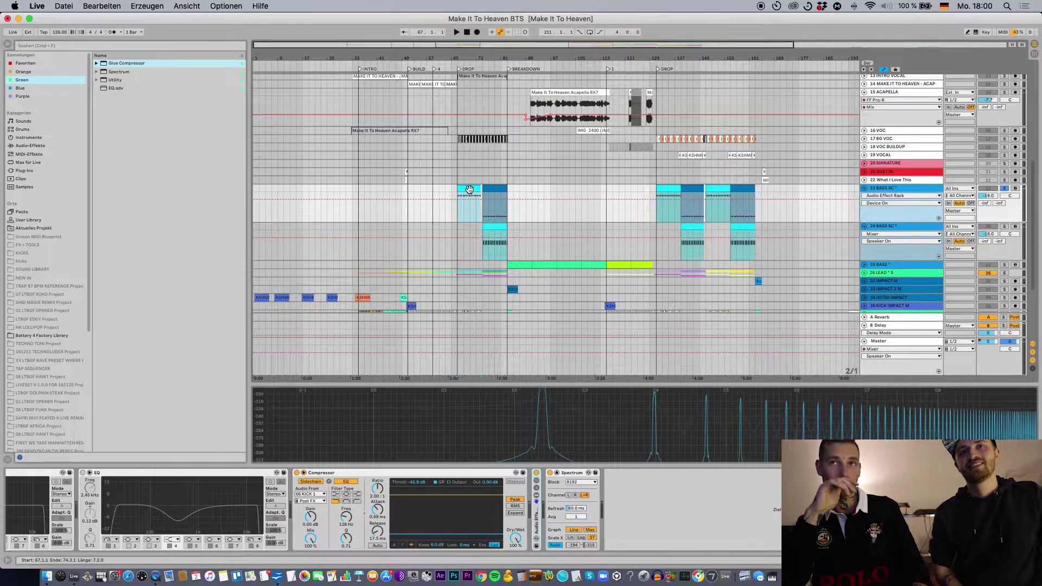
pyautogui.scroll(-5, 647, 174)
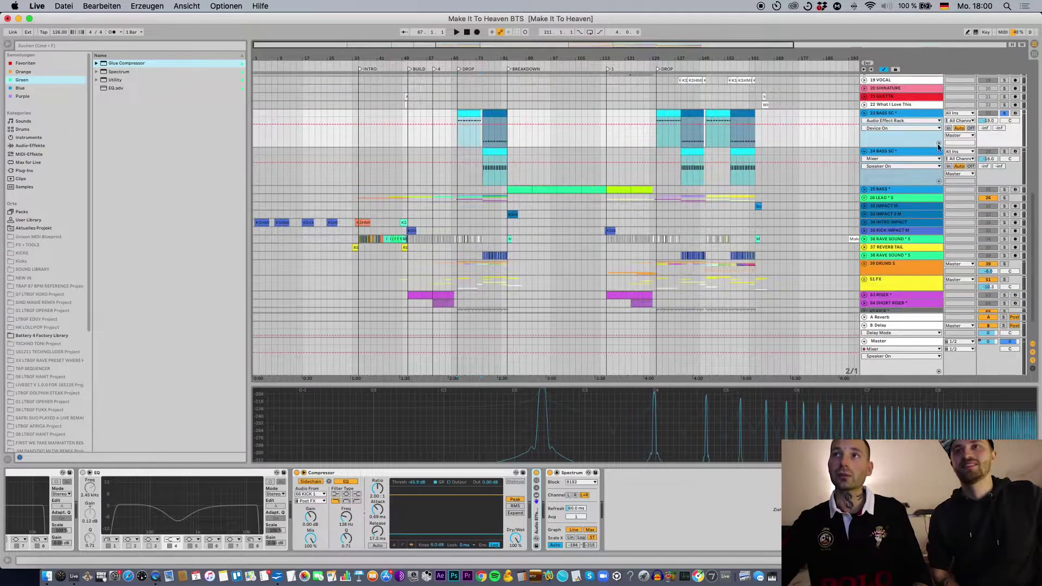
pyautogui.click(917, 152)
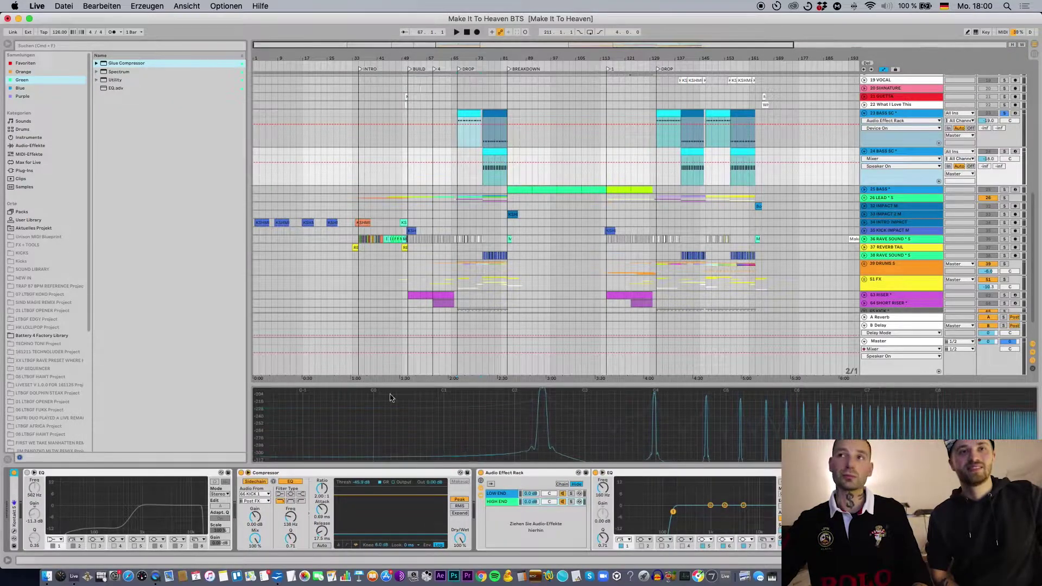
# Unfold and solo the 25 BASS track, play its breakdown clip from bar 83, and open its Kontakt 5 instrument
pyautogui.click(865, 190)
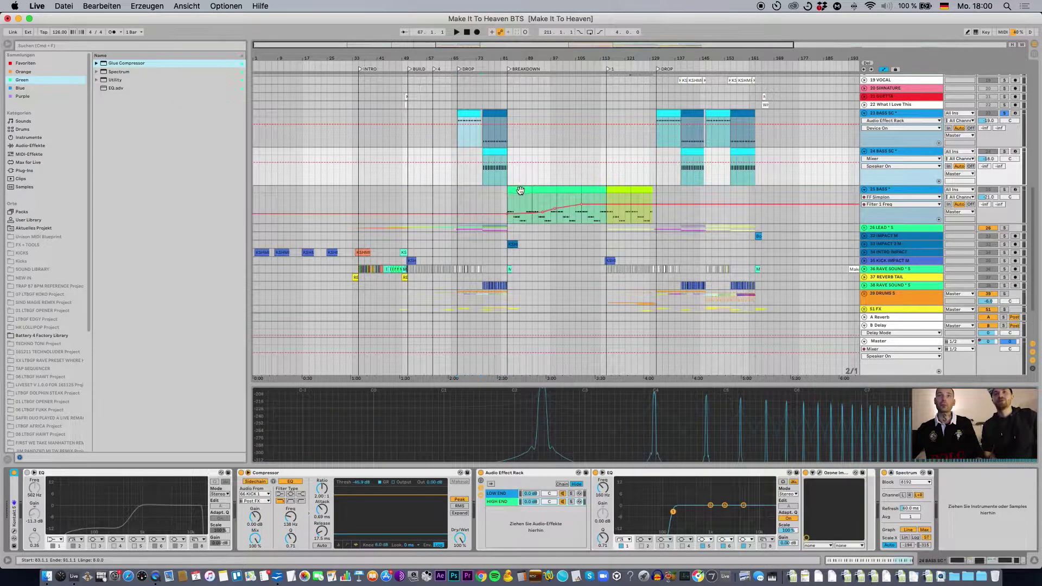
pyautogui.click(519, 190)
pyautogui.press('space')
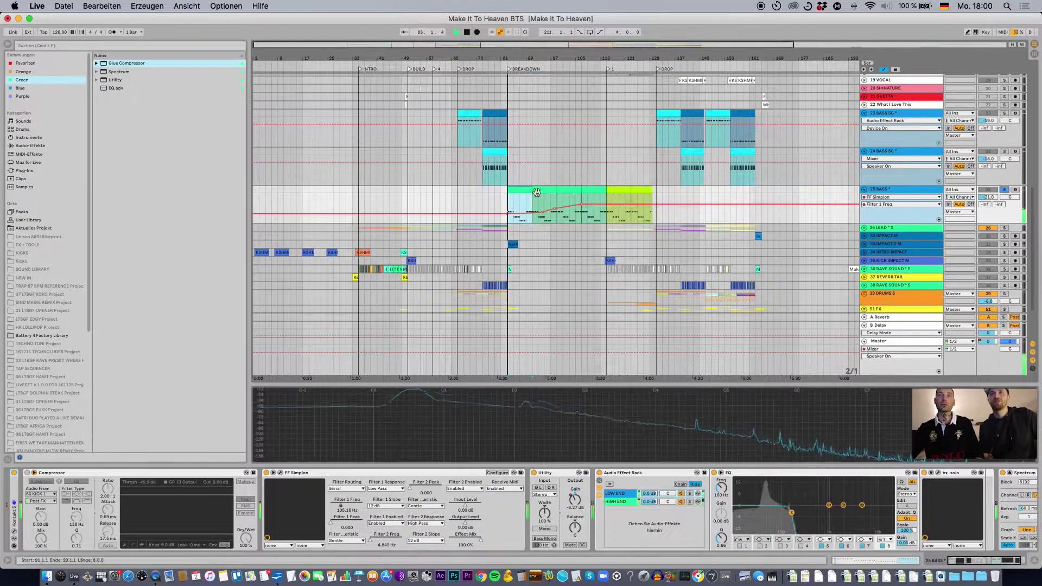
pyautogui.scroll(1, 533, 191)
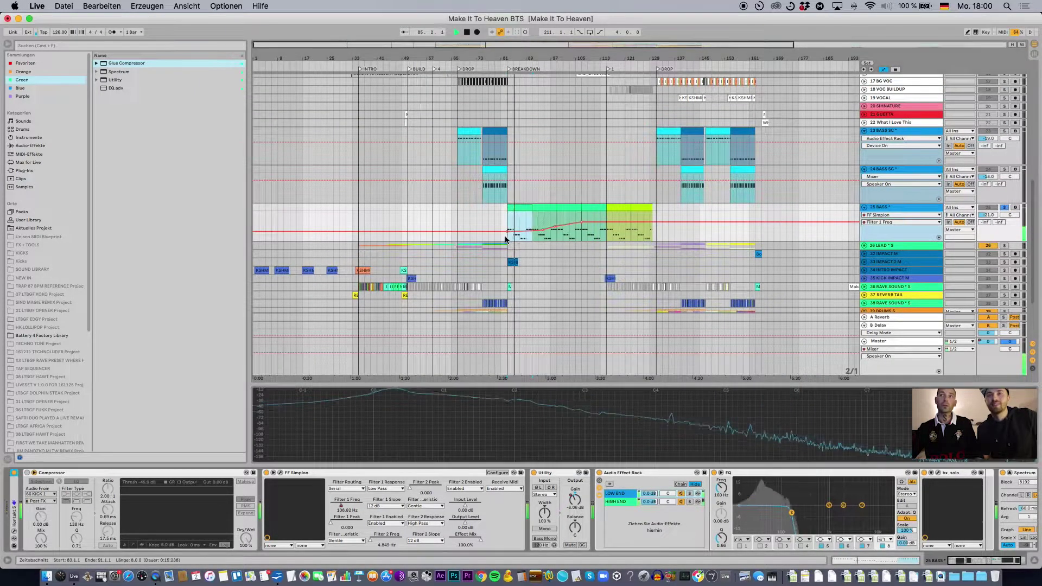
pyautogui.doubleClick(15, 491)
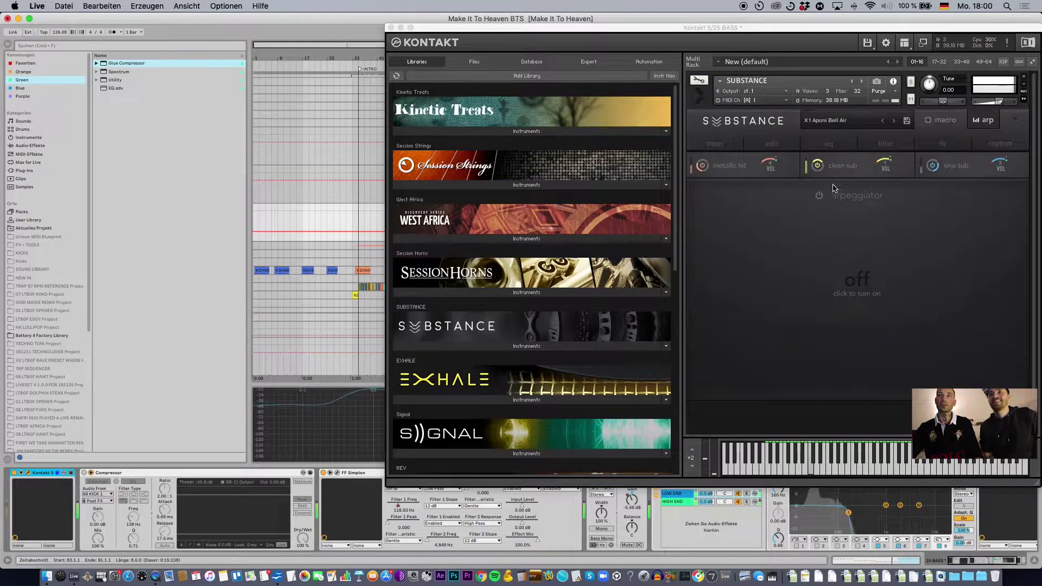
# Close Kontakt and compare the MIDI notes of the first 25 BASS breakdown clip with the first-drop clip on 23 BASS SC
pyautogui.click(391, 27)
pyautogui.click(513, 205)
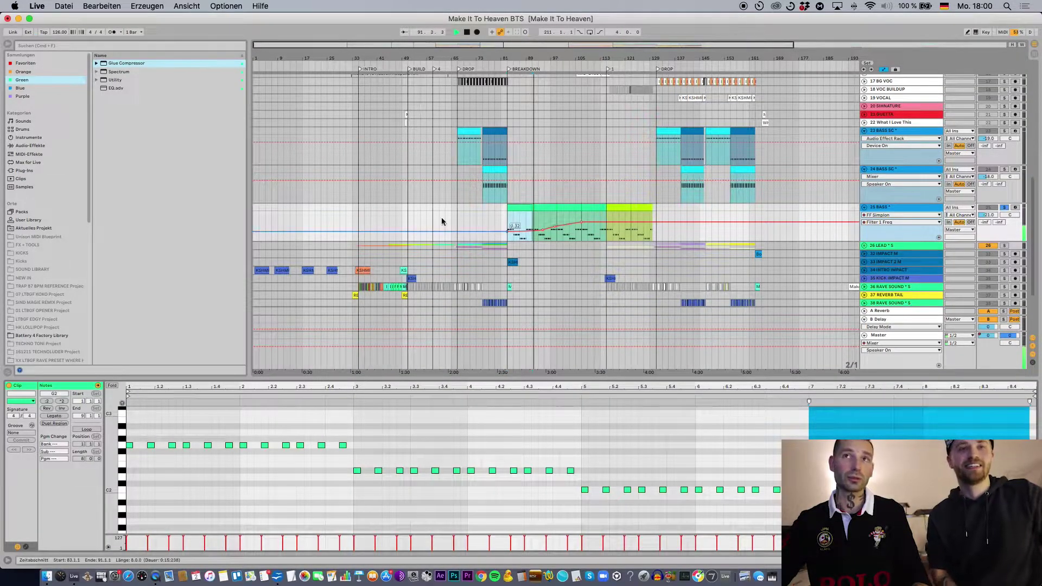
pyautogui.click(470, 131)
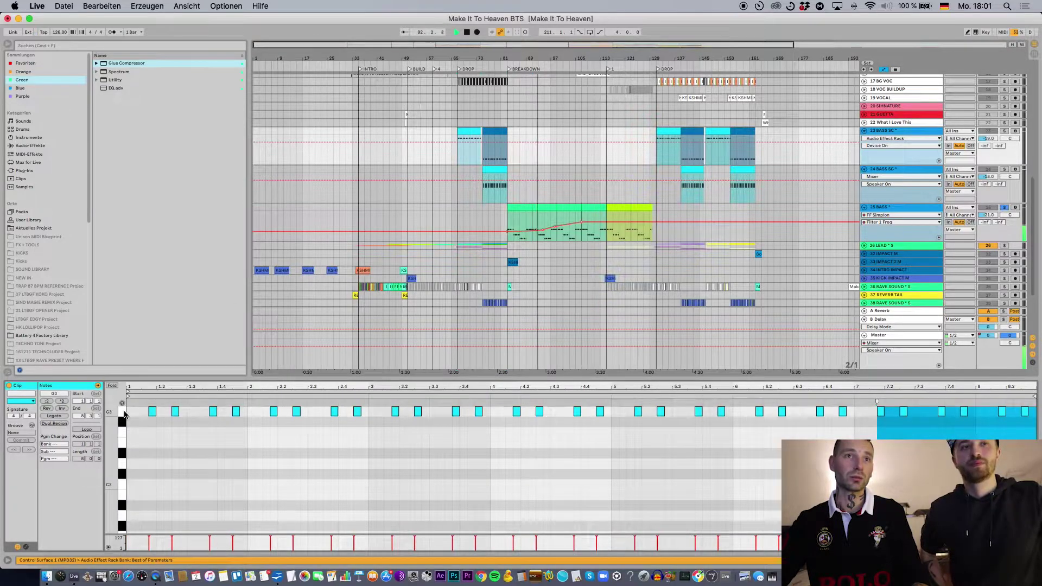
pyautogui.scroll(2, 124, 416)
pyautogui.scroll(1, 488, 181)
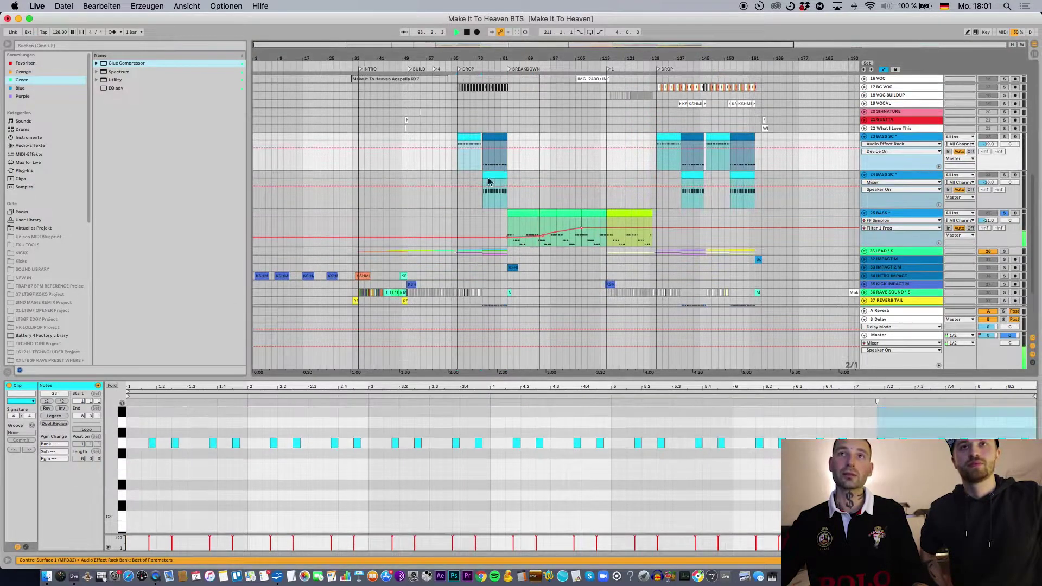
pyautogui.click(523, 213)
# Show the 25 BASS device chain, open FF Simplon to follow its Filter 1 frequency automation through the breakdown, and close the plug-in
pyautogui.click(880, 212)
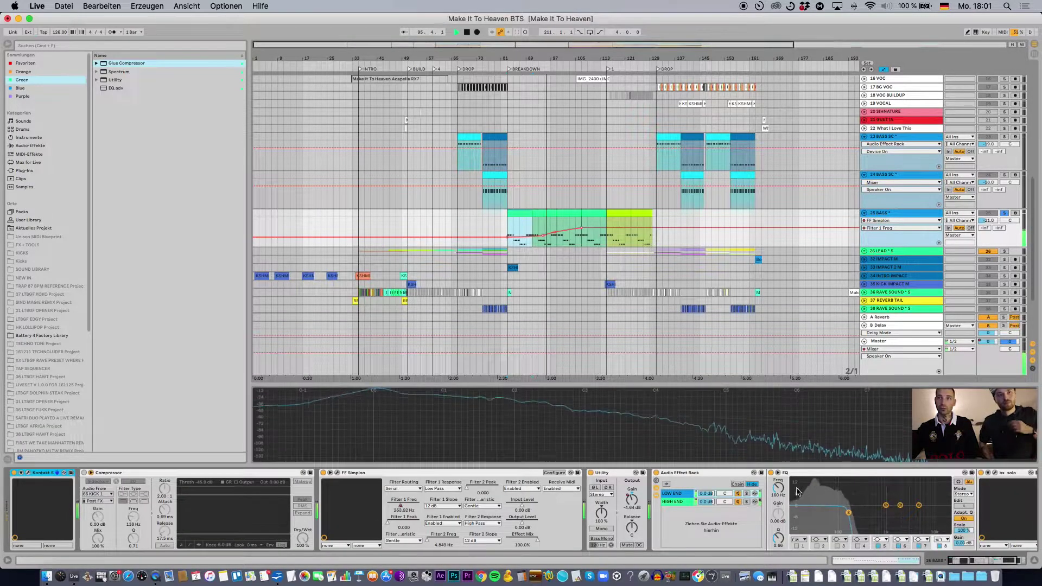
pyautogui.hscroll(3, 798, 491)
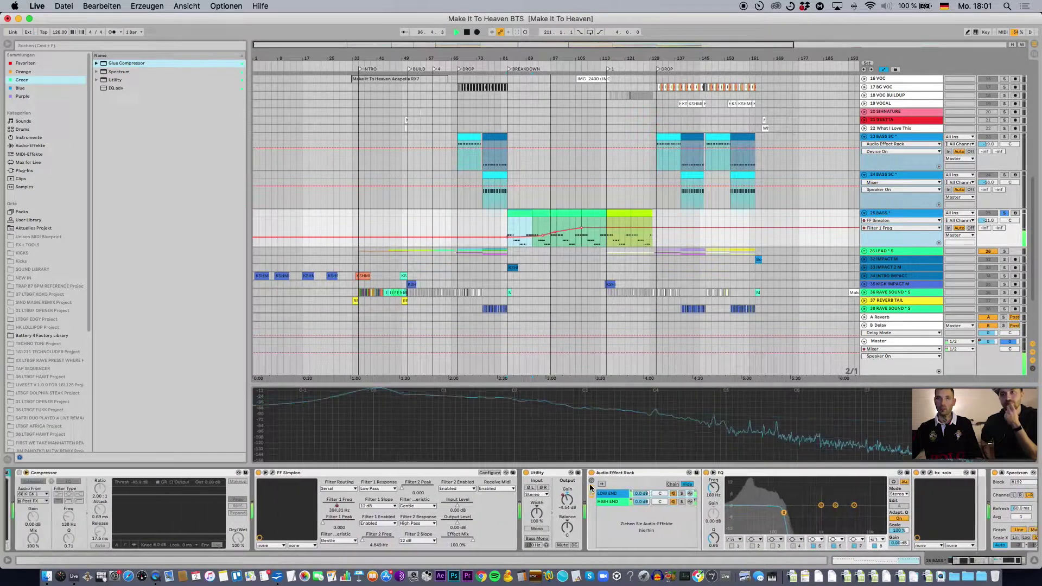
pyautogui.hscroll(-3, 591, 487)
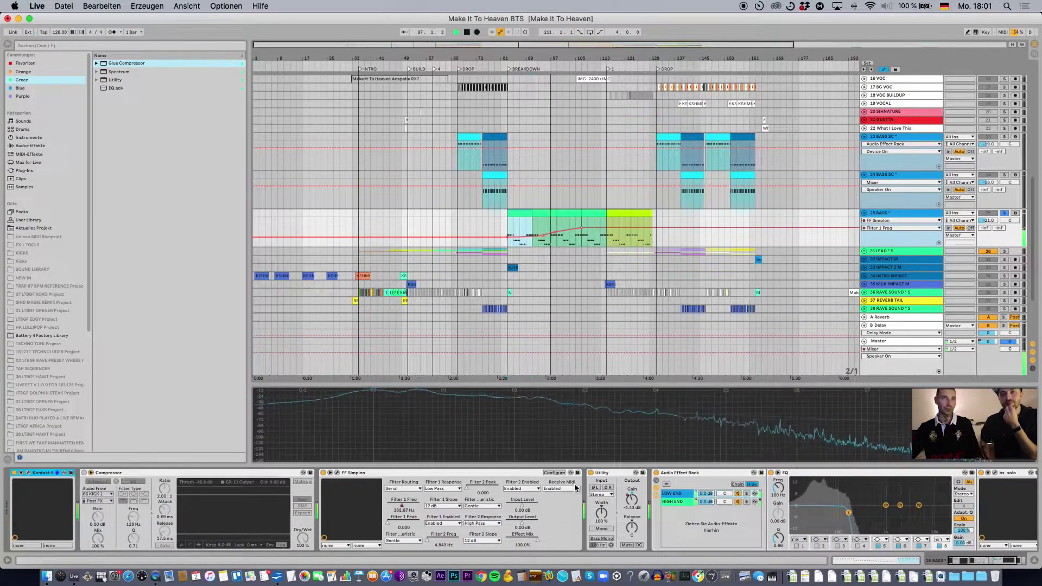
pyautogui.click(337, 473)
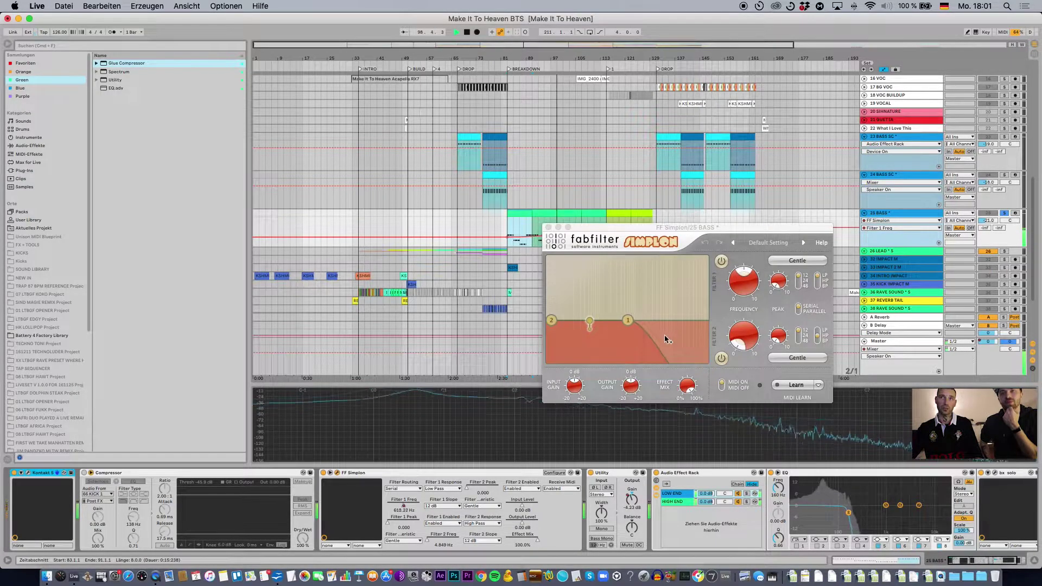
pyautogui.moveTo(655, 335)
pyautogui.moveTo(585, 226); pyautogui.dragTo(217, 25)
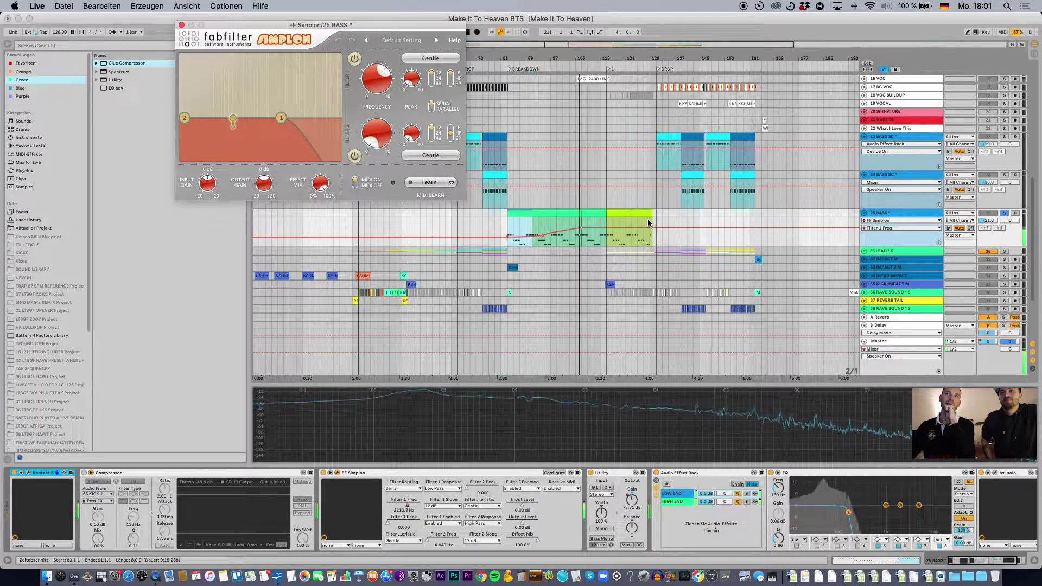
pyautogui.scroll(1, 655, 214)
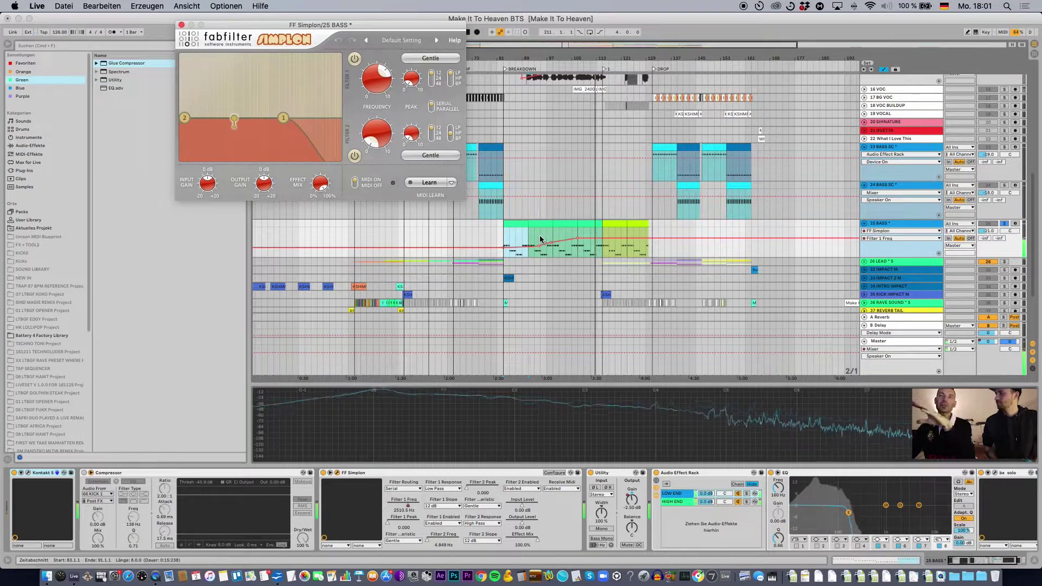
pyautogui.click(503, 240)
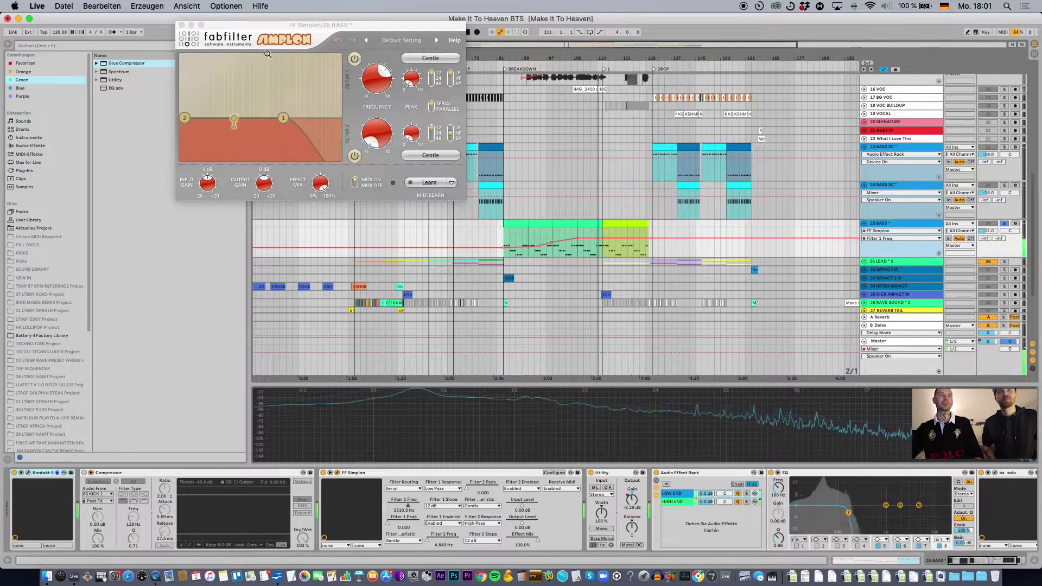
pyautogui.click(182, 26)
# Fold the 25 BASS, 24 BASS SC and 23 BASS SC tracks, and unsolo 25 BASS
pyautogui.scroll(5, 650, 231)
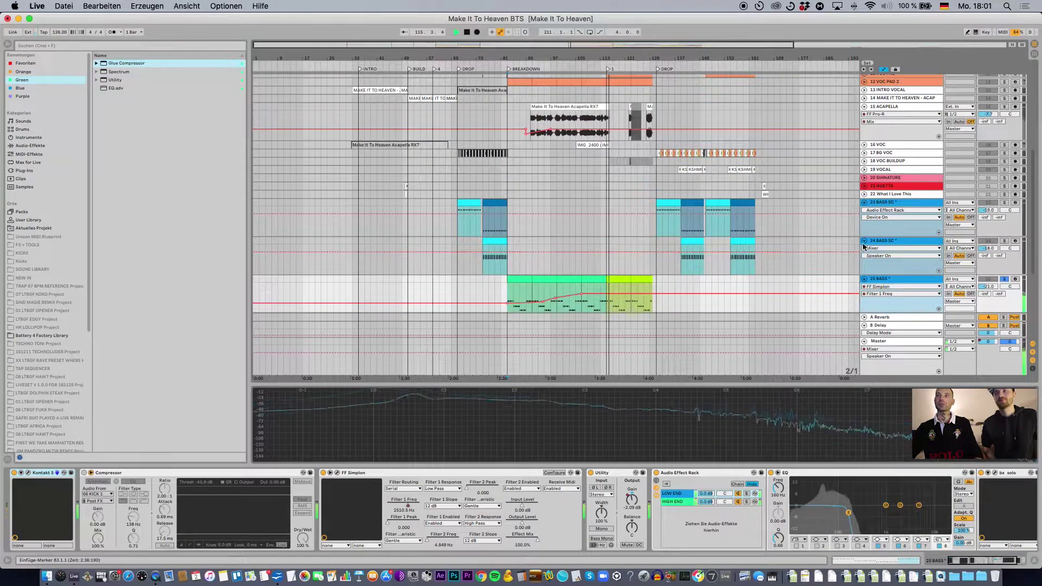
pyautogui.click(864, 278)
pyautogui.click(865, 240)
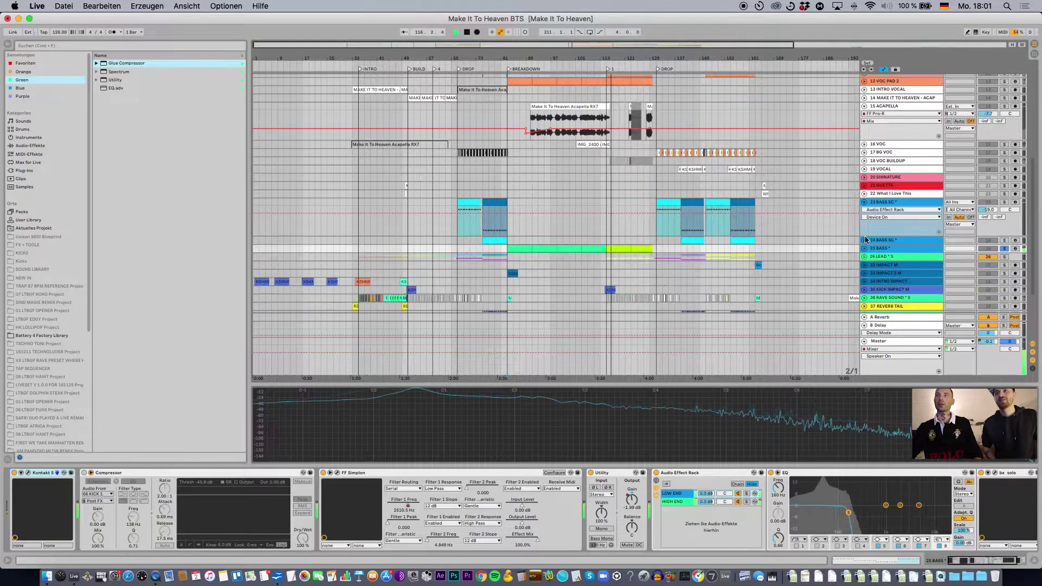
pyautogui.click(865, 203)
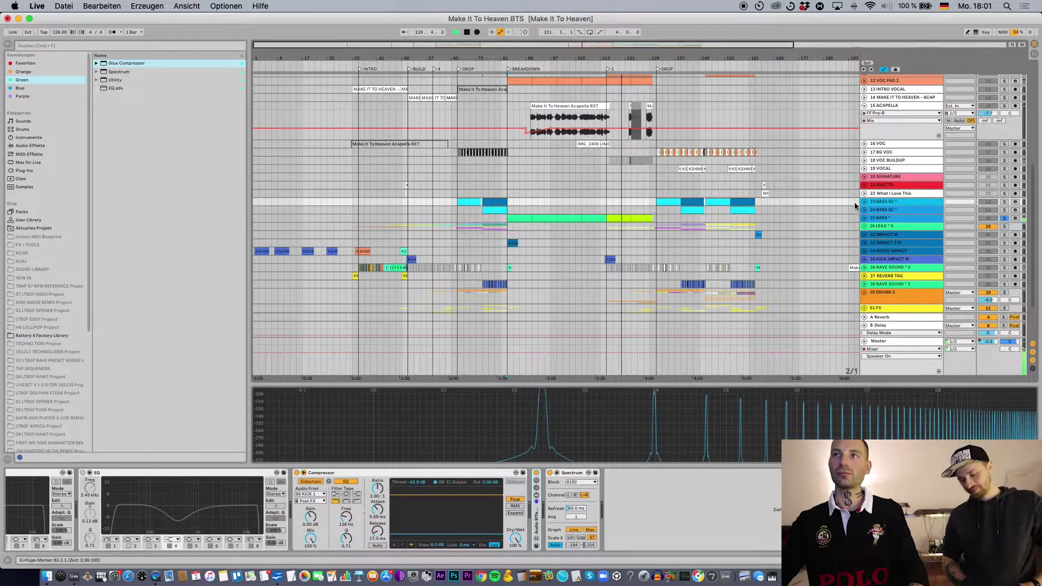
pyautogui.click(1004, 218)
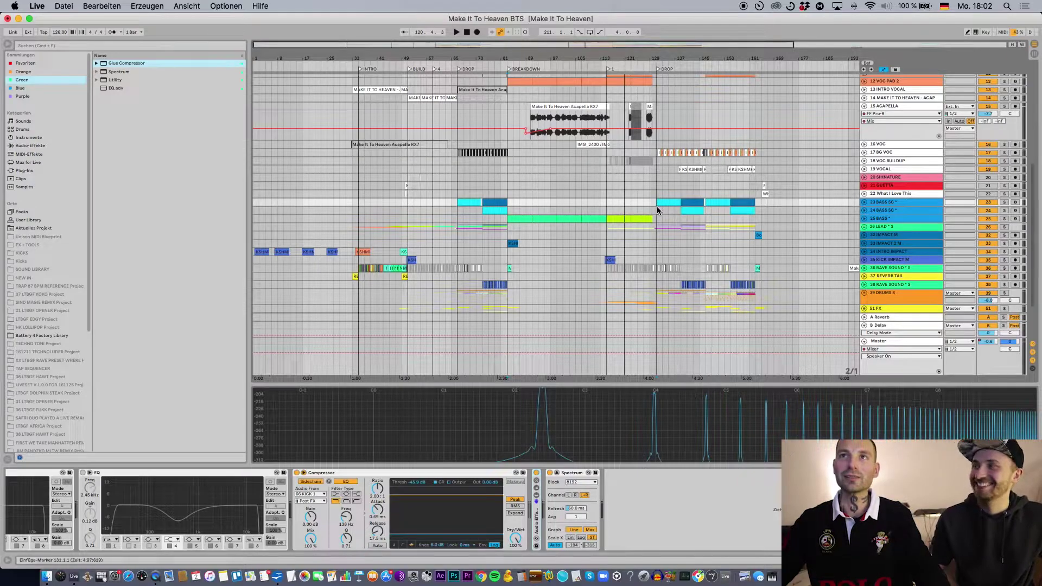
# Solo the 33 IMPACT 2 M track, play its clip from bar 83, and unfold and refold the track
pyautogui.click(657, 235)
pyautogui.scroll(-3, 559, 192)
pyautogui.scroll(4, 927, 169)
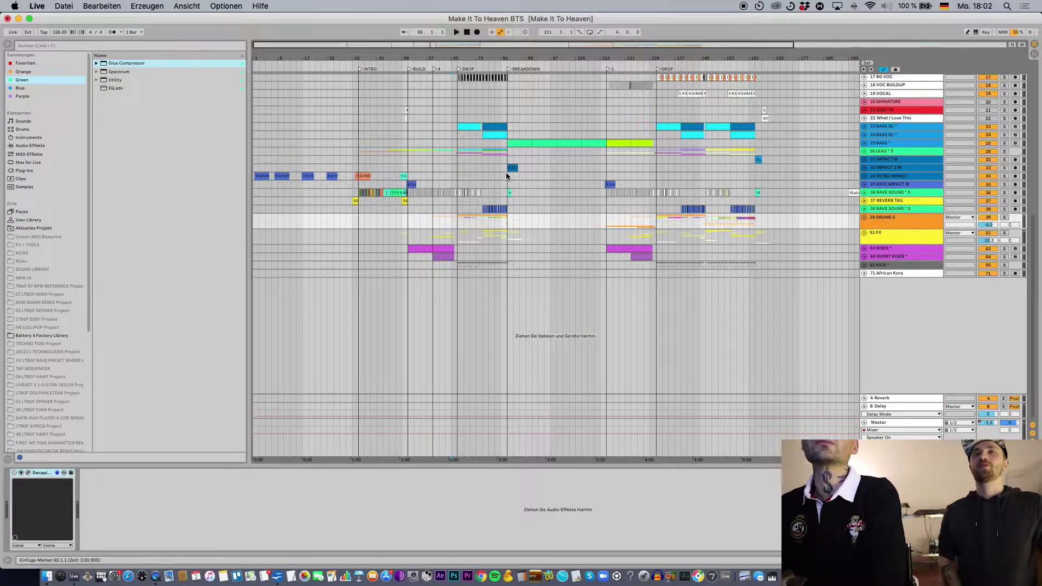
pyautogui.click(508, 176)
pyautogui.click(1003, 169)
pyautogui.press('space')
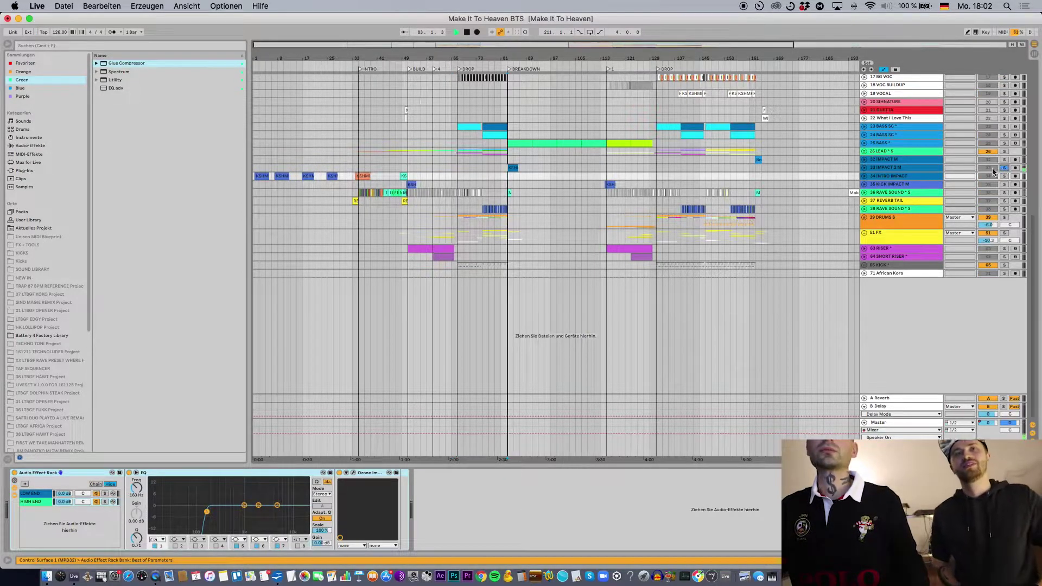
pyautogui.click(864, 168)
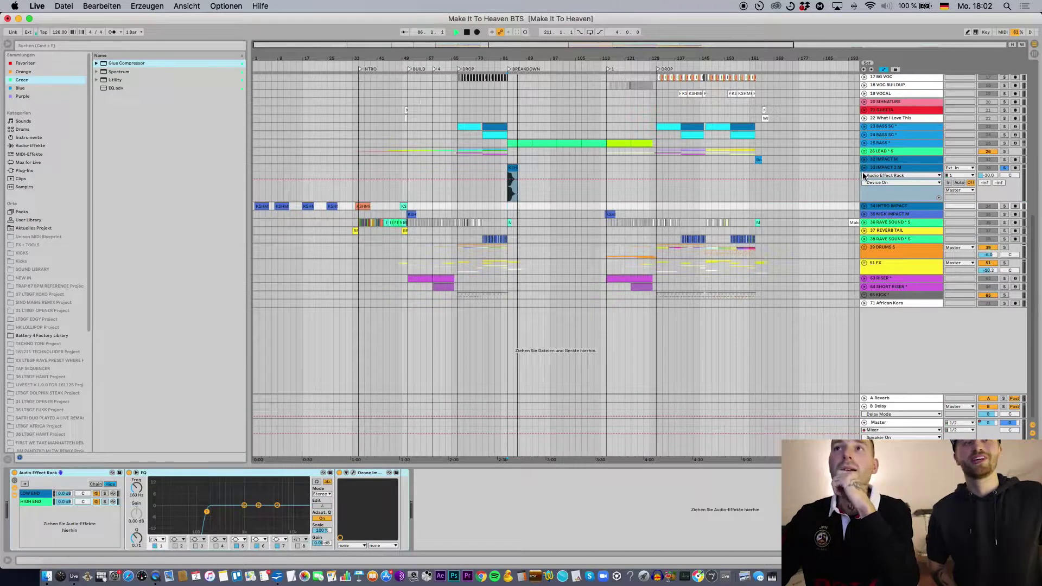
pyautogui.click(864, 168)
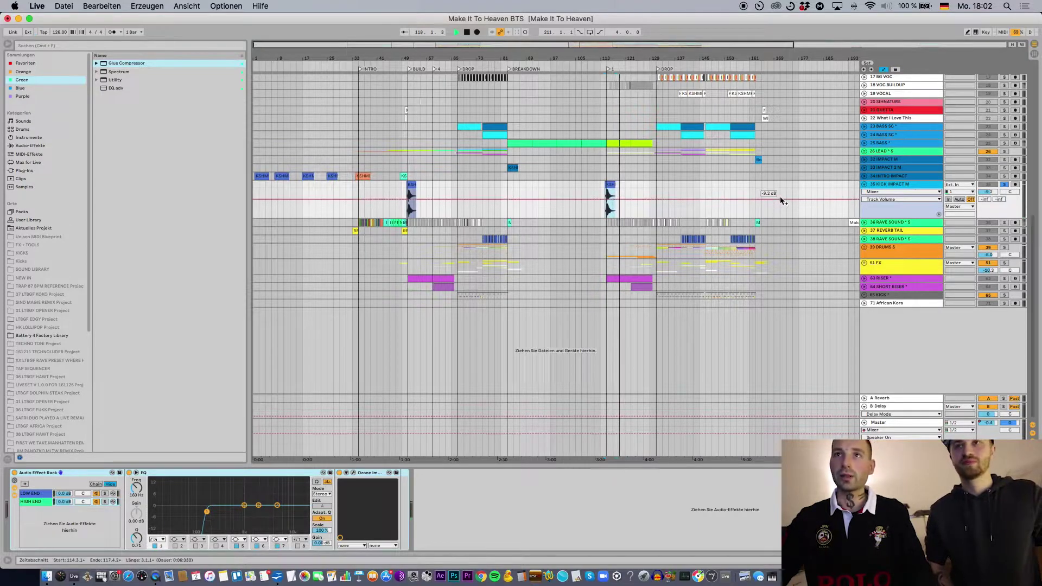
# Stop playback, set the position at the second 35 KICK IMPACT M clip, and unsolo that track
pyautogui.press('space')
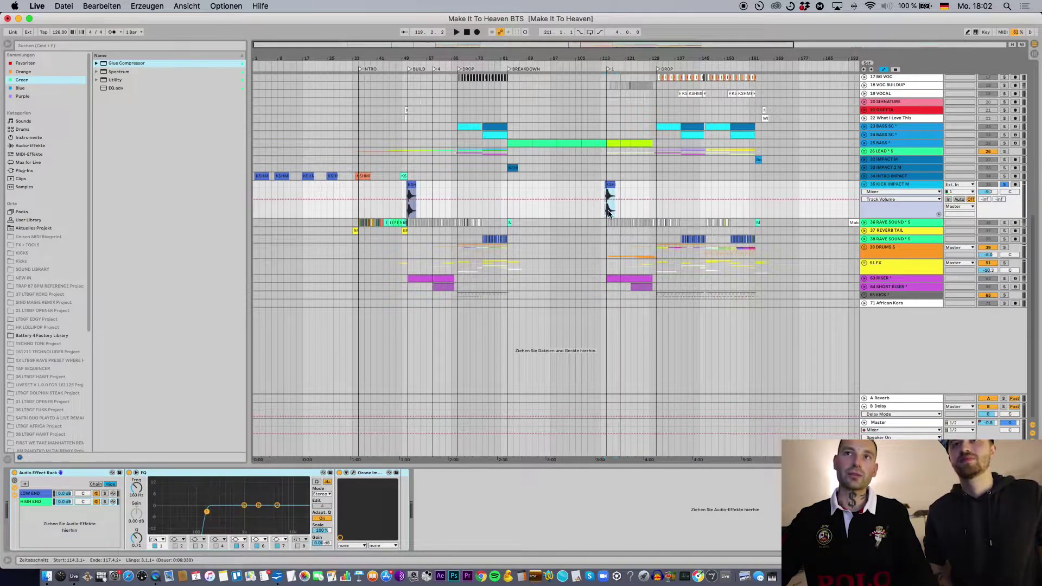
pyautogui.click(608, 214)
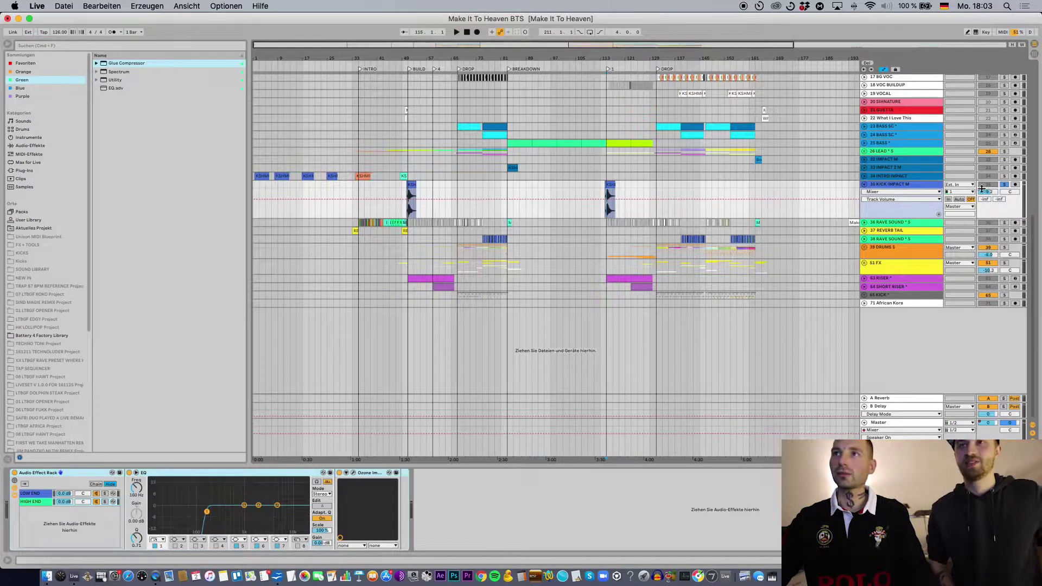
pyautogui.click(1005, 185)
# Unfold the 36 RAVE SOUND track and survey its chopped melody clips from the intro through the rest of the arrangement
pyautogui.click(865, 193)
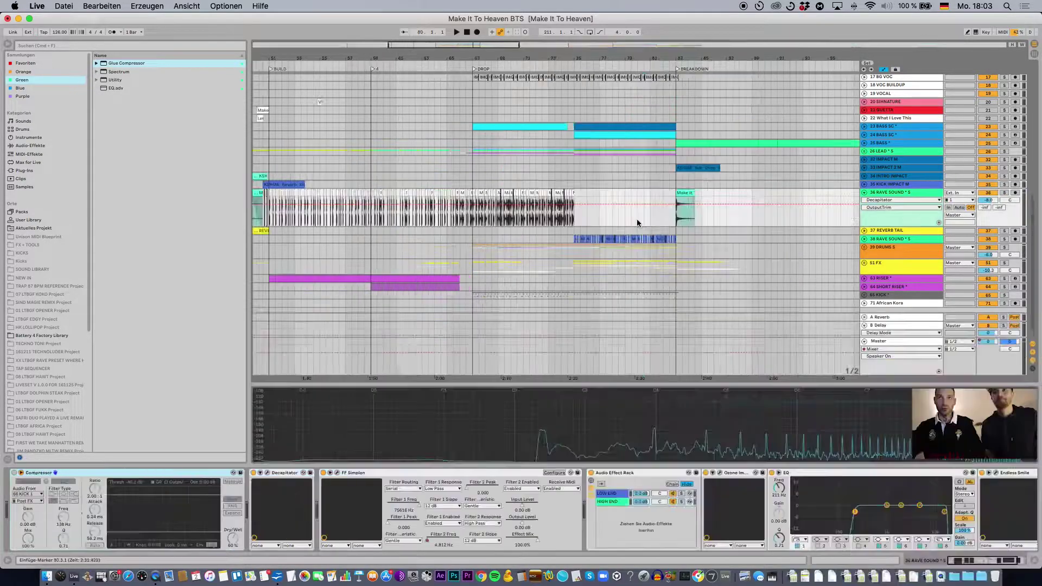
pyautogui.hscroll(-5, 638, 220)
pyautogui.press('-')
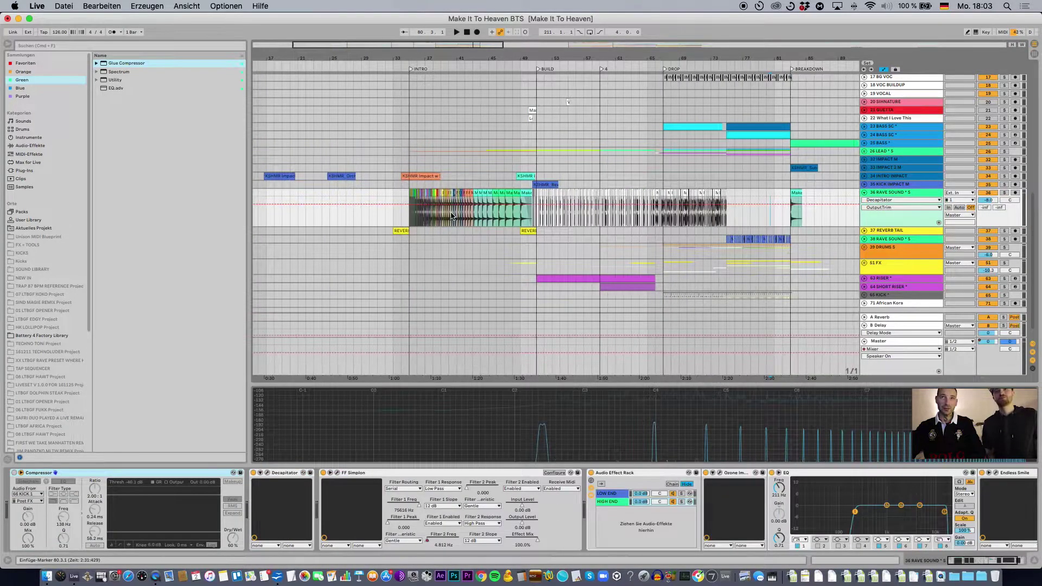
pyautogui.hscroll(5, 664, 221)
pyautogui.press('-')
pyautogui.press('-')
pyautogui.press('-')
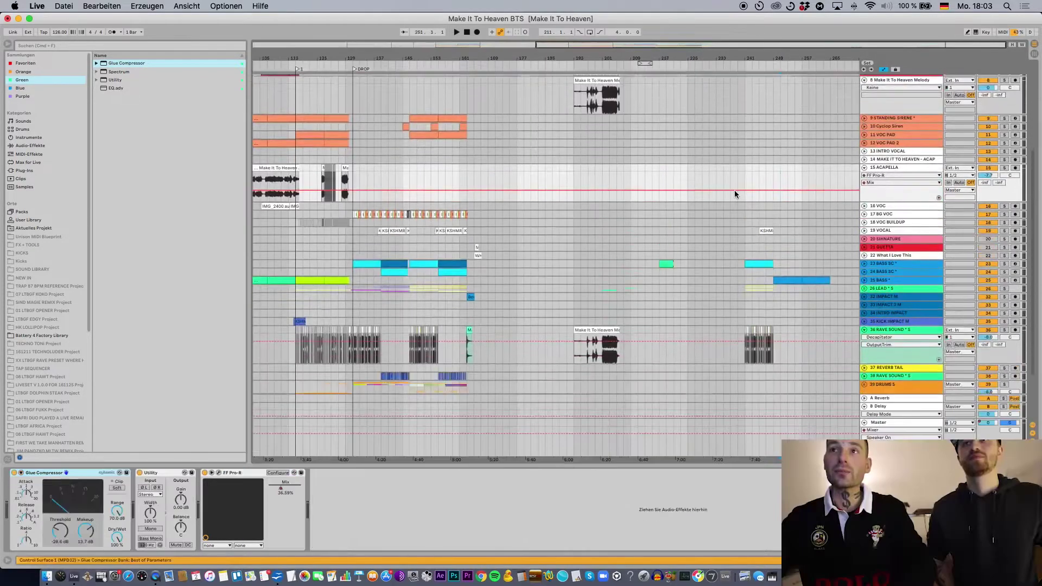
# Play the uncut Make It To Heaven Melody RX7 clip on 36 RAVE SOUND, including its rhythmic part from bar 201, and stop playback
pyautogui.scroll(-3, 735, 190)
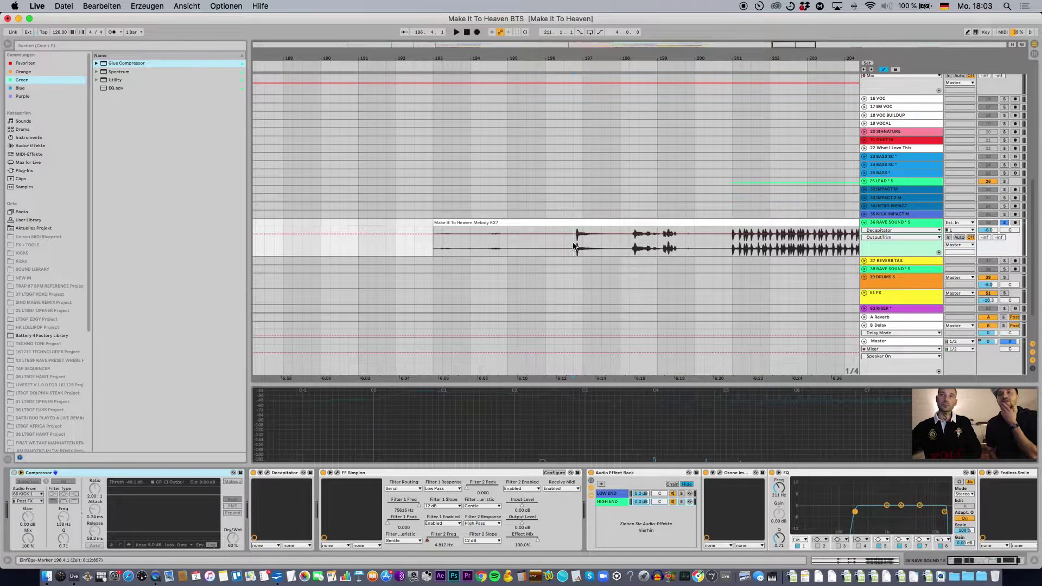
pyautogui.scroll(-2, 574, 245)
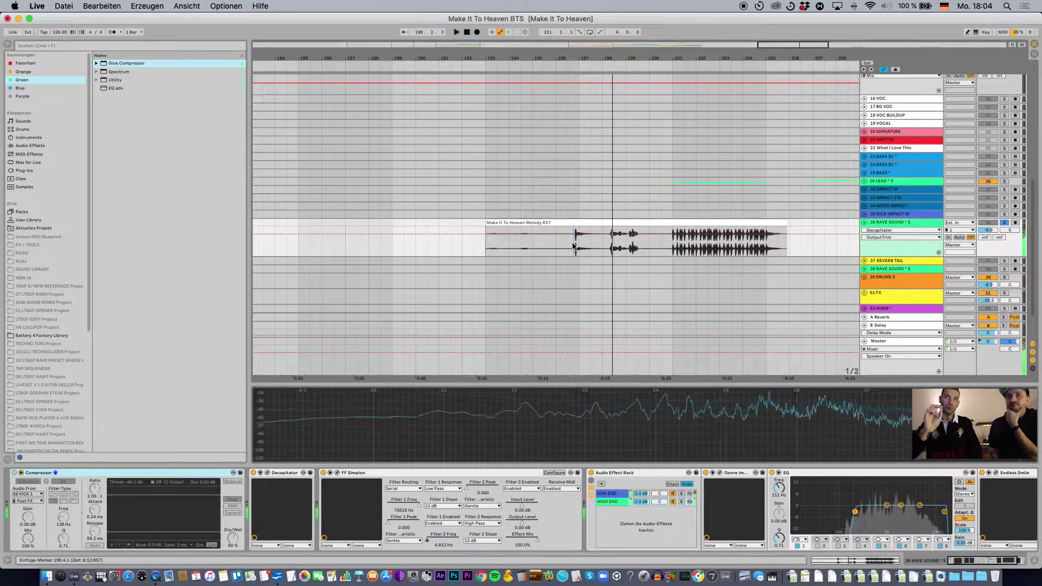
pyautogui.click(673, 247)
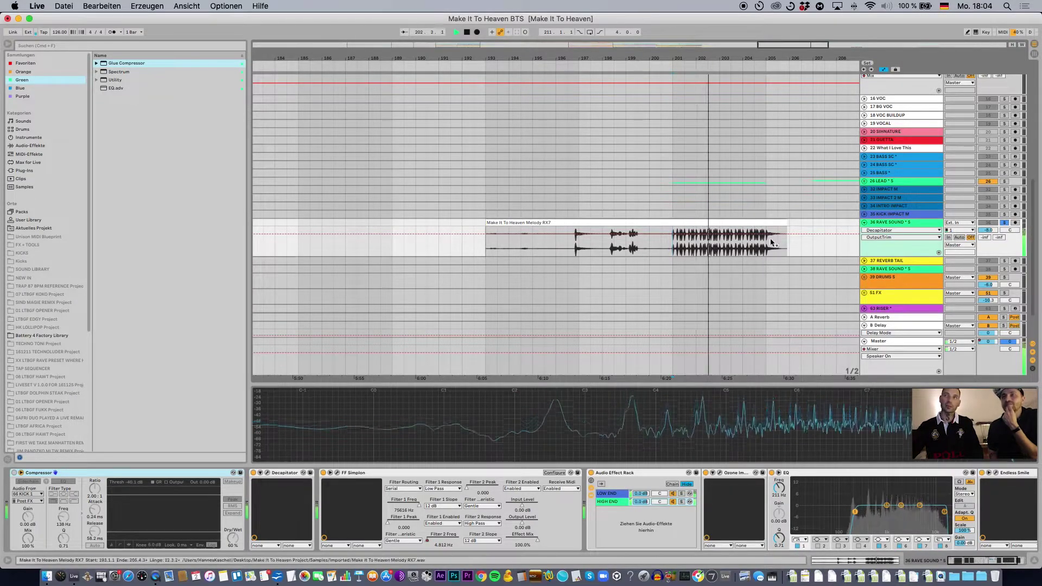
pyautogui.press('-')
pyautogui.press('-')
pyautogui.press('-')
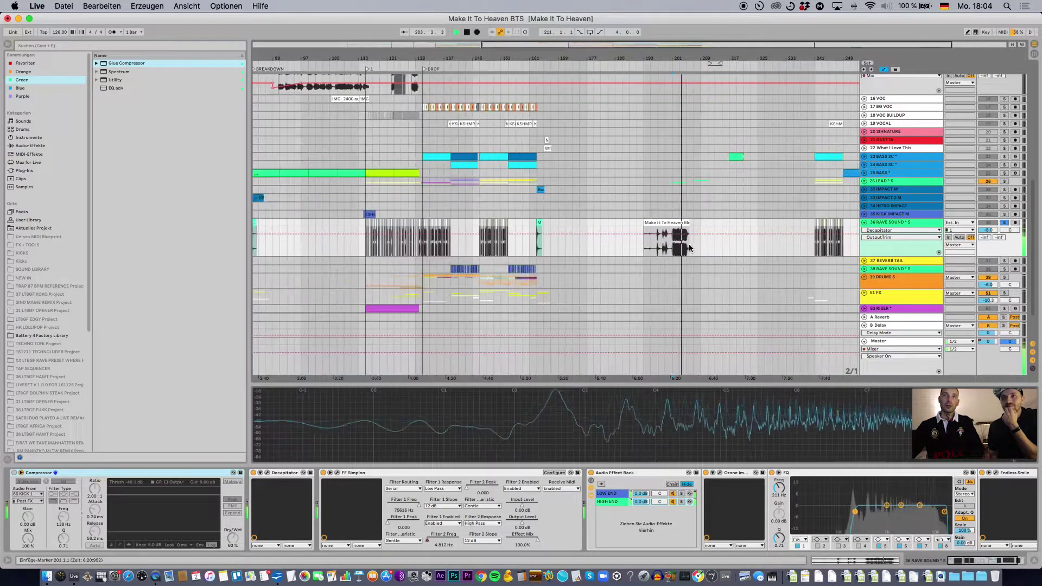
pyautogui.hscroll(-10, 475, 243)
pyautogui.press('space')
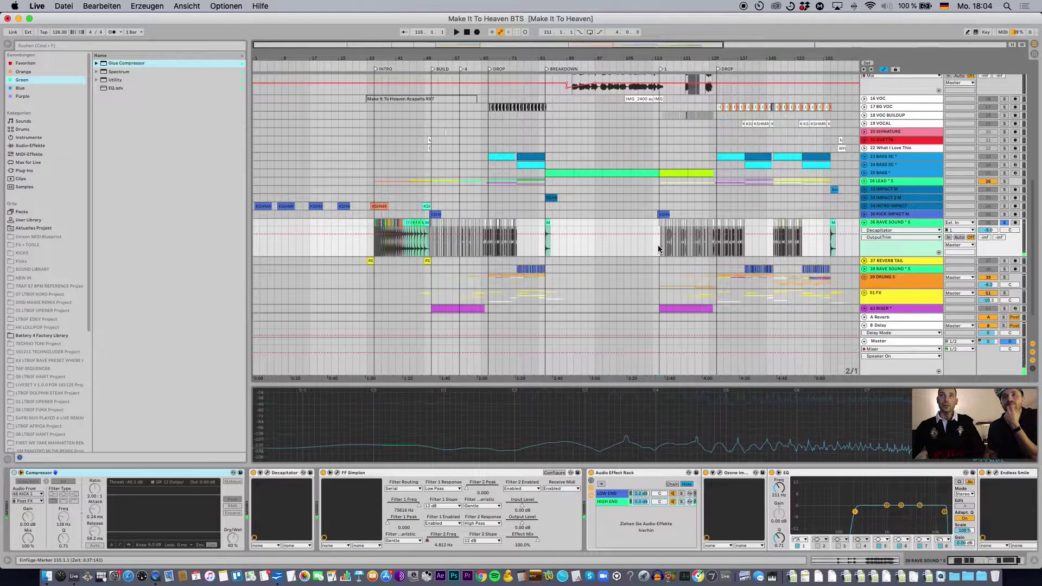
# Play the soloed 36 RAVE SOUND melody chops in the build from bar 51
pyautogui.press('+')
pyautogui.press('+')
pyautogui.press('+')
pyautogui.press('+')
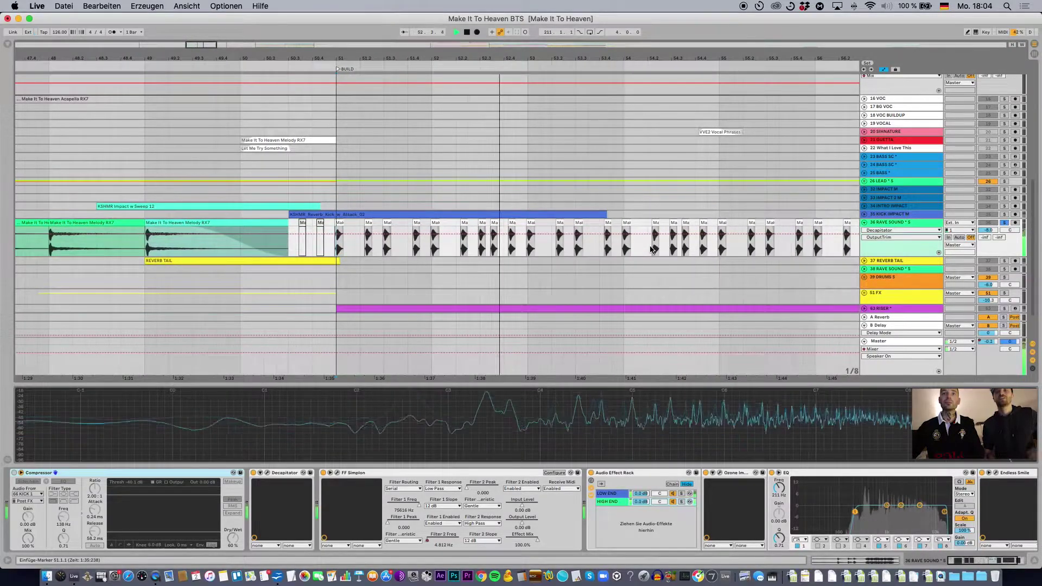
pyautogui.press('-')
pyautogui.press('-')
pyautogui.press('-')
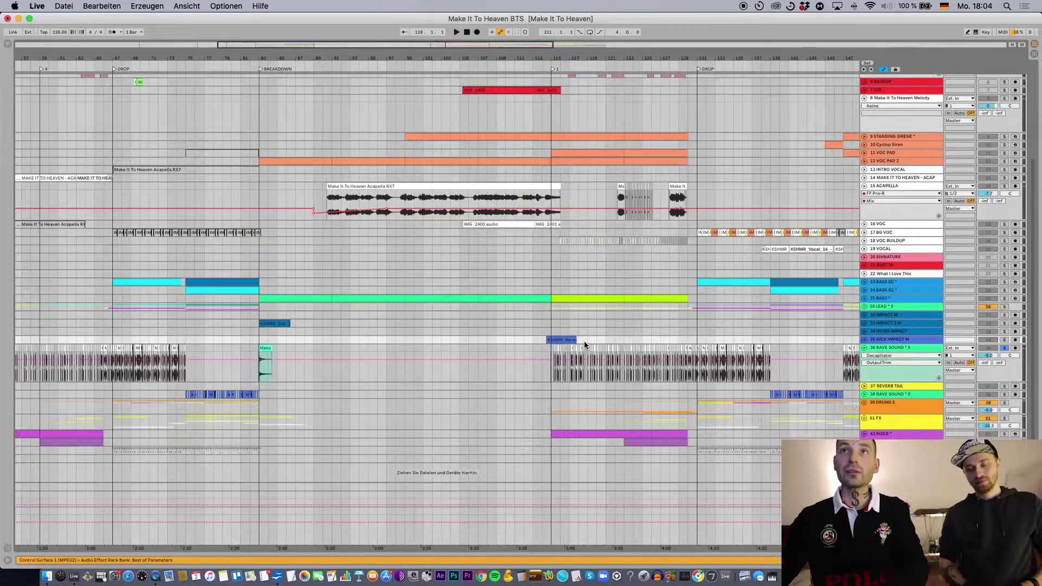
# Examine the individual 36 RAVE SOUND melody chops around the second drop at bar 131, including the clip crossing the drop marker
pyautogui.hscroll(2, 584, 341)
pyautogui.hscroll(5, 584, 341)
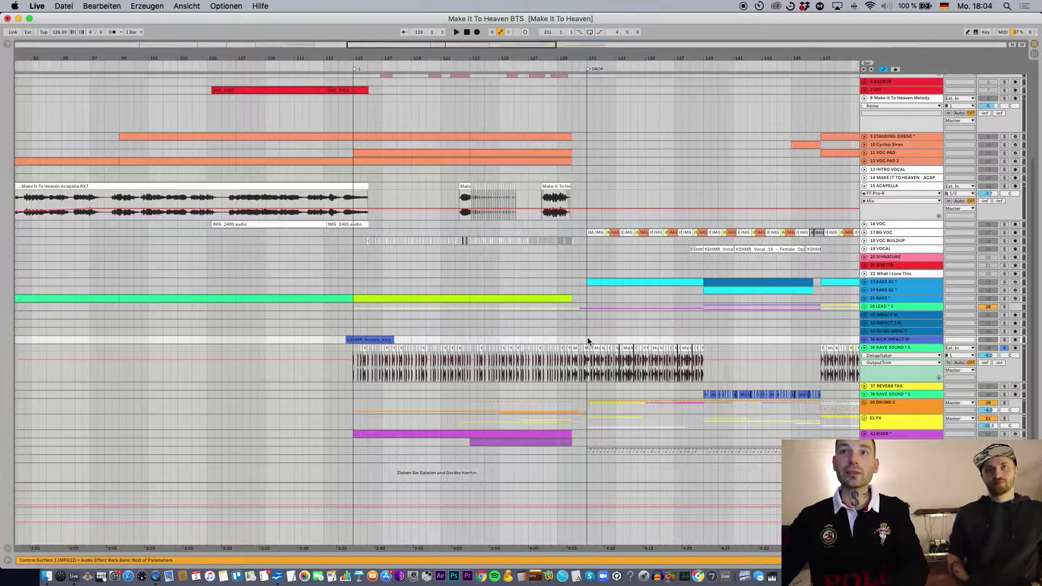
pyautogui.click(588, 341)
pyautogui.press('+')
pyautogui.press('+')
pyautogui.press('+')
pyautogui.press('+')
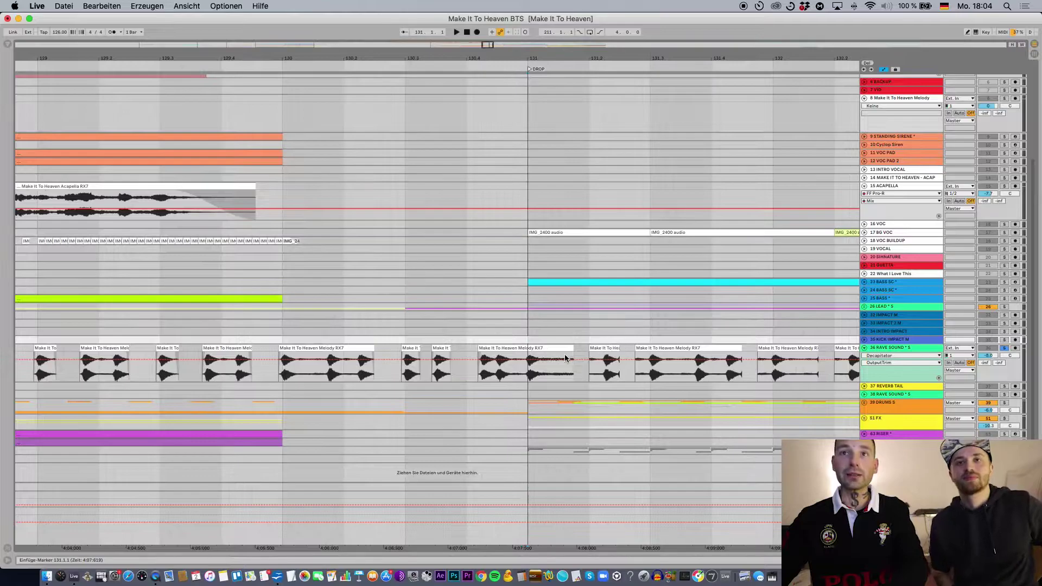
pyautogui.moveTo(573, 349)
pyautogui.mouseDown()
pyautogui.moveTo(588, 349)
pyautogui.moveTo(573, 349)
pyautogui.mouseUp()
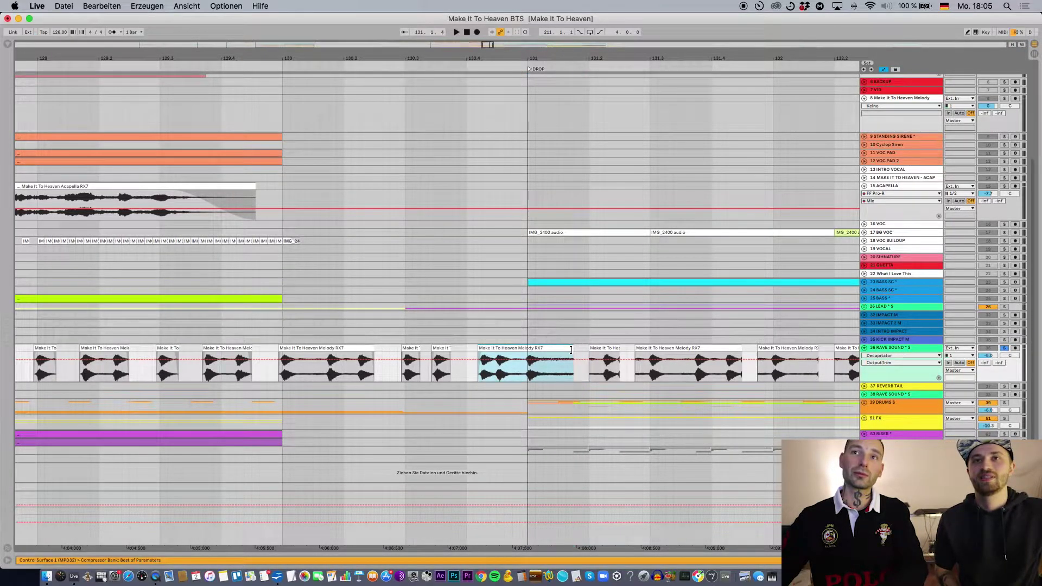
pyautogui.hscroll(3, 575, 350)
pyautogui.moveTo(567, 349); pyautogui.dragTo(555, 350)
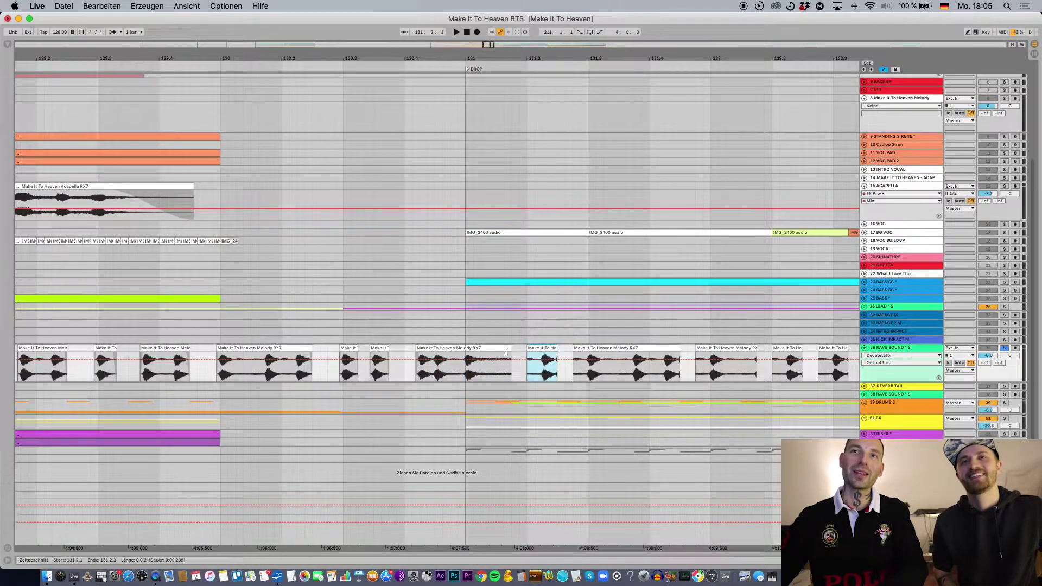
pyautogui.click(491, 360)
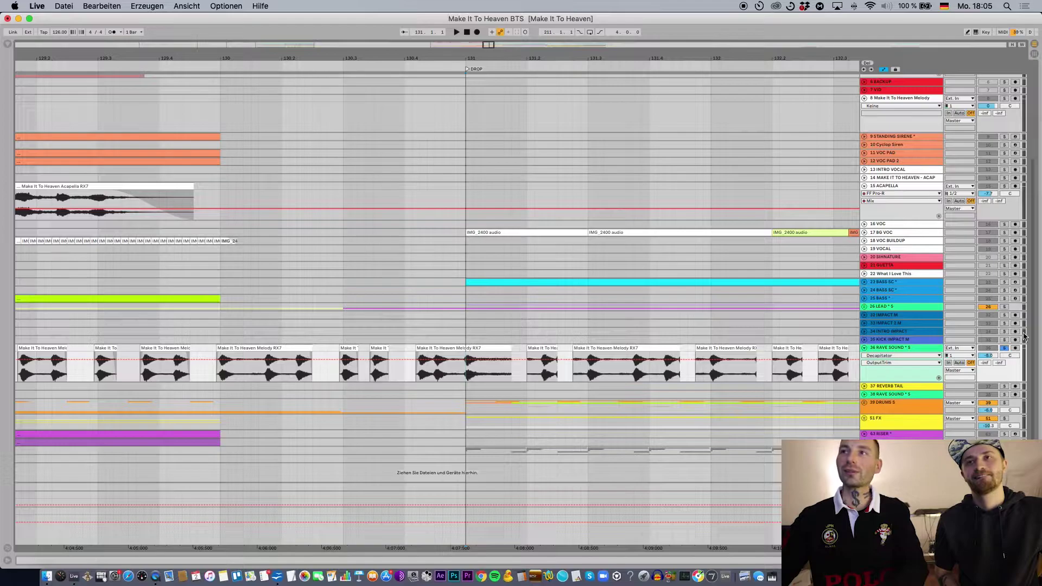
# Play the soloed 36 RAVE SOUND chops from the second drop at bar 131 and stop playback
pyautogui.press('-')
pyautogui.press('-')
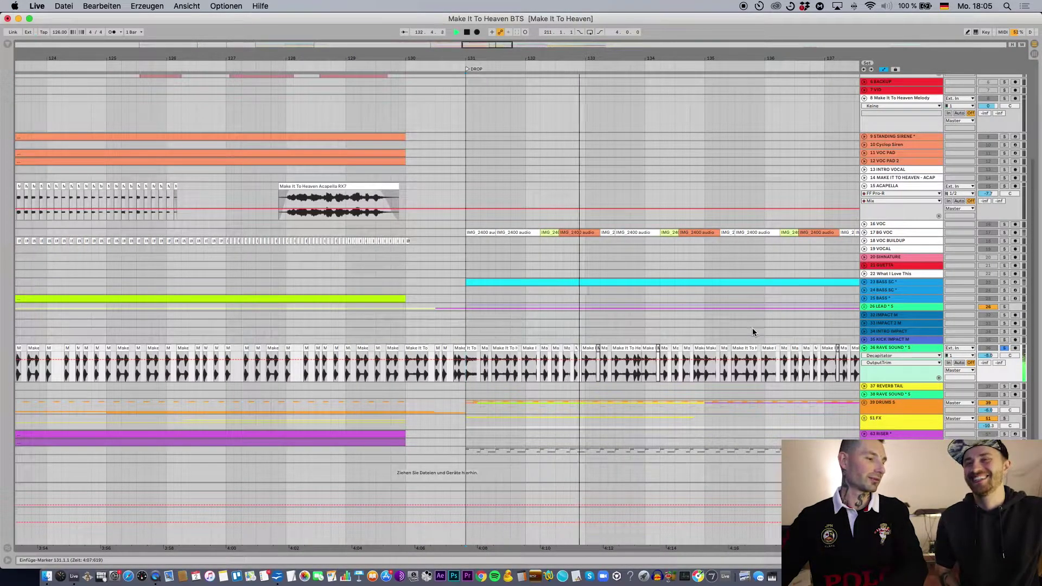
pyautogui.press('-')
pyautogui.press('-')
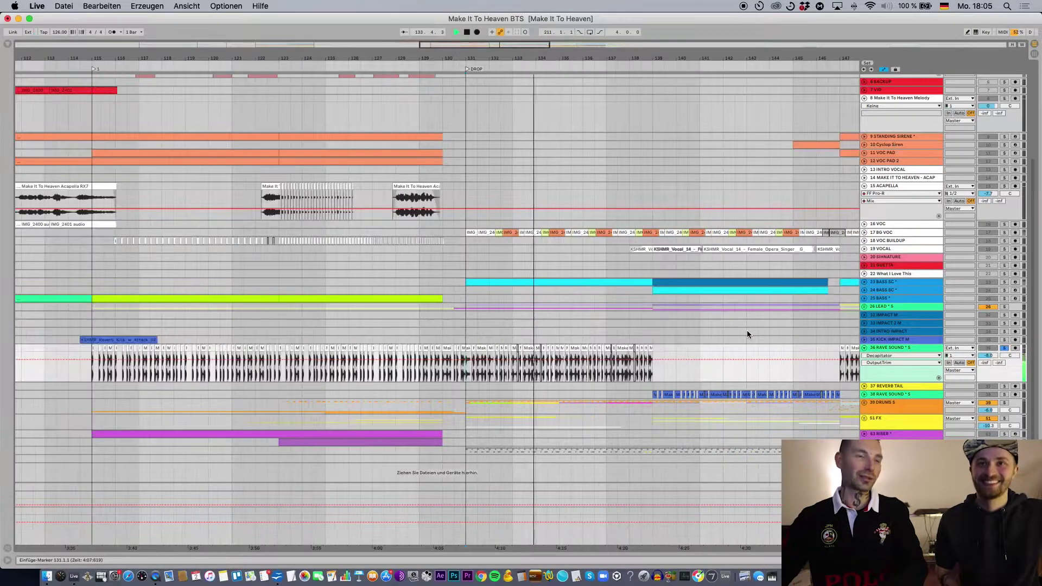
pyautogui.press('-')
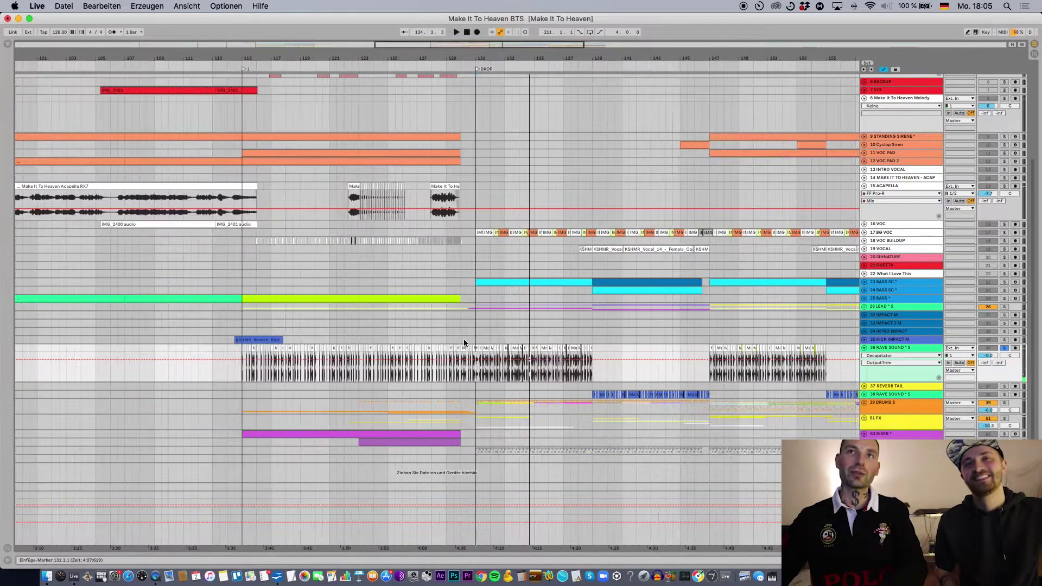
# Return to the BUILD section and play the soloed 36 RAVE SOUND chops from bar 51, stopping after a short listen
pyautogui.hscroll(-5, 453, 338)
pyautogui.press('-')
pyautogui.hscroll(-8, 282, 343)
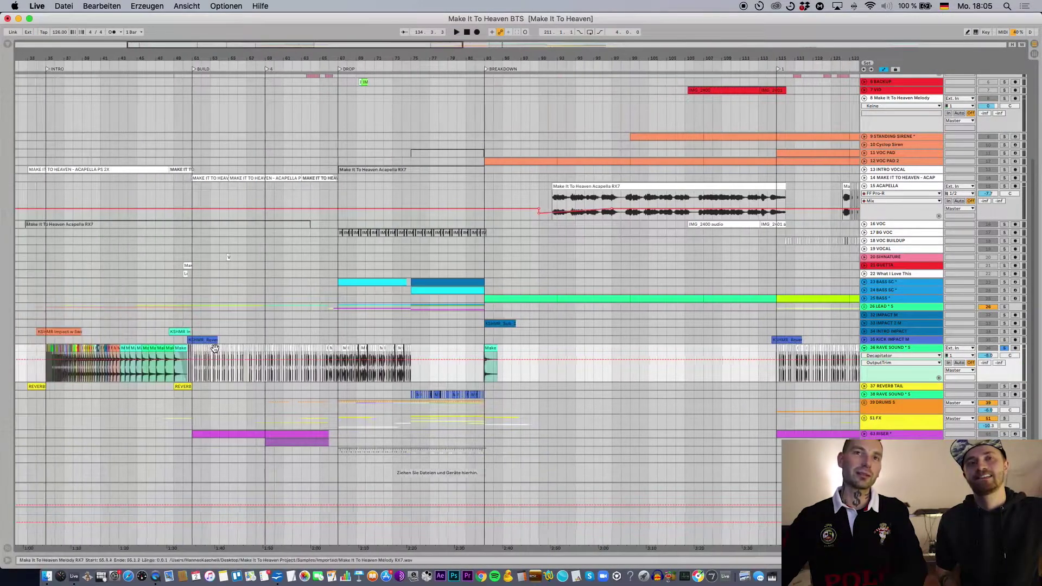
pyautogui.press('+')
pyautogui.press('+')
pyautogui.press('+')
pyautogui.hscroll(-10, 272, 371)
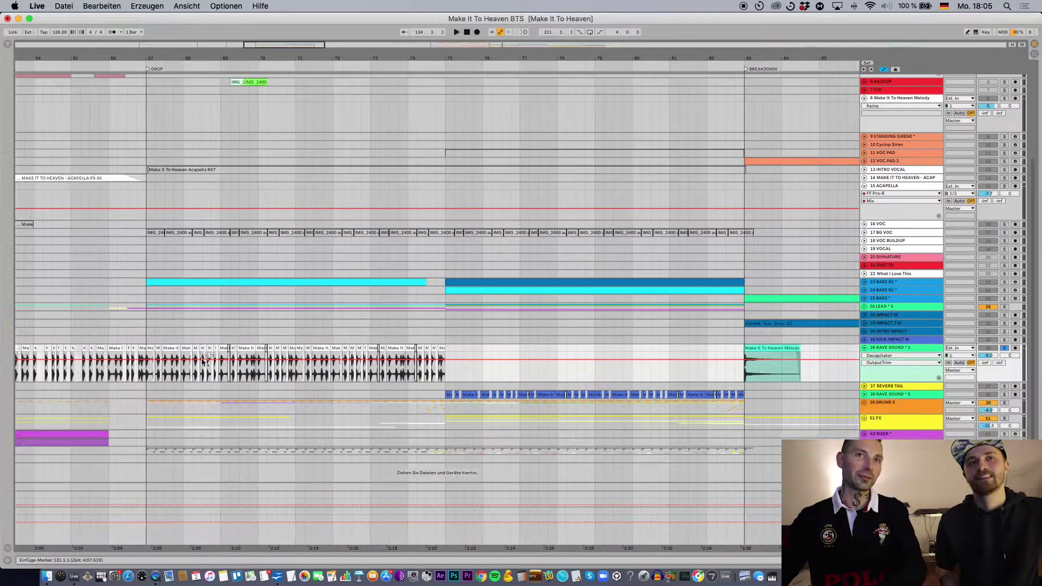
pyautogui.hscroll(-3, 124, 374)
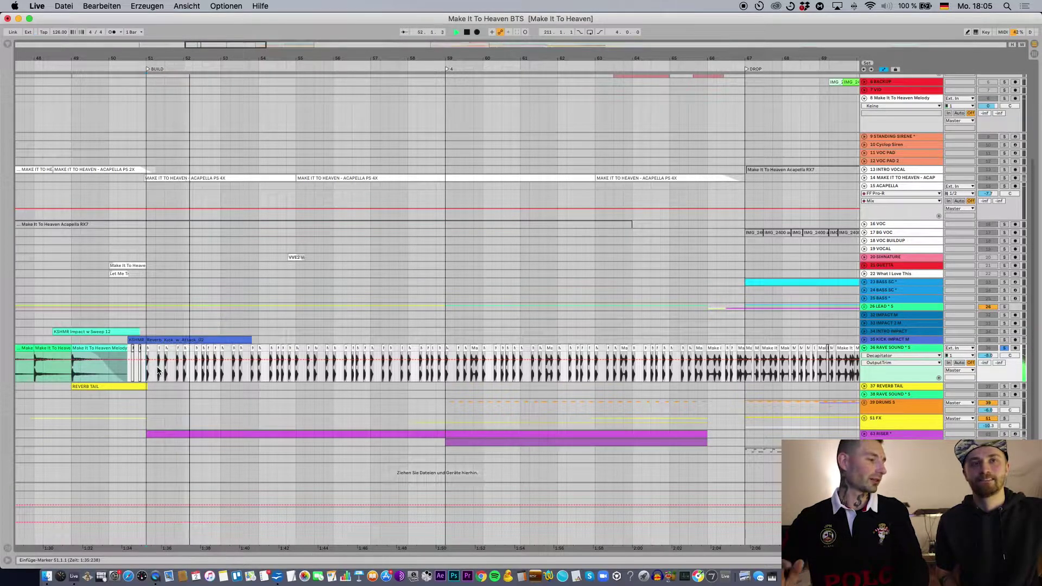
pyautogui.scroll(-10, 155, 367)
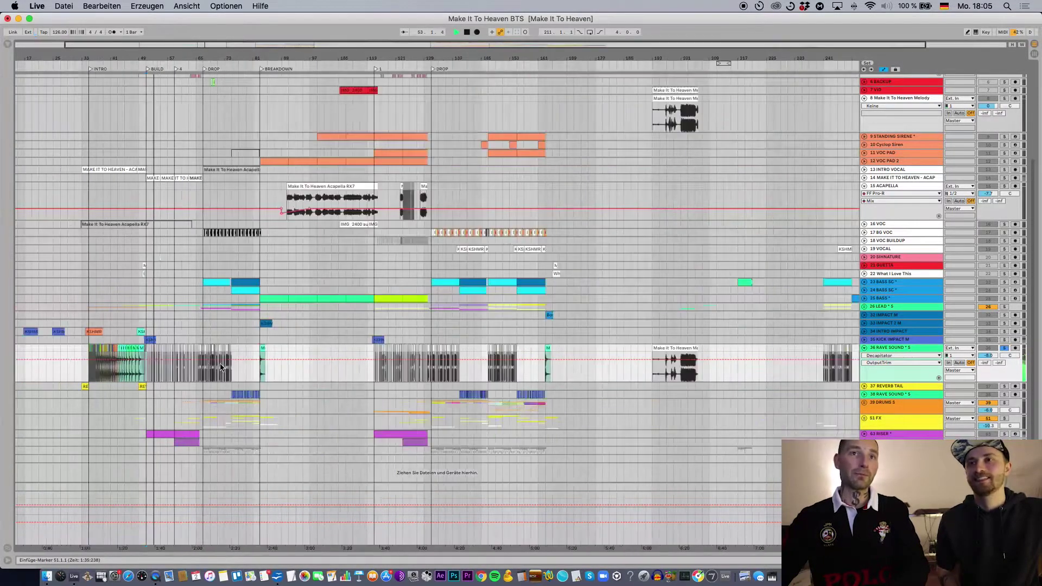
pyautogui.press('space')
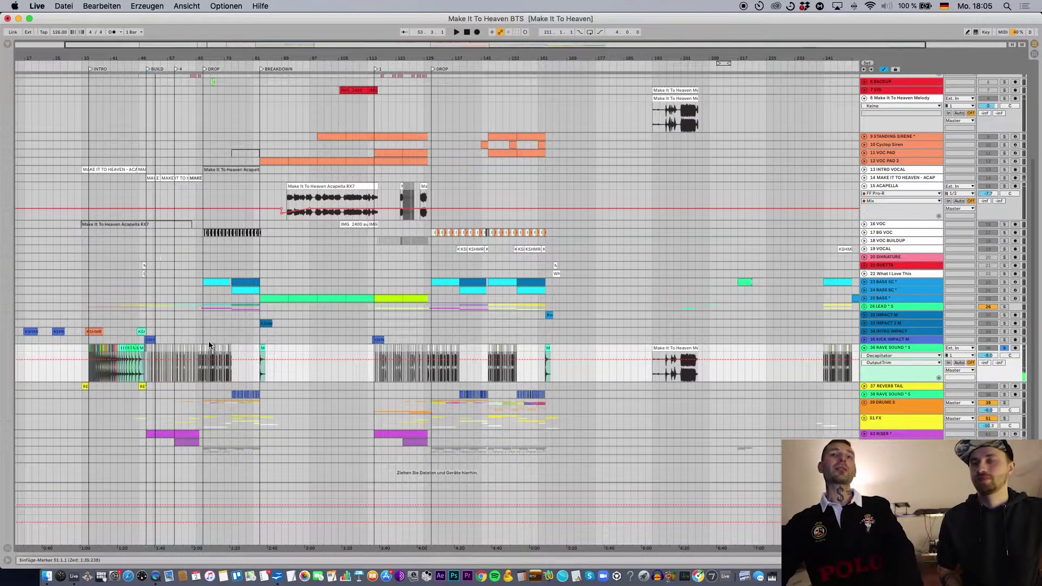
# Play the first drop from bar 67 with 26 LEAD soloed, switching the solo of 36 RAVE SOUND to compare
pyautogui.click(203, 336)
pyautogui.scroll(10, 207, 334)
pyautogui.scroll(5, 209, 339)
pyautogui.scroll(-10, 221, 336)
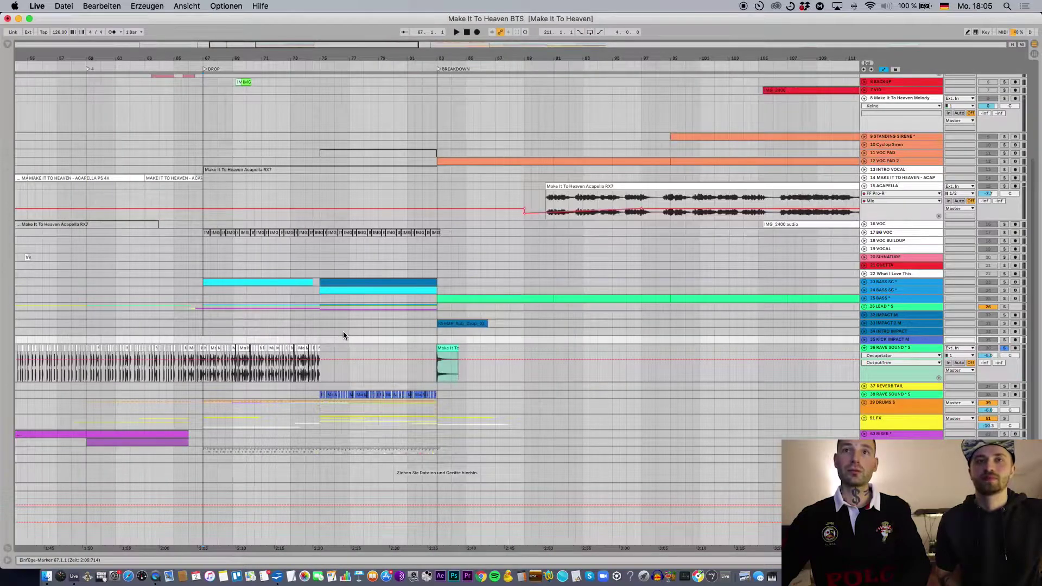
pyautogui.scroll(3, 344, 332)
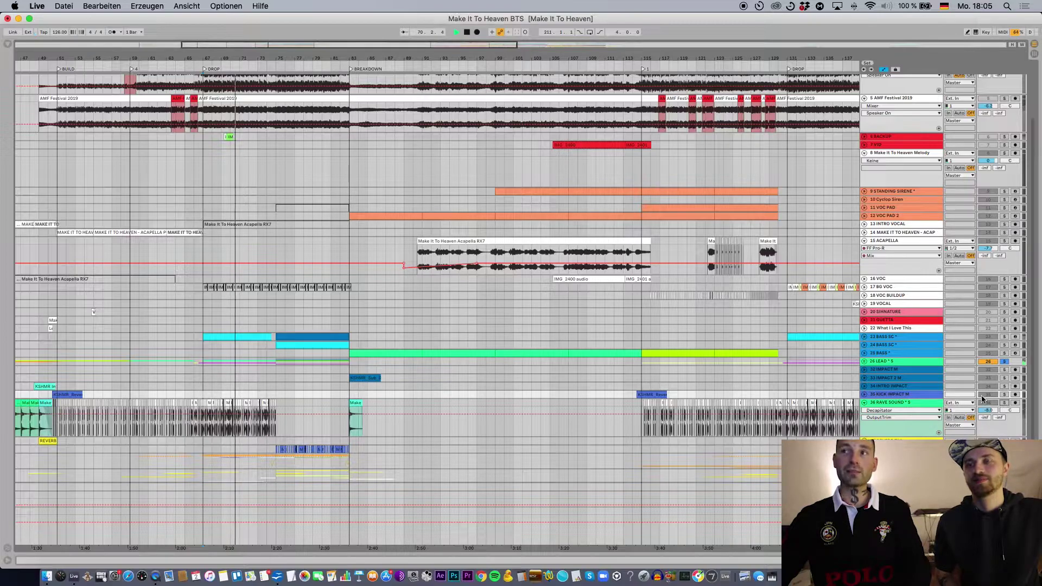
pyautogui.click(1004, 403)
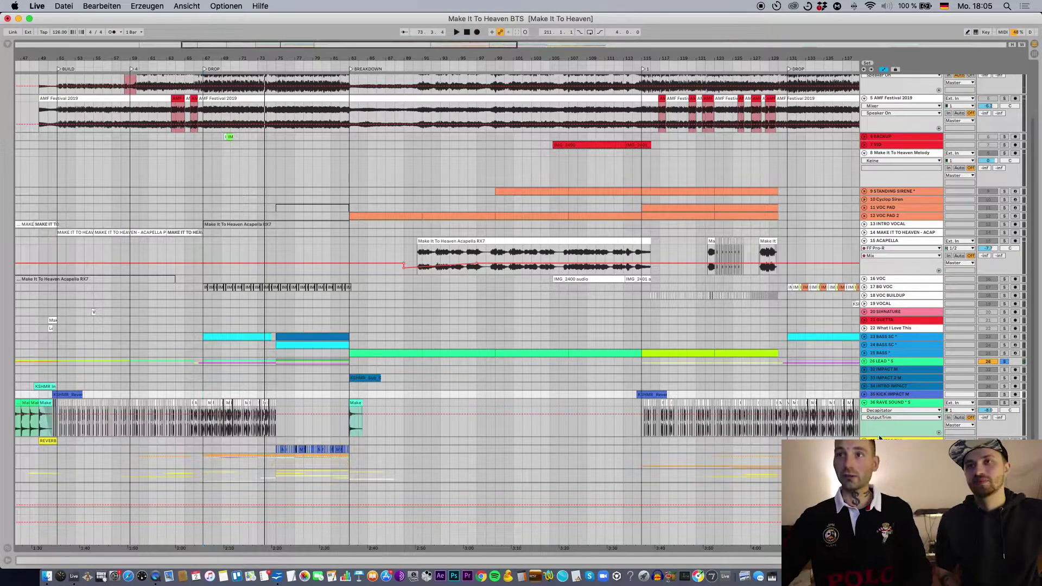
# Unfold the 38 RAVE SOUND track and play from bar 67 with 36 RAVE SOUND soloed alongside 26 LEAD
pyautogui.click(864, 449)
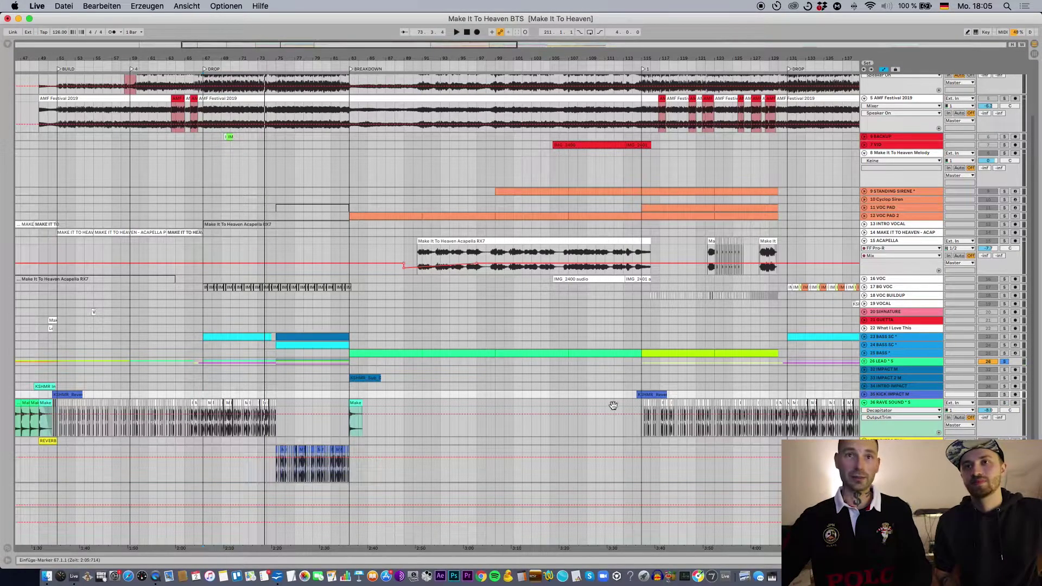
pyautogui.click(202, 387)
pyautogui.press('+')
pyautogui.press('+')
pyautogui.keyDown('super'); pyautogui.click(1005, 402); pyautogui.keyUp('super')
pyautogui.press('space')
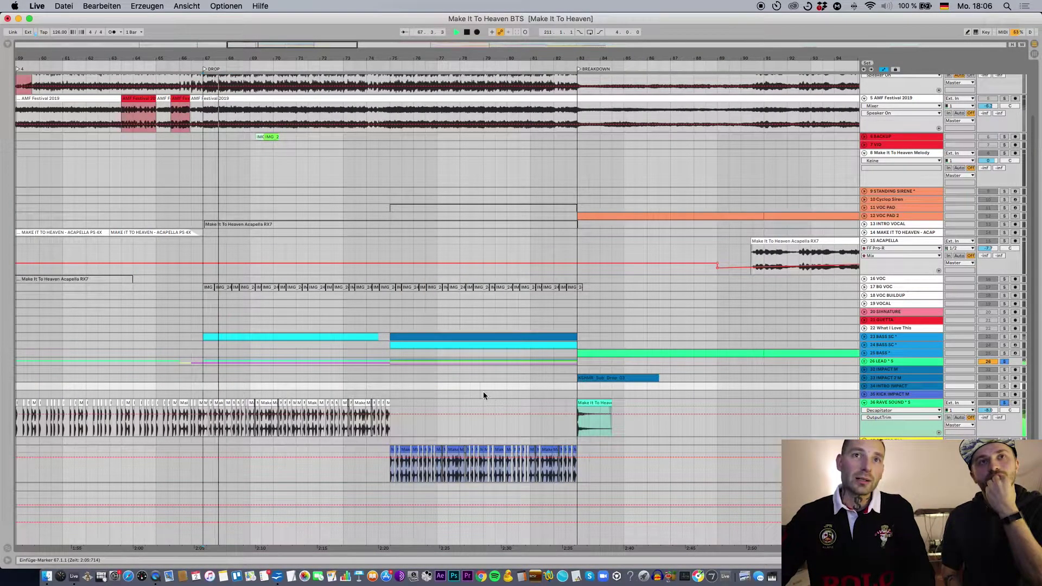
# Switch the solo of 36 RAVE SOUND during playback to hear the lead without it, and stop playback
pyautogui.keyDown('super'); pyautogui.click(1004, 403); pyautogui.keyUp('super')
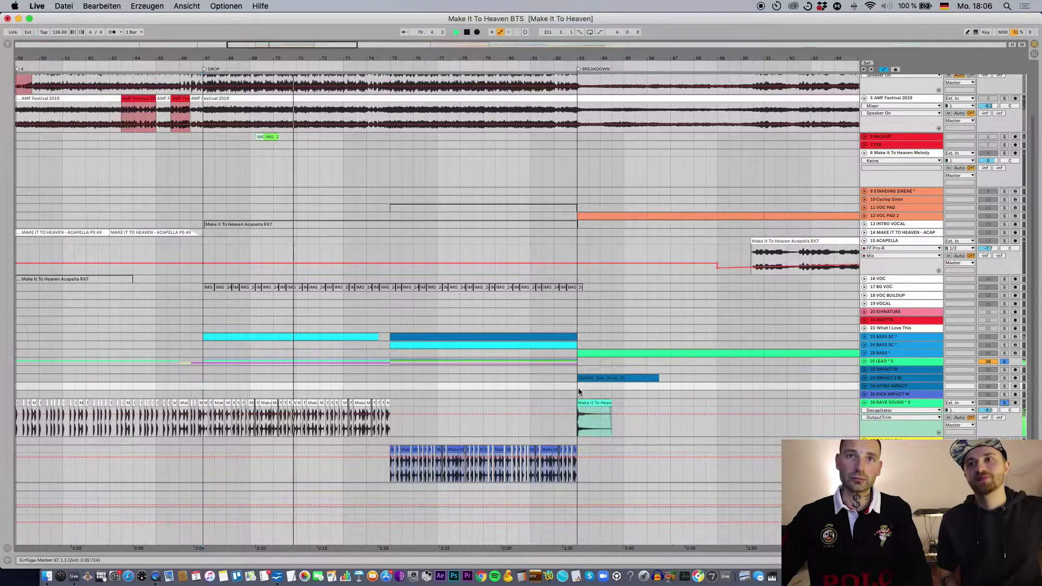
pyautogui.scroll(-1, 481, 395)
pyautogui.scroll(-2, 505, 406)
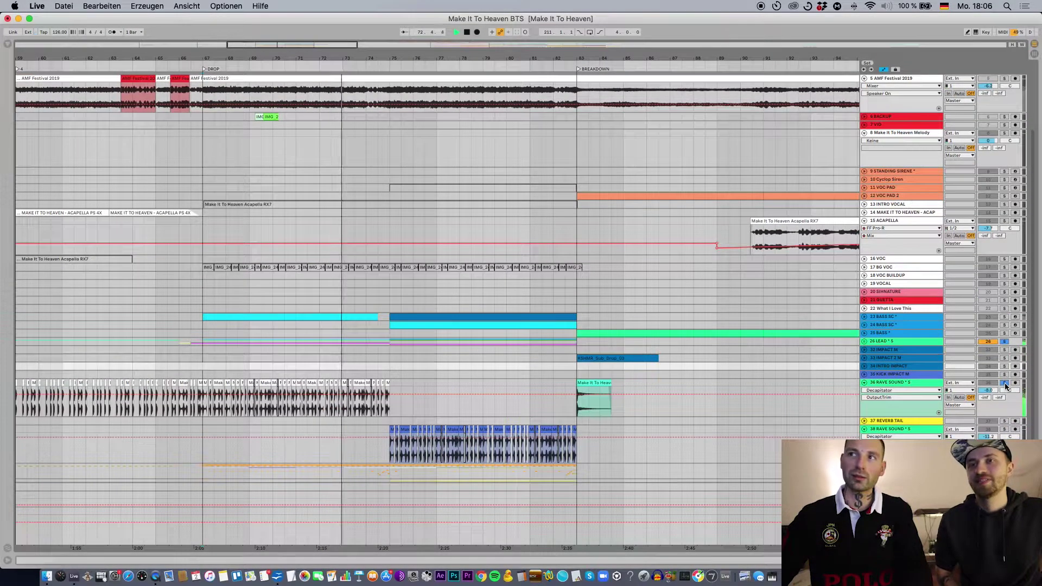
pyautogui.scroll(-2, 1006, 379)
pyautogui.press('space')
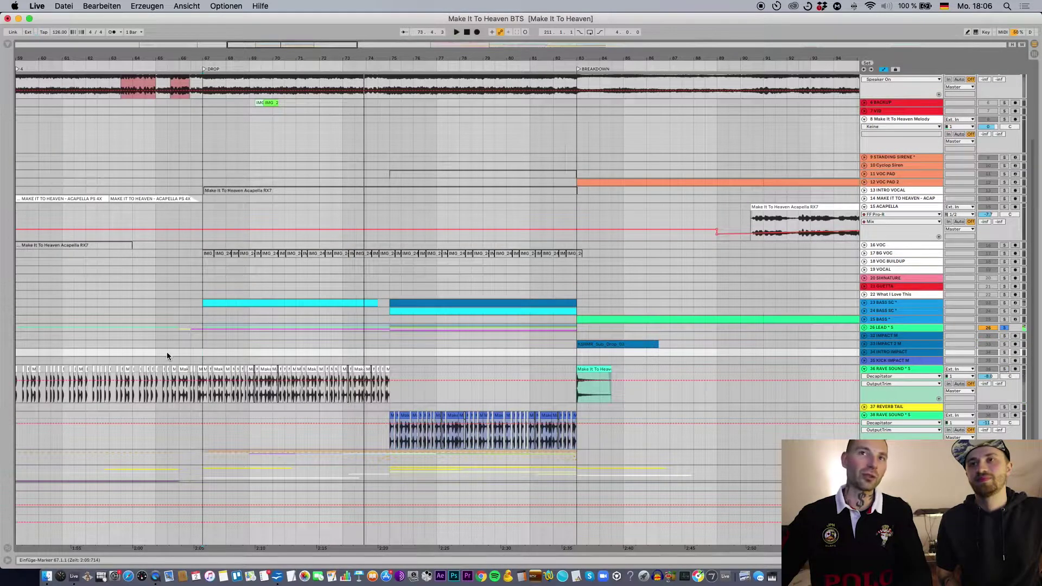
# Play the drop from bar 67 with 38 RAVE SOUND added to the soloed tracks, isolating it in its section from bar 75
pyautogui.press('space')
pyautogui.click(1005, 416)
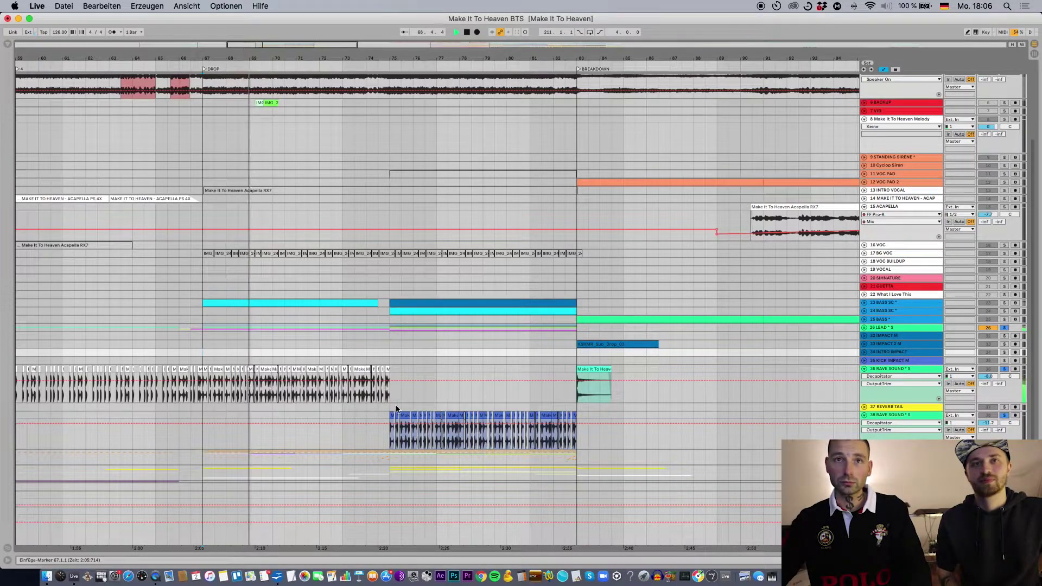
pyautogui.click(1004, 416)
pyautogui.click(1005, 416)
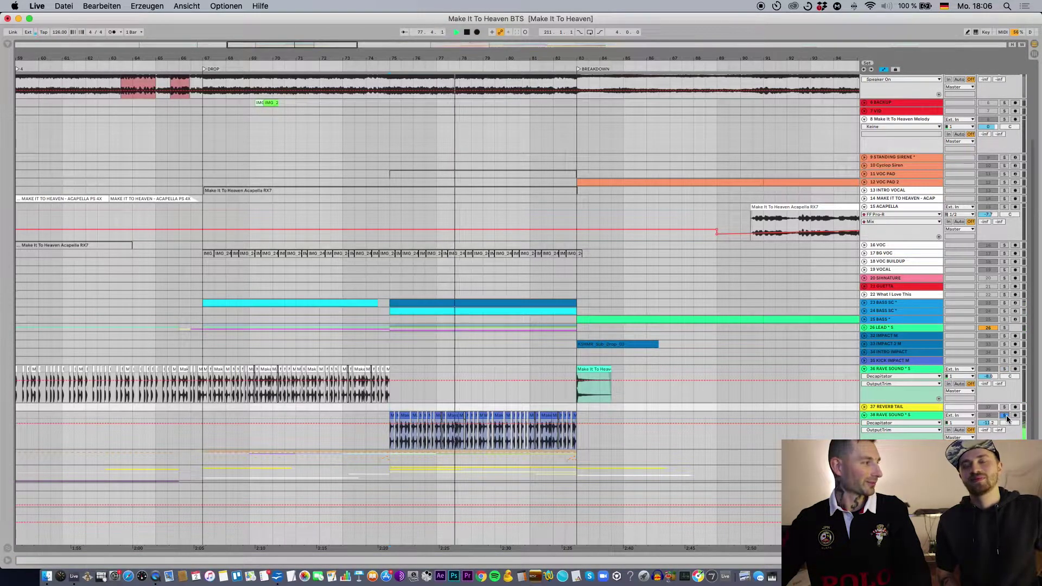
# Show the device chain of 38 RAVE SOUND, stop playback, examine its Compressor sidechained from 66 KICK 1, and hide the chain
pyautogui.doubleClick(933, 414)
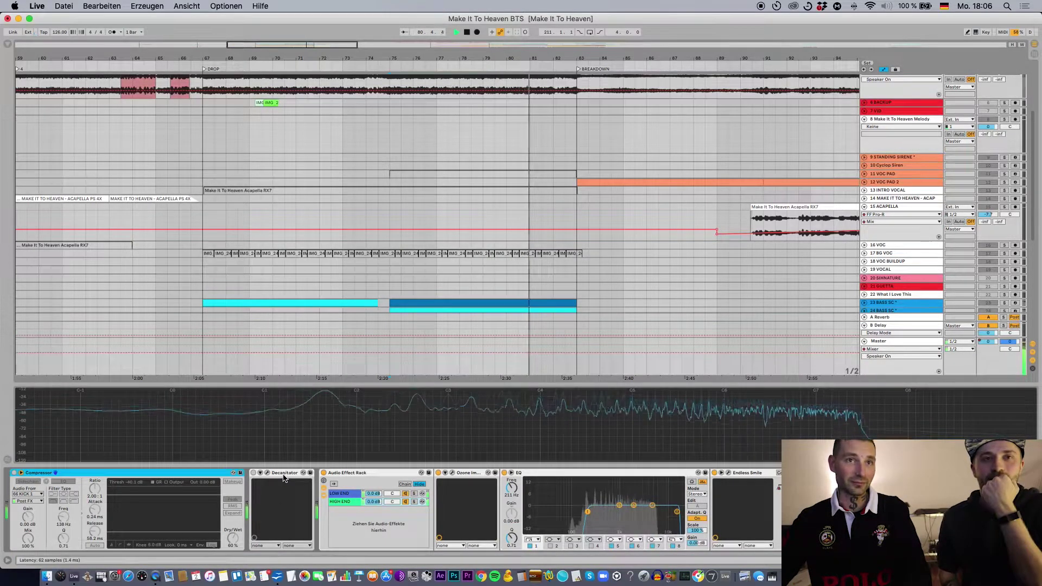
pyautogui.press('space')
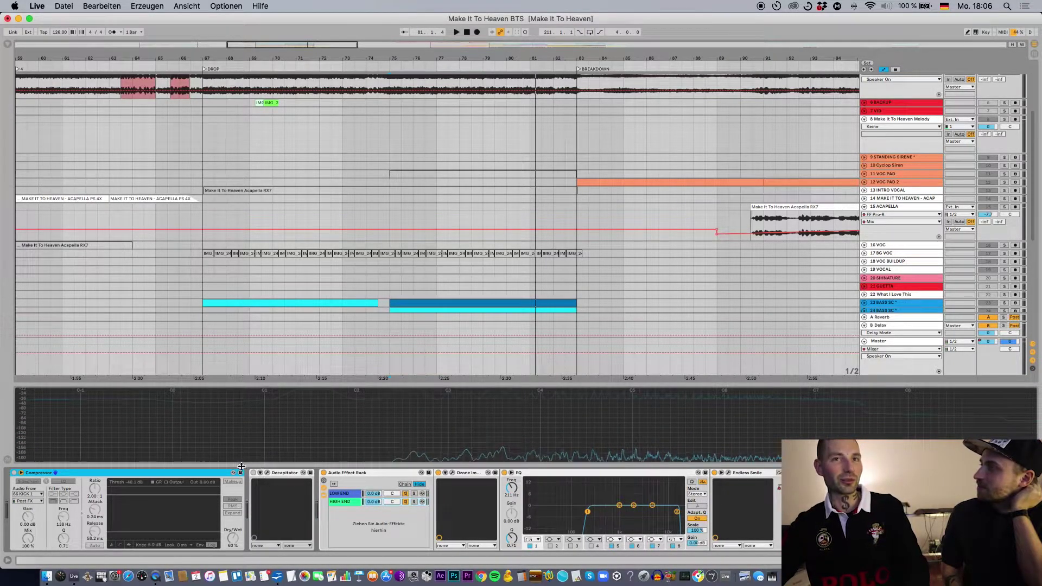
pyautogui.doubleClick(219, 473)
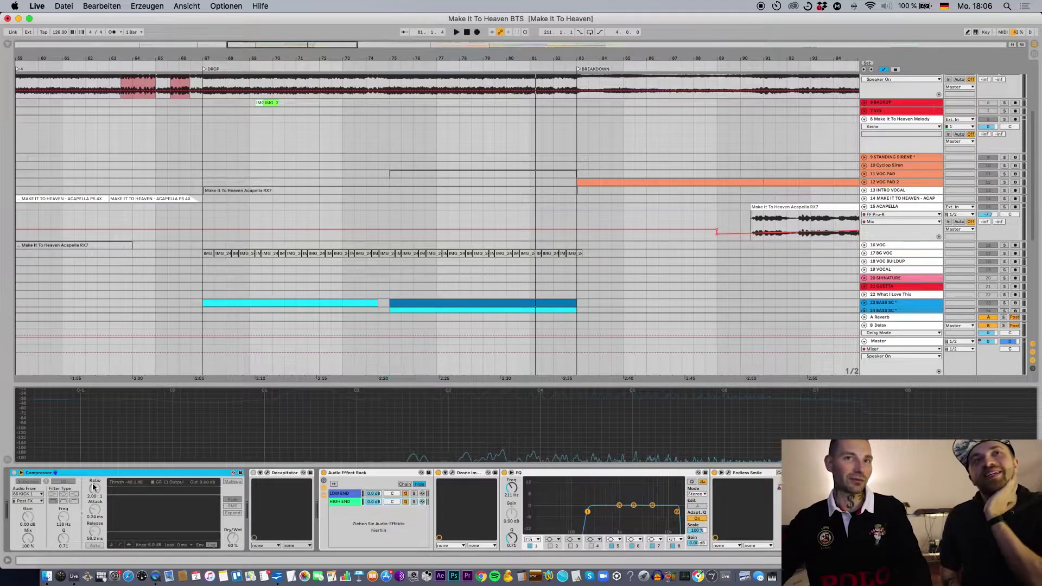
pyautogui.press('alt+super+l')
# Examine the shaker, hi-hat, ride and clap clips of the 39 DRUMS group around the first drop and breakdown, and fold the group
pyautogui.click(591, 305)
pyautogui.press('-')
pyautogui.press('-')
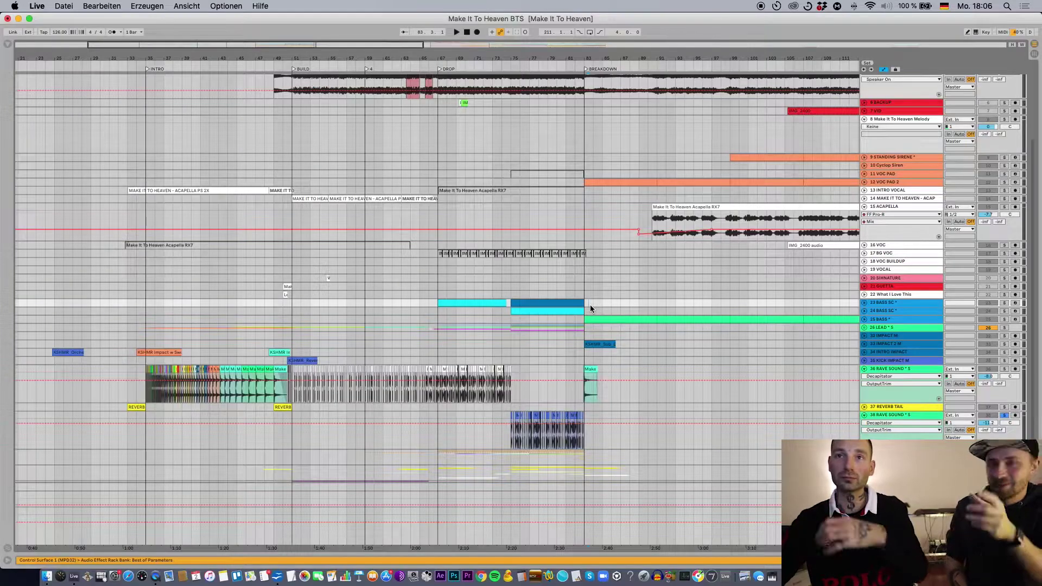
pyautogui.scroll(-3, 590, 306)
pyautogui.hscroll(5, 587, 347)
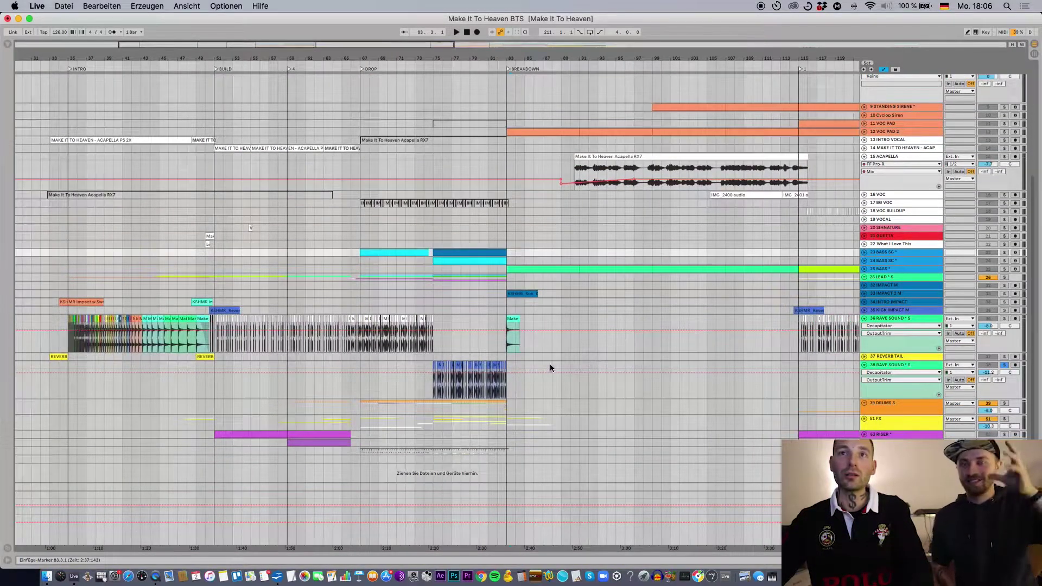
pyautogui.hscroll(2, 739, 368)
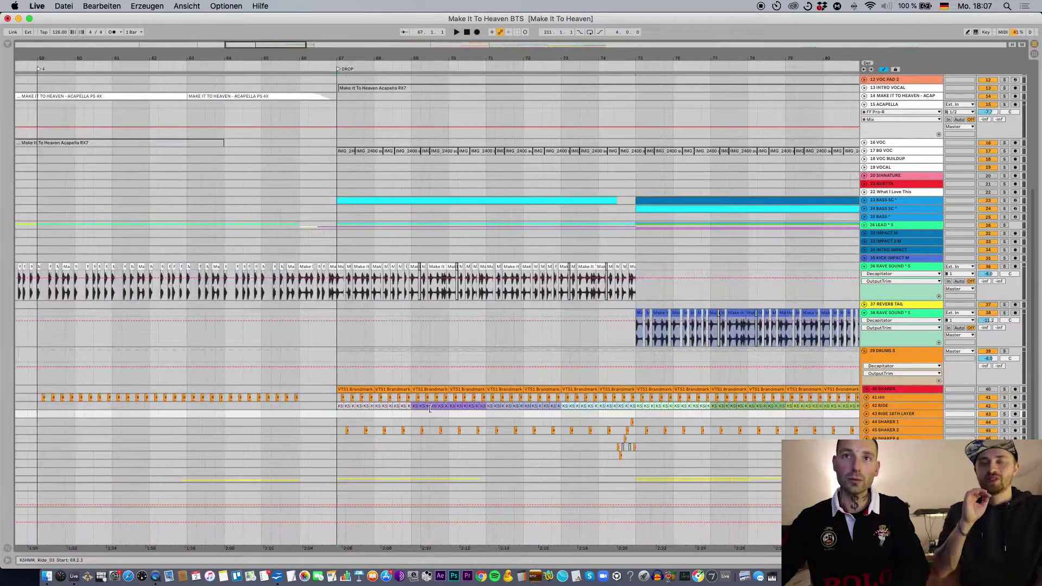
pyautogui.press('-')
pyautogui.press('-')
pyautogui.hscroll(3, 441, 410)
pyautogui.press('-')
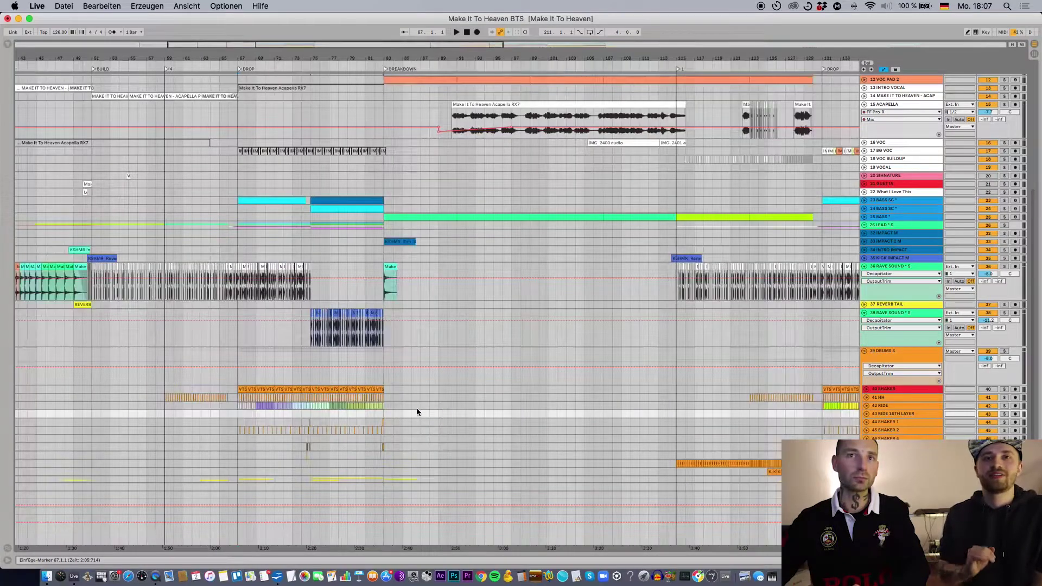
pyautogui.scroll(-3, 389, 411)
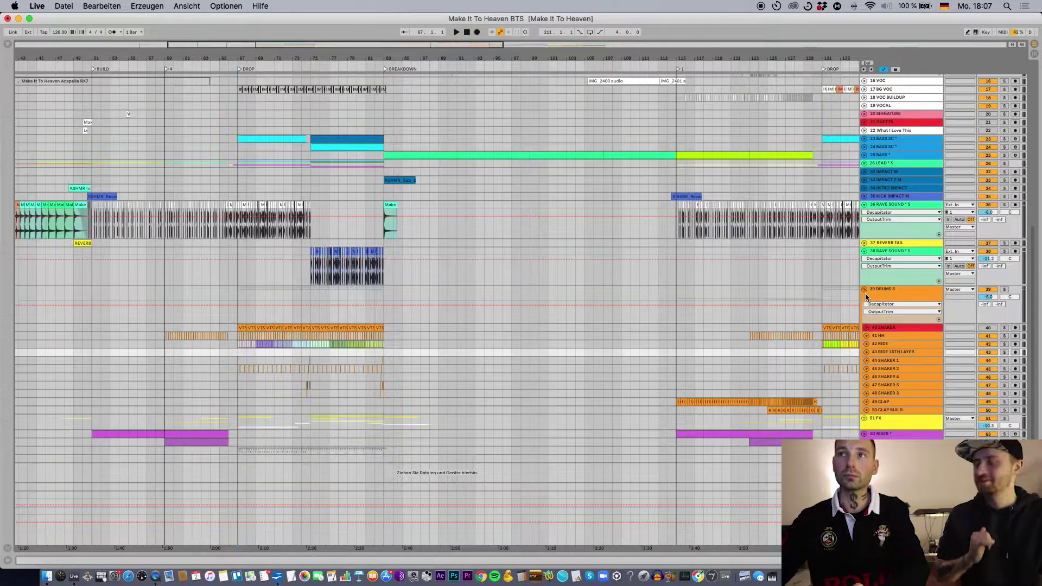
pyautogui.click(865, 289)
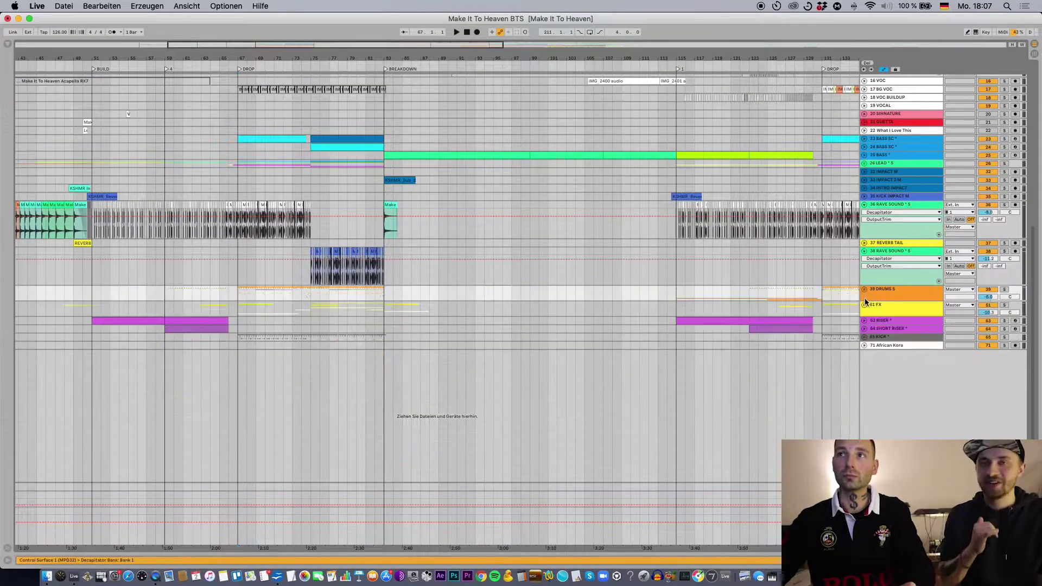
# Unfold the 65 KICK group, solo it and play it from the first drop at bar 67
pyautogui.click(865, 337)
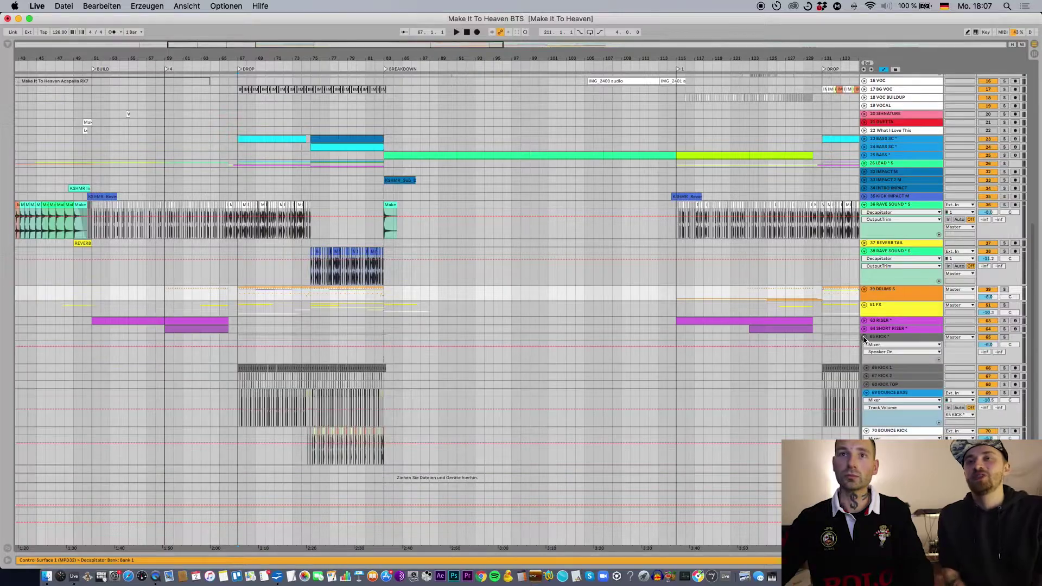
pyautogui.click(238, 360)
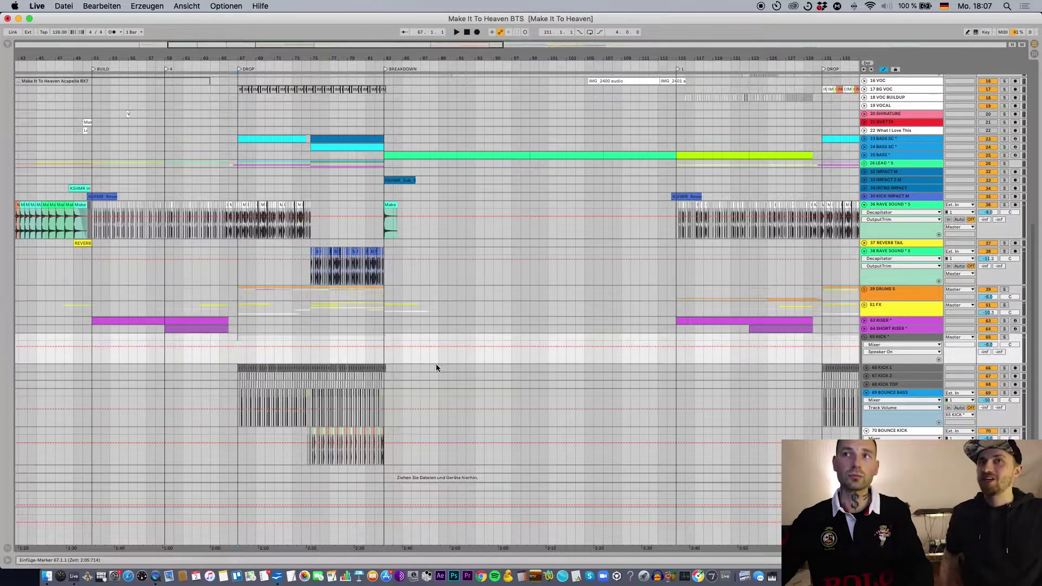
pyautogui.click(1005, 338)
pyautogui.press('space')
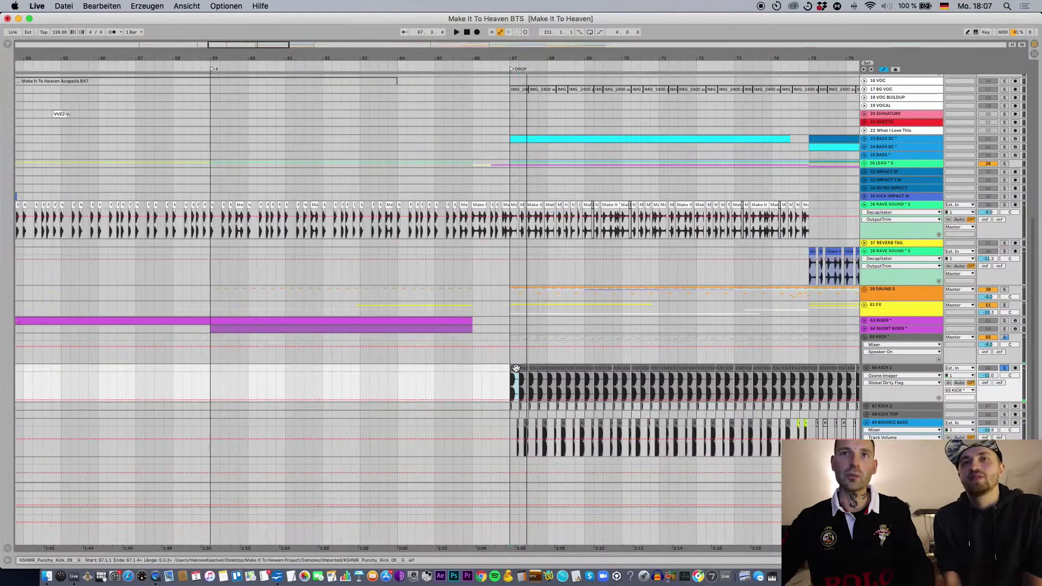
# Inspect the first KSHMR_Punchy_Kick_09 clip on 66 KICK 1 at bar 67 and play the soloed track from the drop
pyautogui.doubleClick(516, 368)
pyautogui.press('super+alt+l')
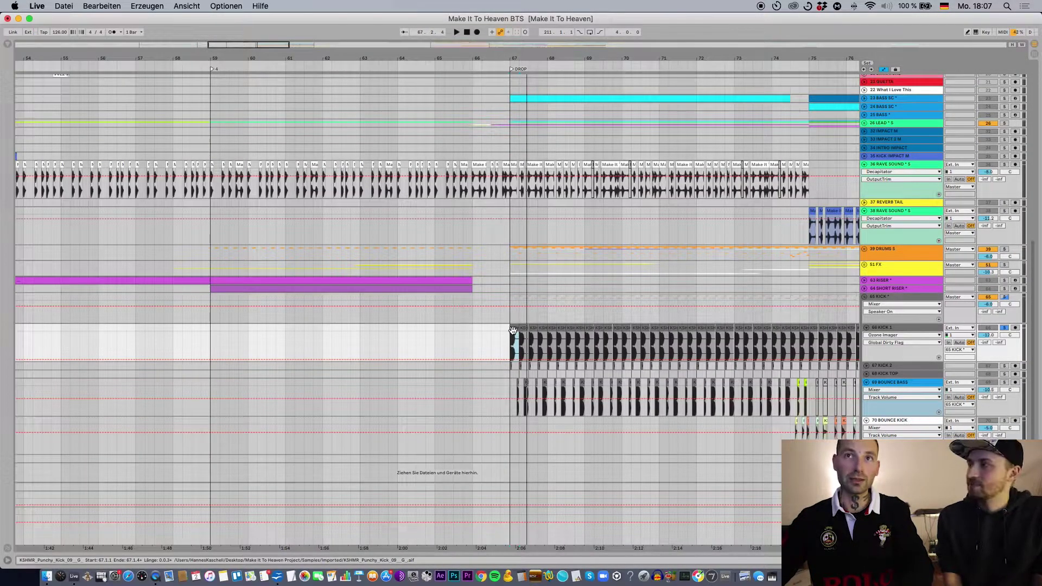
pyautogui.scroll(-5, 512, 330)
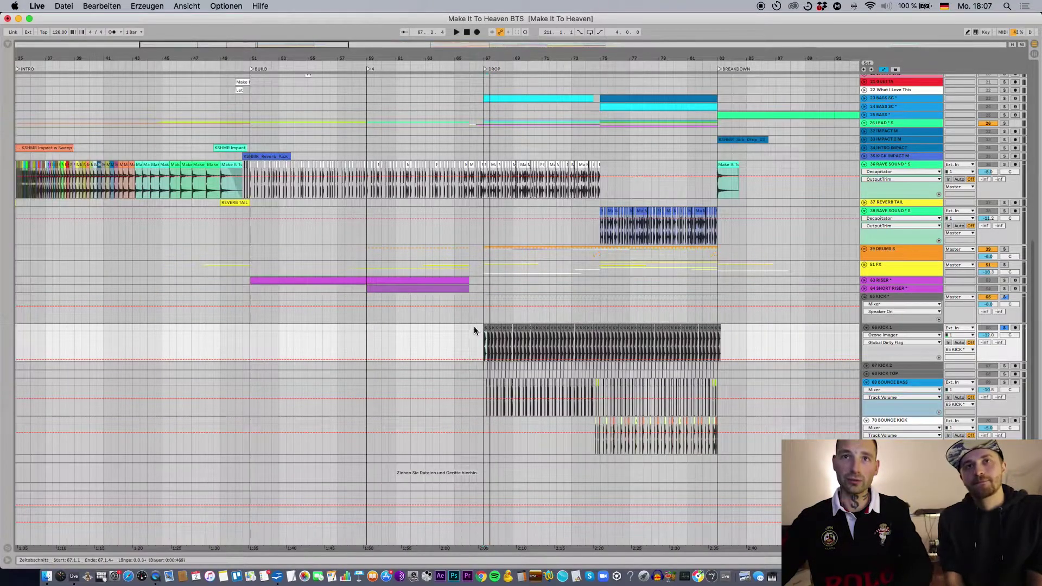
pyautogui.scroll(10, 474, 328)
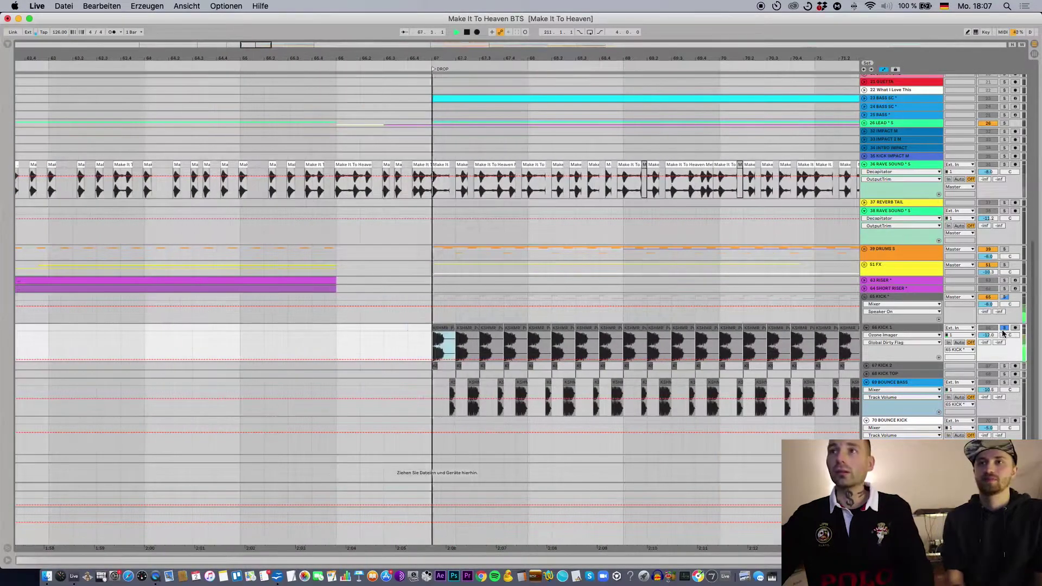
# Show the device chain of 66 KICK 1 during playback and unfold the 67 KICK 2 track
pyautogui.doubleClick(907, 328)
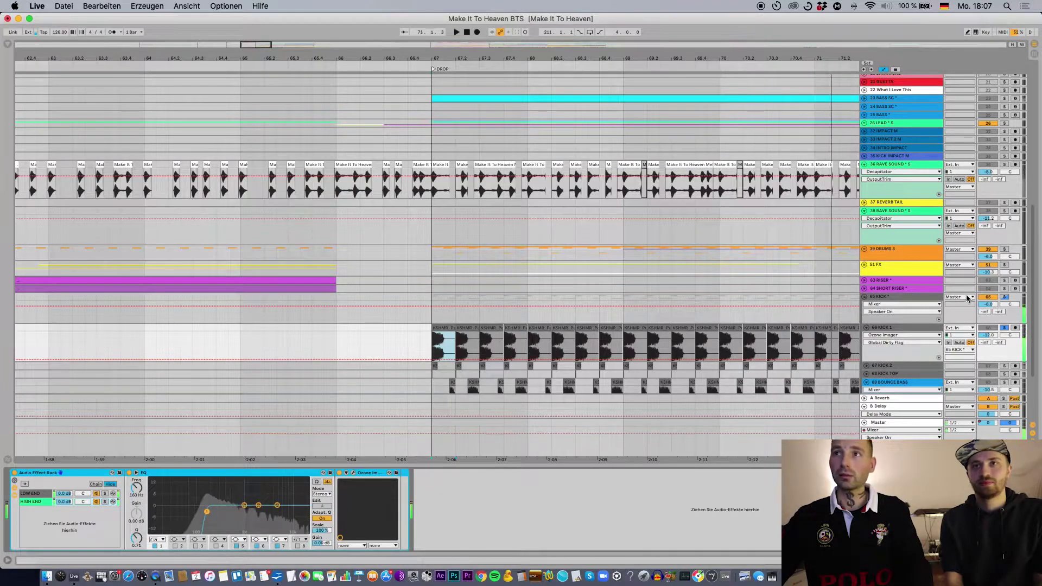
pyautogui.scroll(-3, 923, 328)
pyautogui.click(866, 299)
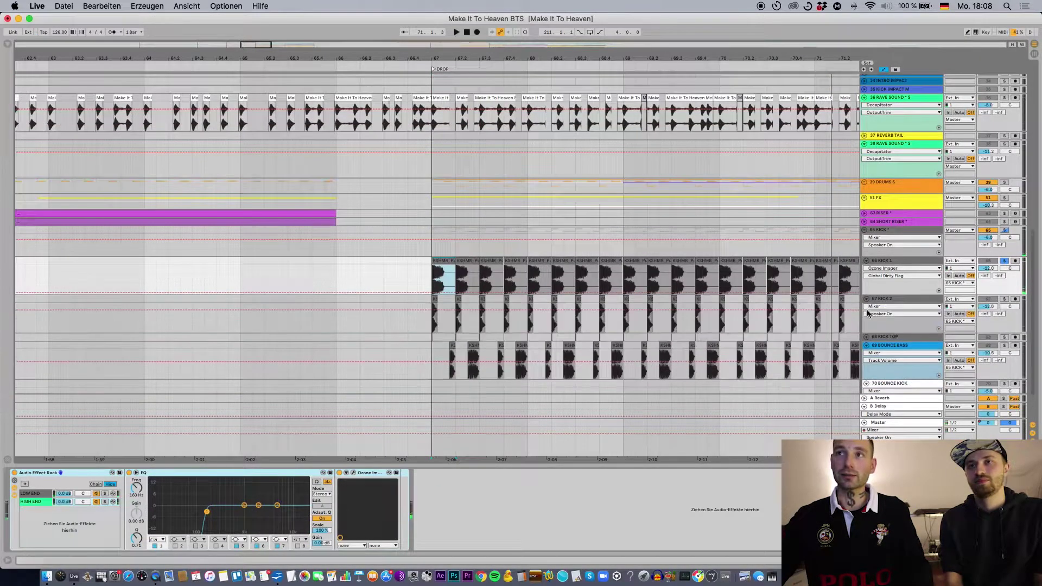
# Solo the 67 KICK 2 track and play it from the drop at bar 67
pyautogui.click(866, 337)
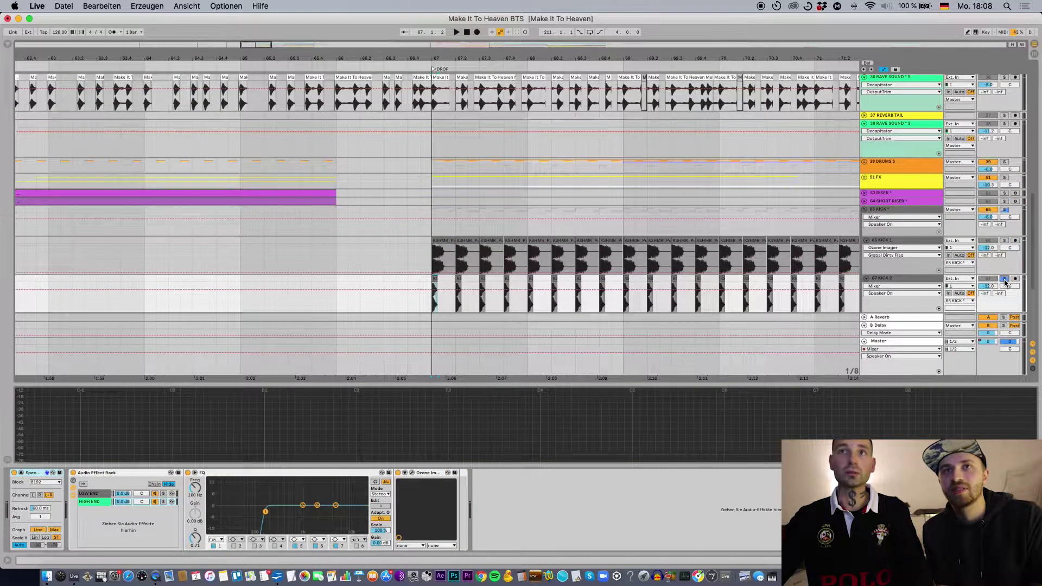
pyautogui.press('space')
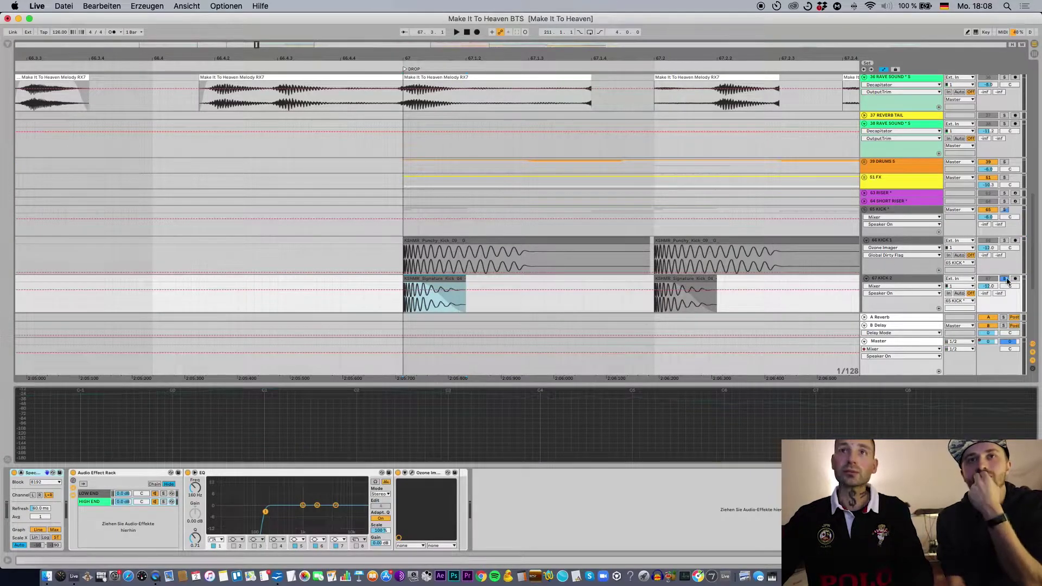
pyautogui.press('space')
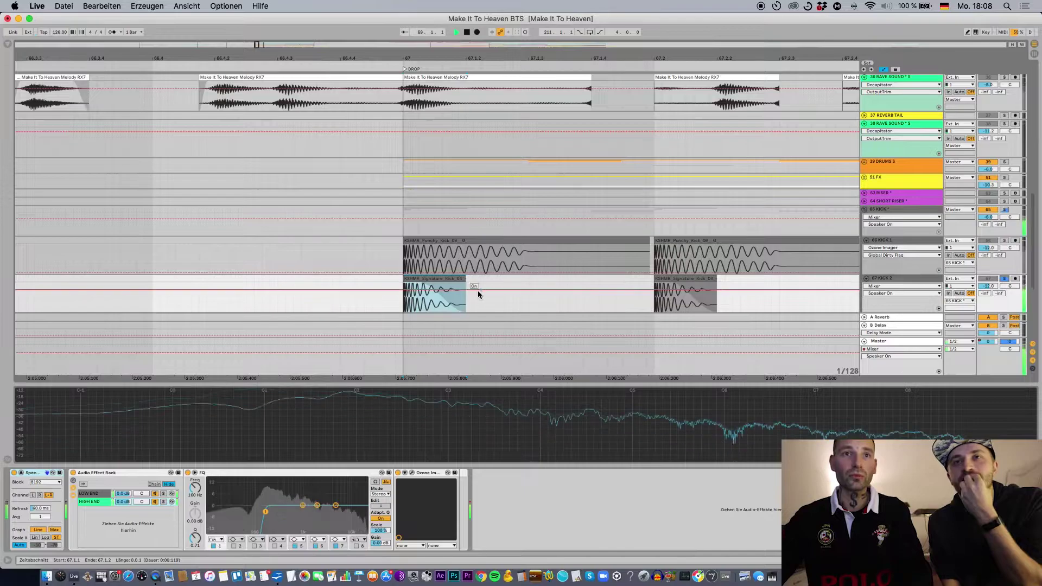
pyautogui.scroll(-1, 479, 293)
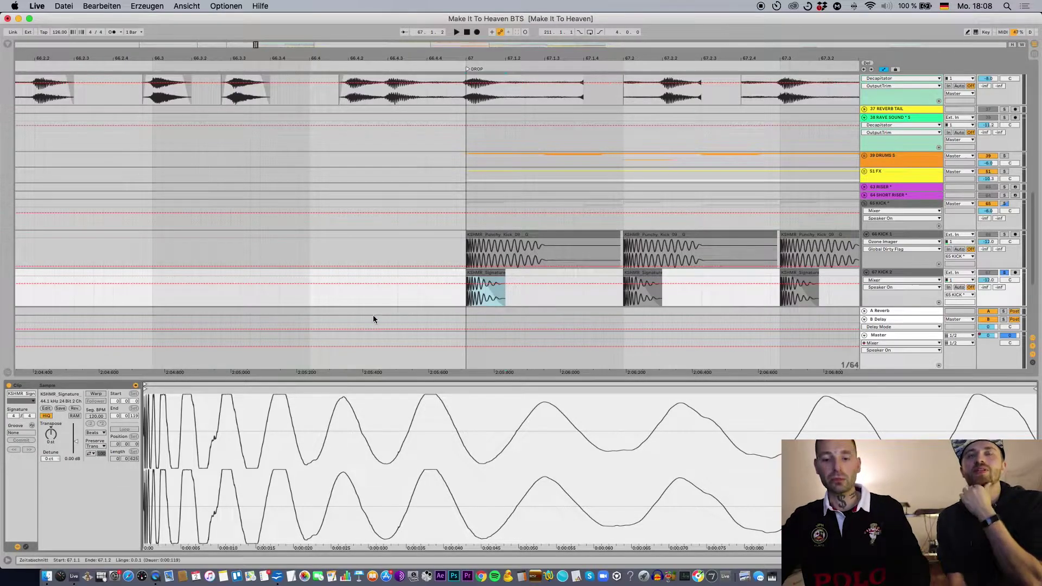
# Solo the 68 KICK TOP track and play it from the drop at bar 67
pyautogui.scroll(-2, 435, 294)
pyautogui.click(464, 286)
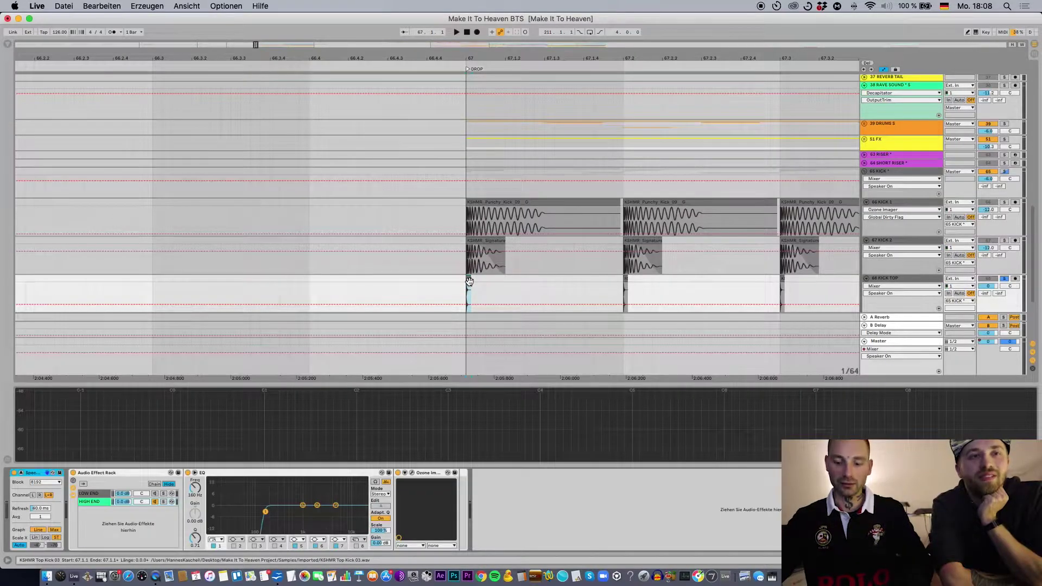
pyautogui.press('space')
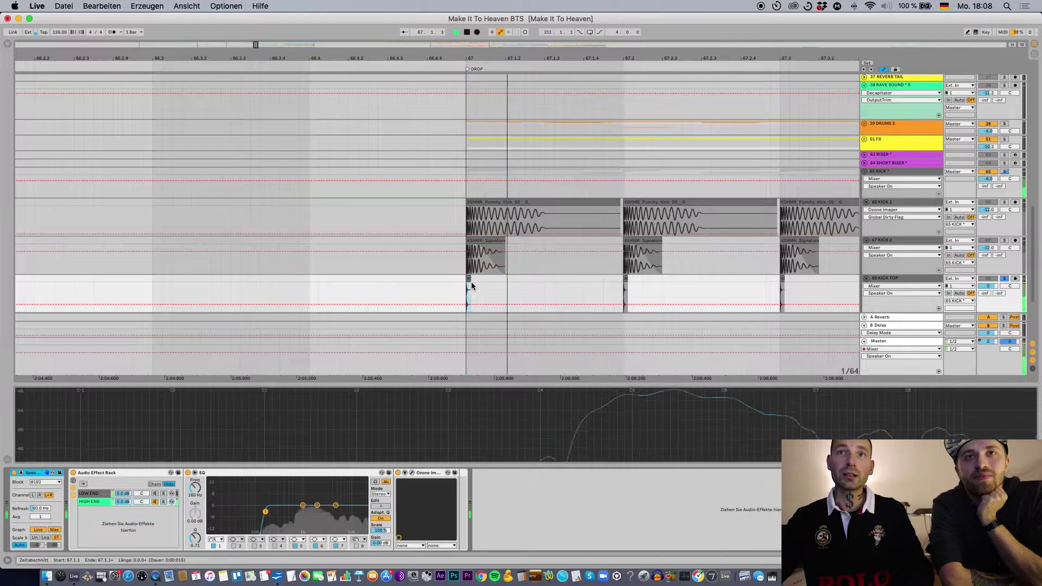
pyautogui.click(469, 281)
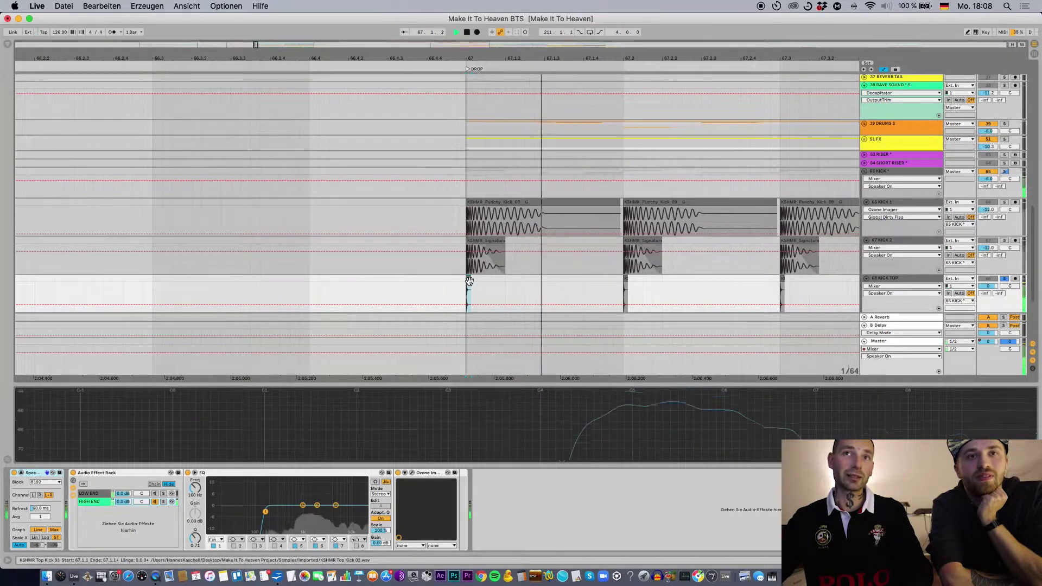
pyautogui.scroll(-5, 470, 281)
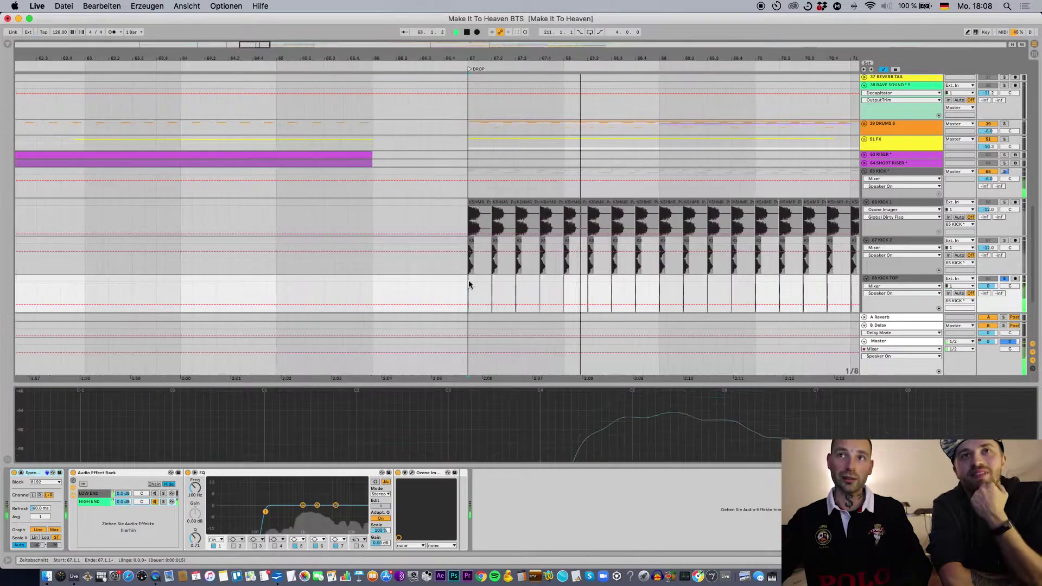
pyautogui.scroll(5, 468, 280)
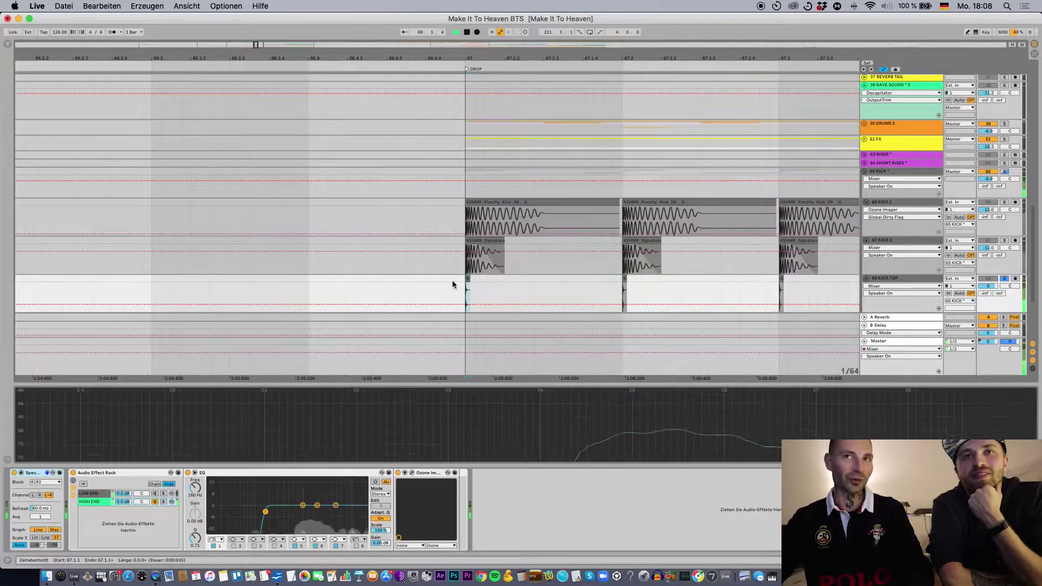
# Inspect the waveform of the first KSHMR Top Kick 03 clip on 68 KICK TOP and stop playback
pyautogui.click(462, 282)
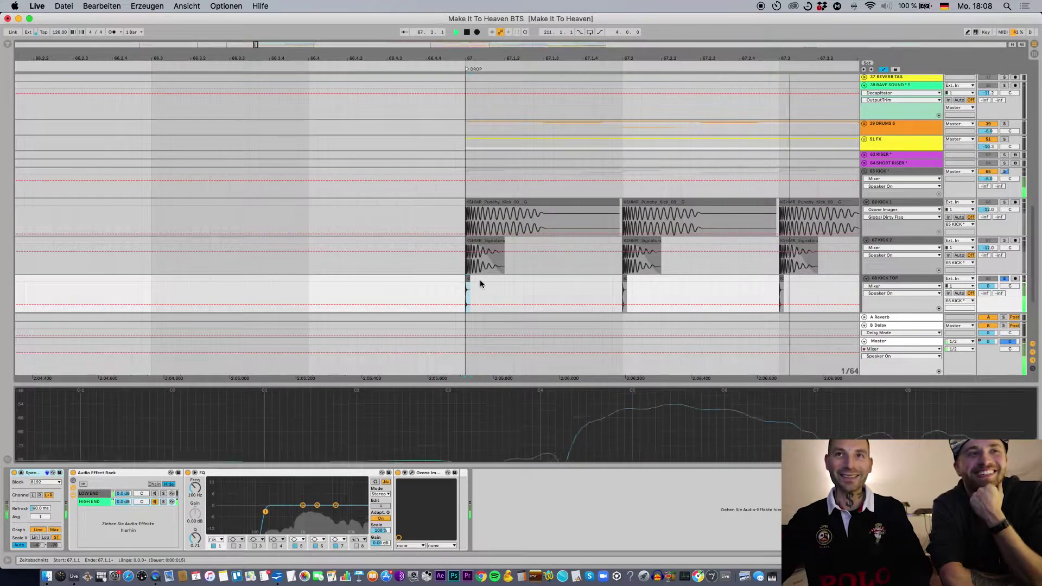
pyautogui.scroll(-4, 480, 279)
pyautogui.scroll(4, 480, 279)
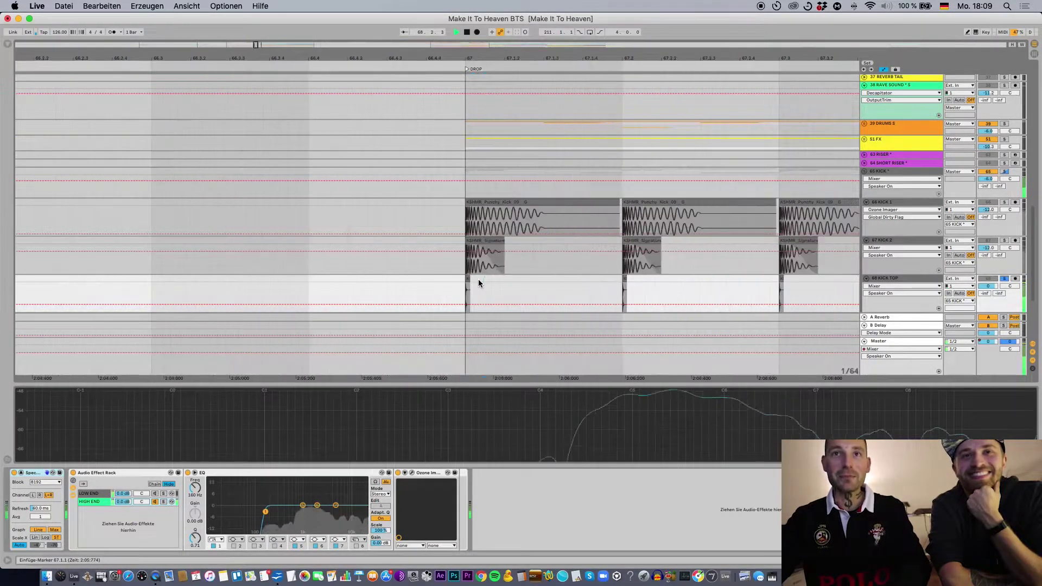
pyautogui.scroll(3, 479, 282)
pyautogui.doubleClick(419, 280)
pyautogui.press('space')
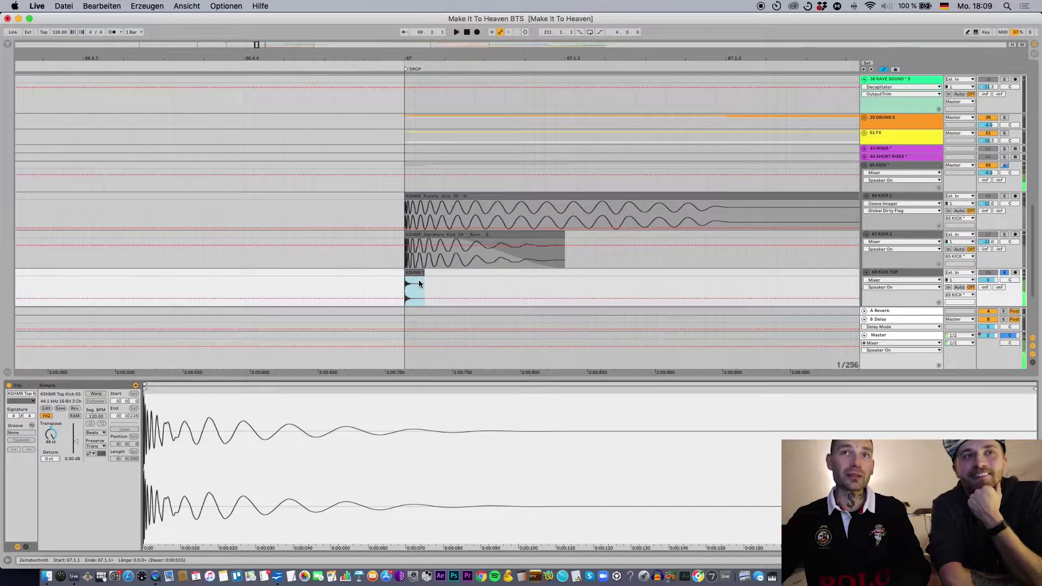
# Extend the first KSHMR_Signature_Kick_04 clip on 67 KICK 2 to end at 67.2.1
pyautogui.scroll(-10, 575, 237)
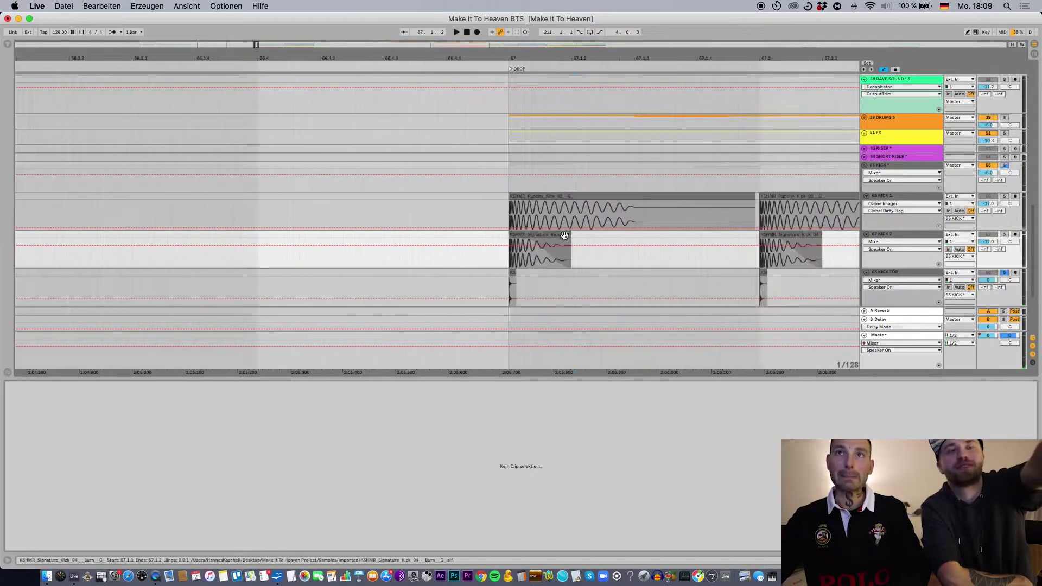
pyautogui.scroll(5, 570, 234)
pyautogui.moveTo(571, 235); pyautogui.dragTo(767, 233)
pyautogui.press('-')
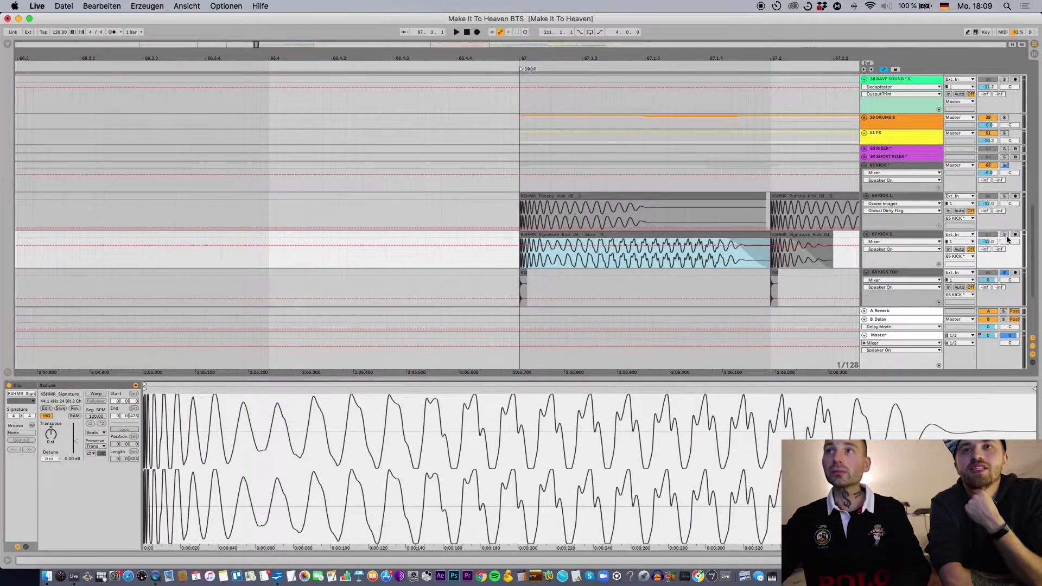
# Solo 67 KICK 2, loop the one-beat range of the extended clip from 67.1.1 and play it
pyautogui.press('space')
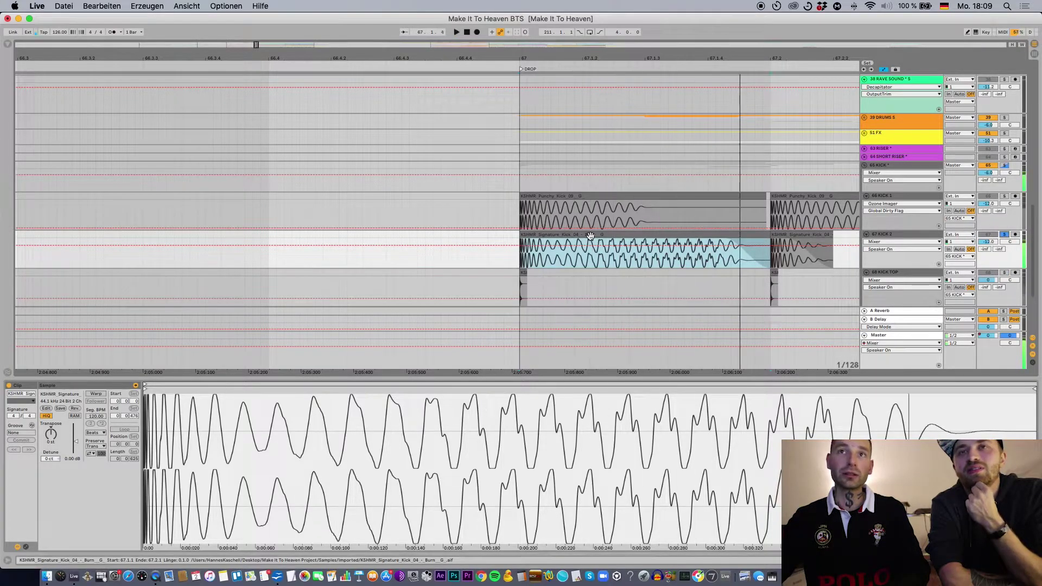
pyautogui.press('space')
pyautogui.press('super+l')
pyautogui.press('space')
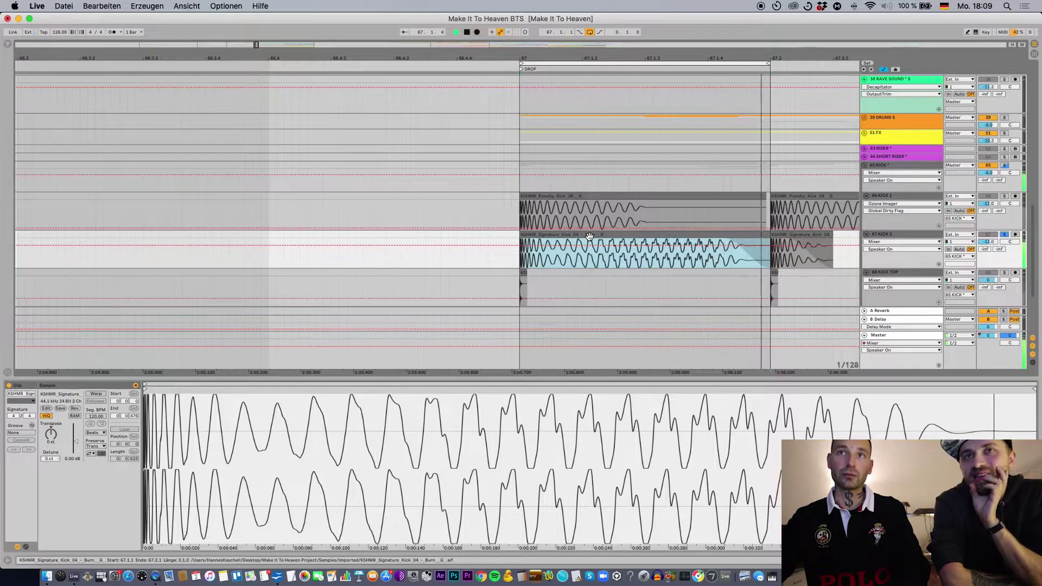
pyautogui.press('space')
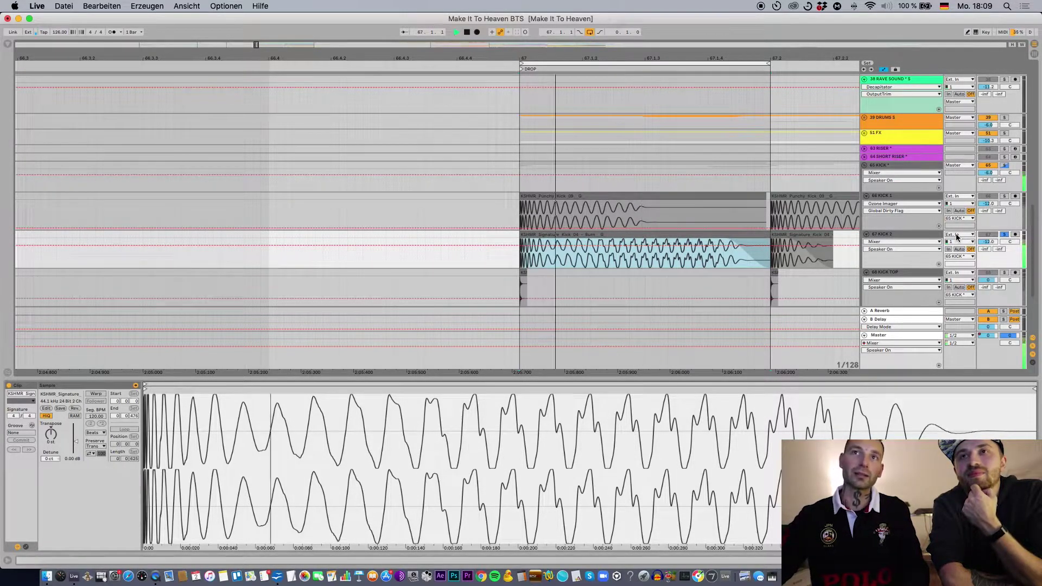
pyautogui.press('space')
# Compare the looped beat with 66 KICK 1 soloed against 67 KICK 2 soloed
pyautogui.click(1005, 197)
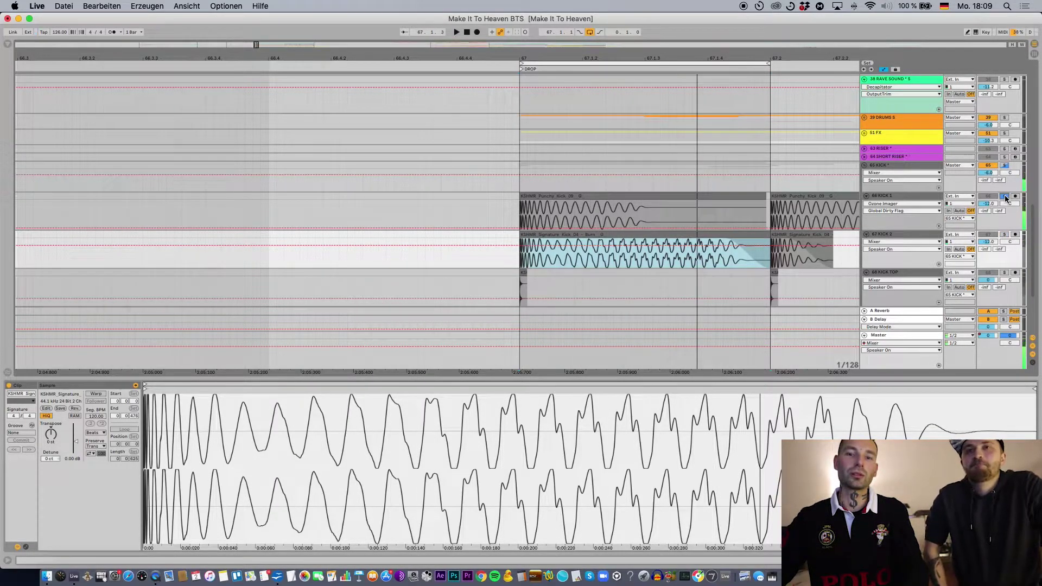
pyautogui.press('space')
pyautogui.click(1004, 234)
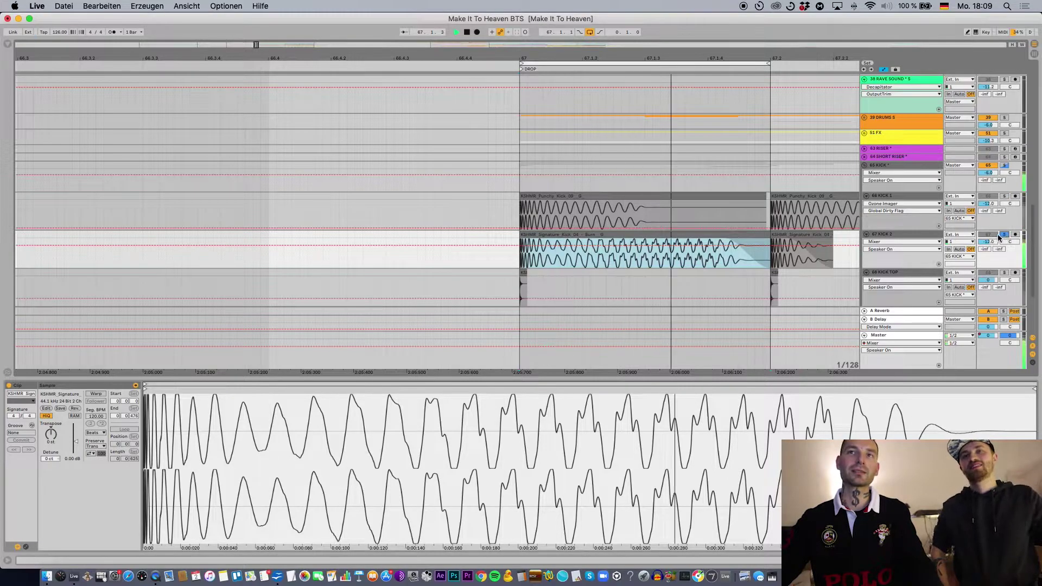
pyautogui.press('space')
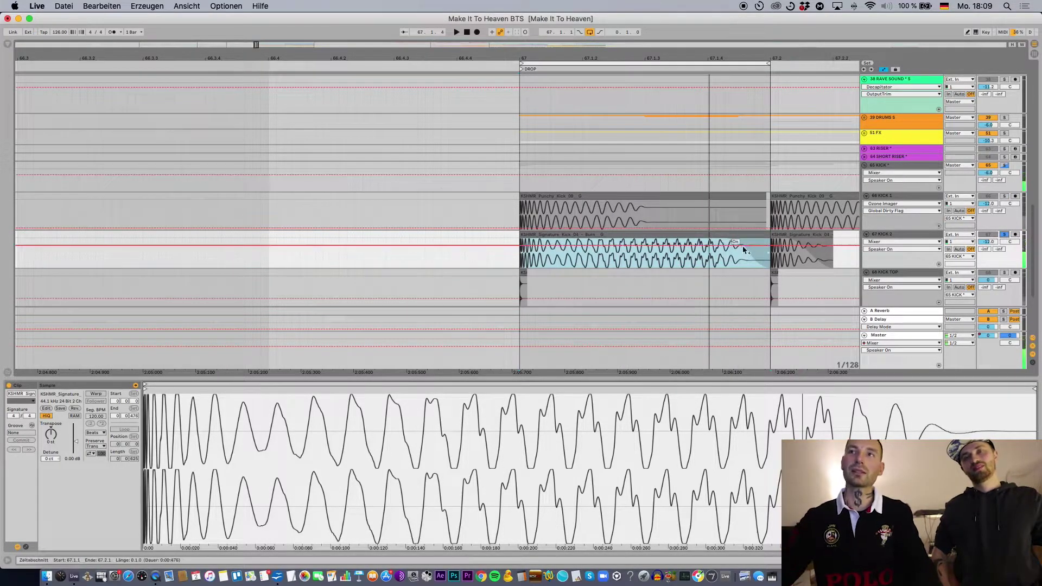
# Shorten the first KSHMR_Signature_Kick_04 clip on 67 KICK 2 to end at 67.1.2
pyautogui.moveTo(788, 235); pyautogui.dragTo(538, 239)
pyautogui.click(598, 237)
pyautogui.press('Delete')
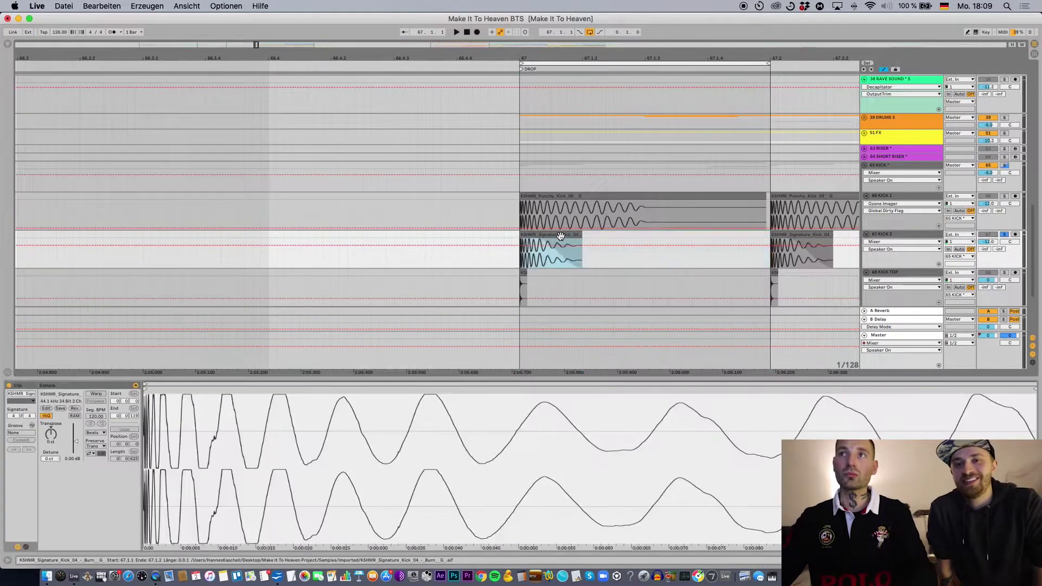
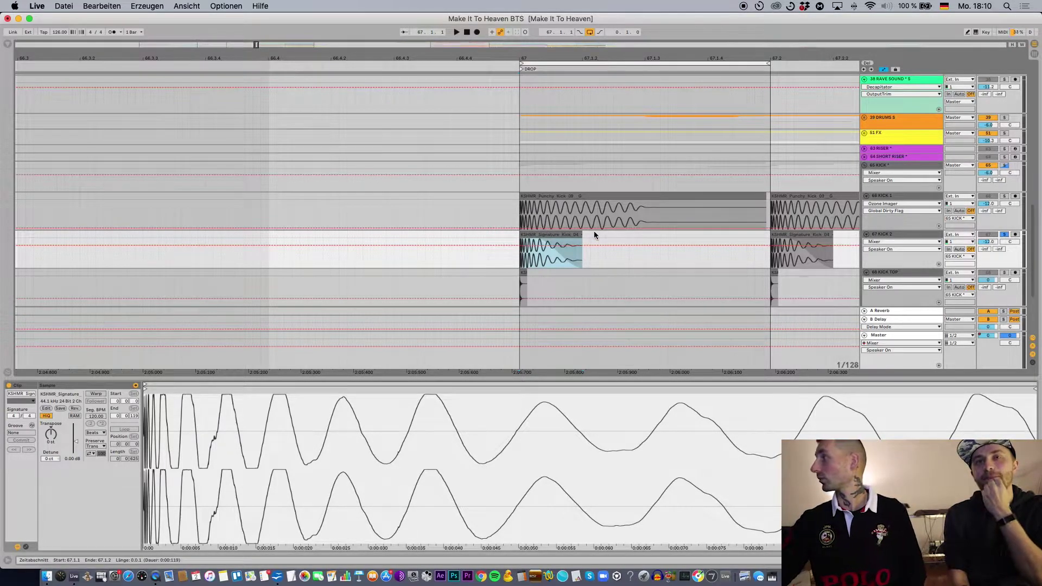
# Play the looped KSHMR_Punchy_Kick_09 clip on 66 KICK 1 soloed, and compare it with the soloed 67 KICK 2 clip
pyautogui.click(593, 196)
pyautogui.click(1005, 196)
pyautogui.press('space')
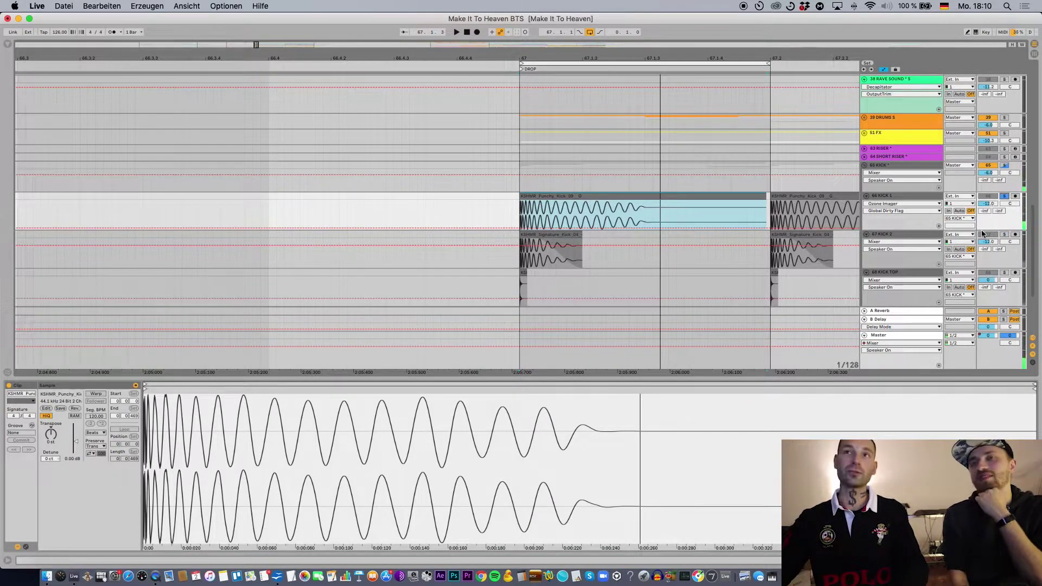
pyautogui.click(1004, 235)
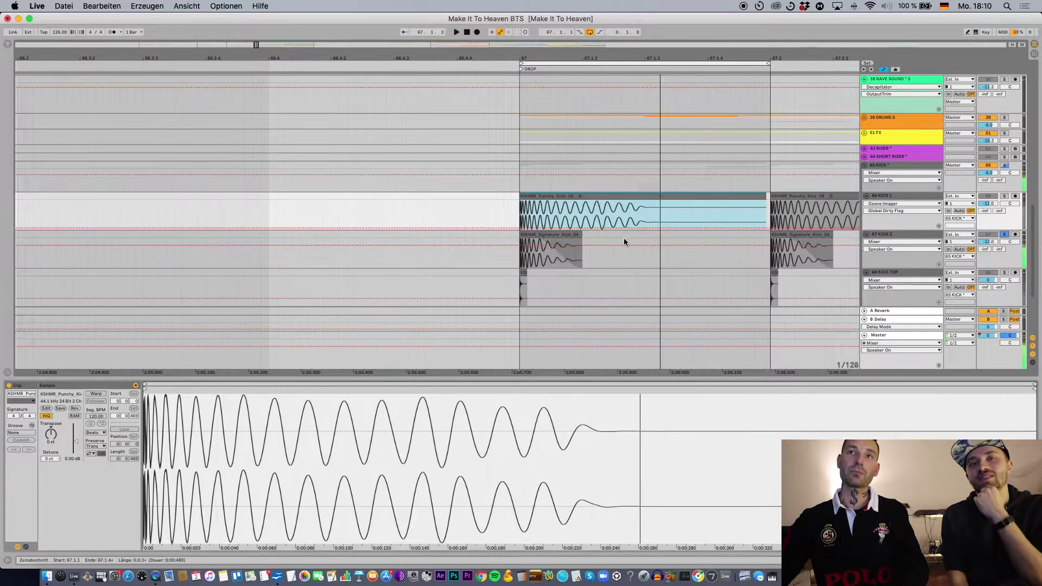
pyautogui.click(570, 235)
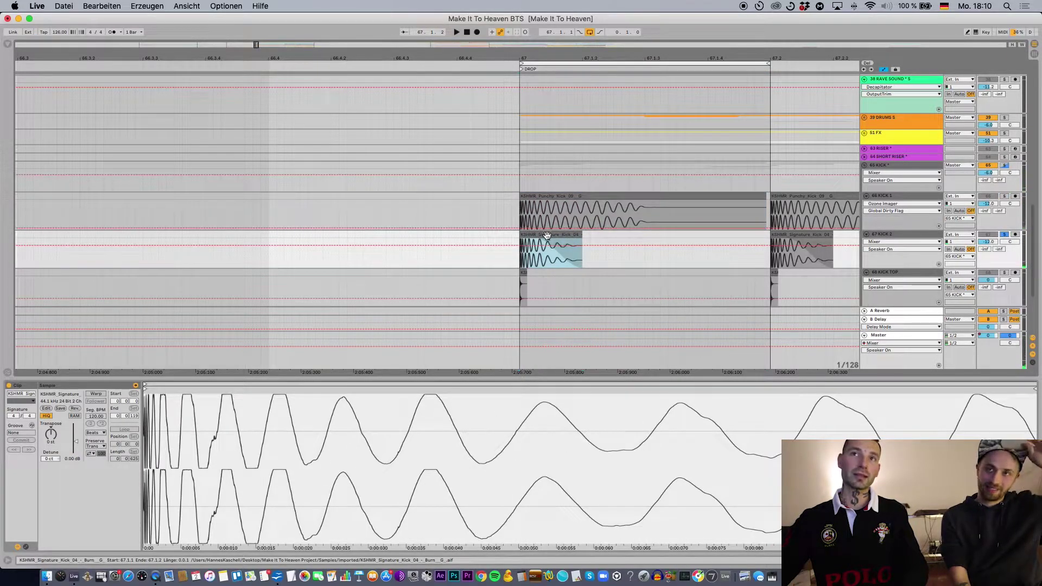
# Try the first 67 KICK 2 clip extended to 67.2.1, play it in the loop, and undo the extension
pyautogui.hscroll(4, 676, 236)
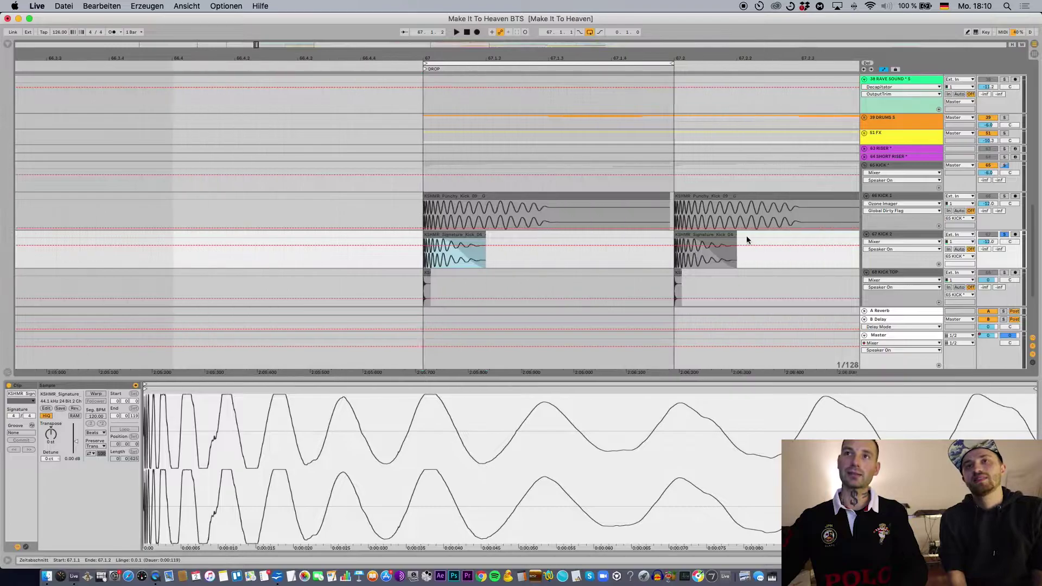
pyautogui.moveTo(476, 234); pyautogui.dragTo(668, 239)
pyautogui.press('space')
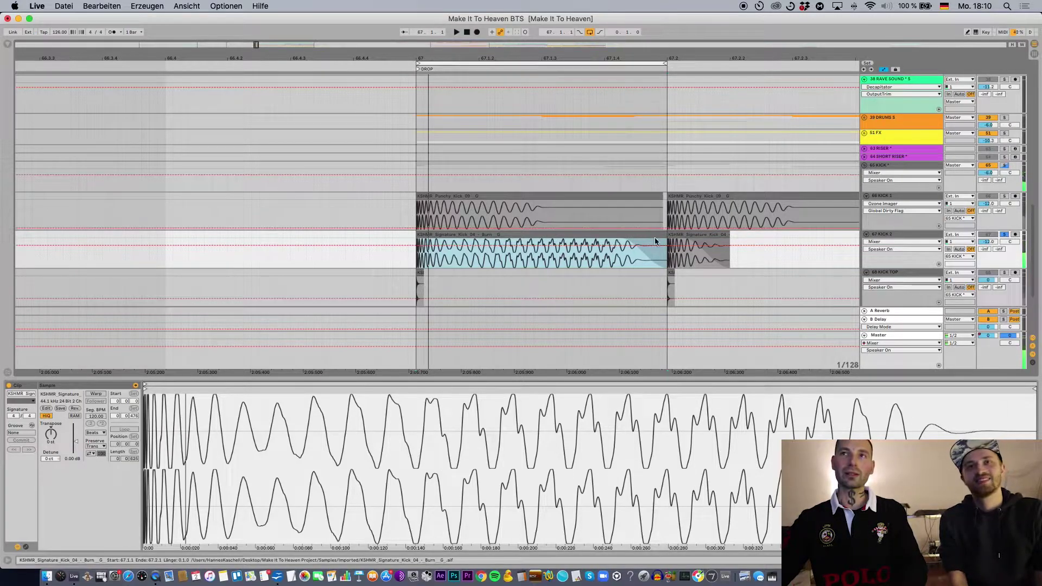
pyautogui.press('super+z')
# Solo 66 KICK 1 and 67 KICK 2 together and play the looped beat to hear the layers combined
pyautogui.scroll(-3, 495, 242)
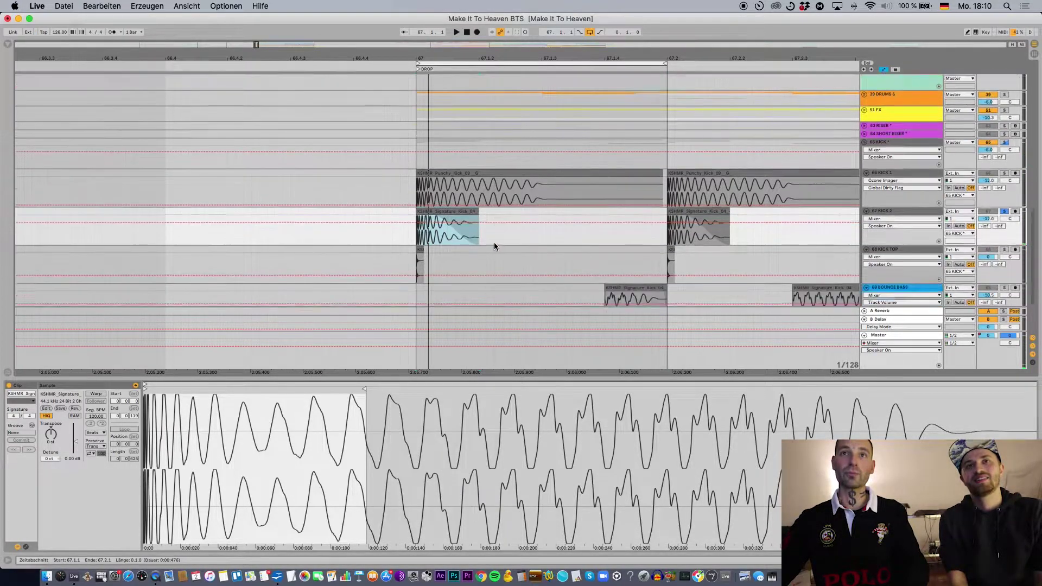
pyautogui.click(426, 189)
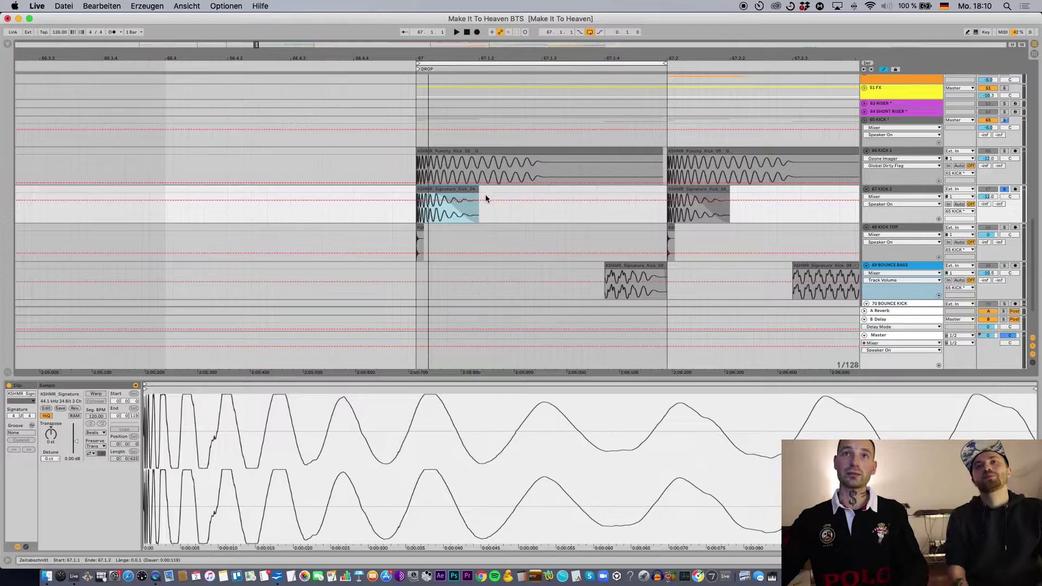
pyautogui.press('space')
pyautogui.press('space')
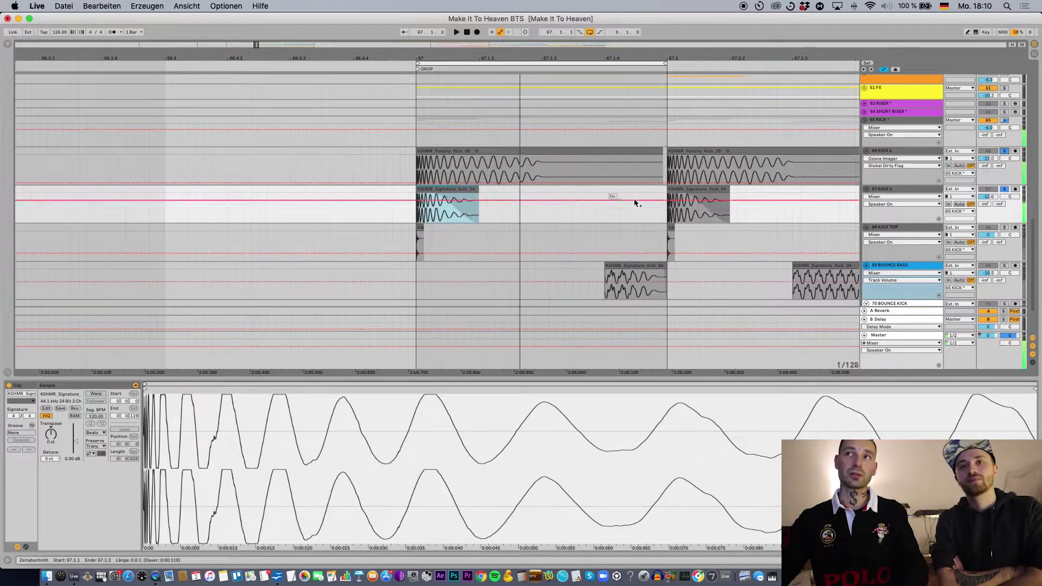
pyautogui.click(1005, 191)
pyautogui.press('space')
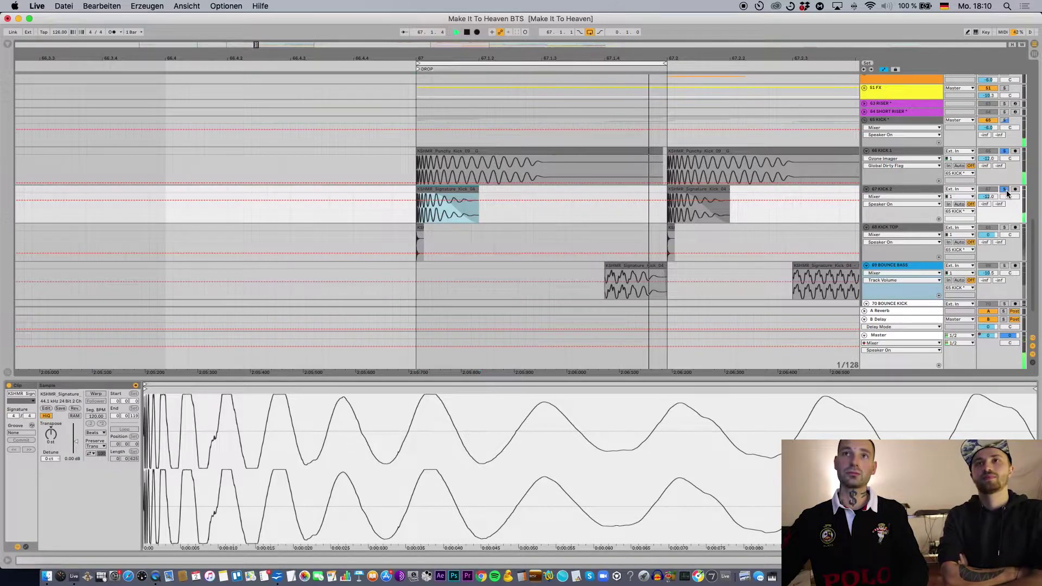
pyautogui.press('space')
# Add 68 KICK TOP to the soloed kick layers and compare the looped beat with and without the upper layers
pyautogui.click(421, 228)
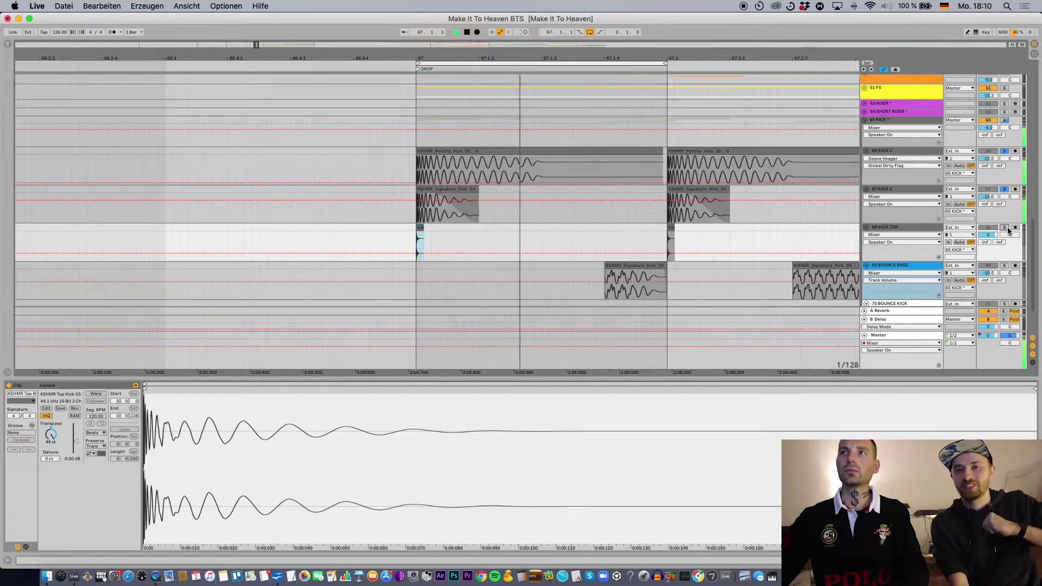
pyautogui.press('space')
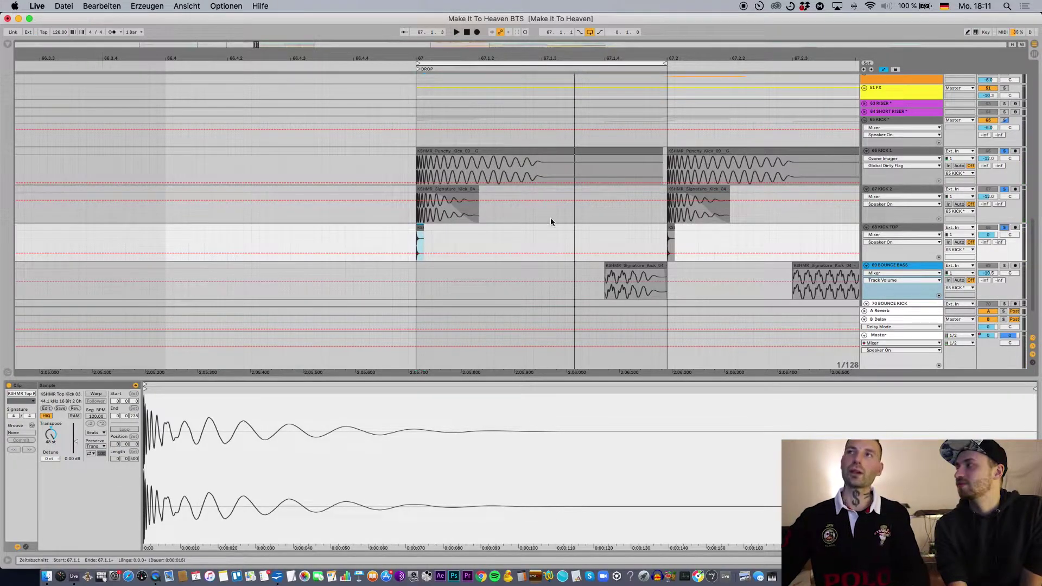
pyautogui.click(1004, 228)
pyautogui.press('space')
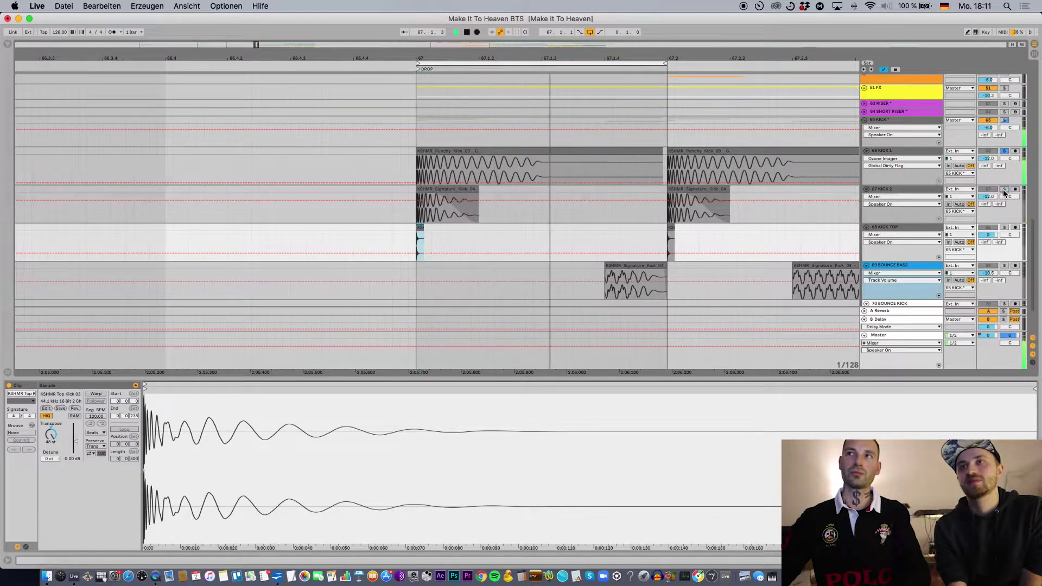
pyautogui.click(1003, 228)
pyautogui.press('space')
# Show the 69 BOUNCE BASS track and its clips following the drop at bar 67
pyautogui.click(729, 274)
pyautogui.scroll(-5, 704, 242)
pyautogui.scroll(-2, 662, 232)
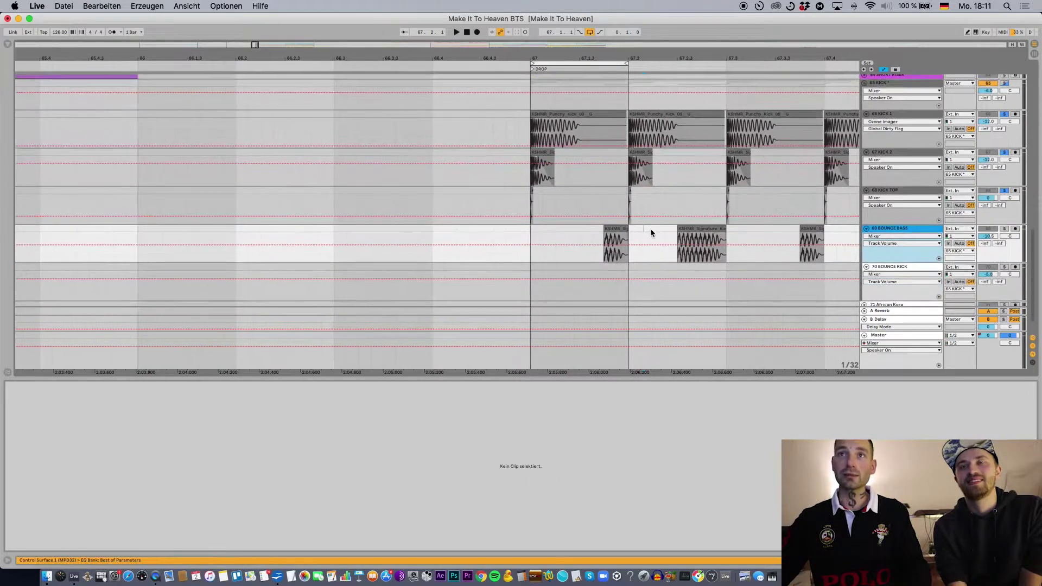
# Select the first 69 BOUNCE BASS clip and show the track's device chain with its EQ and Spectrum
pyautogui.click(615, 230)
pyautogui.hotkey('shift', 'Tab')
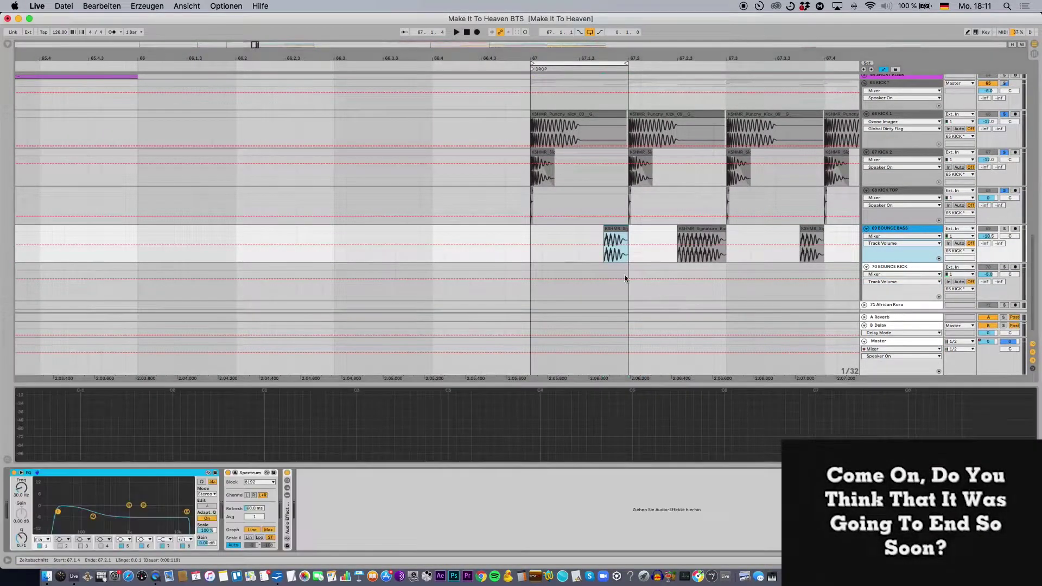
pyautogui.click(734, 227)
pyautogui.scroll(-5, 735, 227)
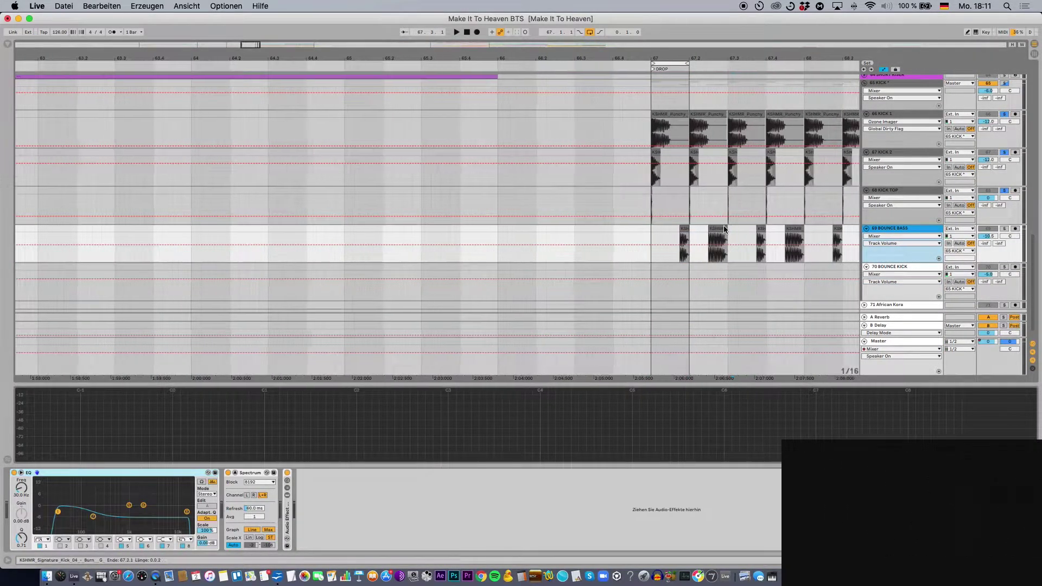
# Extend the drop loop to the full bar from 67 to 68 and play the kick layers with 69 BOUNCE BASS soloed
pyautogui.hscroll(4, 603, 102)
pyautogui.moveTo(453, 63); pyautogui.dragTo(568, 64)
pyautogui.press('space')
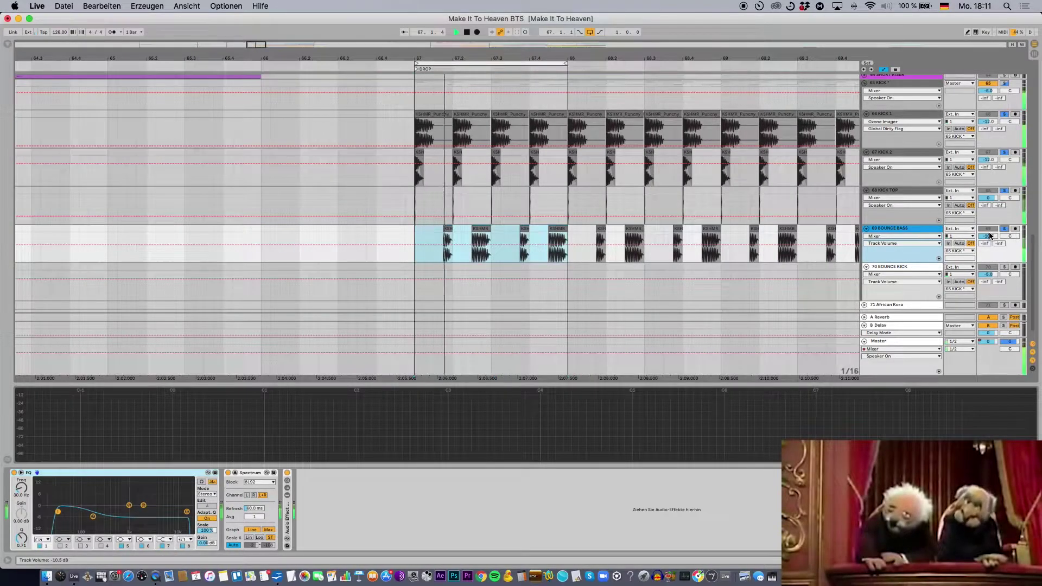
pyautogui.click(1004, 228)
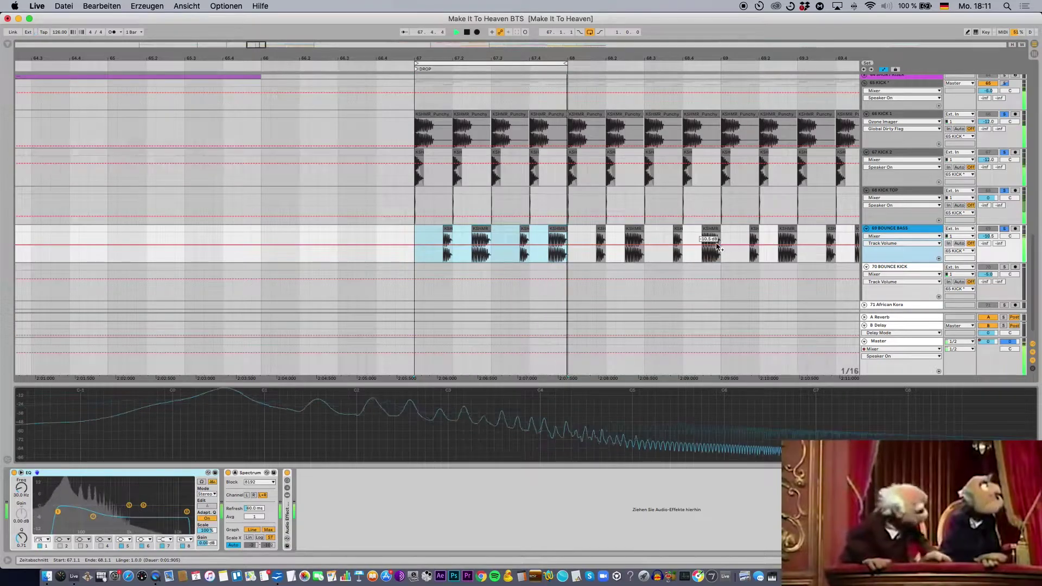
pyautogui.scroll(-2, 612, 219)
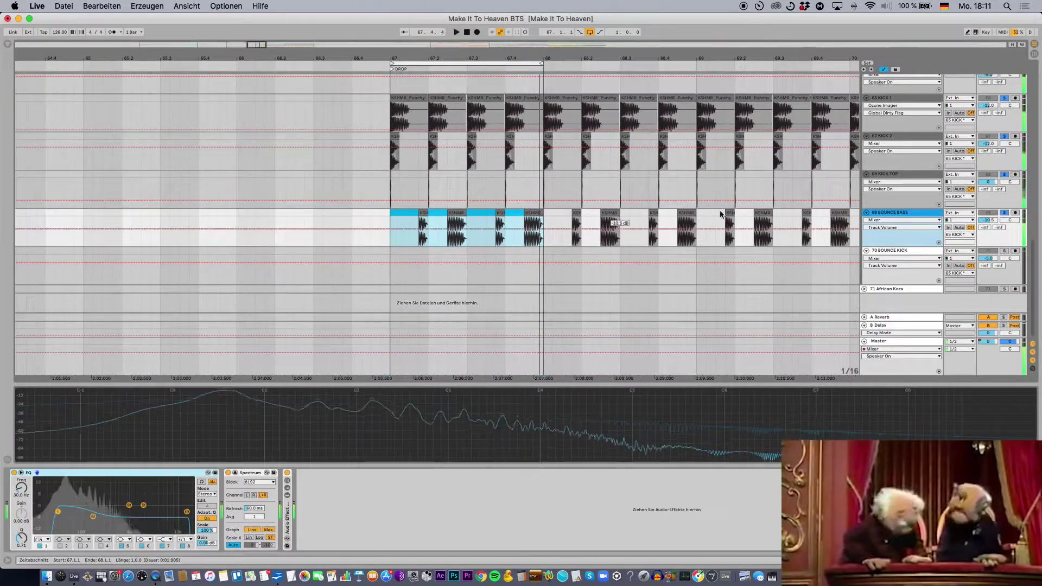
pyautogui.scroll(4, 1004, 185)
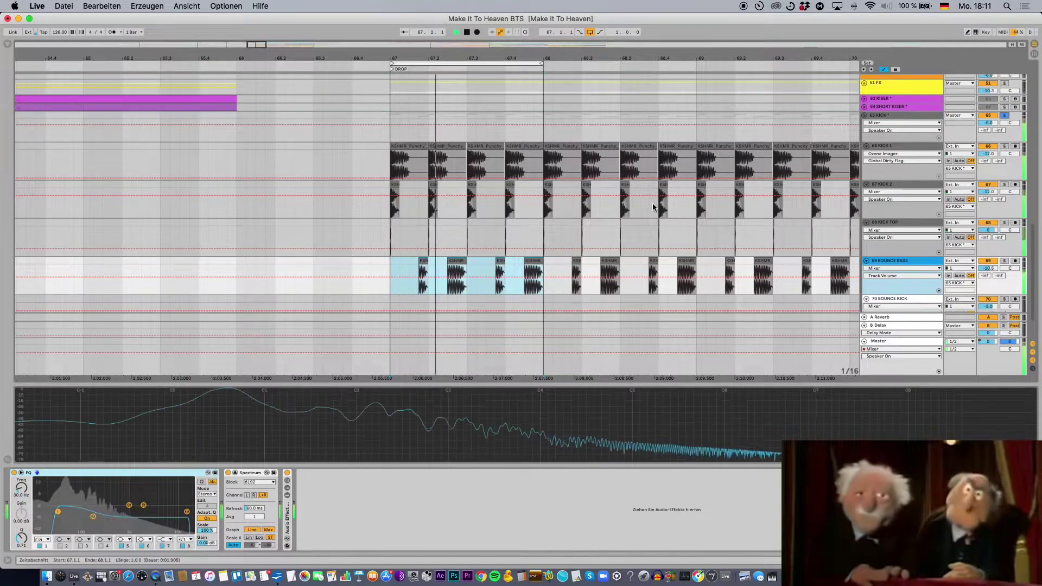
# Select the 70 BOUNCE KICK track to show its effects and bring its coloured clips before bar 75 into view
pyautogui.scroll(-4, 652, 203)
pyautogui.hscroll(2, 653, 203)
pyautogui.click(615, 257)
pyautogui.scroll(-5, 615, 258)
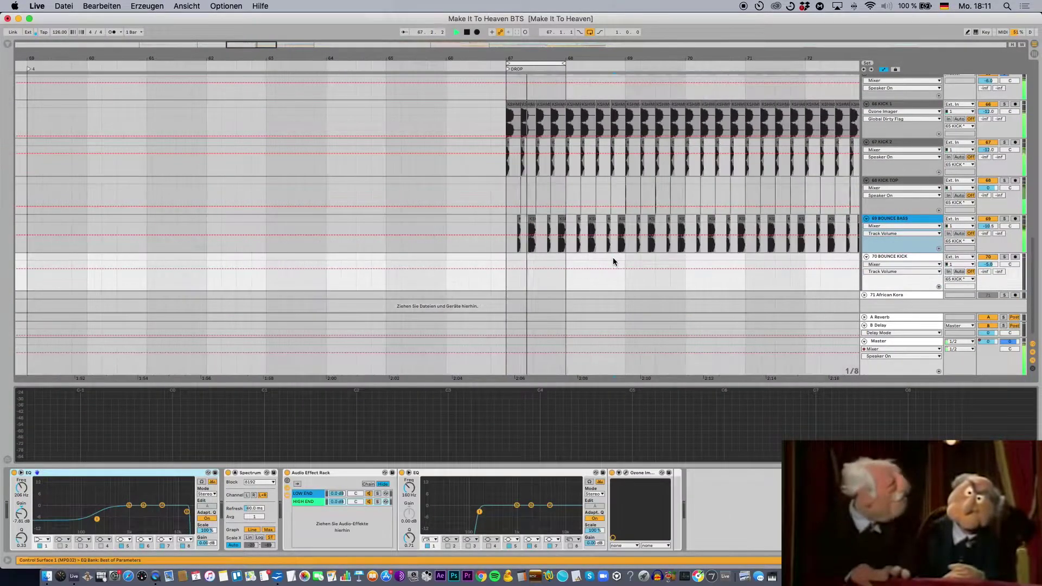
pyautogui.hscroll(5, 612, 260)
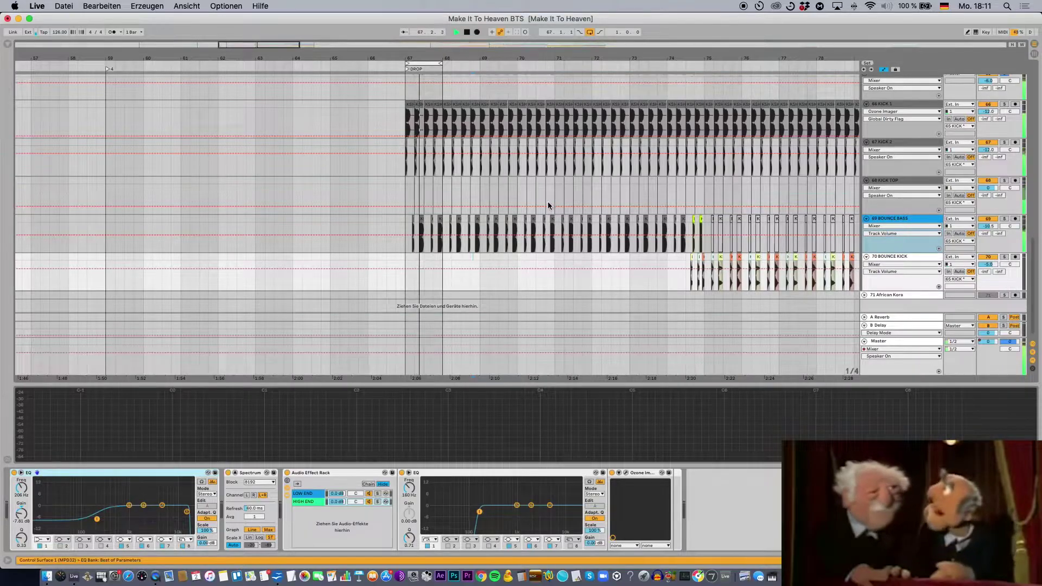
# Play 70 BOUNCE KICK on its own from 74.3.1, examining how its clips run up to the breakdown
pyautogui.scroll(5, 695, 267)
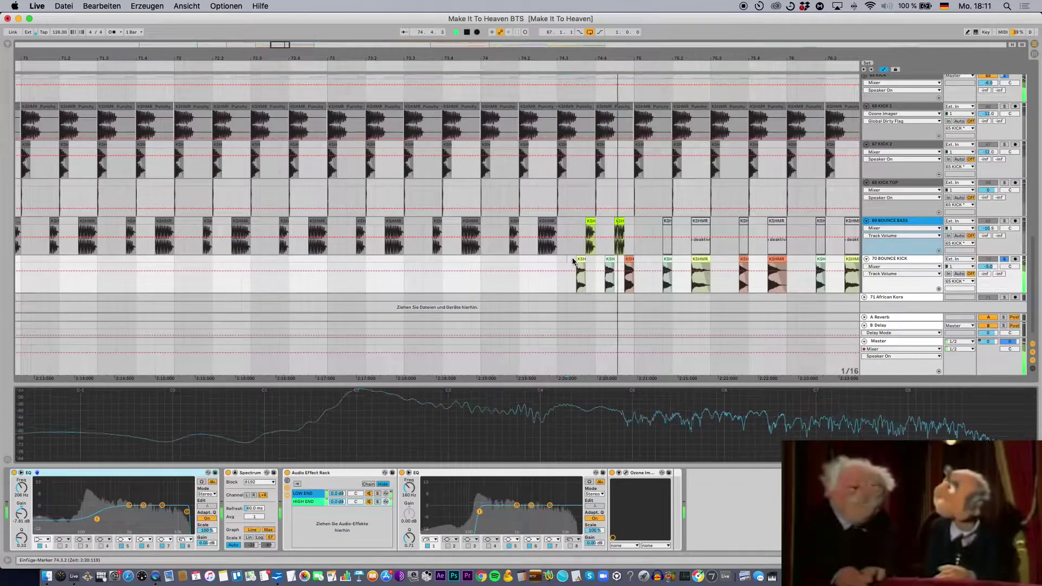
pyautogui.scroll(-3, 598, 257)
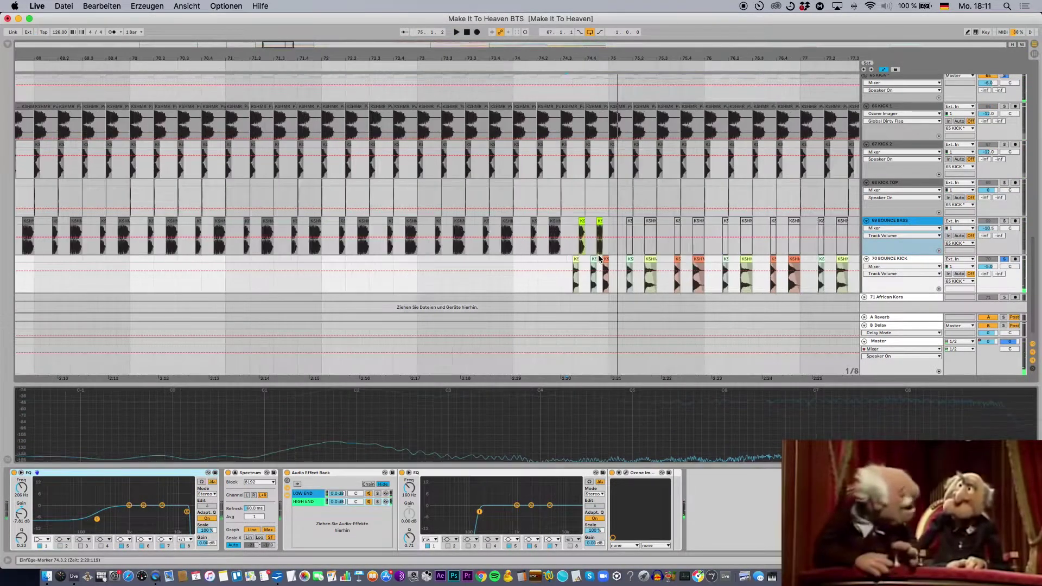
pyautogui.scroll(-3, 292, 262)
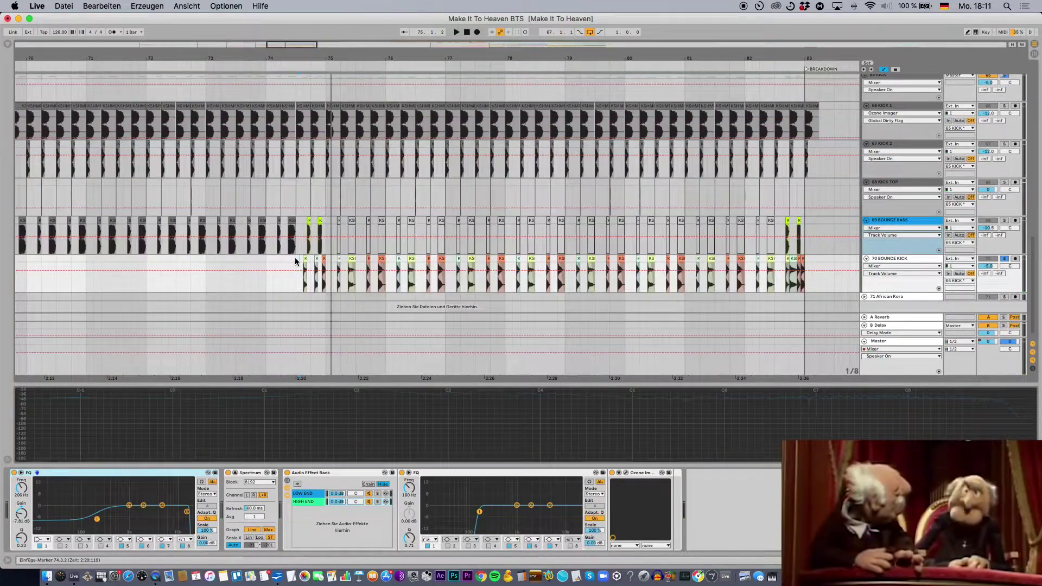
pyautogui.press('space')
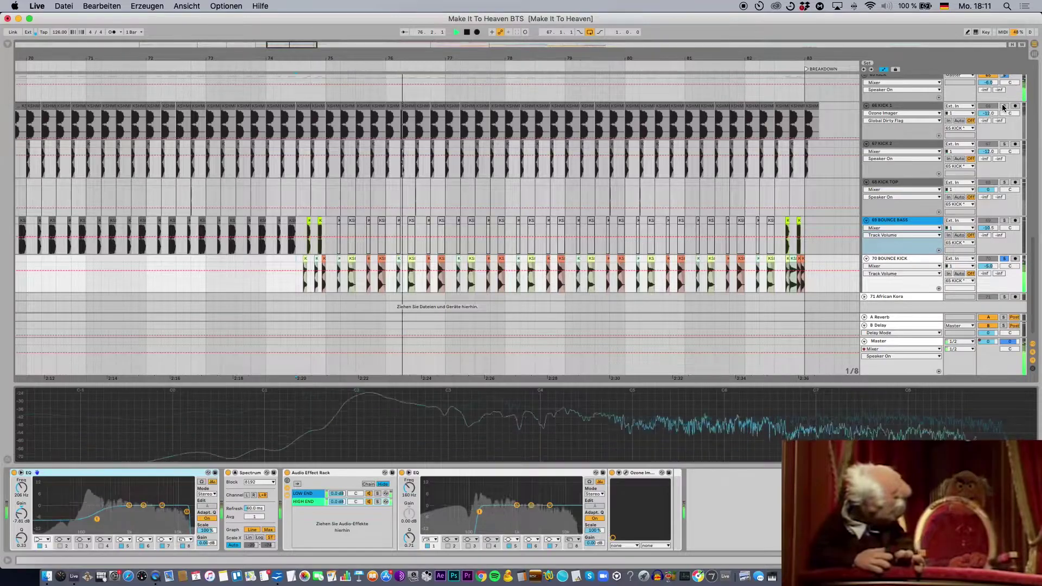
# Solo the whole 65 KICK group and play it from 74.3.1 to hear kicks, bounce bass and bounce kick together
pyautogui.scroll(3, 1003, 107)
pyautogui.click(1004, 159)
pyautogui.press('space')
pyautogui.press('space')
pyautogui.scroll(-3, 647, 184)
pyautogui.scroll(-1, 647, 184)
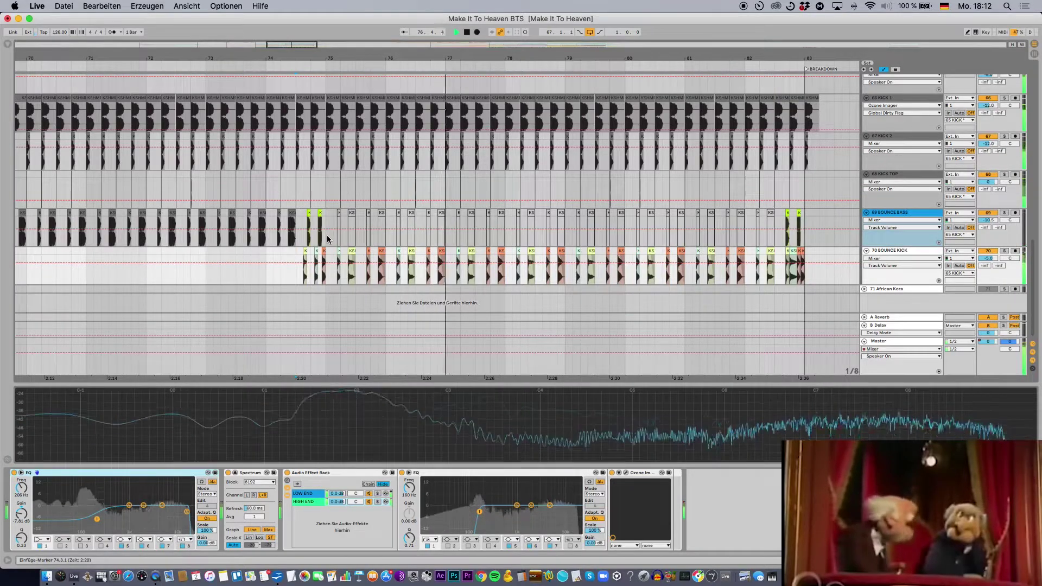
# Examine the low-end and high-end rack chains on 70 BOUNCE KICK during playback, ending with playback stopped
pyautogui.keyDown('shift'); pyautogui.click(904, 251); pyautogui.keyUp('shift')
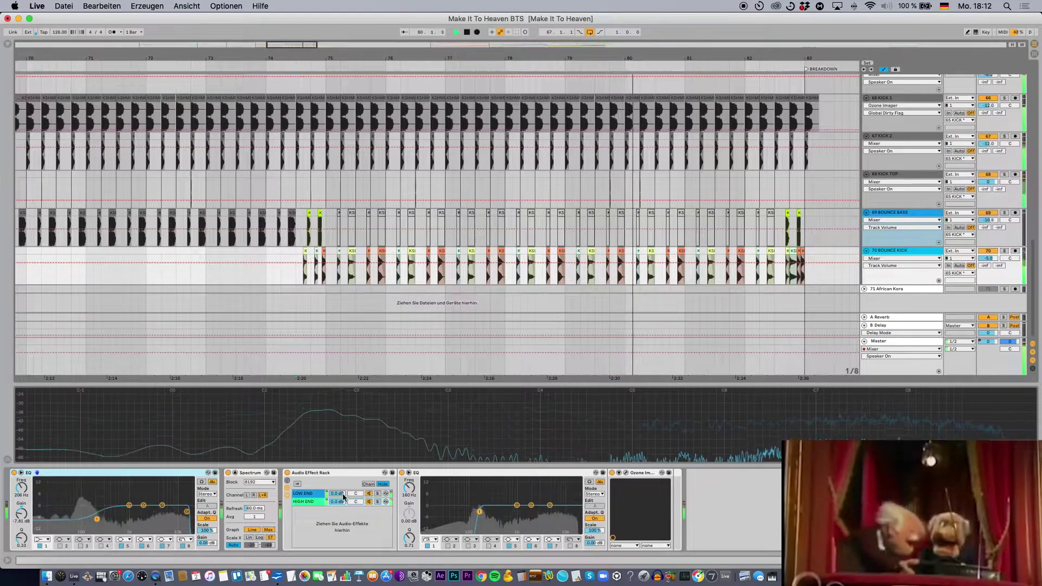
pyautogui.click(607, 472)
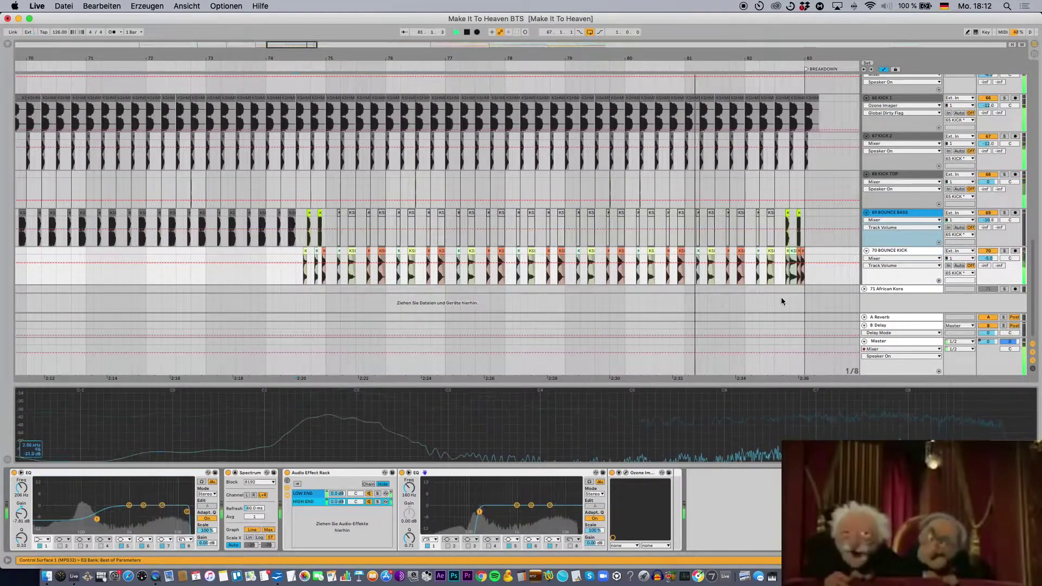
pyautogui.press('space')
# Collapse the lanes of 69 BOUNCE BASS and 70 BOUNCE KICK in the kick group
pyautogui.scroll(2, 831, 221)
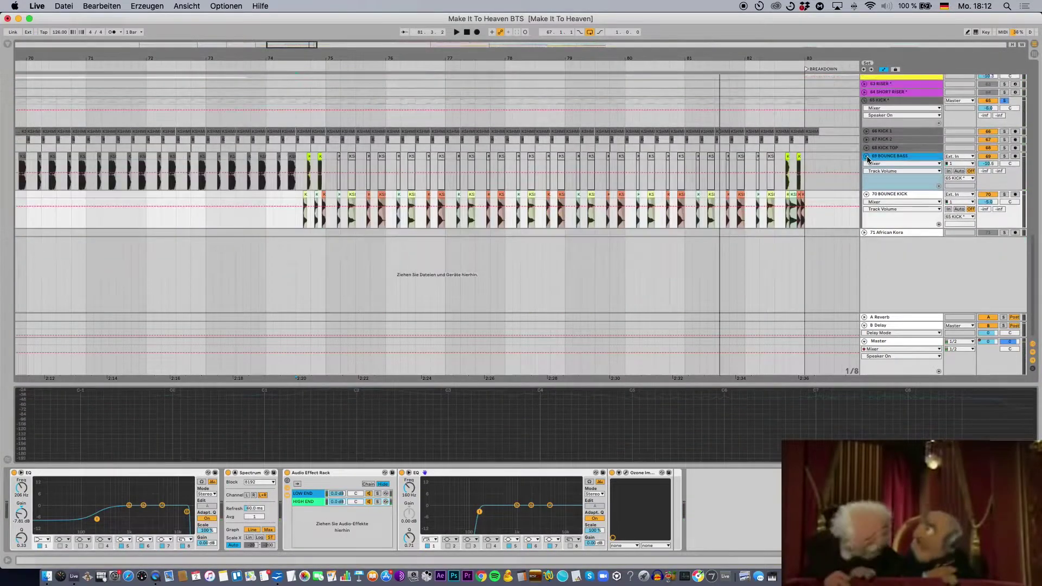
pyautogui.click(867, 156)
pyautogui.click(866, 164)
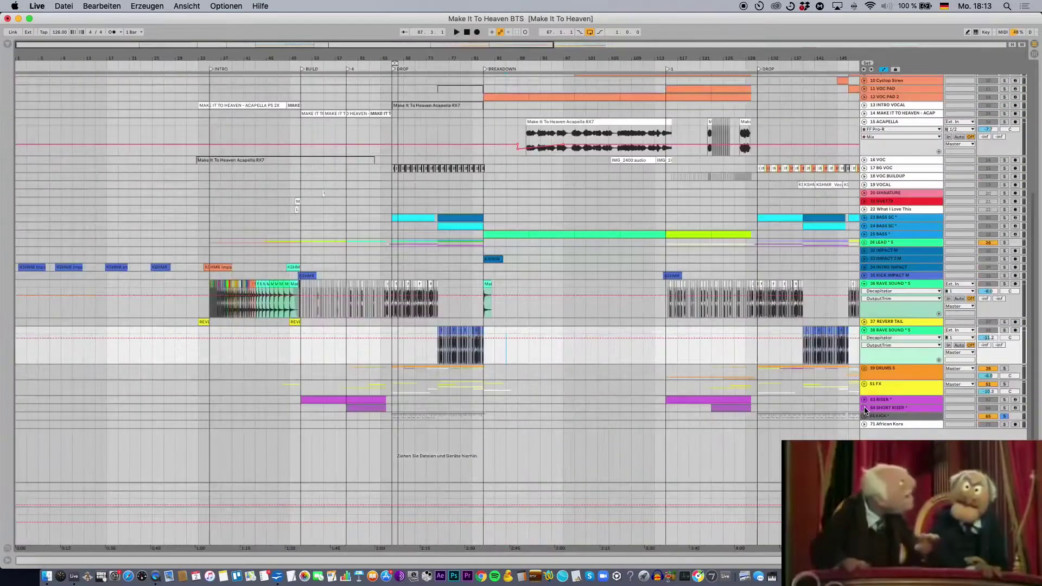
# Play 64 SHORT RISER soloed from its first clip, unfold both riser lanes, and show the short riser's device chain
pyautogui.click(864, 409)
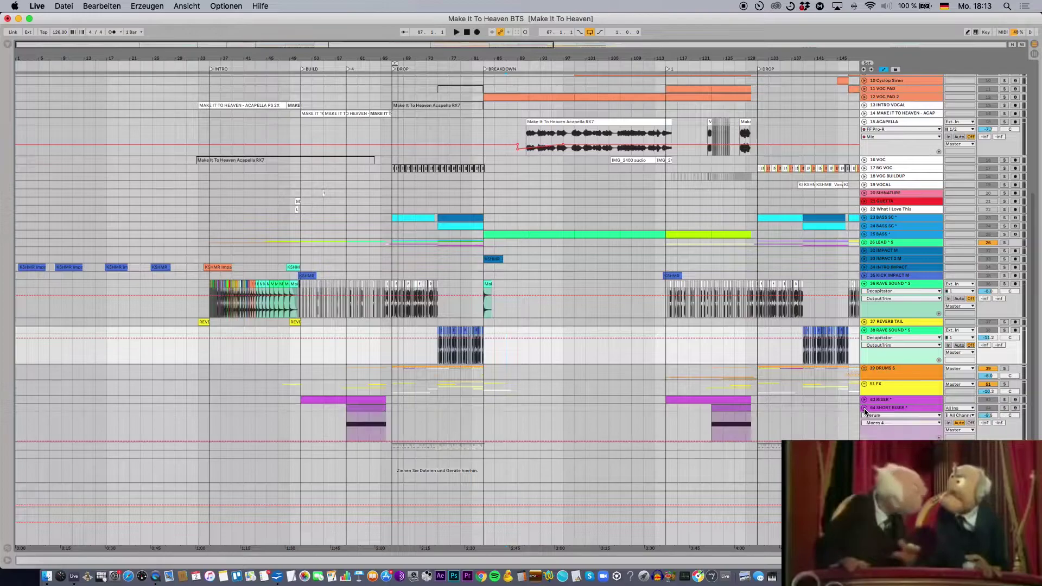
pyautogui.click(346, 428)
pyautogui.press('space')
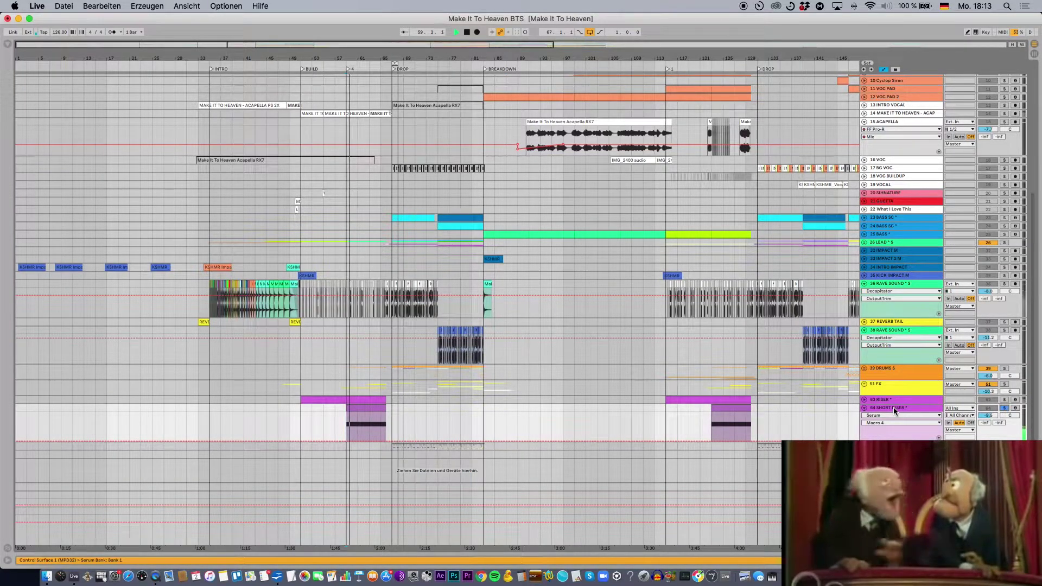
pyautogui.click(864, 400)
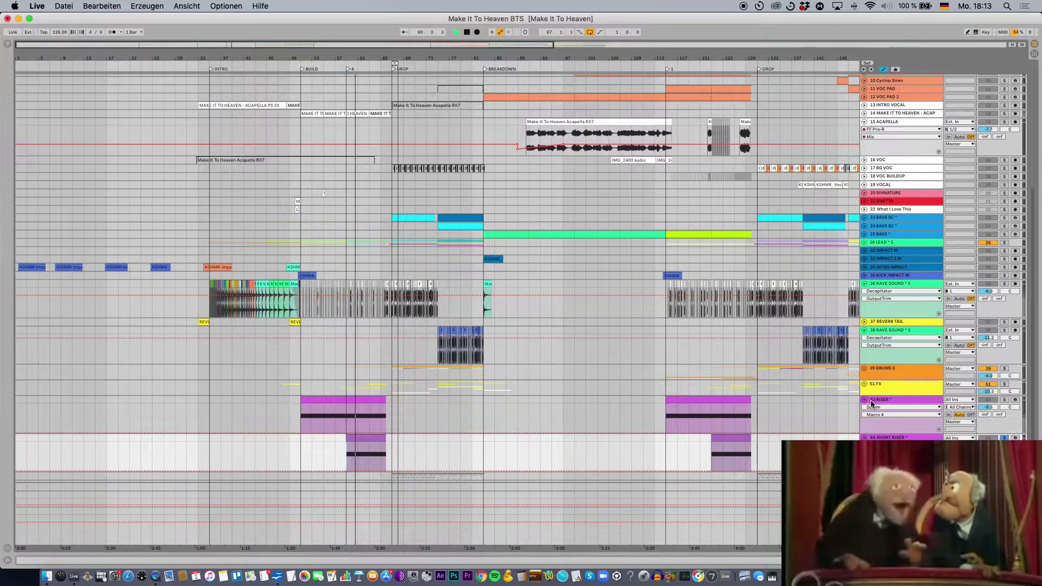
pyautogui.doubleClick(871, 439)
pyautogui.press('space')
pyautogui.scroll(-4, 623, 347)
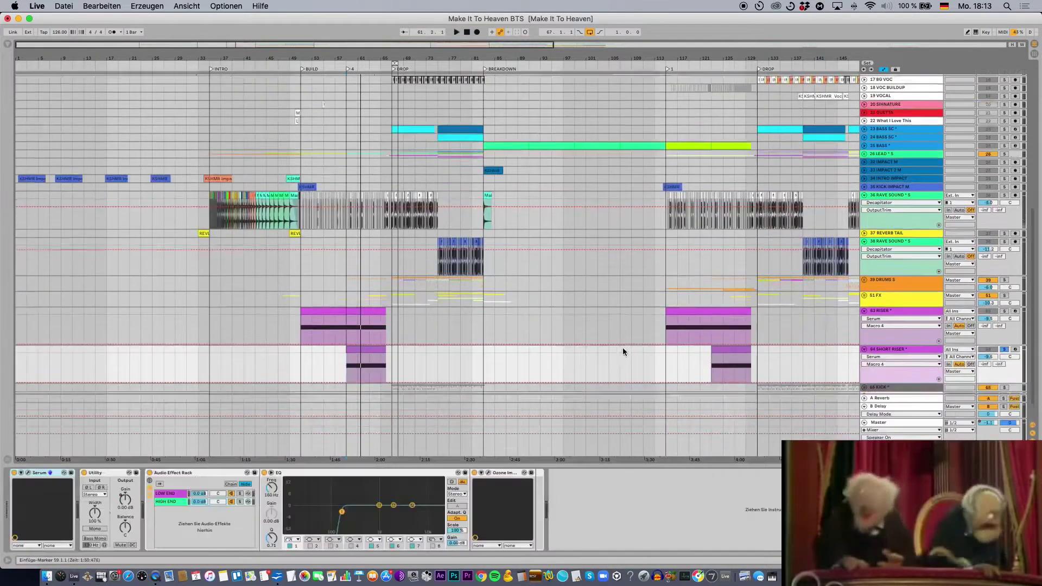
# Examine the LTBGF SERUM RISER patch of 64 SHORT RISER in Serum while playing the riser, and close the plug-in window
pyautogui.scroll(-1, 204, 437)
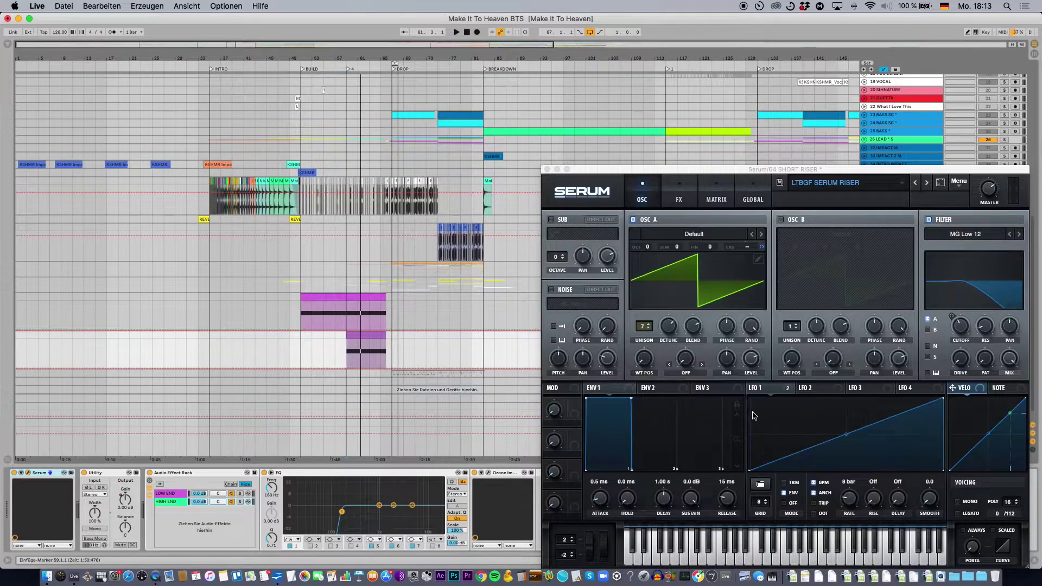
pyautogui.press('space')
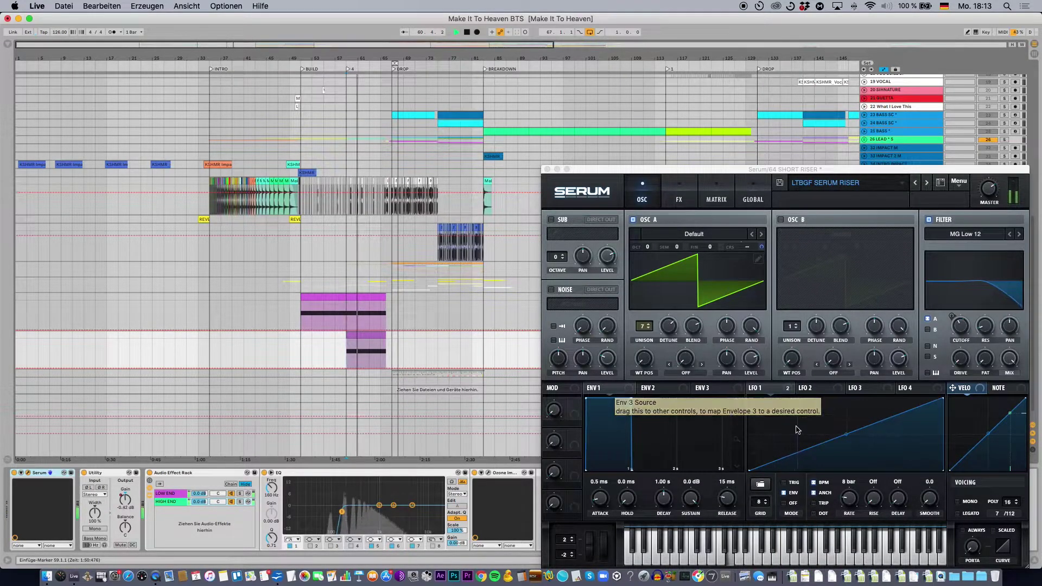
pyautogui.press('space')
pyautogui.click(547, 169)
# Solo 63 RISER, play its clip from the start of the build, and clear the solo
pyautogui.click(1004, 298)
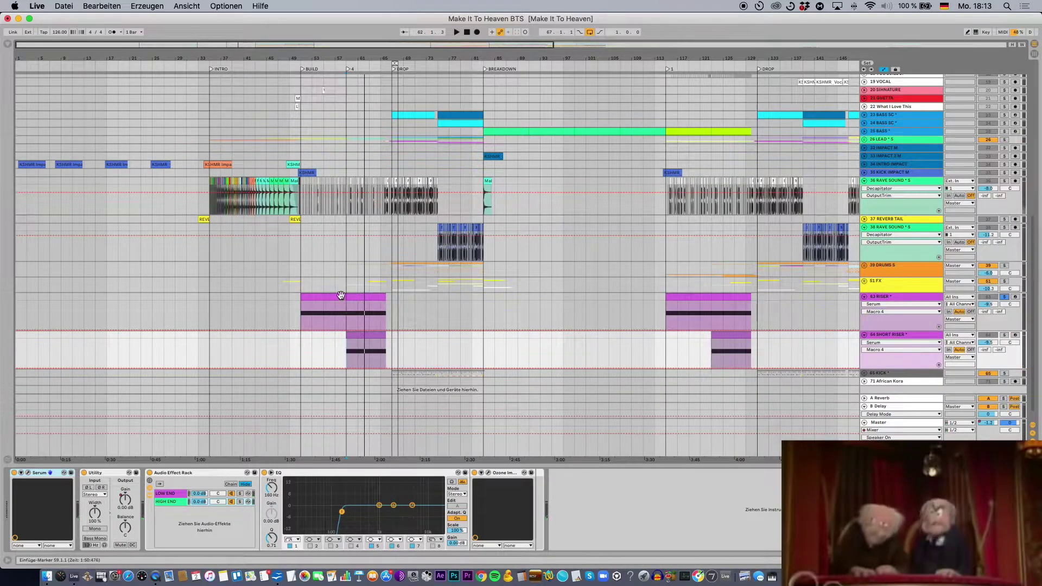
pyautogui.click(308, 297)
pyautogui.press('space')
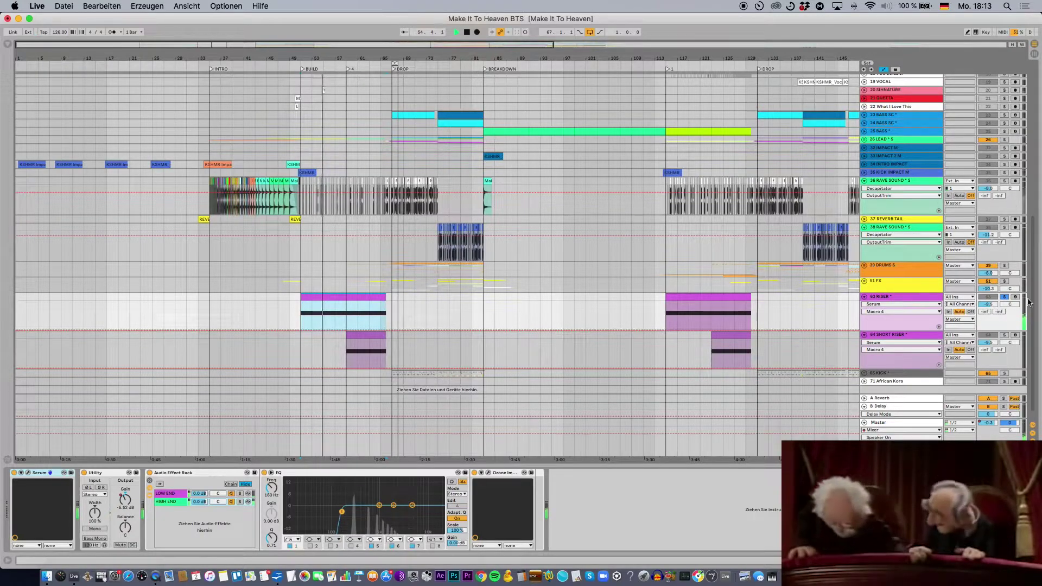
pyautogui.click(1004, 297)
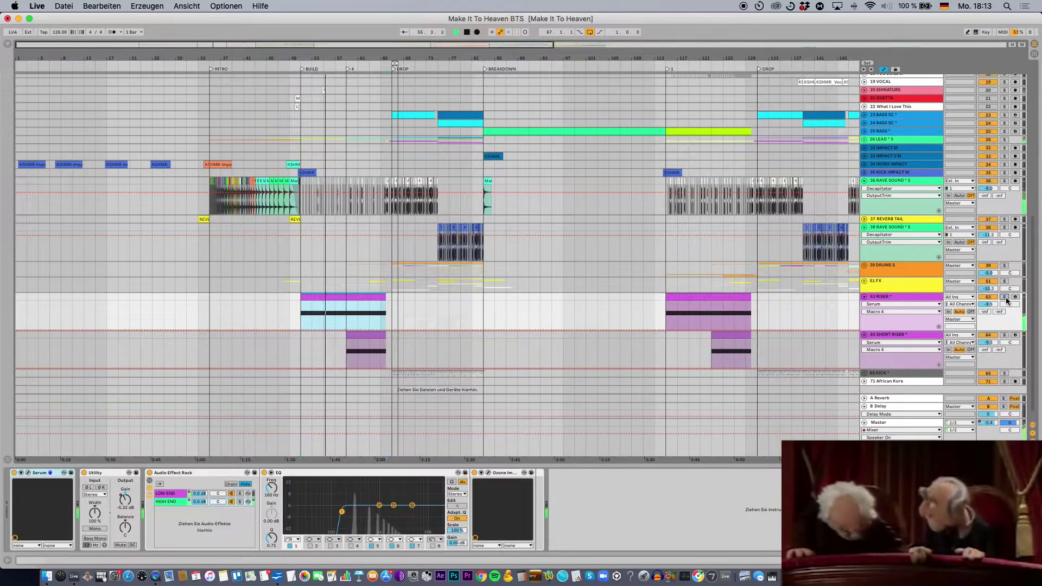
# Collapse the 63 RISER and 64 SHORT RISER lanes and unfold the 51 FX group to show its tracks
pyautogui.click(864, 297)
pyautogui.click(864, 305)
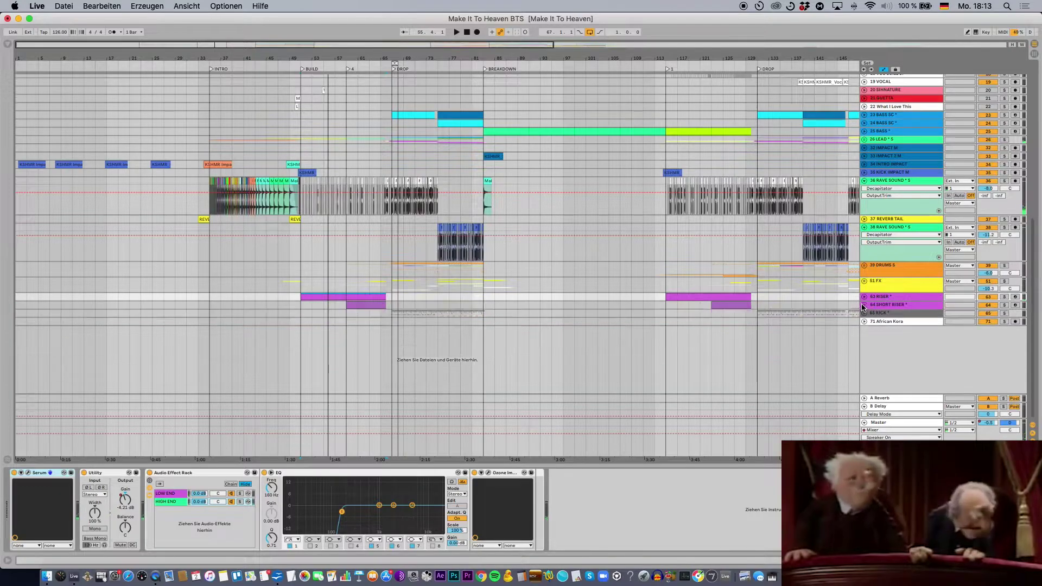
pyautogui.scroll(4, 852, 308)
pyautogui.click(867, 368)
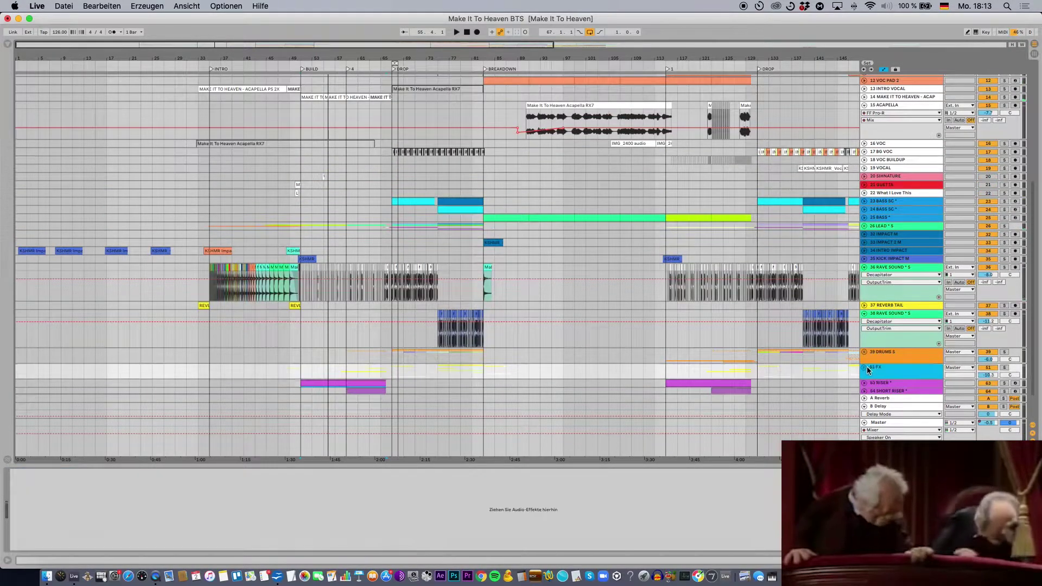
pyautogui.click(864, 367)
pyautogui.scroll(-8, 312, 368)
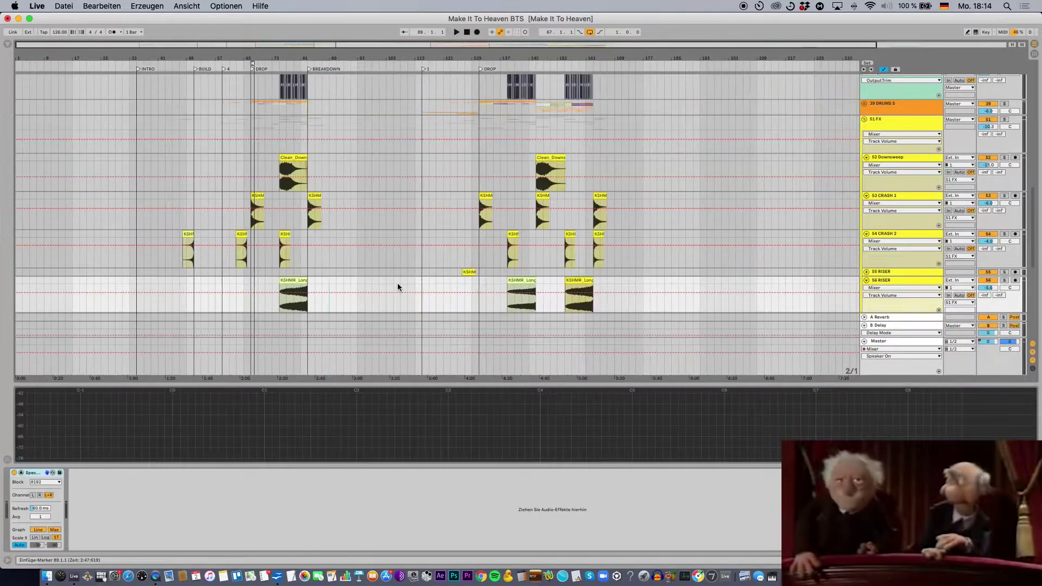
# Look over the riser, crash and noise clips in the 51 FX group and collapse its expanded track lanes
pyautogui.press('super+alt+l')
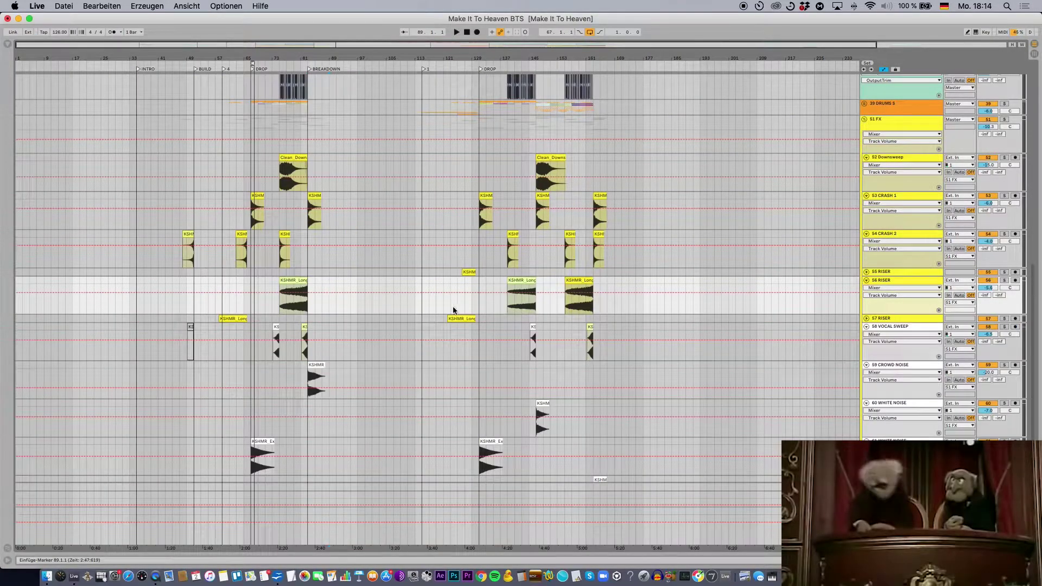
pyautogui.click(237, 258)
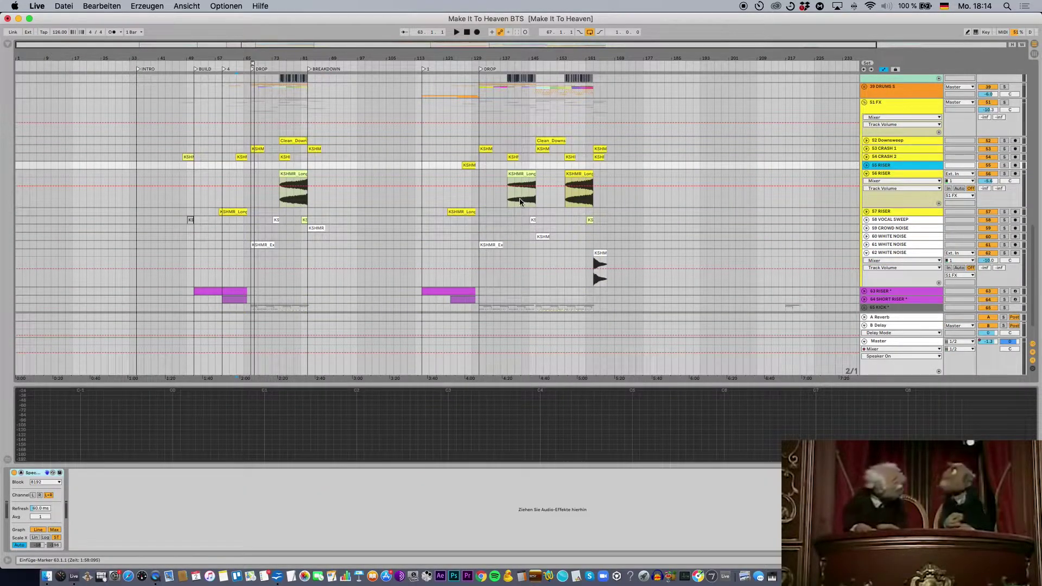
pyautogui.click(526, 201)
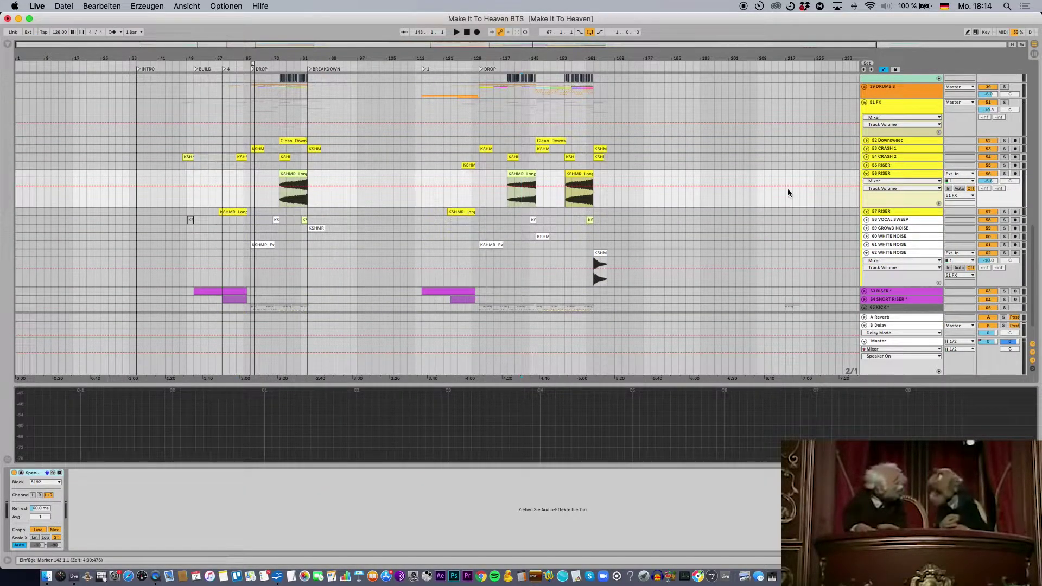
pyautogui.click(866, 254)
pyautogui.click(867, 206)
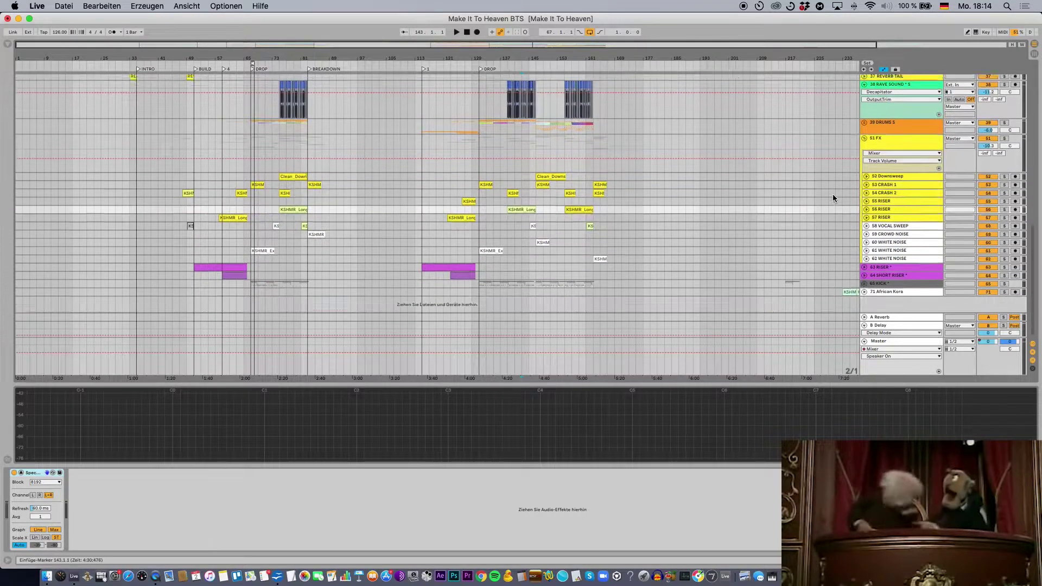
# Expand the 61 and 62 WHITE NOISE lanes in the 51 FX group to show their waveforms
pyautogui.scroll(3, 847, 193)
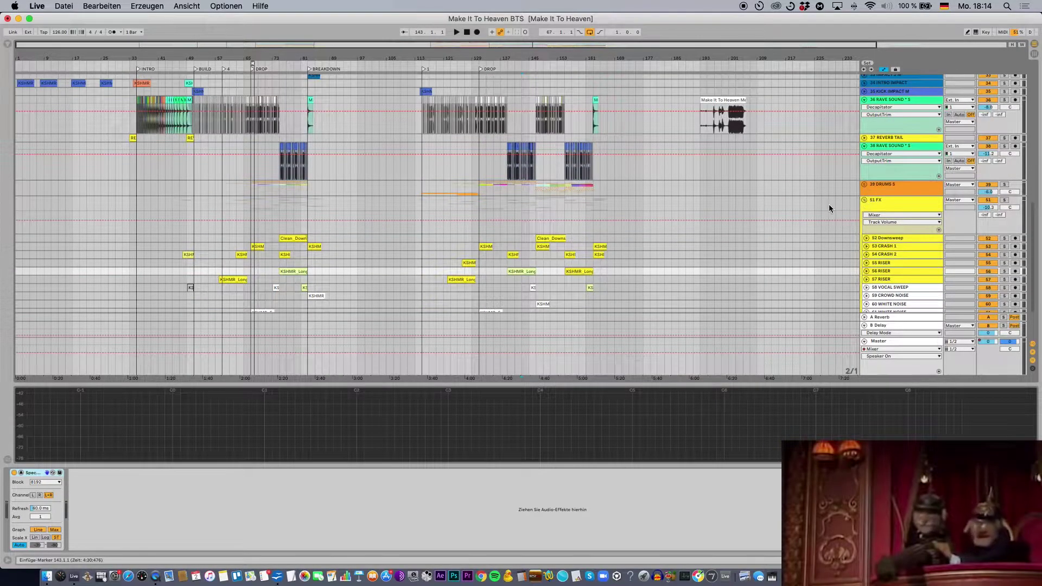
pyautogui.scroll(-3, 731, 216)
pyautogui.click(867, 252)
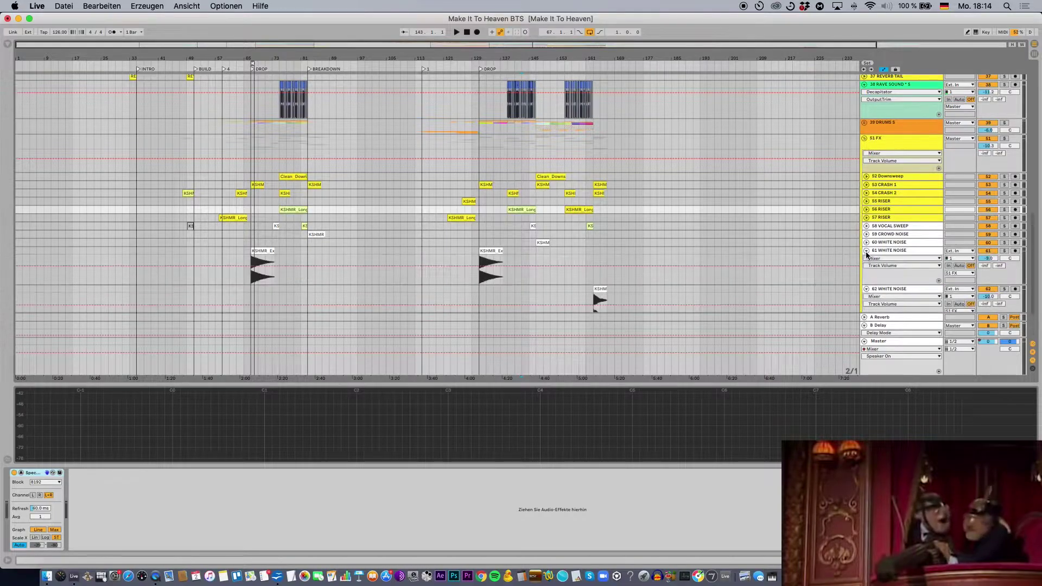
# Solo the 61 and 62 WHITE NOISE tracks in turn and play their clips
pyautogui.scroll(-1, 863, 251)
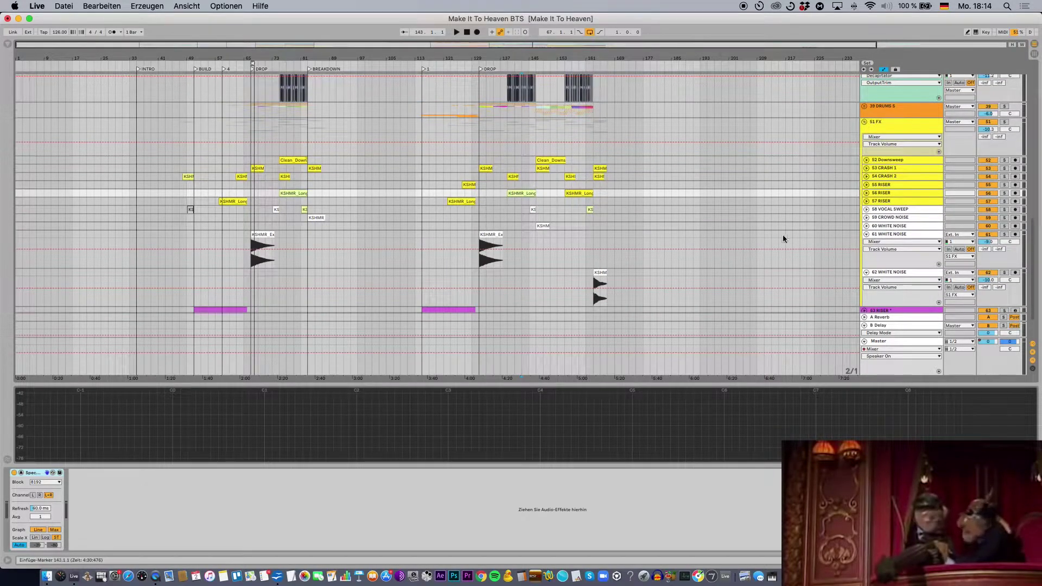
pyautogui.click(491, 234)
pyautogui.click(1004, 269)
pyautogui.press('space')
pyautogui.click(270, 268)
pyautogui.click(601, 307)
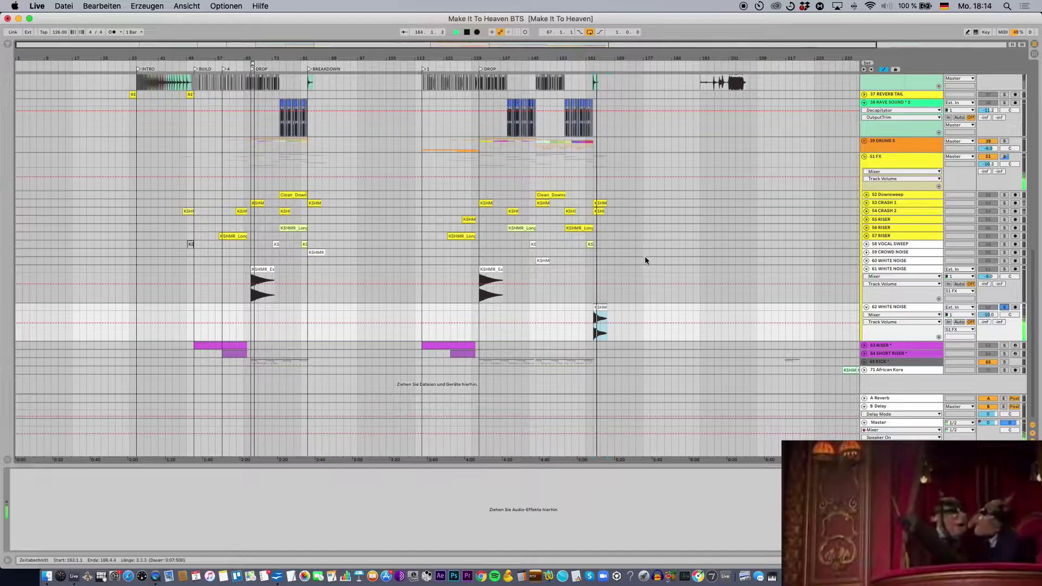
# Expand the 60 WHITE NOISE lane, solo the track and play its clip from bar 147
pyautogui.click(541, 260)
pyautogui.click(866, 260)
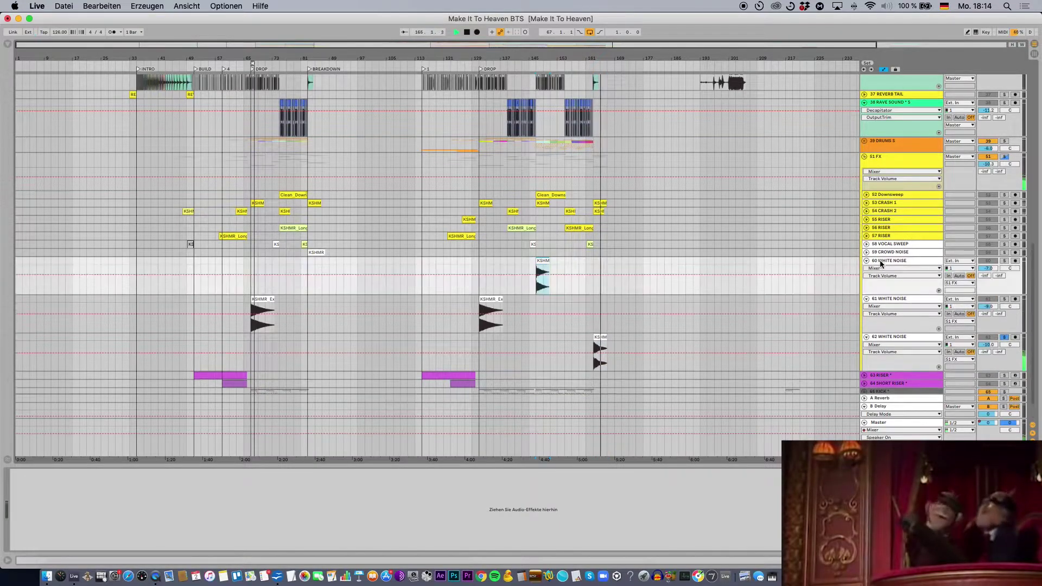
pyautogui.click(1004, 260)
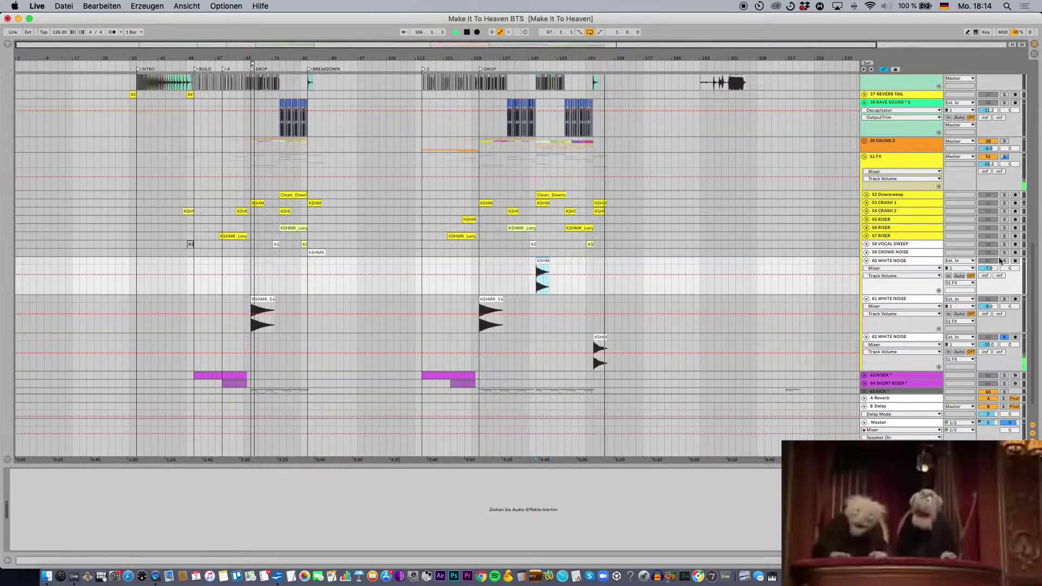
pyautogui.press('space')
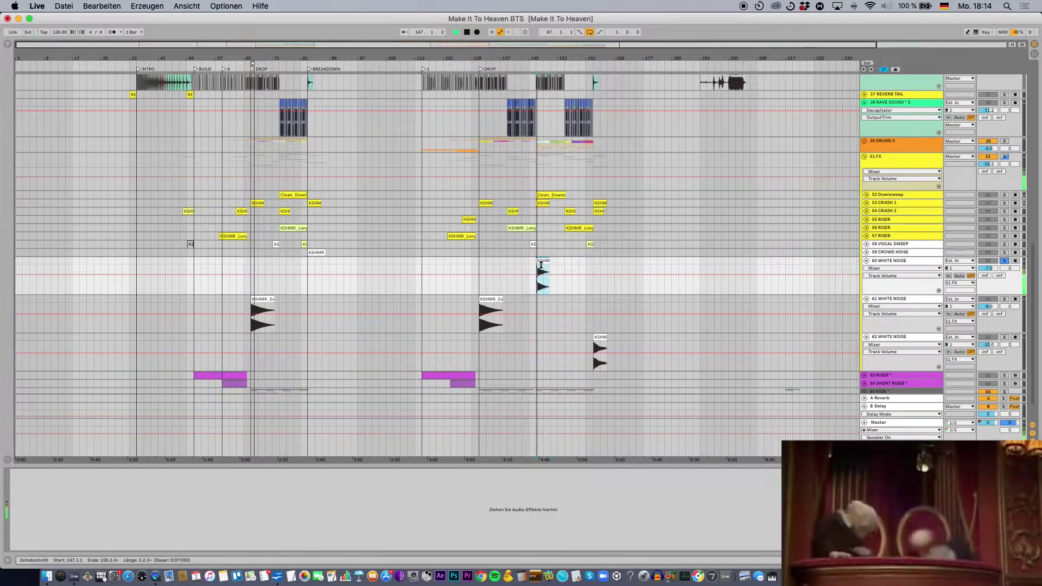
# Expand the 57 RISER lane and play its soloed long sweep clip leading into the second drop
pyautogui.click(470, 237)
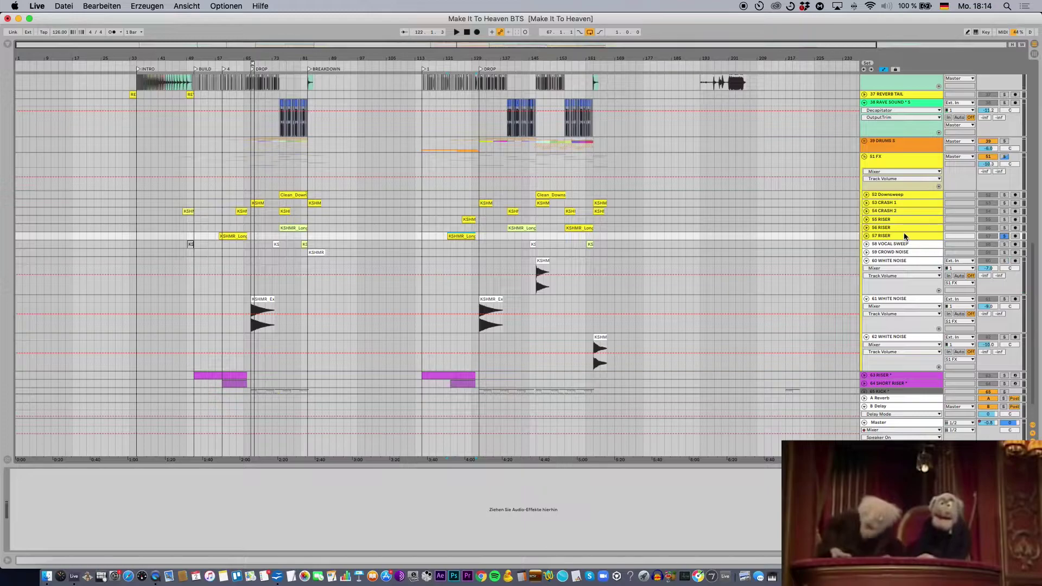
pyautogui.click(867, 237)
pyautogui.click(464, 264)
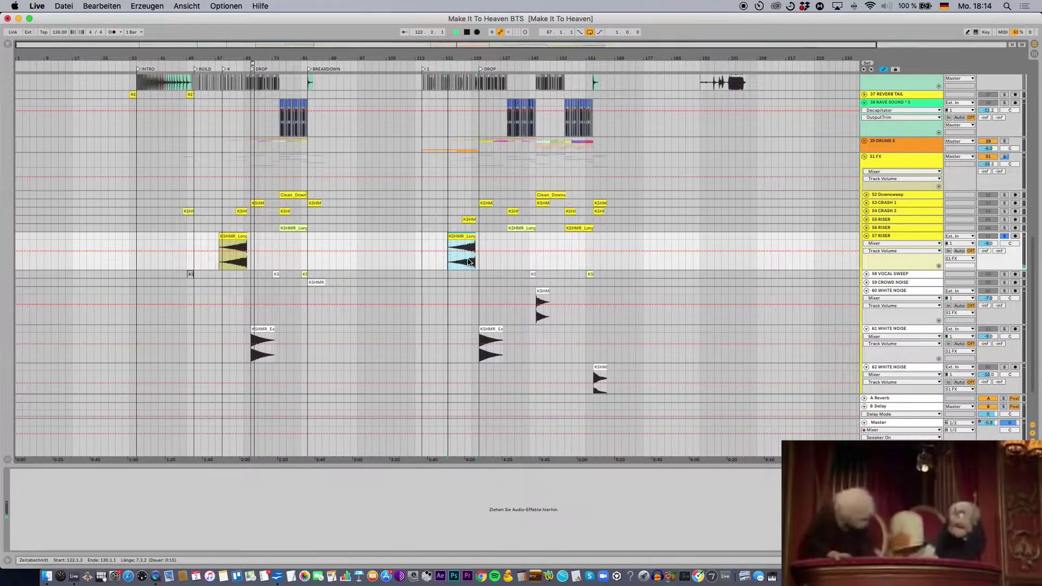
pyautogui.press('space')
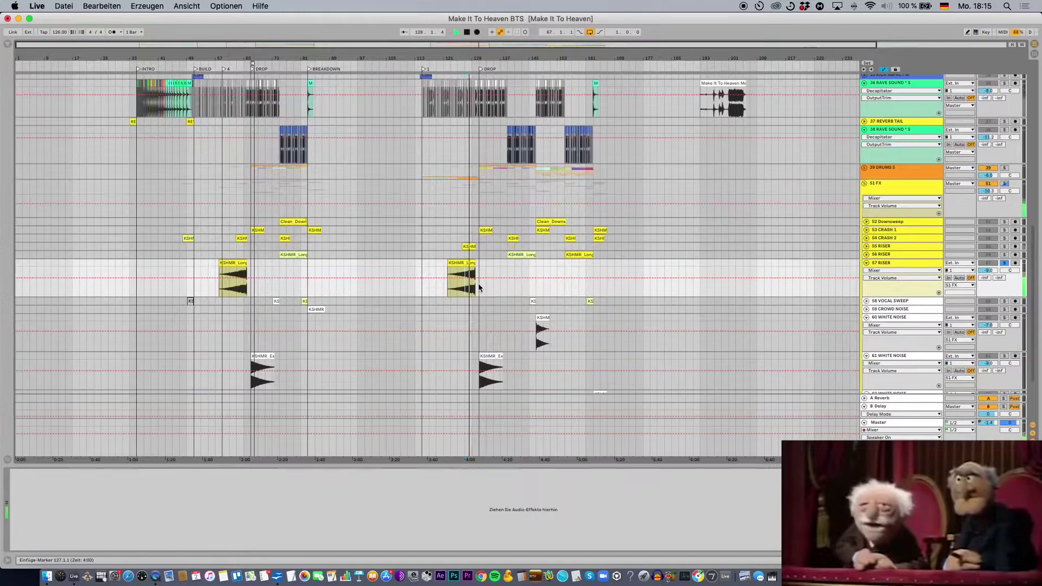
# Open the 56 RISER long sweep clip from the second drop and place a copy of it at bar 177
pyautogui.click(511, 257)
pyautogui.doubleClick(511, 257)
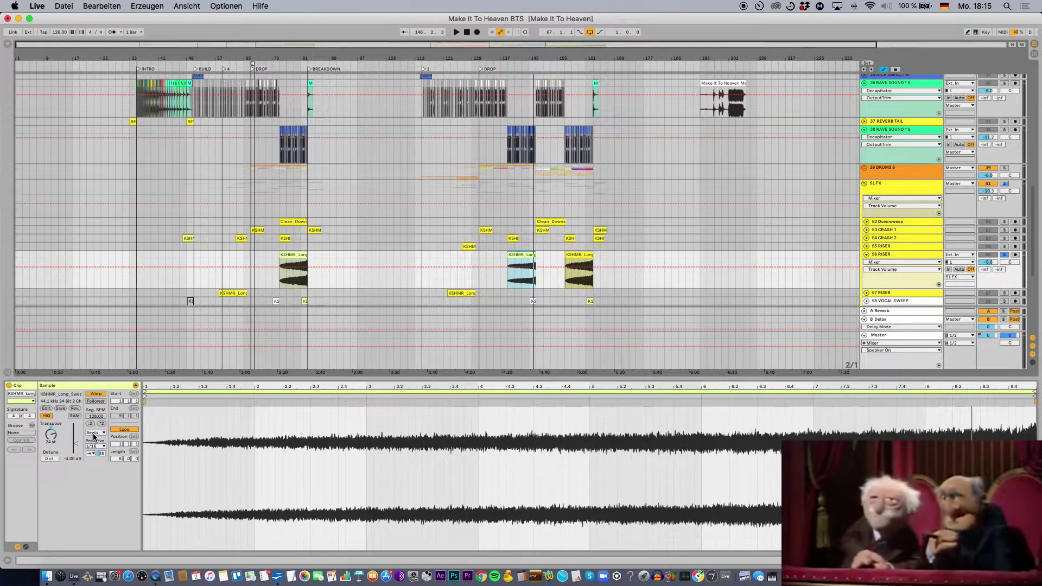
pyautogui.moveTo(553, 258); pyautogui.dragTo(660, 256)
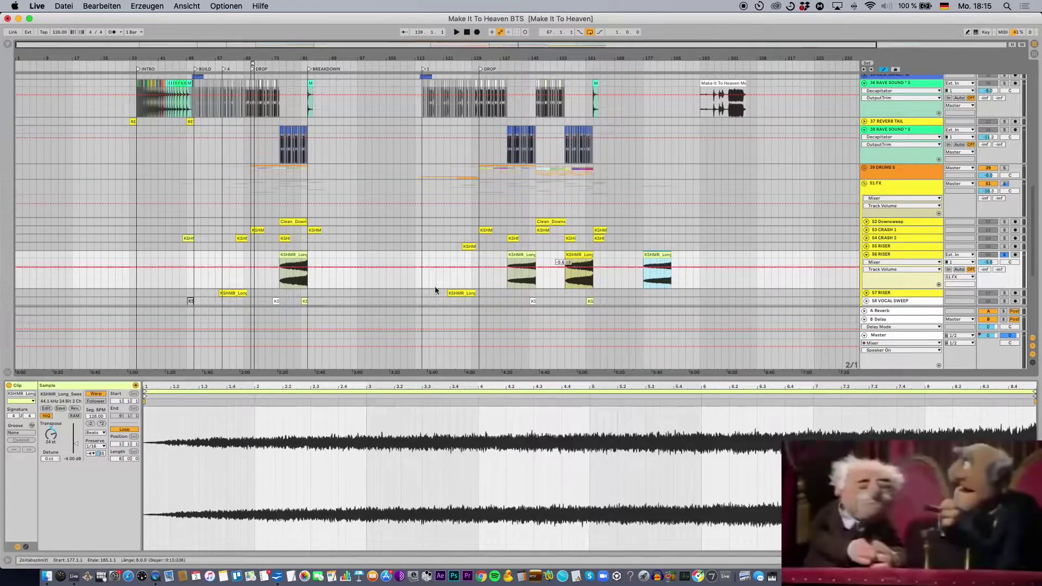
# Turn off Warp for the copied sweep, play it, and turn Warp back on
pyautogui.click(96, 394)
pyautogui.press('space')
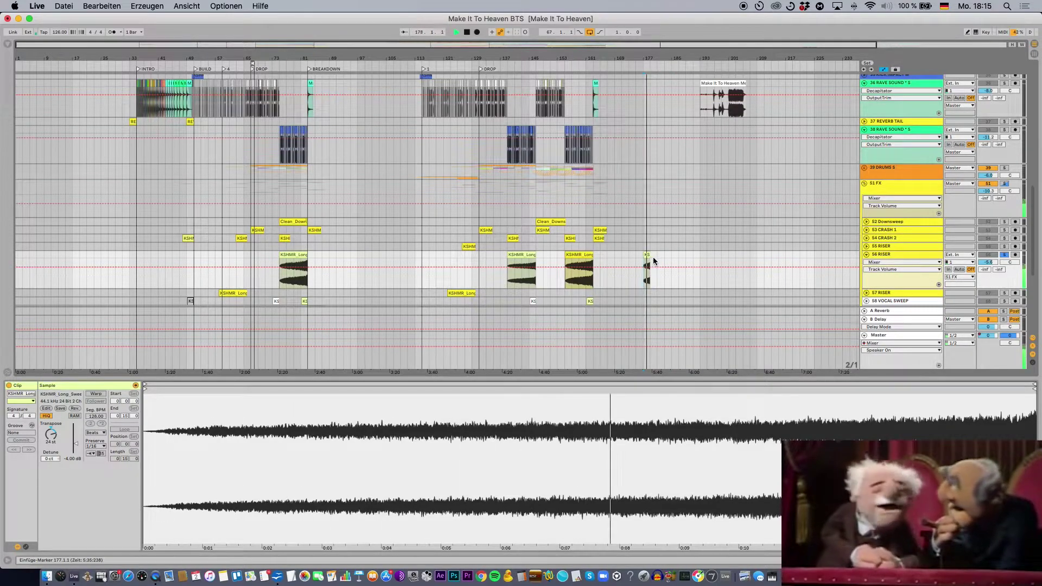
pyautogui.press('space')
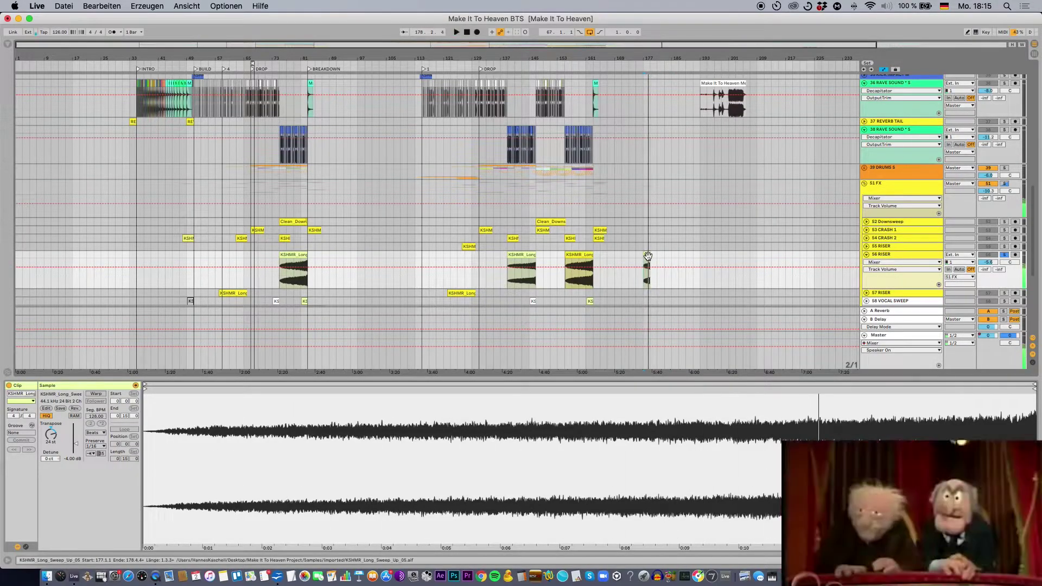
pyautogui.click(95, 395)
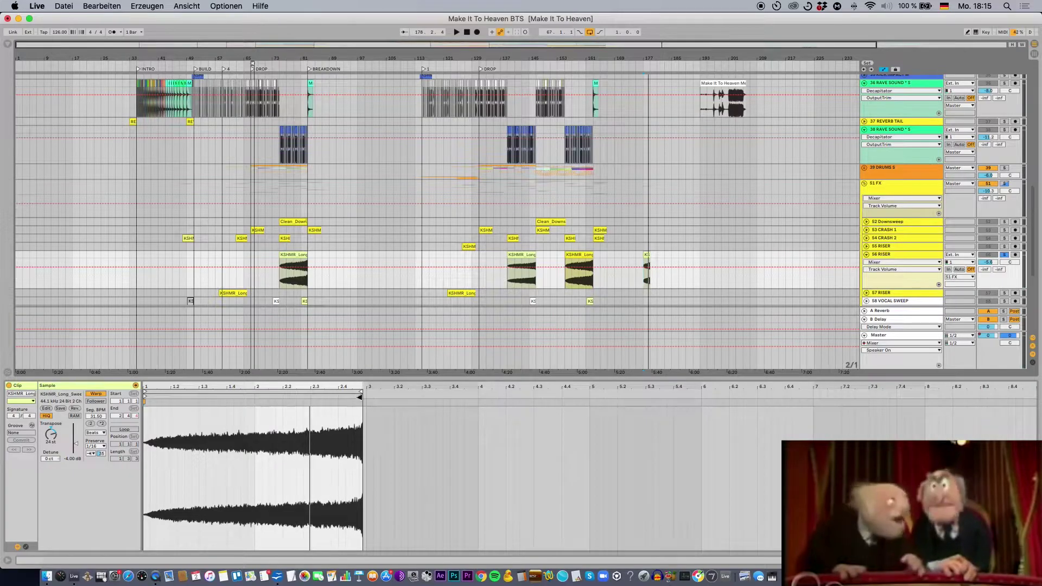
# Stretch the copied sweep's warped sample to about eight bars and extend the clip's end to match
pyautogui.moveTo(363, 415); pyautogui.dragTo(1037, 411)
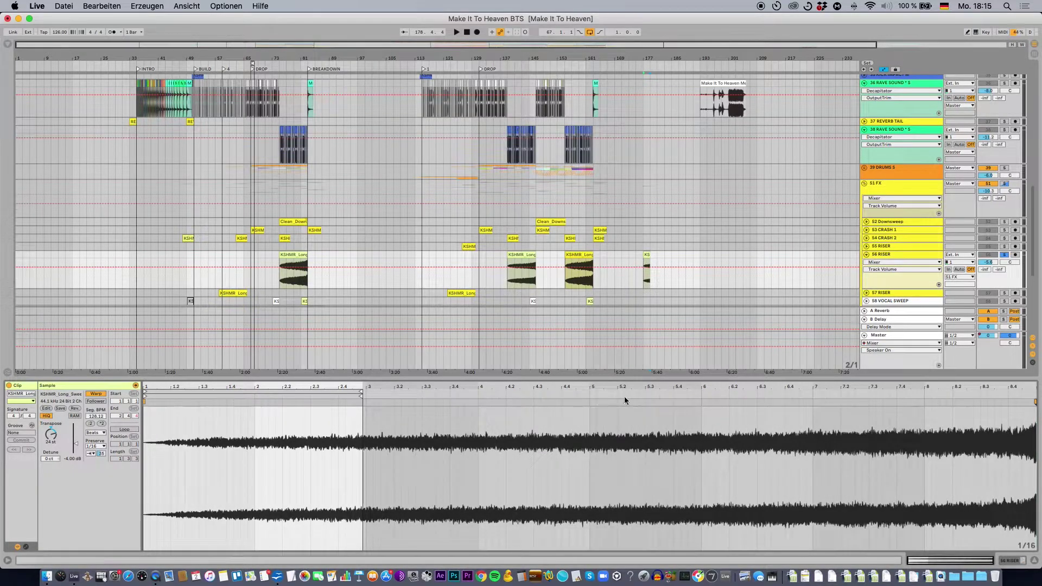
pyautogui.moveTo(360, 392); pyautogui.dragTo(892, 404)
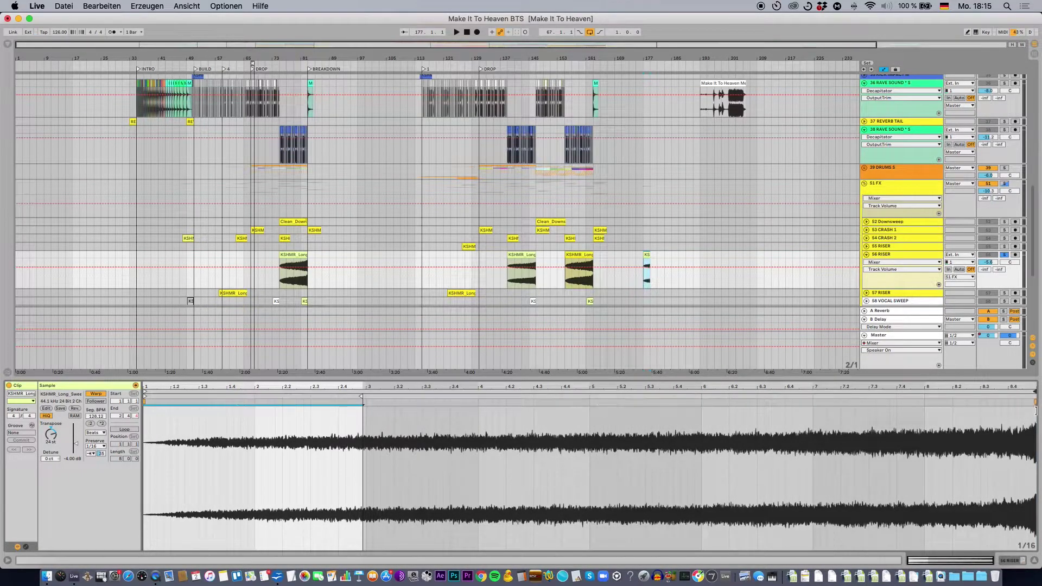
pyautogui.moveTo(359, 396); pyautogui.dragTo(1037, 396)
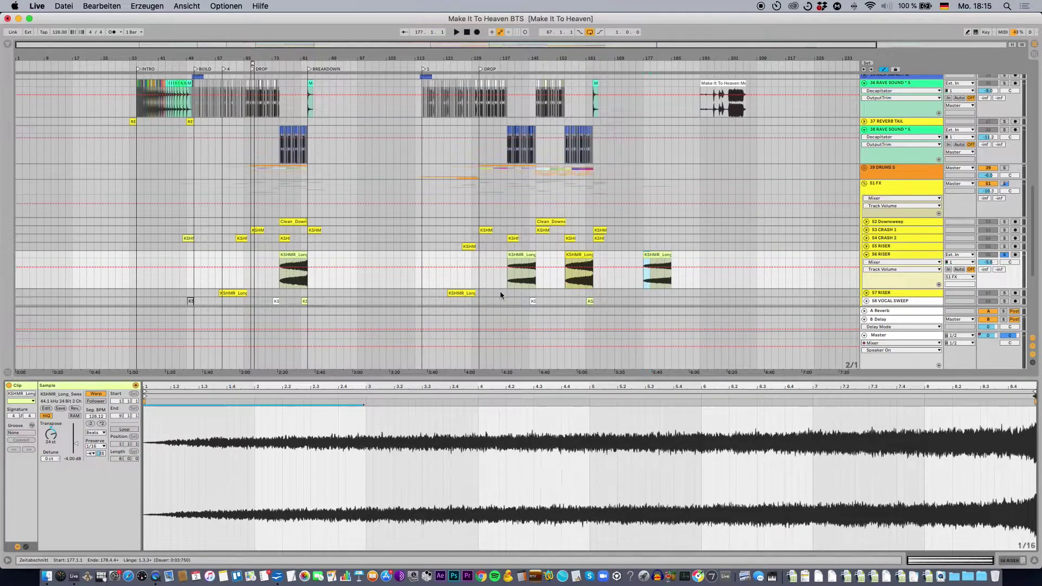
# Set the copied sweep's transposition to 0 st and its warp mode to Complex Pro, and play it
pyautogui.press('space')
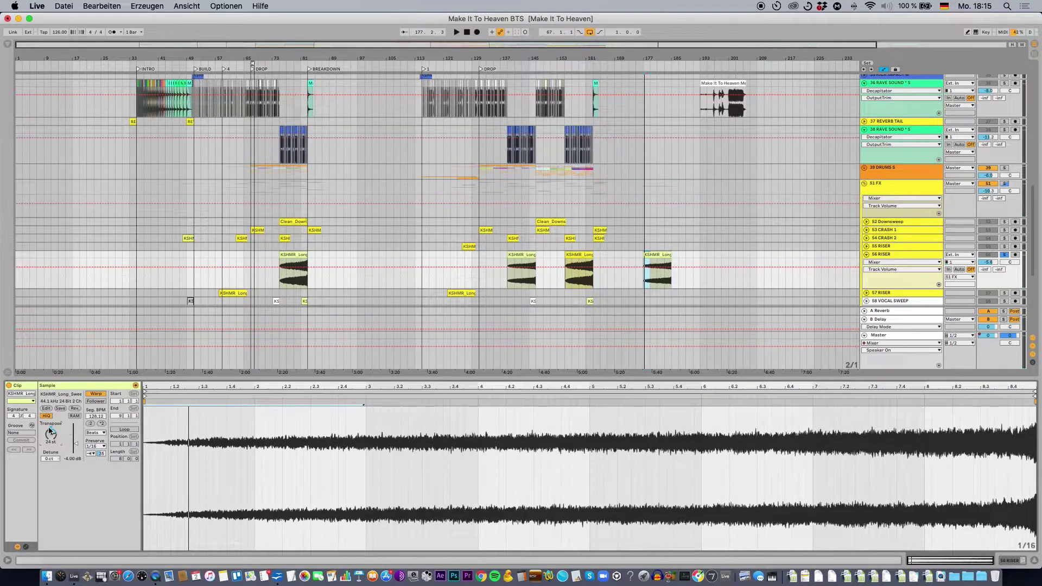
pyautogui.click(93, 433)
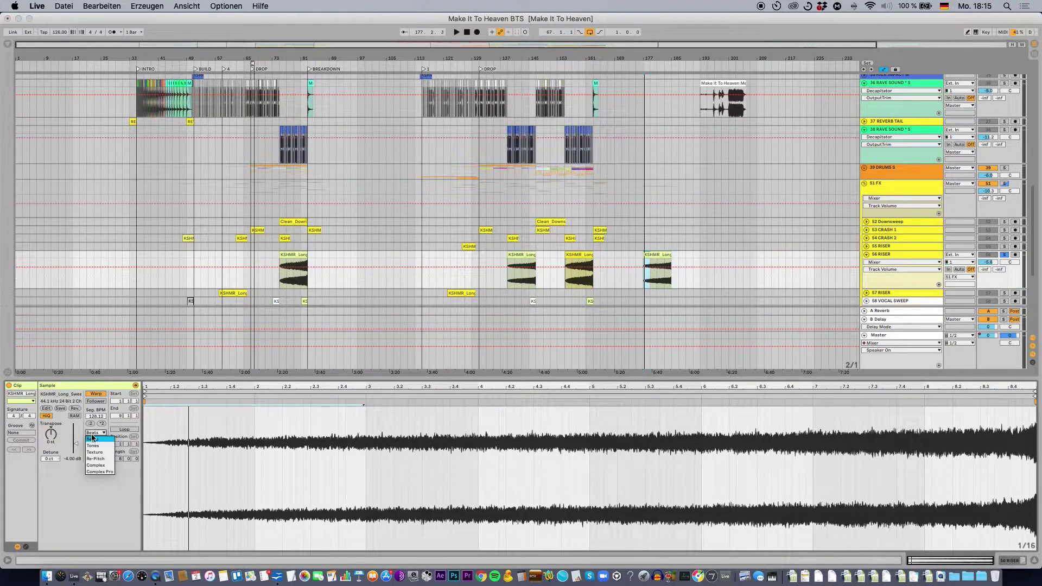
pyautogui.click(99, 471)
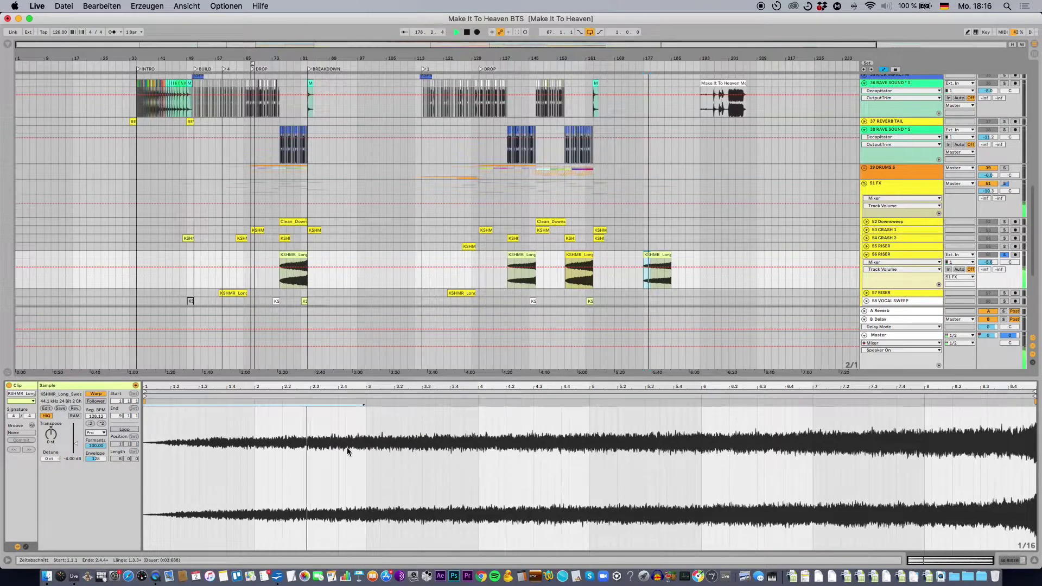
pyautogui.press('space')
# Set the copied sweep's warp mode to Beats and adjust its transient envelope while playing it
pyautogui.click(94, 433)
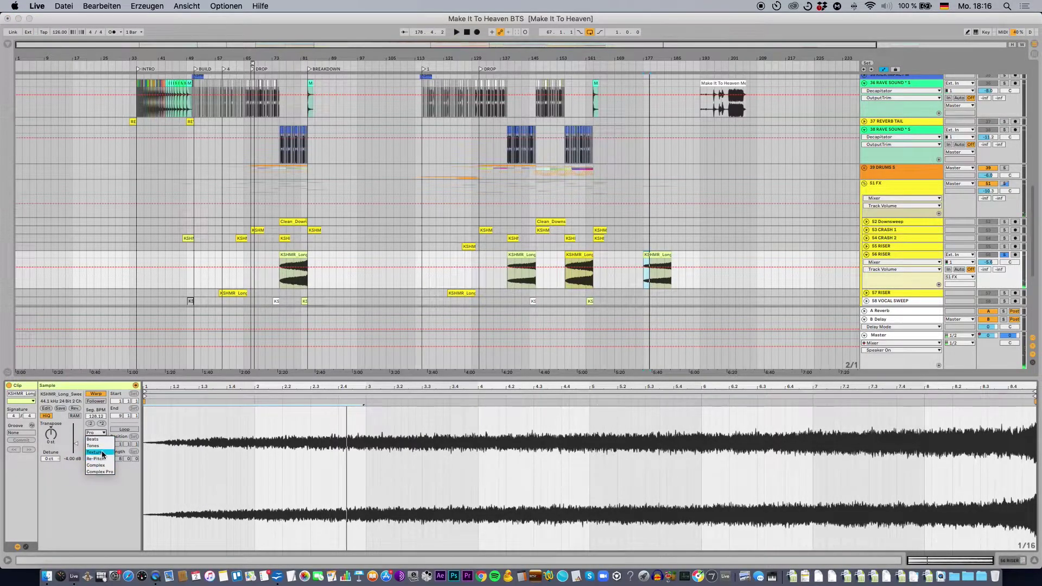
pyautogui.click(94, 439)
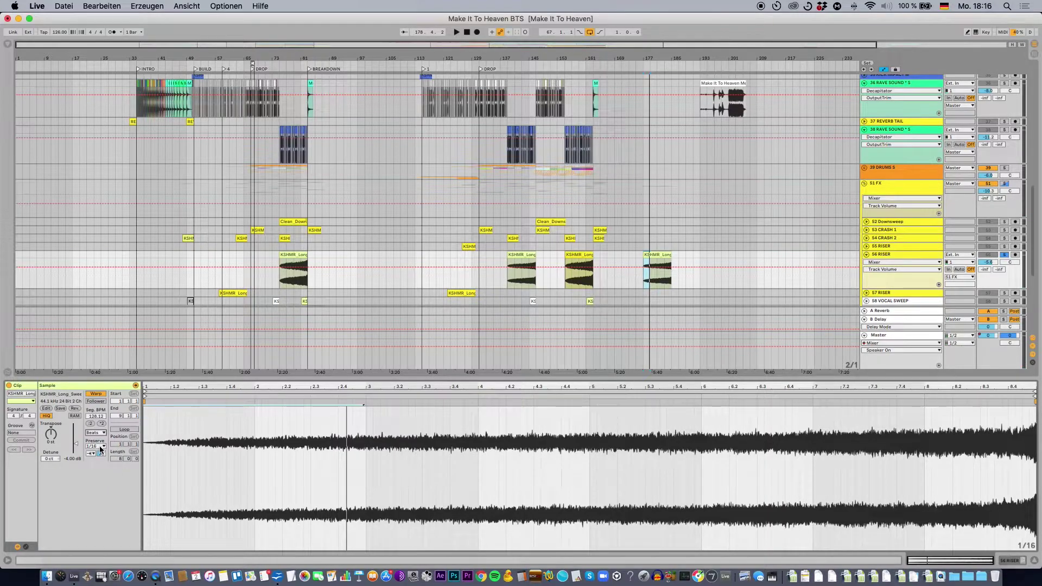
pyautogui.press('space')
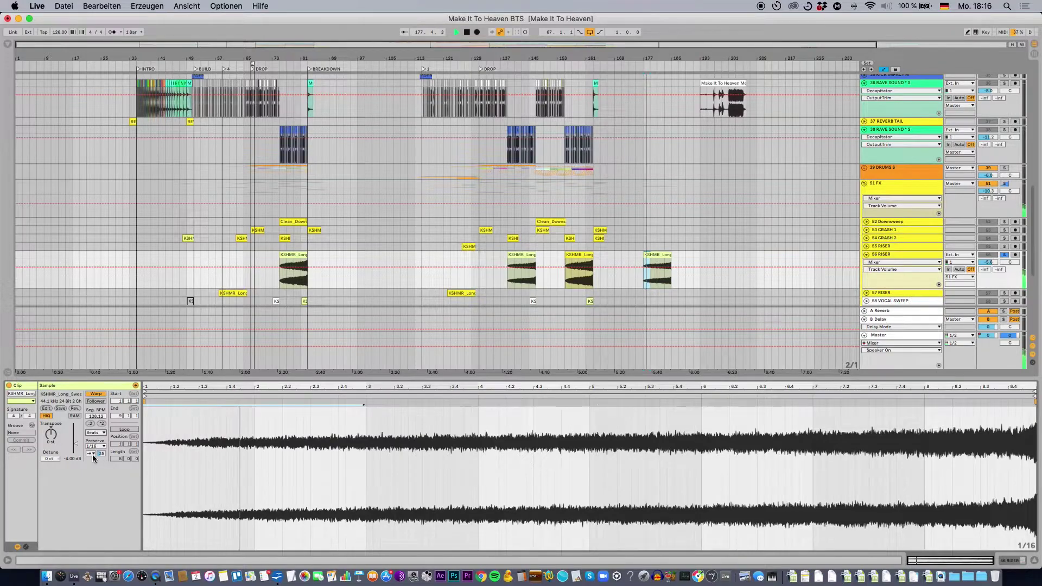
pyautogui.moveTo(102, 454)
pyautogui.mouseDown()
pyautogui.moveTo(101, 402)
pyautogui.moveTo(101, 476)
pyautogui.moveTo(100, 461)
pyautogui.mouseUp()
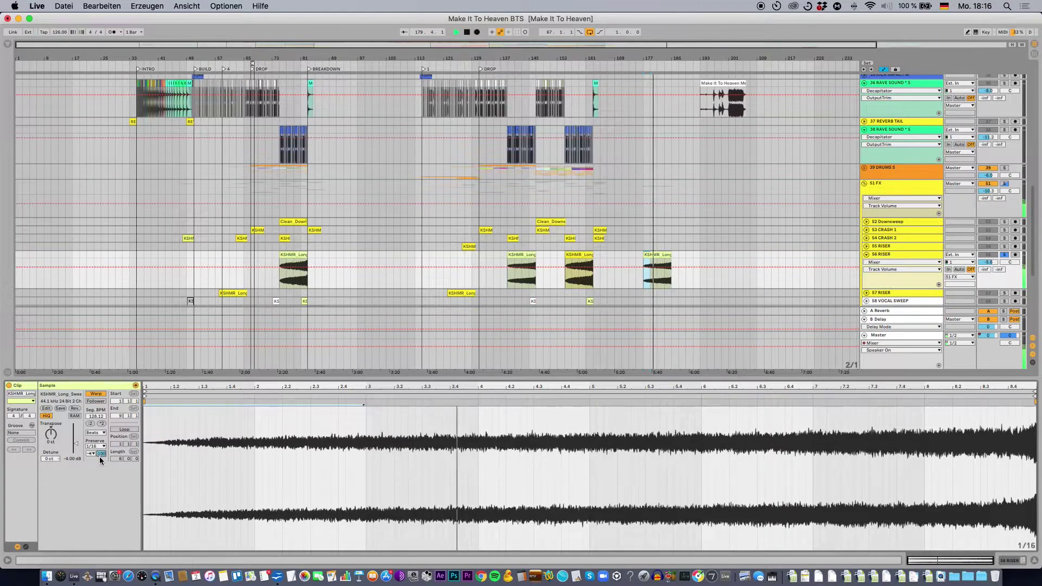
# Play the soloed 54 CRASH 2 clip at bar 139 and clear the solo
pyautogui.click(679, 256)
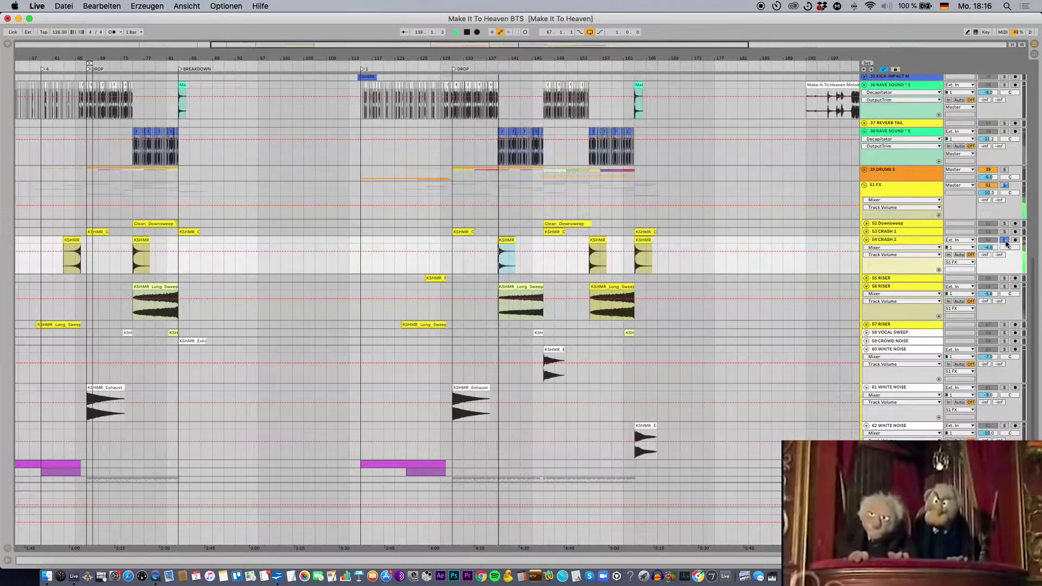
pyautogui.click(1005, 240)
pyautogui.press('space')
# Collapse the 54 CRASH 2, 56 RISER and 60 to 62 WHITE NOISE lanes in the 51 FX group
pyautogui.click(866, 240)
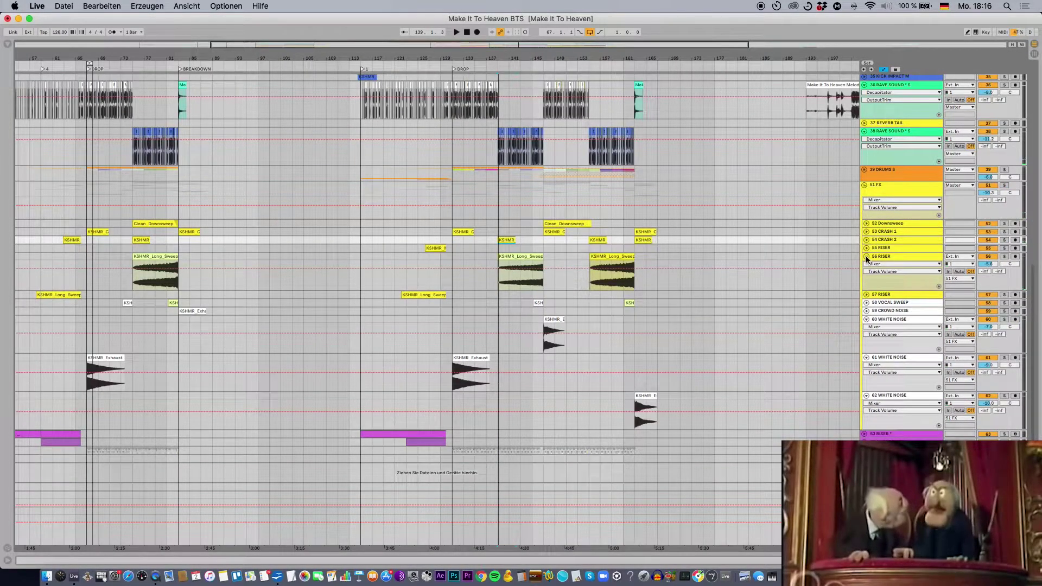
pyautogui.click(866, 256)
pyautogui.click(866, 264)
pyautogui.click(866, 264)
pyautogui.click(866, 289)
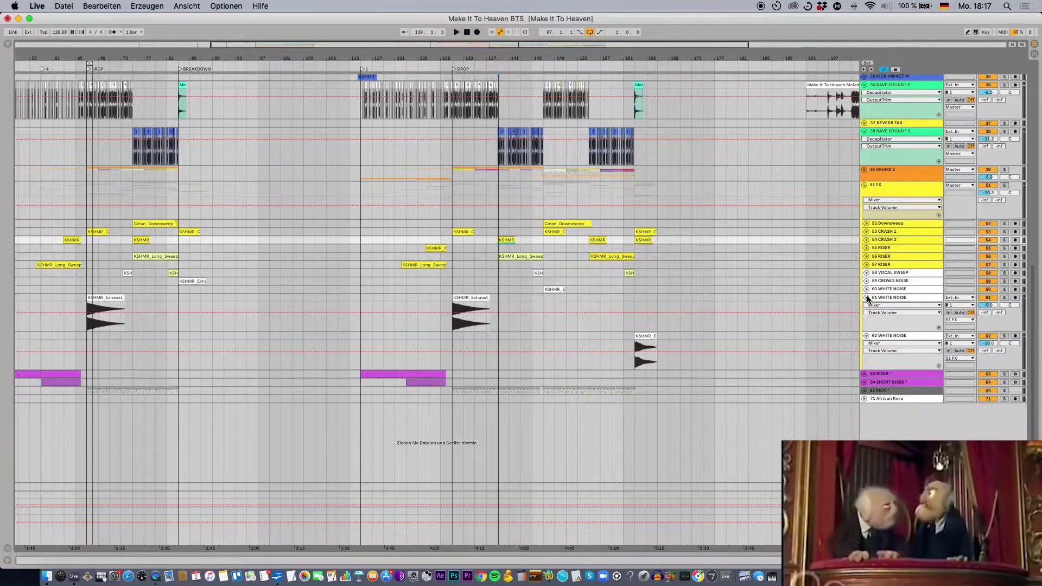
pyautogui.click(866, 297)
pyautogui.click(866, 306)
# Unfold the 39 DRUMS S group and audition 45 SHAKER 2 and 41 HH soloed in the drops
pyautogui.scroll(3, 714, 280)
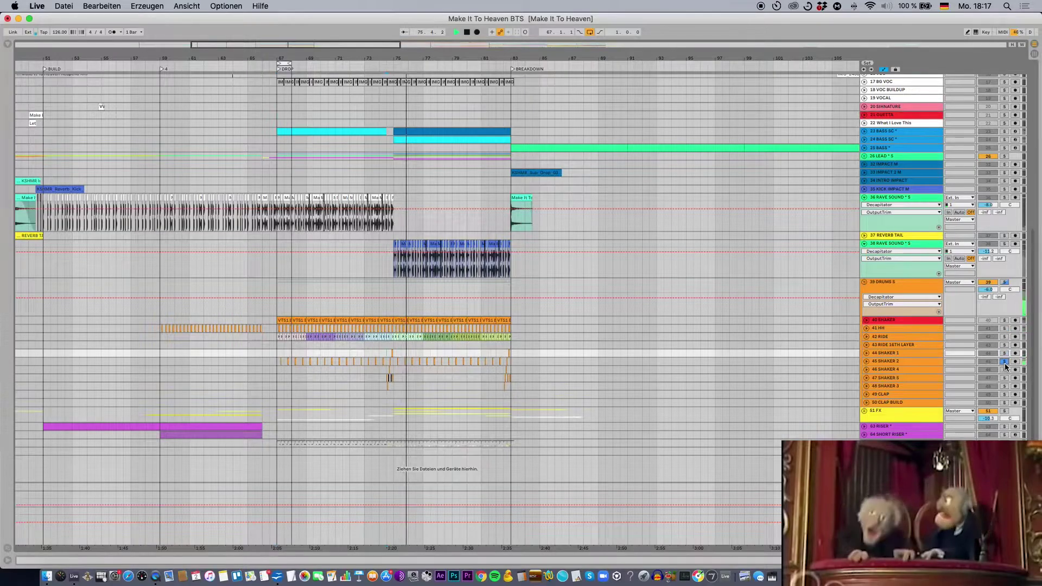
pyautogui.click(1005, 361)
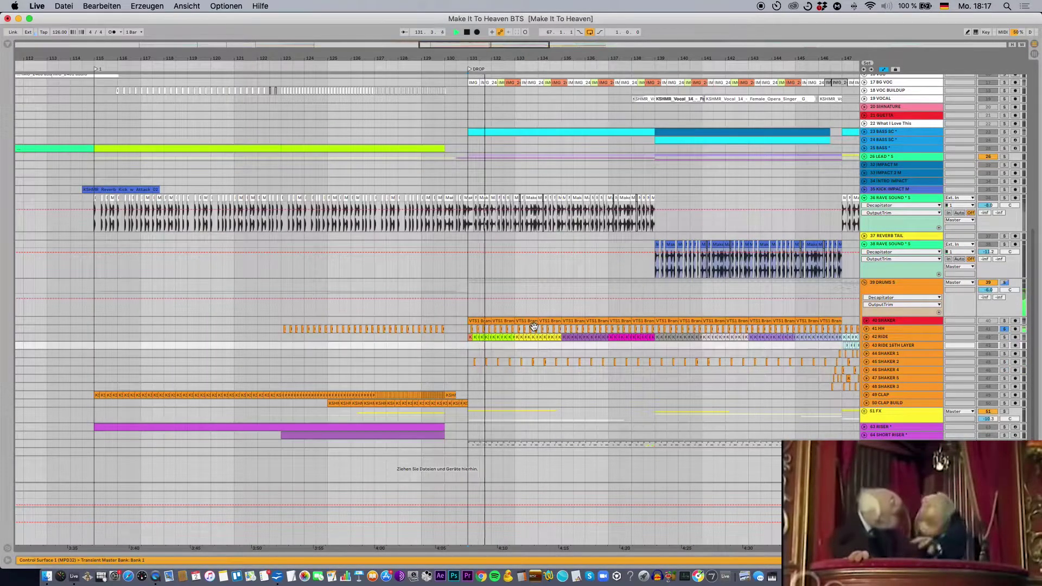
pyautogui.hscroll(5, 543, 328)
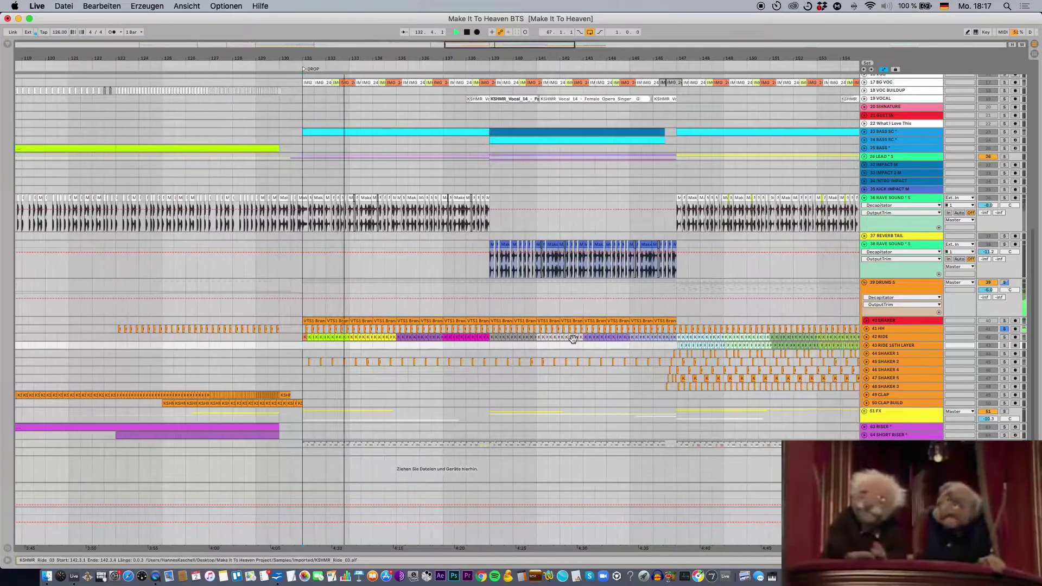
pyautogui.hscroll(2, 573, 339)
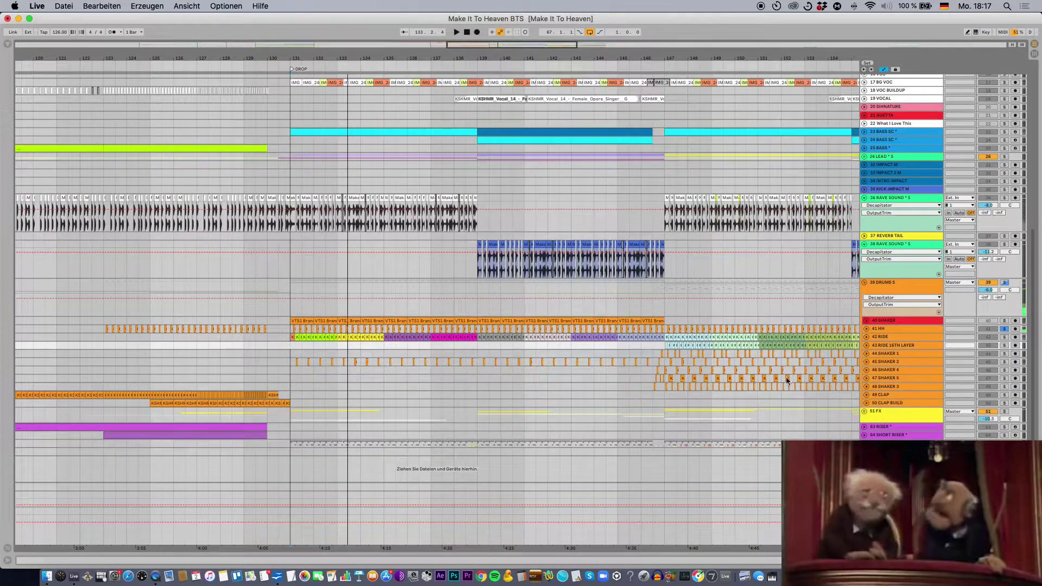
# Expand the 48 SHAKER 3 lane around bars 147 to 151 and play the track soloed from one of its clips
pyautogui.click(771, 378)
pyautogui.press('+')
pyautogui.press('+')
pyautogui.press('+')
pyautogui.press('+')
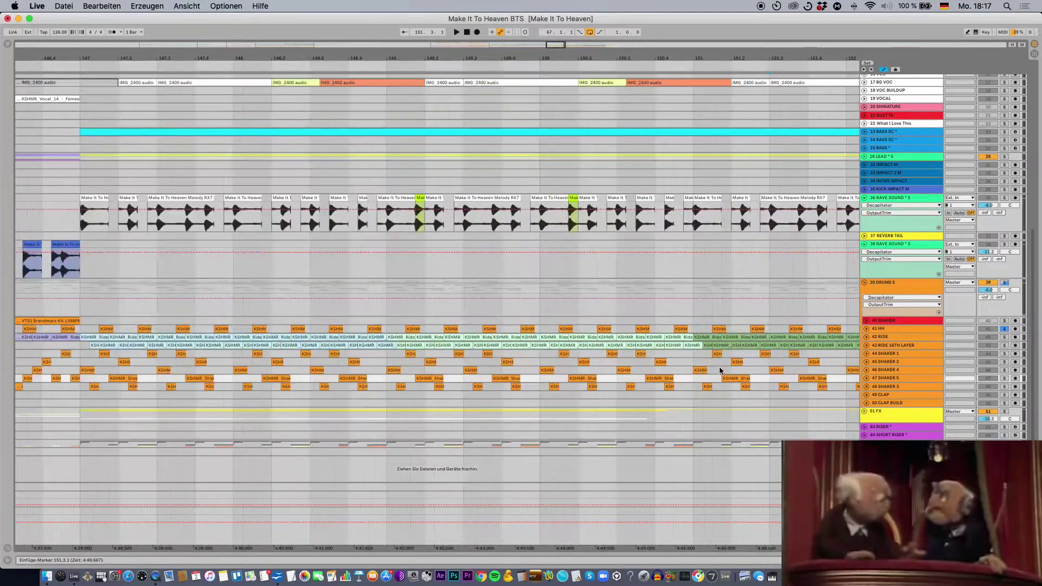
pyautogui.click(867, 387)
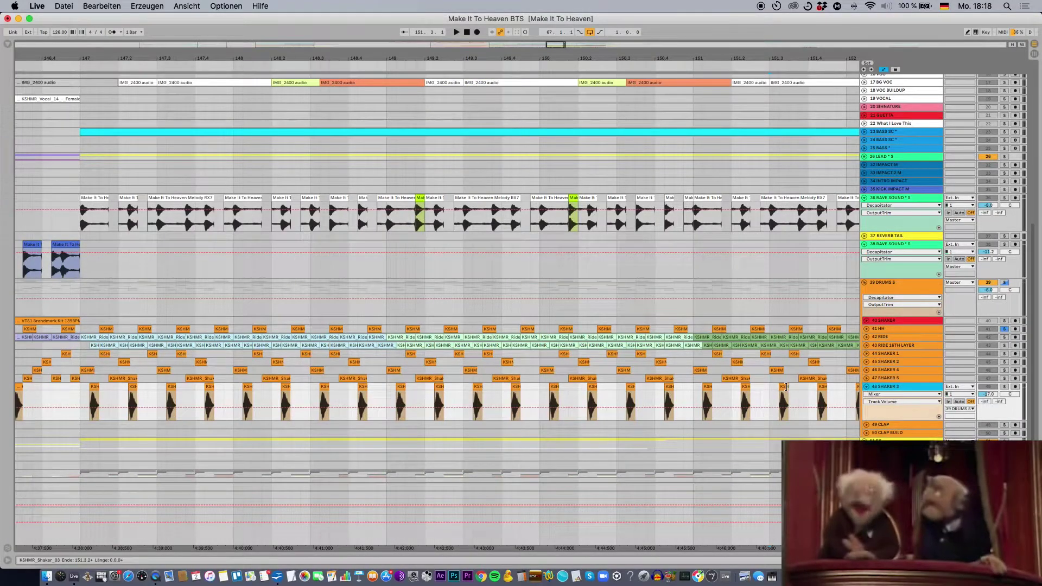
pyautogui.click(671, 386)
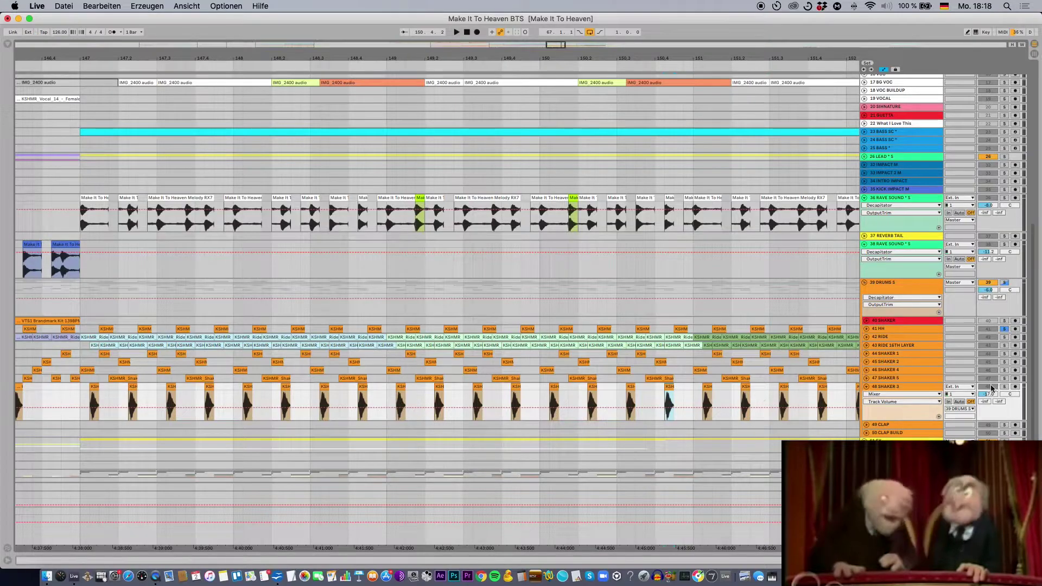
# Show the Transient Master devices on 43 RIDE 16TH LAYER and solo that track around bar 149
pyautogui.doubleClick(892, 345)
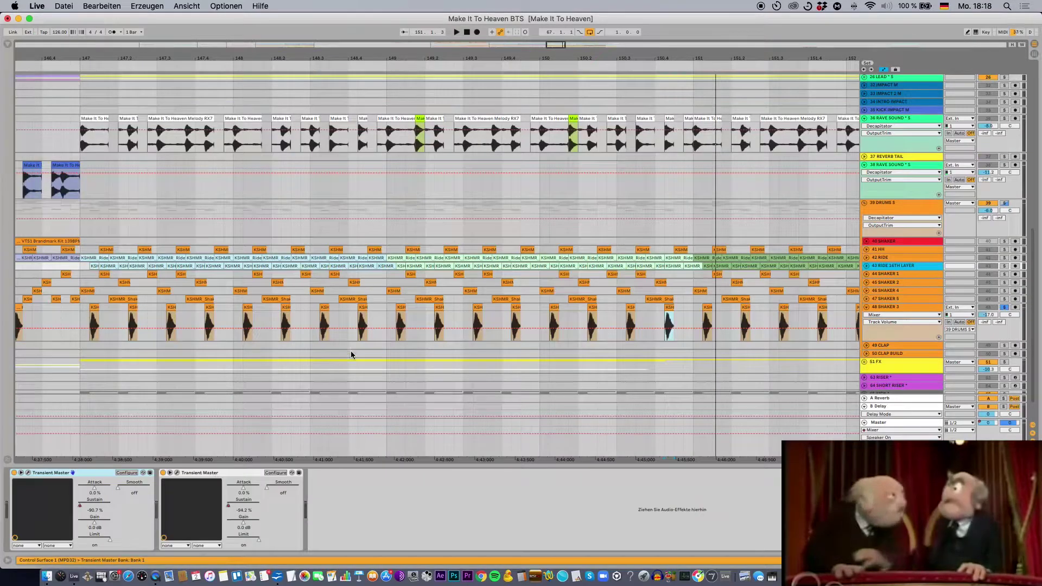
pyautogui.click(389, 300)
pyautogui.press('-')
pyautogui.press('-')
pyautogui.click(1005, 266)
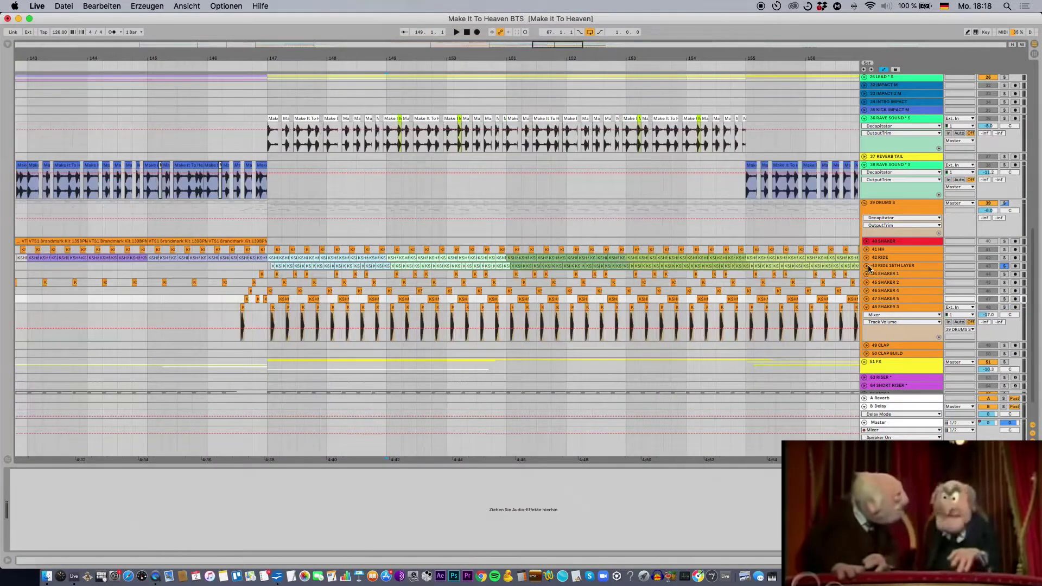
# Expand the 43 RIDE 16TH LAYER lane and play the soloed track from bar 147
pyautogui.click(866, 266)
pyautogui.press('space')
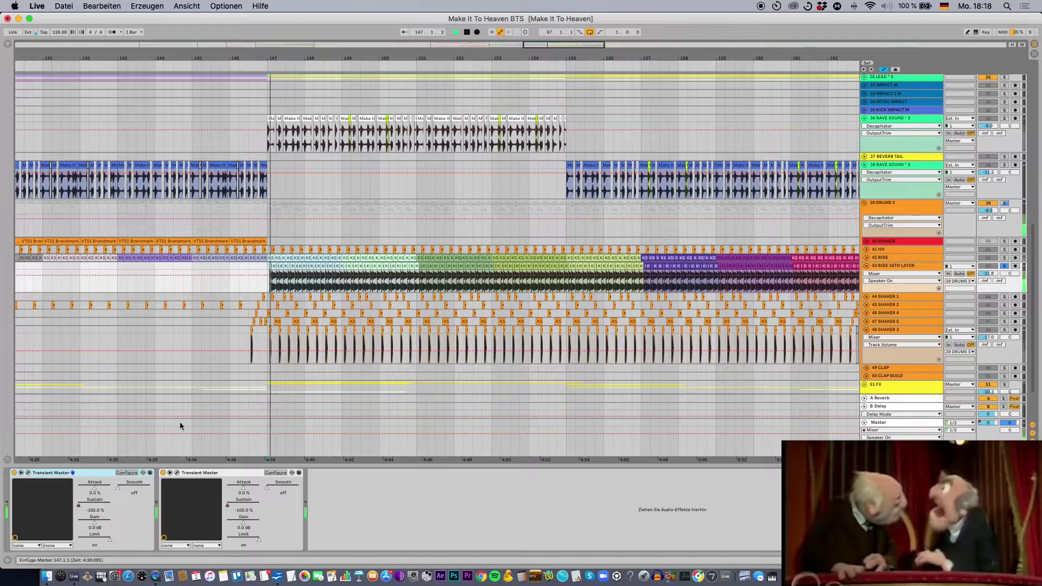
pyautogui.press('space')
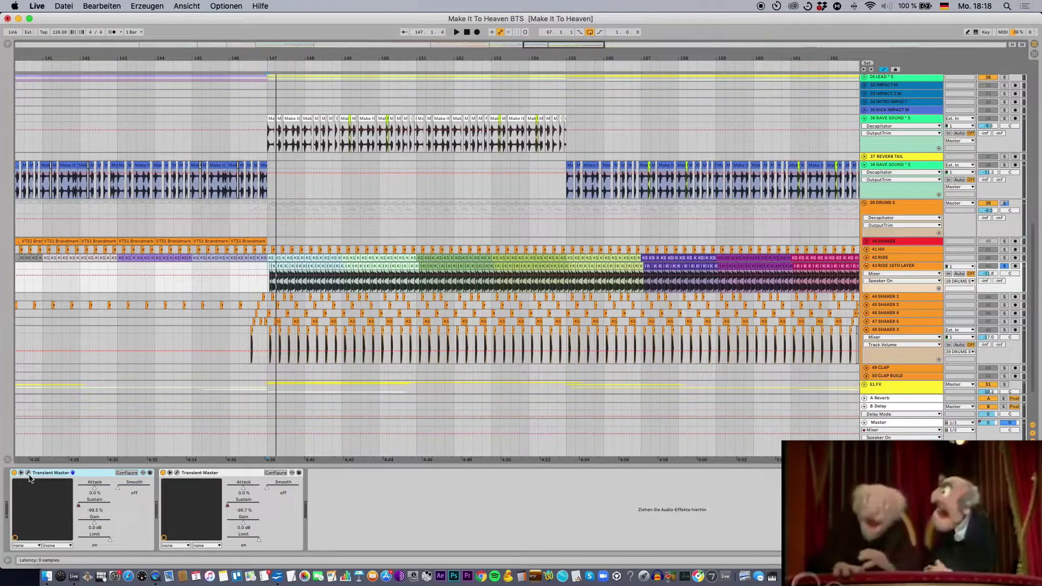
pyautogui.press('space')
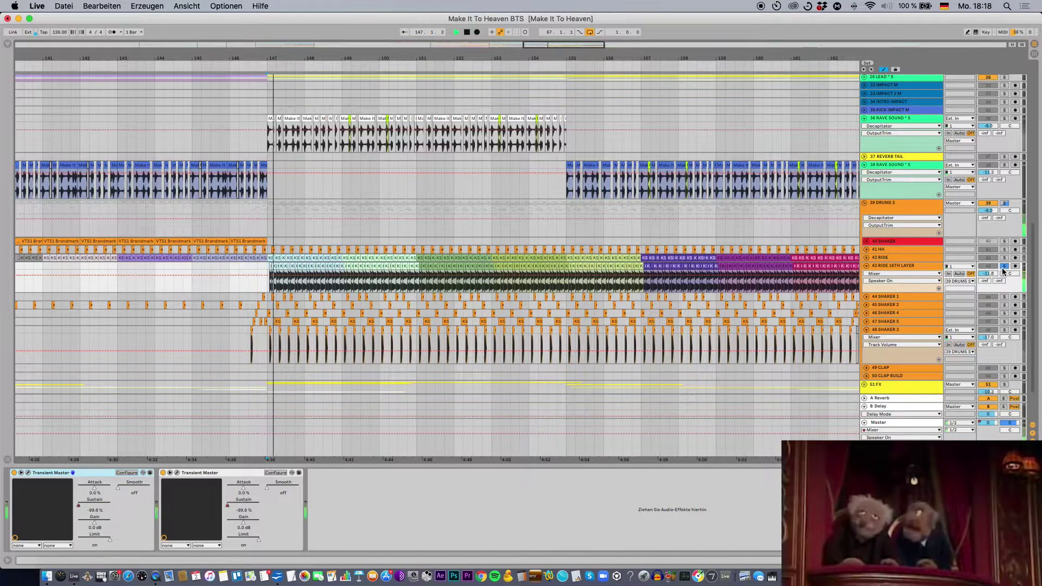
# Compare 43 RIDE 16TH LAYER with both Transient Master devices bypassed and active, and bring up the first device's plug-in window
pyautogui.click(13, 473)
pyautogui.click(163, 474)
pyautogui.hscroll(-5, 356, 272)
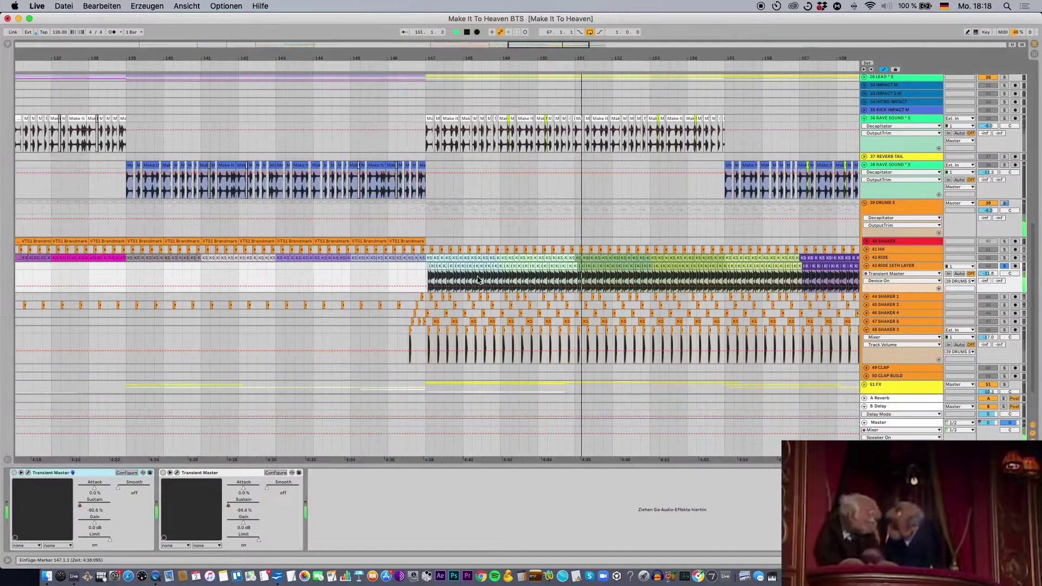
pyautogui.click(14, 472)
pyautogui.click(29, 473)
pyautogui.moveTo(772, 127); pyautogui.dragTo(376, 371)
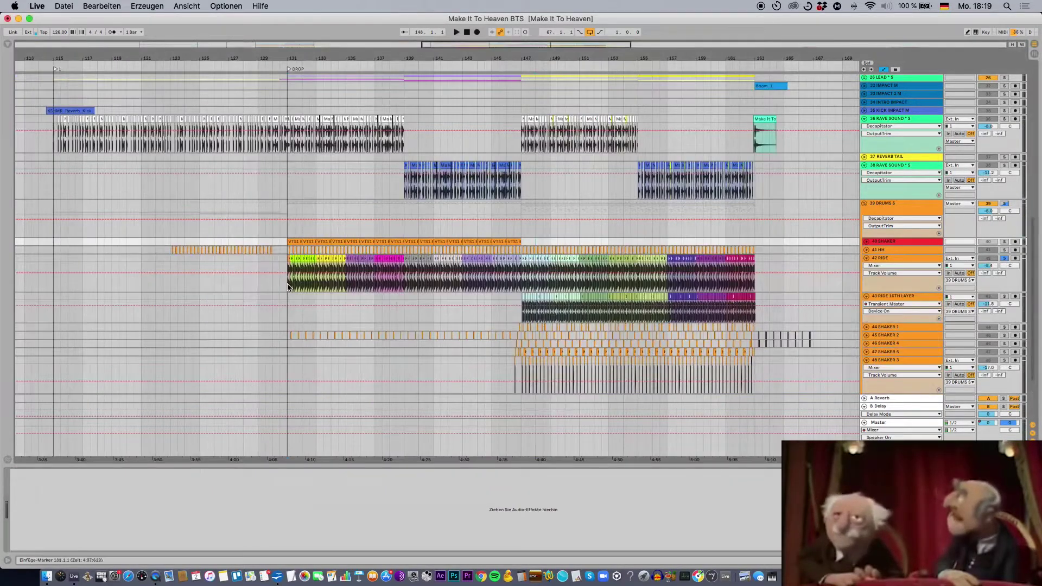
# Audition the 42 RIDE track from the drop at bar 131 with its Transient Master window showing
pyautogui.click(287, 287)
pyautogui.press('space')
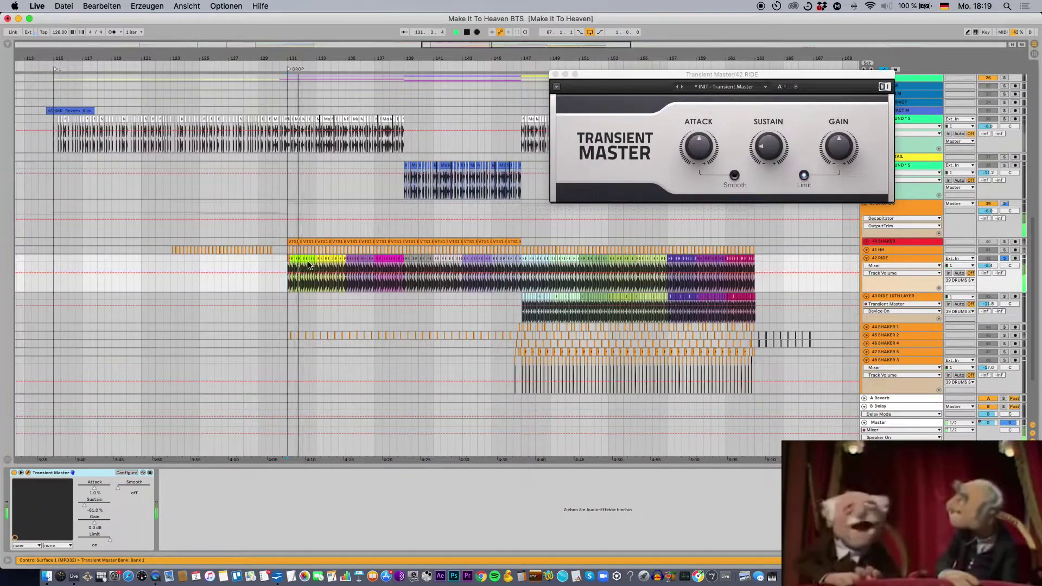
pyautogui.press('+')
pyautogui.press('+')
pyautogui.press('+')
pyautogui.press('+')
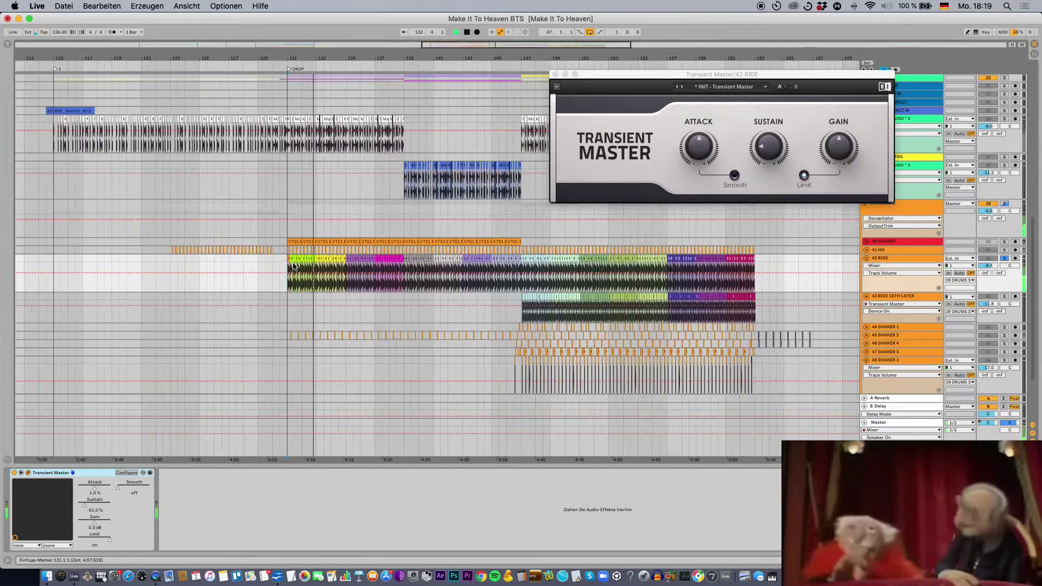
pyautogui.press('space')
# Show the sample of the 42 RIDE clip at bar 132, hide the detail view, and select the first ride clip at bar 131
pyautogui.doubleClick(363, 277)
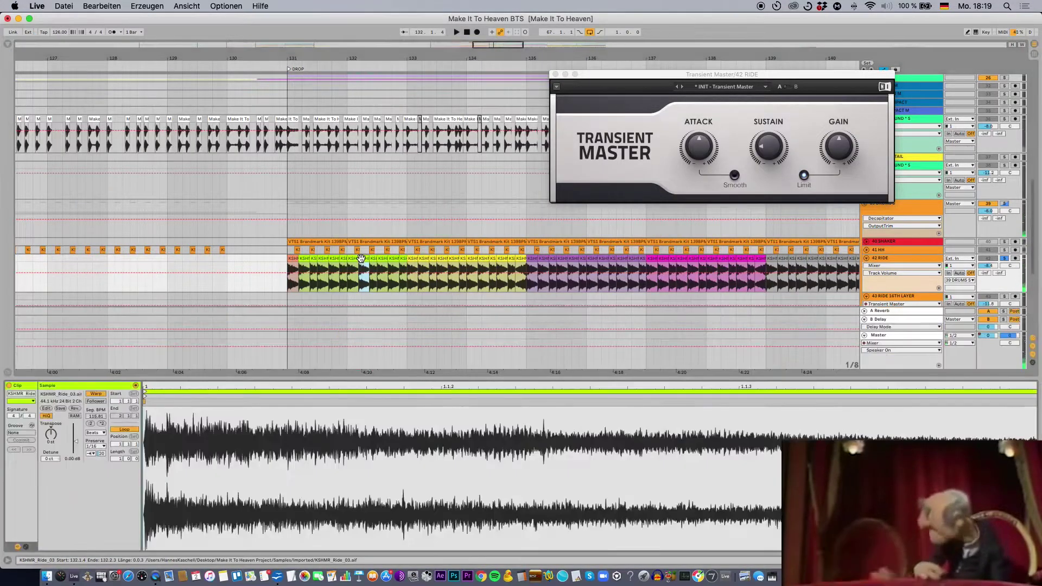
pyautogui.press('super+alt+l')
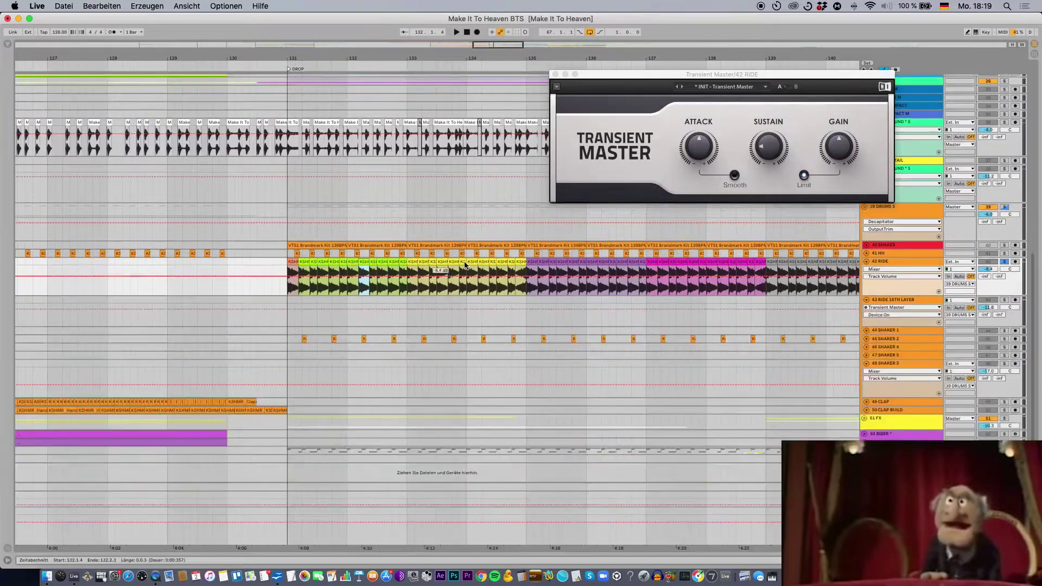
pyautogui.click(297, 259)
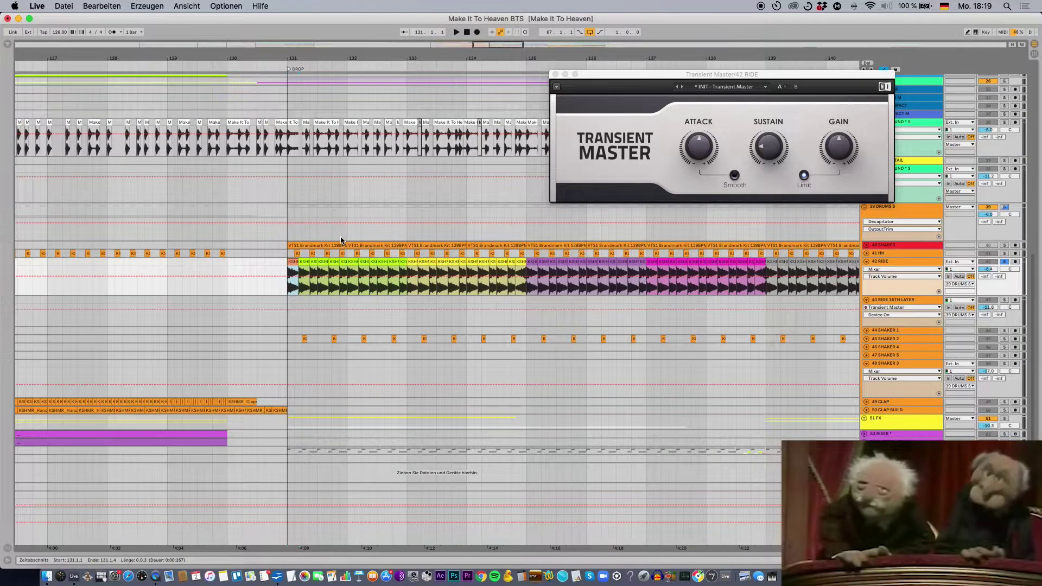
# Examine how the colour-coded 42 RIDE clips are arranged across the first and second drops
pyautogui.press('-')
pyautogui.press('-')
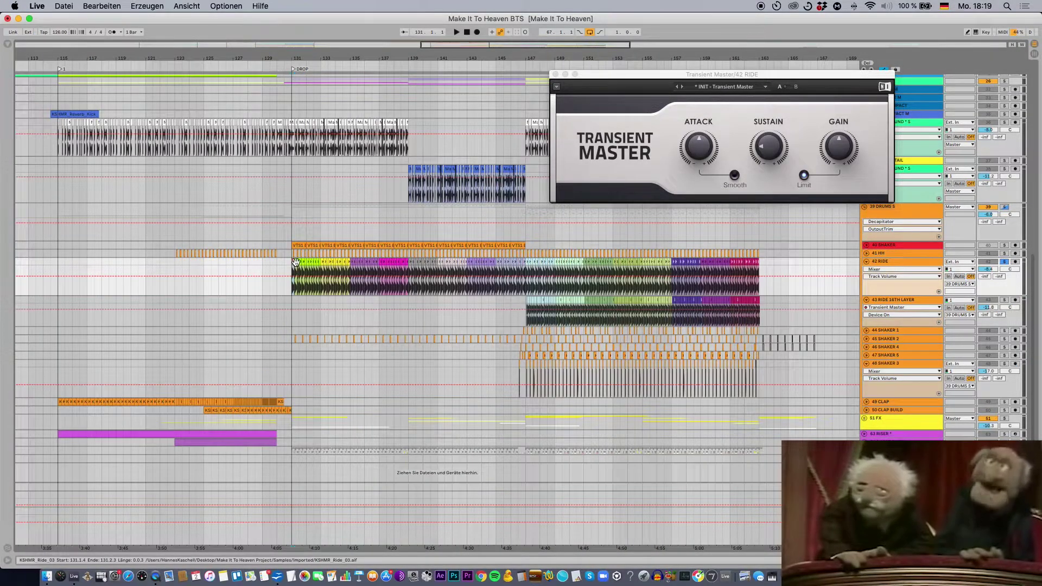
pyautogui.press('+')
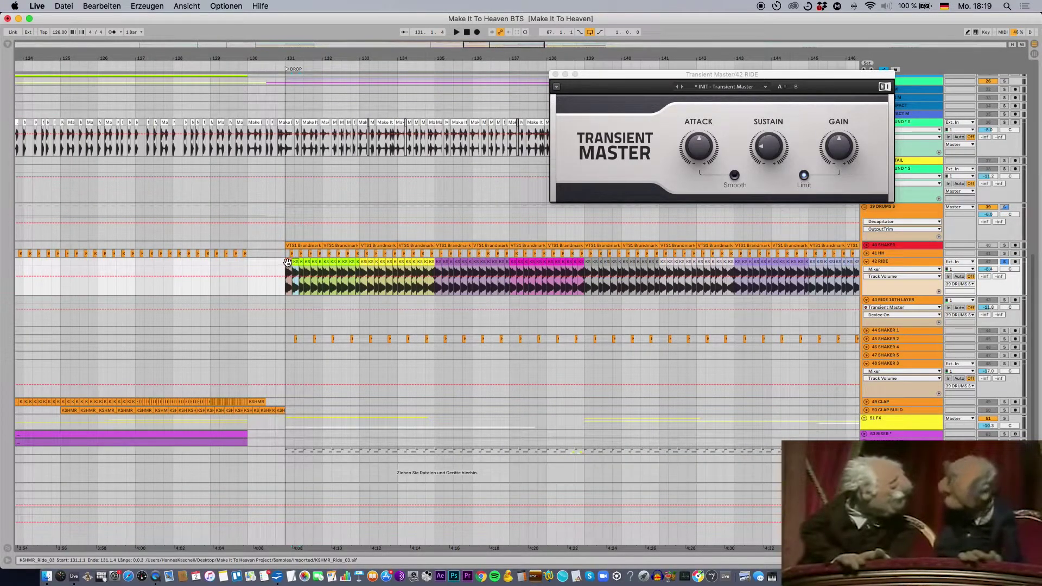
pyautogui.press('-')
pyautogui.press('-')
pyautogui.press('-')
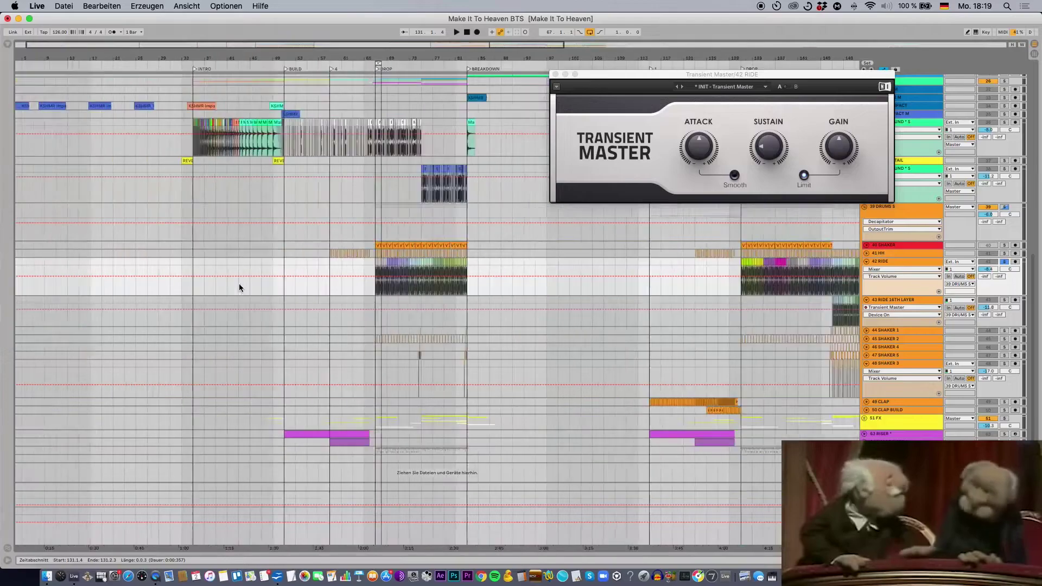
pyautogui.press('+')
pyautogui.press('+')
pyautogui.press('+')
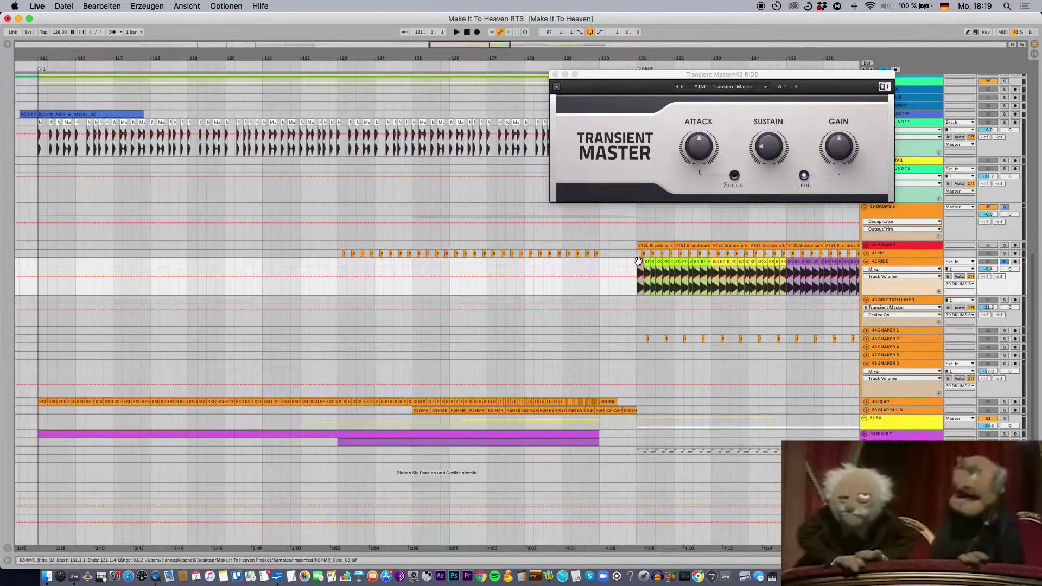
# Toggle the solo on 42 RIDE and play its first clip at bar 131
pyautogui.click(1006, 262)
pyautogui.click(1005, 262)
pyautogui.press('space')
pyautogui.press('space')
pyautogui.press('space')
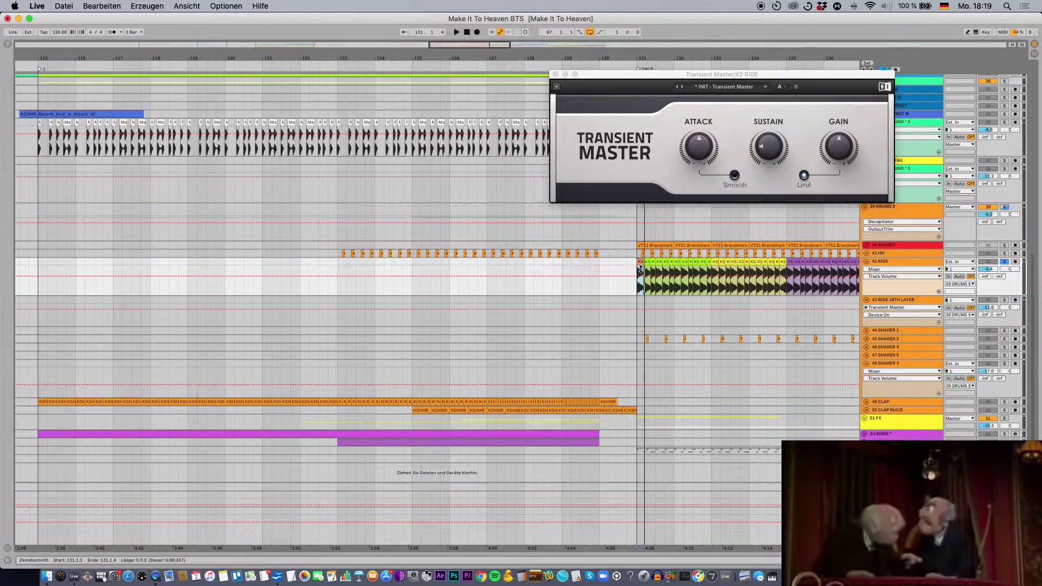
pyautogui.hscroll(-1, 640, 263)
pyautogui.hscroll(3, 673, 268)
pyautogui.hscroll(5, 673, 268)
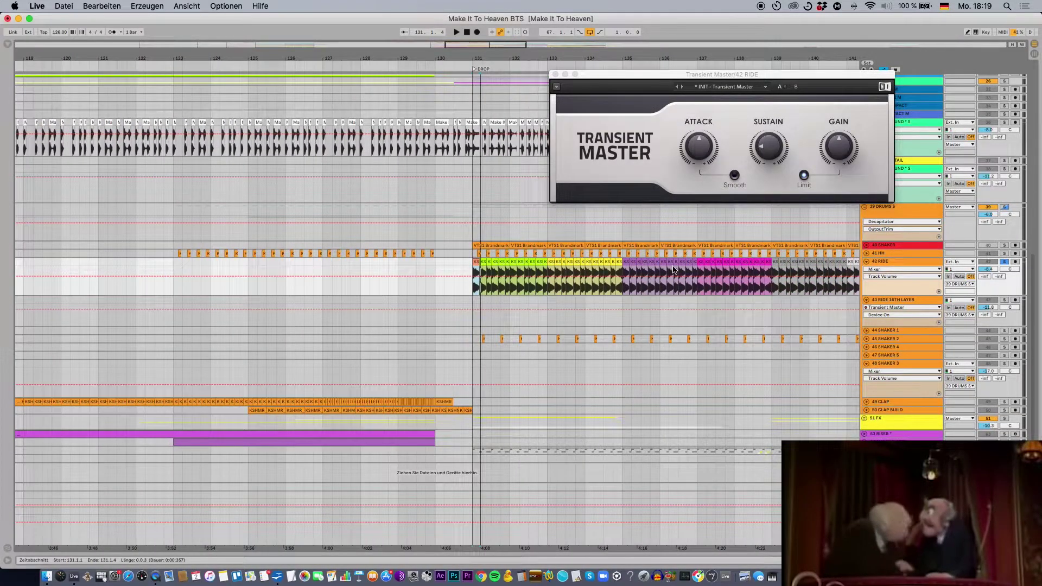
# Loop the first 42 RIDE clip during playback and set the loop to start at 130.4.4
pyautogui.press('super+l')
pyautogui.press('space')
pyautogui.press('+')
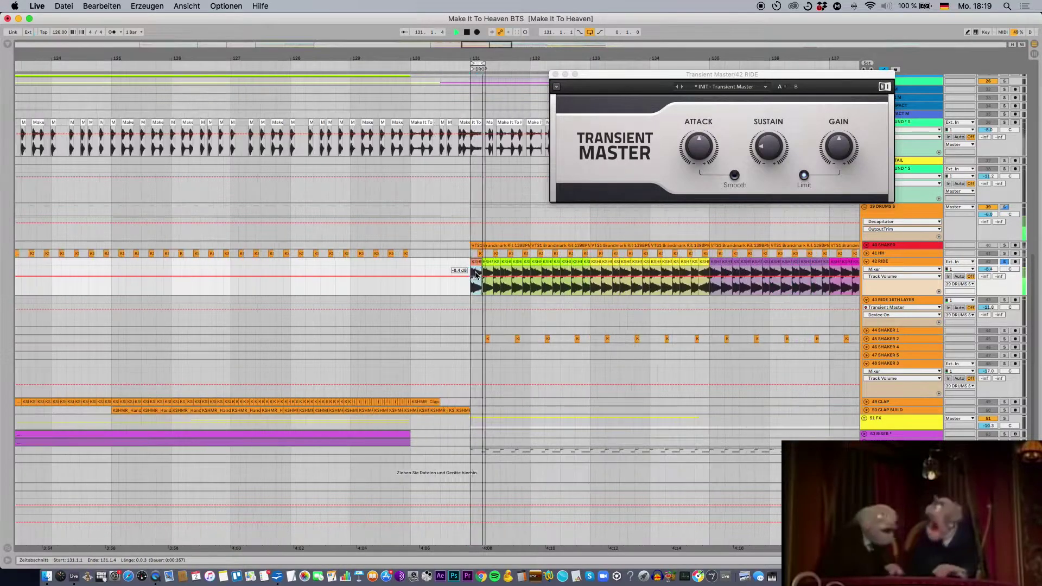
pyautogui.press('+')
pyautogui.press('+')
pyautogui.press('+')
pyautogui.press('+')
pyautogui.moveTo(497, 64); pyautogui.dragTo(476, 67)
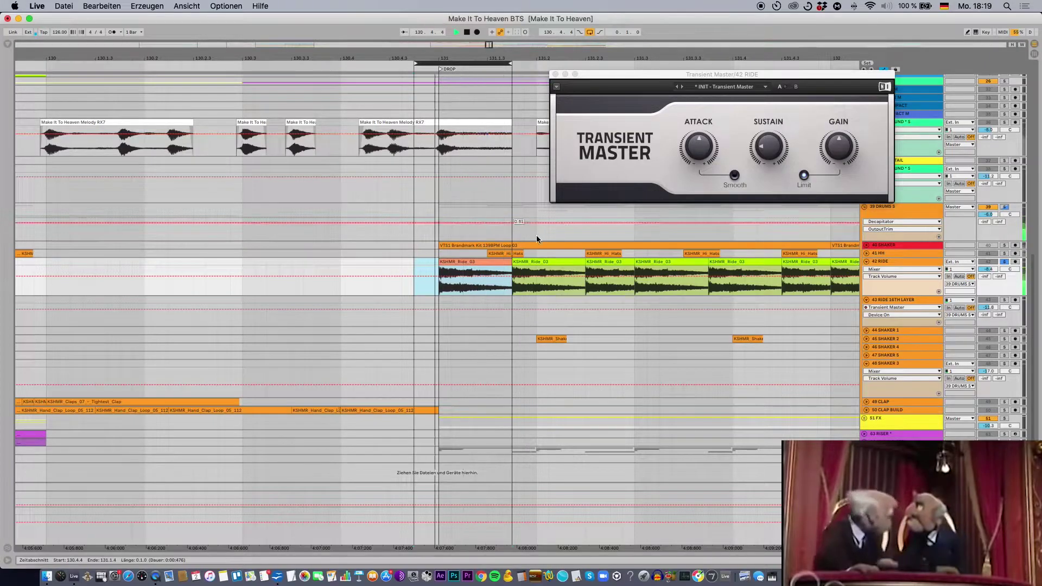
# Demonstrate the Sustain and Attack controls of 42 RIDE's Transient Master on the looped hit, and close the plug-in window
pyautogui.moveTo(707, 137)
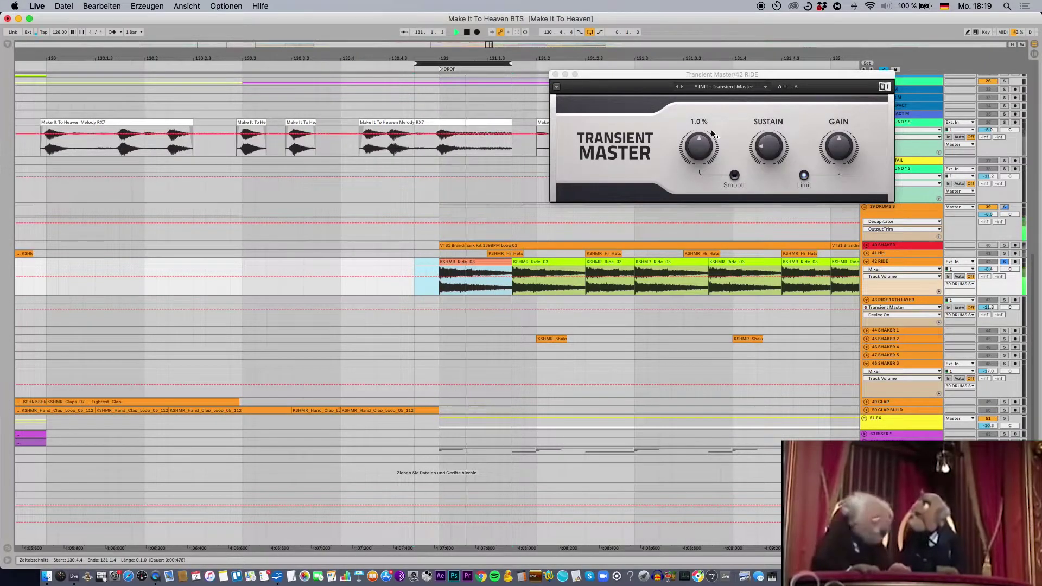
pyautogui.moveTo(769, 145)
pyautogui.mouseDown()
pyautogui.moveTo(768, 130)
pyautogui.moveTo(762, 152)
pyautogui.mouseUp()
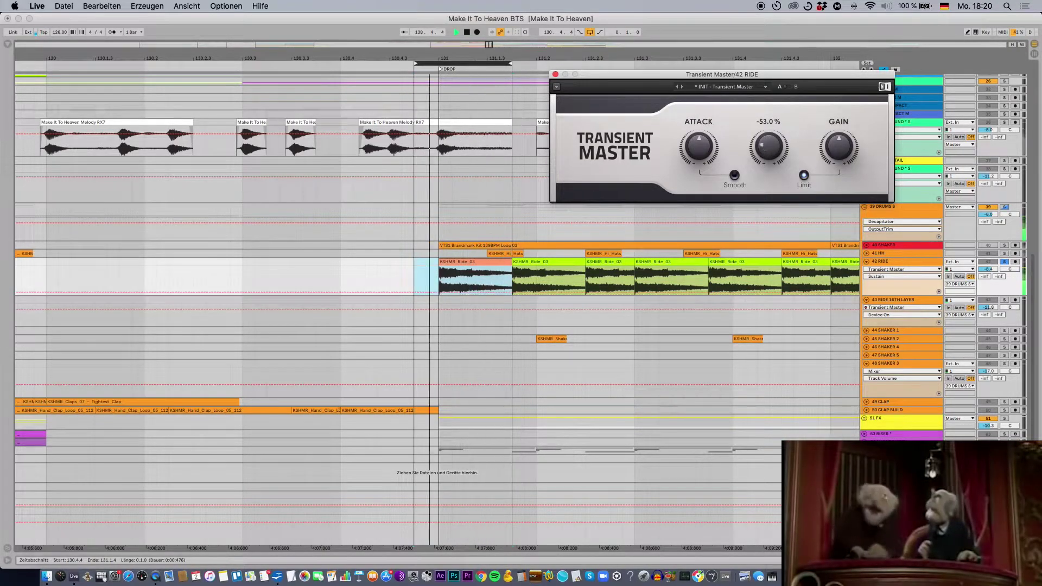
pyautogui.moveTo(699, 145); pyautogui.dragTo(699, 168)
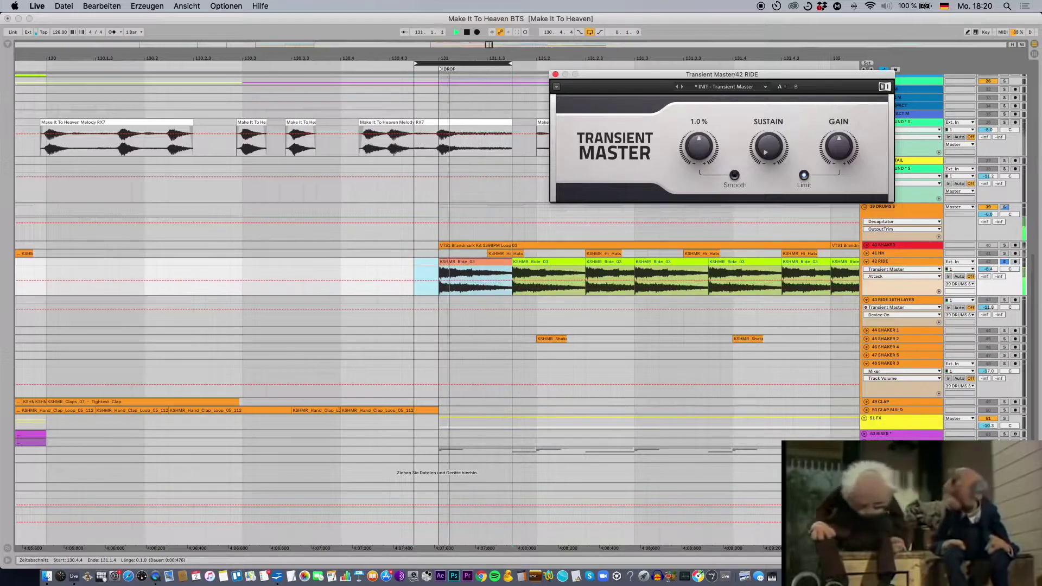
pyautogui.click(556, 74)
pyautogui.press('space')
# Show the Transient Master settings on 42 RIDE and on 43 RIDE 16TH LAYER for comparison
pyautogui.click(906, 299)
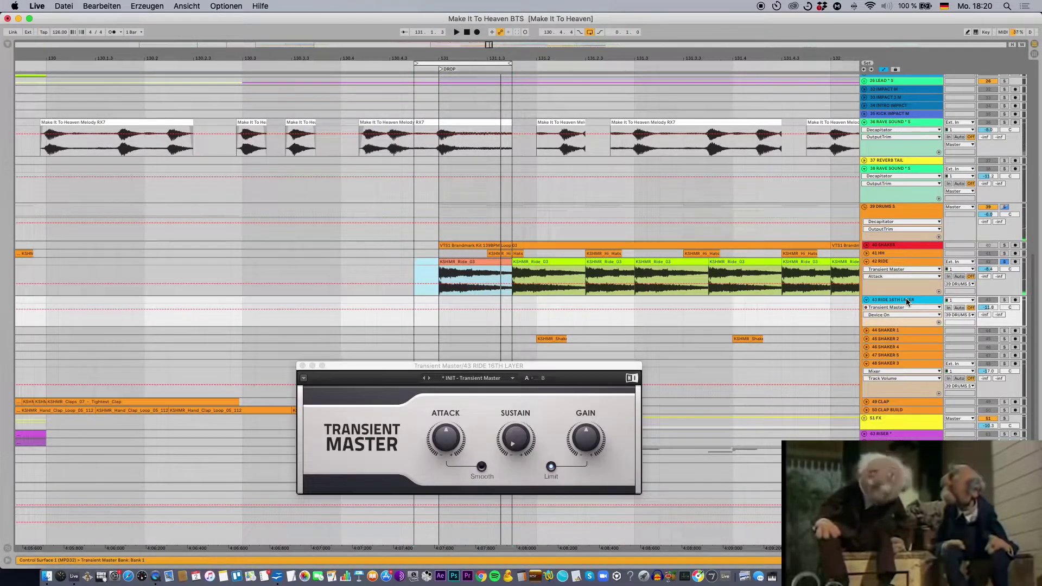
pyautogui.click(893, 259)
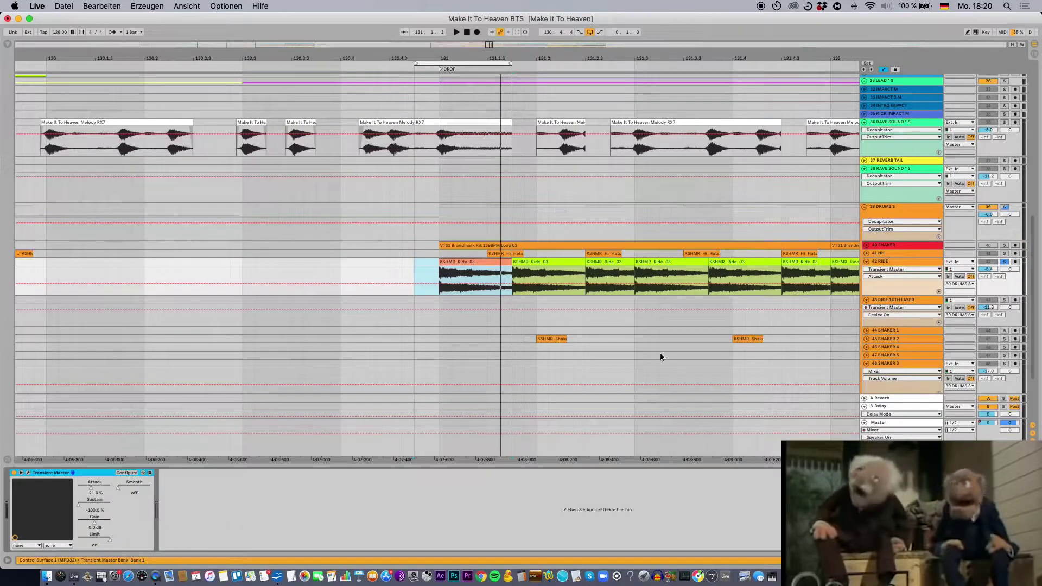
pyautogui.click(910, 301)
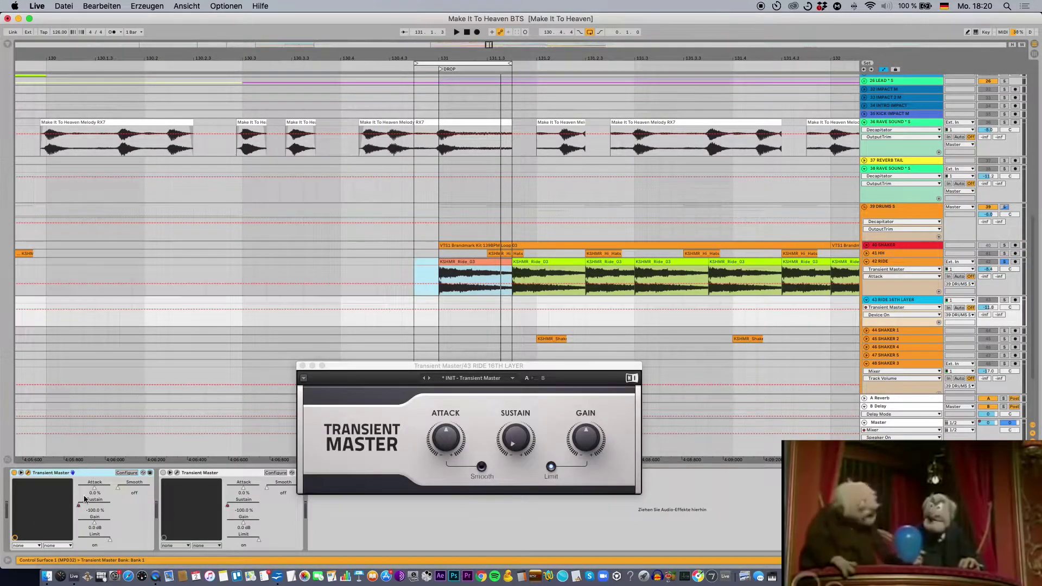
pyautogui.click(577, 302)
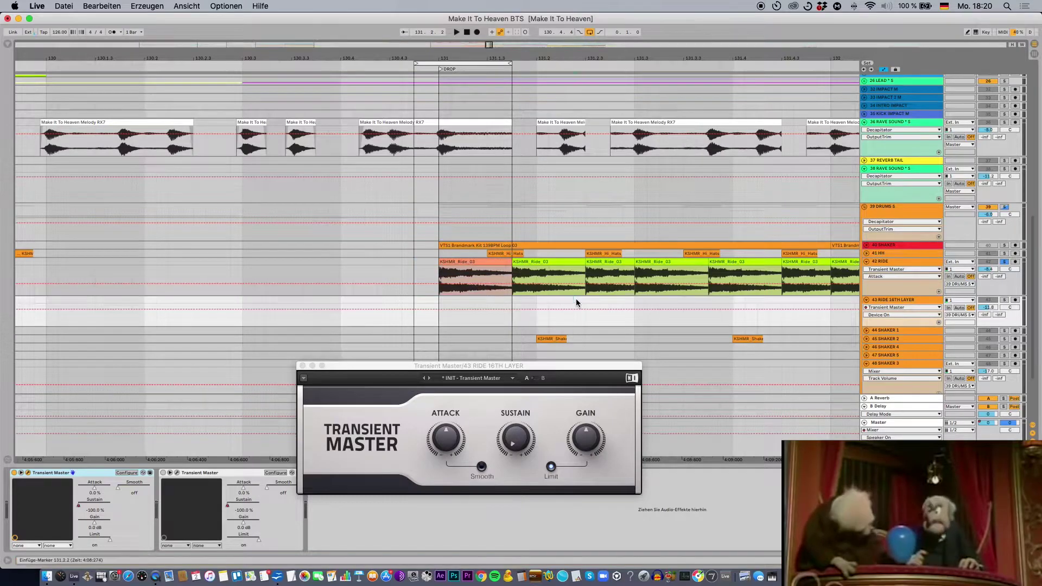
# Play the ride layer around bars 147 to 153 with its Transient Masters bypassed and re-enabled, and close the plug-in window
pyautogui.scroll(-5, 577, 301)
pyautogui.hscroll(6, 577, 302)
pyautogui.scroll(-5, 577, 302)
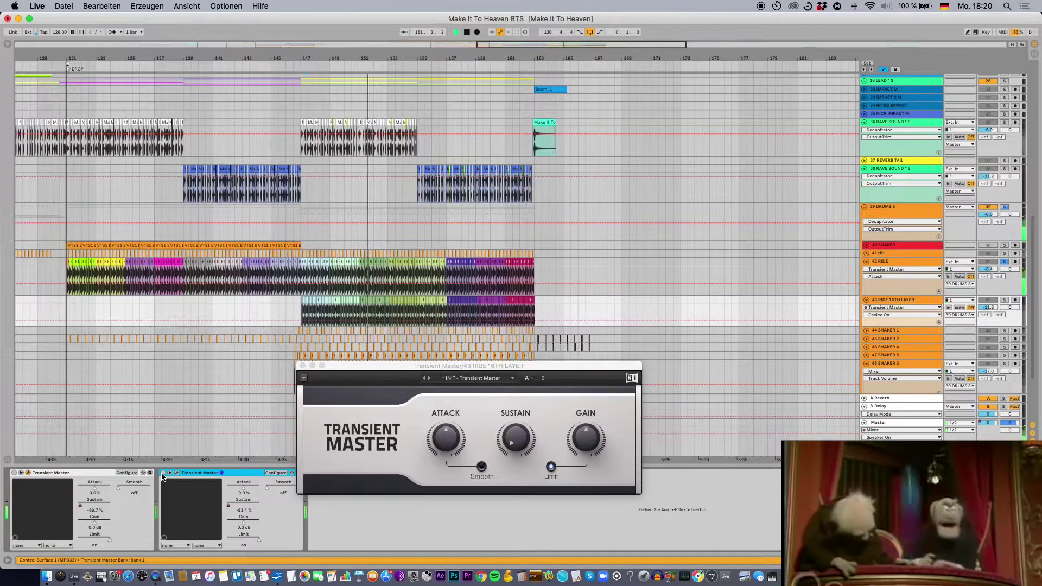
pyautogui.click(16, 477)
pyautogui.press('space')
pyautogui.click(302, 366)
pyautogui.click(566, 299)
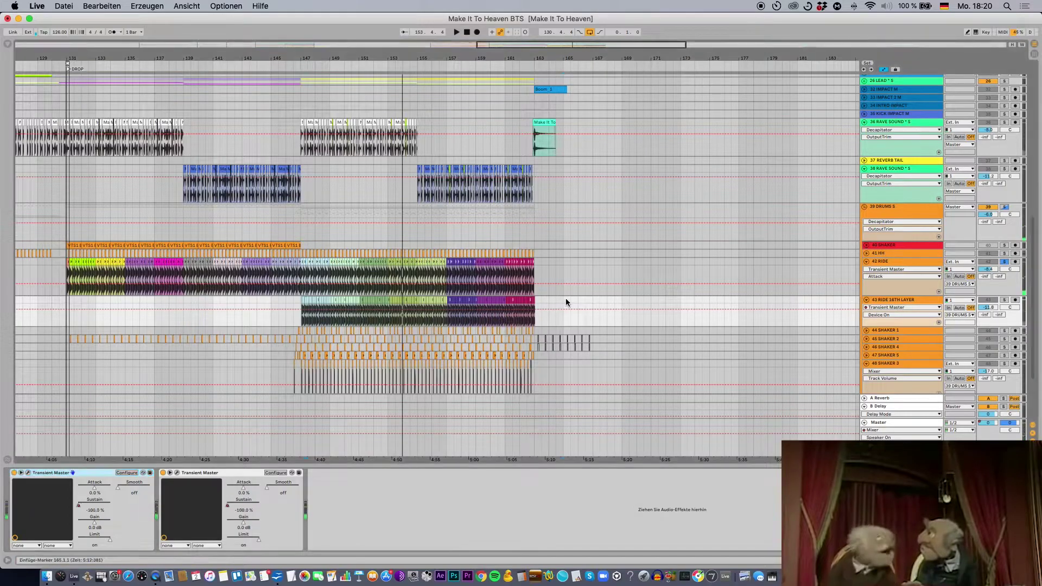
# Show the device chain of 32 IMPACT M and play the impact after the second drop
pyautogui.press('-')
pyautogui.press('-')
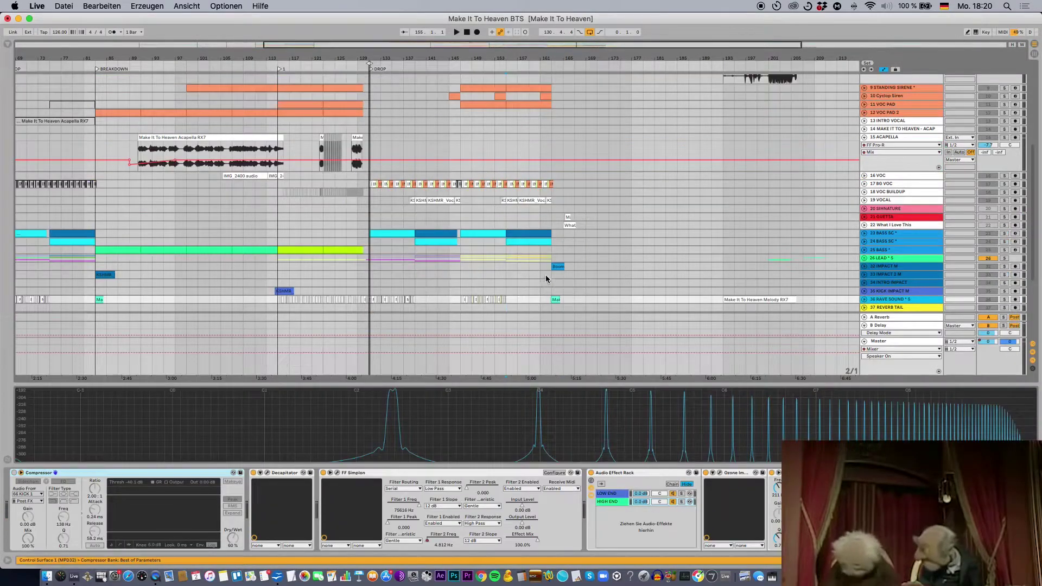
pyautogui.click(892, 268)
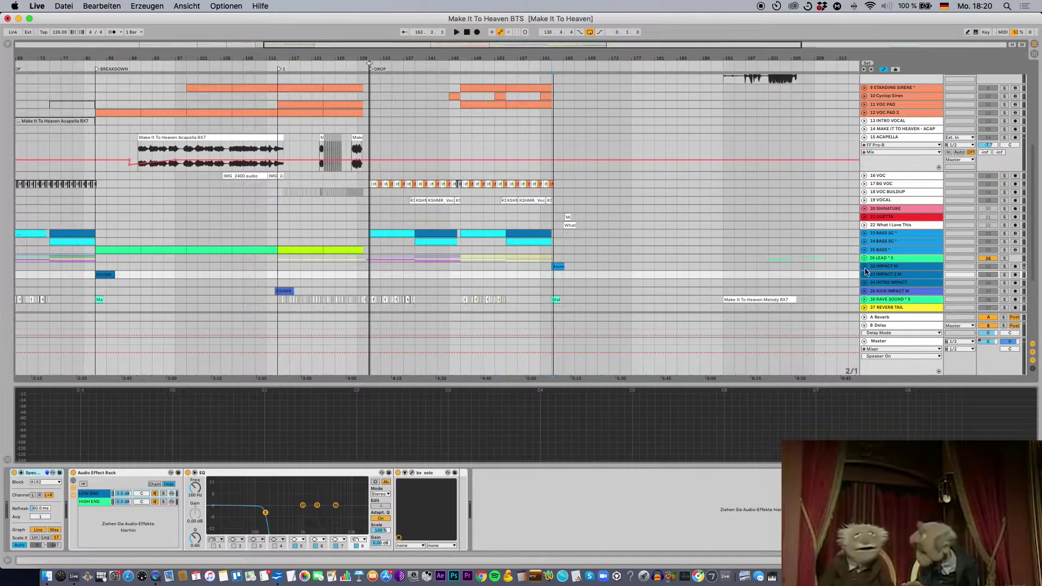
pyautogui.press('space')
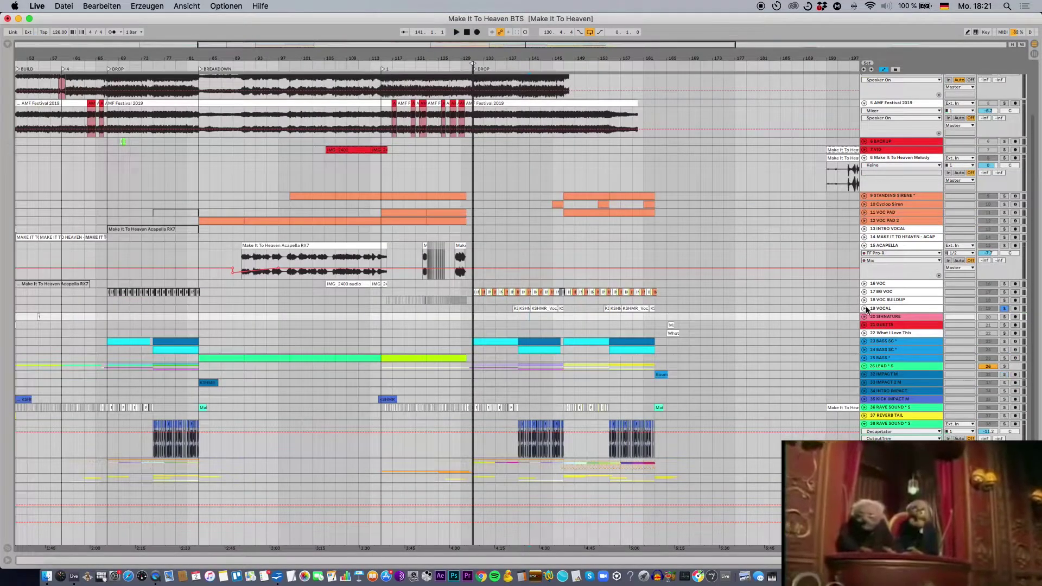
# Audition the soloed 19 VOCAL clips from bars 141 and 139, and inspect the Female Opera Singer clip's sample settings
pyautogui.click(522, 319)
pyautogui.click(536, 308)
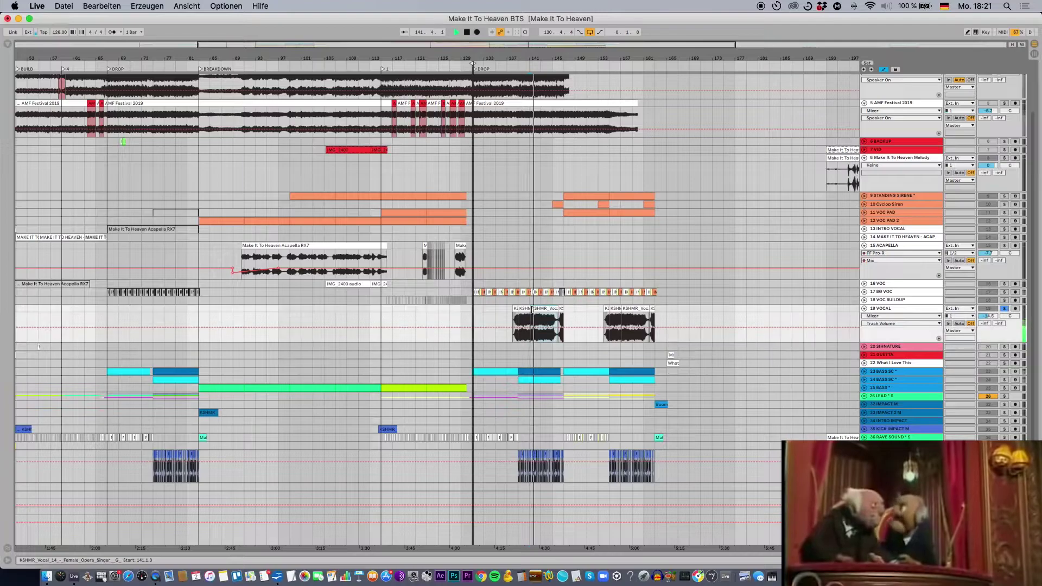
pyautogui.doubleClick(544, 308)
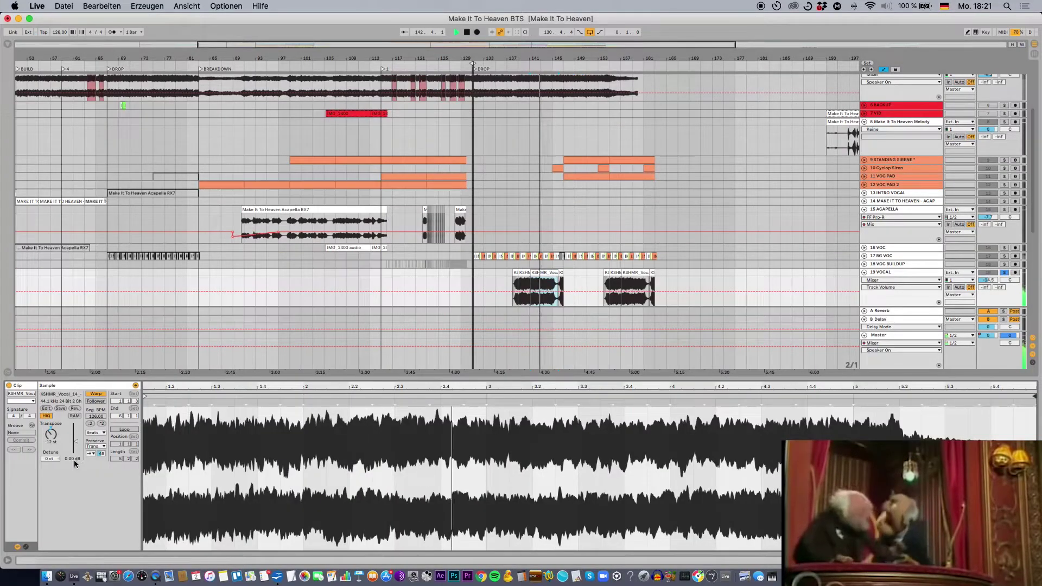
pyautogui.press('super+alt+l')
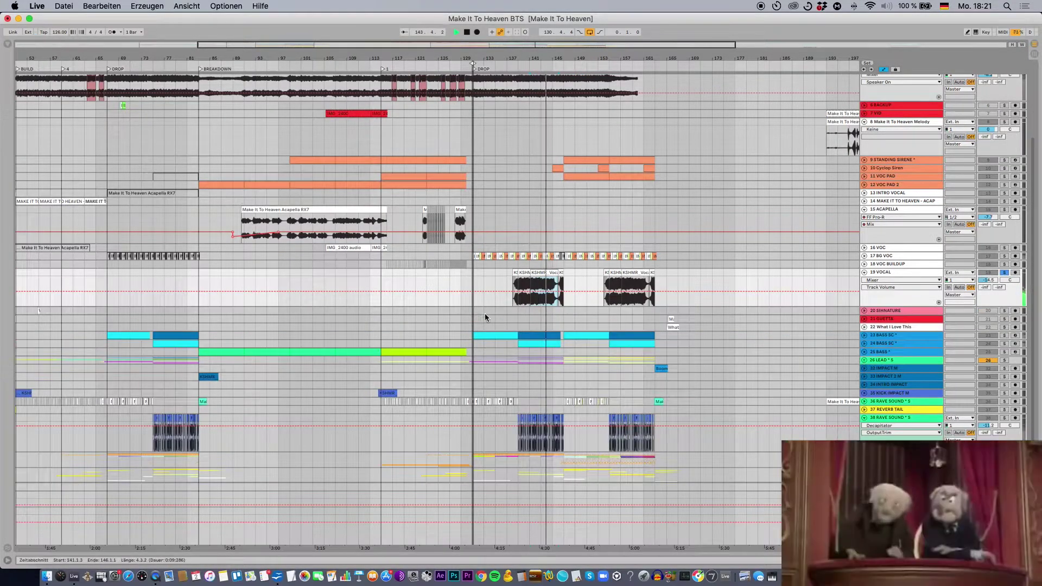
pyautogui.click(521, 271)
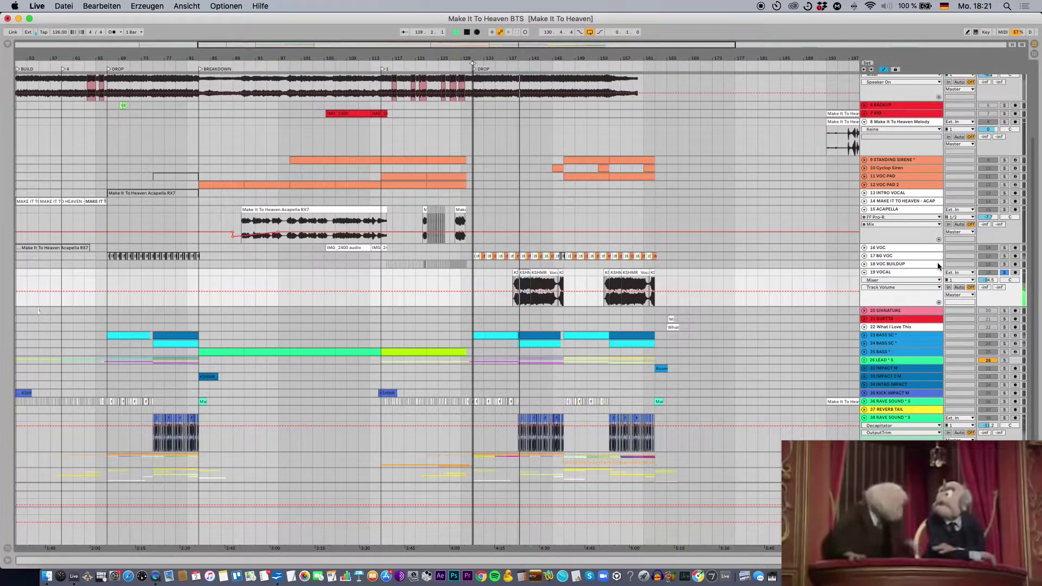
pyautogui.press('space')
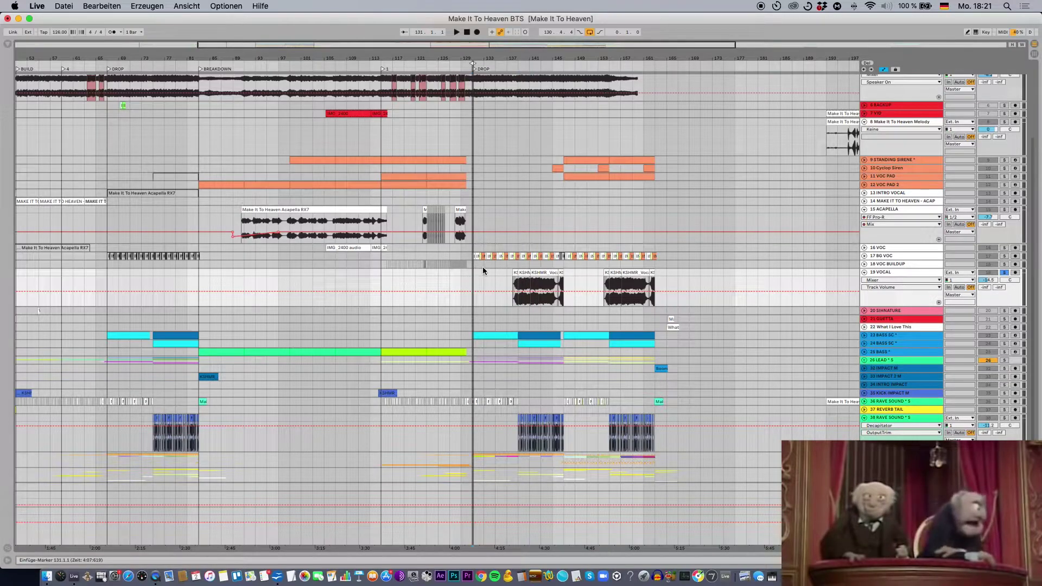
# Solo 17 BG VOC and play it from the second drop with its track unfolded, ending the solo at the end
pyautogui.press('+')
pyautogui.press('space')
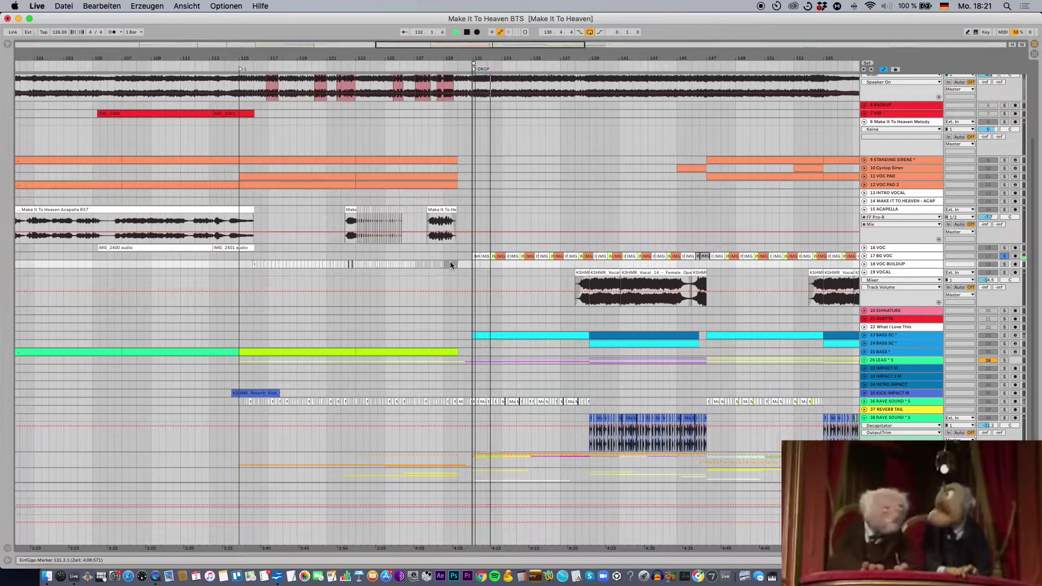
pyautogui.press('space')
pyautogui.press('space')
pyautogui.click(864, 256)
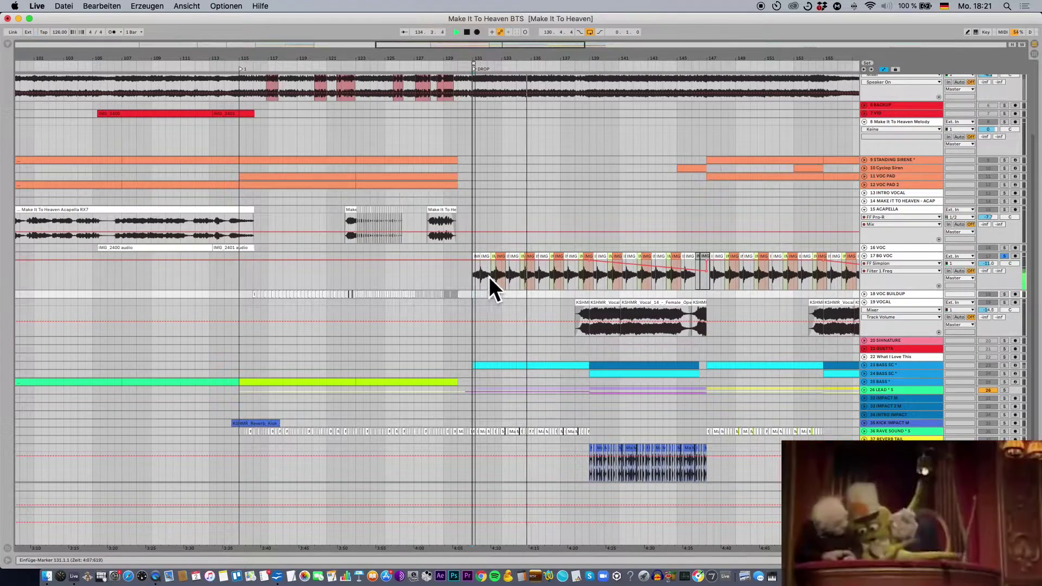
pyautogui.click(1005, 256)
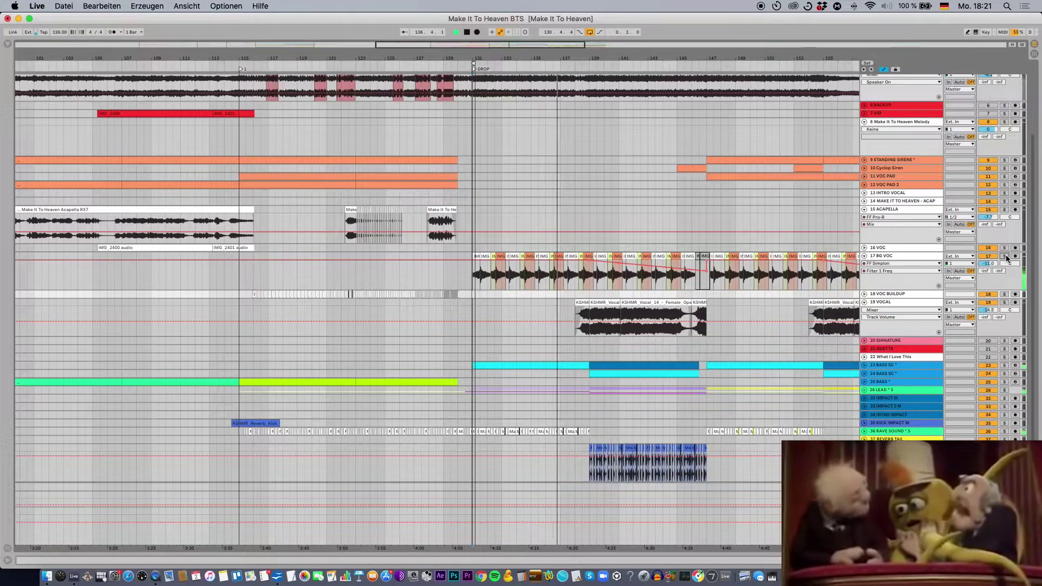
# Play the unsoloed mix from bar 139 of the second drop to hear the opera vocal in context
pyautogui.hscroll(-1, 573, 294)
pyautogui.click(570, 299)
pyautogui.press('-')
pyautogui.press('-')
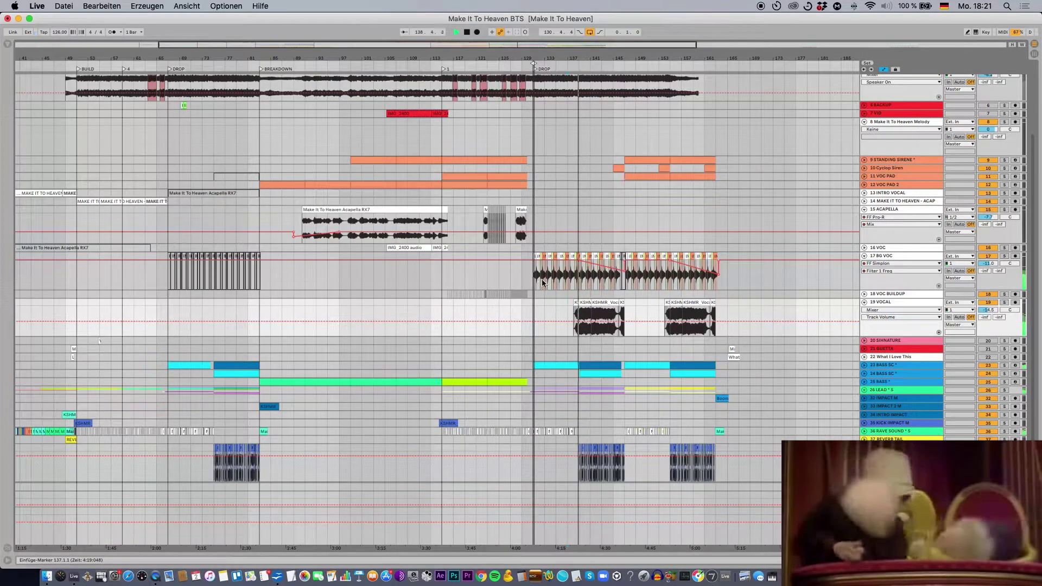
pyautogui.click(578, 295)
pyautogui.press('space')
pyautogui.press('+')
pyautogui.press('+')
pyautogui.press('+')
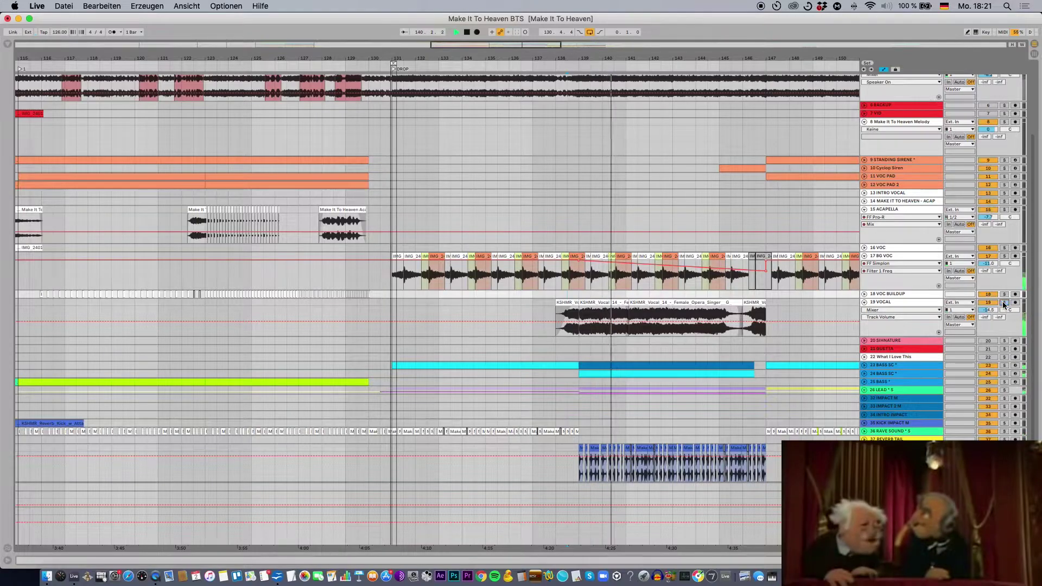
# Open the Female Opera Singer clip at bar 141 and inspect its Beats warp Preserve options, keeping Transients selected
pyautogui.doubleClick(654, 302)
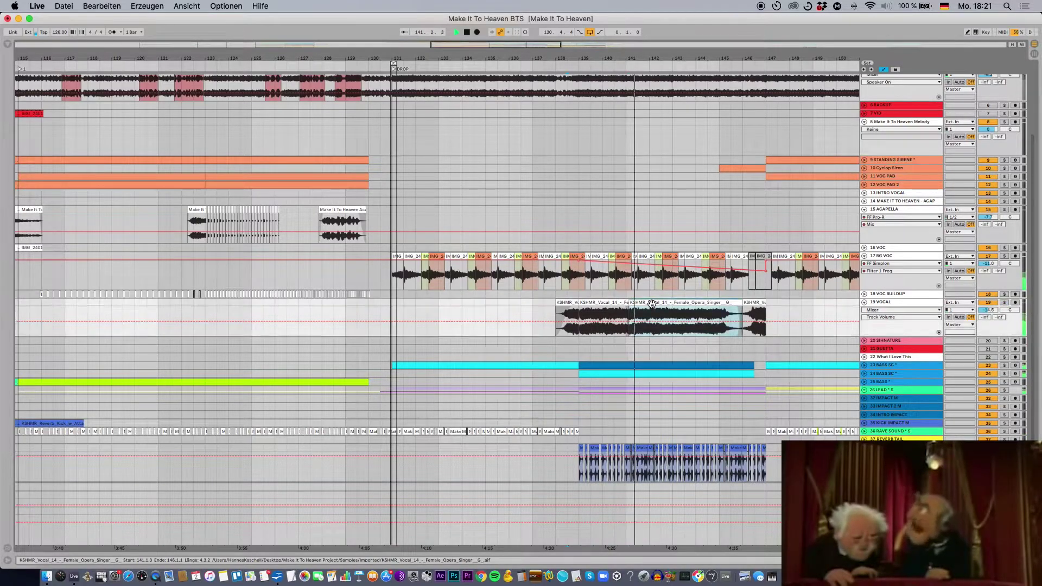
pyautogui.press('space')
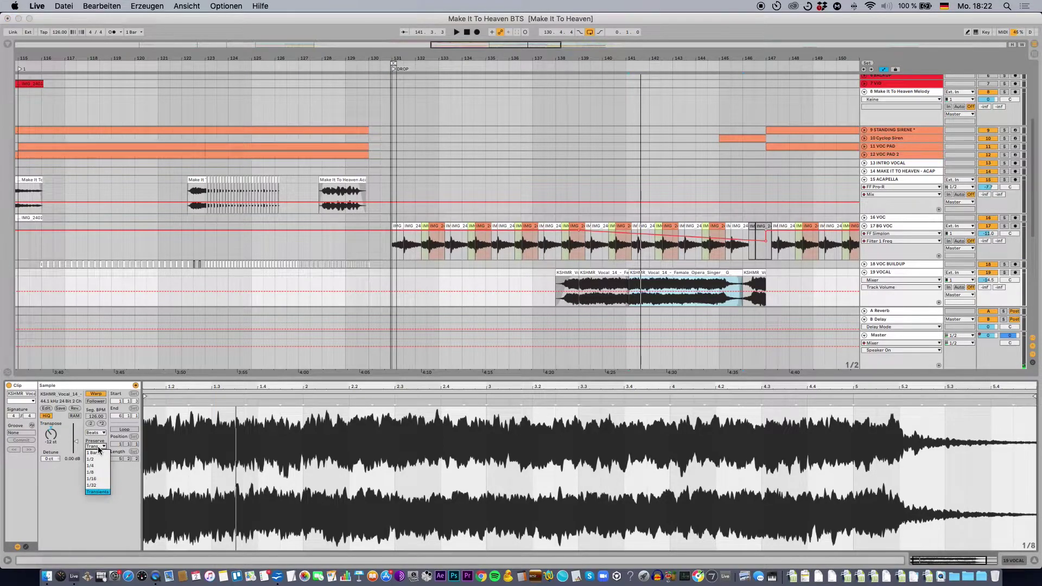
pyautogui.click(96, 491)
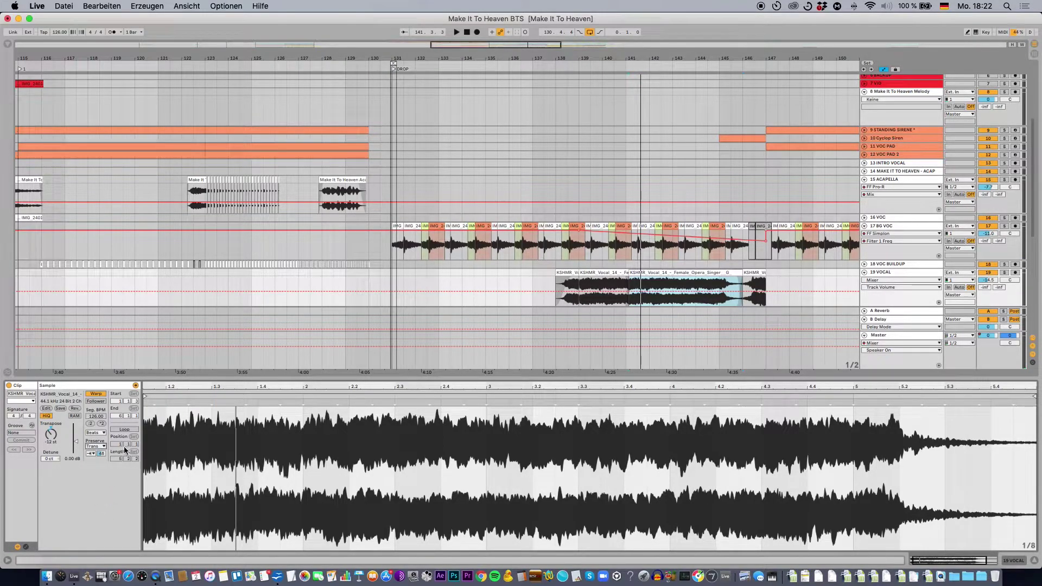
# Examine the opera clip's waveform between 1.2 and 1.3 and its transient loop setting, playing the vocal
pyautogui.click(182, 411)
pyautogui.press('+')
pyautogui.press('+')
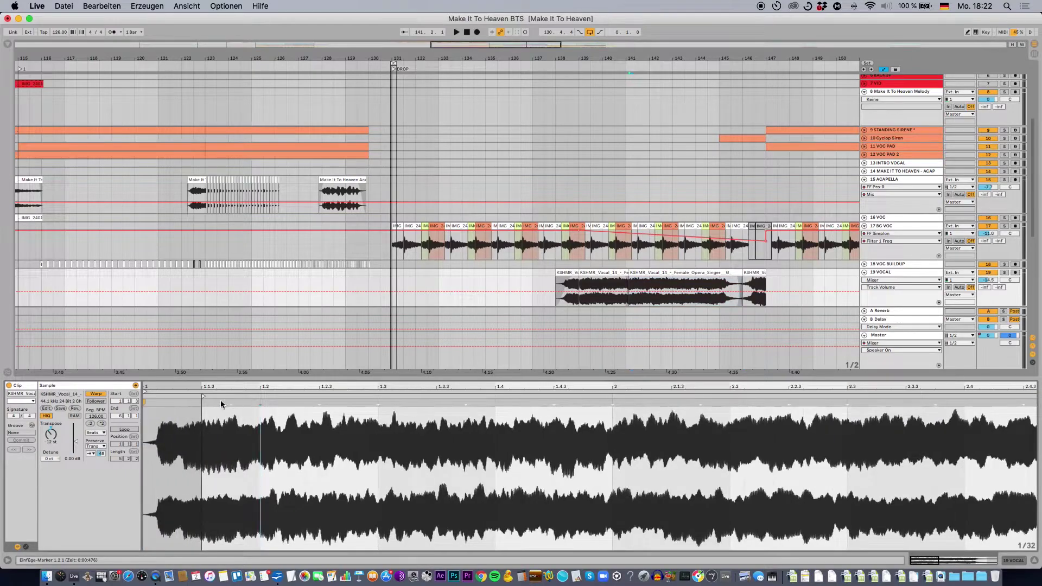
pyautogui.click(341, 415)
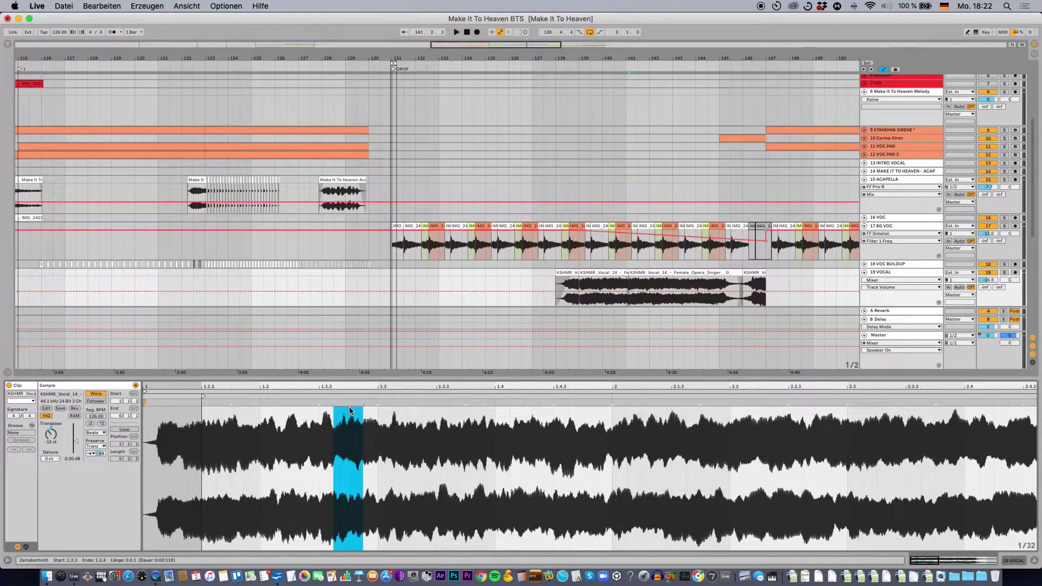
pyautogui.click(389, 433)
pyautogui.press('space')
pyautogui.click(92, 453)
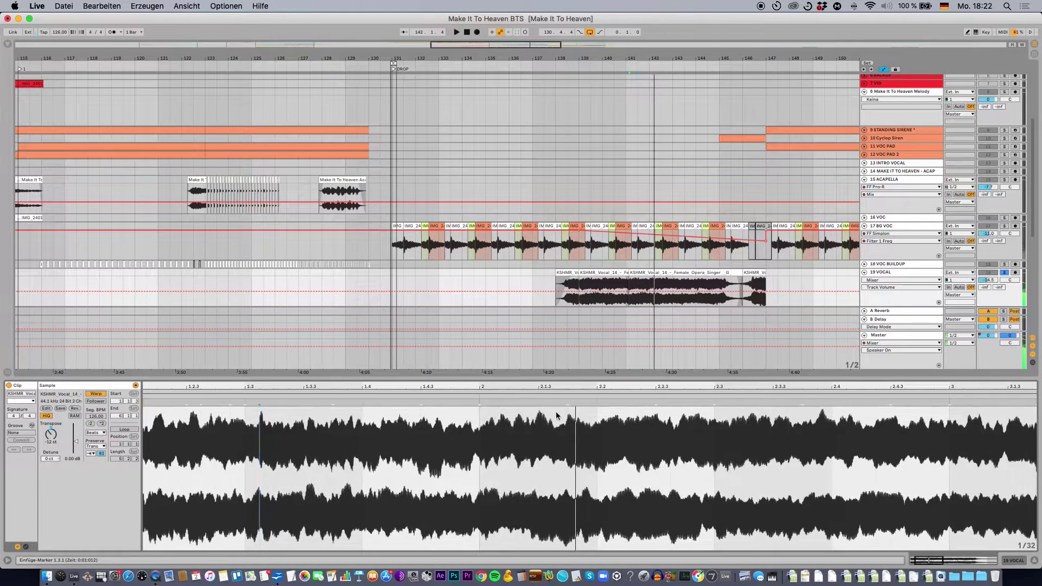
# Replay the soloed opera vocal from bar 141 and check the transient position at 1.3 in its waveform
pyautogui.click(554, 406)
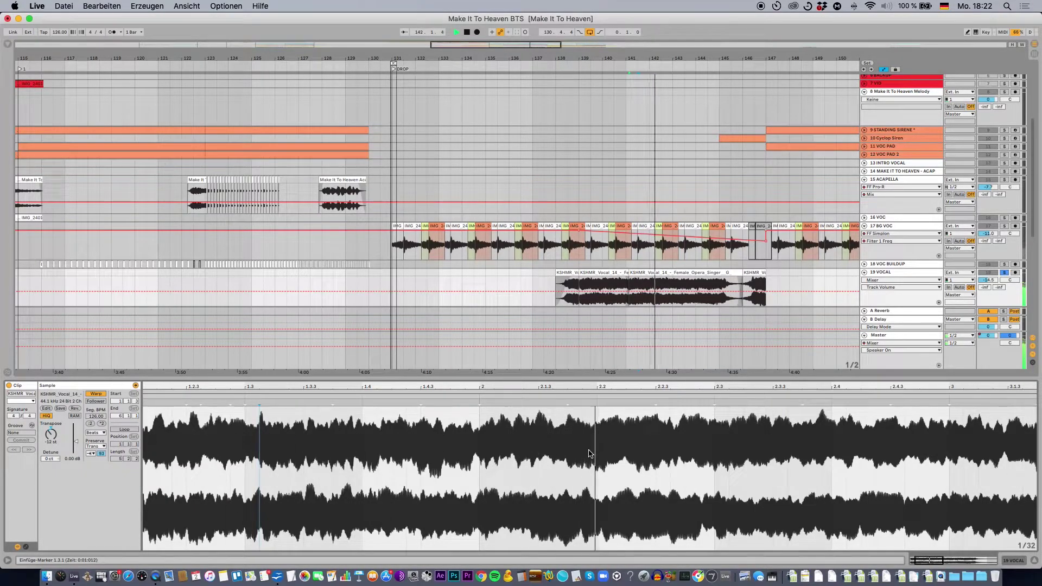
pyautogui.press('-')
pyautogui.press('-')
pyautogui.press('-')
pyautogui.press('space')
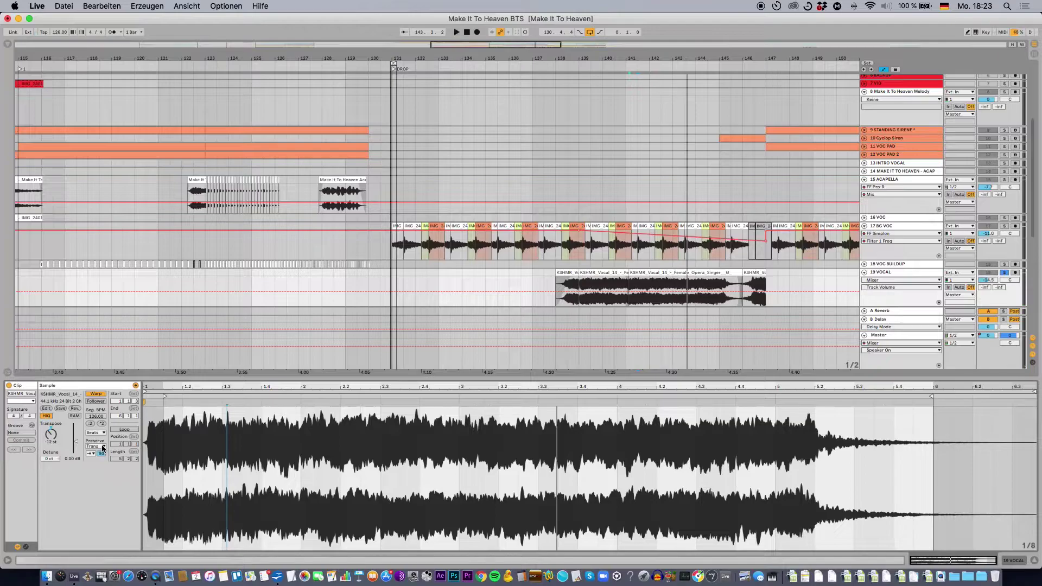
pyautogui.press('space')
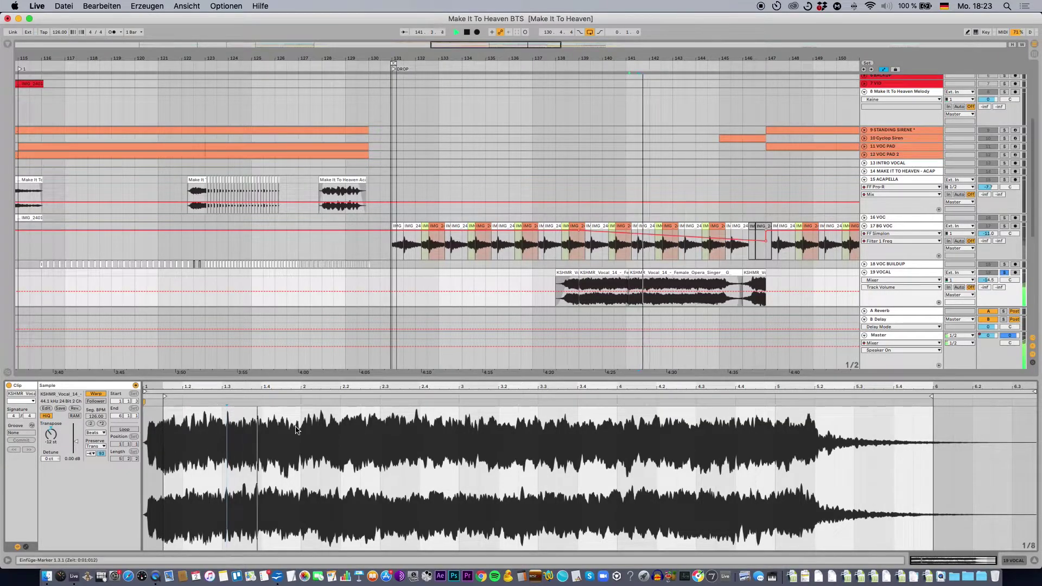
pyautogui.press('+')
pyautogui.press('+')
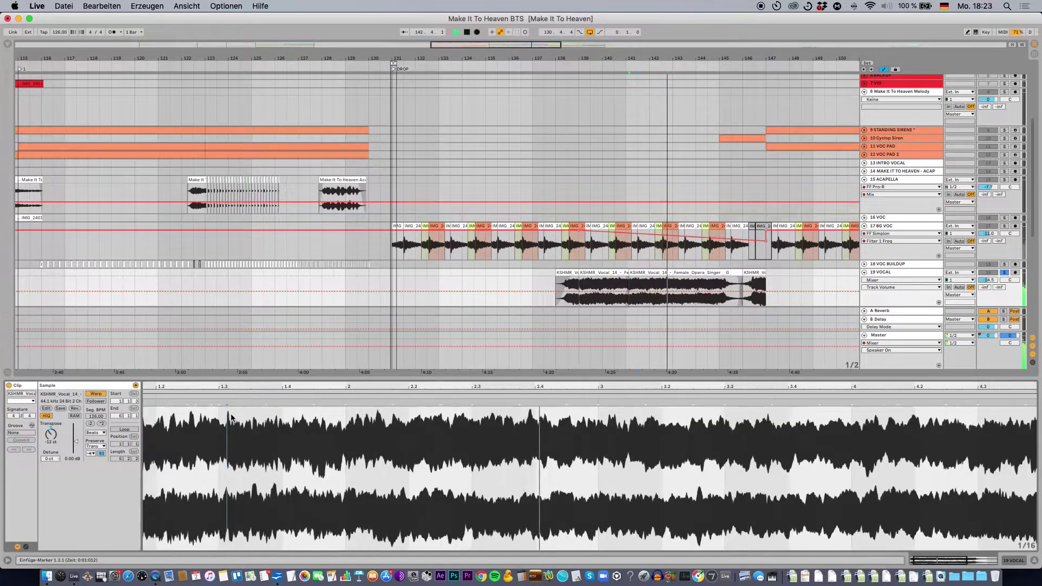
# Hide the clip detail view, fold the 19 VOCAL track and stop playback
pyautogui.hscroll(10, 230, 418)
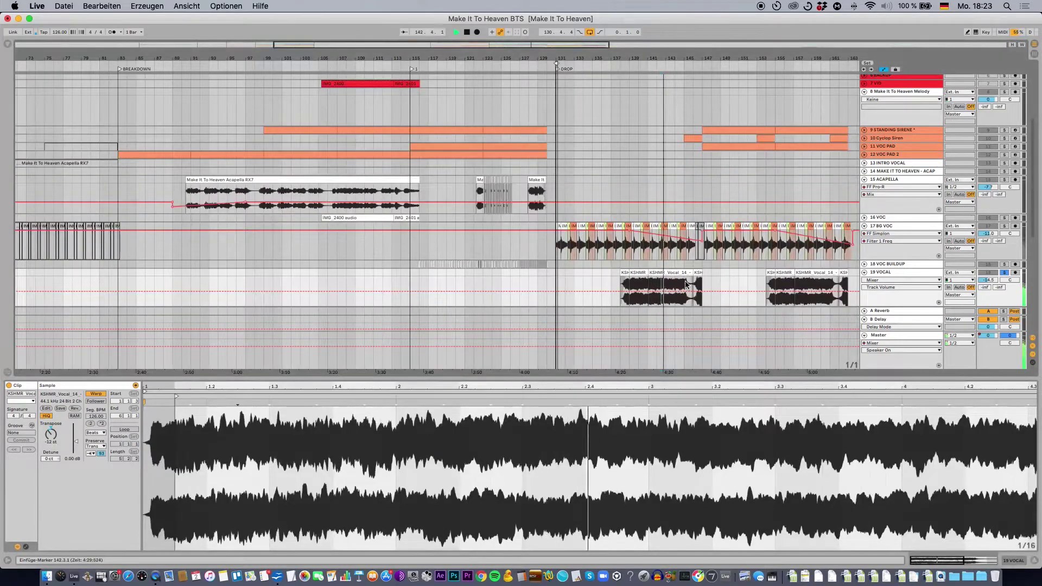
pyautogui.hscroll(6, 697, 284)
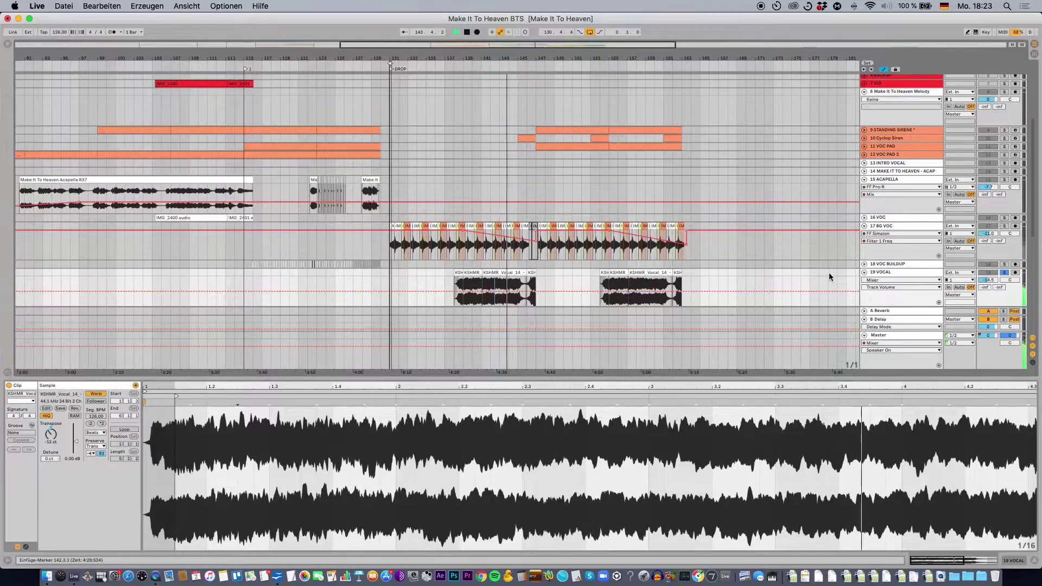
pyautogui.press('-')
pyautogui.press('alt+super+l')
pyautogui.scroll(1, 708, 272)
pyautogui.click(865, 279)
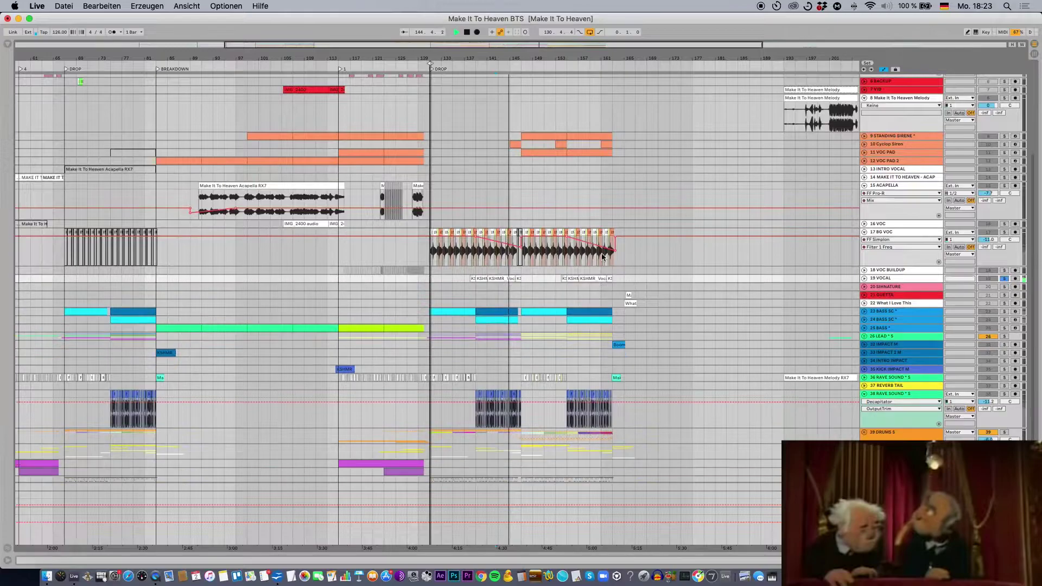
pyautogui.scroll(3, 391, 285)
pyautogui.scroll(3, 389, 281)
pyautogui.press('space')
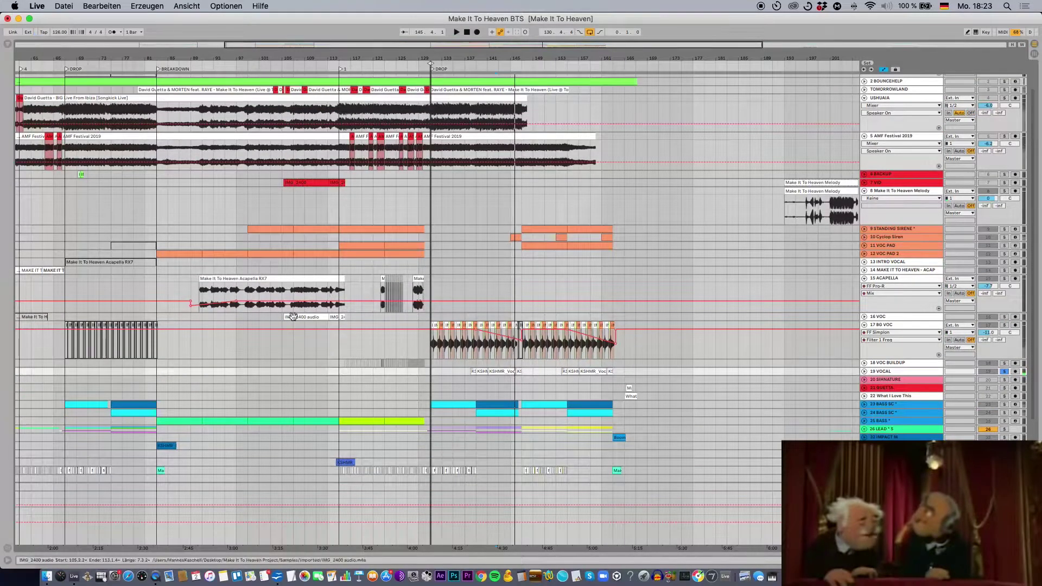
# Solo 15 ACAPELLA and audition the breakdown vocal around bar 103
pyautogui.click(265, 314)
pyautogui.click(1004, 278)
pyautogui.press('space')
pyautogui.scroll(1, 295, 267)
pyautogui.hscroll(-8, 296, 267)
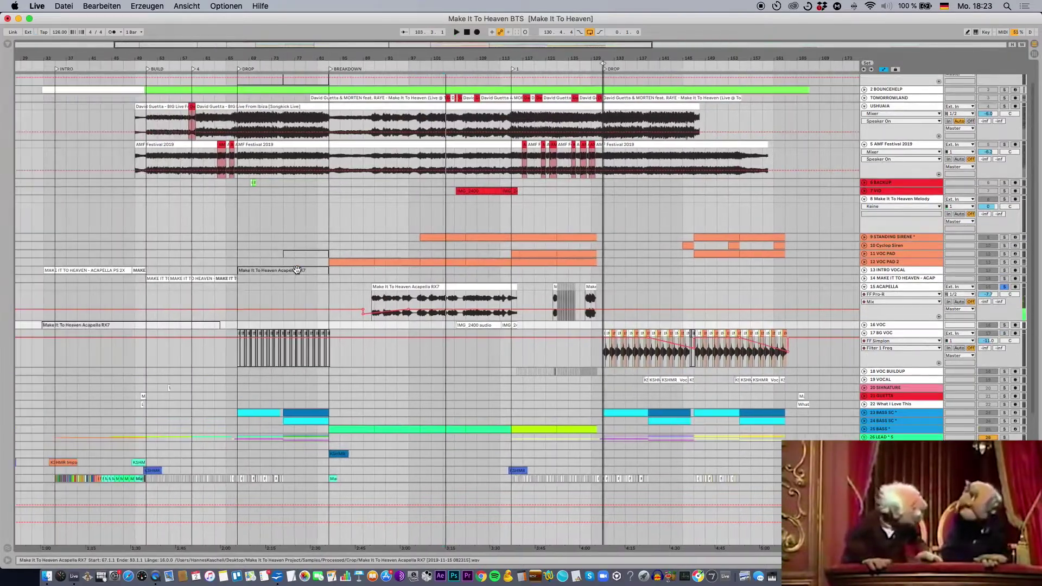
# Unfold the tracks 12 VOC PAD 2, 11 VOC PAD, 10 Cyclop Siren and 9 STANDING SIRENE
pyautogui.click(864, 265)
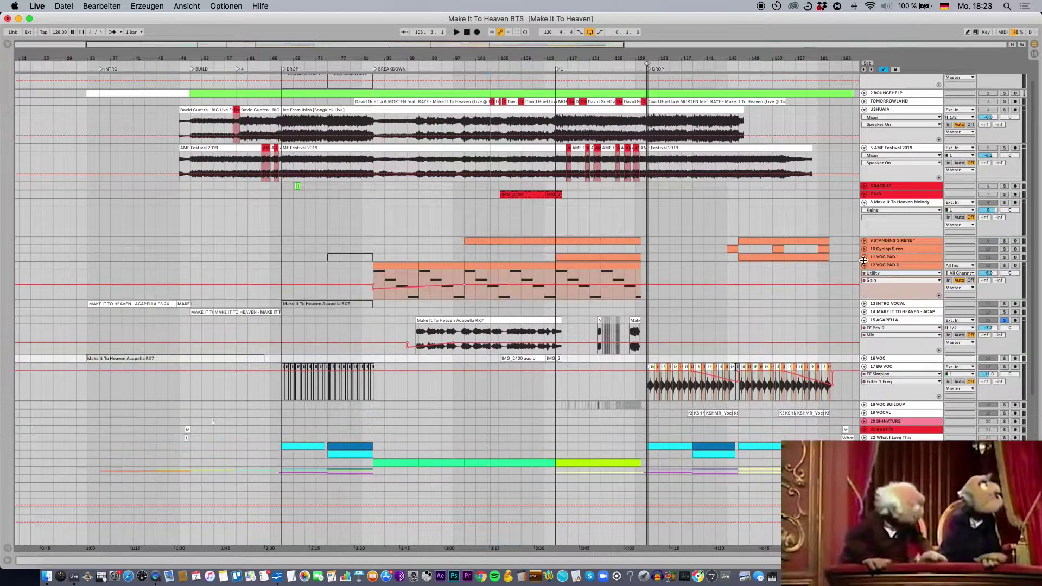
pyautogui.click(864, 257)
pyautogui.click(864, 249)
pyautogui.click(863, 241)
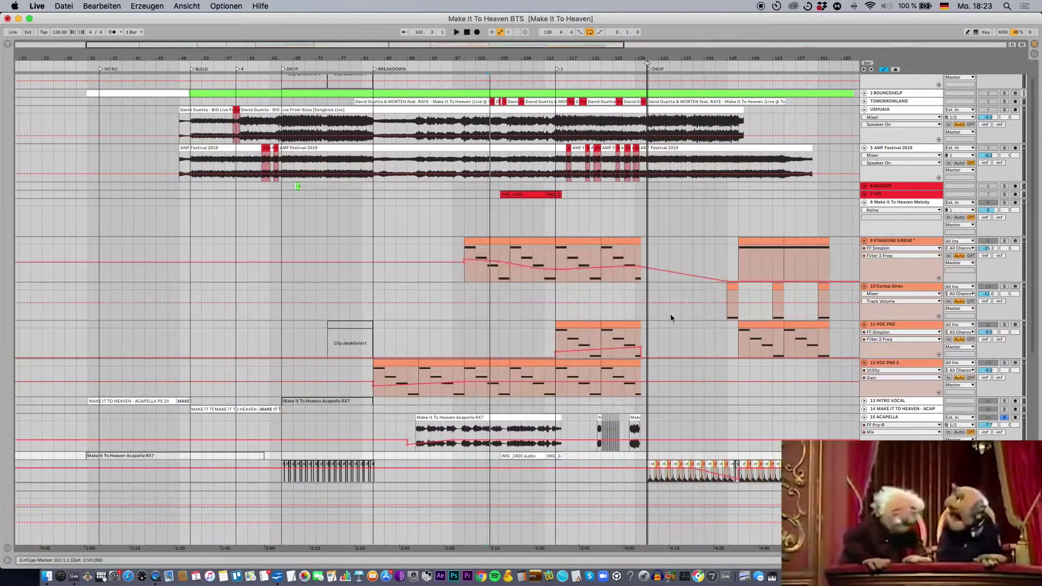
# Play the soloed 12 VOC PAD 2 from bar 83 and show the Engine and Main pages of its EXHALE instrument in Kontakt
pyautogui.click(385, 364)
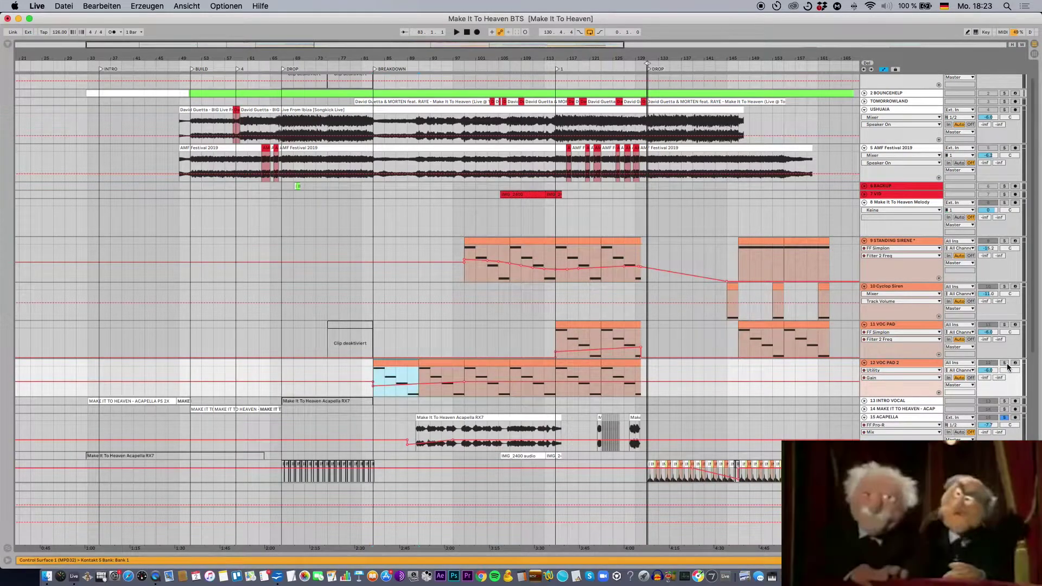
pyautogui.press('space')
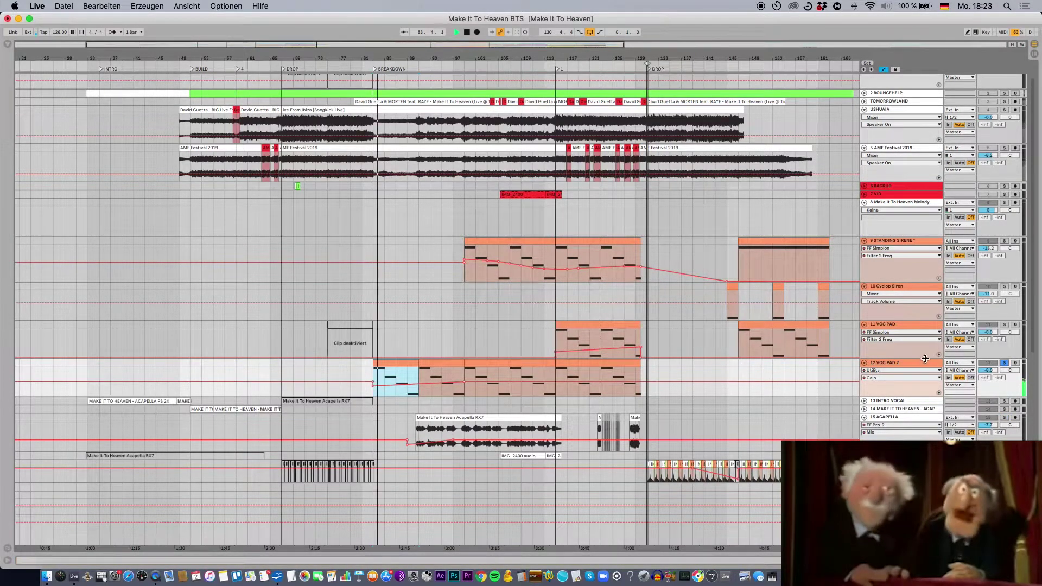
pyautogui.doubleClick(921, 360)
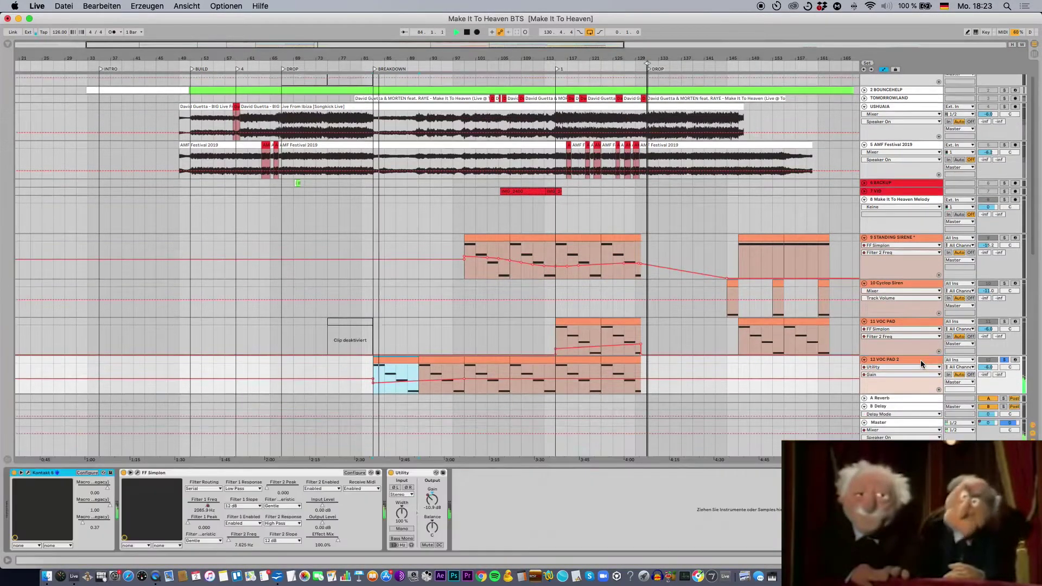
pyautogui.click(29, 473)
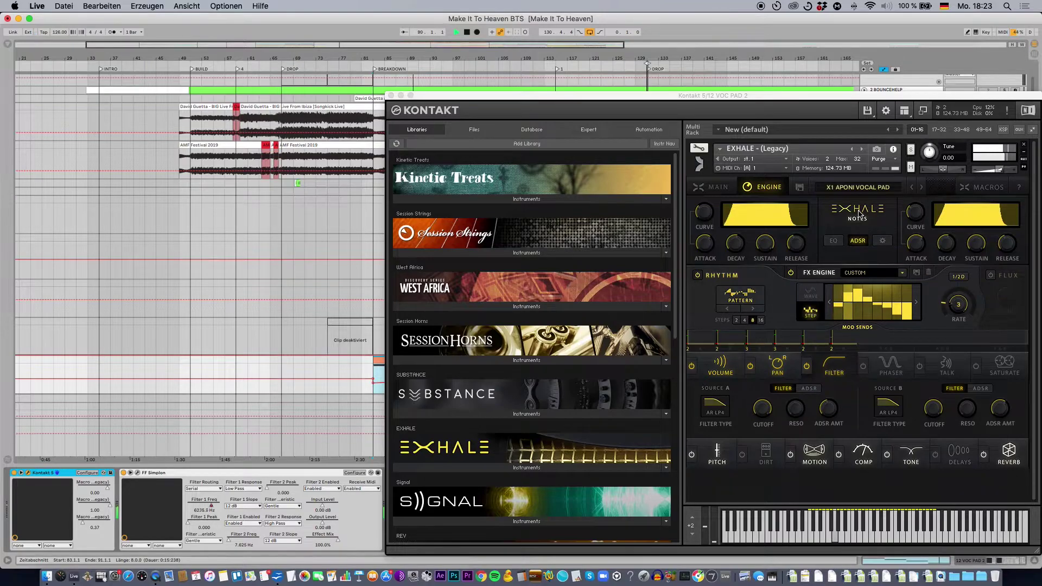
pyautogui.click(724, 193)
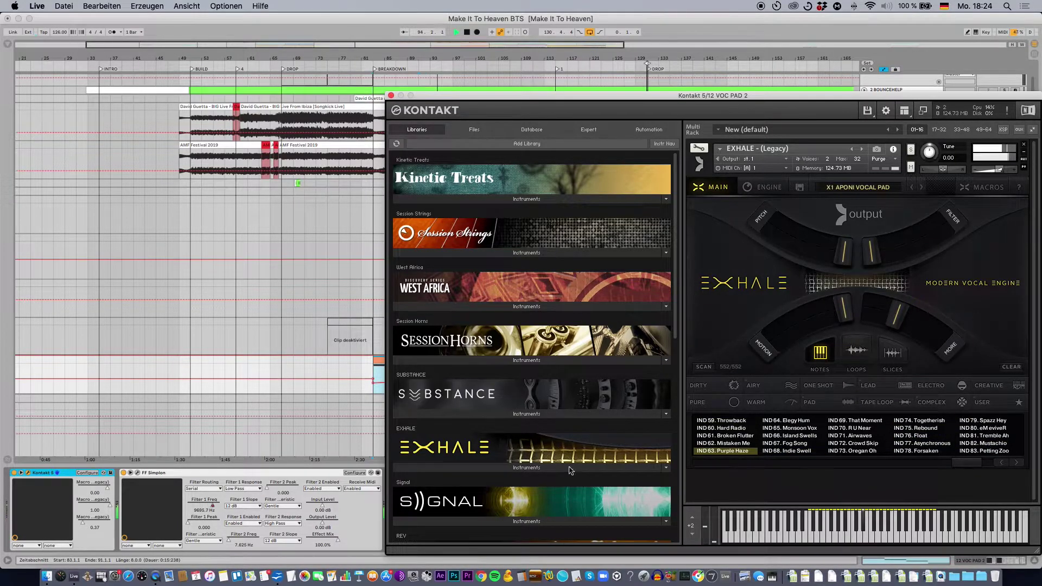
pyautogui.click(390, 96)
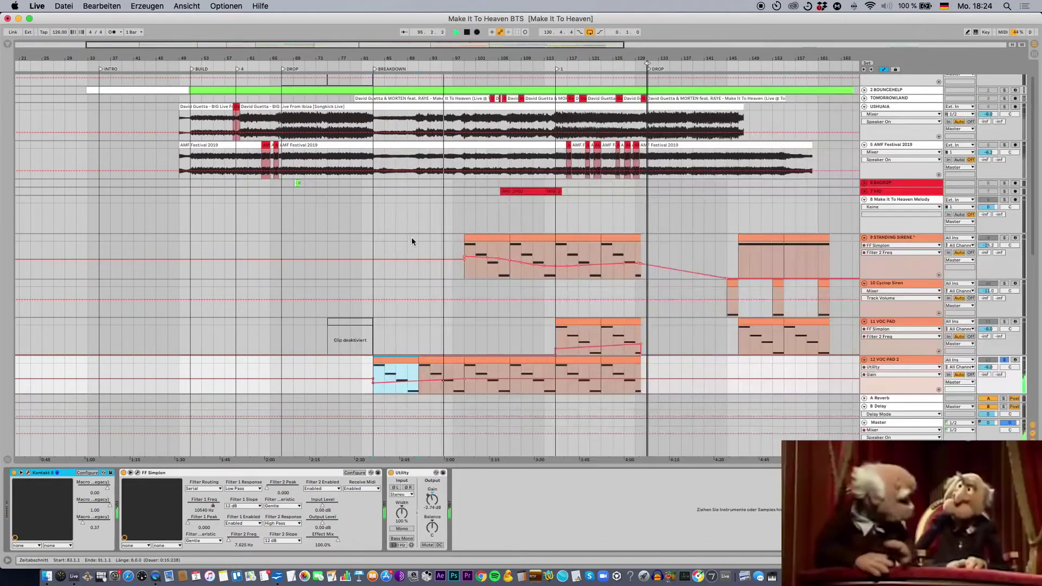
# Solo 9 STANDING SIRENE and play it from bar 99 in the breakdown
pyautogui.scroll(-2, 418, 337)
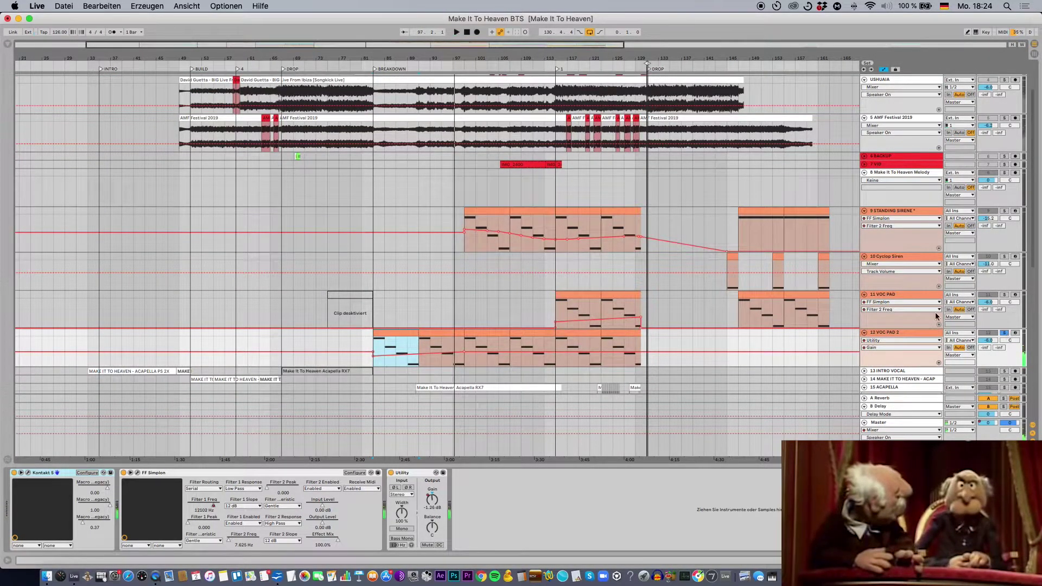
pyautogui.click(486, 234)
pyautogui.press('space')
pyautogui.press('space')
pyautogui.scroll(-2, 702, 208)
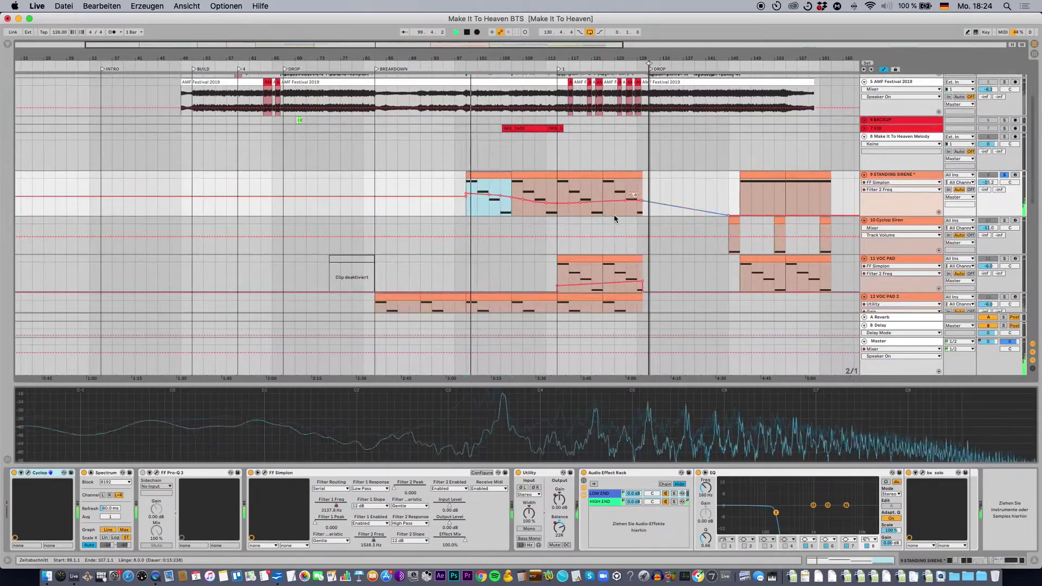
# Show the Cyclop synth on 9 STANDING SIRENE below its clips and examine the APONI SIRENE preset's step sequencer page
pyautogui.click(890, 174)
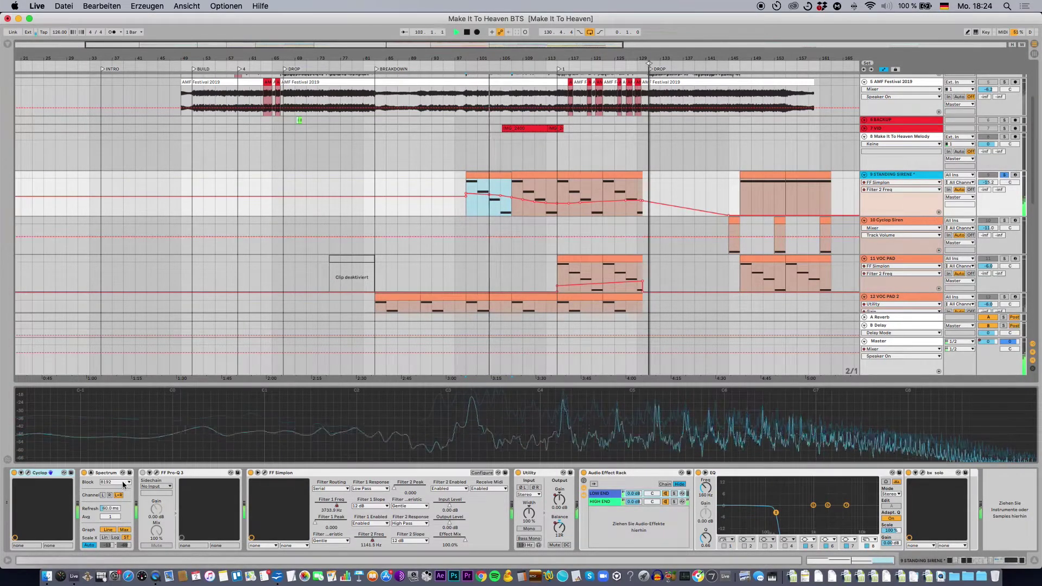
pyautogui.click(28, 475)
pyautogui.moveTo(707, 219); pyautogui.dragTo(389, 110)
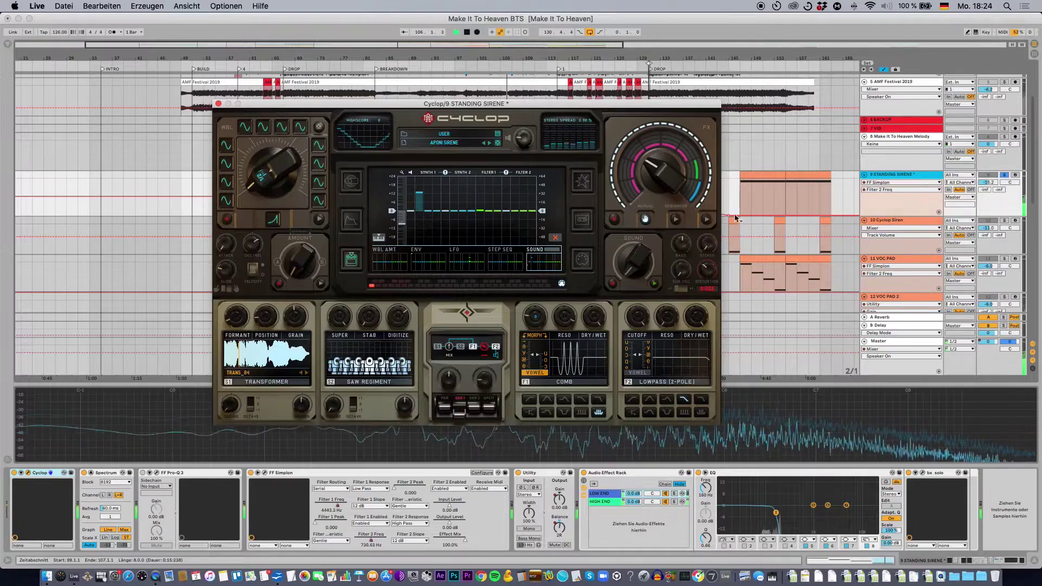
pyautogui.moveTo(472, 105); pyautogui.dragTo(487, 155)
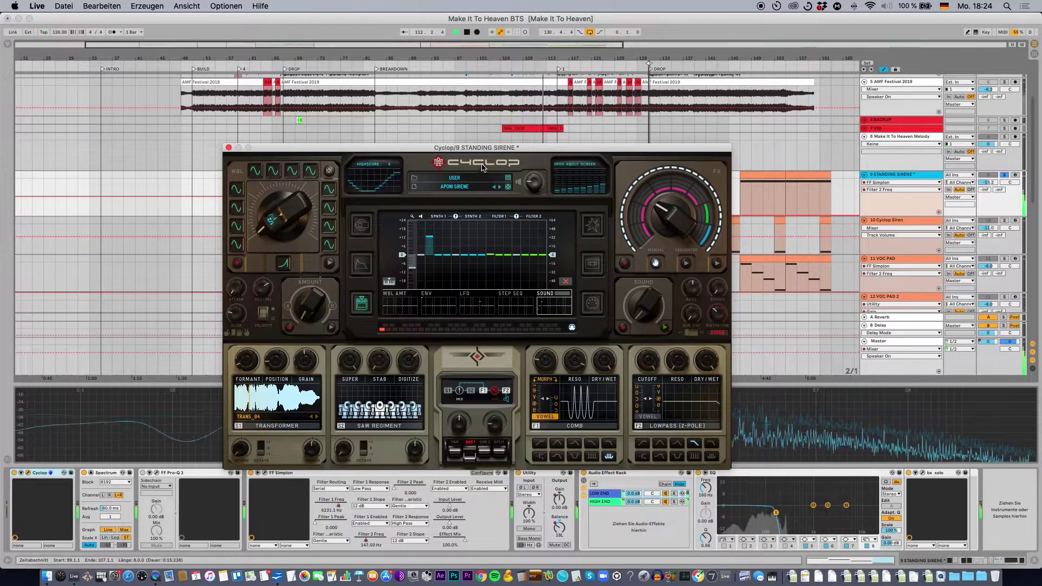
pyautogui.moveTo(473, 149); pyautogui.dragTo(496, 237)
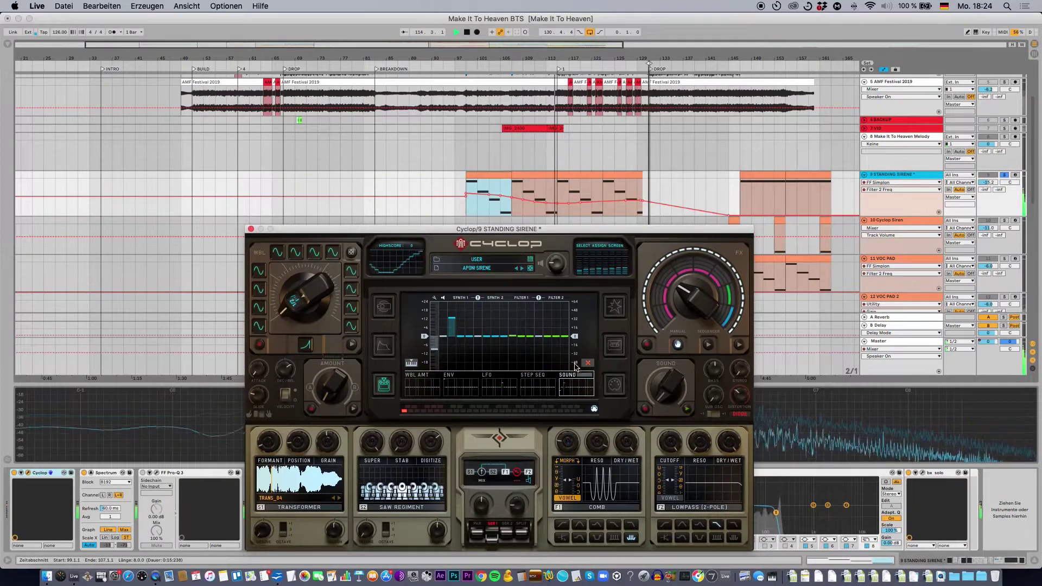
pyautogui.click(614, 345)
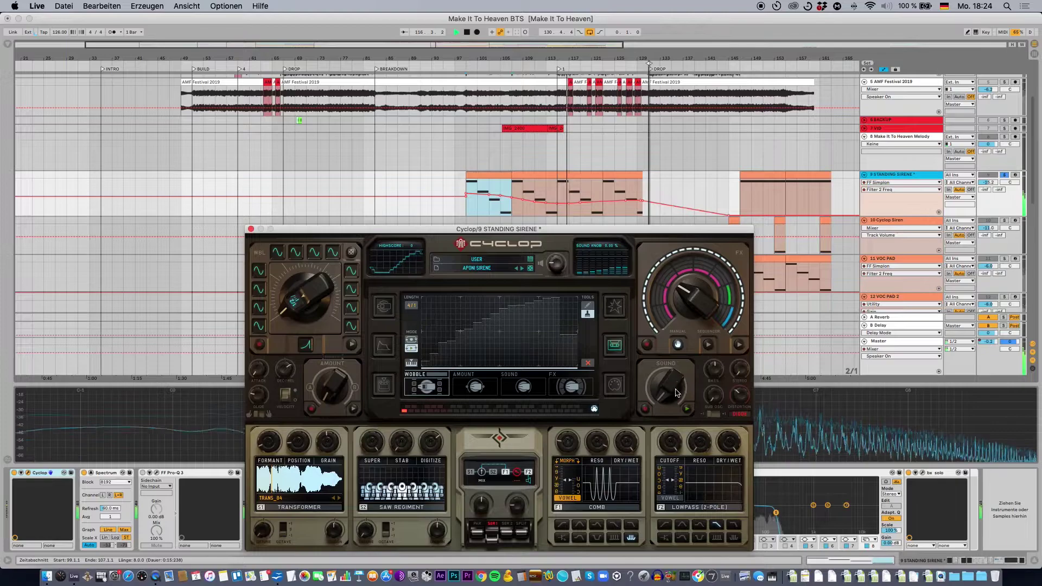
# Examine the FX sequencer, modulation assignment and envelope/LFO pages of Cyclop on 9 STANDING SIRENE, and save the Live set
pyautogui.click(615, 308)
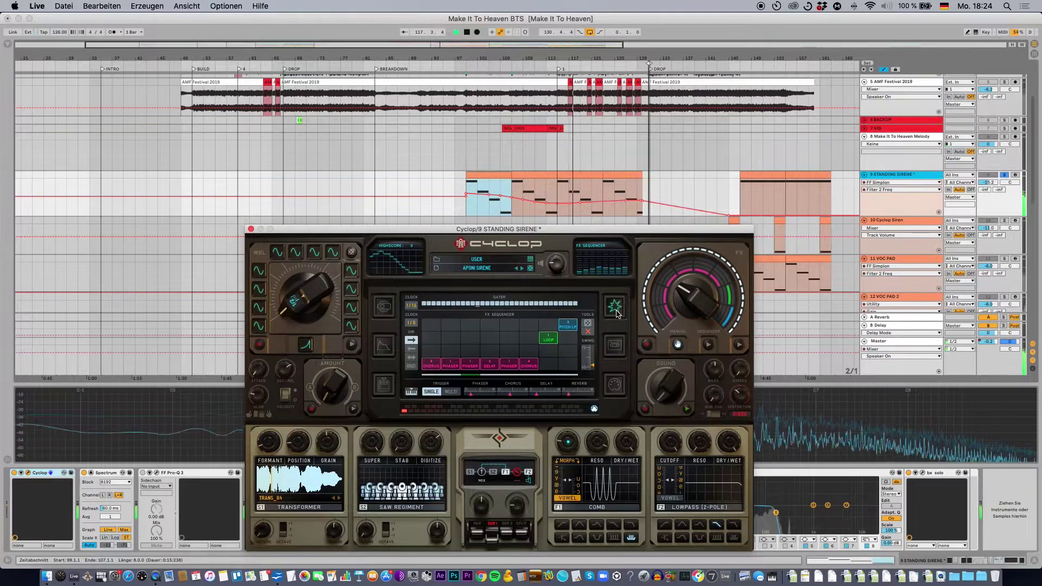
pyautogui.click(389, 387)
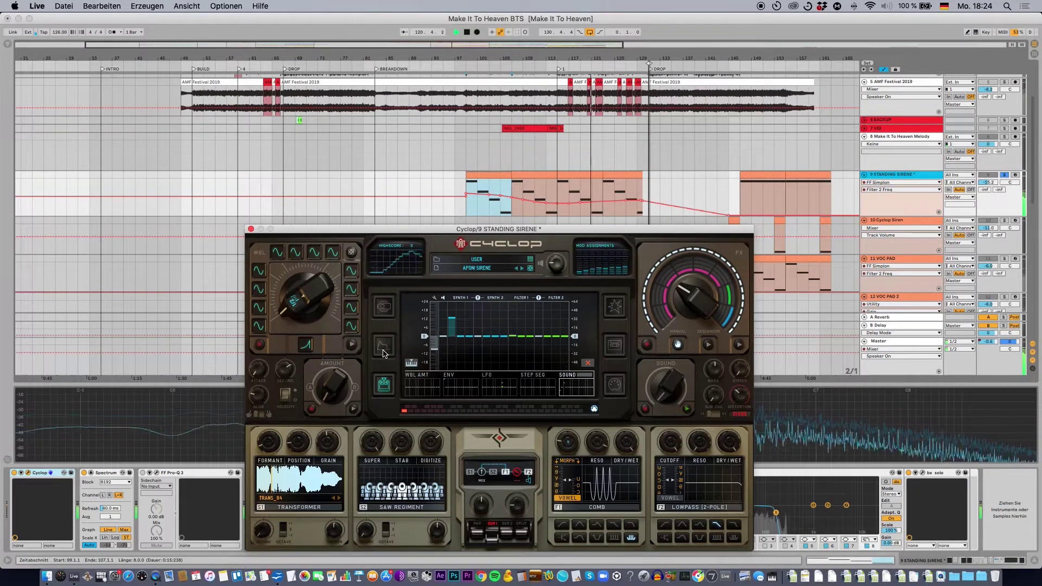
pyautogui.press('super+s')
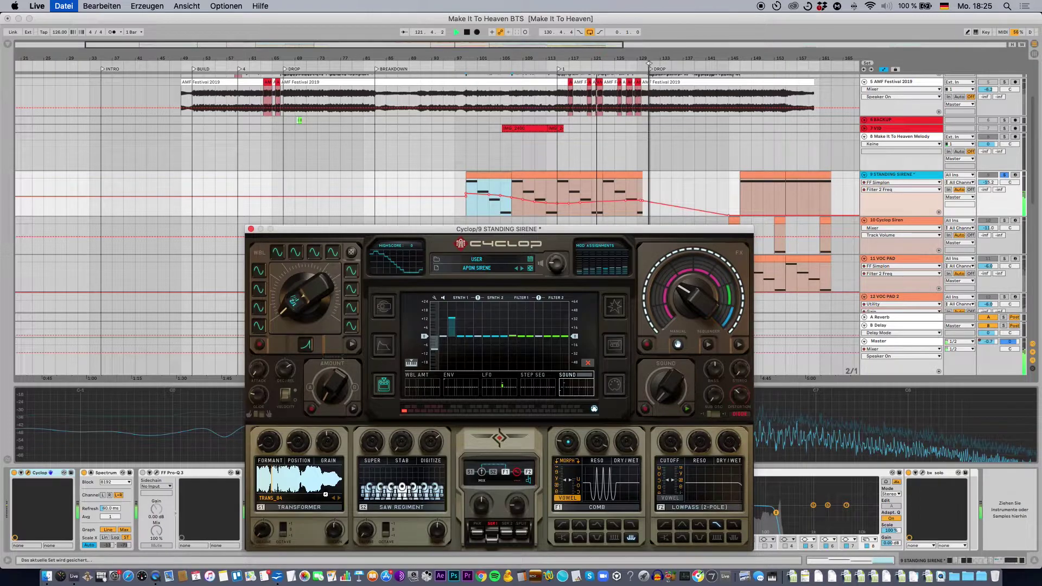
pyautogui.click(384, 345)
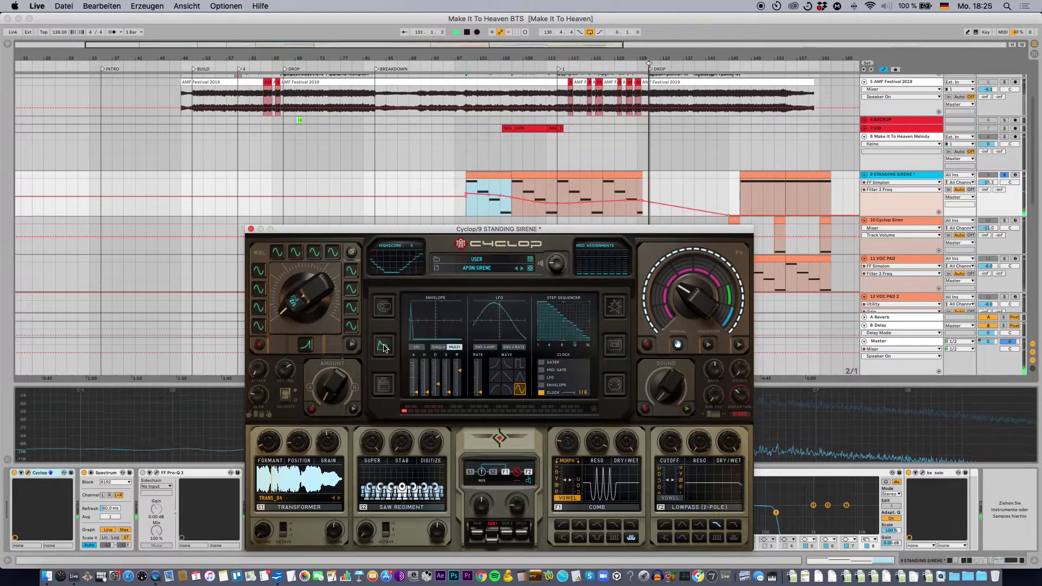
pyautogui.click(384, 384)
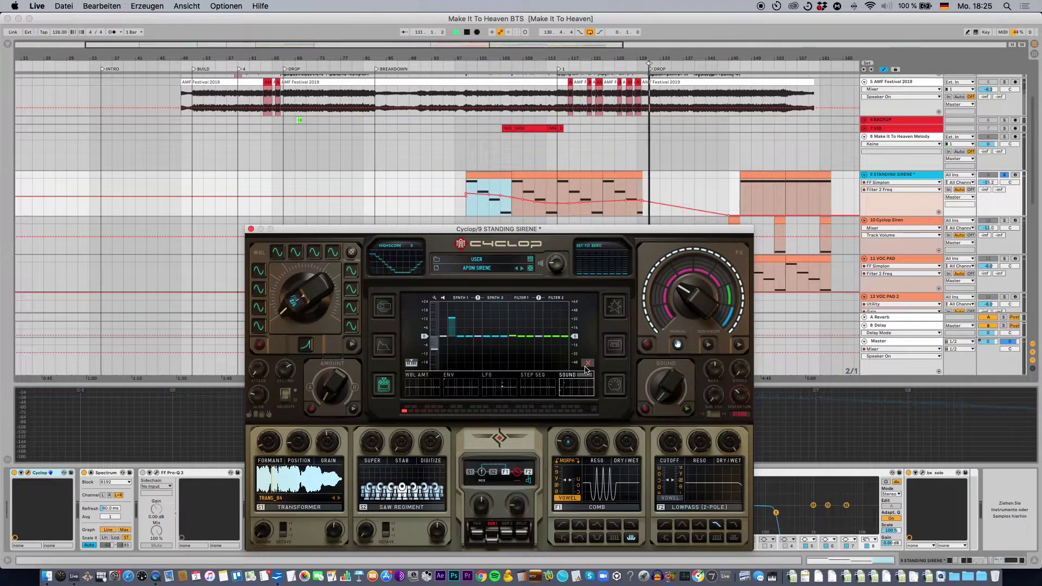
pyautogui.click(607, 385)
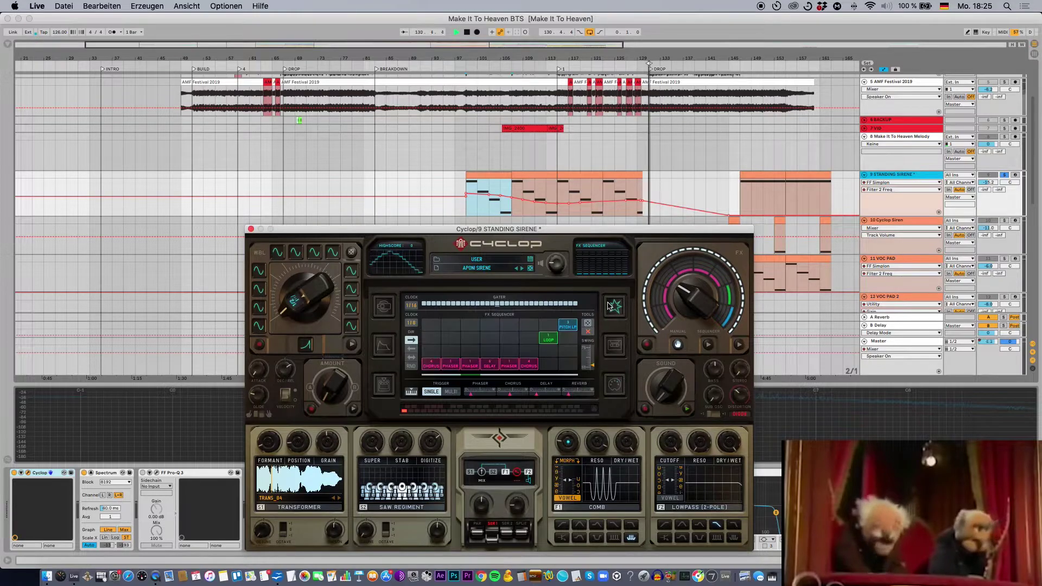
# Play the soloed 10 Cyclop Siren from bar 145, and solo 11 VOC PAD and play it from bar 147
pyautogui.click(730, 221)
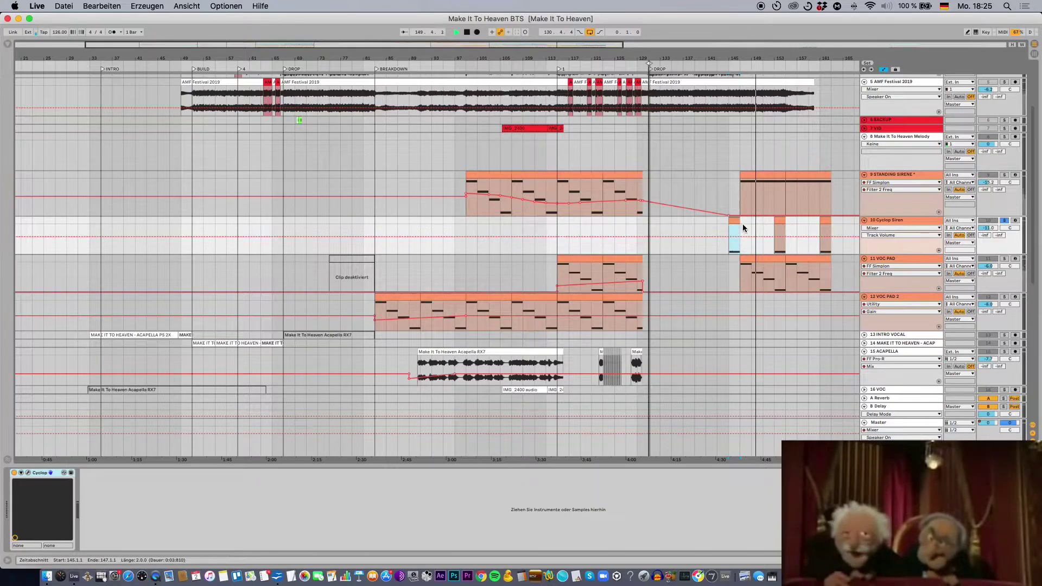
pyautogui.click(751, 258)
pyautogui.click(1005, 260)
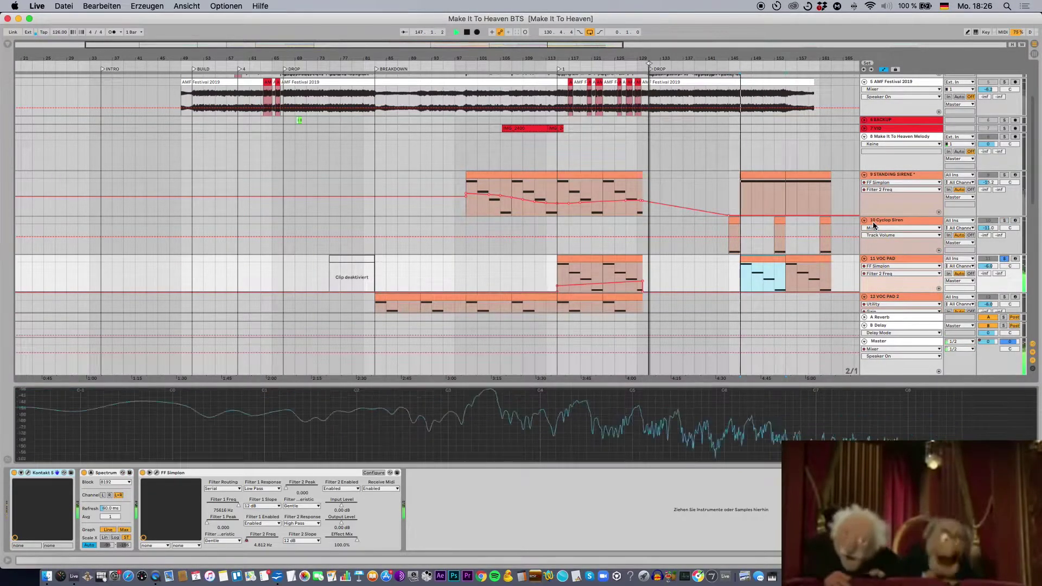
# Show the macro edit and assign pages of the EXHALE instrument on 11 VOC PAD, and close Kontakt
pyautogui.scroll(-1, 875, 262)
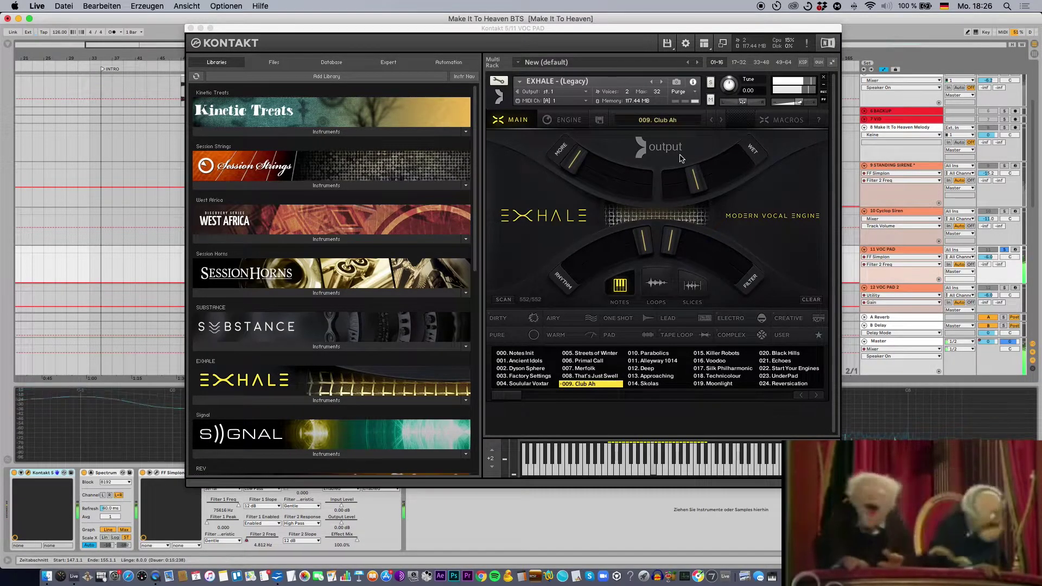
pyautogui.click(777, 128)
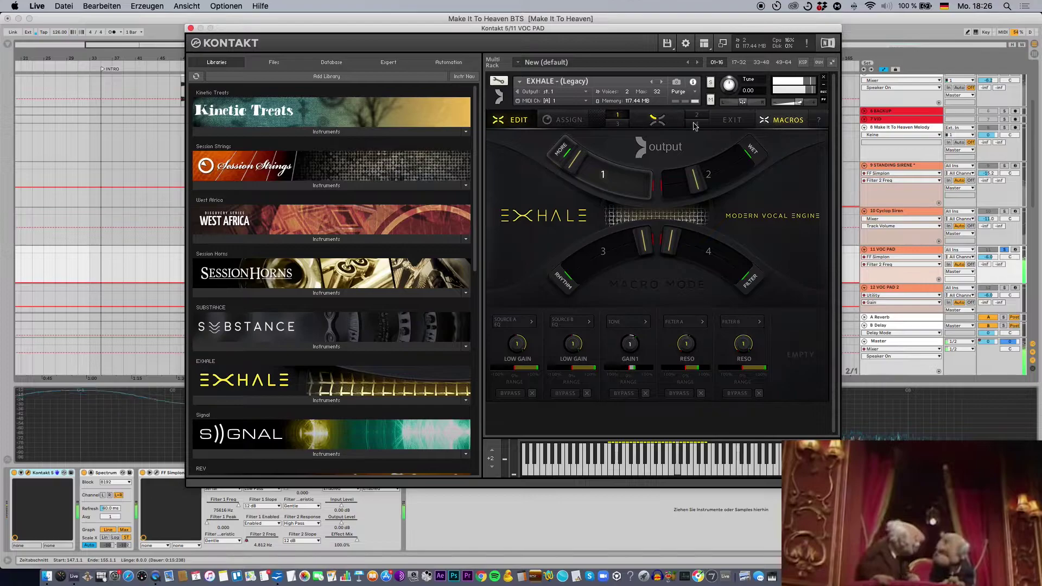
pyautogui.click(577, 124)
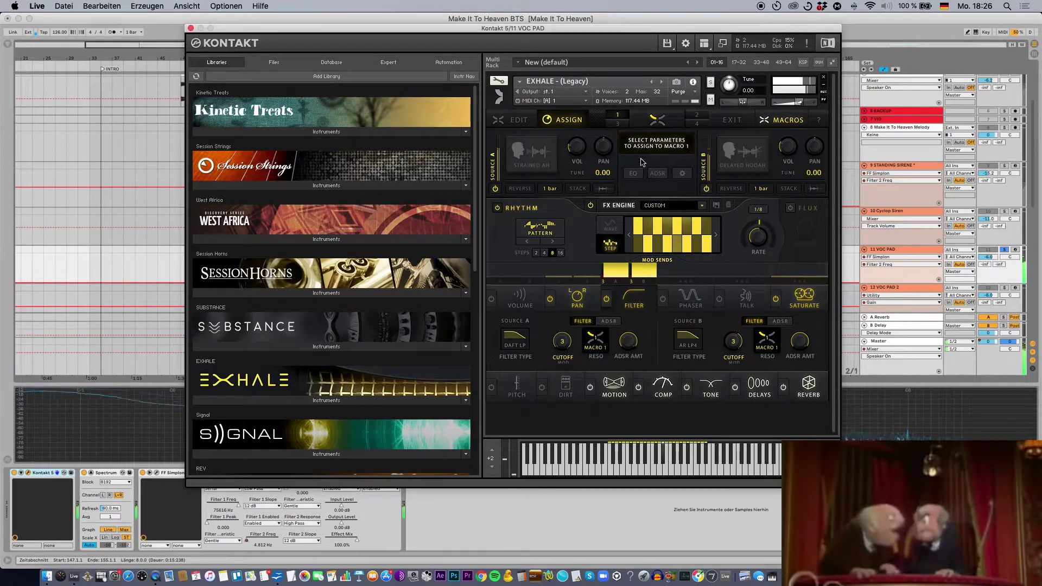
pyautogui.click(191, 29)
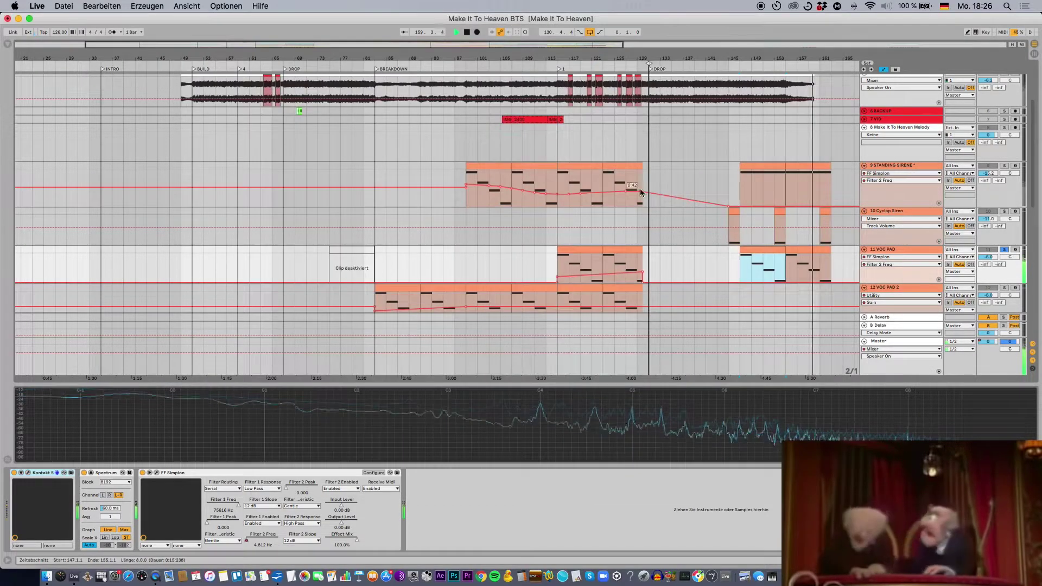
# Place the insert marker at the first drop, bar 67, and show the devices of 11 VOC PAD and 12 VOC PAD 2
pyautogui.scroll(-3, 804, 277)
pyautogui.hscroll(3, 803, 276)
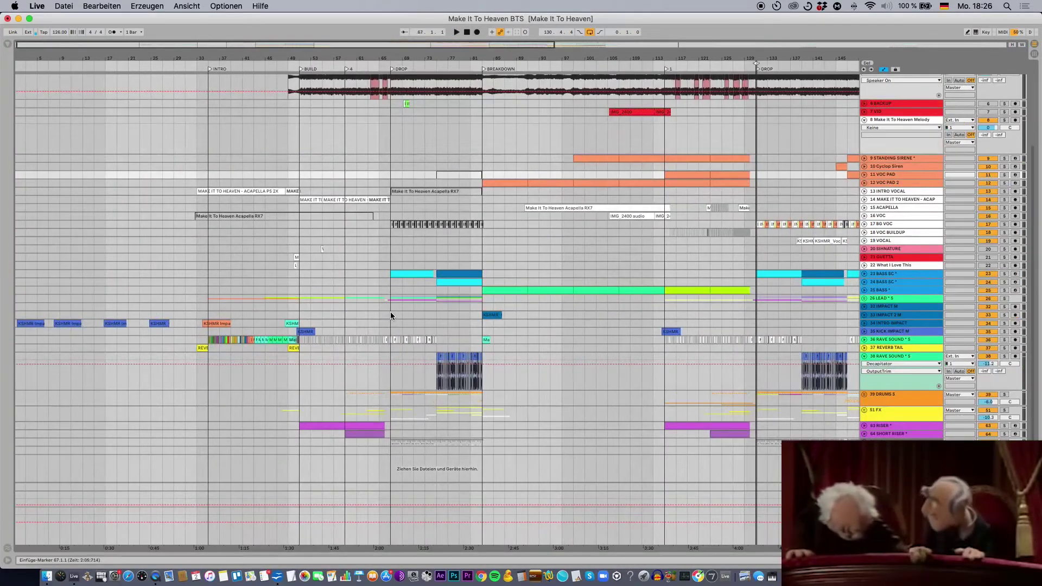
pyautogui.click(390, 314)
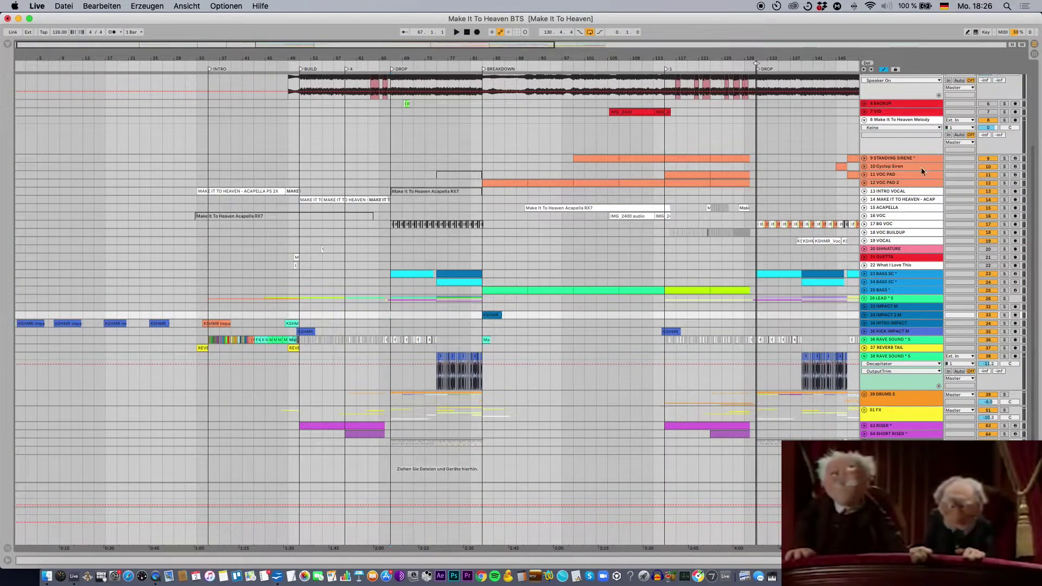
pyautogui.doubleClick(888, 167)
pyautogui.click(884, 175)
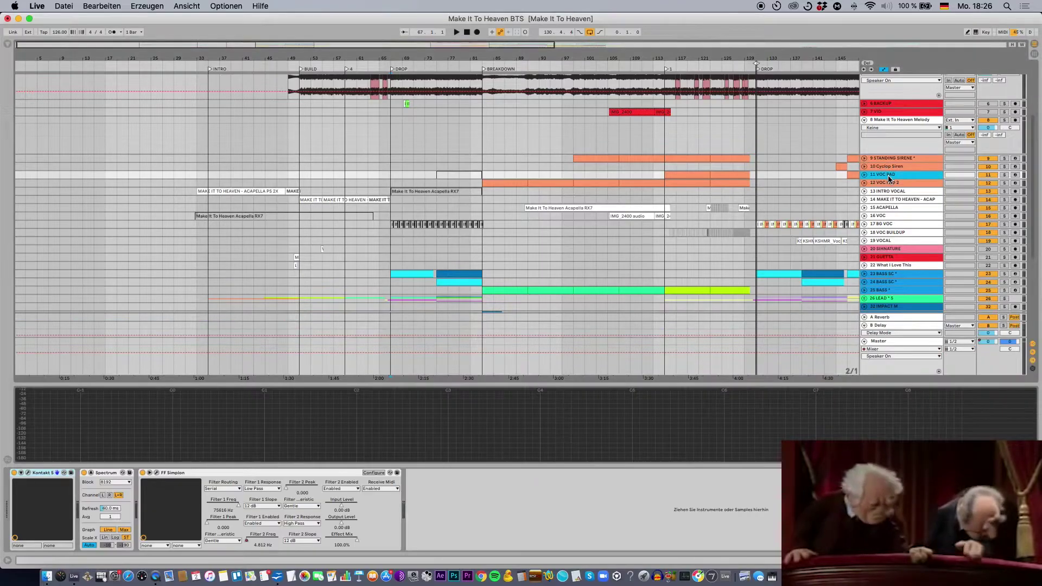
pyautogui.click(888, 185)
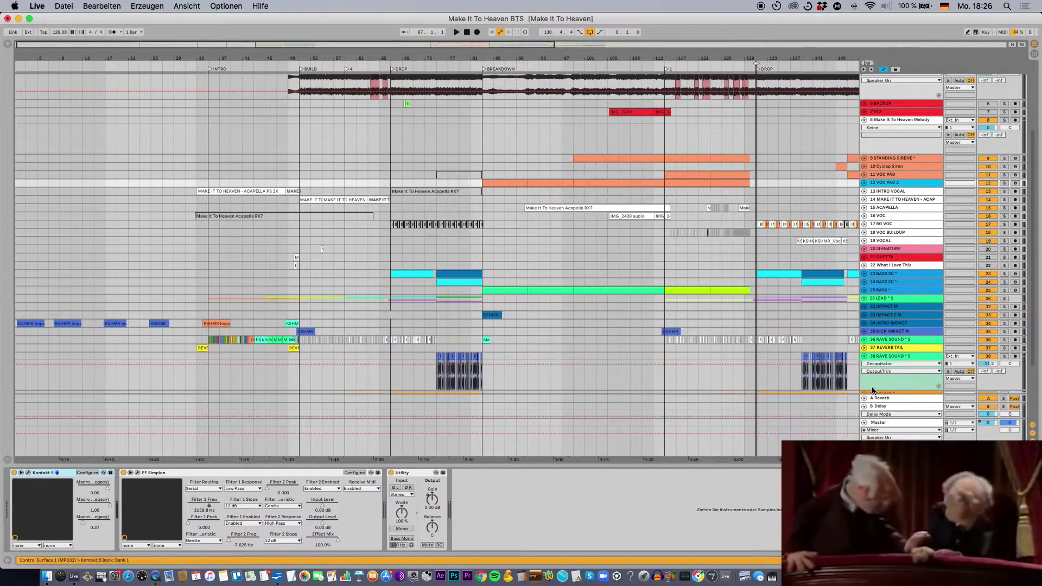
# Show the Master track's device chain and unfold the Aggressive Dance Master rack
pyautogui.press('alt+super+l')
pyautogui.doubleClick(881, 510)
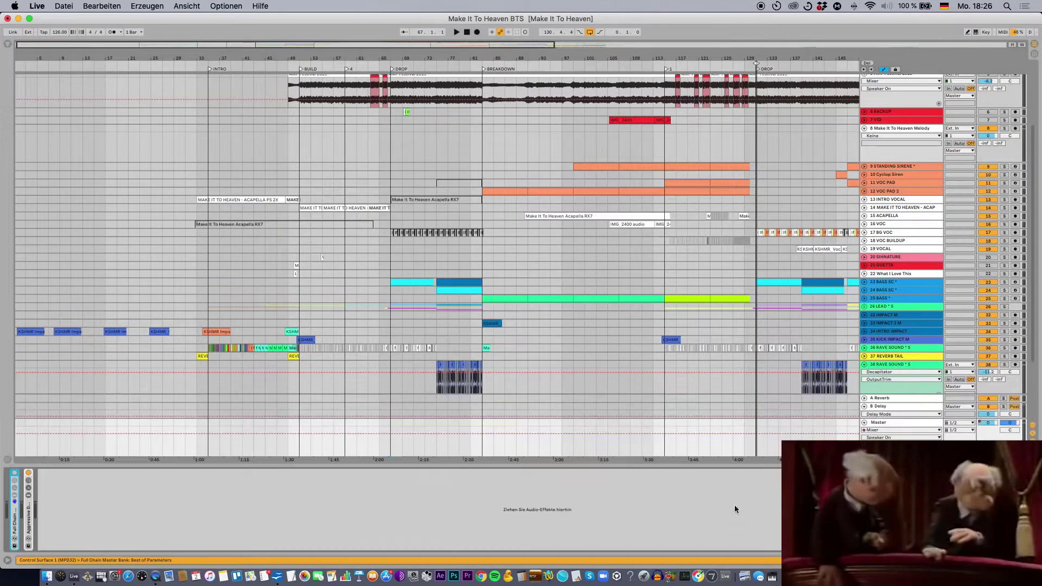
pyautogui.click(29, 522)
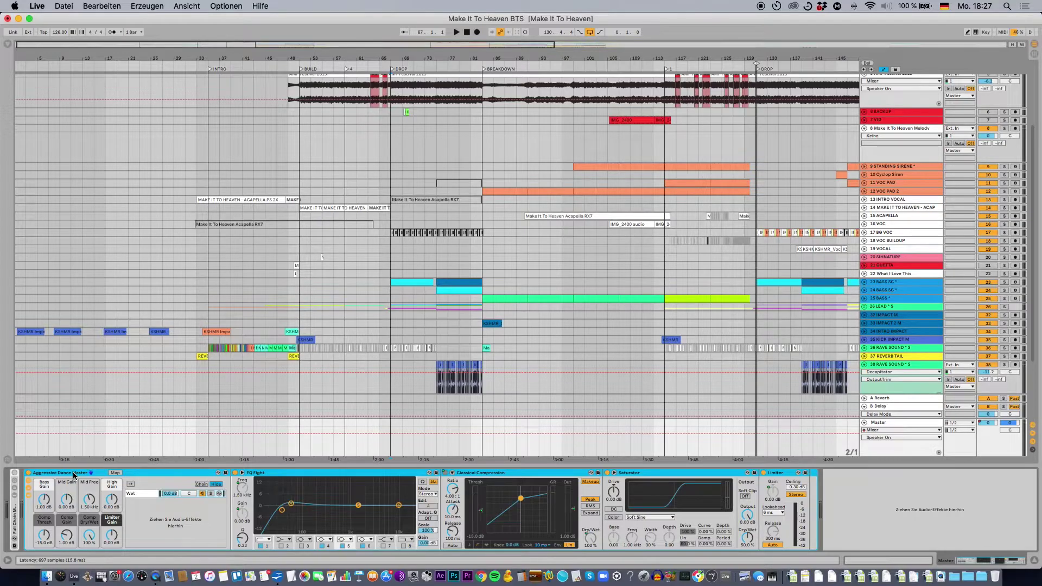
pyautogui.press('super+alt+l')
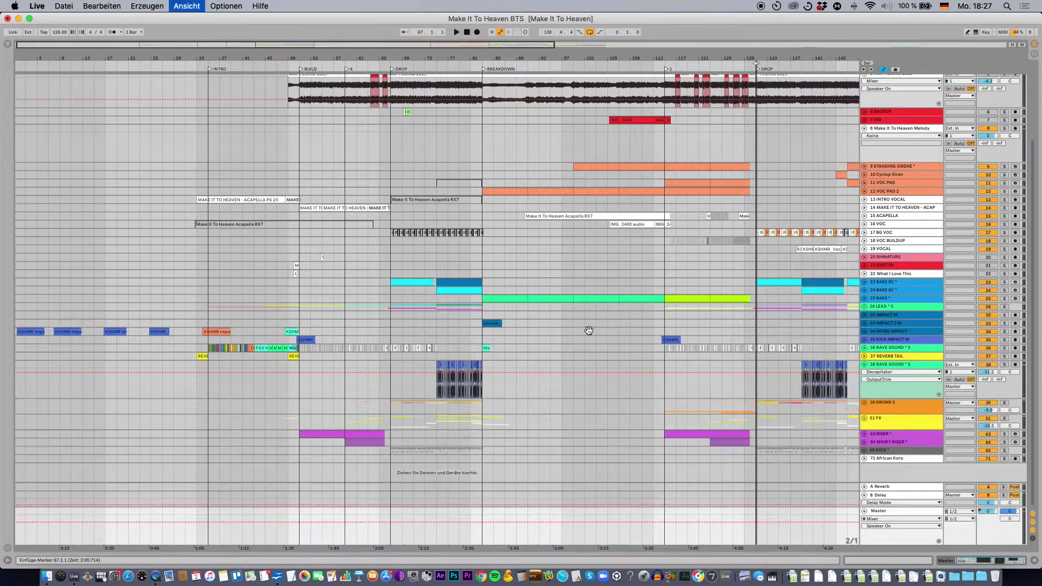
pyautogui.doubleClick(891, 512)
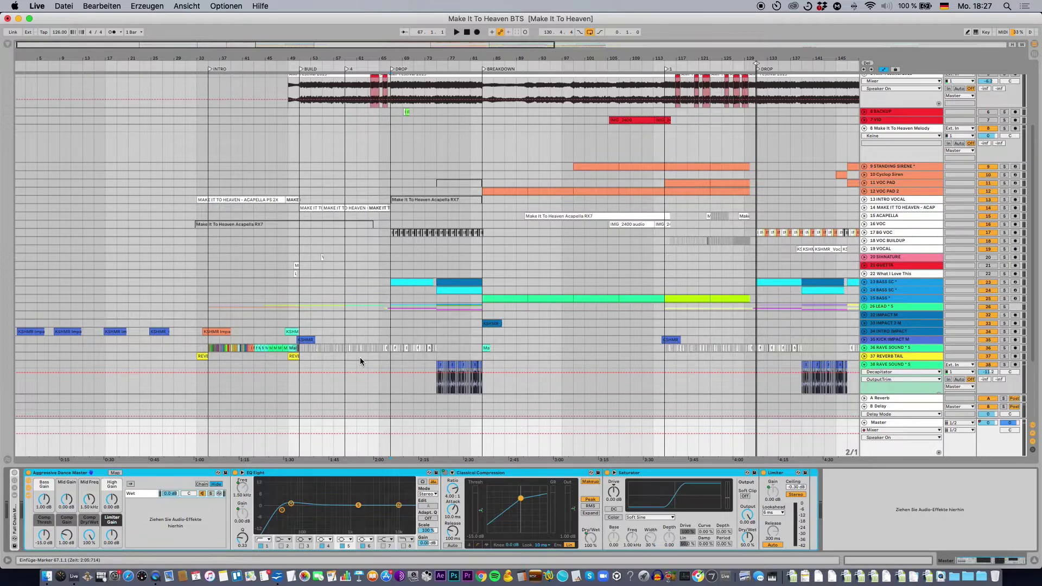
# Return to the Master track's device chain and switch off the Aggressive Dance Master rack
pyautogui.scroll(-5, 360, 357)
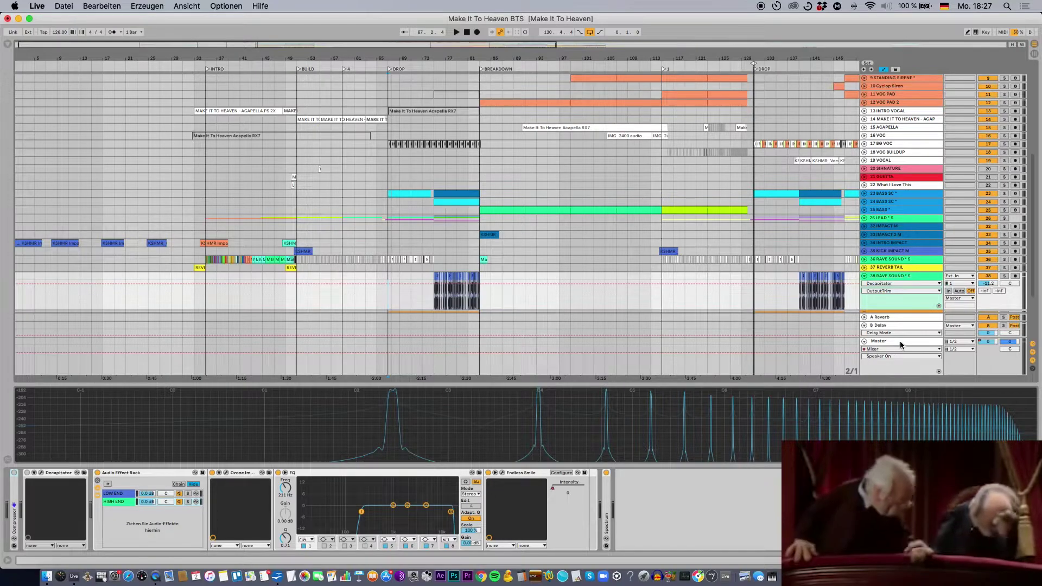
pyautogui.scroll(-5, 525, 239)
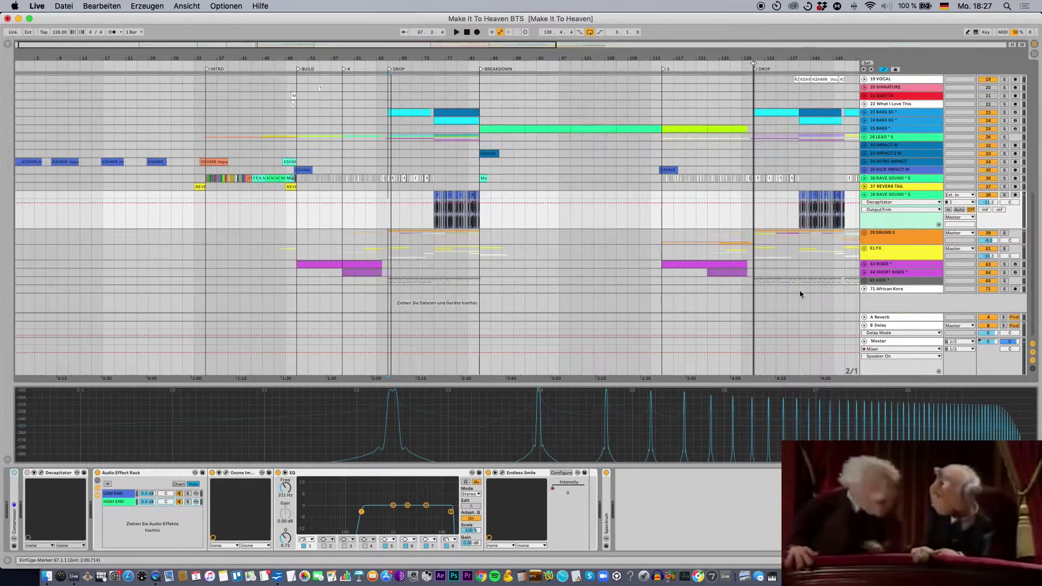
pyautogui.click(886, 341)
pyautogui.click(886, 340)
pyautogui.click(886, 423)
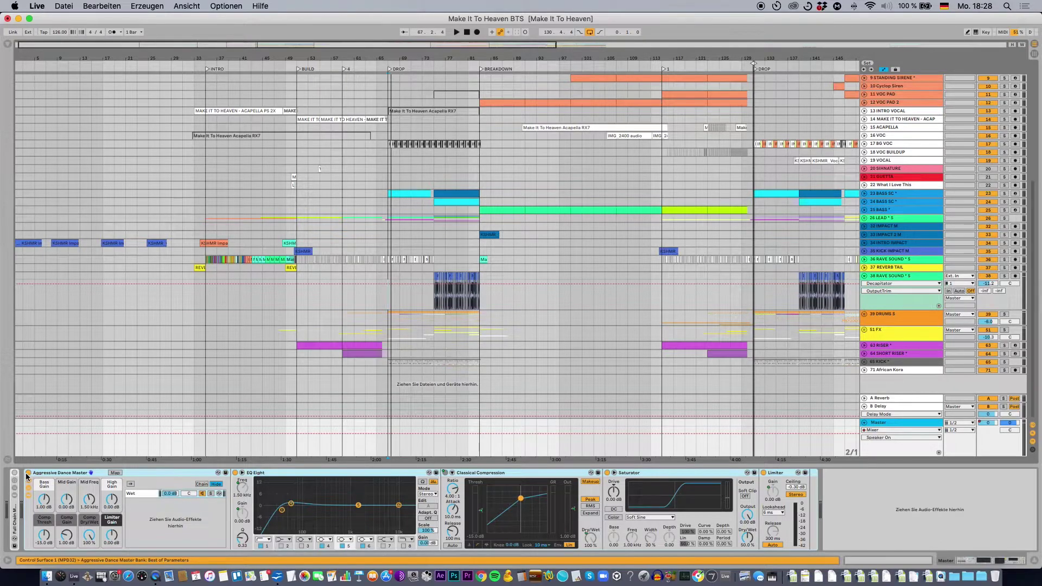
pyautogui.click(406, 340)
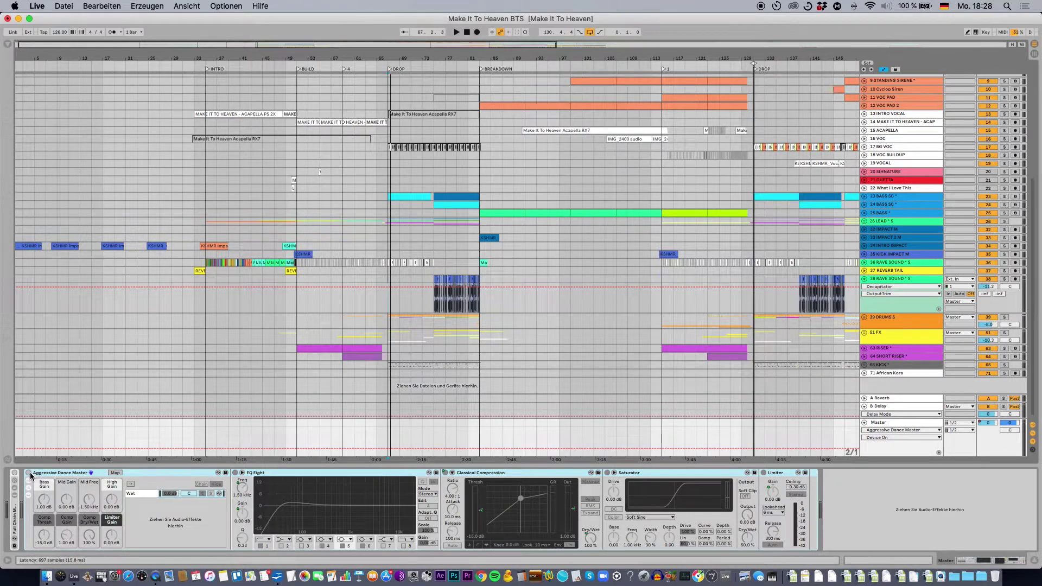
# Play the first drop from bar 67 and switch the Aggressive Dance Master rack back on to compare the sound
pyautogui.press('space')
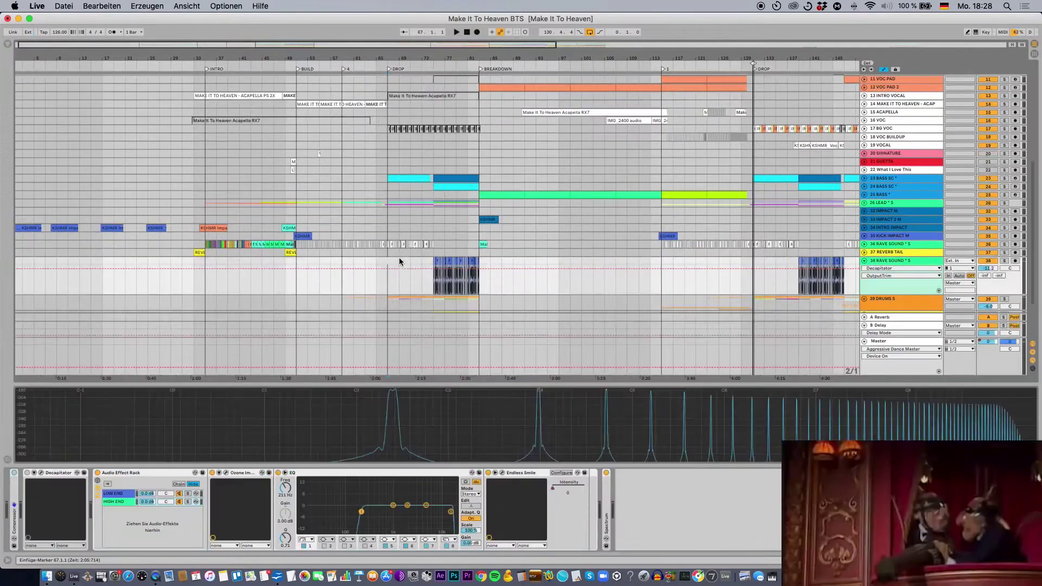
pyautogui.click(903, 340)
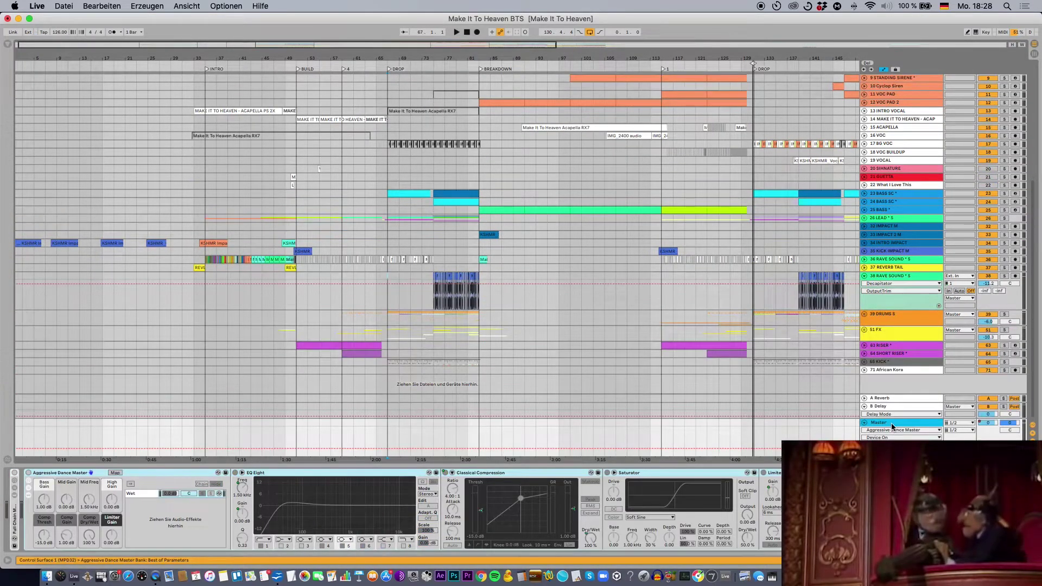
pyautogui.press('space')
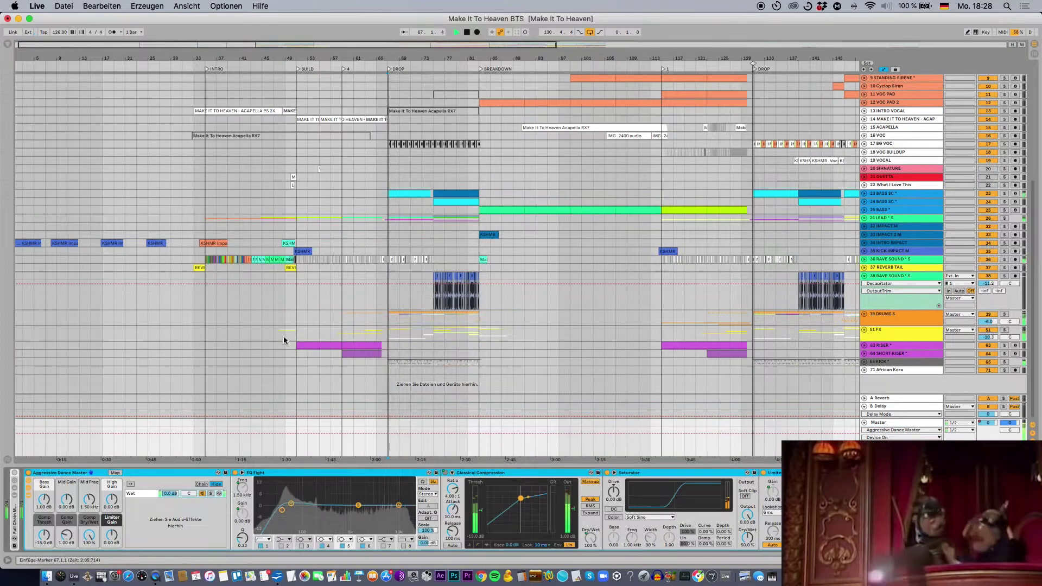
pyautogui.press('space')
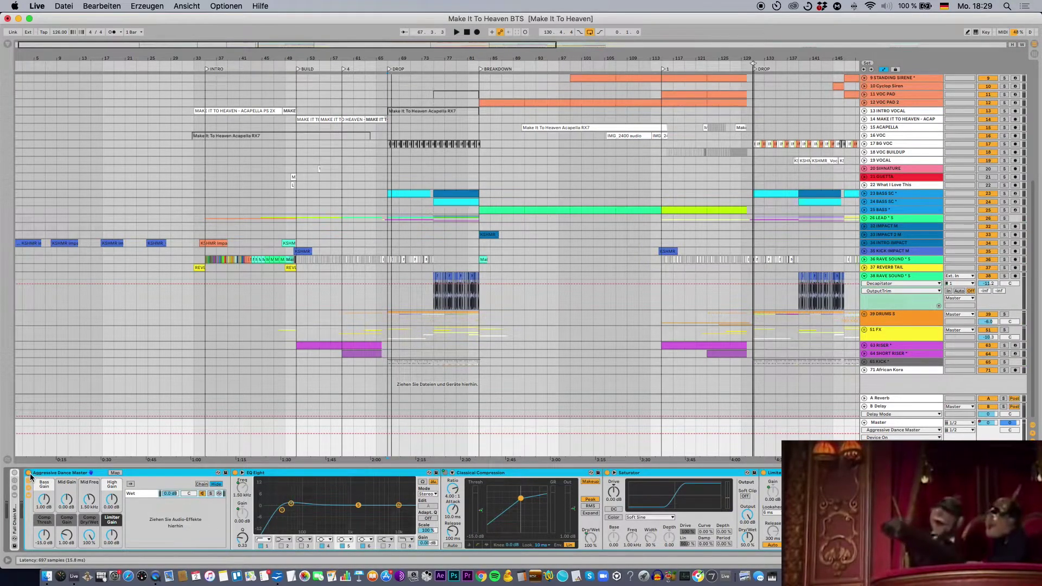
# Play the first drop from bar 77 and bypass the Aggressive Dance Master rack on the Master track
pyautogui.hscroll(1, 127, 436)
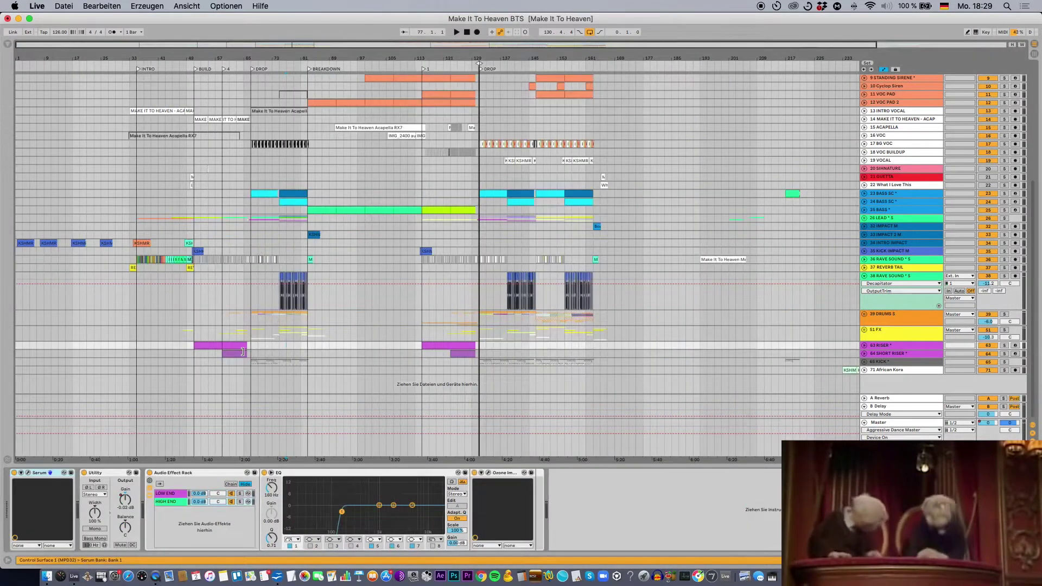
pyautogui.press('space')
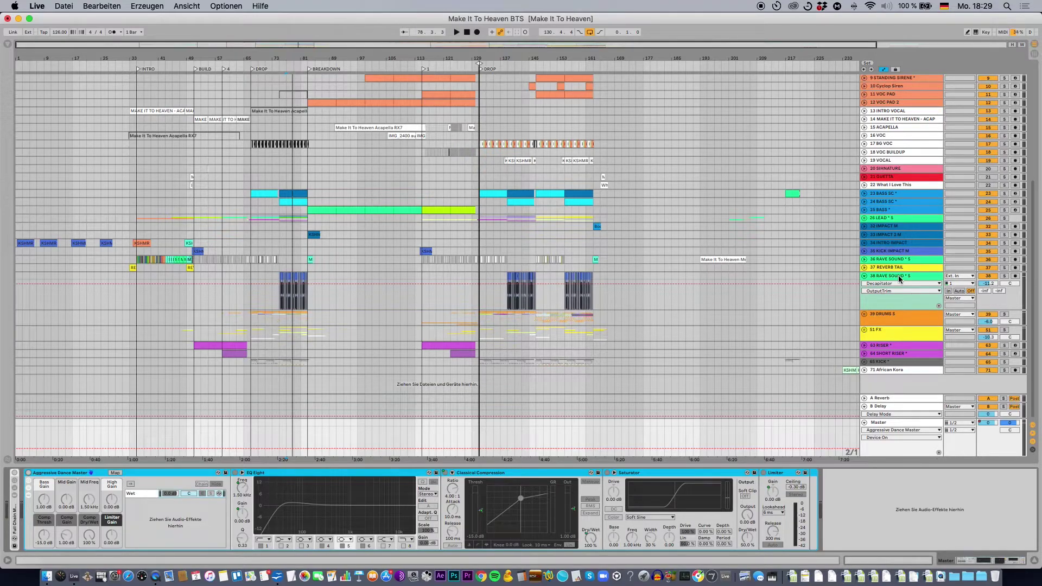
pyautogui.scroll(3, 898, 279)
pyautogui.scroll(-2, 786, 281)
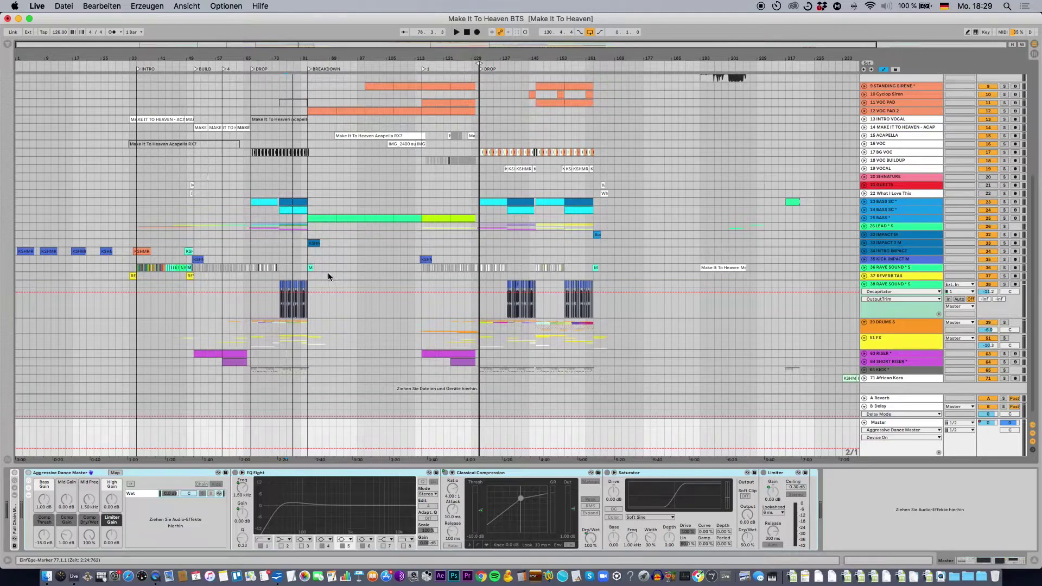
# Play the drop again from bar 67 and toggle the Master track's Aggressive Dance Master rack for comparison
pyautogui.scroll(-2, 315, 288)
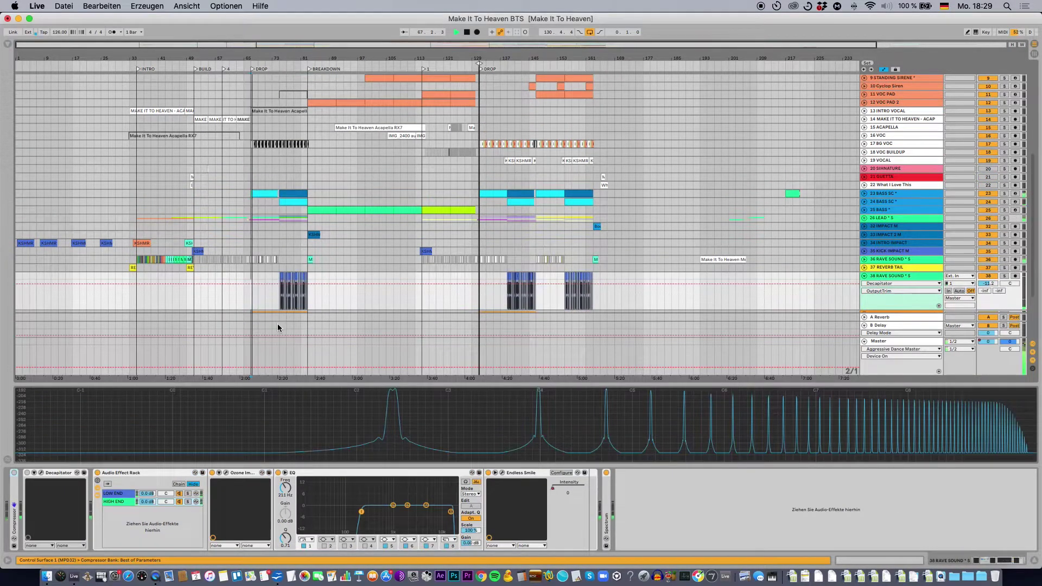
pyautogui.scroll(-5, 278, 328)
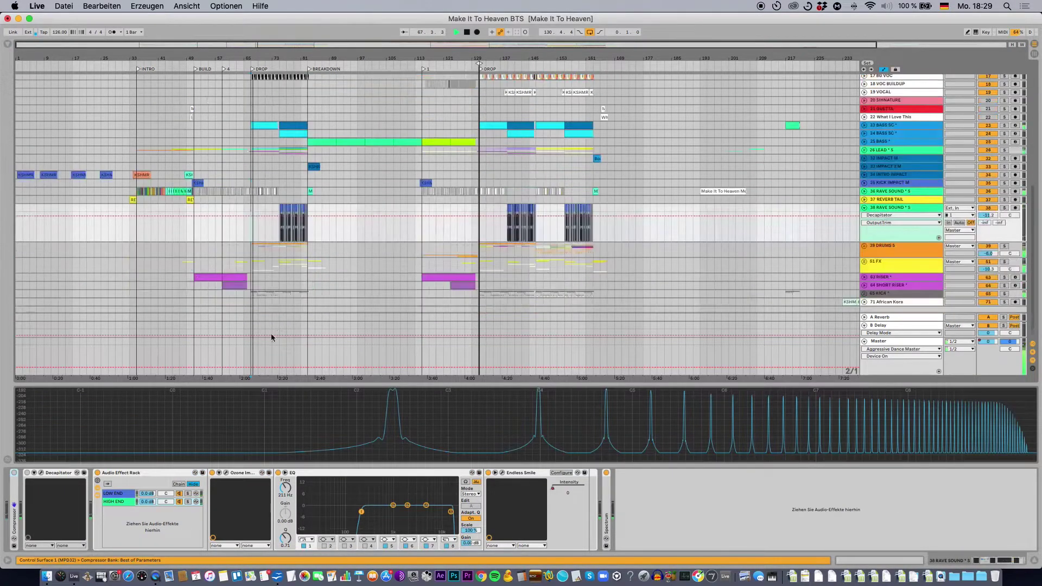
pyautogui.click(910, 342)
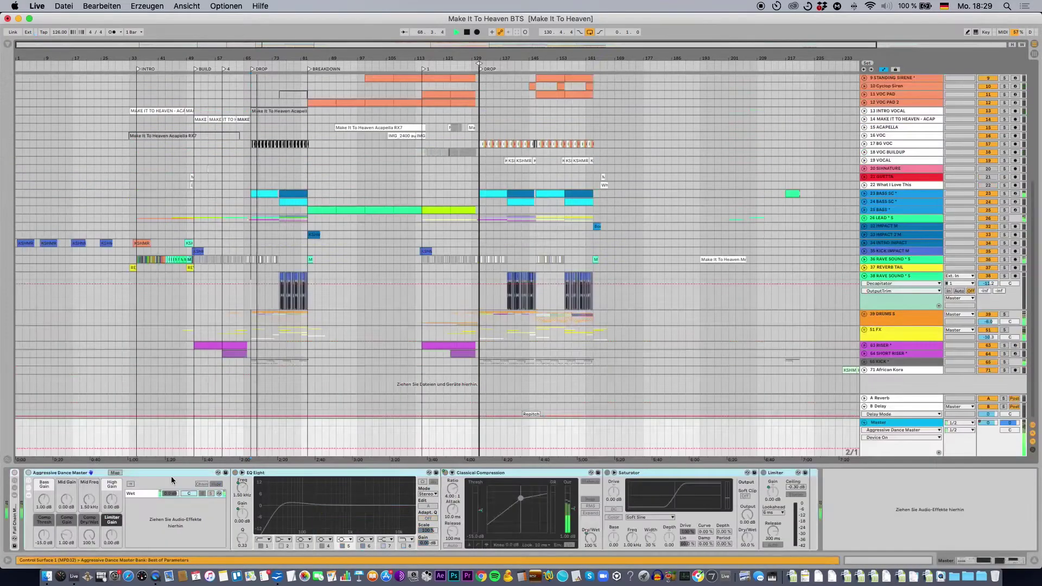
pyautogui.click(29, 473)
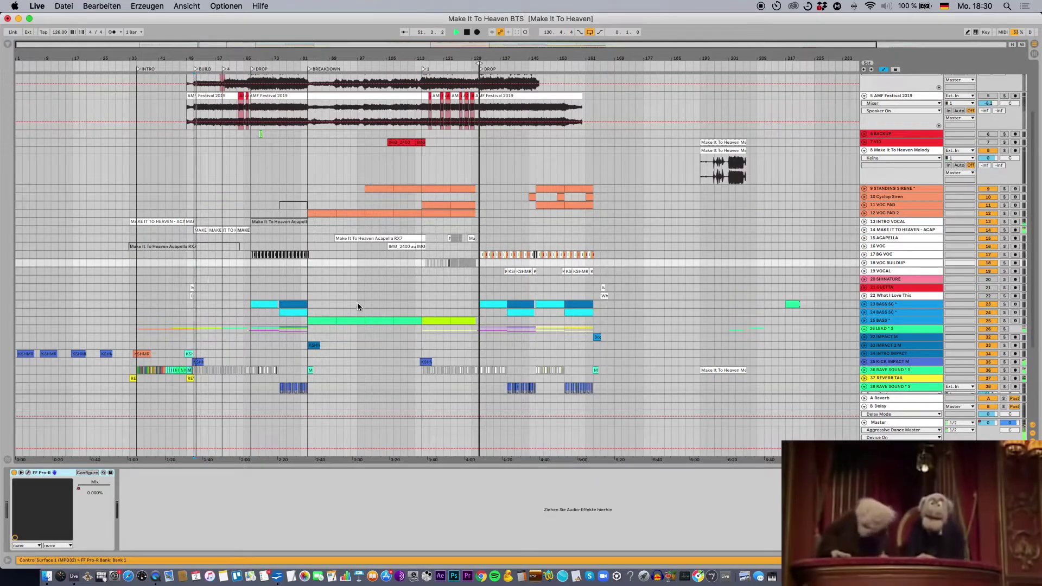
# Play the start of the build from bar 51
pyautogui.press('space')
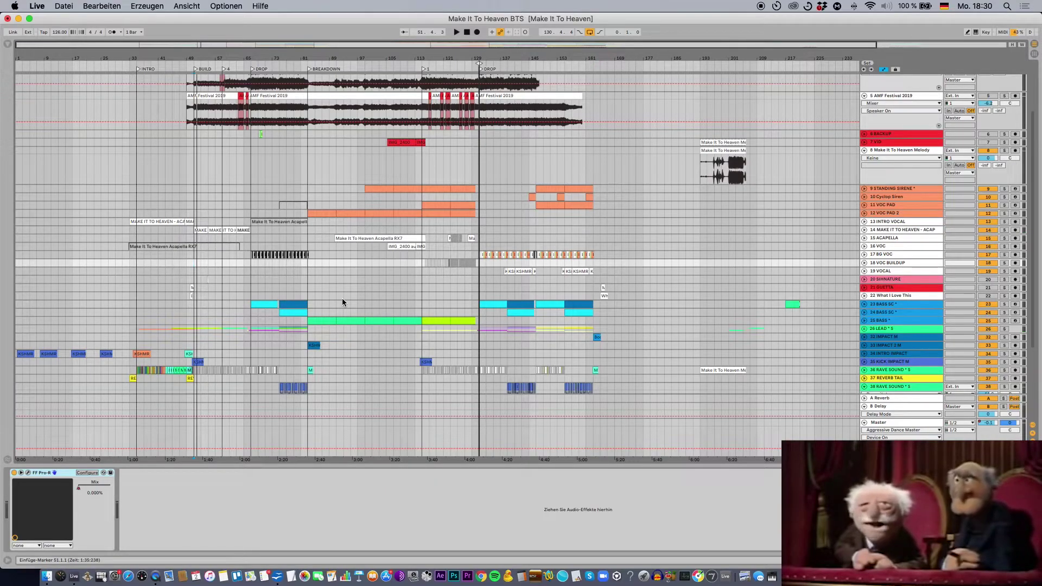
pyautogui.press('space')
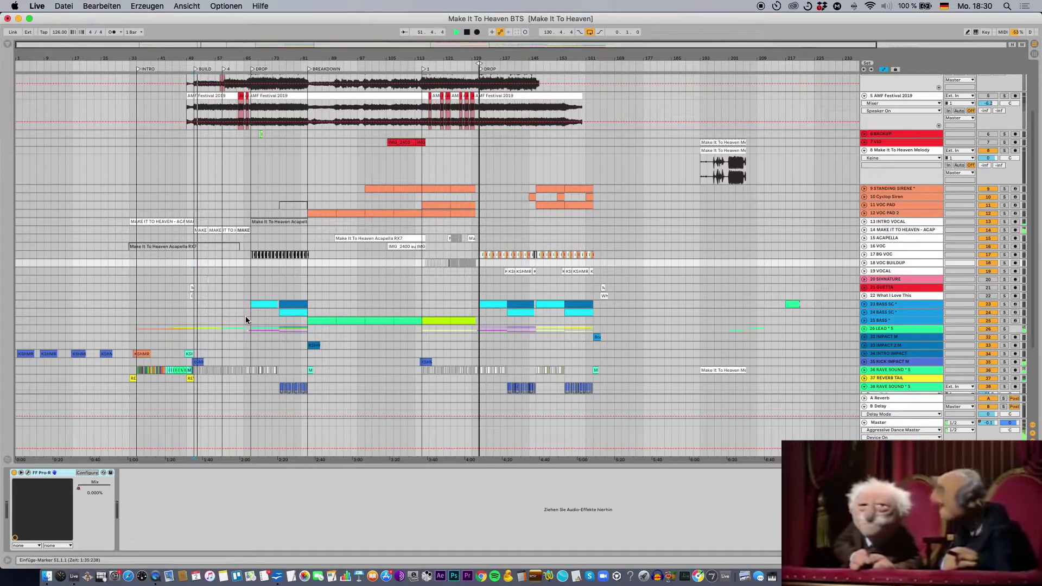
pyautogui.press('space')
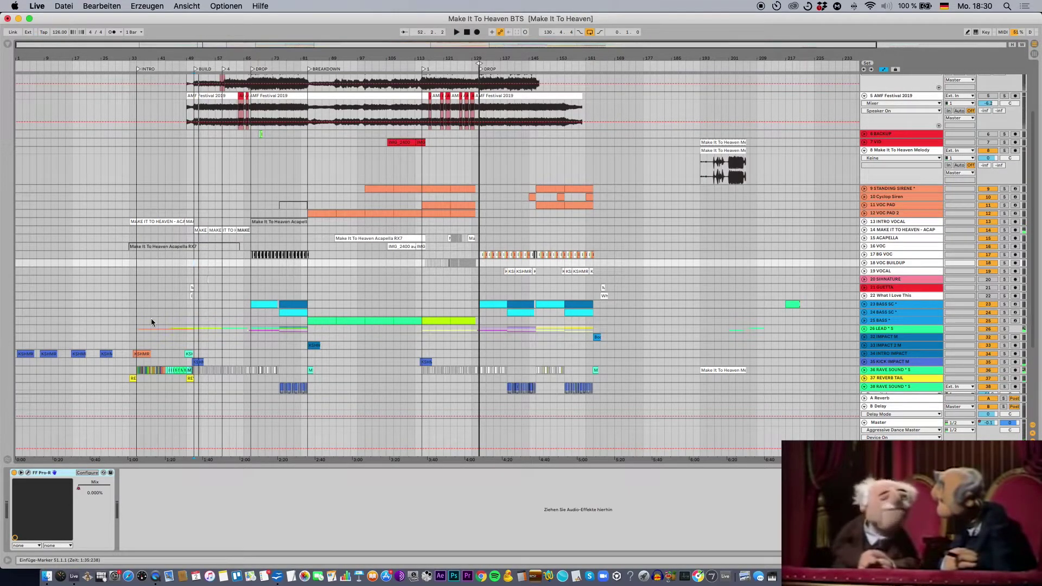
# Play the intro from bar 35, with the whole arrangement fitted to the window width and the device view hidden
pyautogui.click(141, 306)
pyautogui.press('space')
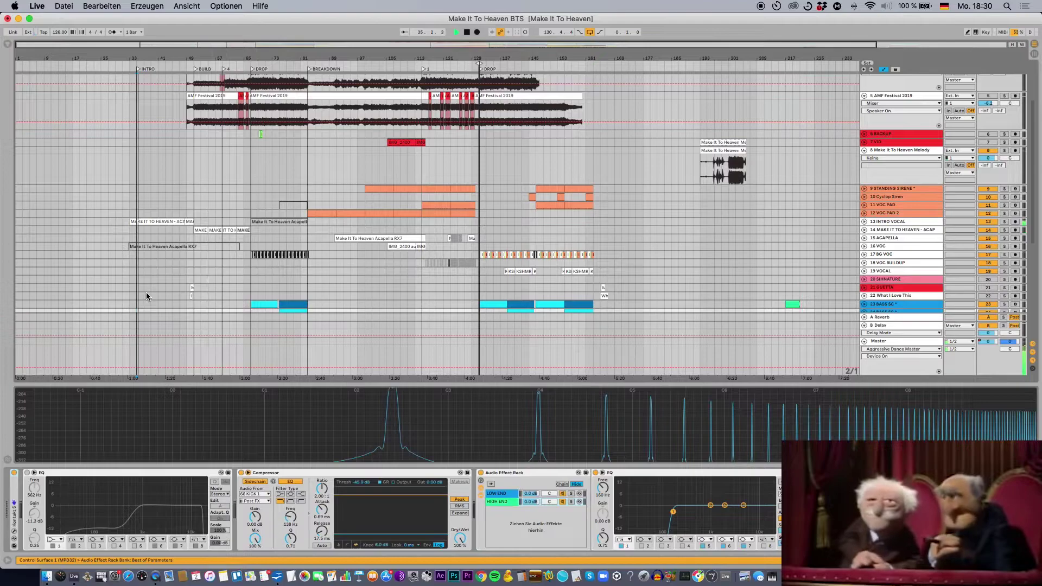
pyautogui.press('w')
pyautogui.press('super+alt+l')
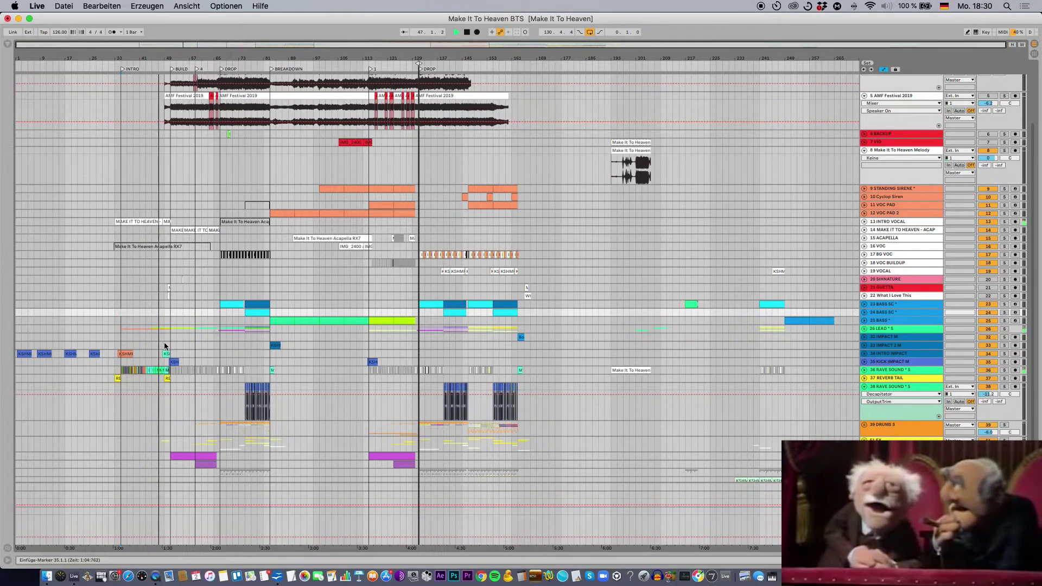
pyautogui.press('space')
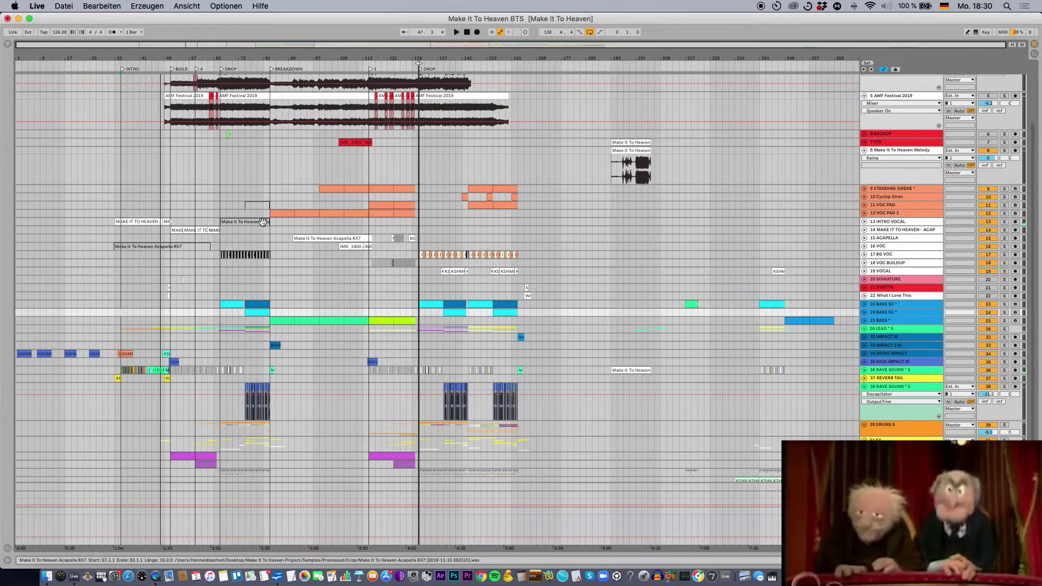
# Unfold the INTRO VOCAL track and play it soloed from bar 39
pyautogui.click(864, 222)
pyautogui.click(144, 252)
pyautogui.press('space')
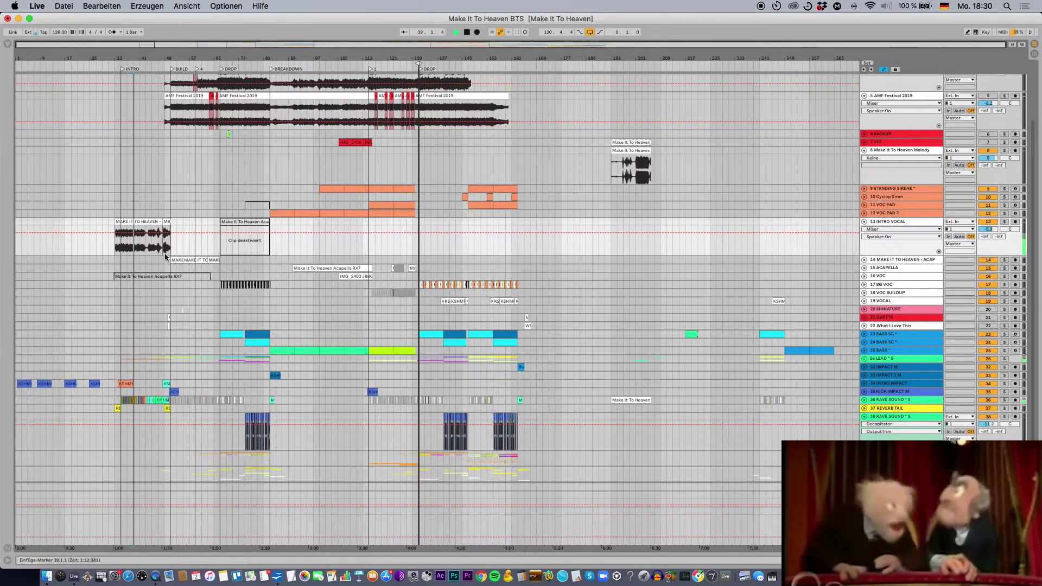
pyautogui.click(1003, 222)
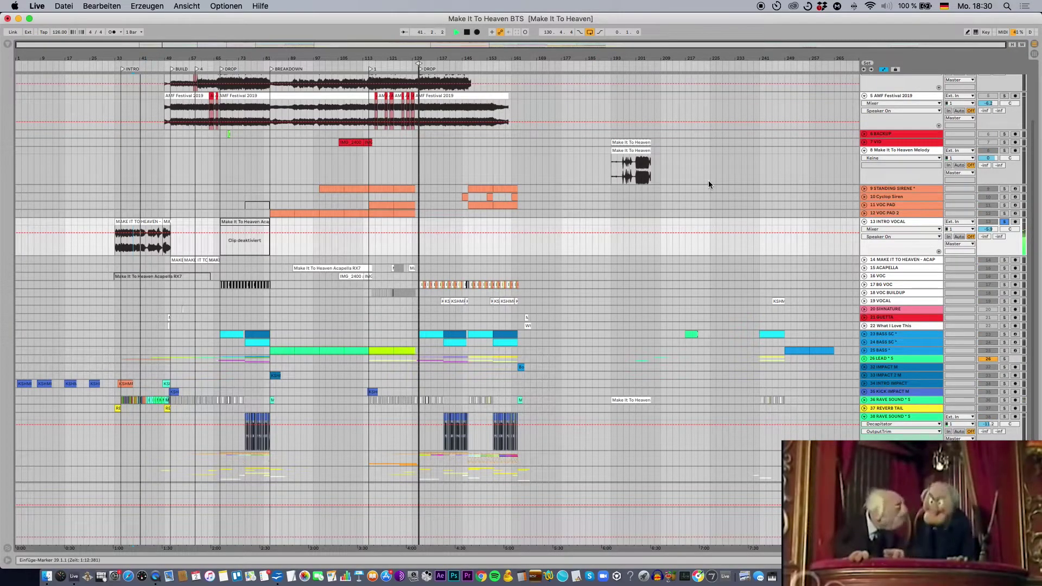
# Play the arrangement from the build at bar 51 into the first drop
pyautogui.click(170, 294)
pyautogui.press('space')
pyautogui.scroll(-3, 177, 334)
pyautogui.press('space')
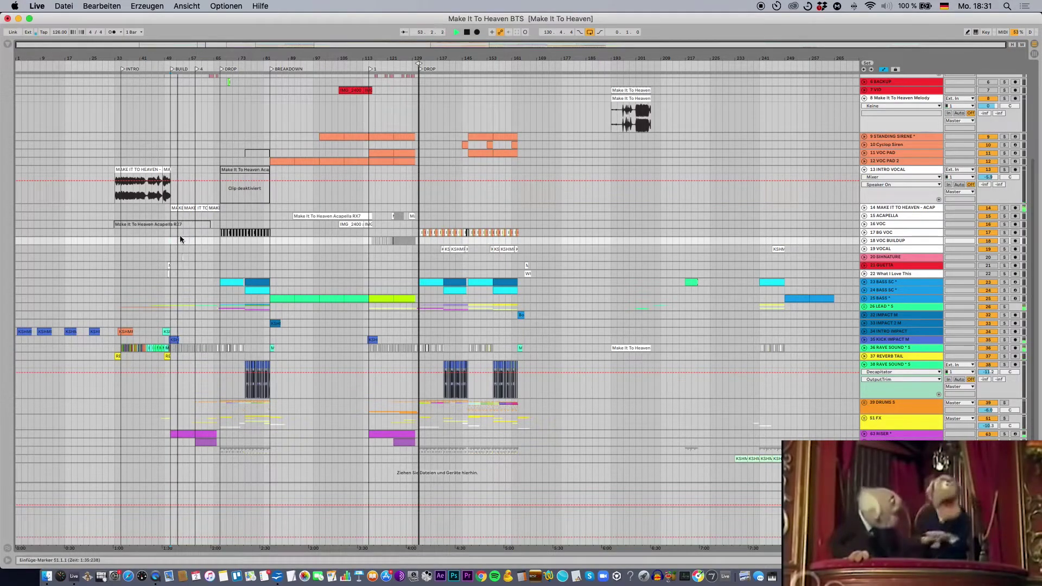
pyautogui.click(191, 325)
pyautogui.press('+')
pyautogui.press('+')
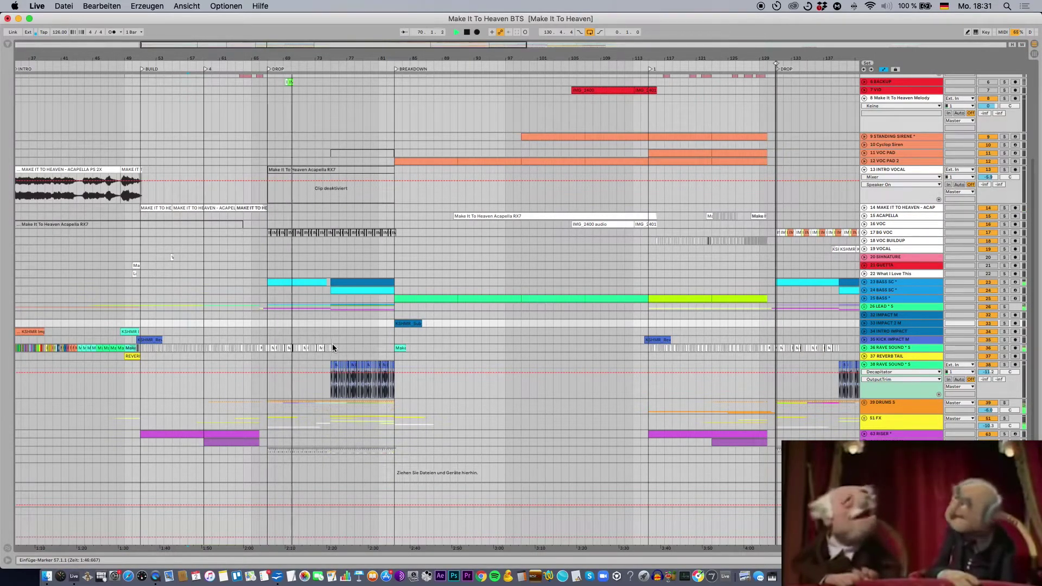
pyautogui.press('space')
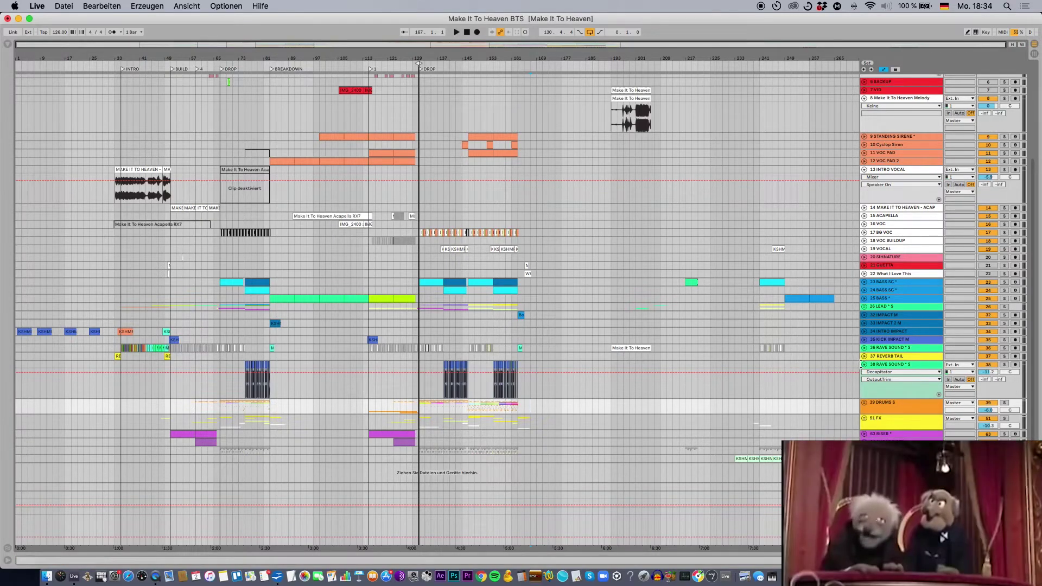
# Fold the second RAVE SOUND track above the DRUMS group and place the insert marker at bar 177 on the FX group
pyautogui.click(864, 365)
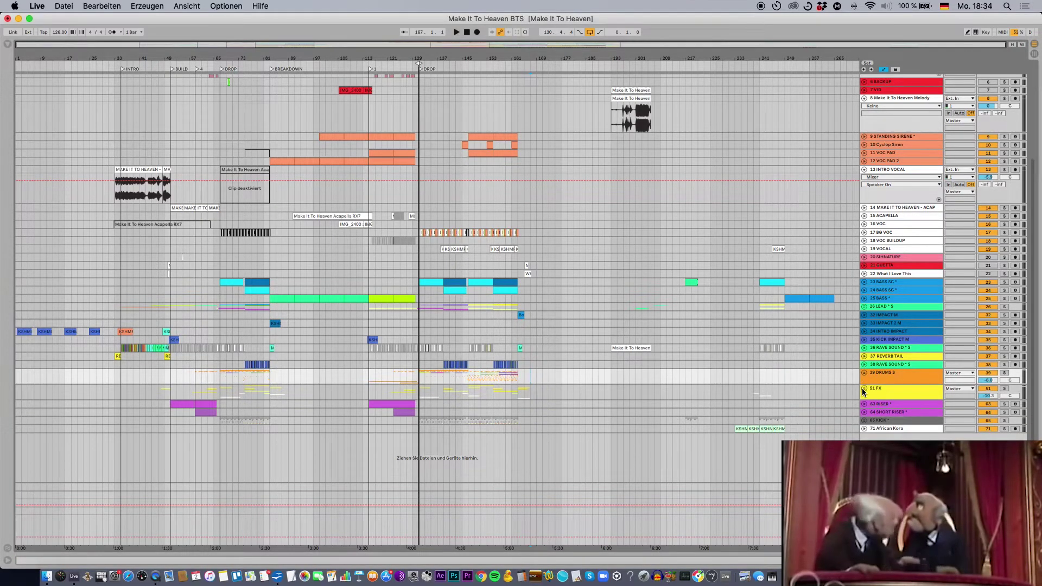
pyautogui.click(564, 392)
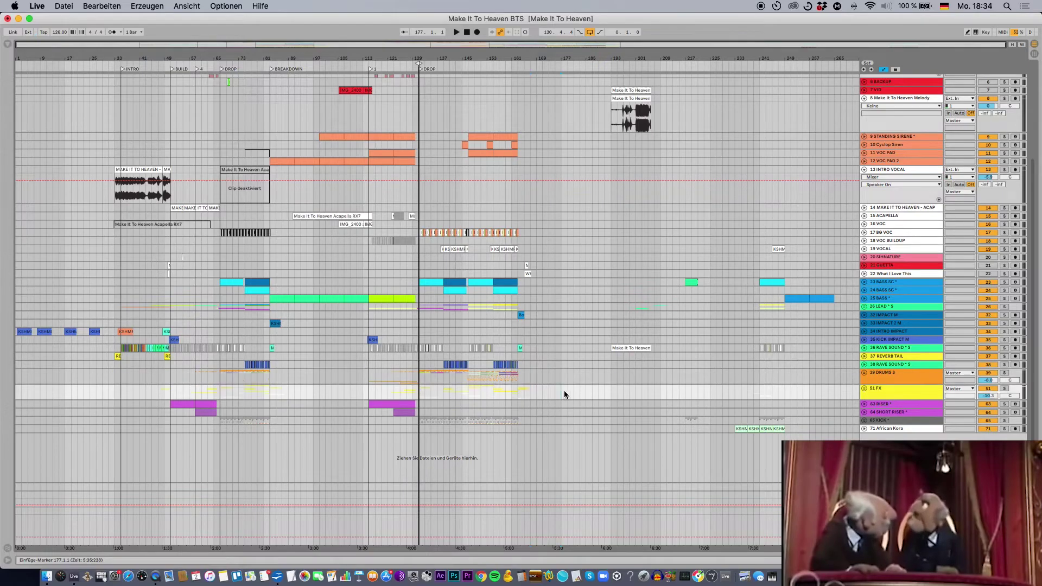